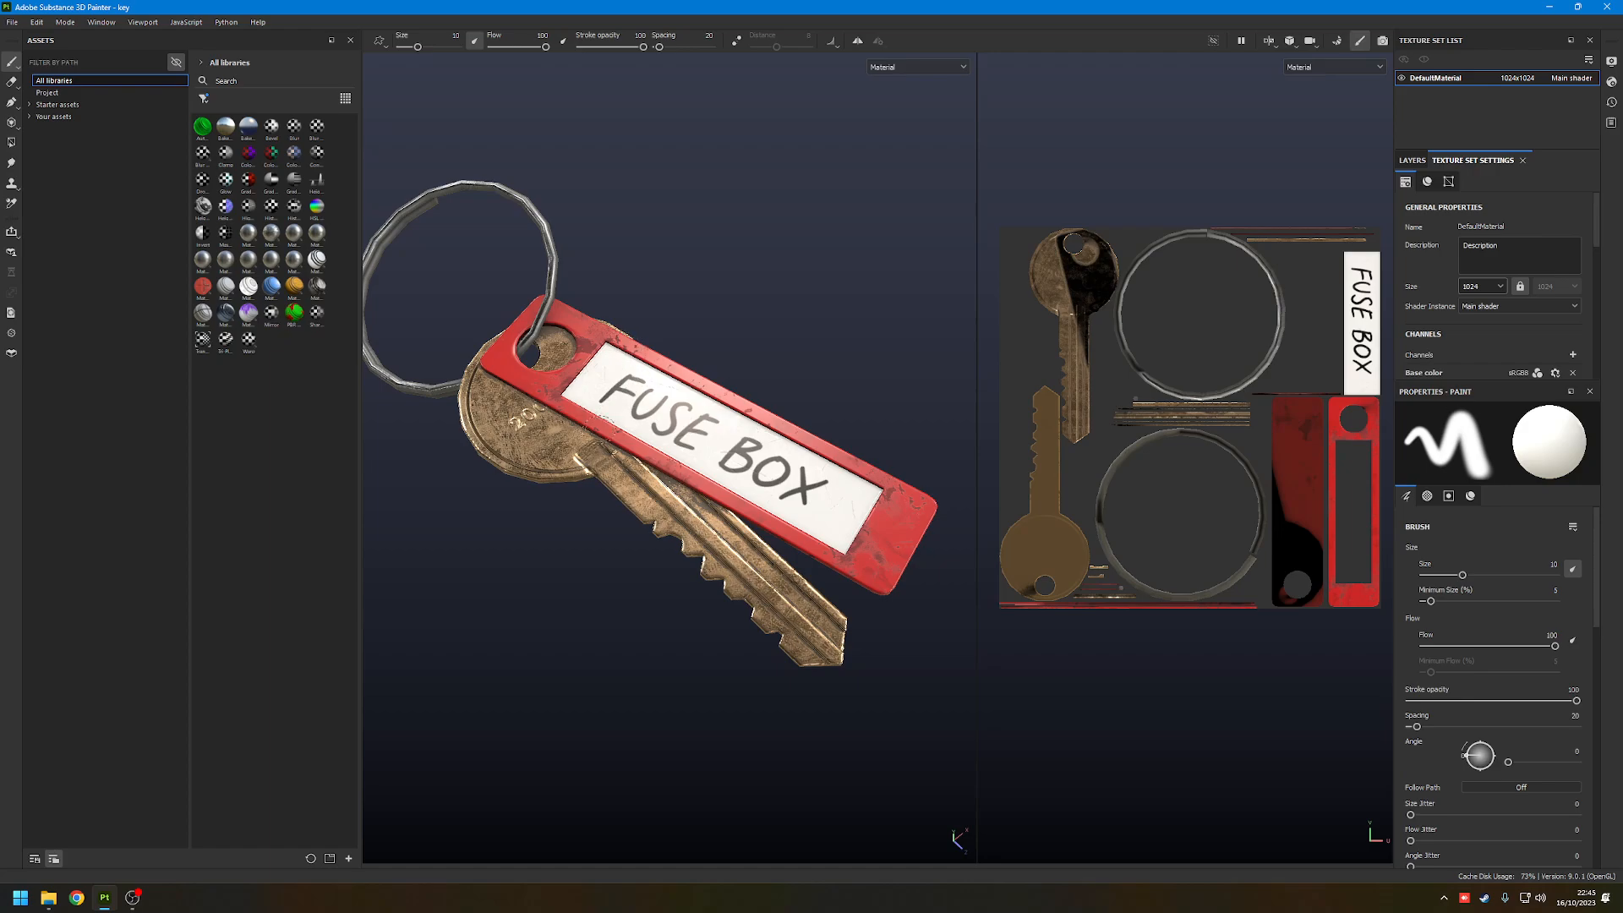
# - Examine the textured key, tag and ring from several angles and review the material layers in the stack
pyautogui.keyDown('alt'); pyautogui.moveTo(632, 361); pyautogui.dragTo(608, 417); pyautogui.keyUp('alt')
pyautogui.click(1412, 159)
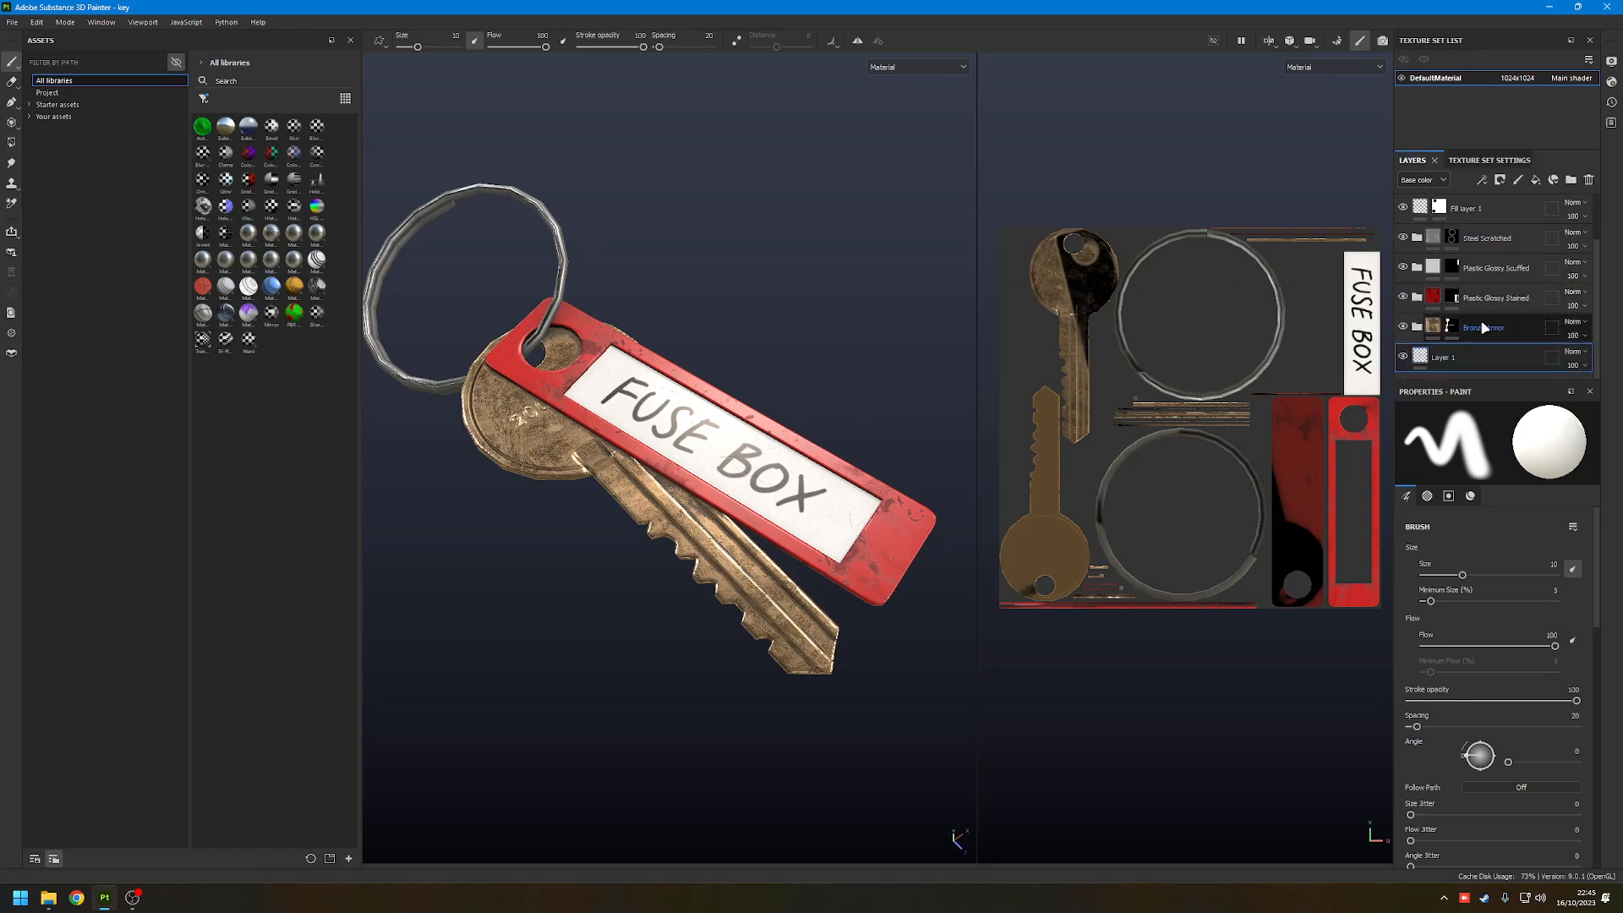
pyautogui.keyDown('alt'); pyautogui.moveTo(655, 411); pyautogui.dragTo(662, 479); pyautogui.keyUp('alt')
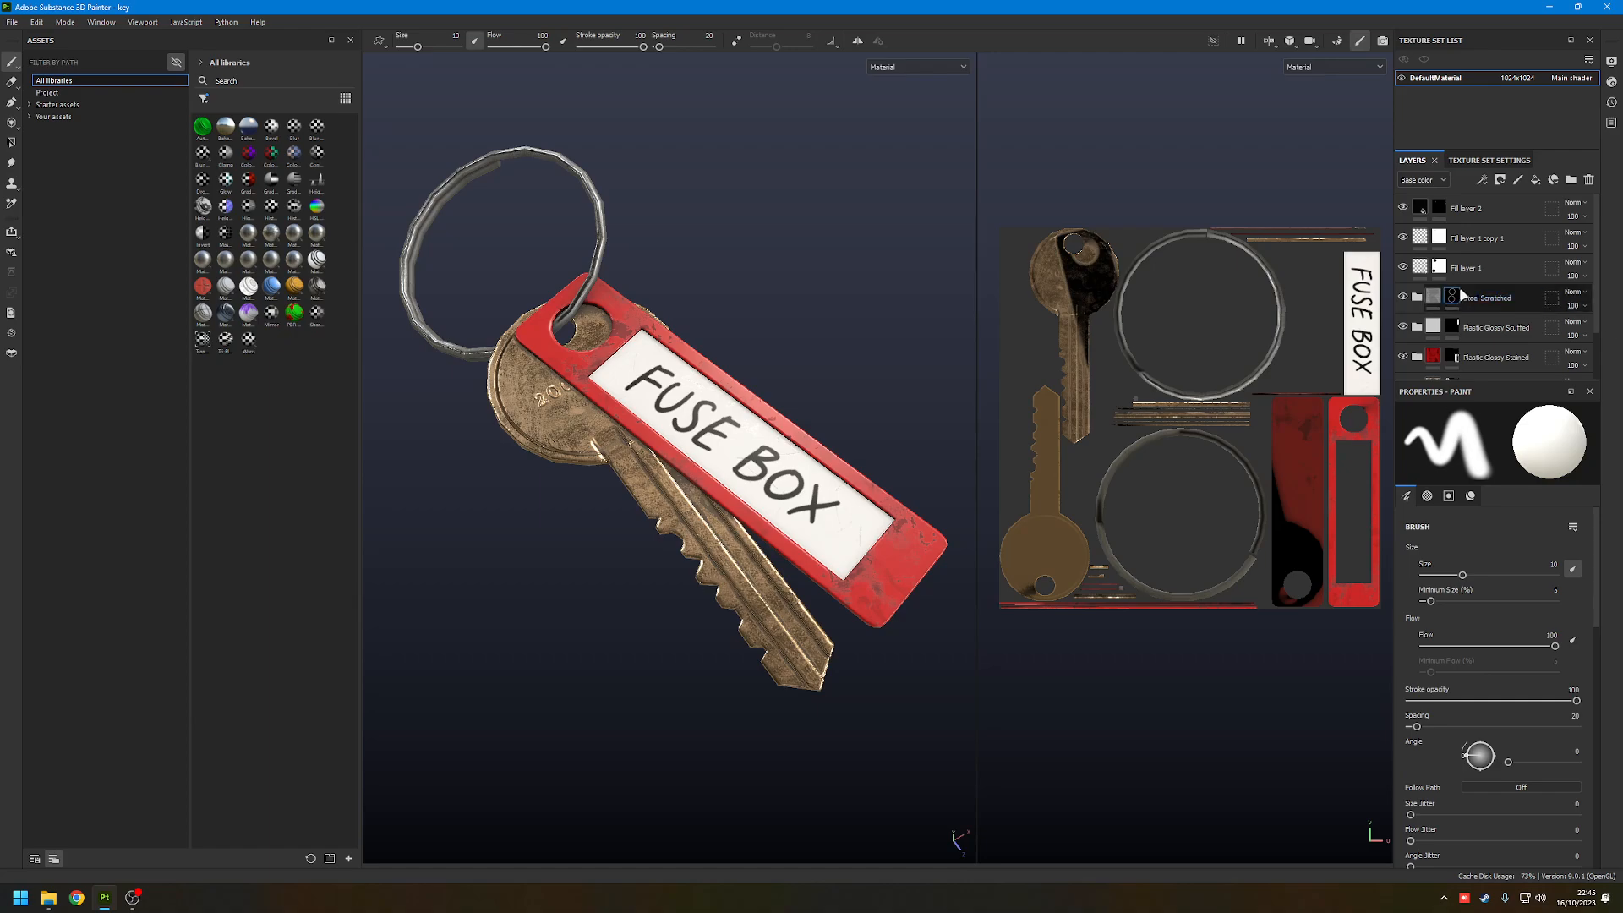
pyautogui.scroll(-2, 1492, 344)
pyautogui.moveTo(724, 336)
pyautogui.keyDown('alt'); pyautogui.mouseDown()
pyautogui.moveTo(733, 385)
pyautogui.moveTo(721, 340)
pyautogui.mouseUp(); pyautogui.keyUp('alt')
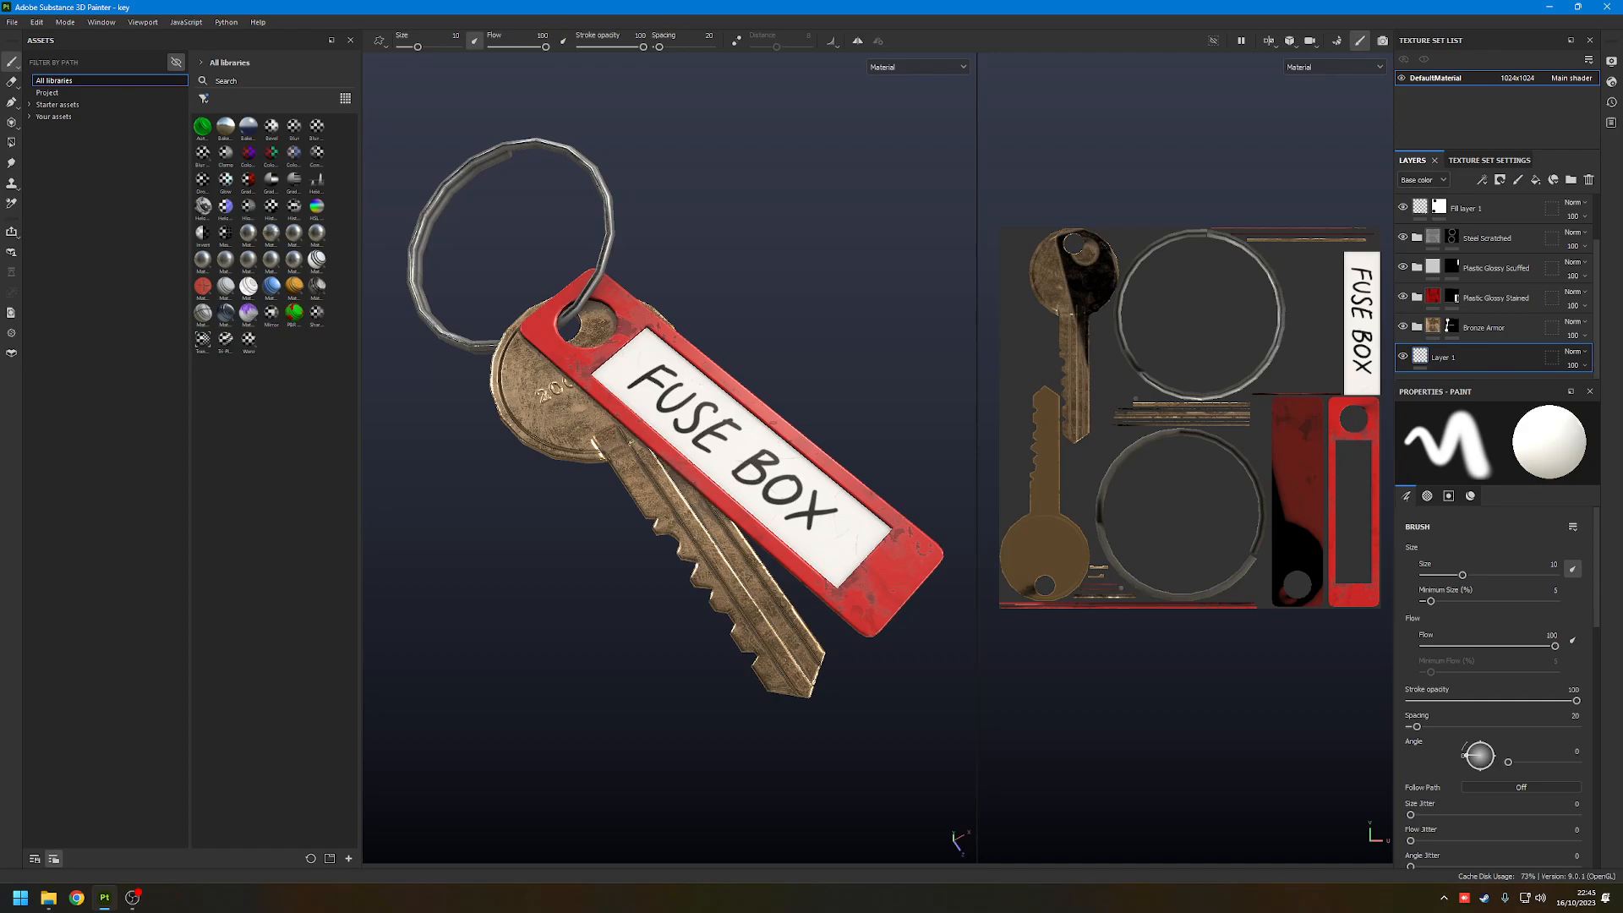
pyautogui.keyDown('alt'); pyautogui.moveTo(667, 463); pyautogui.dragTo(680, 447); pyautogui.keyUp('alt')
pyautogui.keyDown('alt'); pyautogui.moveTo(1152, 423); pyautogui.dragTo(1143, 450, button='middle'); pyautogui.keyUp('alt')
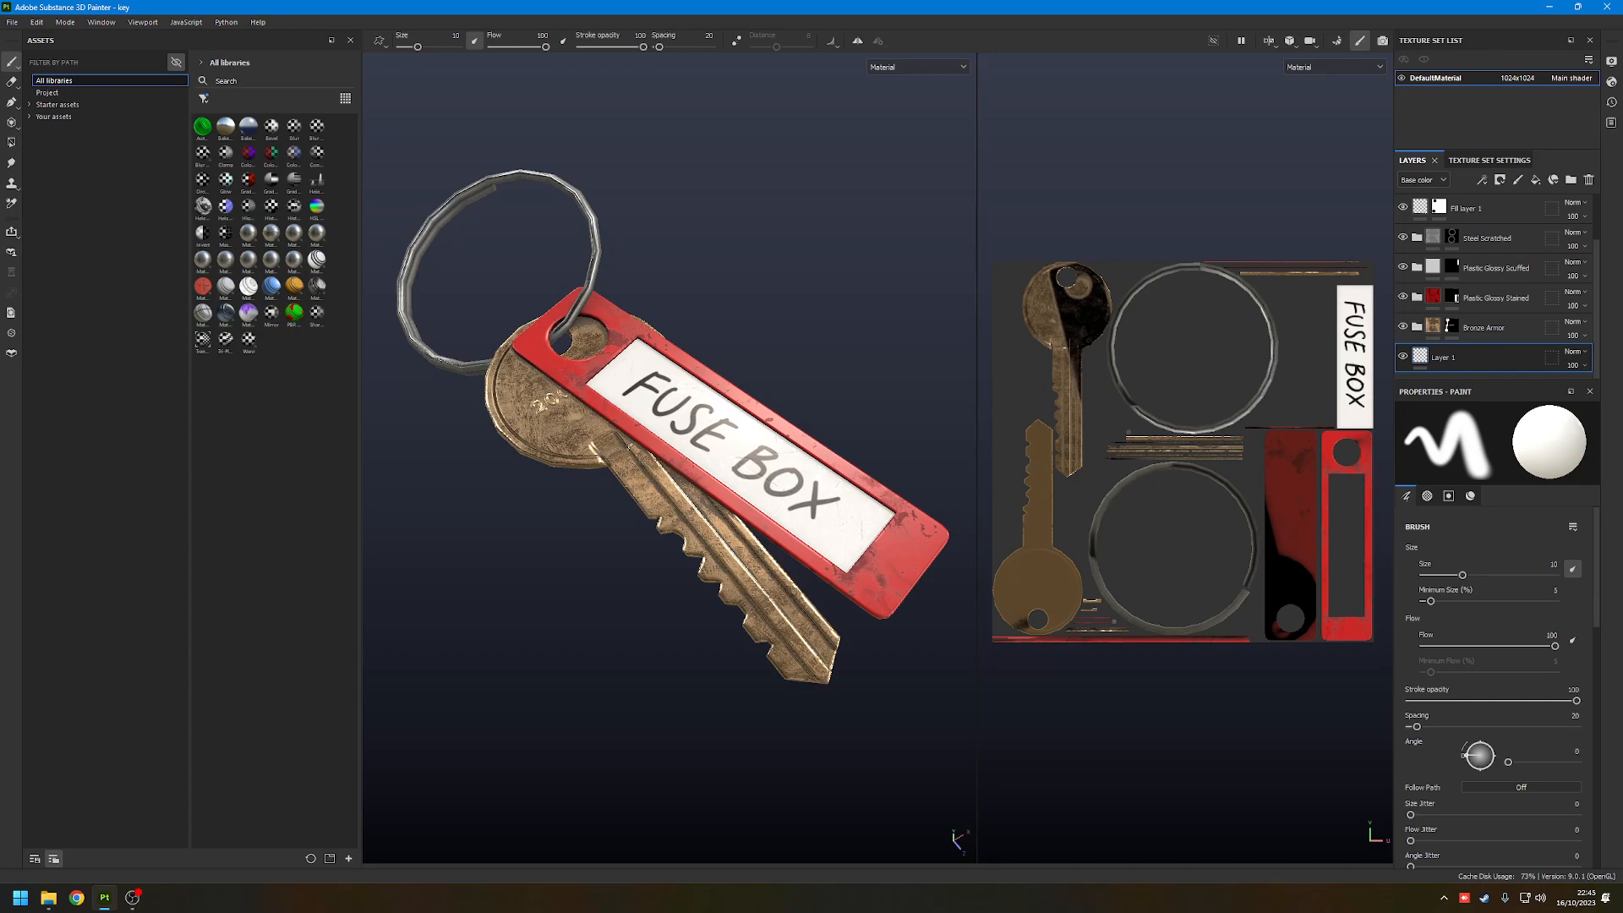
pyautogui.scroll(2, 696, 419)
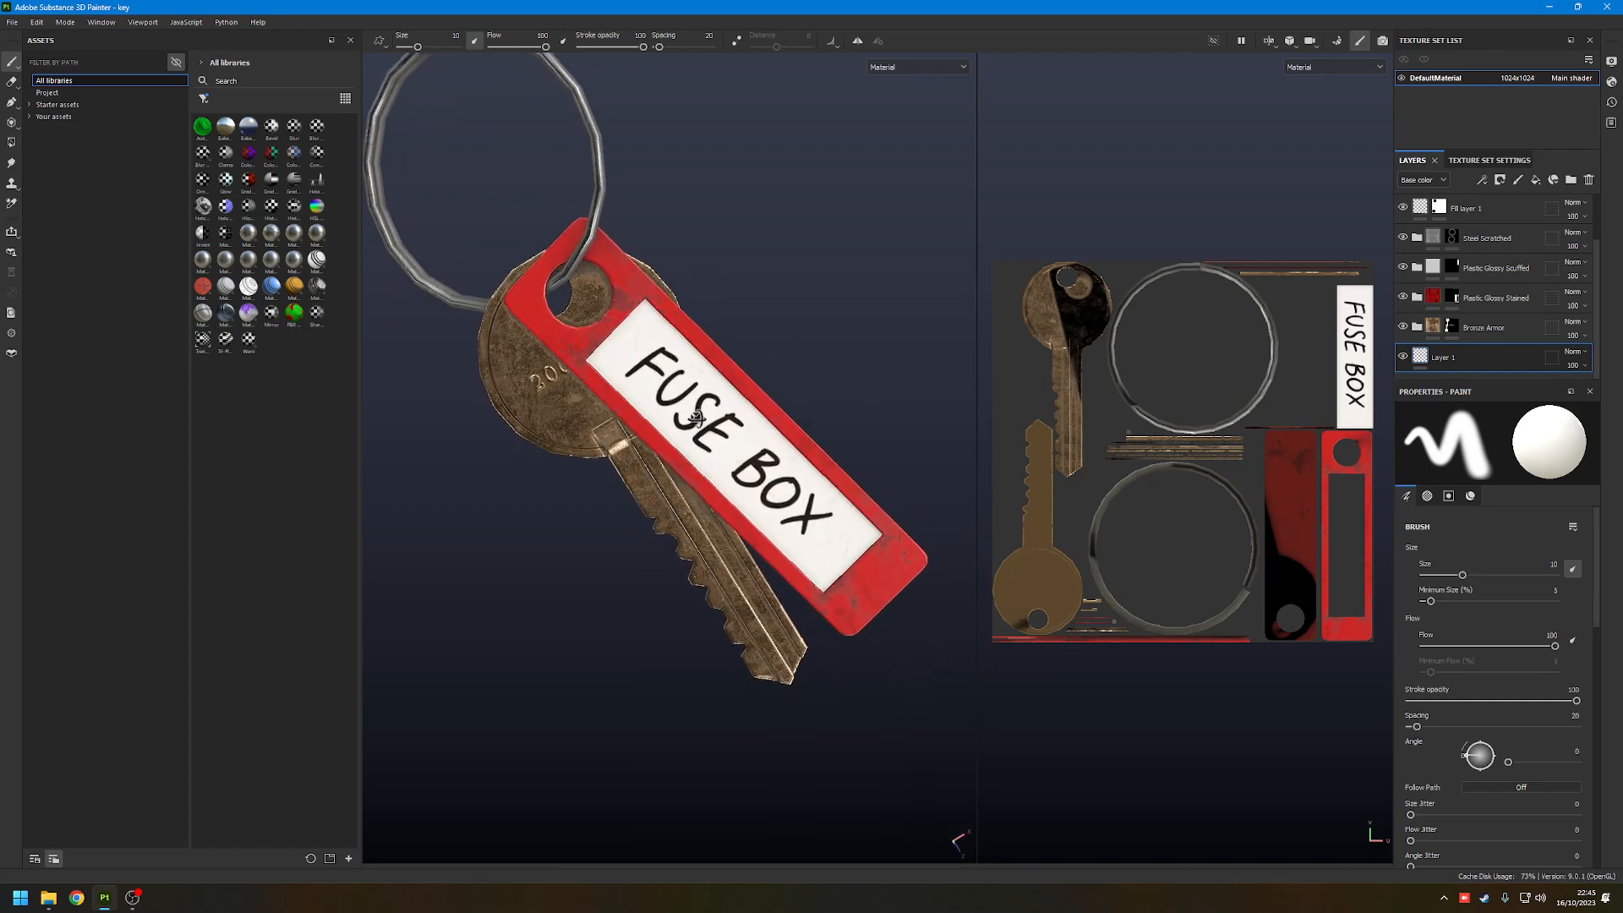
pyautogui.keyDown('alt'); pyautogui.moveTo(697, 418); pyautogui.dragTo(778, 237); pyautogui.keyUp('alt')
pyautogui.scroll(4, 590, 471)
pyautogui.keyDown('alt'); pyautogui.moveTo(583, 472); pyautogui.dragTo(591, 510); pyautogui.keyUp('alt')
pyautogui.scroll(-2, 774, 509)
pyautogui.keyDown('alt'); pyautogui.moveTo(752, 549); pyautogui.dragTo(536, 348); pyautogui.keyUp('alt')
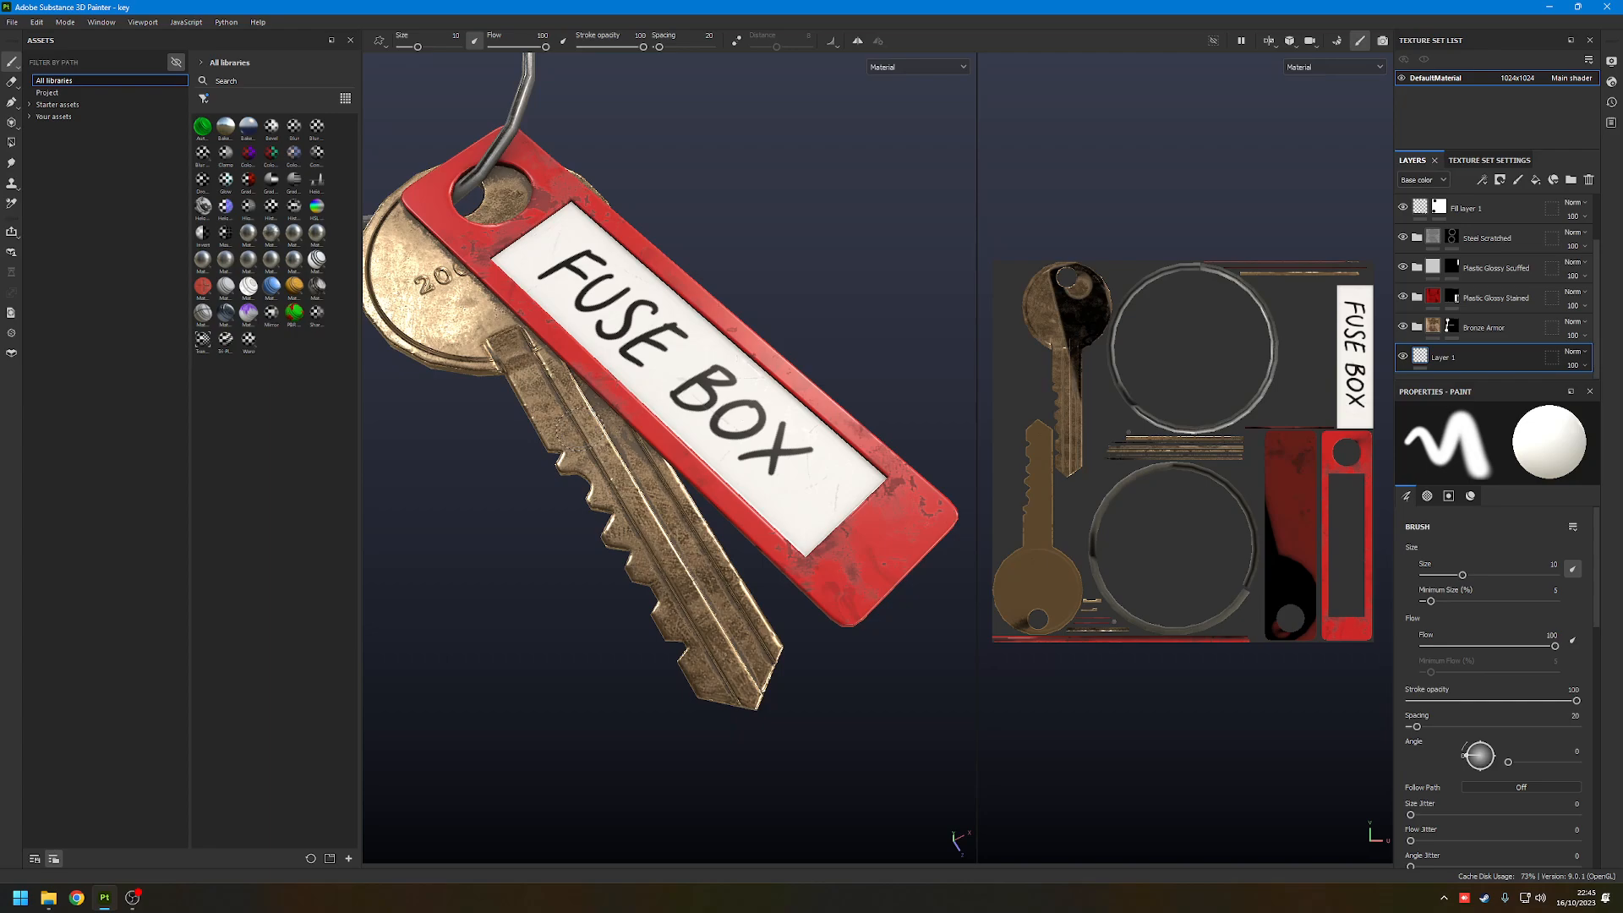
pyautogui.scroll(-2, 644, 370)
pyautogui.keyDown('alt'); pyautogui.moveTo(612, 338); pyautogui.dragTo(658, 460, button='middle'); pyautogui.keyUp('alt')
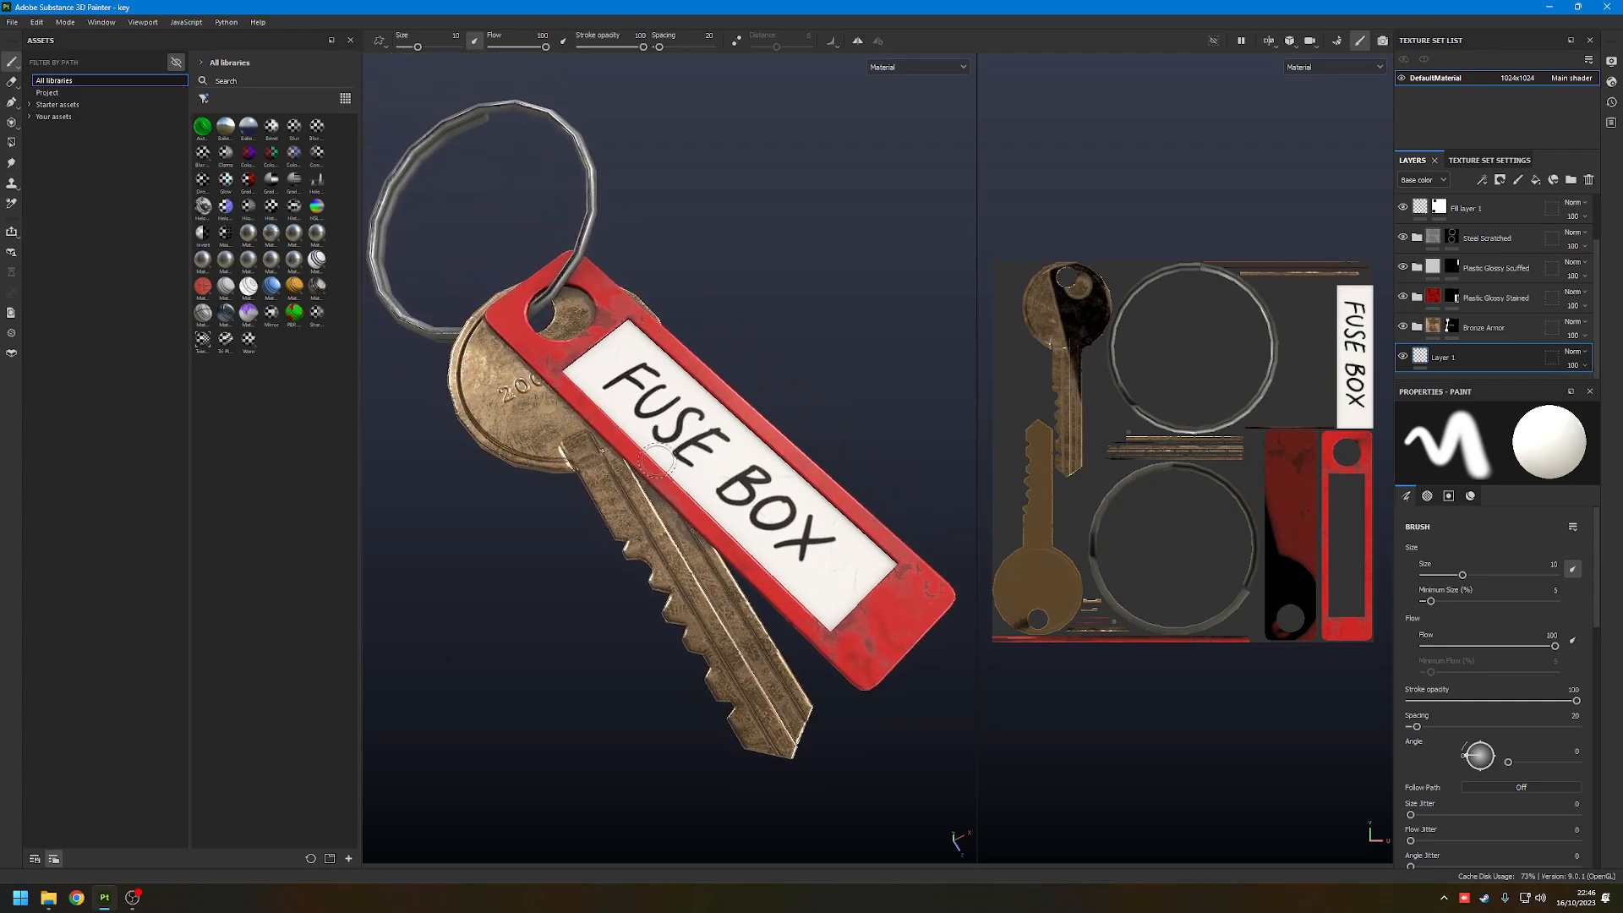
pyautogui.keyDown('alt'); pyautogui.moveTo(655, 461); pyautogui.dragTo(649, 423); pyautogui.keyUp('alt')
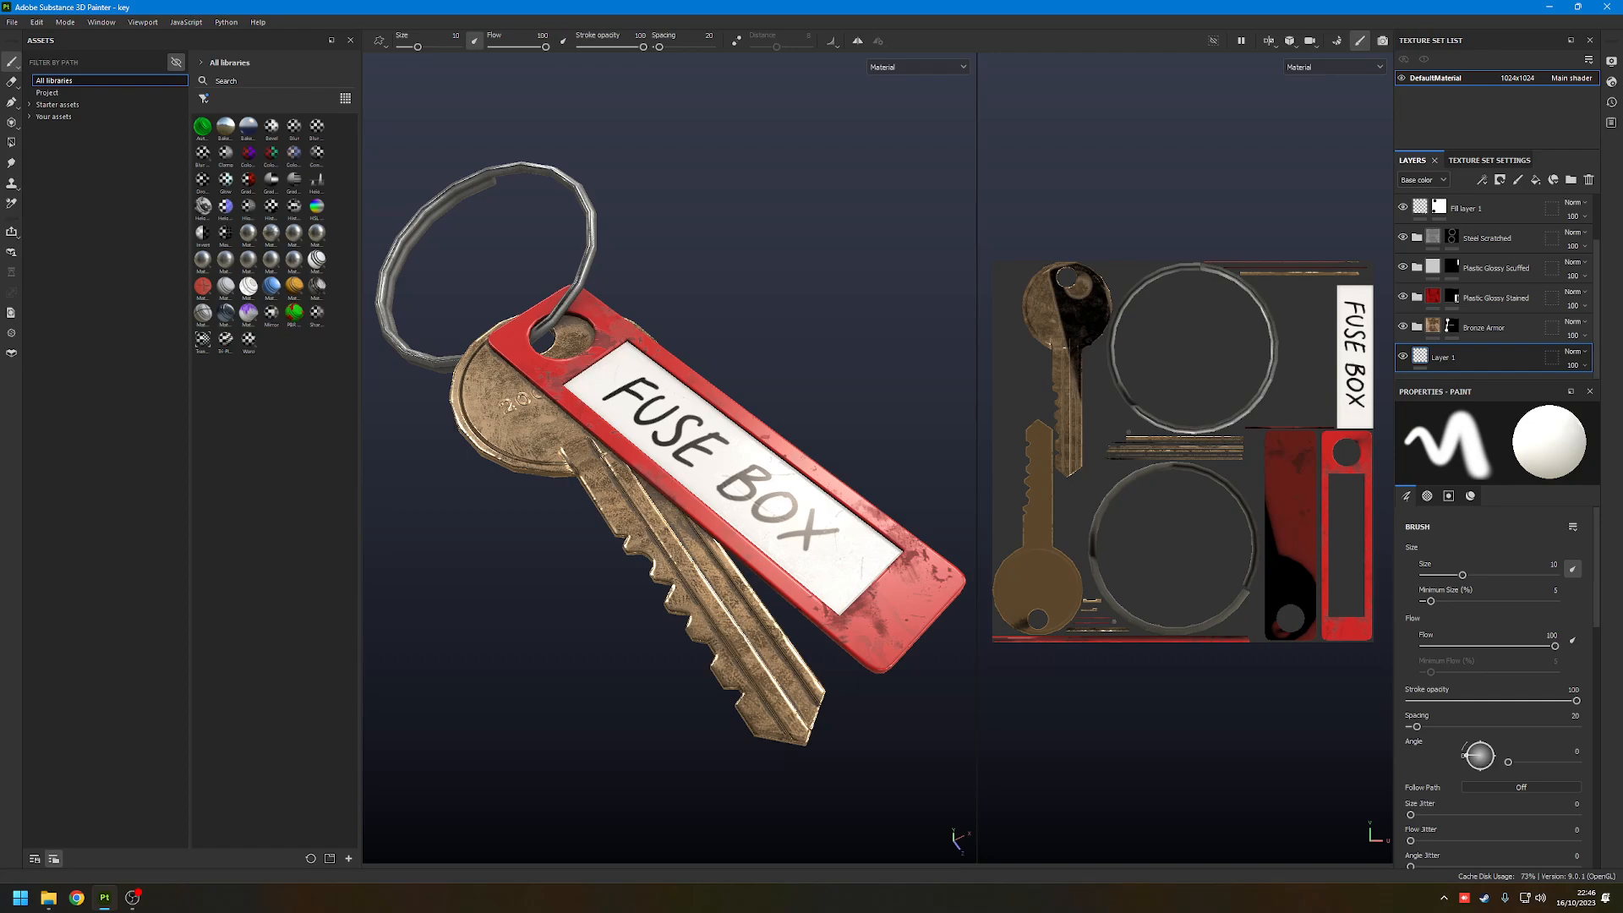
# - Search the assets for "baked" and add the Baked Lighting Stylized filter above Fill layer 2 at the top of the layer stack
pyautogui.scroll(2, 1531, 235)
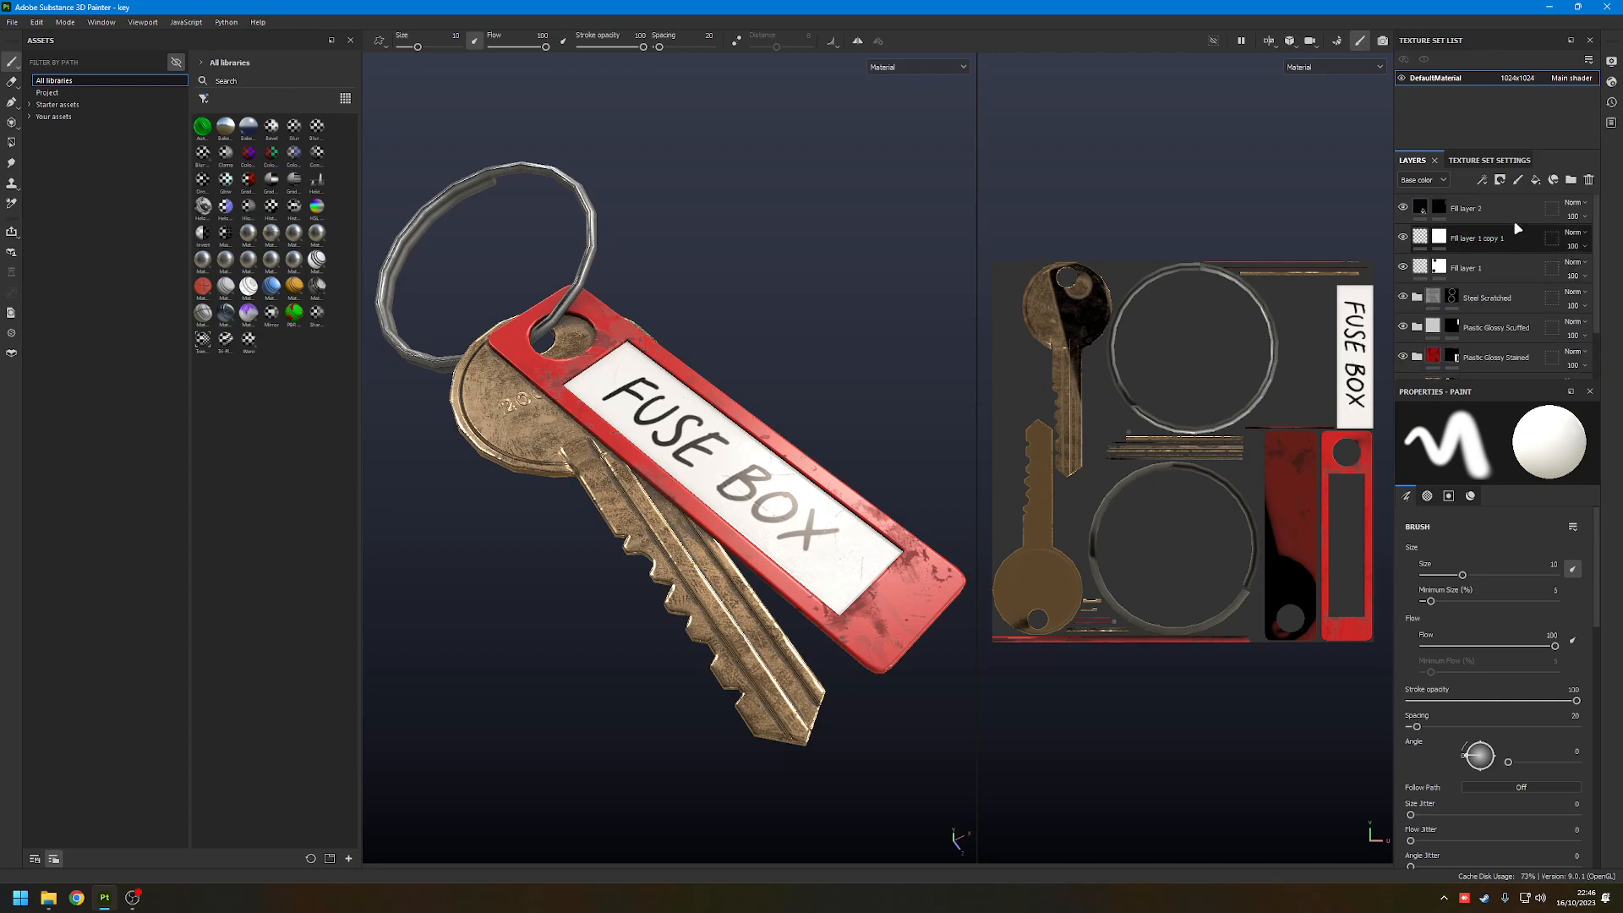
pyautogui.click(1491, 210)
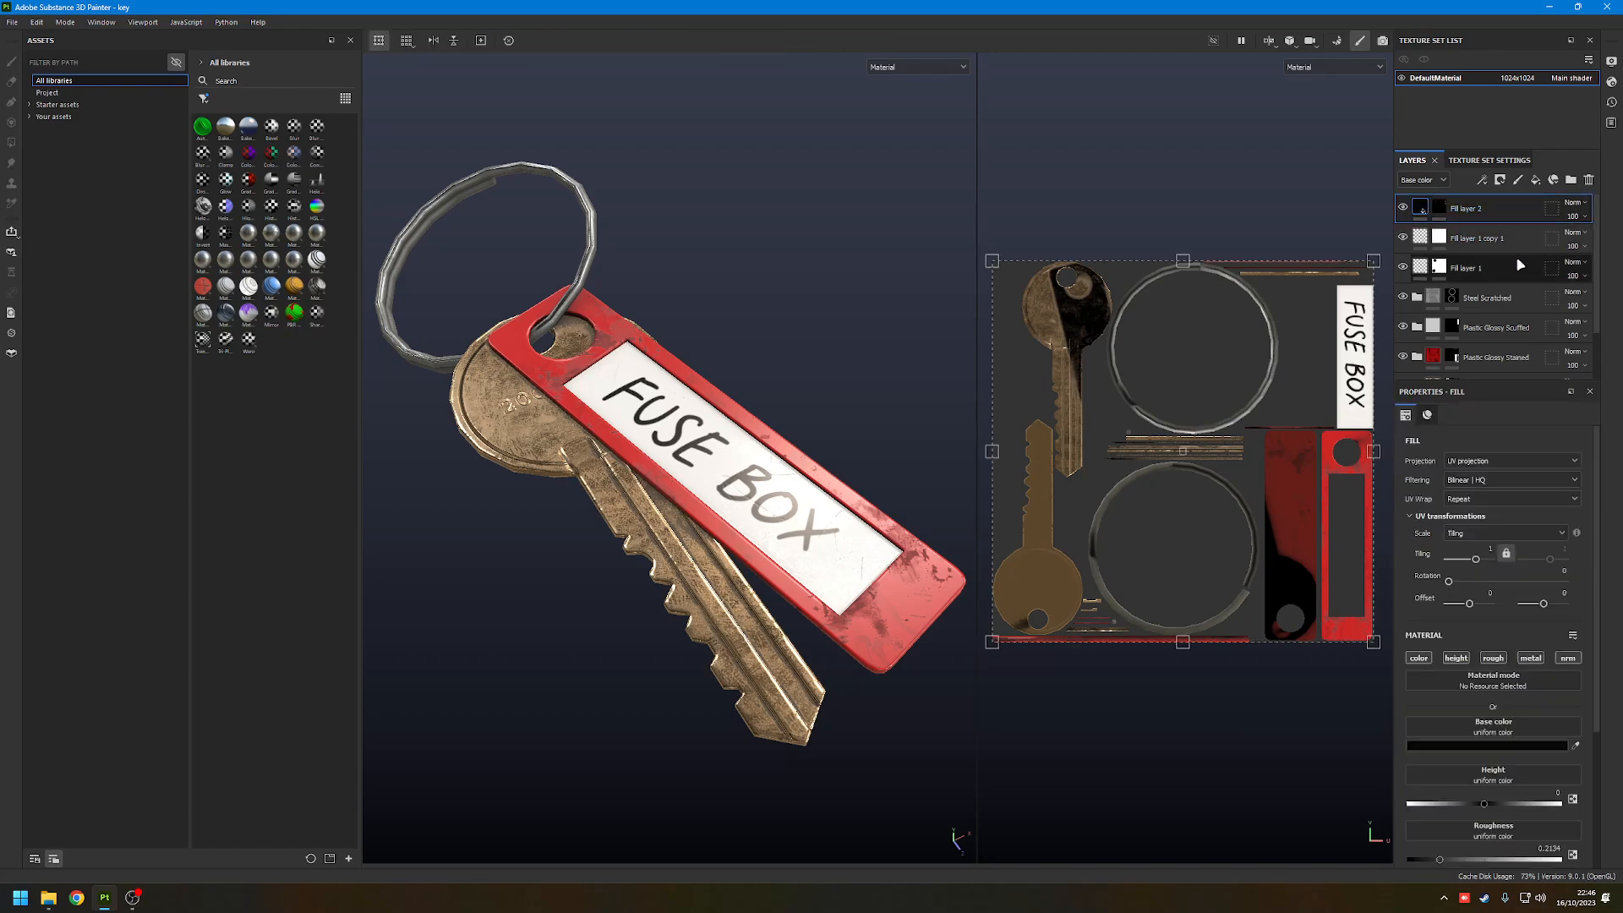
pyautogui.click(234, 78)
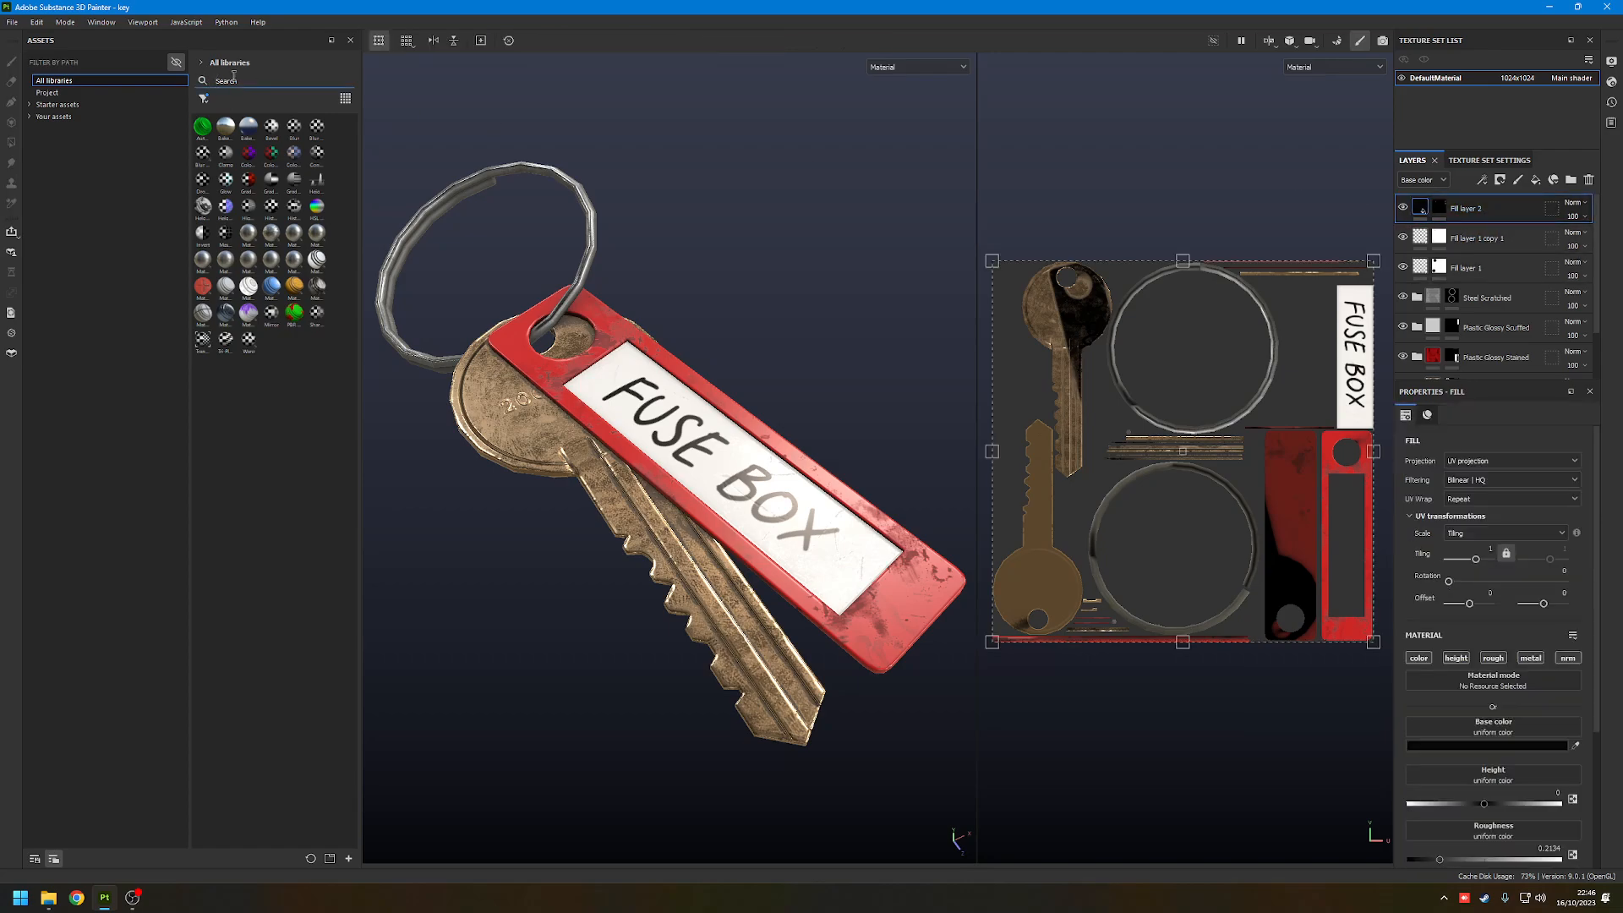
pyautogui.write('baked')
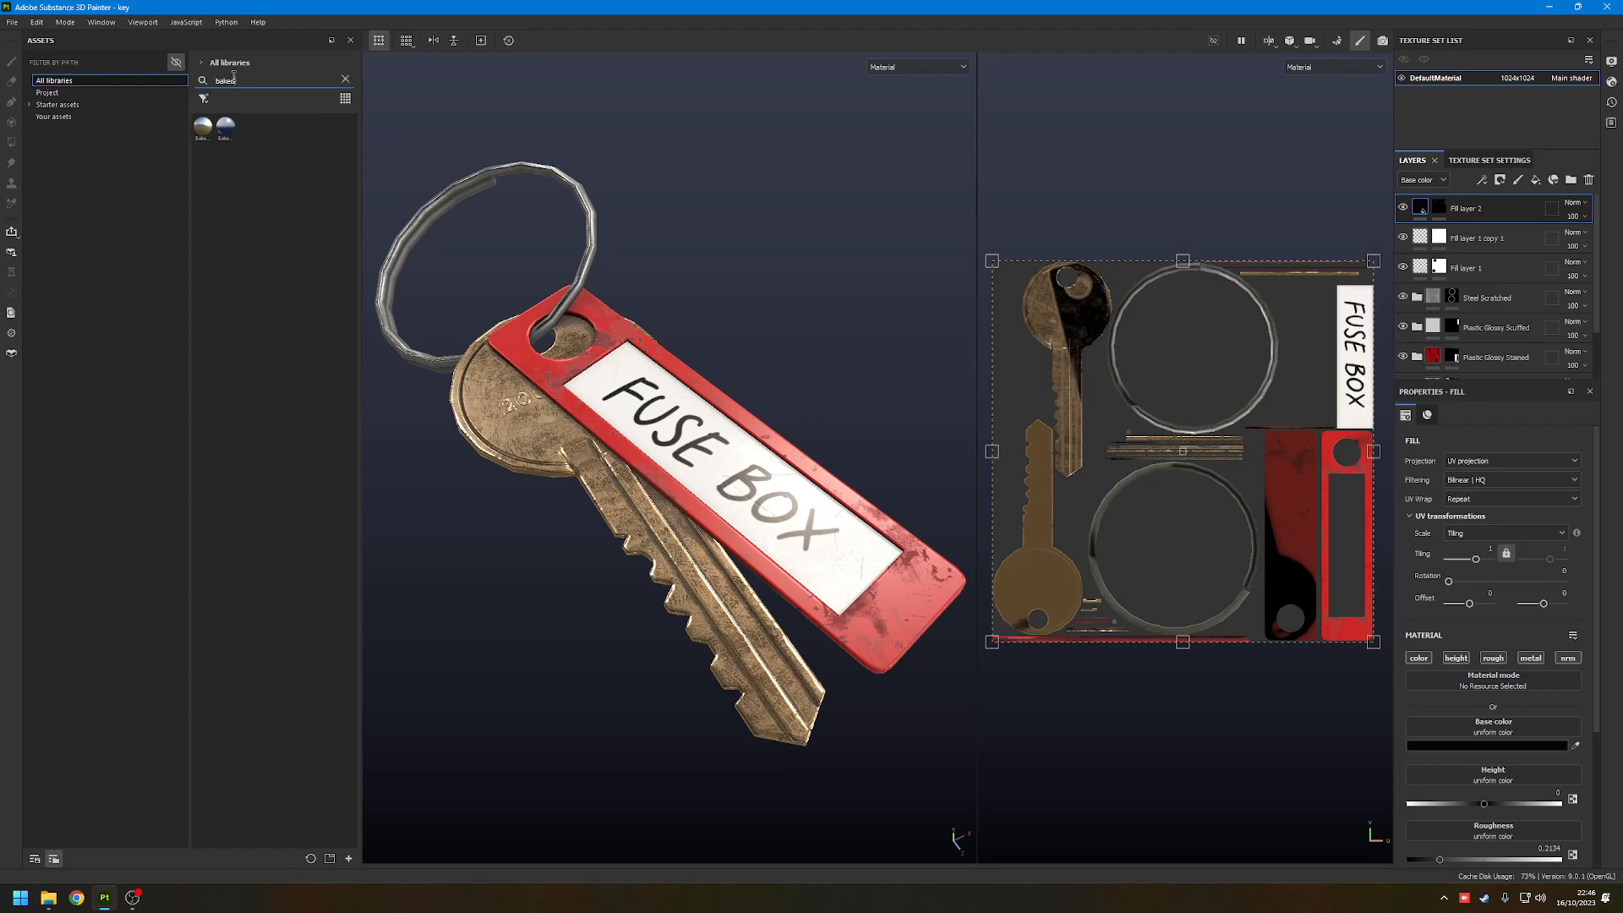
pyautogui.moveTo(227, 131)
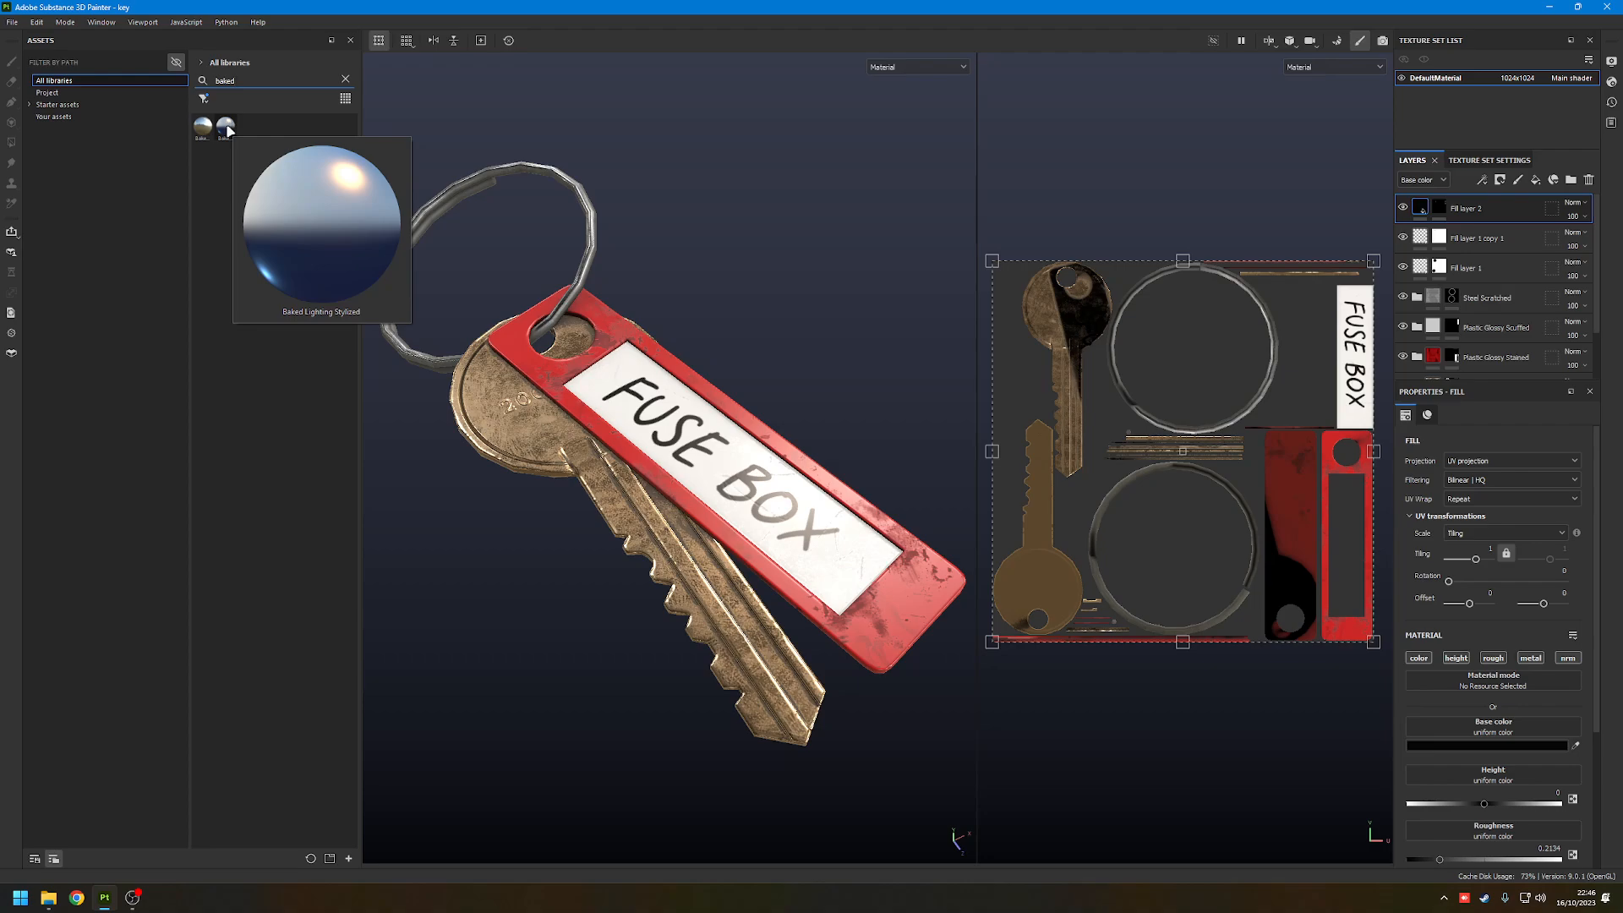
pyautogui.moveTo(226, 131); pyautogui.dragTo(1476, 203)
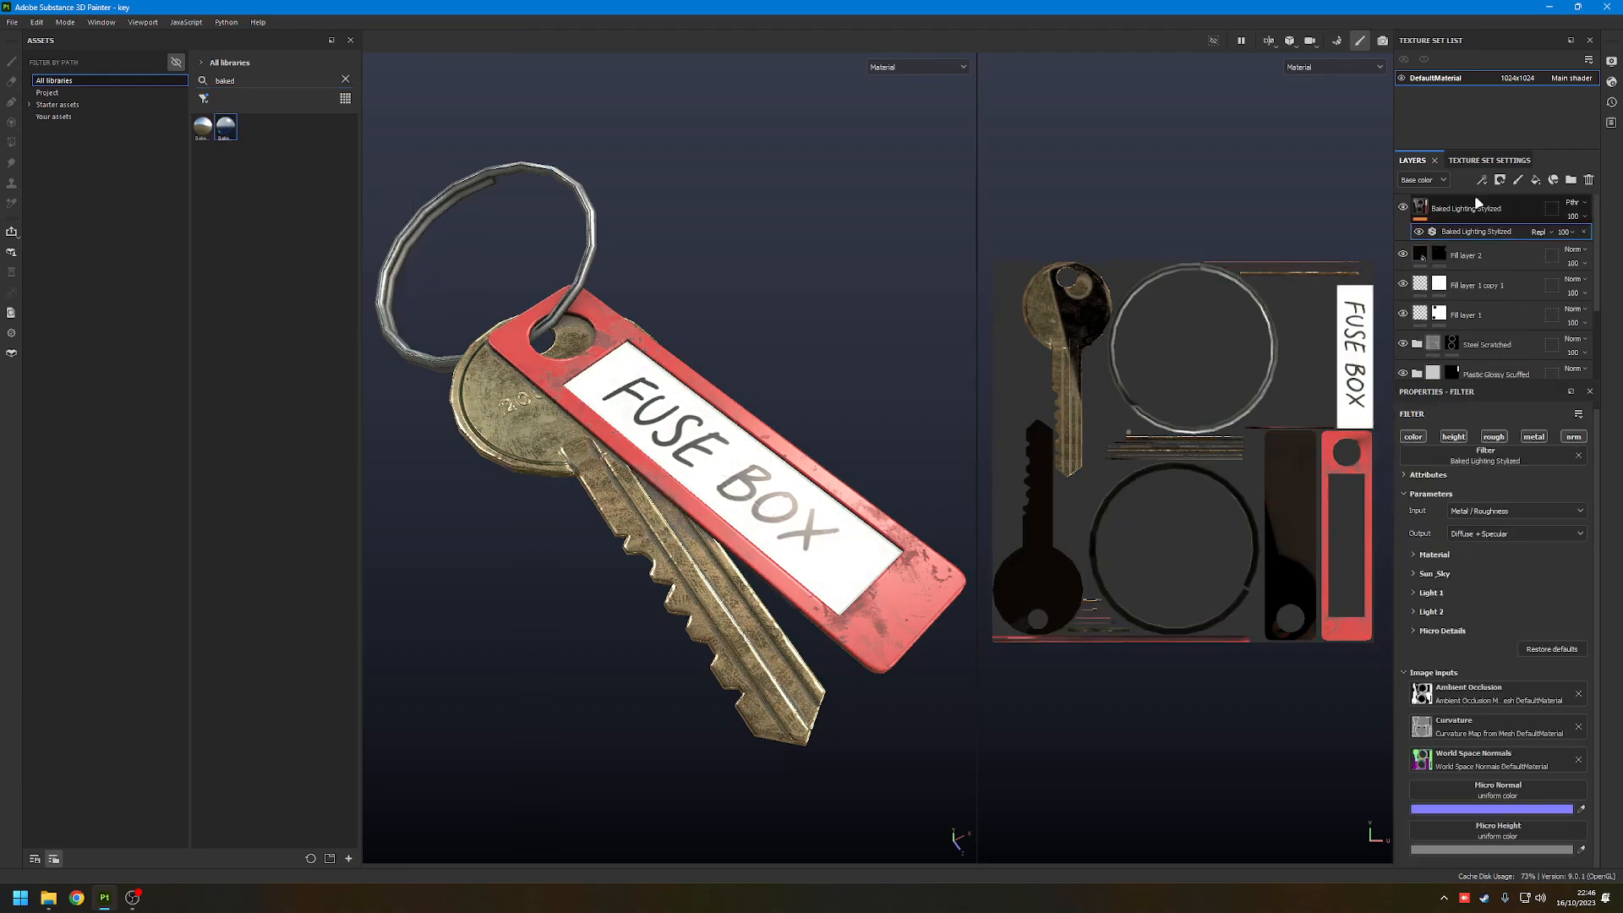
# - Compare the model with and without the Baked Lighting Stylized layer, leaving its filter selected
pyautogui.click(1402, 207)
pyautogui.click(1403, 207)
pyautogui.click(1402, 208)
pyautogui.click(1402, 207)
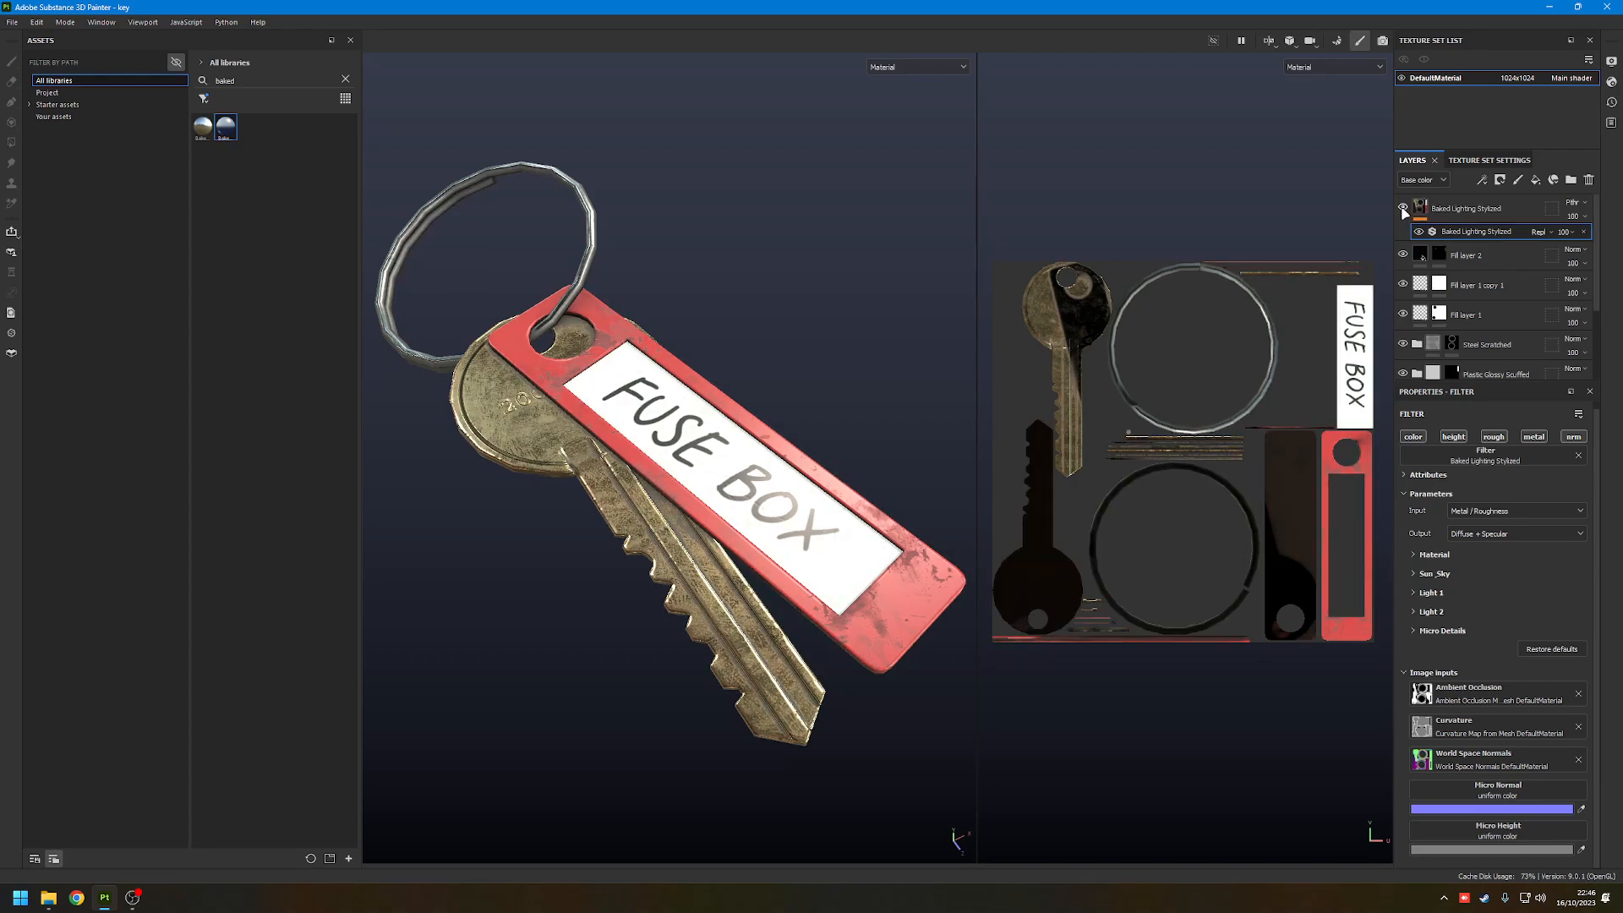
pyautogui.click(1403, 207)
pyautogui.click(1402, 207)
pyautogui.click(1470, 208)
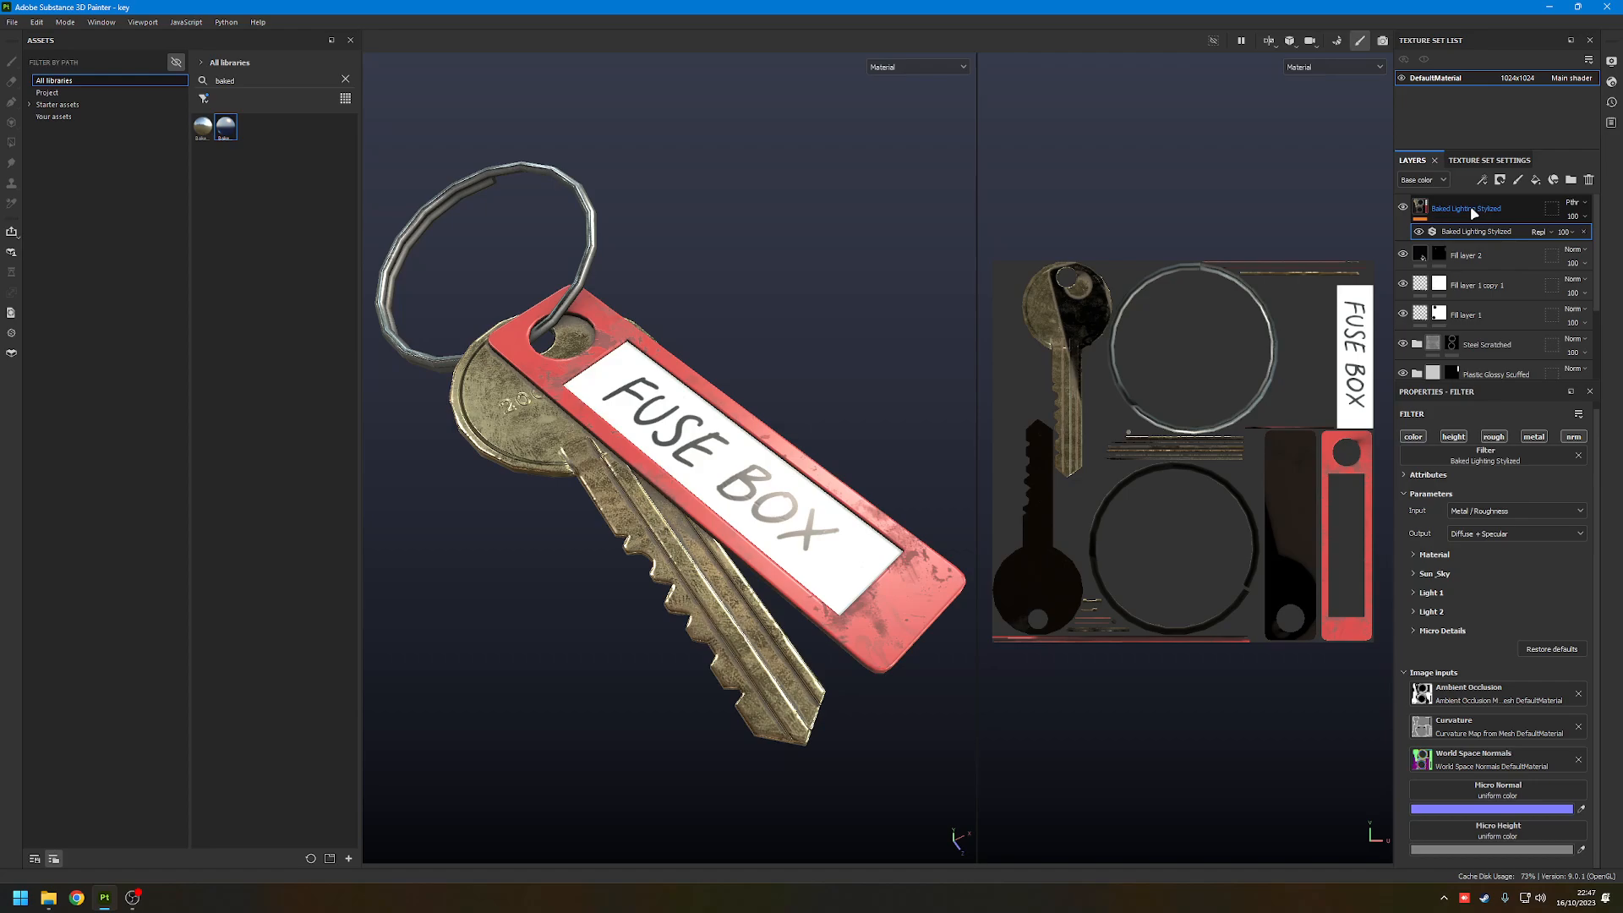
pyautogui.click(1474, 232)
# - Inspect the key and tag from different angles and under rotated environment lighting, with the baked lighting layer hidden and shown
pyautogui.keyDown('alt'); pyautogui.moveTo(732, 413); pyautogui.dragTo(676, 335); pyautogui.keyUp('alt')
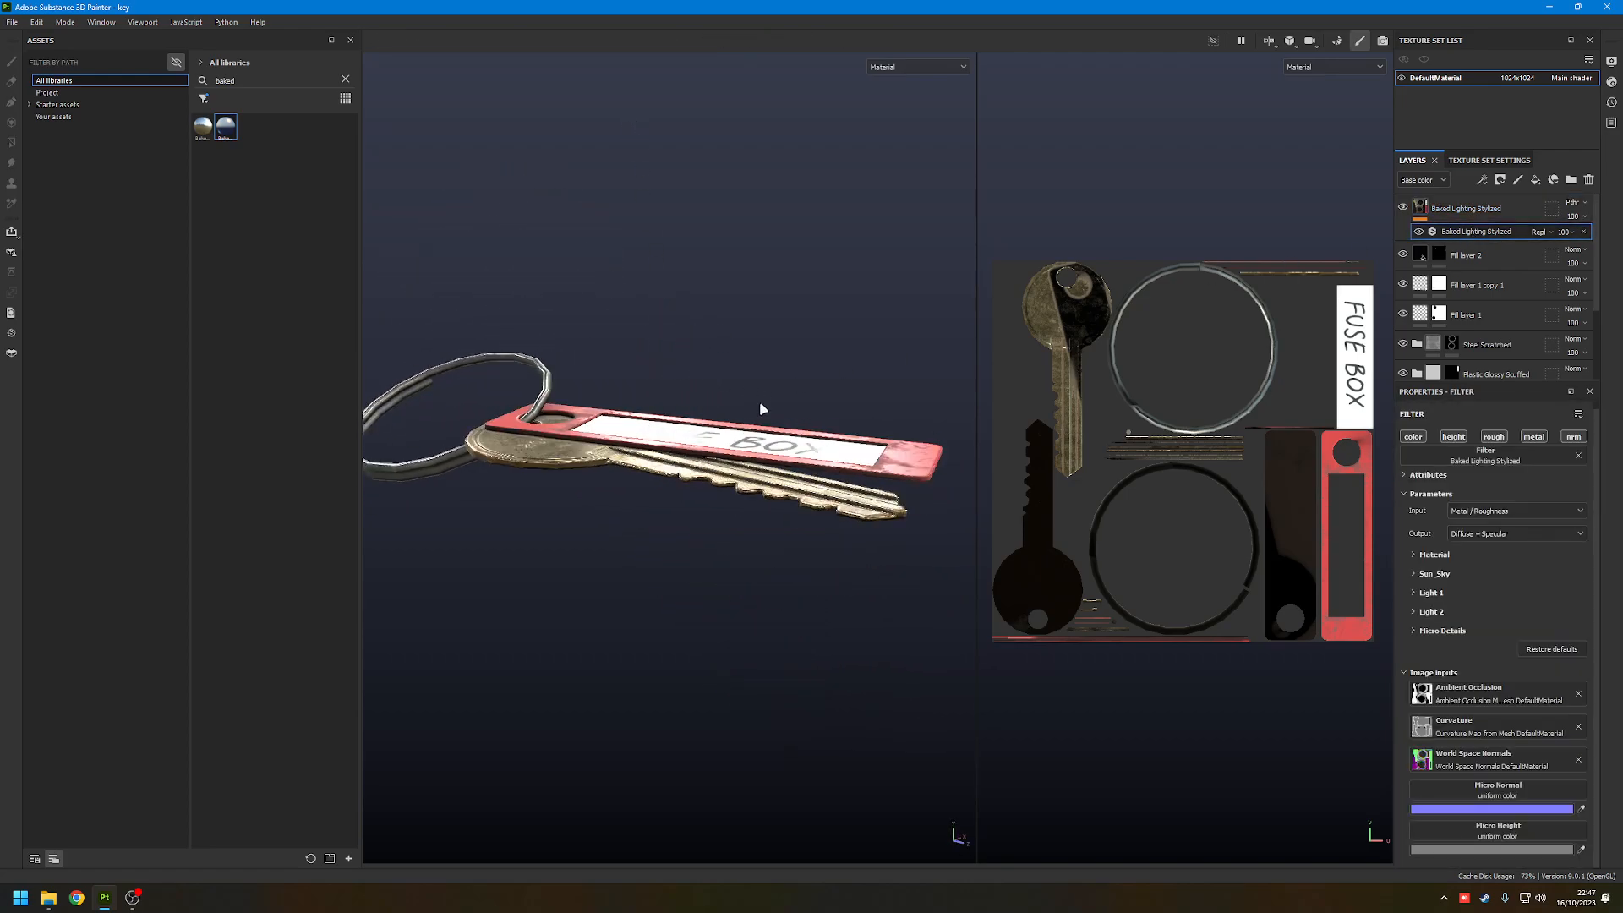
pyautogui.keyDown('alt'); pyautogui.moveTo(761, 407); pyautogui.dragTo(636, 441); pyautogui.keyUp('alt')
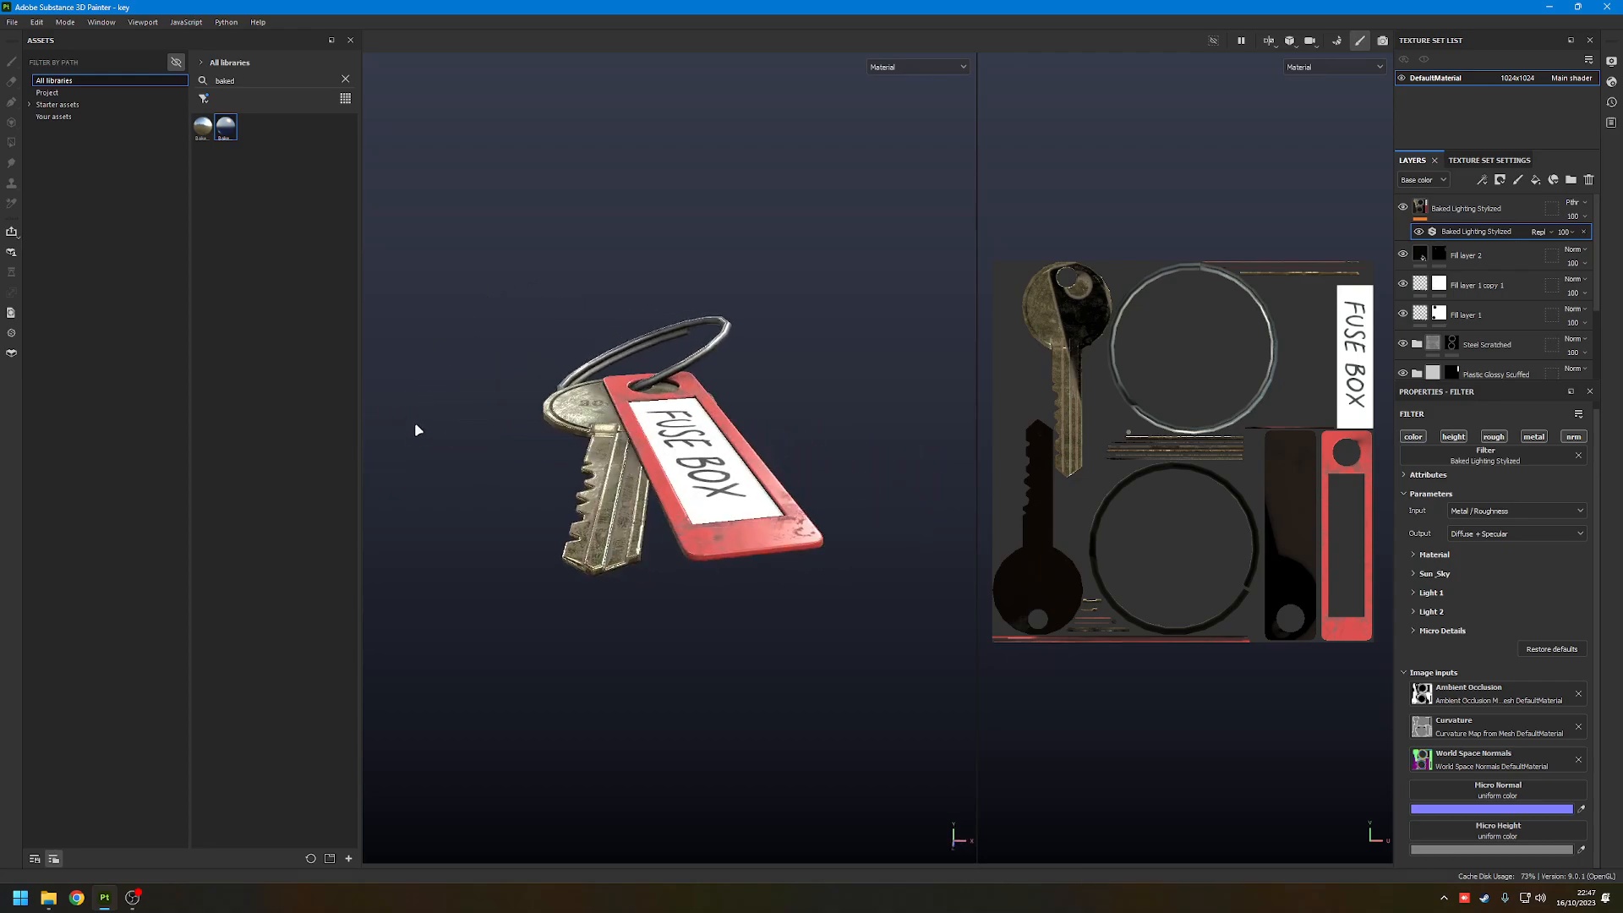
pyautogui.keyDown('alt'); pyautogui.moveTo(570, 392); pyautogui.dragTo(596, 400); pyautogui.keyUp('alt')
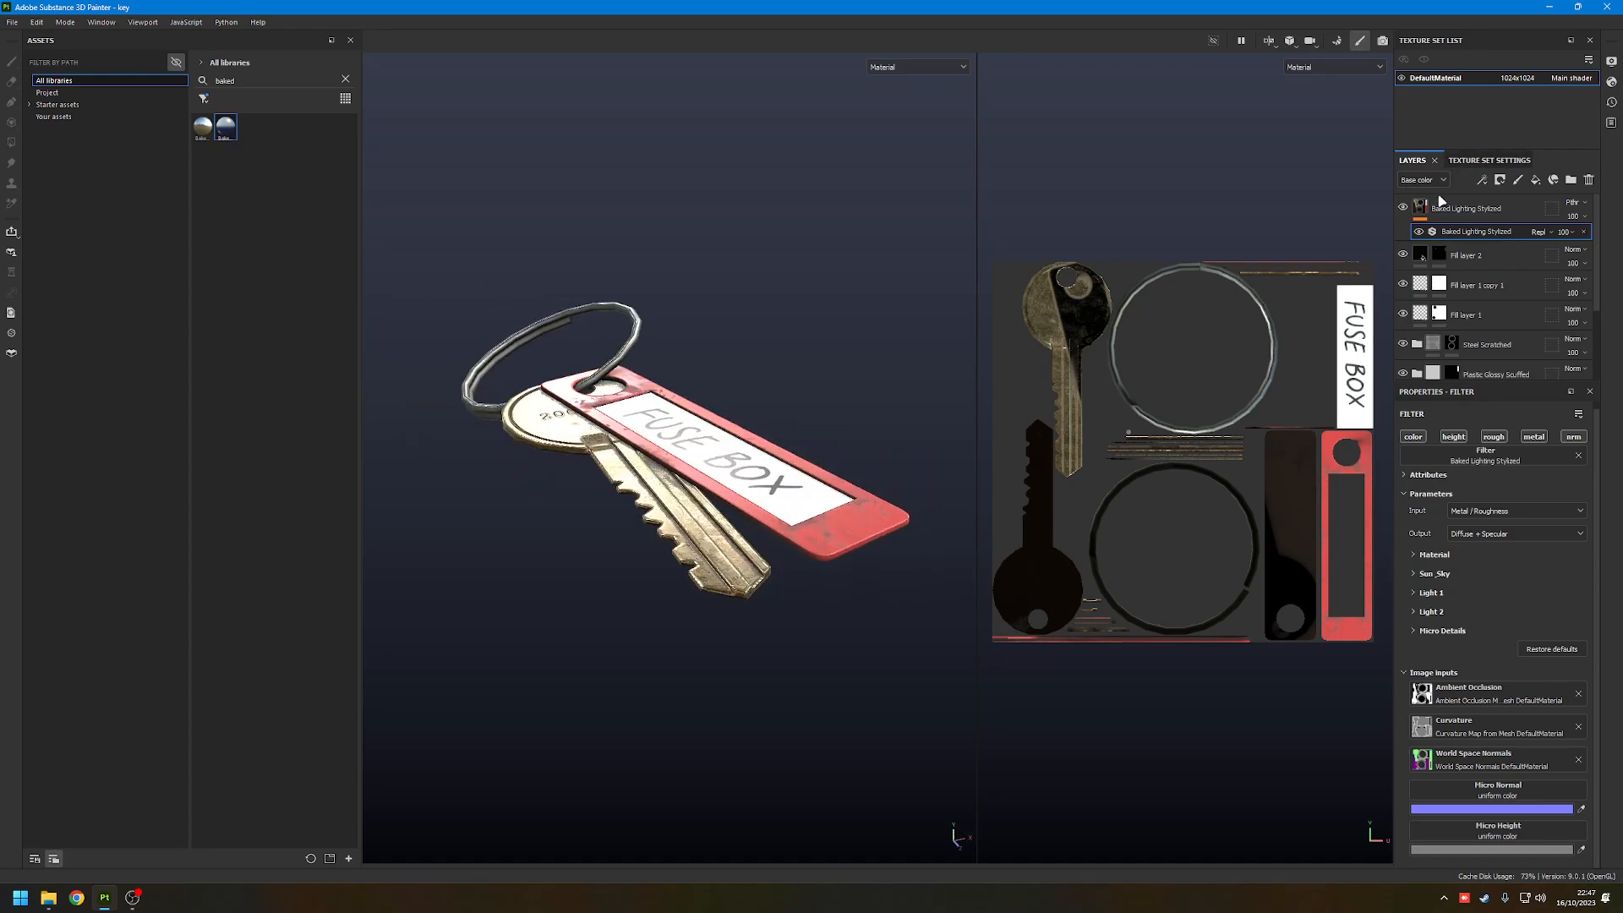
pyautogui.click(1403, 207)
pyautogui.moveTo(769, 317)
pyautogui.keyDown('alt'); pyautogui.mouseDown()
pyautogui.moveTo(741, 358)
pyautogui.moveTo(798, 363)
pyautogui.moveTo(606, 378)
pyautogui.mouseUp(); pyautogui.keyUp('alt')
pyautogui.keyDown('shift'); pyautogui.moveTo(606, 378); pyautogui.dragTo(859, 318, button='right'); pyautogui.keyUp('shift')
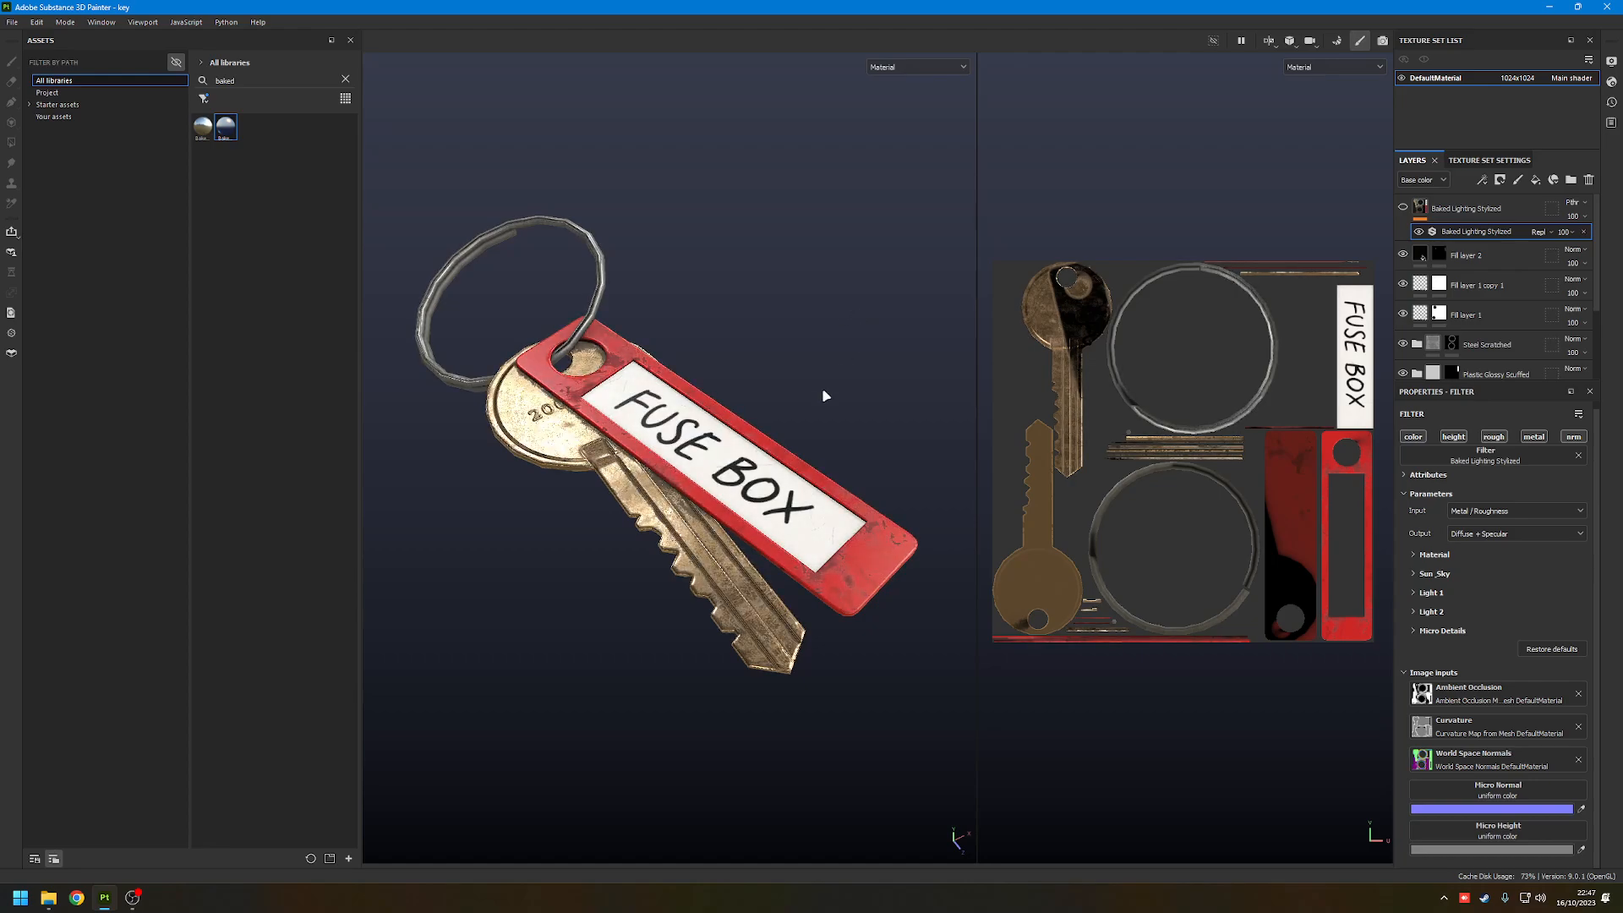
pyautogui.keyDown('alt'); pyautogui.moveTo(822, 391); pyautogui.dragTo(843, 326); pyautogui.keyUp('alt')
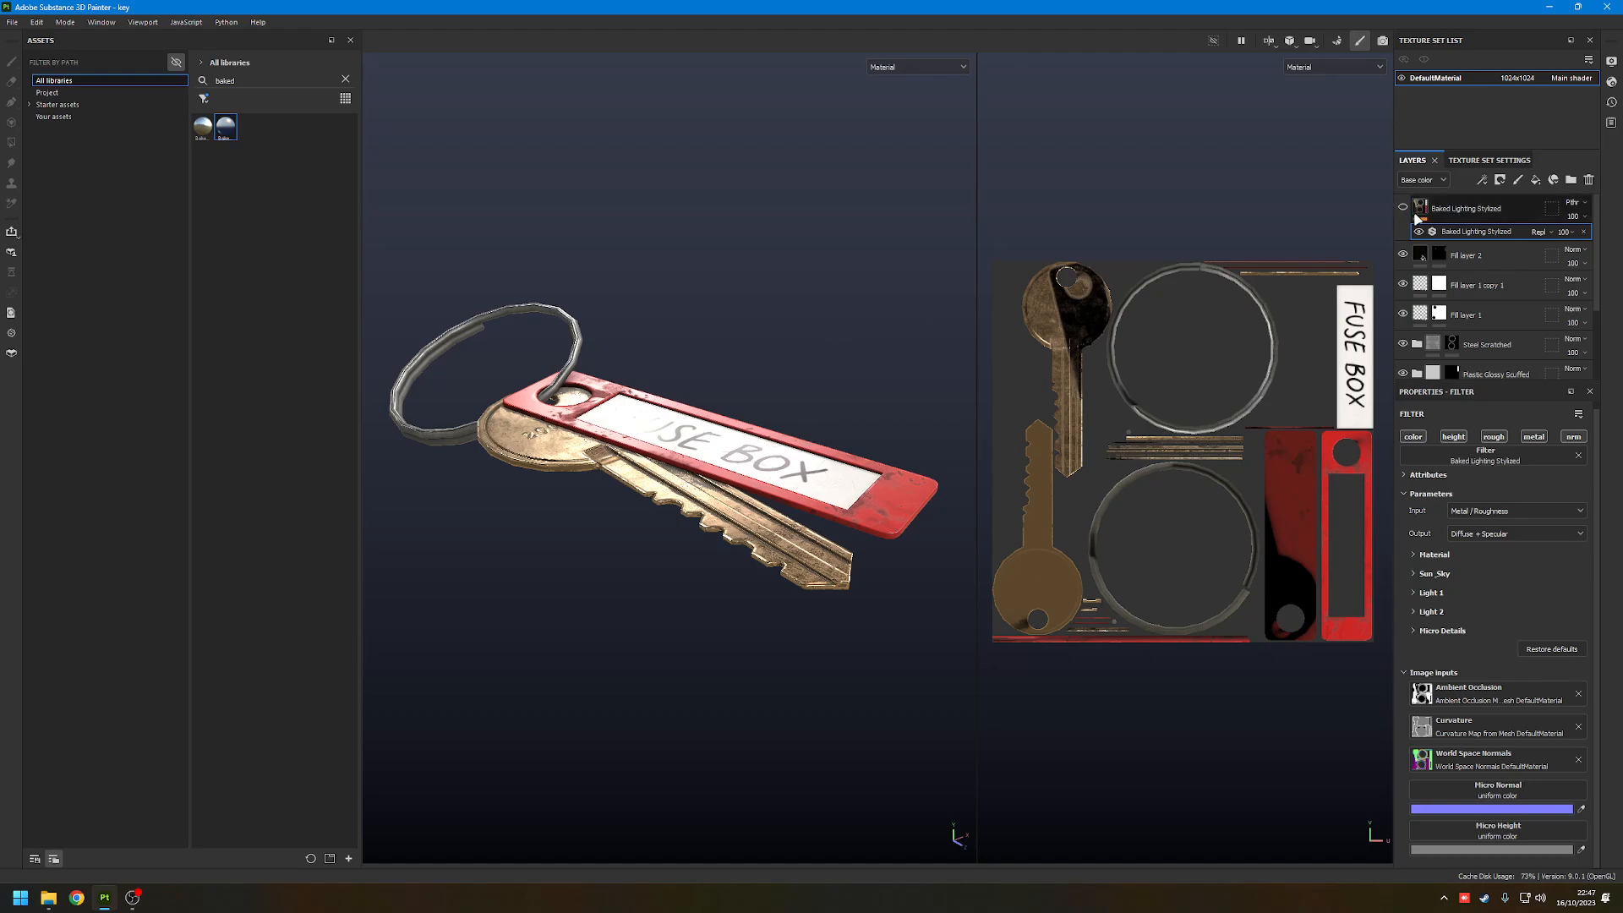
pyautogui.moveTo(849, 345)
pyautogui.keyDown('alt'); pyautogui.mouseDown()
pyautogui.moveTo(695, 273)
pyautogui.moveTo(670, 331)
pyautogui.mouseUp(); pyautogui.keyUp('alt')
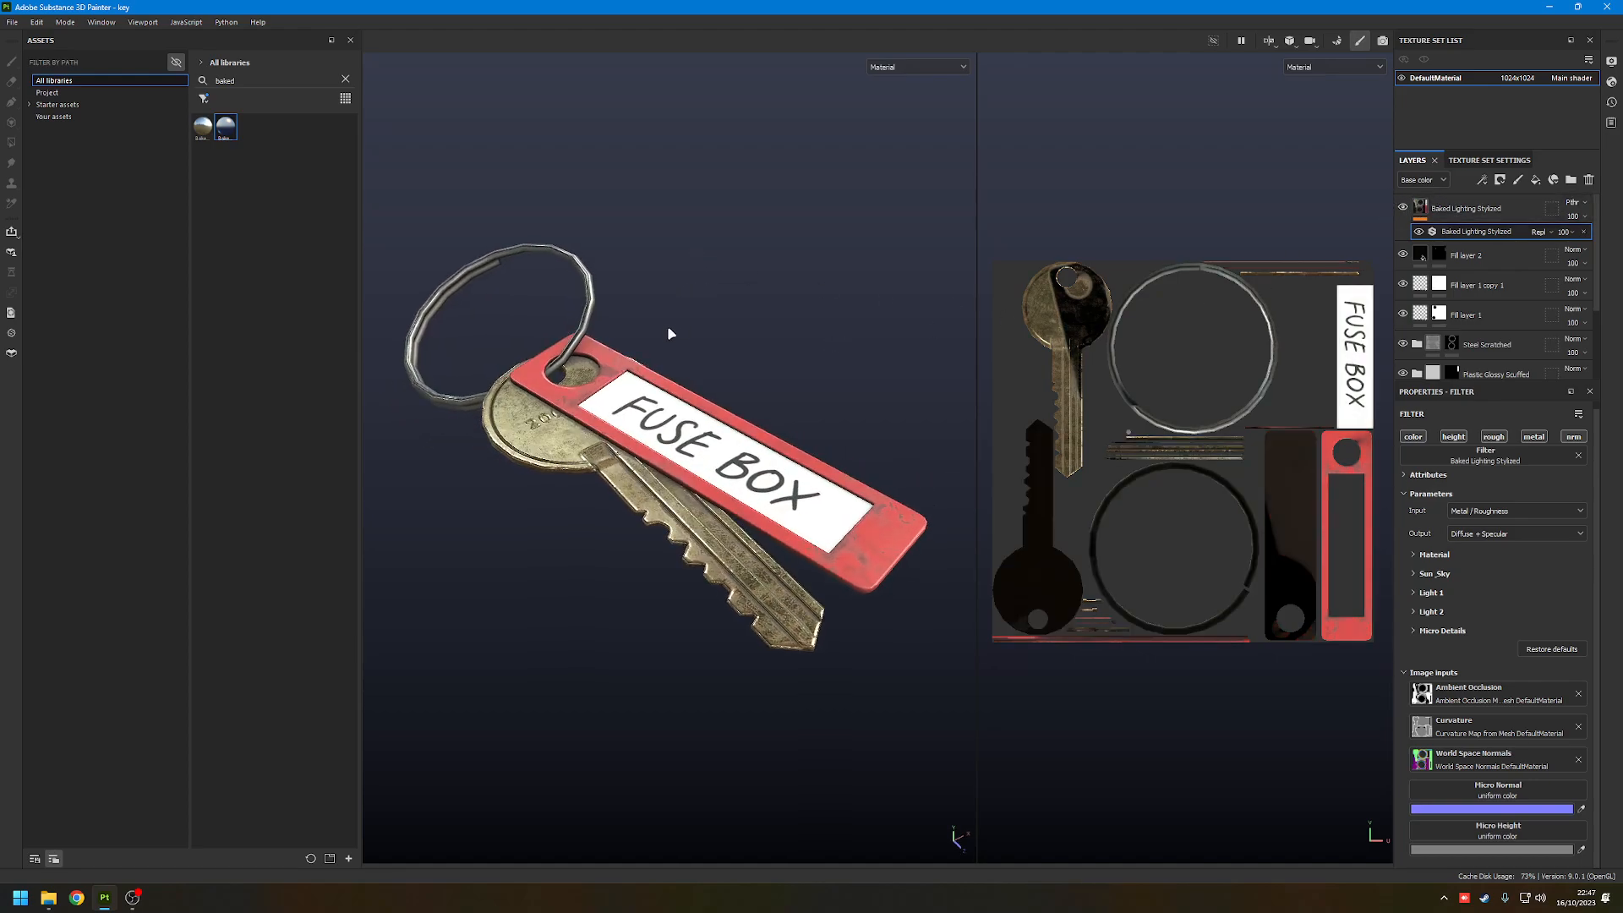
pyautogui.keyDown('shift'); pyautogui.moveTo(670, 331); pyautogui.dragTo(463, 337, button='right'); pyautogui.keyUp('shift')
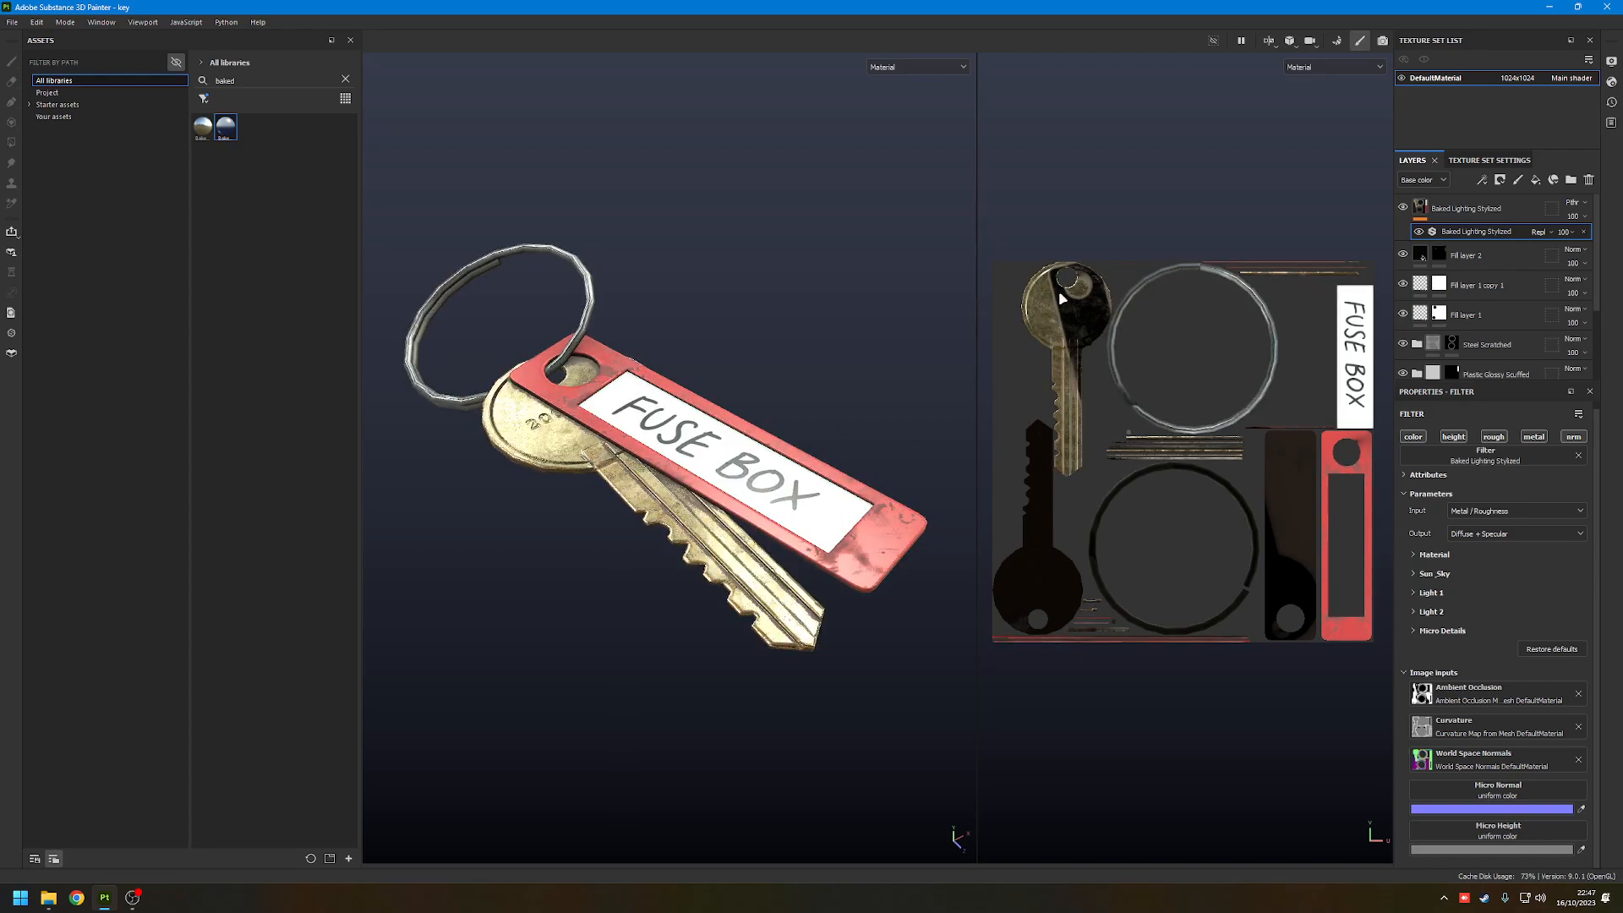
pyautogui.keyDown('alt'); pyautogui.moveTo(705, 444); pyautogui.dragTo(683, 350); pyautogui.keyUp('alt')
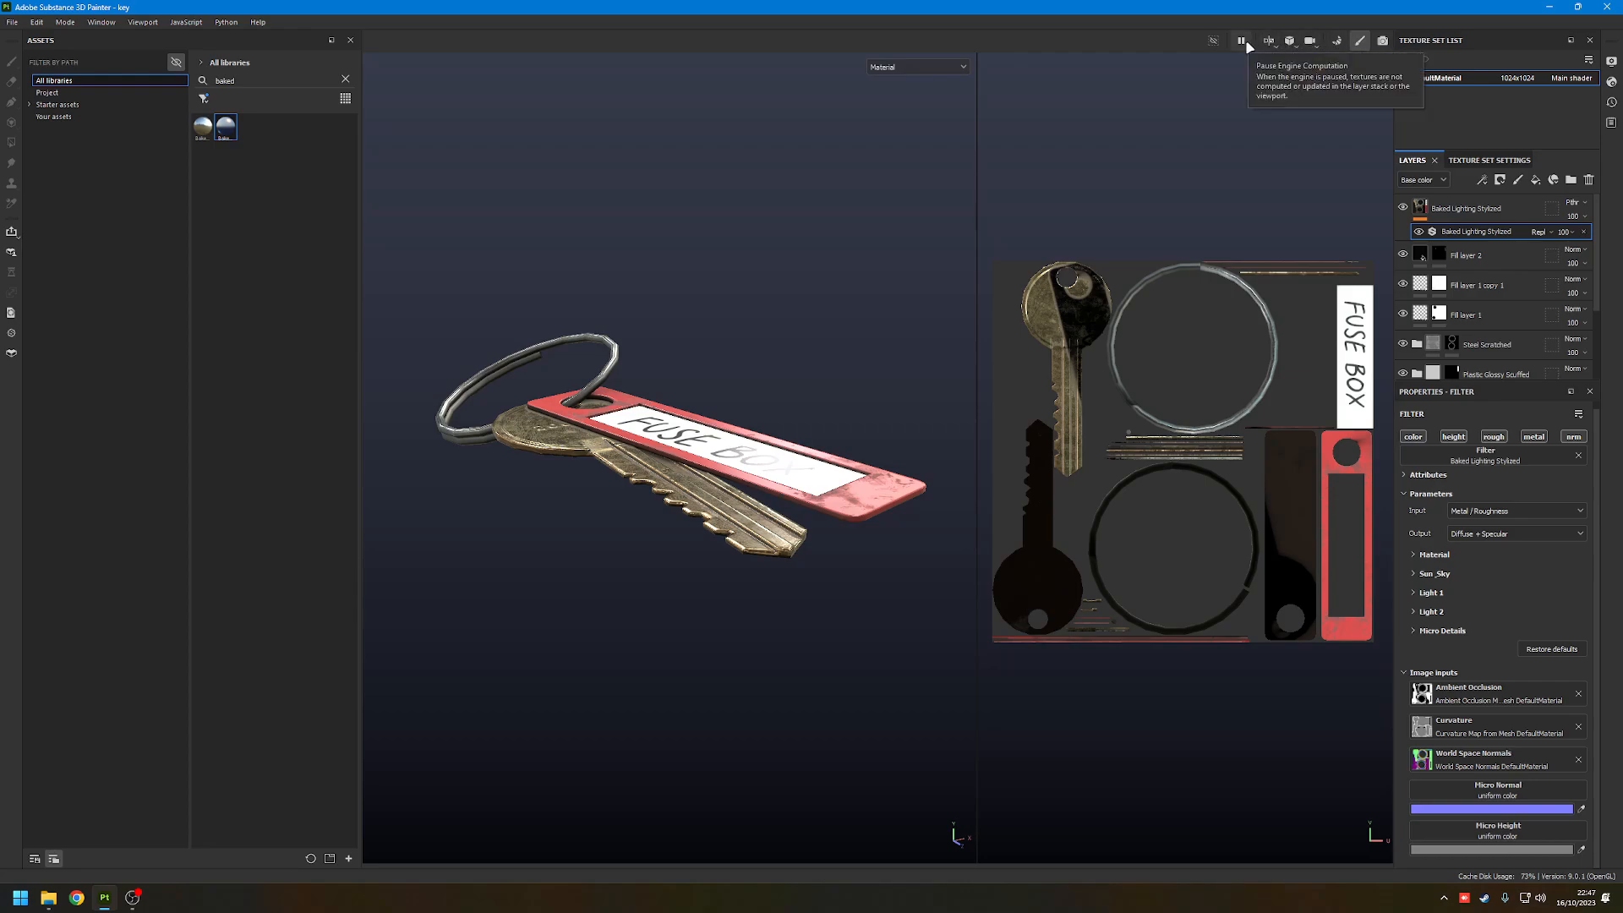
pyautogui.keyDown('alt'); pyautogui.moveTo(702, 278); pyautogui.dragTo(606, 337); pyautogui.keyUp('alt')
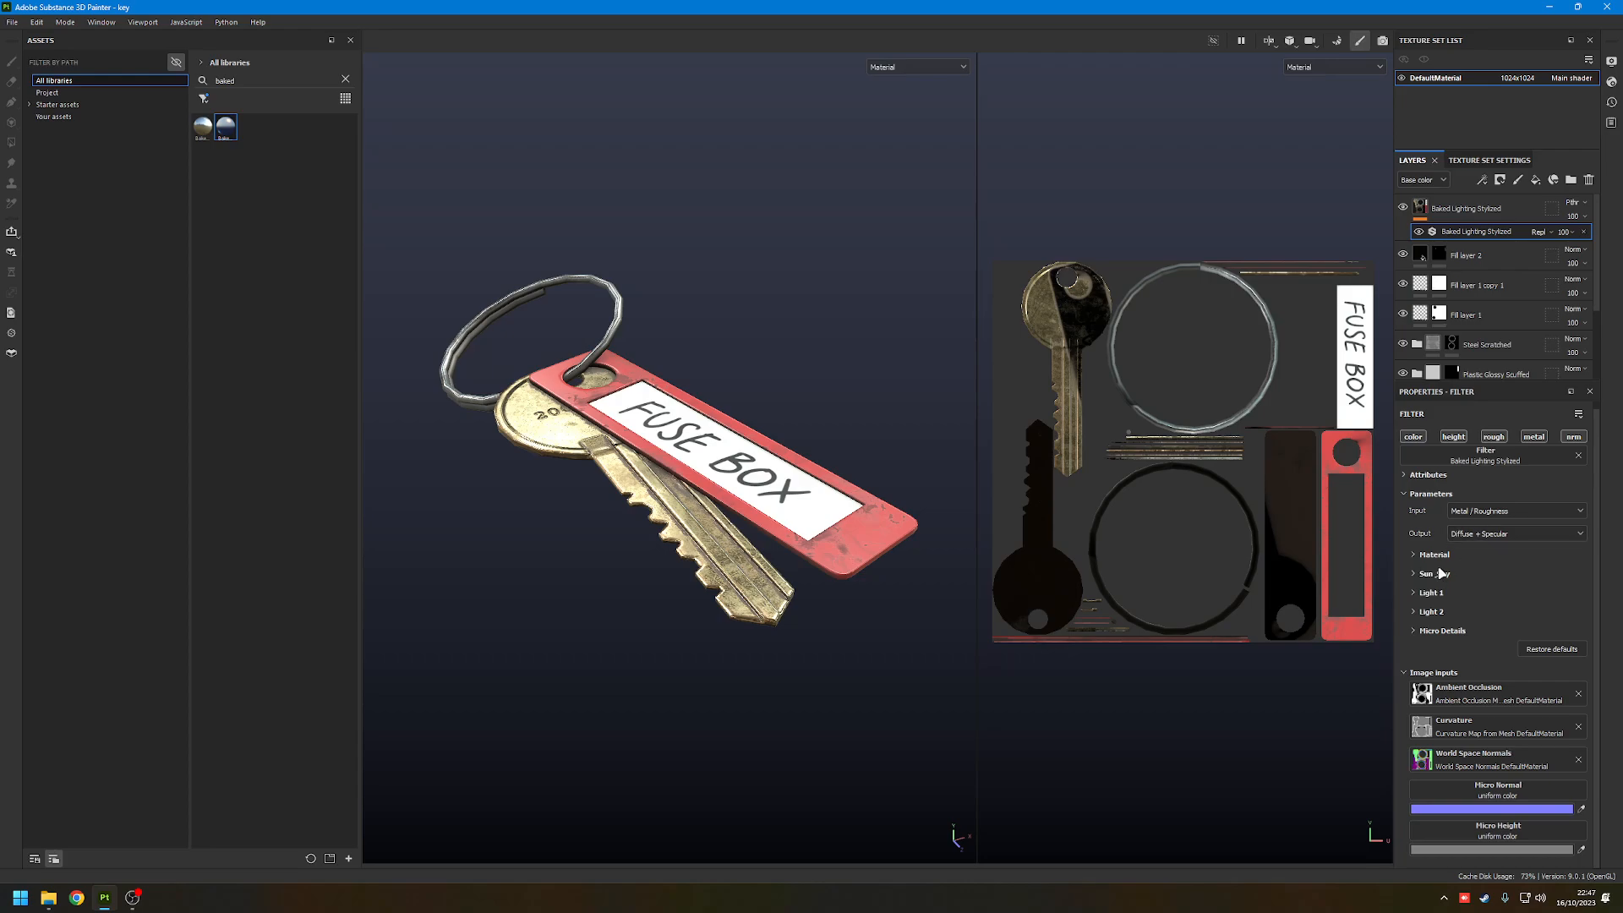
# - Set the baked lighting filter's Dielectric Reflectance to 0 and its Diffuse AO to 1 in the material parameters
pyautogui.click(1435, 555)
pyautogui.moveTo(1466, 582)
pyautogui.mouseDown()
pyautogui.moveTo(1547, 583)
pyautogui.moveTo(1376, 583)
pyautogui.moveTo(1602, 589)
pyautogui.moveTo(1412, 587)
pyautogui.moveTo(1551, 593)
pyautogui.moveTo(1483, 602)
pyautogui.moveTo(1472, 580)
pyautogui.moveTo(1574, 581)
pyautogui.moveTo(1399, 596)
pyautogui.mouseUp()
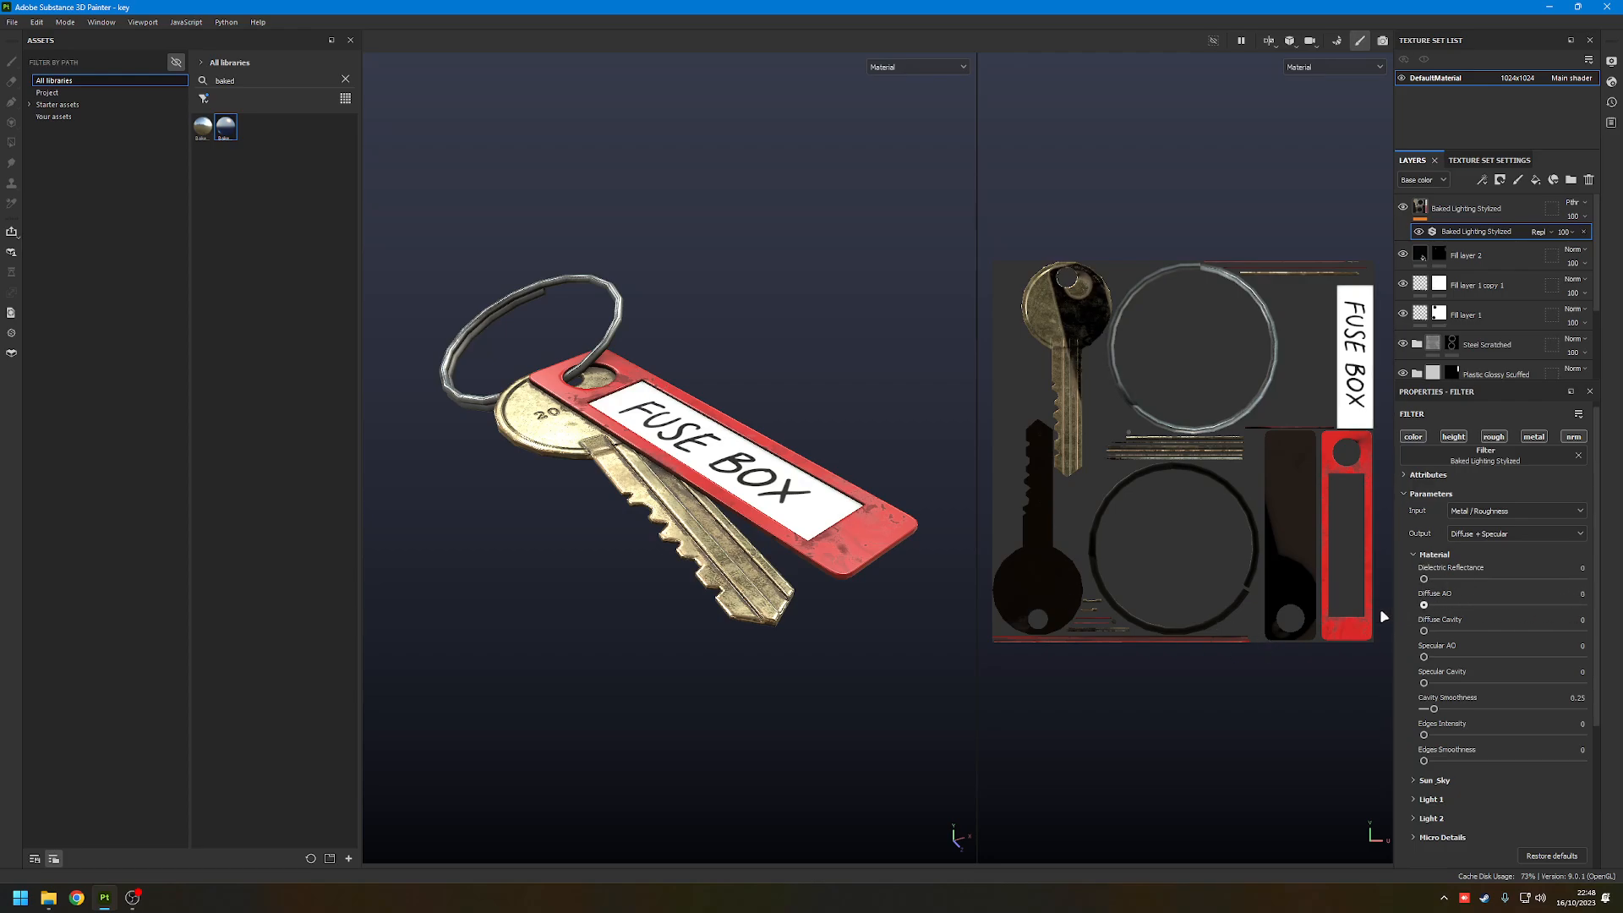
pyautogui.moveTo(1383, 616); pyautogui.dragTo(1610, 620)
pyautogui.keyDown('alt'); pyautogui.moveTo(846, 500); pyautogui.dragTo(857, 539); pyautogui.keyUp('alt')
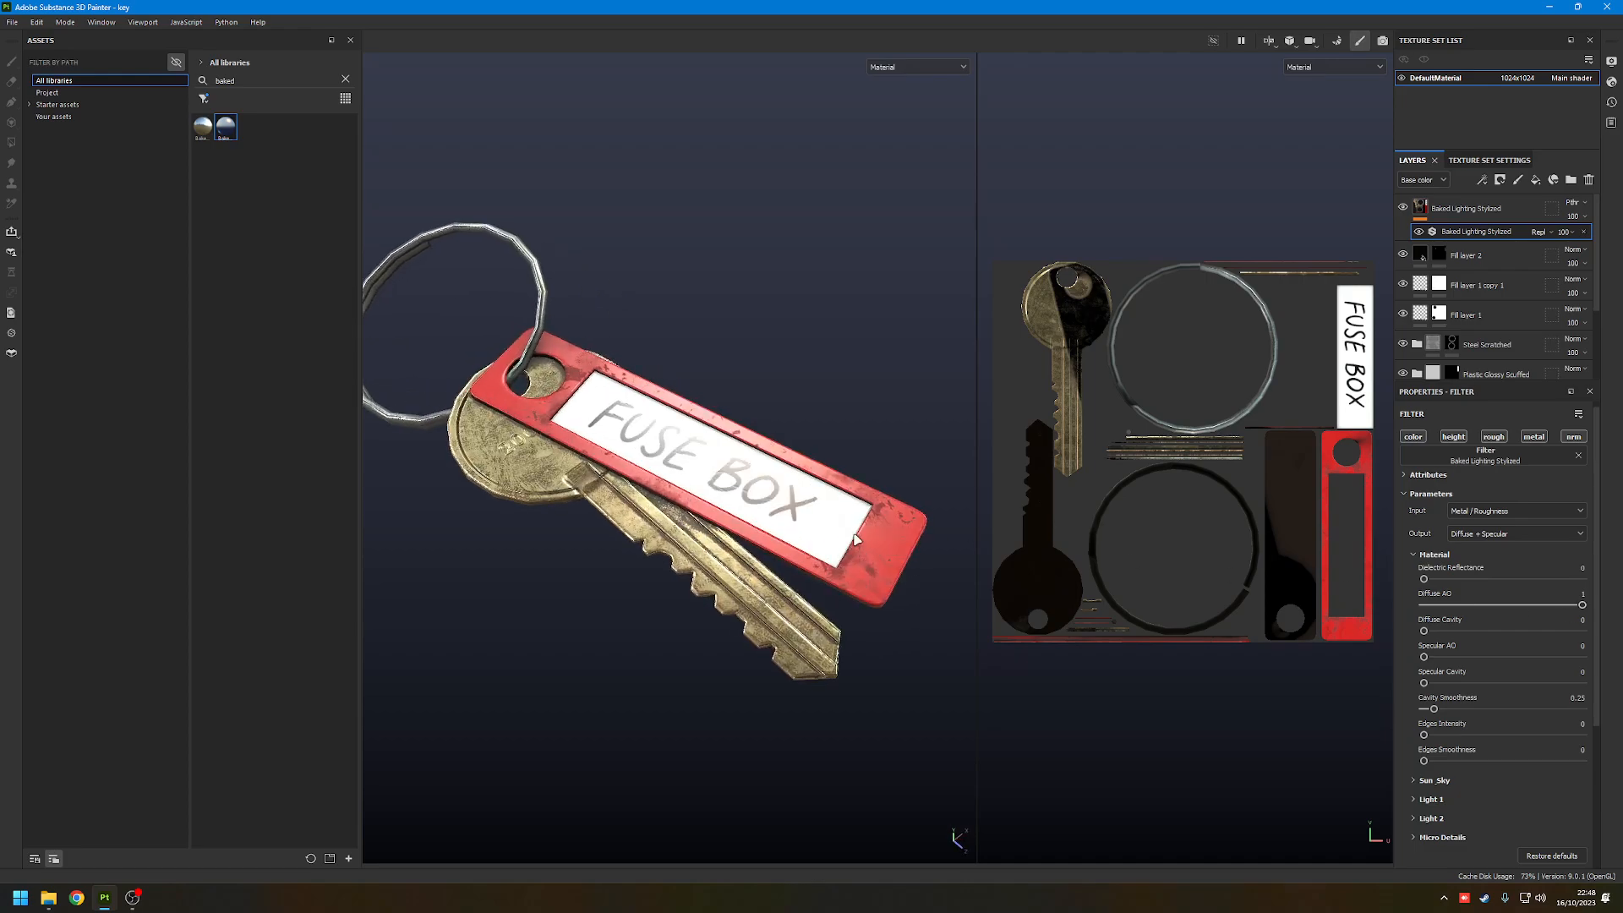
pyautogui.scroll(3, 856, 540)
pyautogui.moveTo(1425, 630); pyautogui.dragTo(1381, 636)
pyautogui.moveTo(1582, 605)
pyautogui.mouseDown()
pyautogui.moveTo(1395, 602)
pyautogui.moveTo(1606, 605)
pyautogui.mouseUp()
pyautogui.keyDown('alt'); pyautogui.moveTo(776, 513); pyautogui.dragTo(867, 502); pyautogui.keyUp('alt')
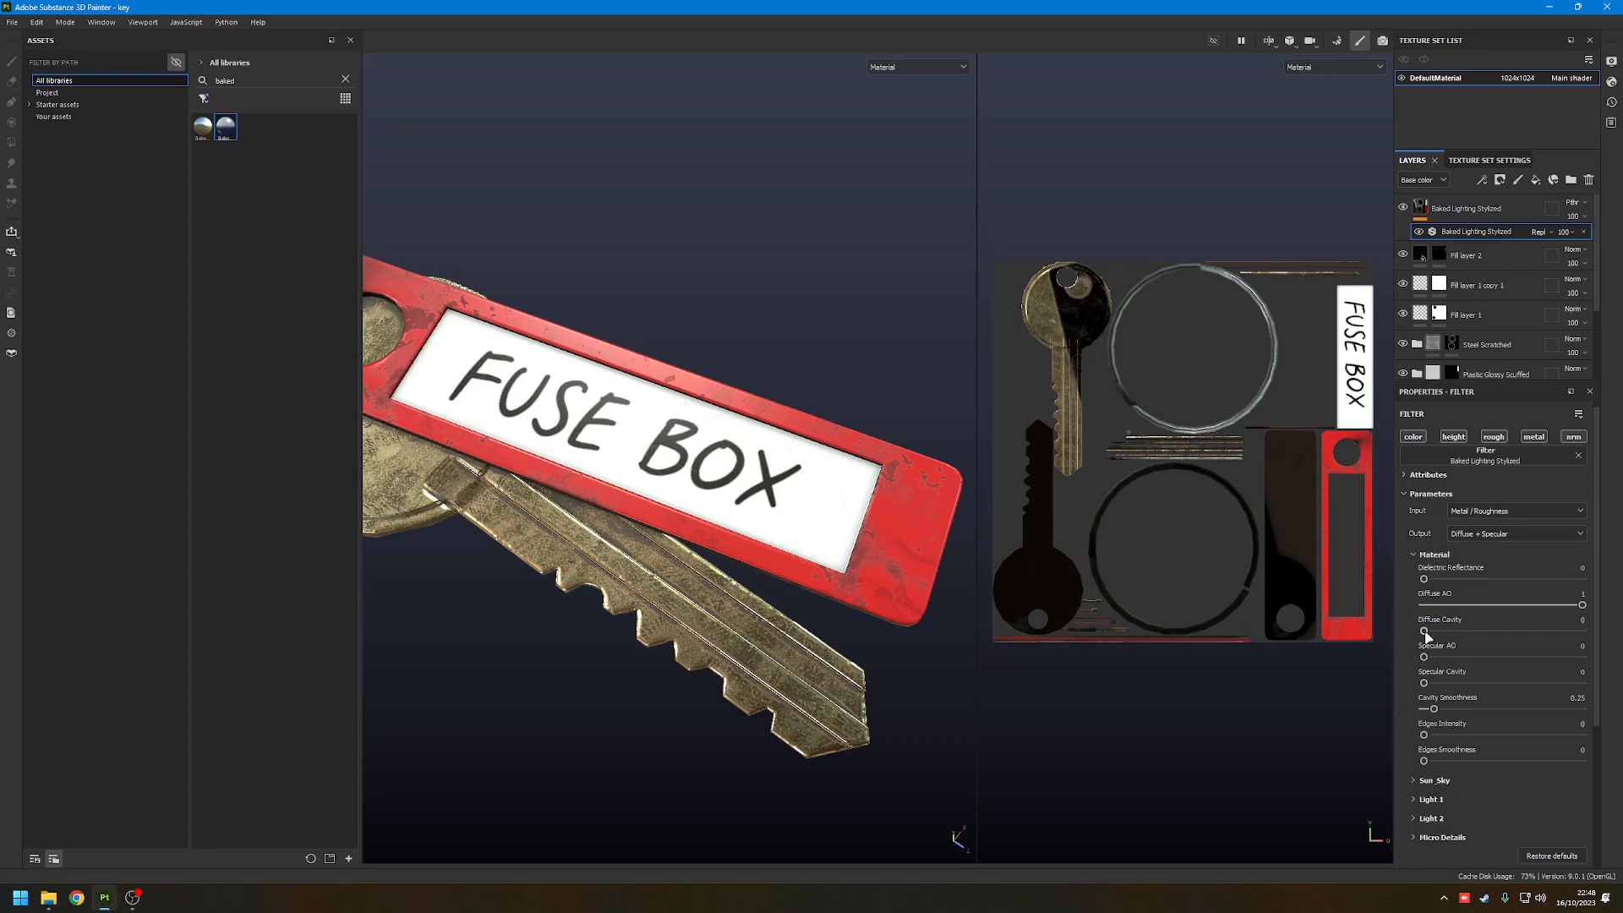
# - Set the filter's Diffuse Cavity and Specular AO to 1, keeping Specular Cavity at 0
pyautogui.moveTo(1424, 631)
pyautogui.mouseDown()
pyautogui.moveTo(1560, 634)
pyautogui.moveTo(1374, 626)
pyautogui.moveTo(1609, 635)
pyautogui.mouseUp()
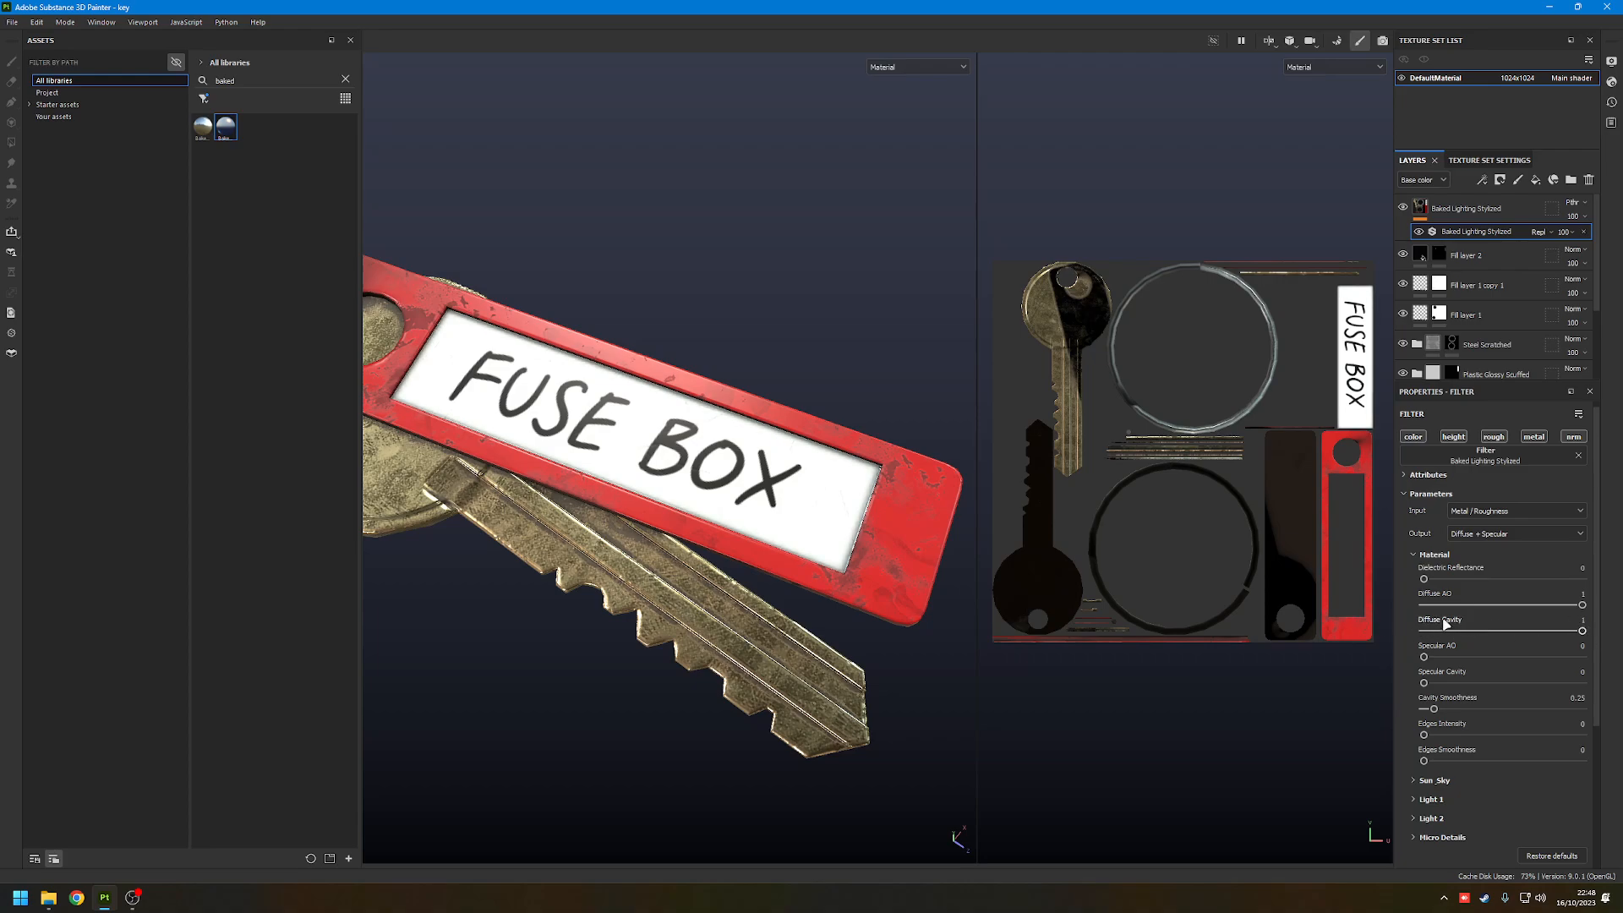
pyautogui.moveTo(1425, 659)
pyautogui.mouseDown()
pyautogui.moveTo(1579, 658)
pyautogui.moveTo(1273, 640)
pyautogui.mouseUp()
pyautogui.moveTo(1427, 658)
pyautogui.mouseDown()
pyautogui.moveTo(1622, 661)
pyautogui.moveTo(1378, 660)
pyautogui.moveTo(1621, 670)
pyautogui.mouseUp()
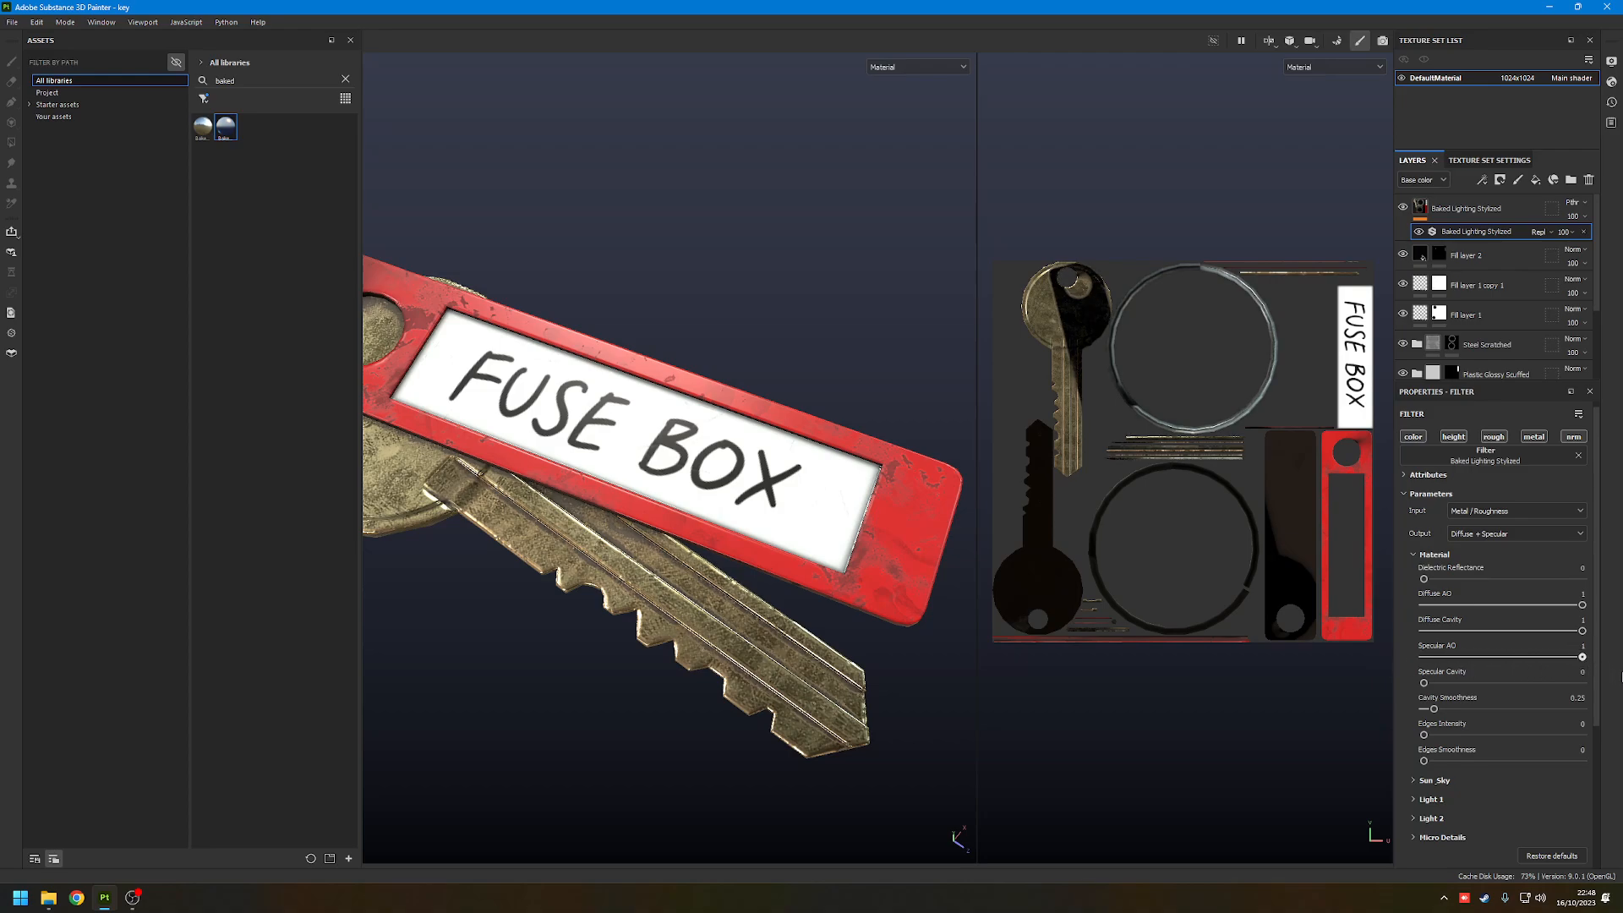
pyautogui.moveTo(1423, 683); pyautogui.dragTo(1394, 663)
# - Display only the Base color channel in the viewports and inspect the lighting baked onto the key and tag
pyautogui.scroll(-4, 620, 522)
pyautogui.keyDown('alt'); pyautogui.moveTo(645, 559); pyautogui.dragTo(585, 509); pyautogui.keyUp('alt')
pyautogui.keyDown('alt'); pyautogui.moveTo(586, 507); pyautogui.dragTo(647, 519, button='middle'); pyautogui.keyUp('alt')
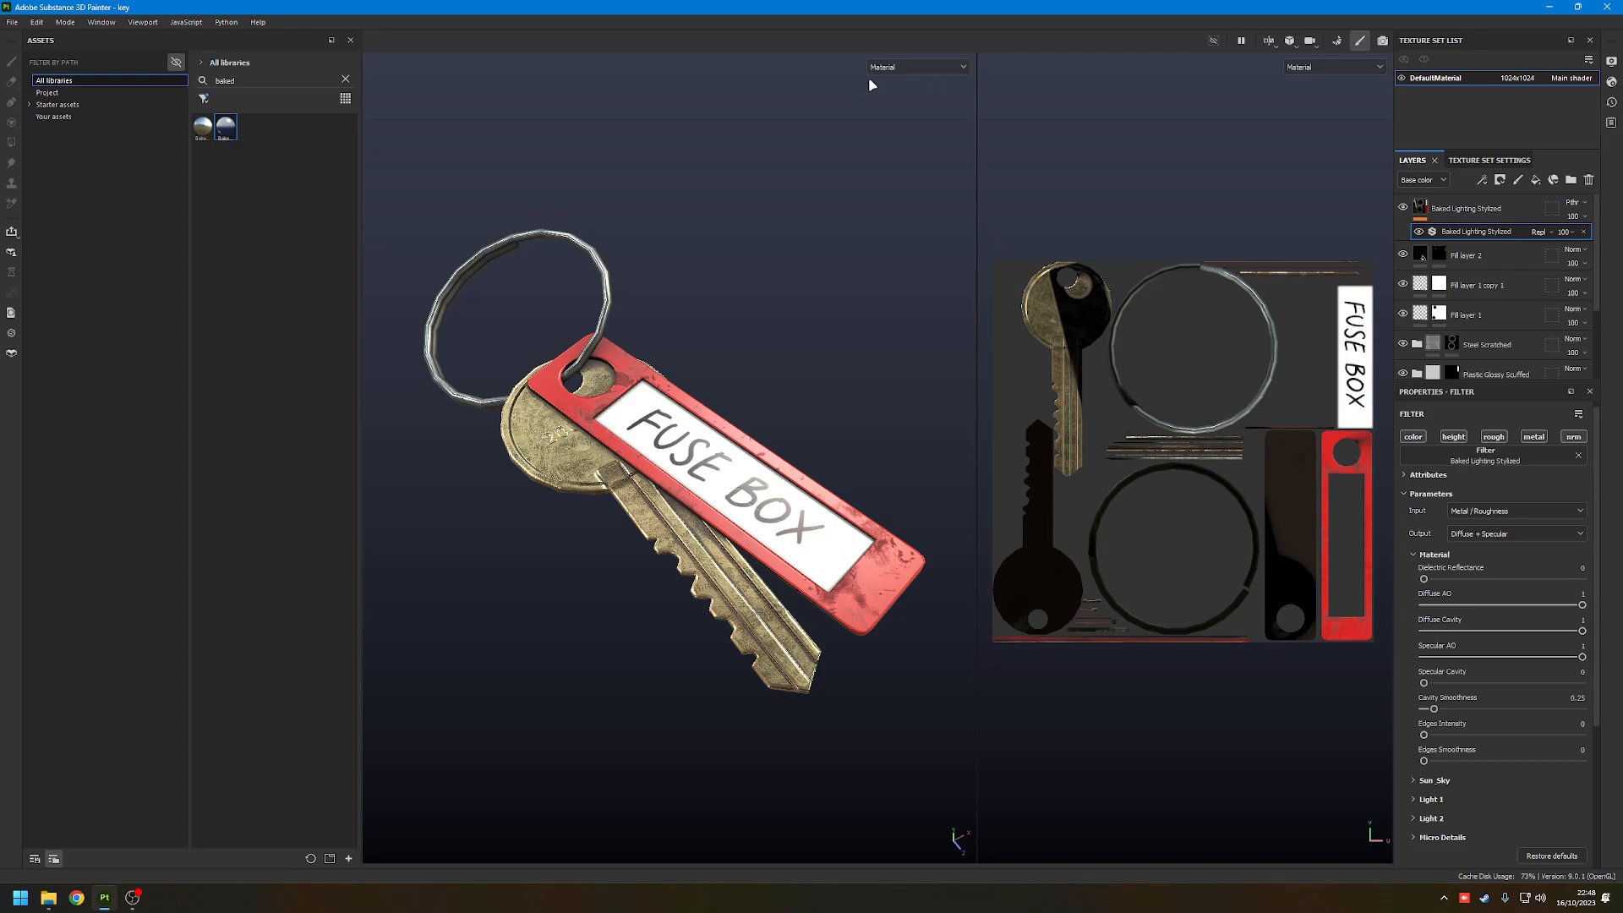
pyautogui.keyDown('alt'); pyautogui.moveTo(840, 155); pyautogui.dragTo(763, 293); pyautogui.keyUp('alt')
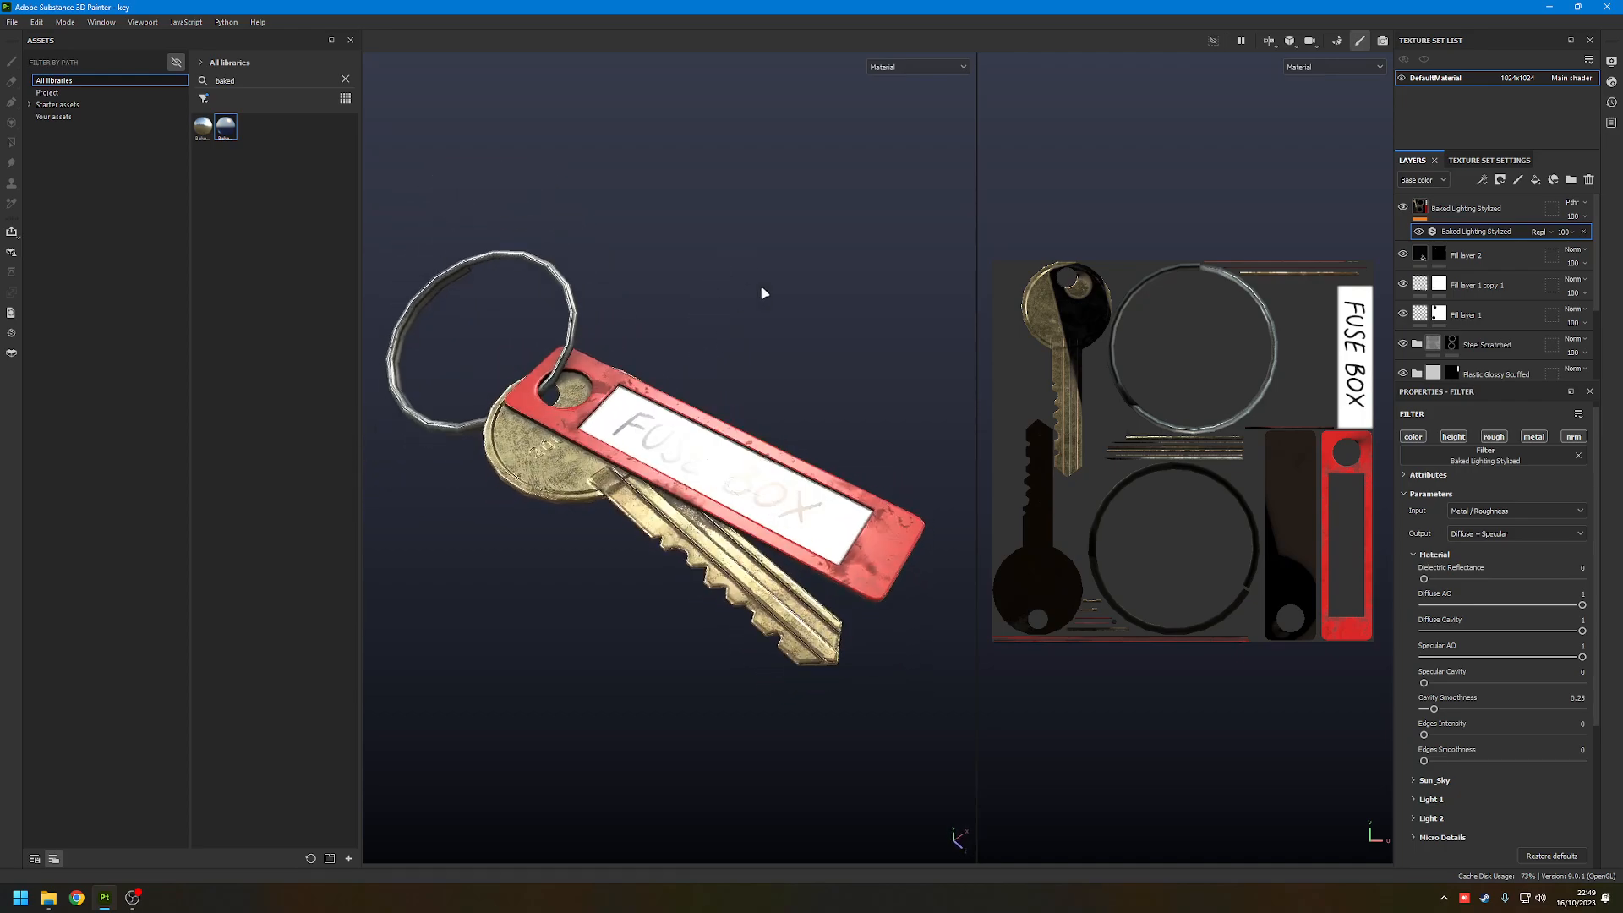
pyautogui.click(900, 68)
pyautogui.click(900, 127)
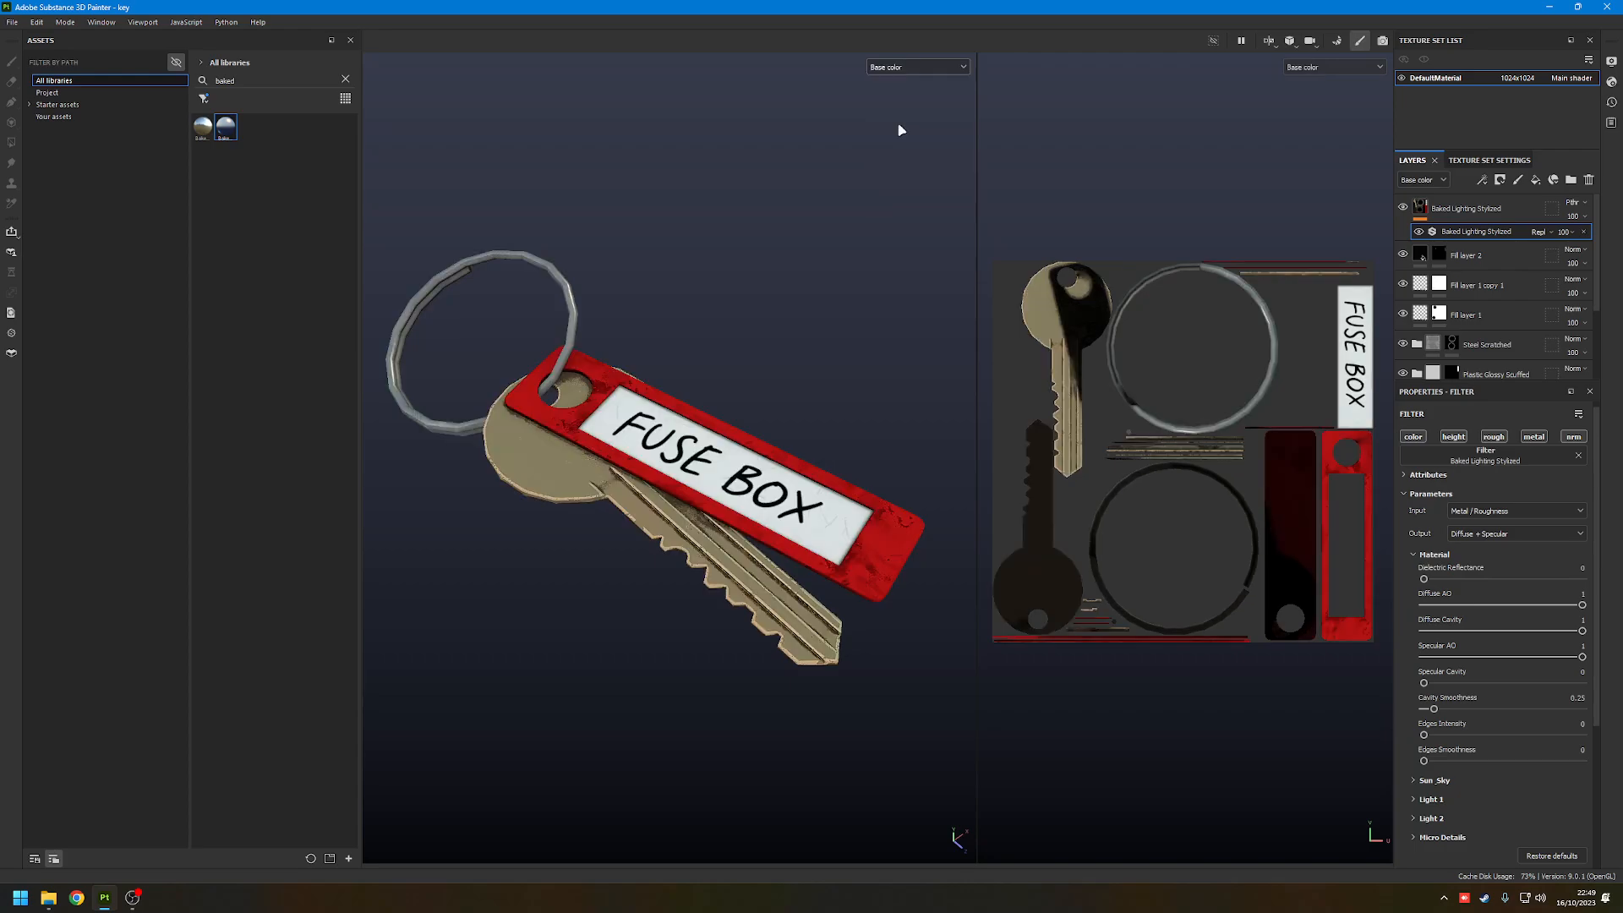
pyautogui.keyDown('alt'); pyautogui.moveTo(679, 381); pyautogui.dragTo(608, 240); pyautogui.keyUp('alt')
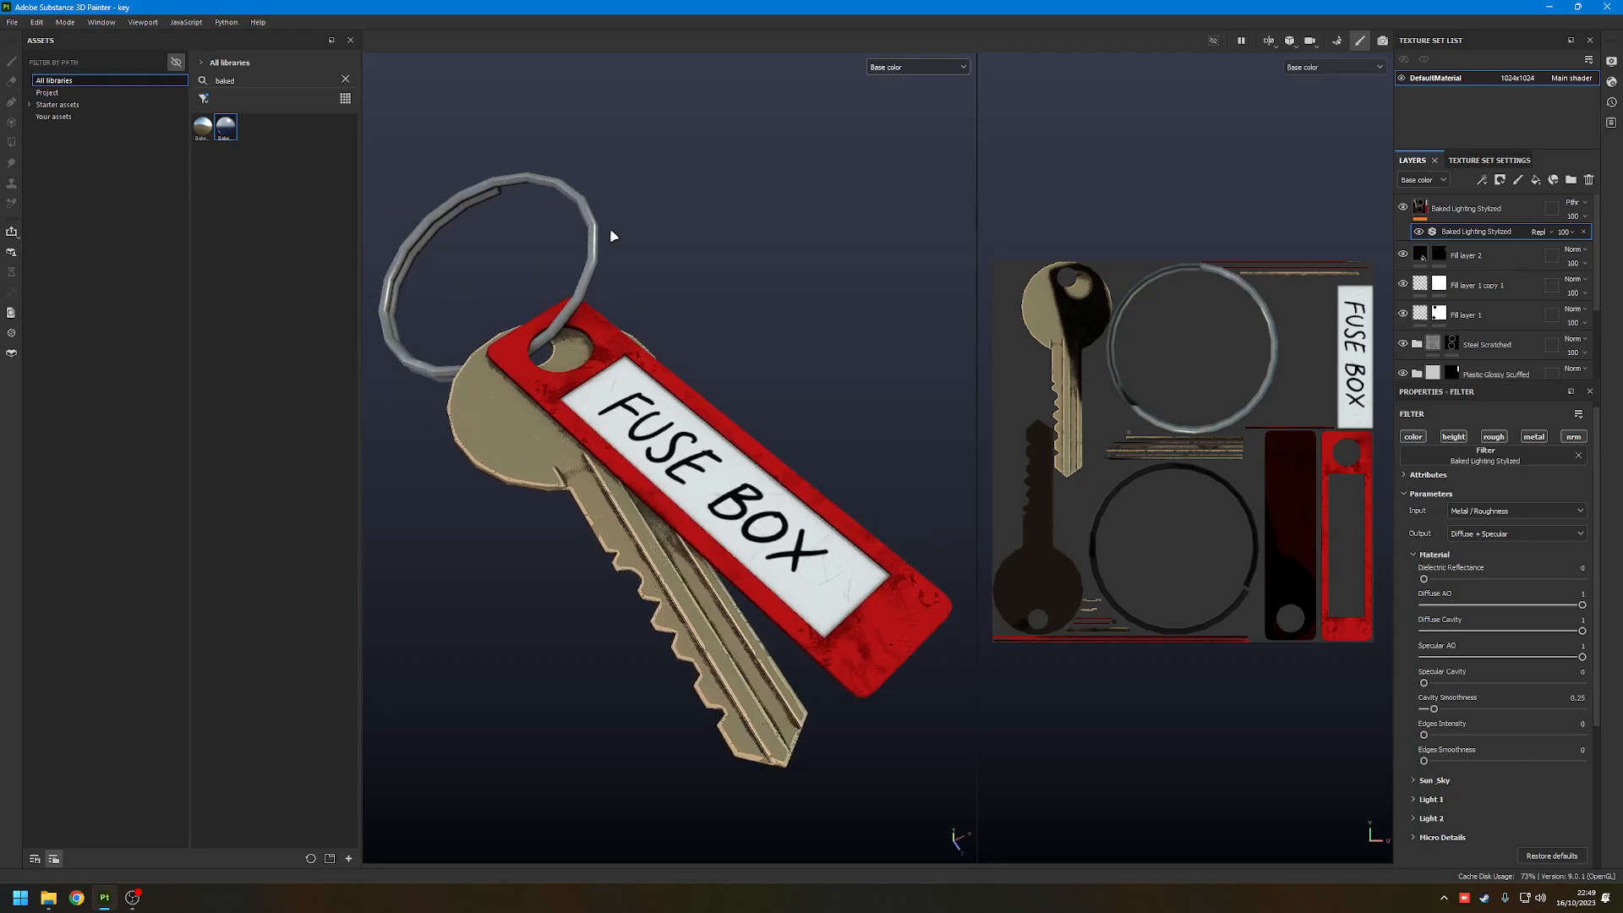
pyautogui.scroll(5, 591, 215)
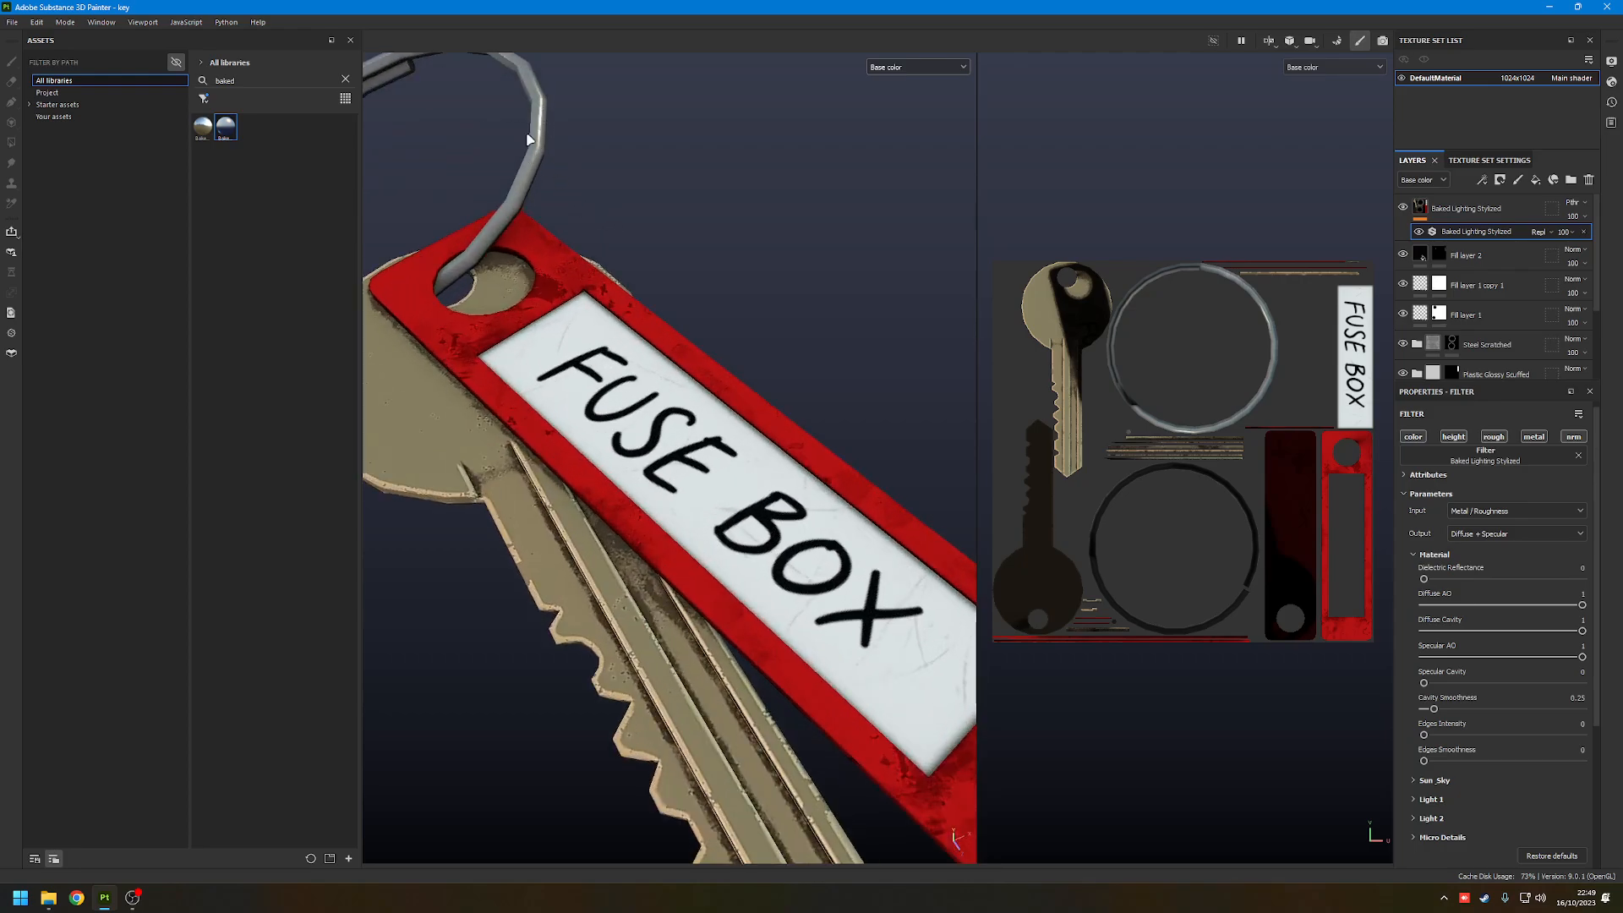
# - Inspect the lighting baked onto the key, tag and ring from several angles and distances
pyautogui.keyDown('alt'); pyautogui.moveTo(584, 237); pyautogui.dragTo(602, 292, button='middle'); pyautogui.keyUp('alt')
pyautogui.scroll(-3, 602, 292)
pyautogui.keyDown('alt'); pyautogui.moveTo(567, 393); pyautogui.dragTo(565, 355); pyautogui.keyUp('alt')
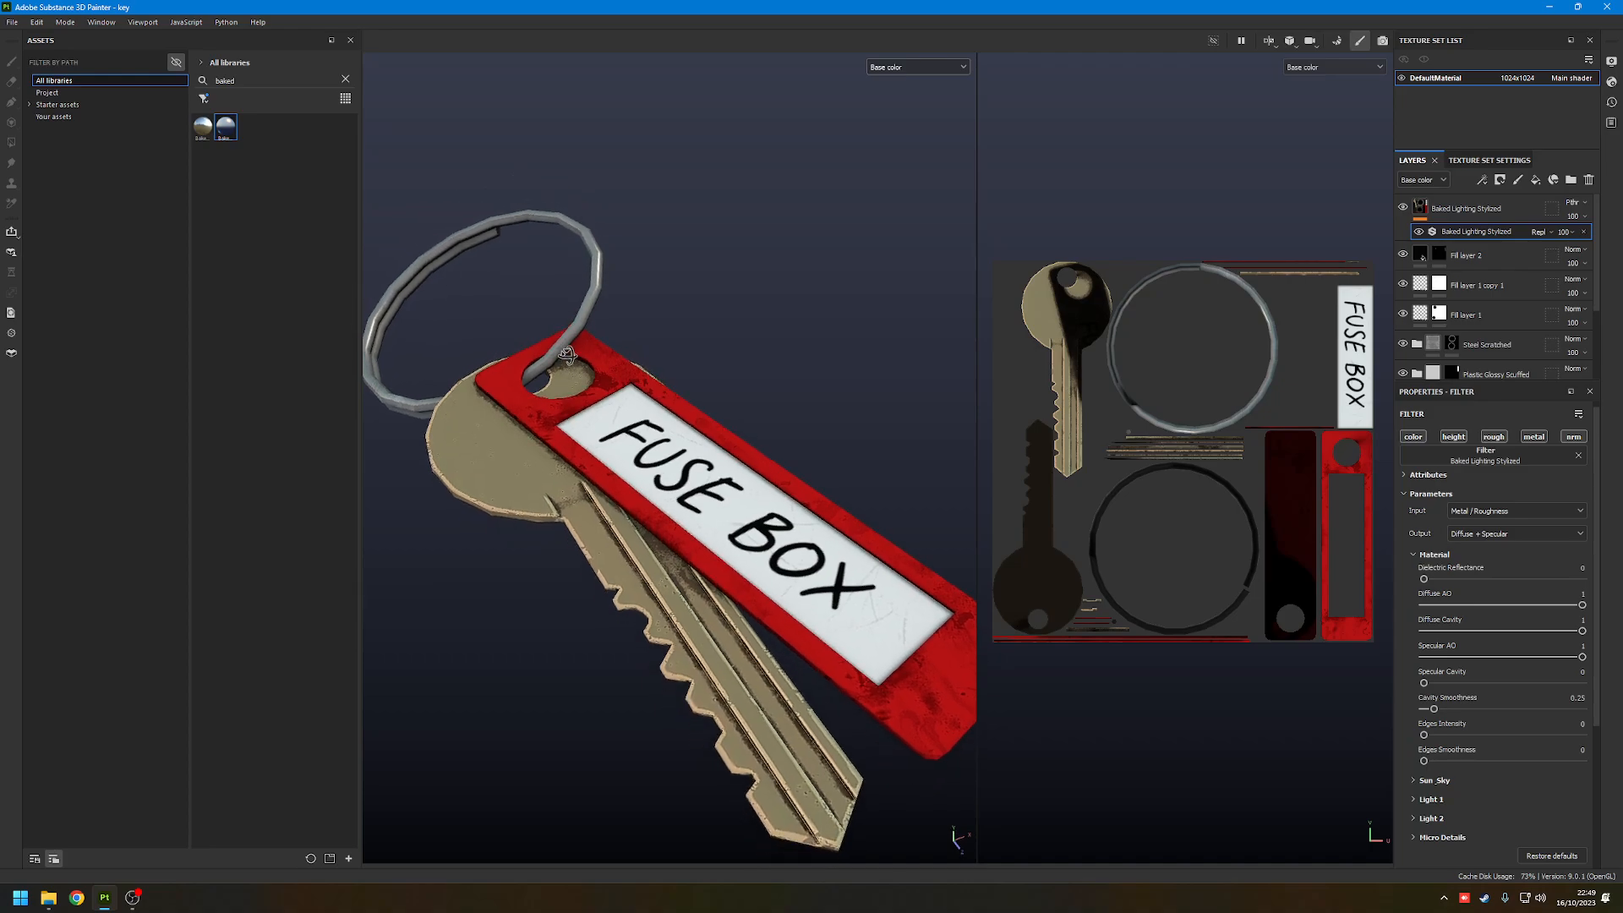
pyautogui.keyDown('alt'); pyautogui.moveTo(415, 355); pyautogui.dragTo(420, 337); pyautogui.keyUp('alt')
pyautogui.scroll(-3, 473, 364)
pyautogui.keyDown('alt'); pyautogui.moveTo(525, 387); pyautogui.dragTo(554, 398); pyautogui.keyUp('alt')
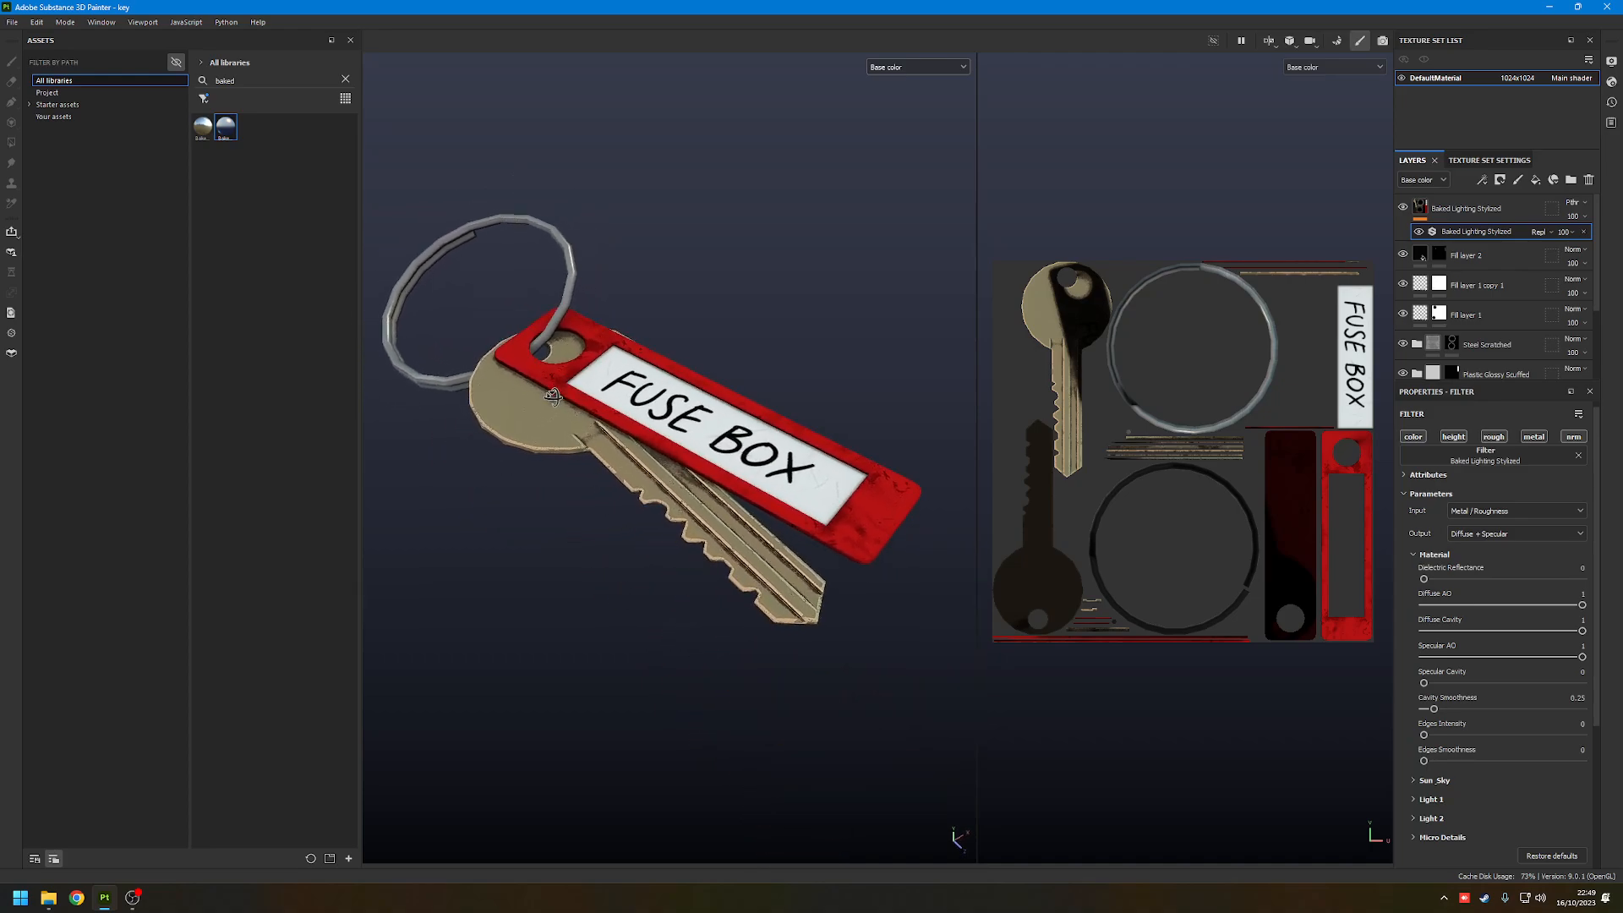
pyautogui.keyDown('alt'); pyautogui.moveTo(555, 401); pyautogui.dragTo(572, 420, button='middle'); pyautogui.keyUp('alt')
pyautogui.scroll(2, 640, 441)
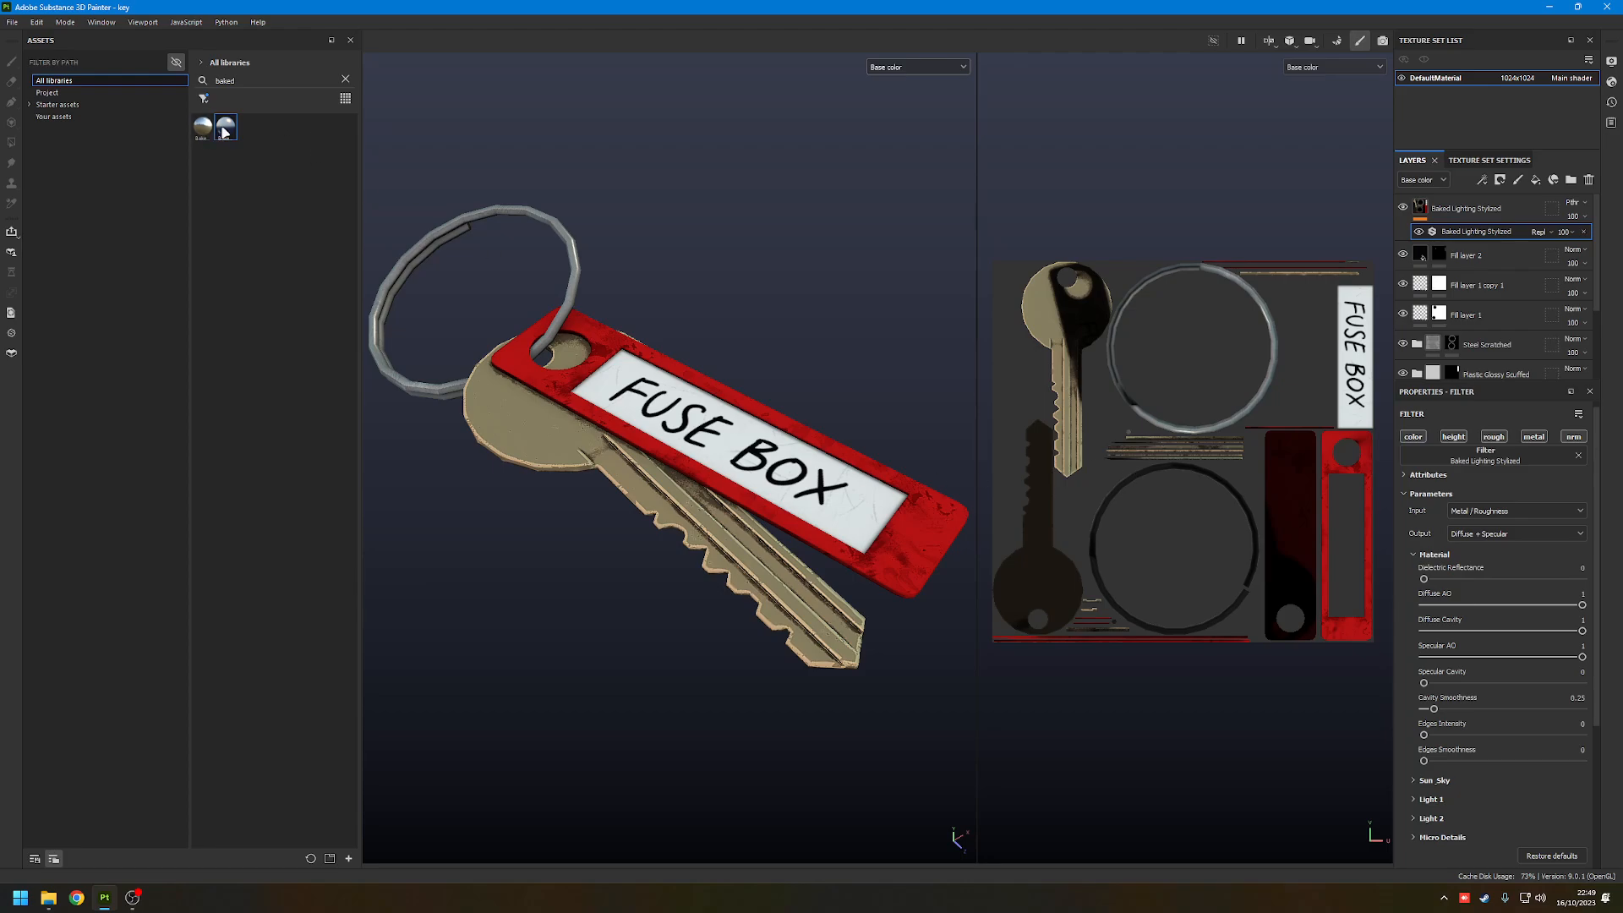
# - Set the baked lighting filter's Edges Intensity to 0.61 and Edges Smoothness to 0.18
pyautogui.moveTo(225, 132)
pyautogui.moveTo(1425, 734)
pyautogui.mouseDown()
pyautogui.moveTo(1543, 727)
pyautogui.moveTo(1409, 729)
pyautogui.moveTo(1521, 737)
pyautogui.mouseUp()
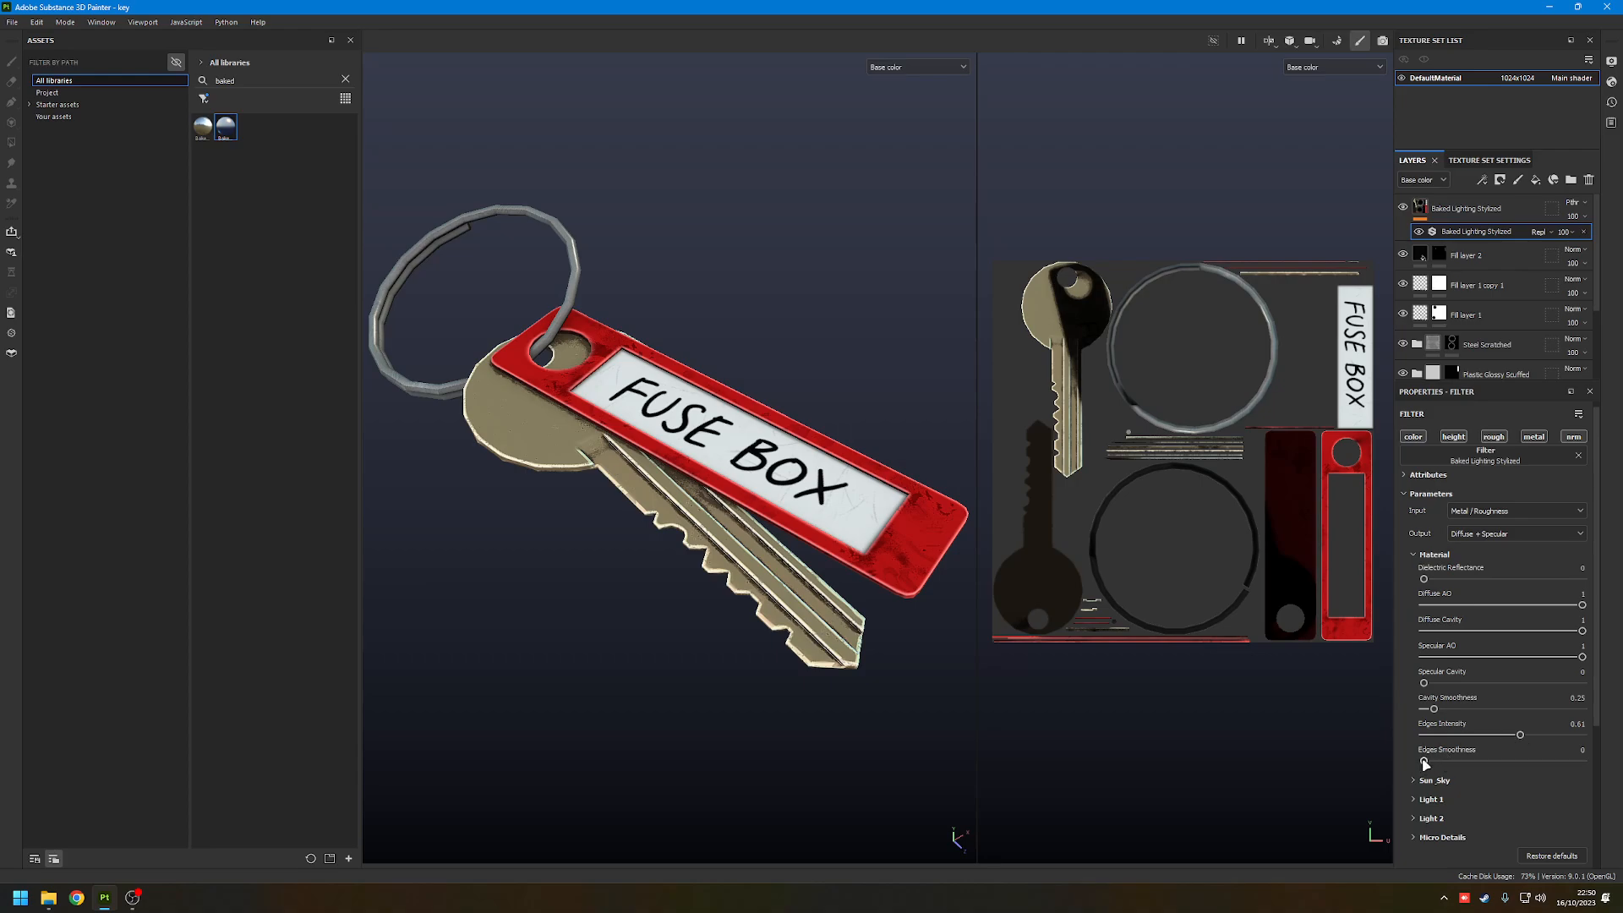
pyautogui.moveTo(1424, 761)
pyautogui.mouseDown()
pyautogui.moveTo(1554, 764)
pyautogui.moveTo(1432, 761)
pyautogui.moveTo(1513, 762)
pyautogui.moveTo(1453, 761)
pyautogui.mouseUp()
# - Try raising the filter's Sun Intensity to about 3.9, and return it to 1
pyautogui.scroll(-5, 1454, 697)
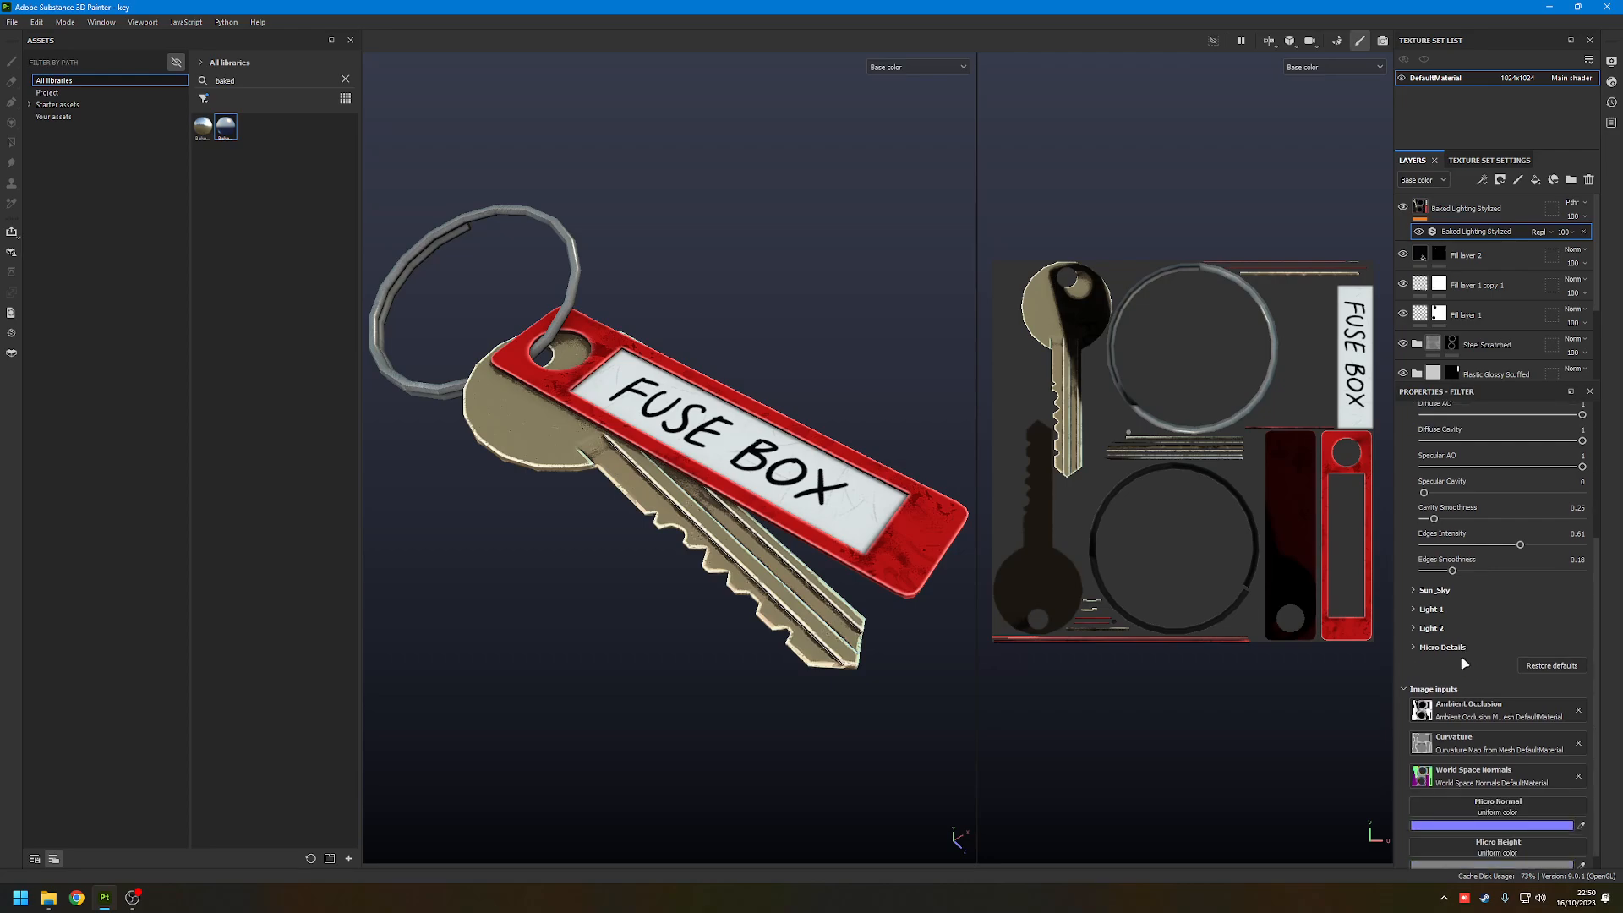
pyautogui.click(1435, 592)
pyautogui.moveTo(1441, 615); pyautogui.dragTo(1486, 616)
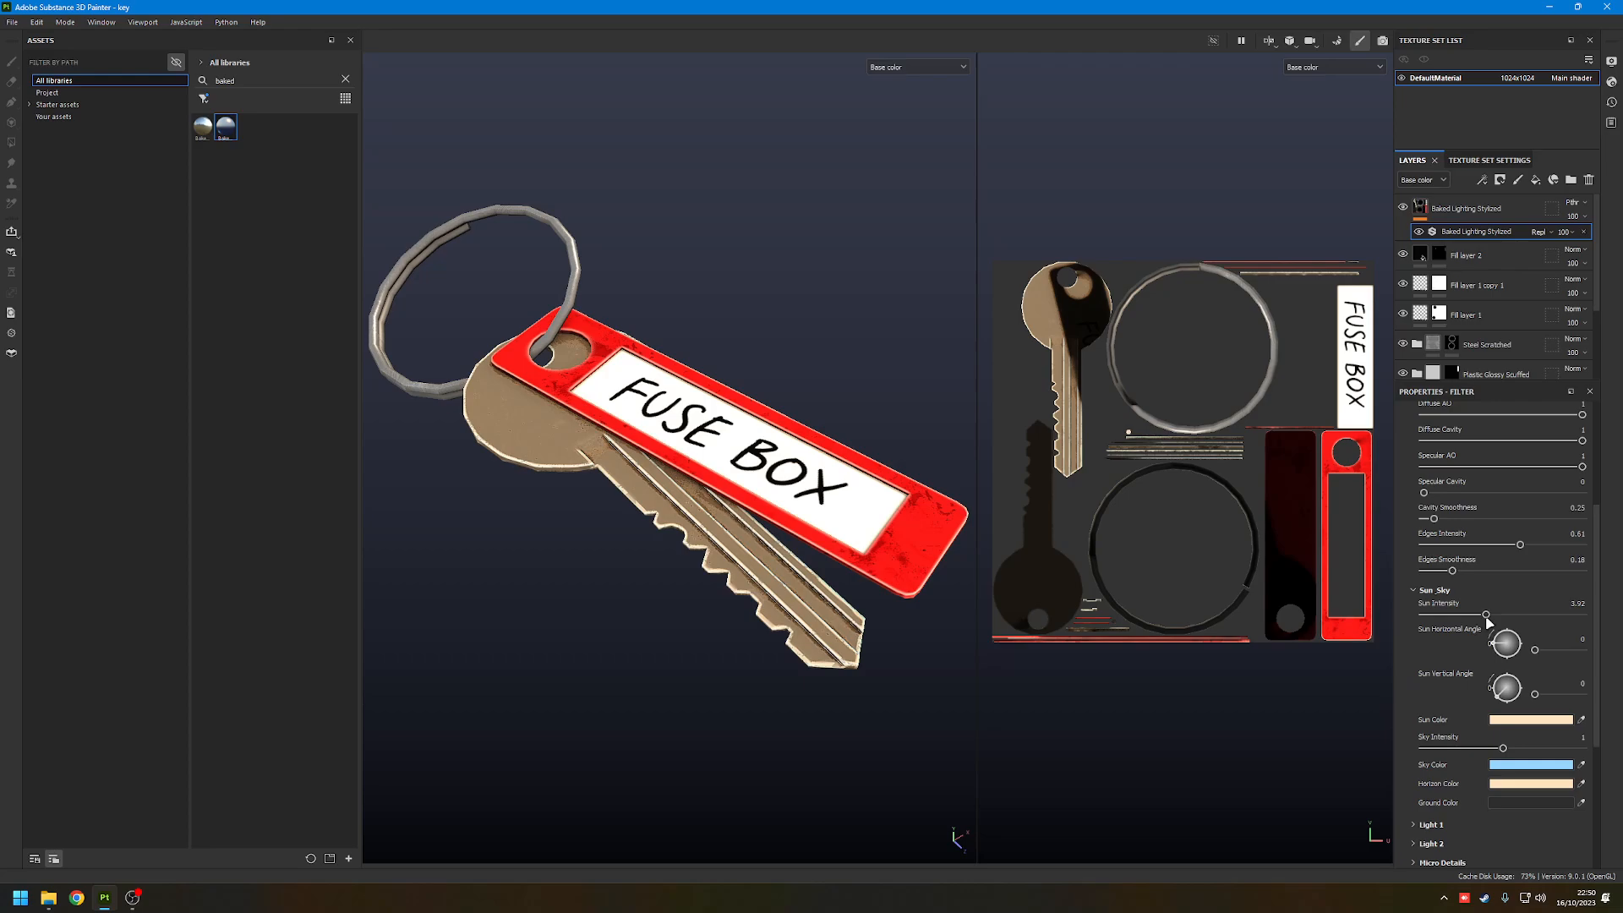
pyautogui.moveTo(1487, 615); pyautogui.dragTo(1448, 618)
pyautogui.doubleClick(1448, 616)
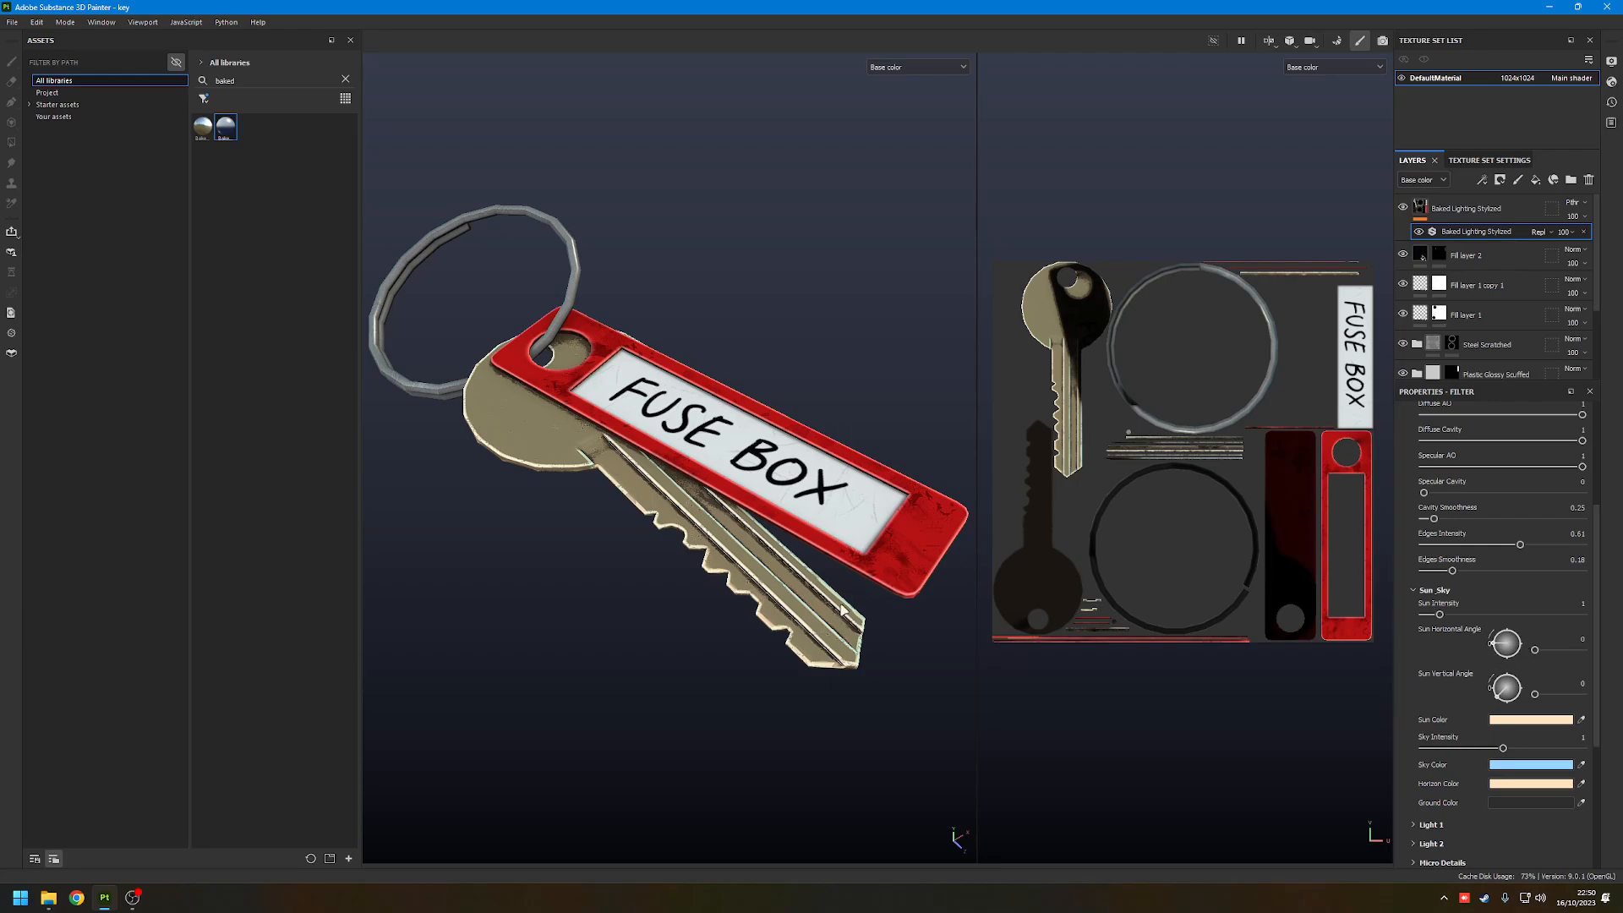
# - Try a Sun Intensity of about 3 with Sun Horizontal Angle about 270 and Sun Vertical Angle about 316, inspect the model, and undo these changes
pyautogui.keyDown('alt'); pyautogui.moveTo(867, 661); pyautogui.dragTo(926, 436); pyautogui.keyUp('alt')
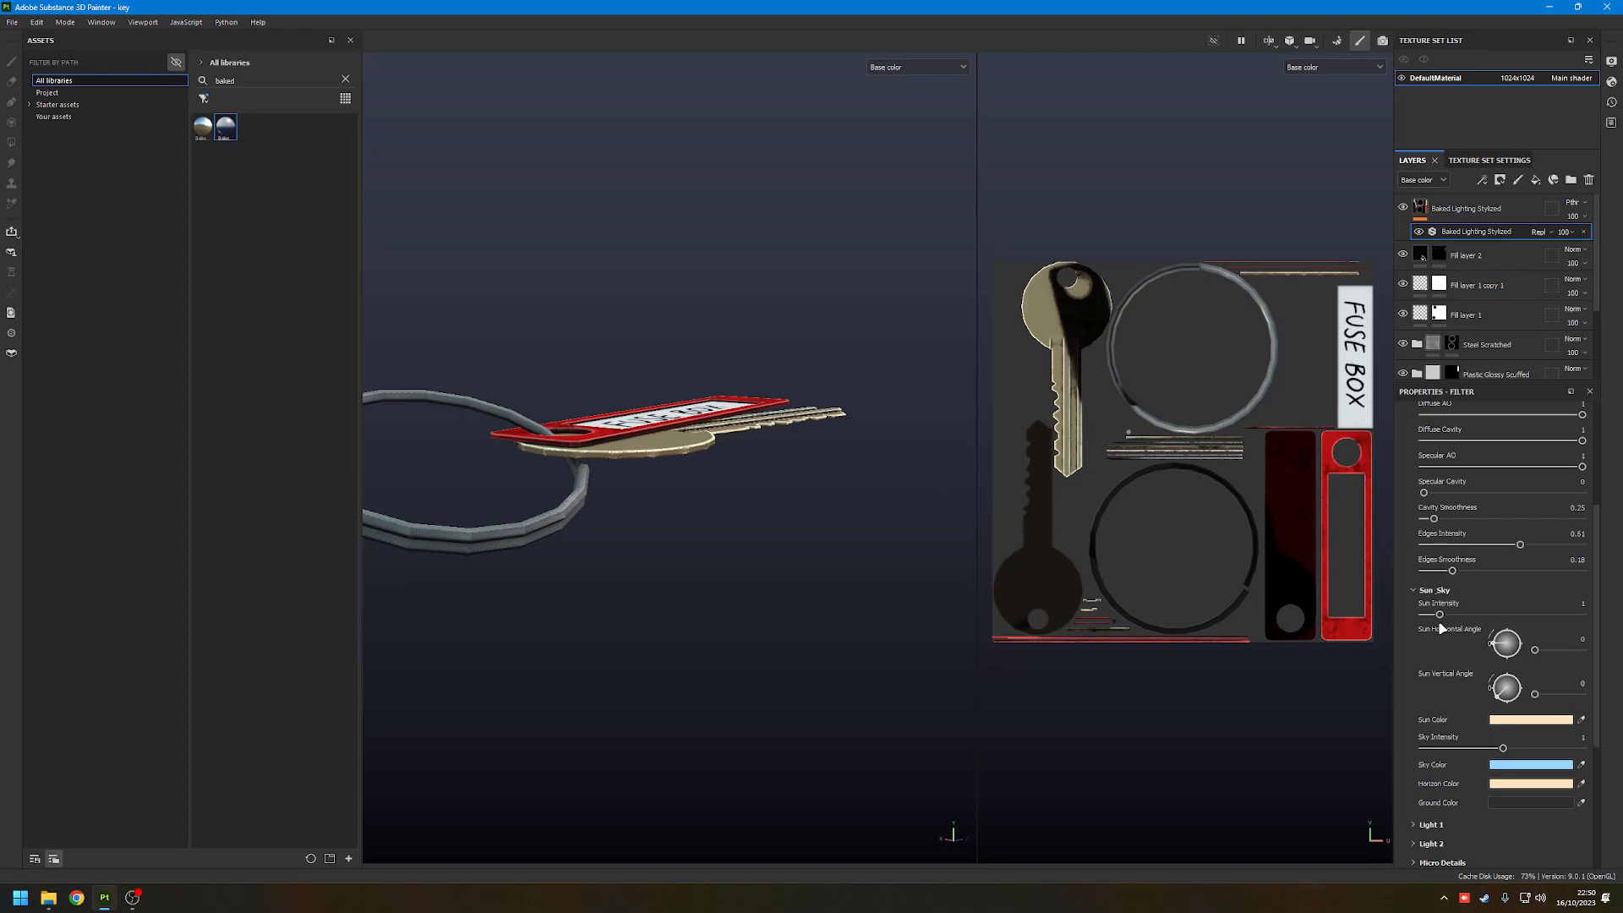
pyautogui.keyDown('alt'); pyautogui.moveTo(782, 416); pyautogui.dragTo(735, 466); pyautogui.keyUp('alt')
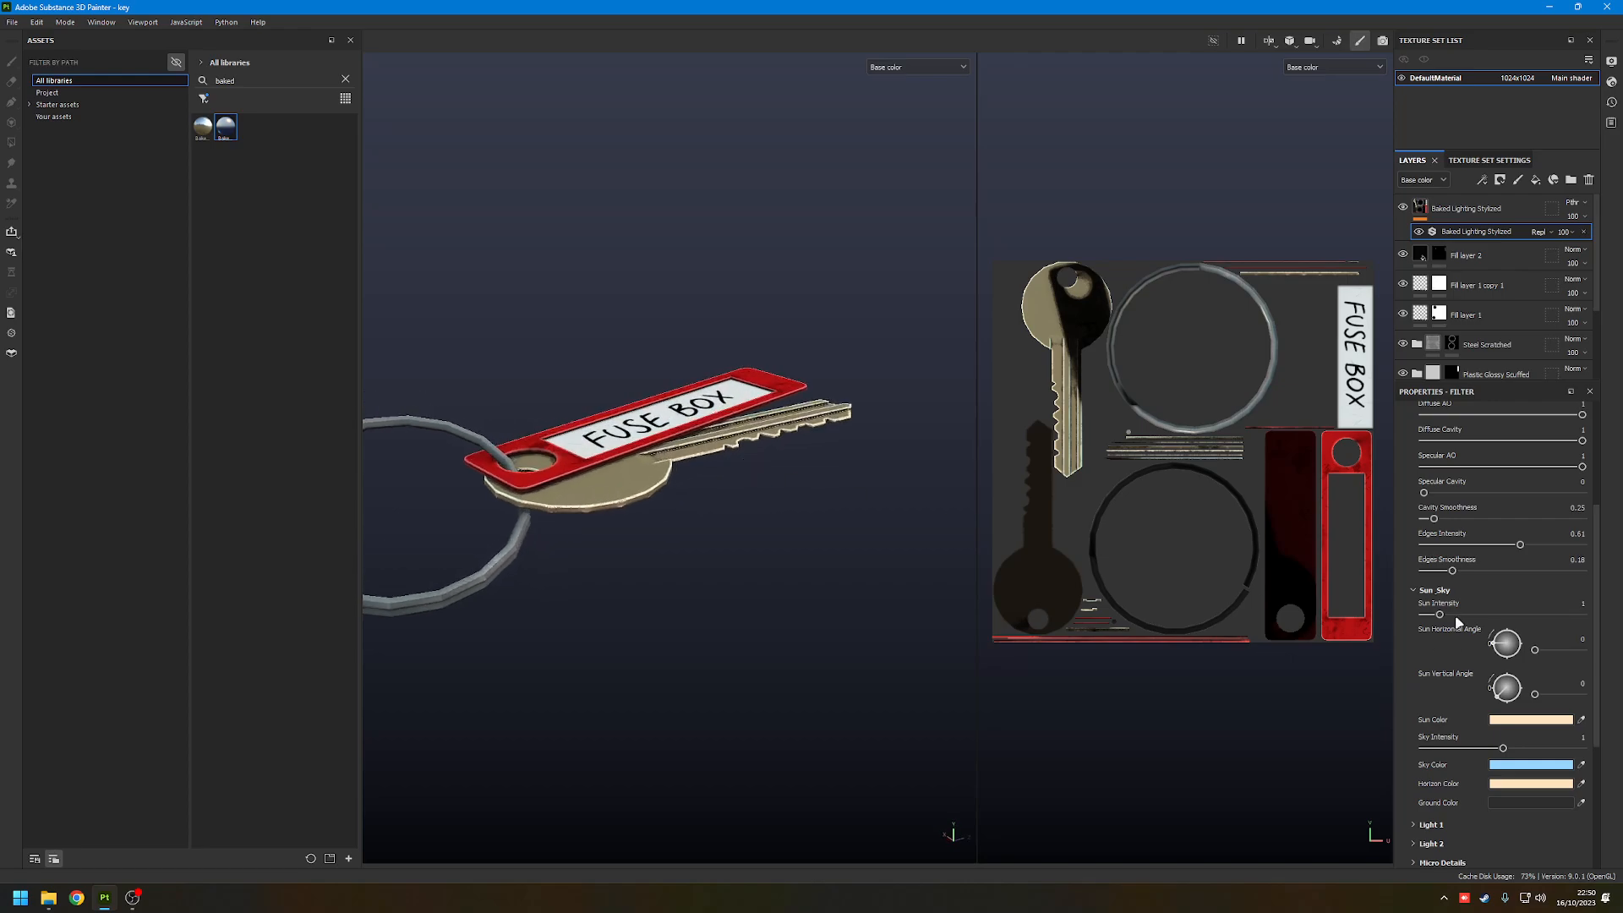
pyautogui.moveTo(1441, 615); pyautogui.dragTo(1510, 660)
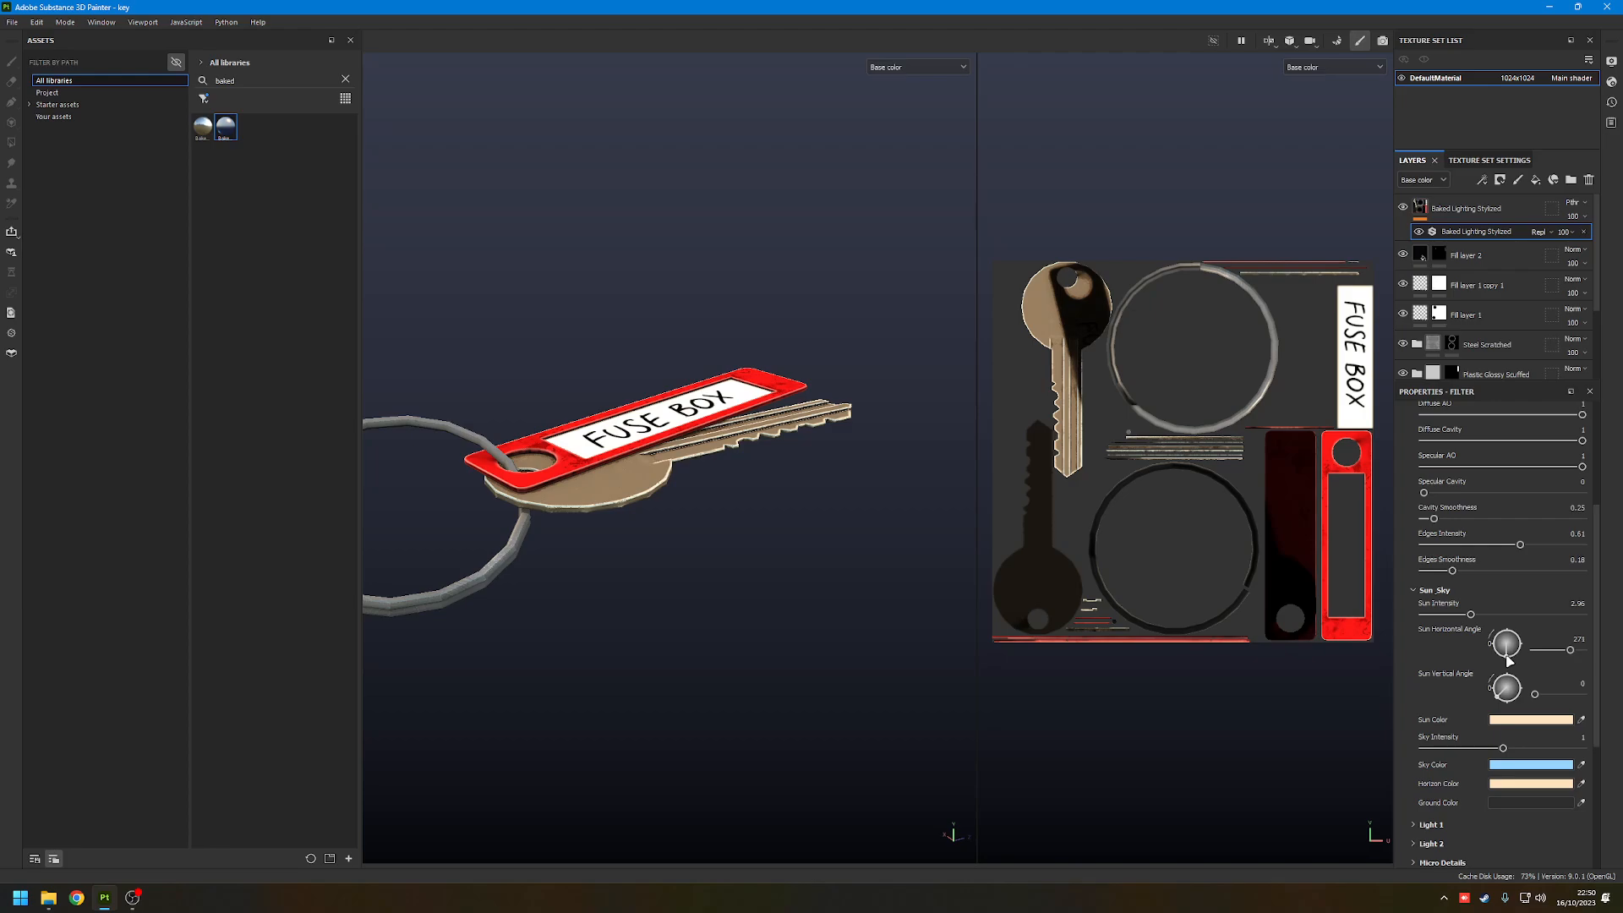
pyautogui.moveTo(1513, 691)
pyautogui.mouseDown()
pyautogui.moveTo(1500, 677)
pyautogui.moveTo(1520, 686)
pyautogui.moveTo(1506, 698)
pyautogui.mouseUp()
pyautogui.keyDown('alt'); pyautogui.moveTo(788, 475); pyautogui.dragTo(584, 478); pyautogui.keyUp('alt')
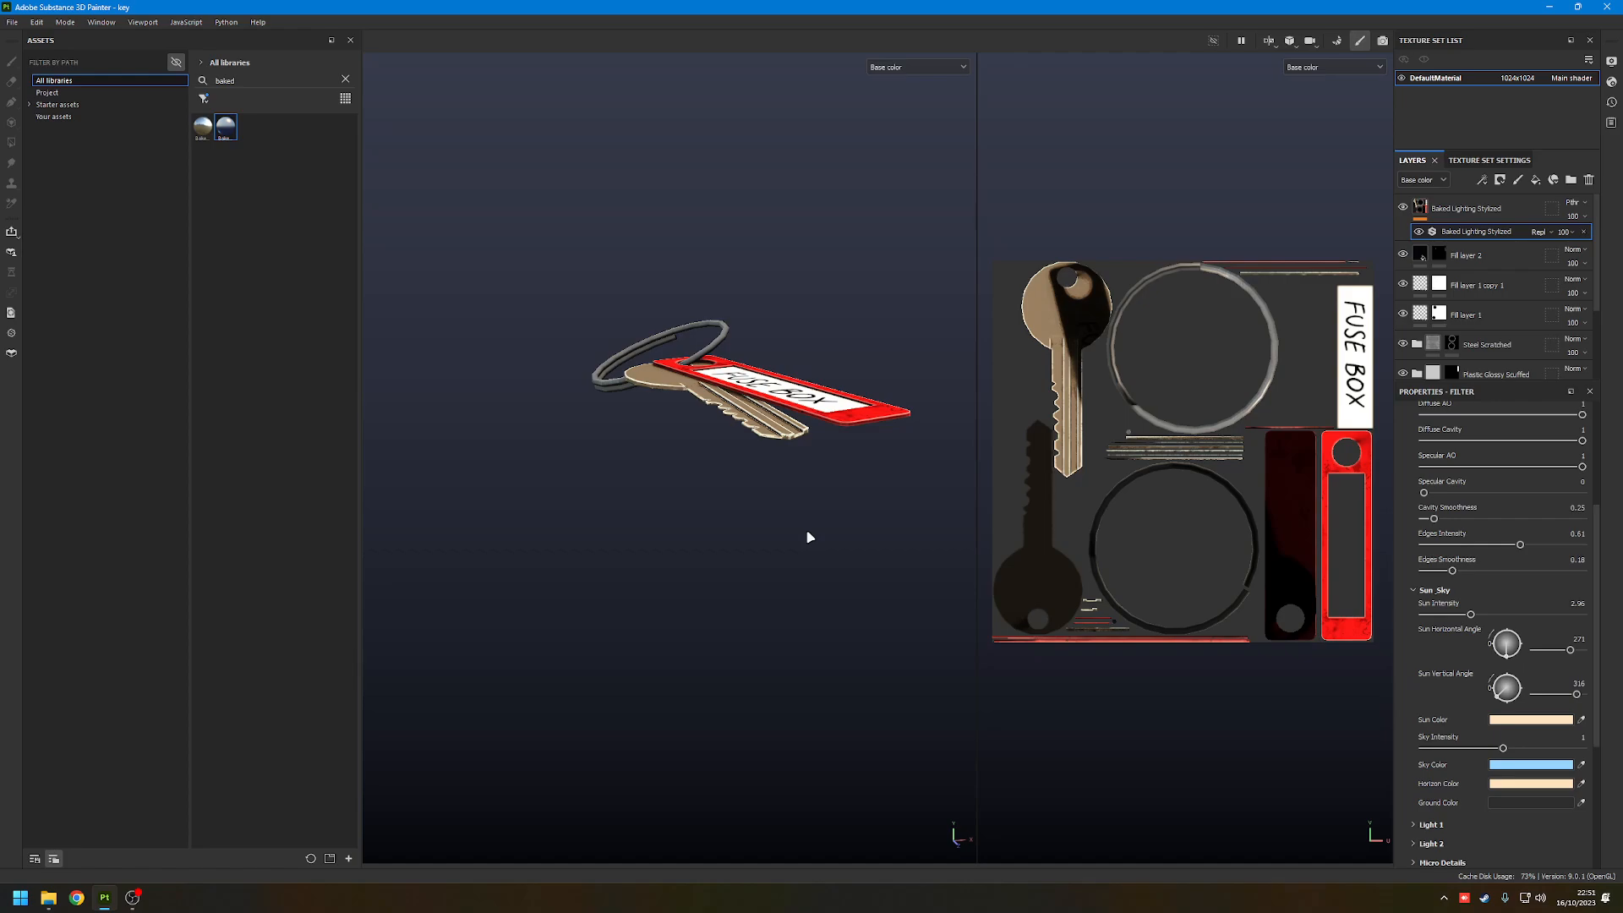
pyautogui.scroll(4, 764, 415)
pyautogui.keyDown('alt'); pyautogui.moveTo(725, 382); pyautogui.dragTo(598, 479); pyautogui.keyUp('alt')
pyautogui.hotkey('ctrl', 'z')
pyautogui.hotkey('ctrl', 'z')
pyautogui.hotkey('ctrl', 'z')
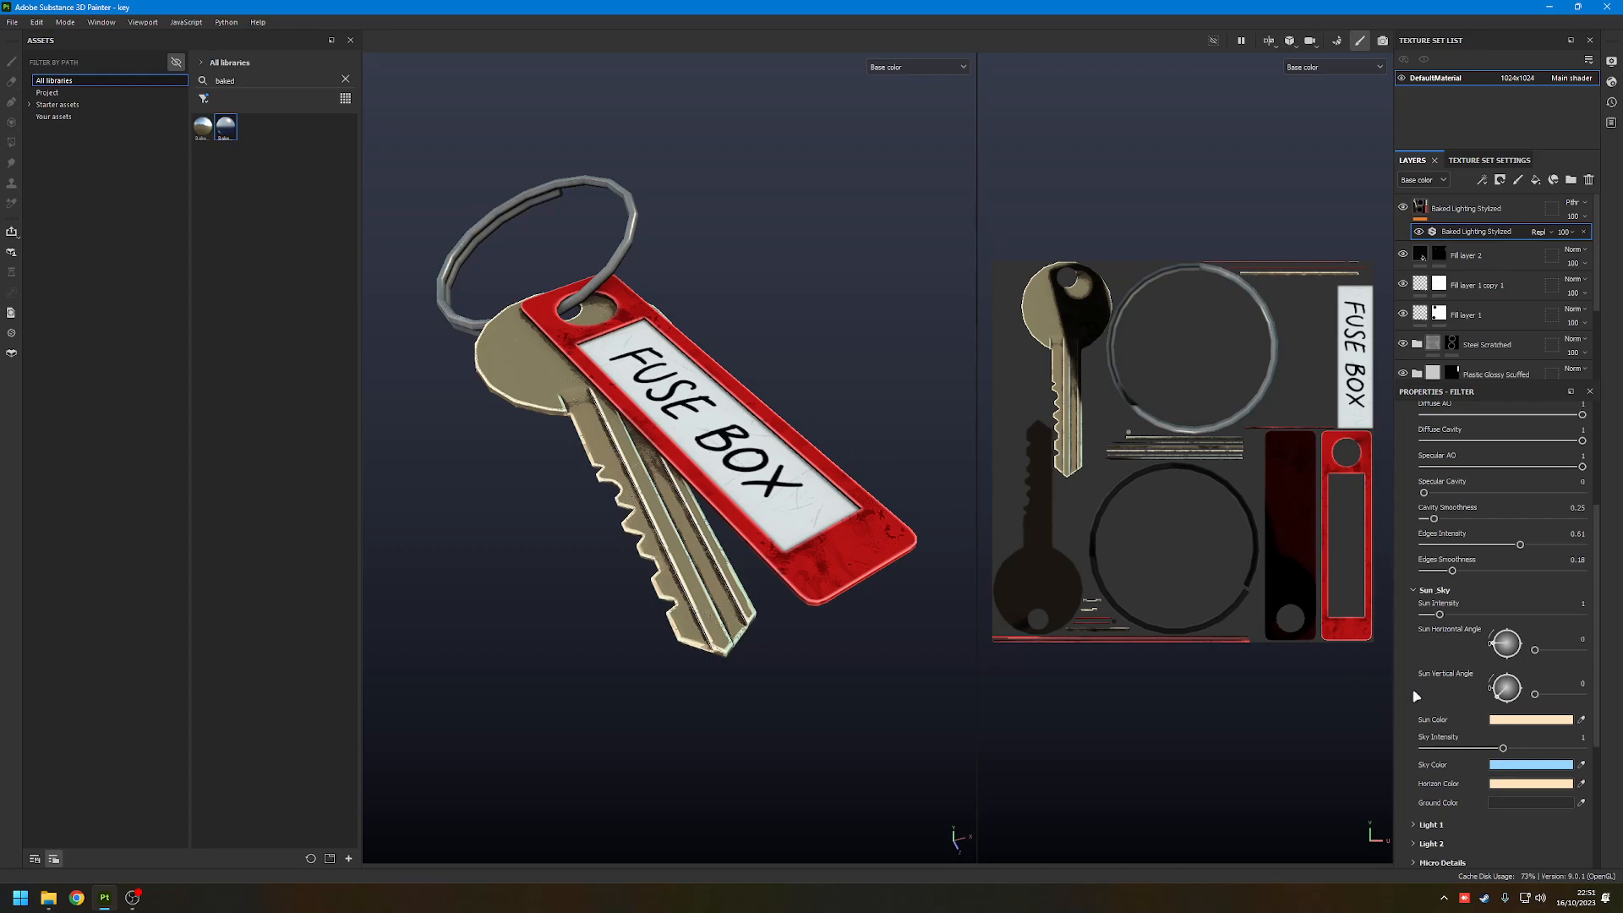
# - Compare white and warmer tints for the filter's Sun Color, and set it to the warm orange FFDAAC
pyautogui.scroll(-2, 1520, 661)
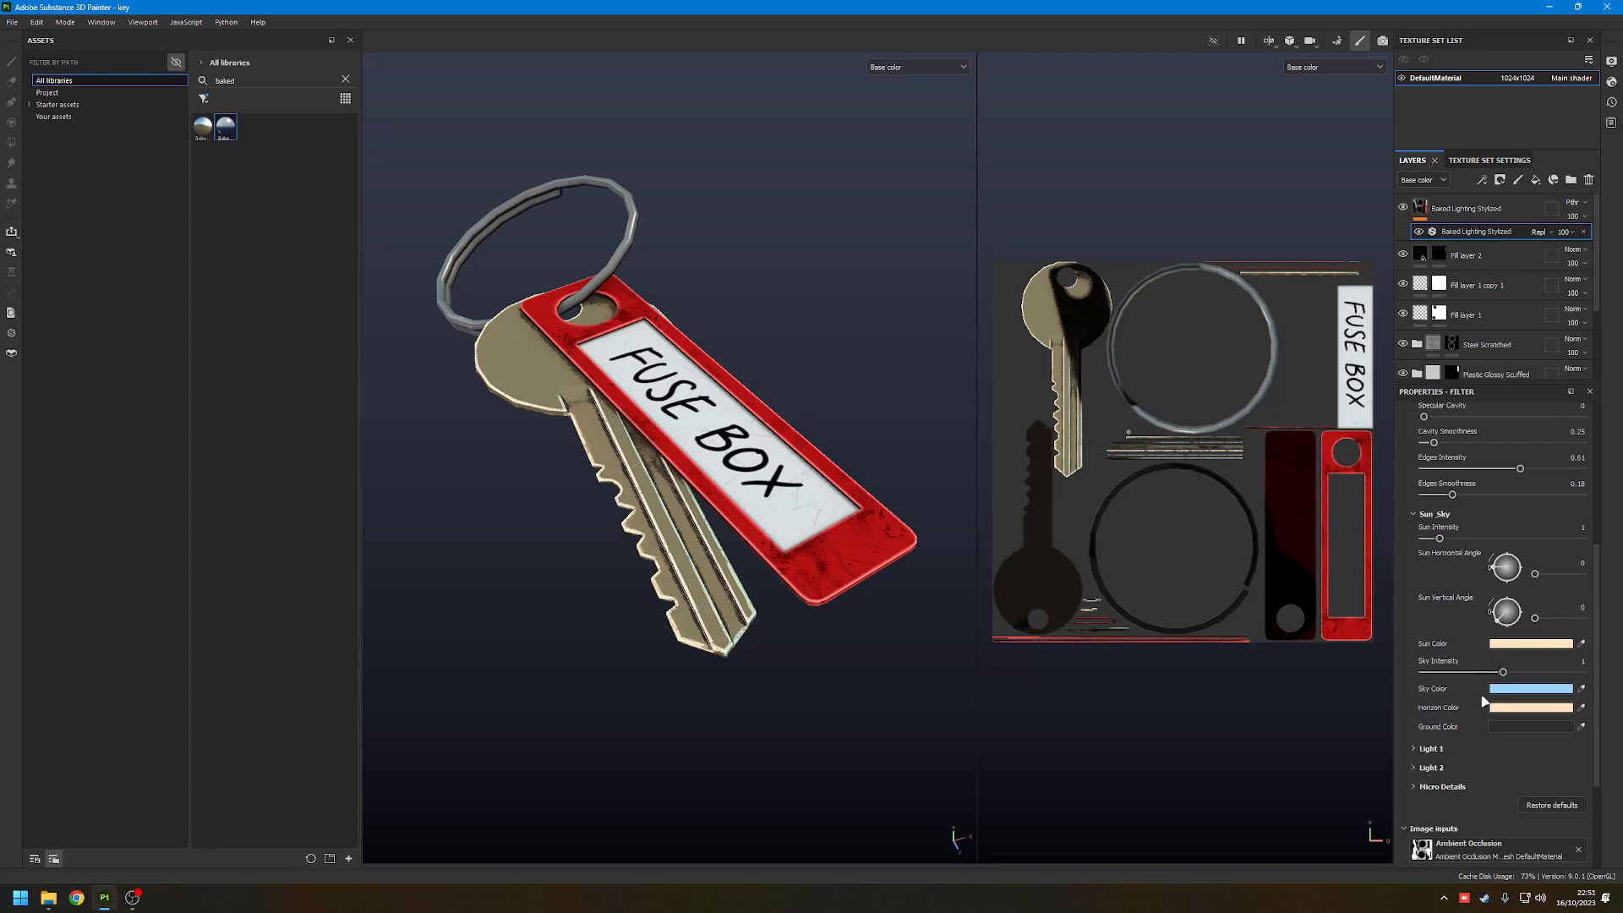
pyautogui.click(1529, 646)
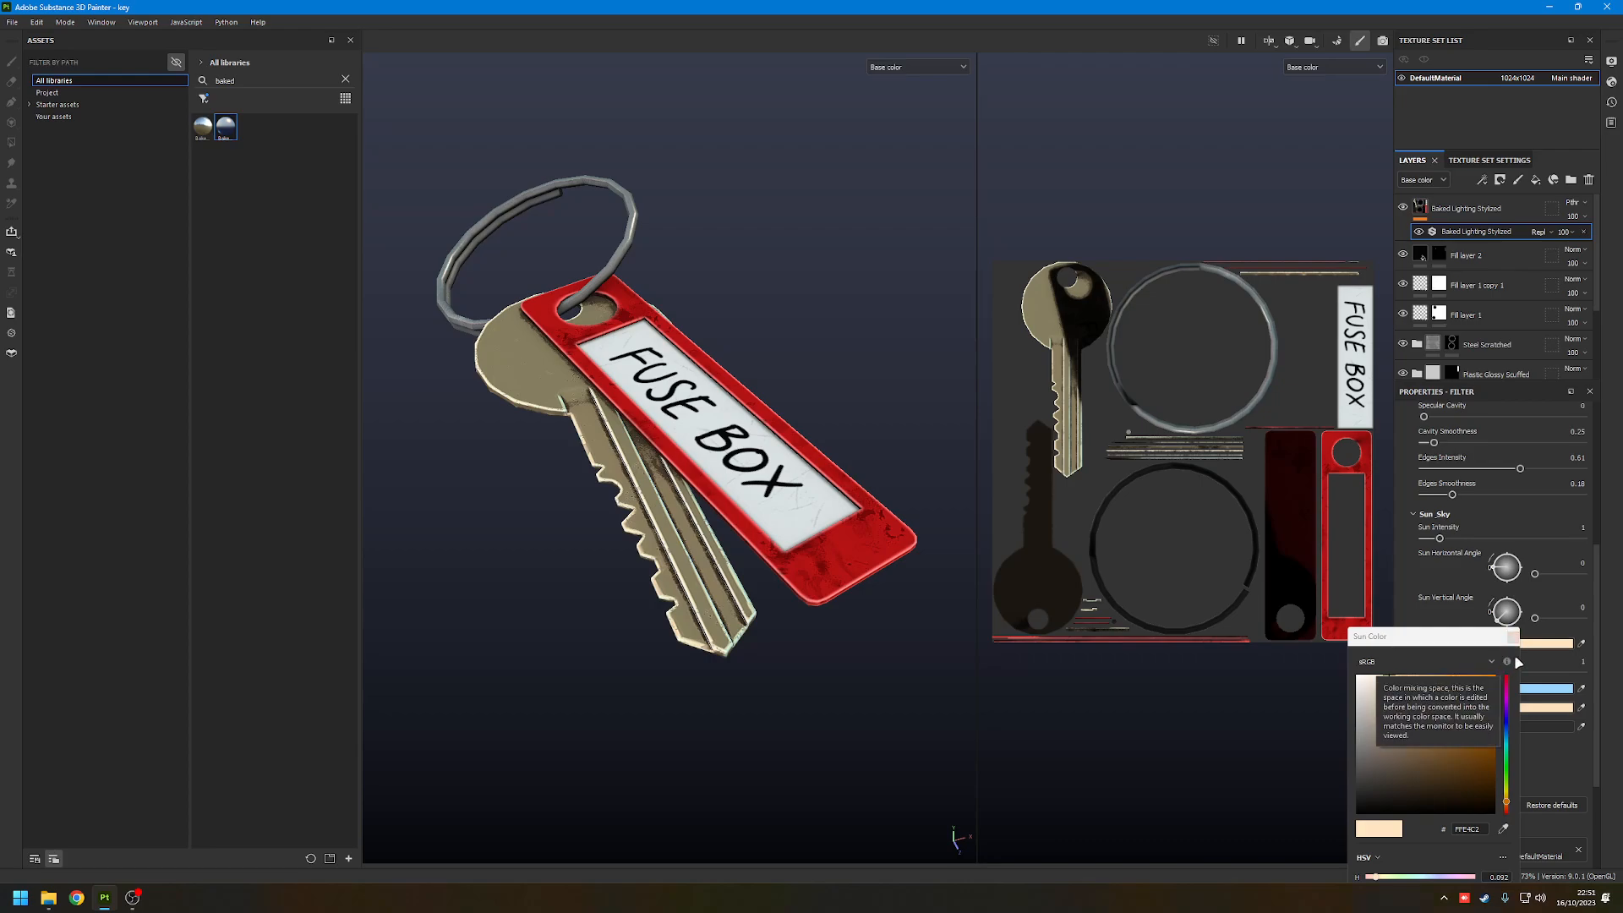
pyautogui.click(1513, 639)
pyautogui.click(1517, 646)
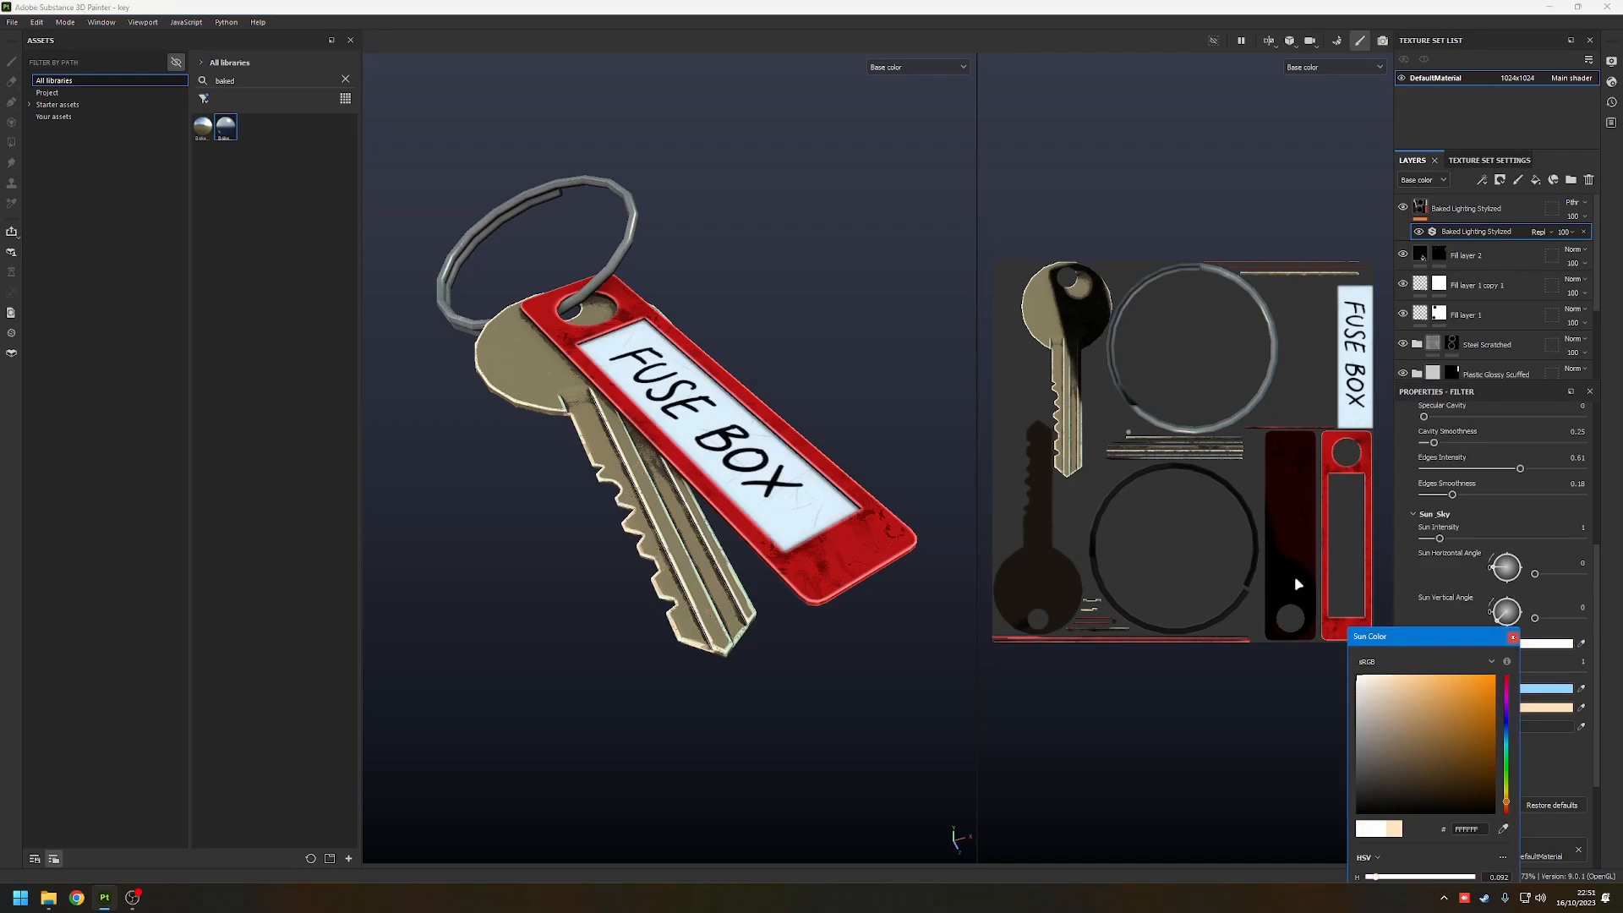
pyautogui.moveTo(1296, 578); pyautogui.dragTo(1399, 593)
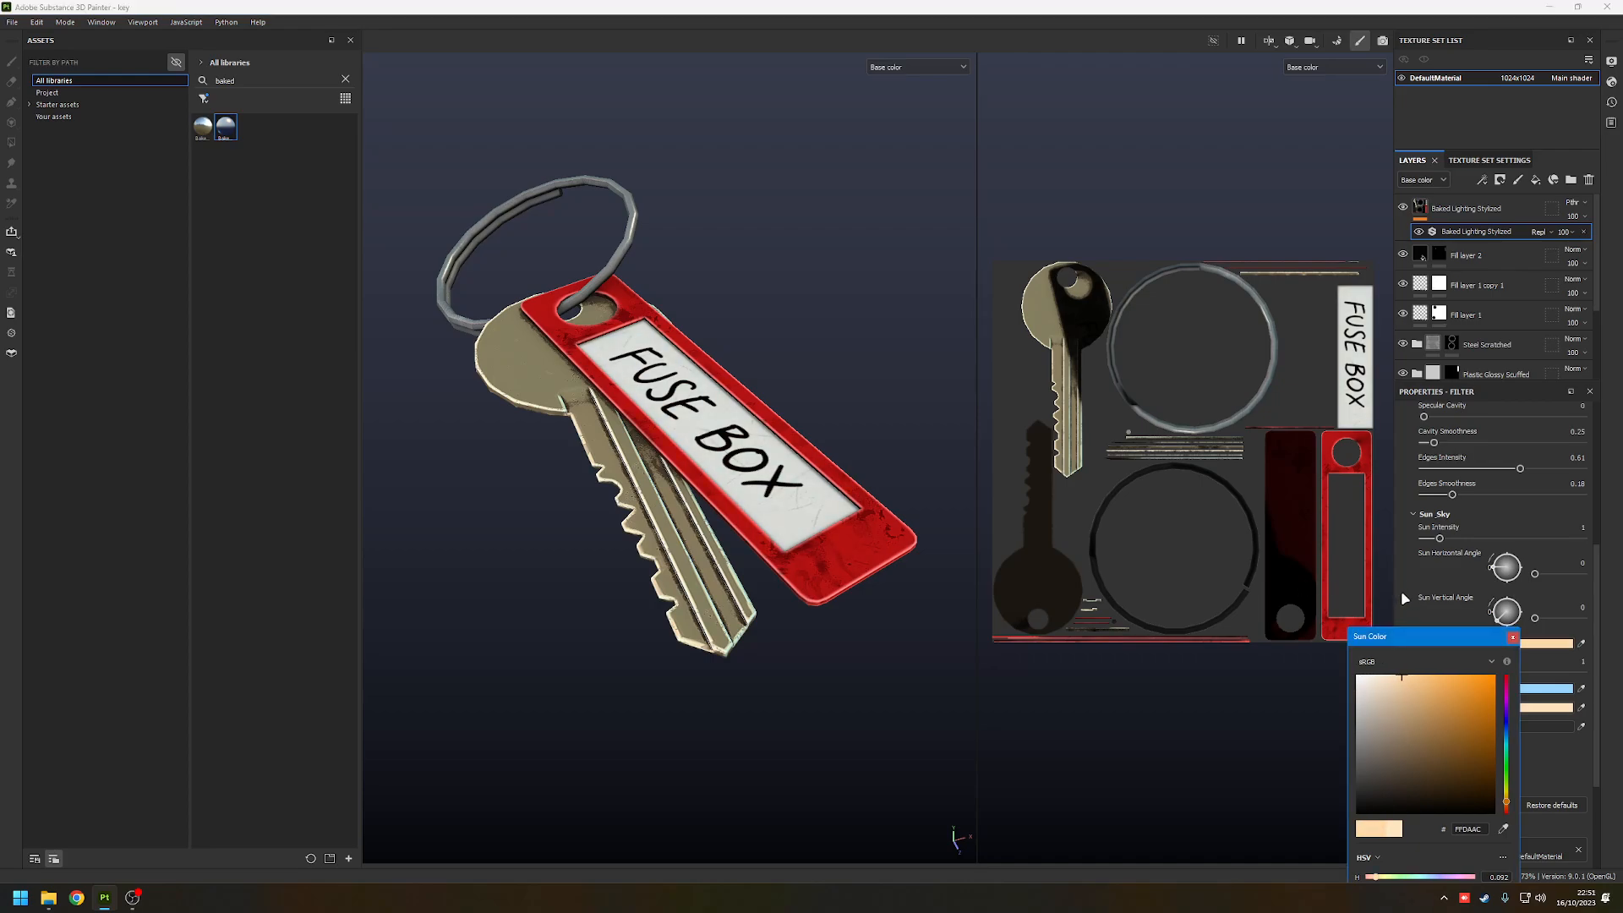
pyautogui.click(1513, 637)
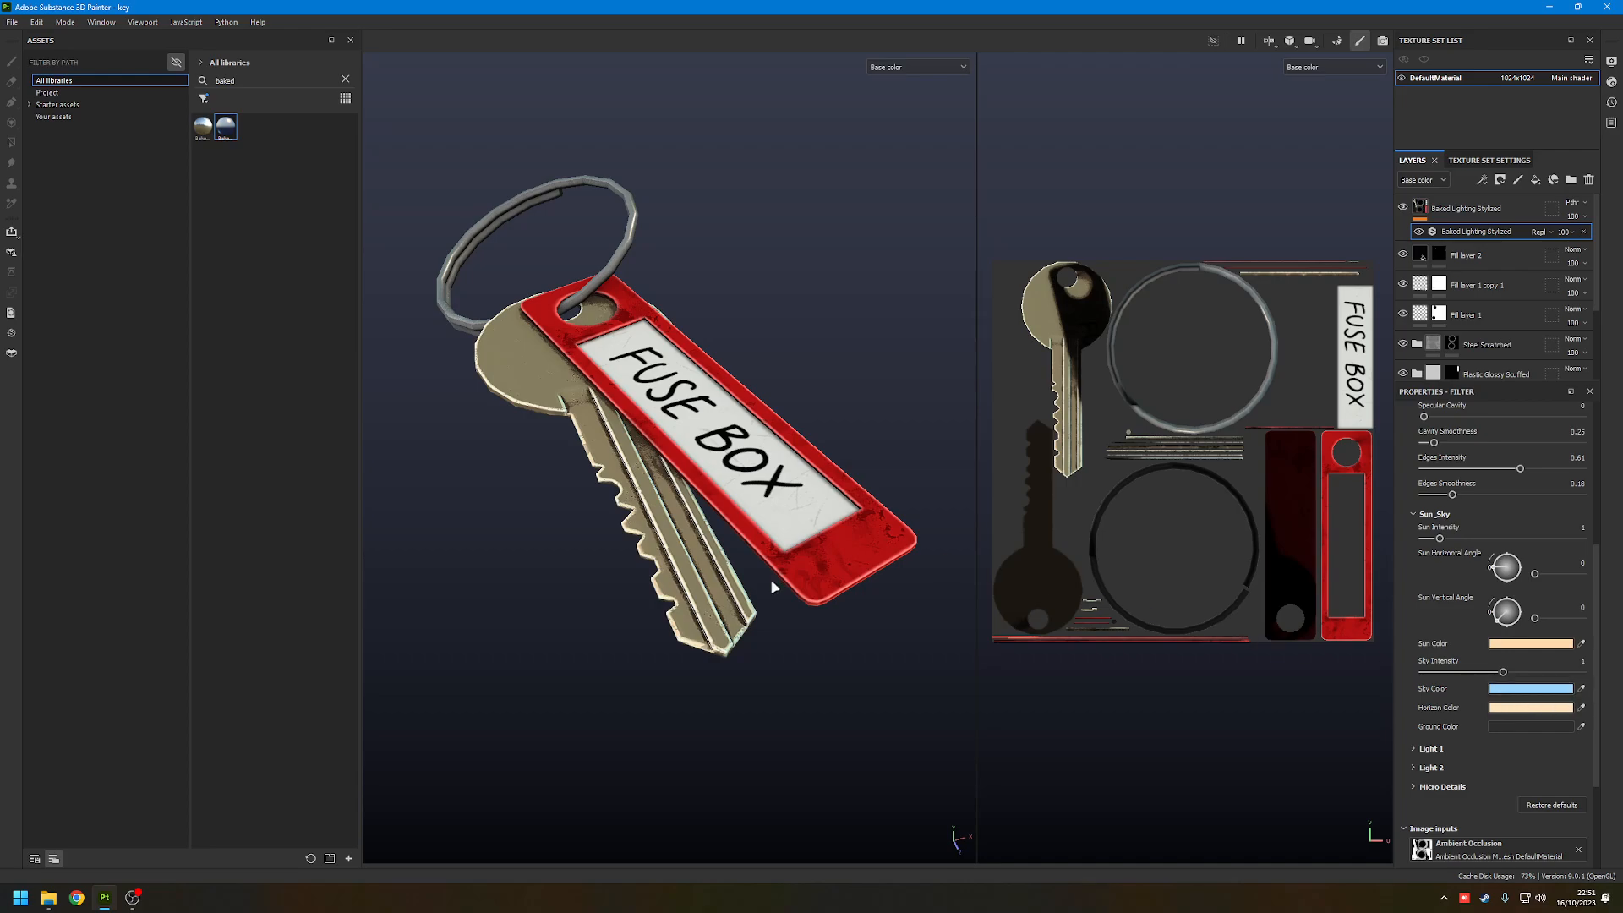
# - Try a bright red Ground Color on the baked lighting filter, with the model viewed from a low angle
pyautogui.keyDown('alt'); pyautogui.moveTo(767, 580); pyautogui.dragTo(1082, 607); pyautogui.keyUp('alt')
pyautogui.keyDown('alt'); pyautogui.moveTo(591, 532); pyautogui.dragTo(756, 548); pyautogui.keyUp('alt')
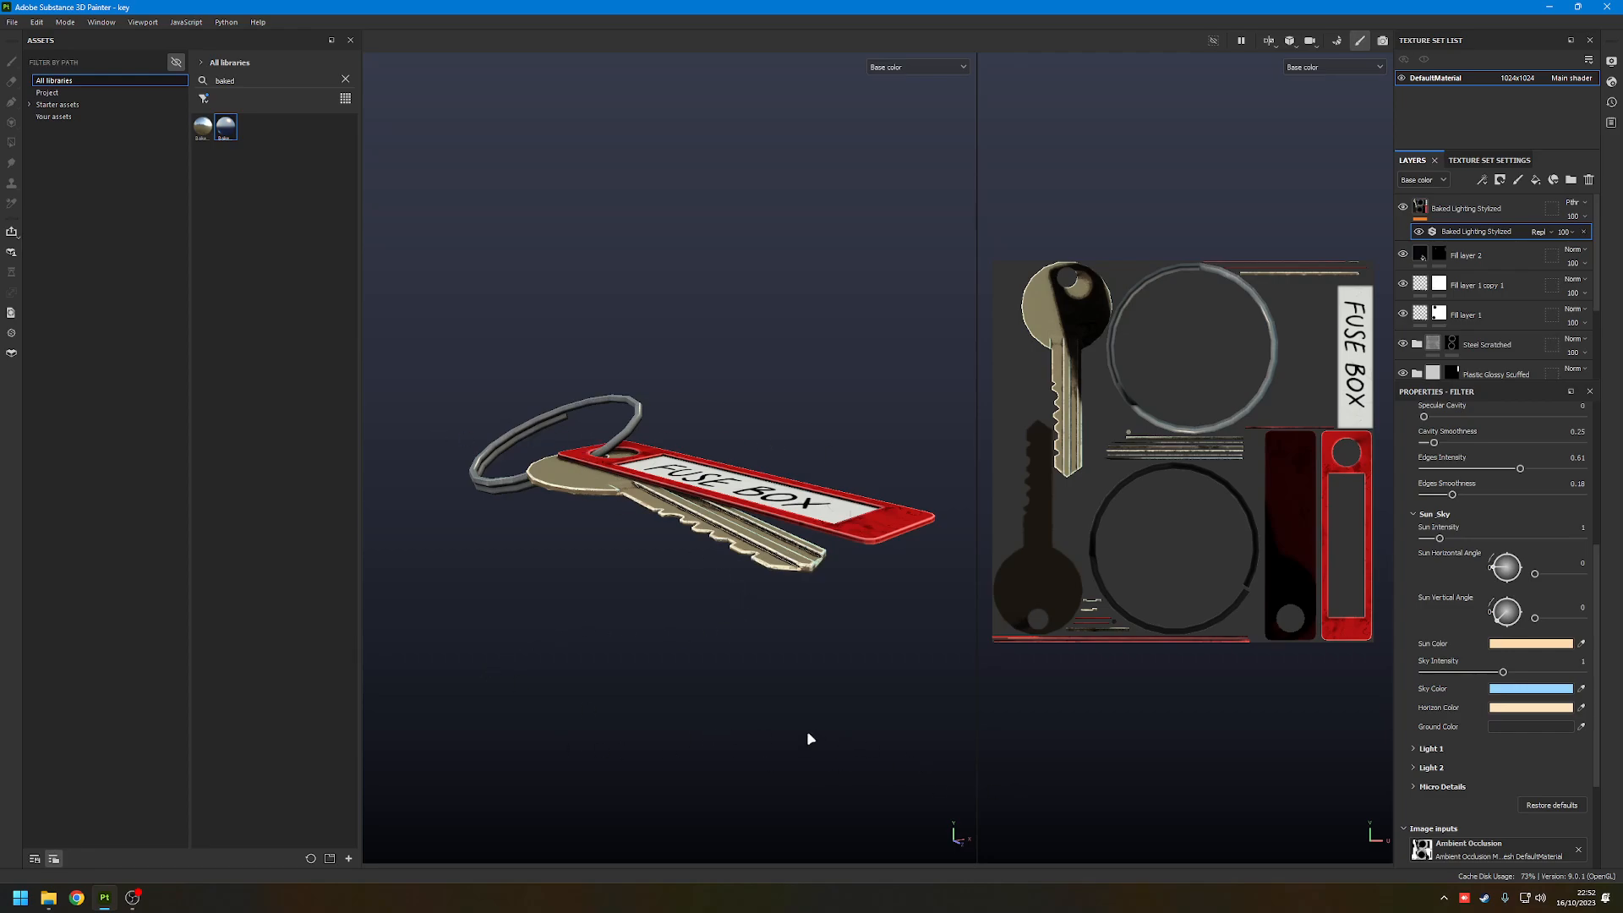
pyautogui.keyDown('alt'); pyautogui.moveTo(580, 626); pyautogui.dragTo(613, 592); pyautogui.keyUp('alt')
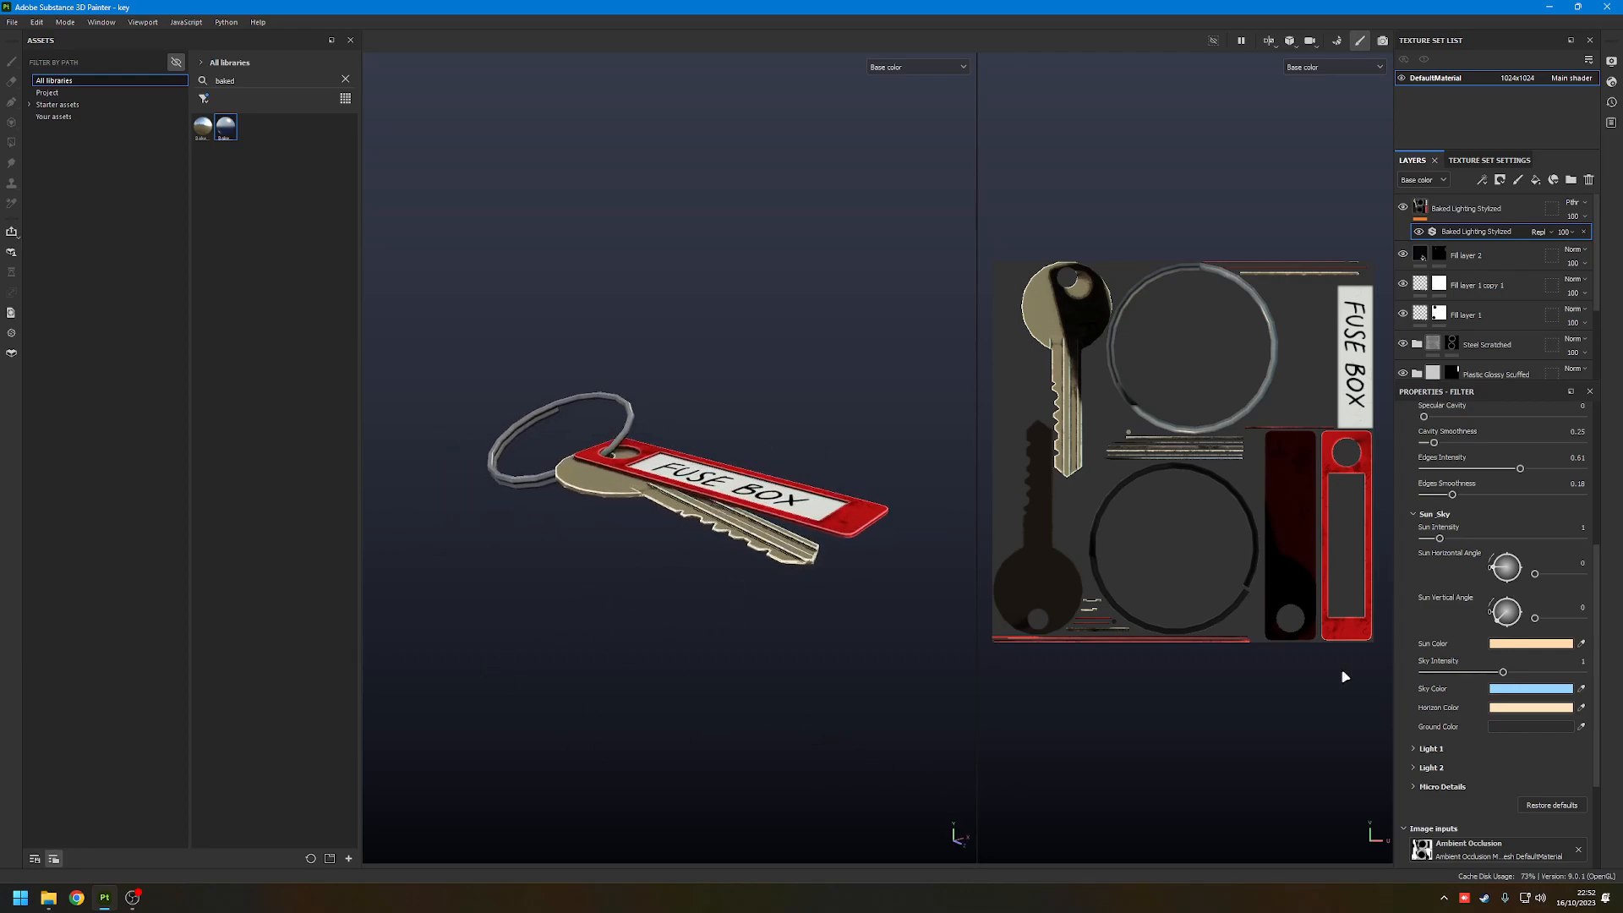
pyautogui.click(1532, 726)
pyautogui.moveTo(1410, 749); pyautogui.dragTo(1498, 668)
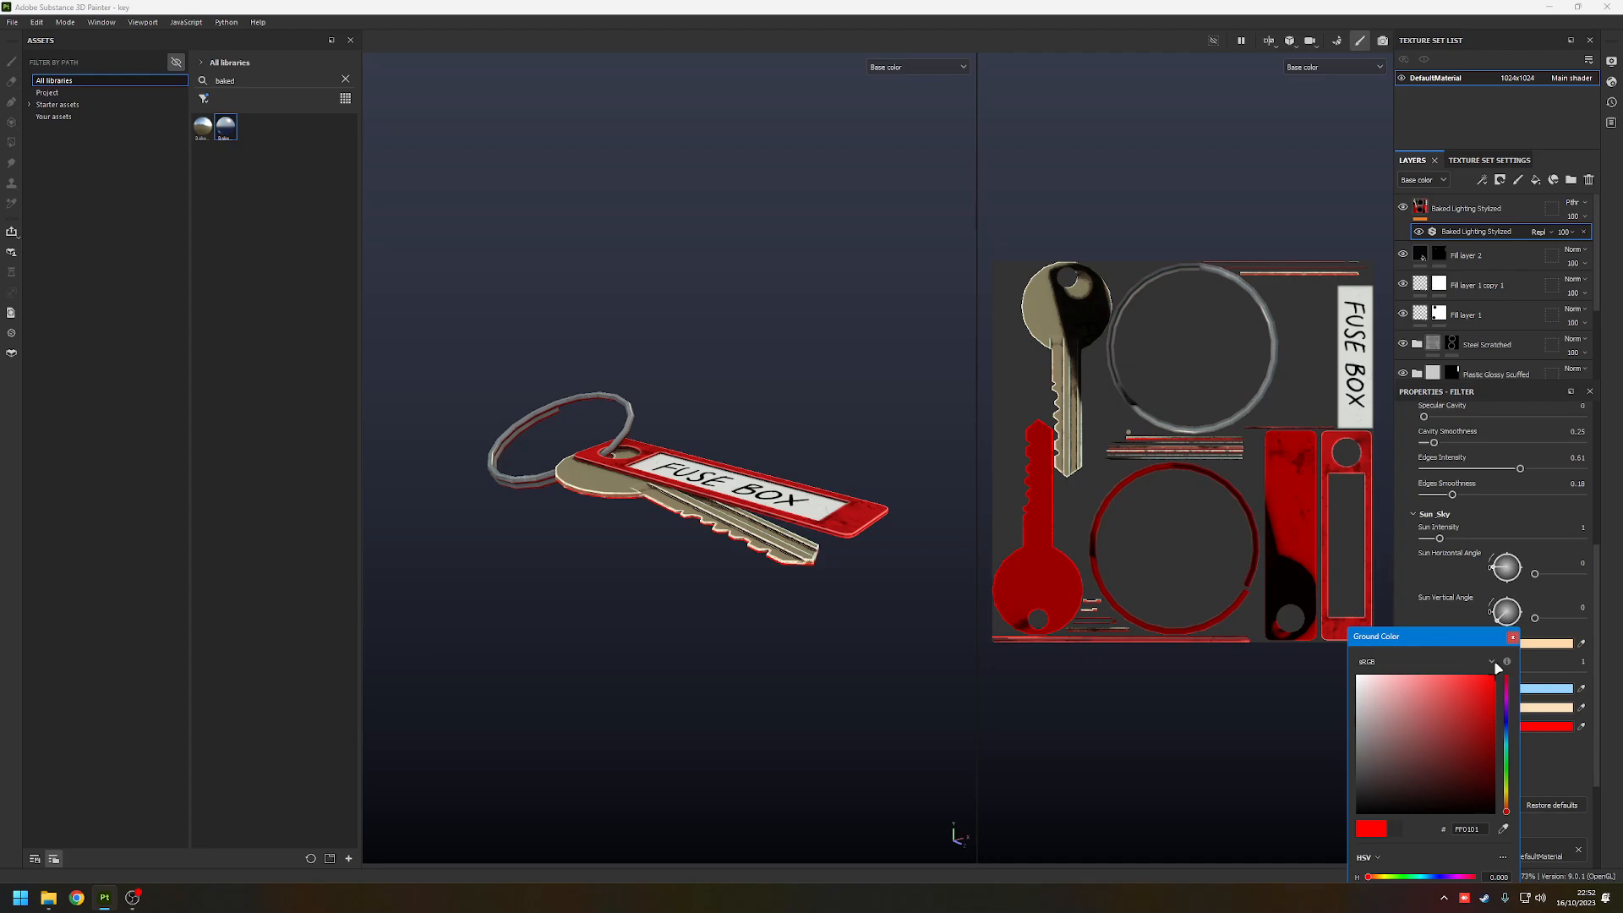
pyautogui.click(1512, 637)
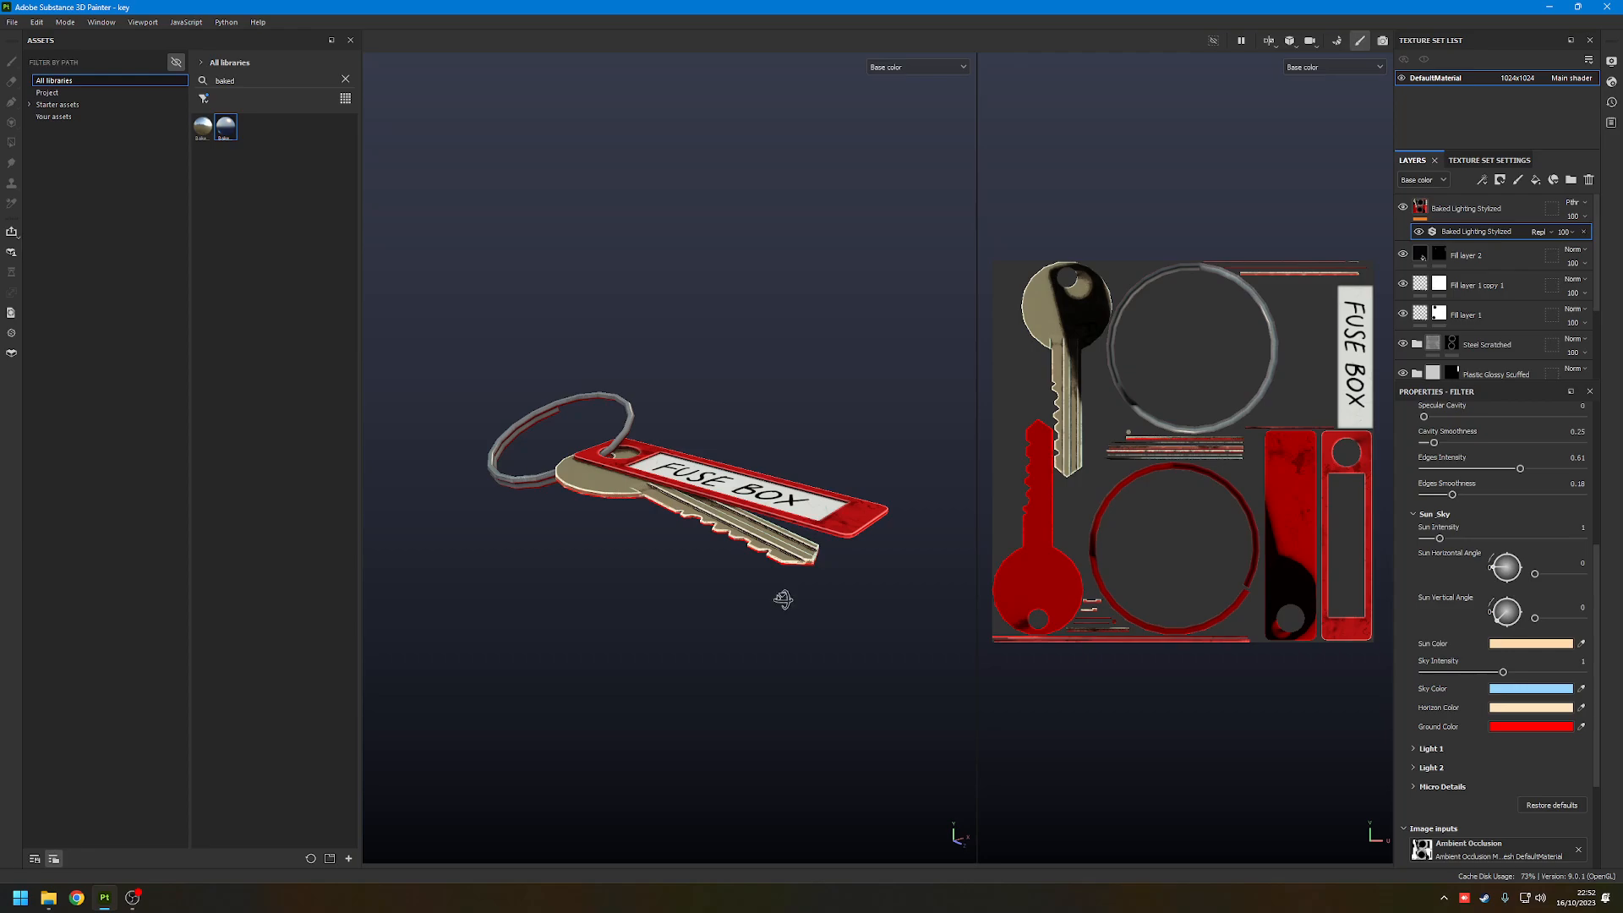
# - Examine the red ground light on the key's and ring's lower edges up close, and undo the Ground Color change
pyautogui.moveTo(783, 594)
pyautogui.keyDown('alt'); pyautogui.mouseDown()
pyautogui.moveTo(769, 435)
pyautogui.moveTo(804, 610)
pyautogui.mouseUp(); pyautogui.keyUp('alt')
pyautogui.scroll(3, 767, 523)
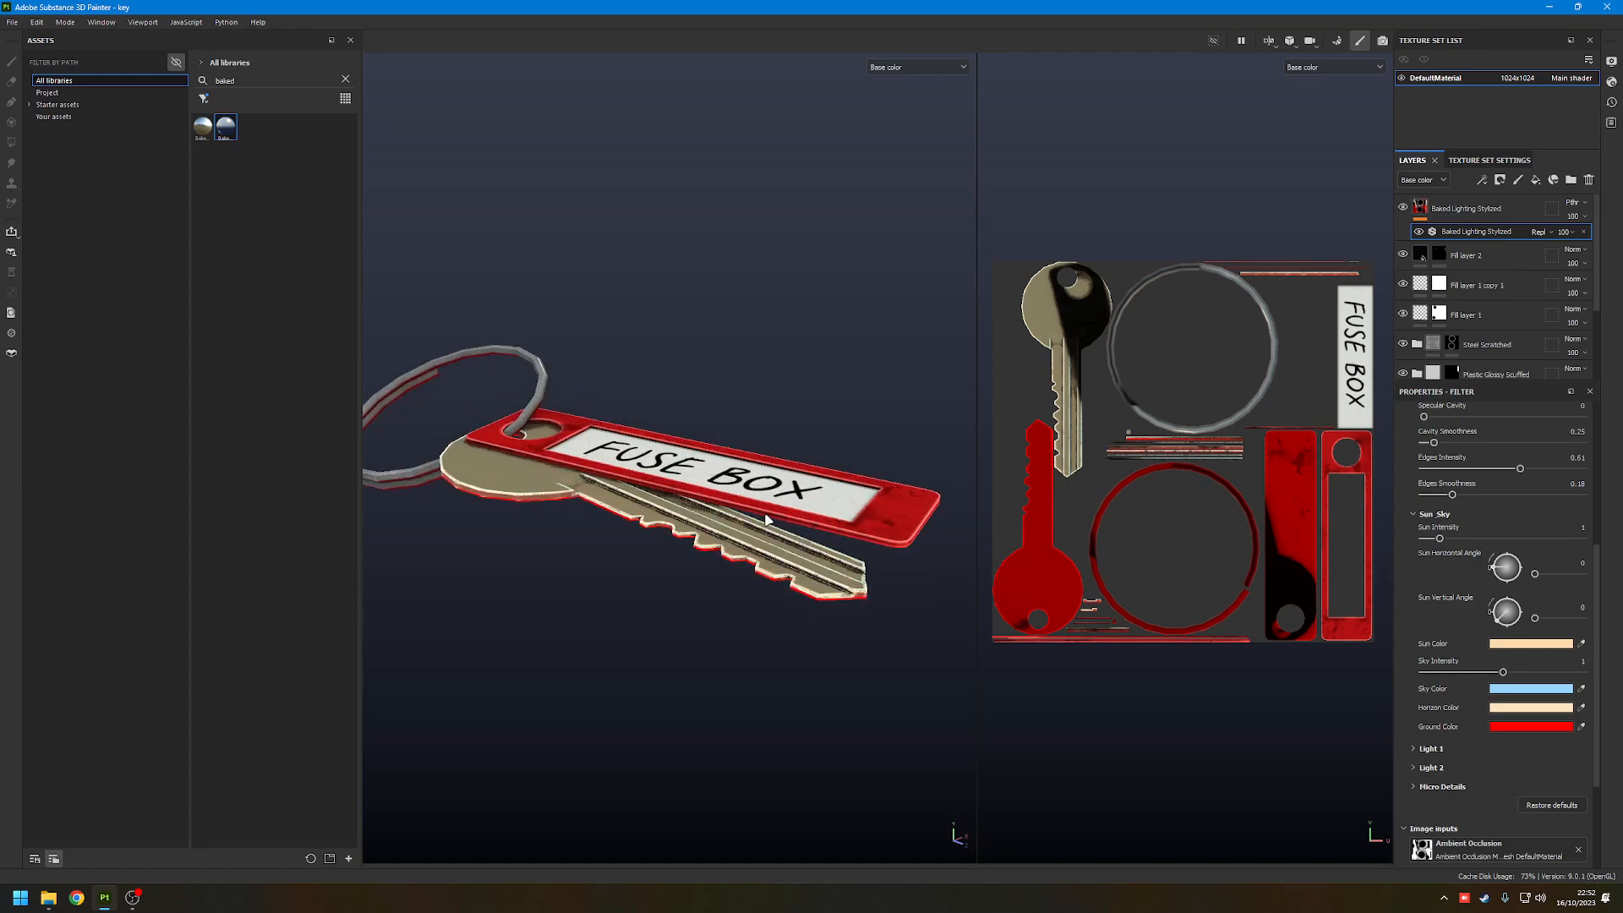
pyautogui.scroll(1, 706, 568)
pyautogui.keyDown('alt'); pyautogui.moveTo(651, 588); pyautogui.dragTo(718, 595, button='middle'); pyautogui.keyUp('alt')
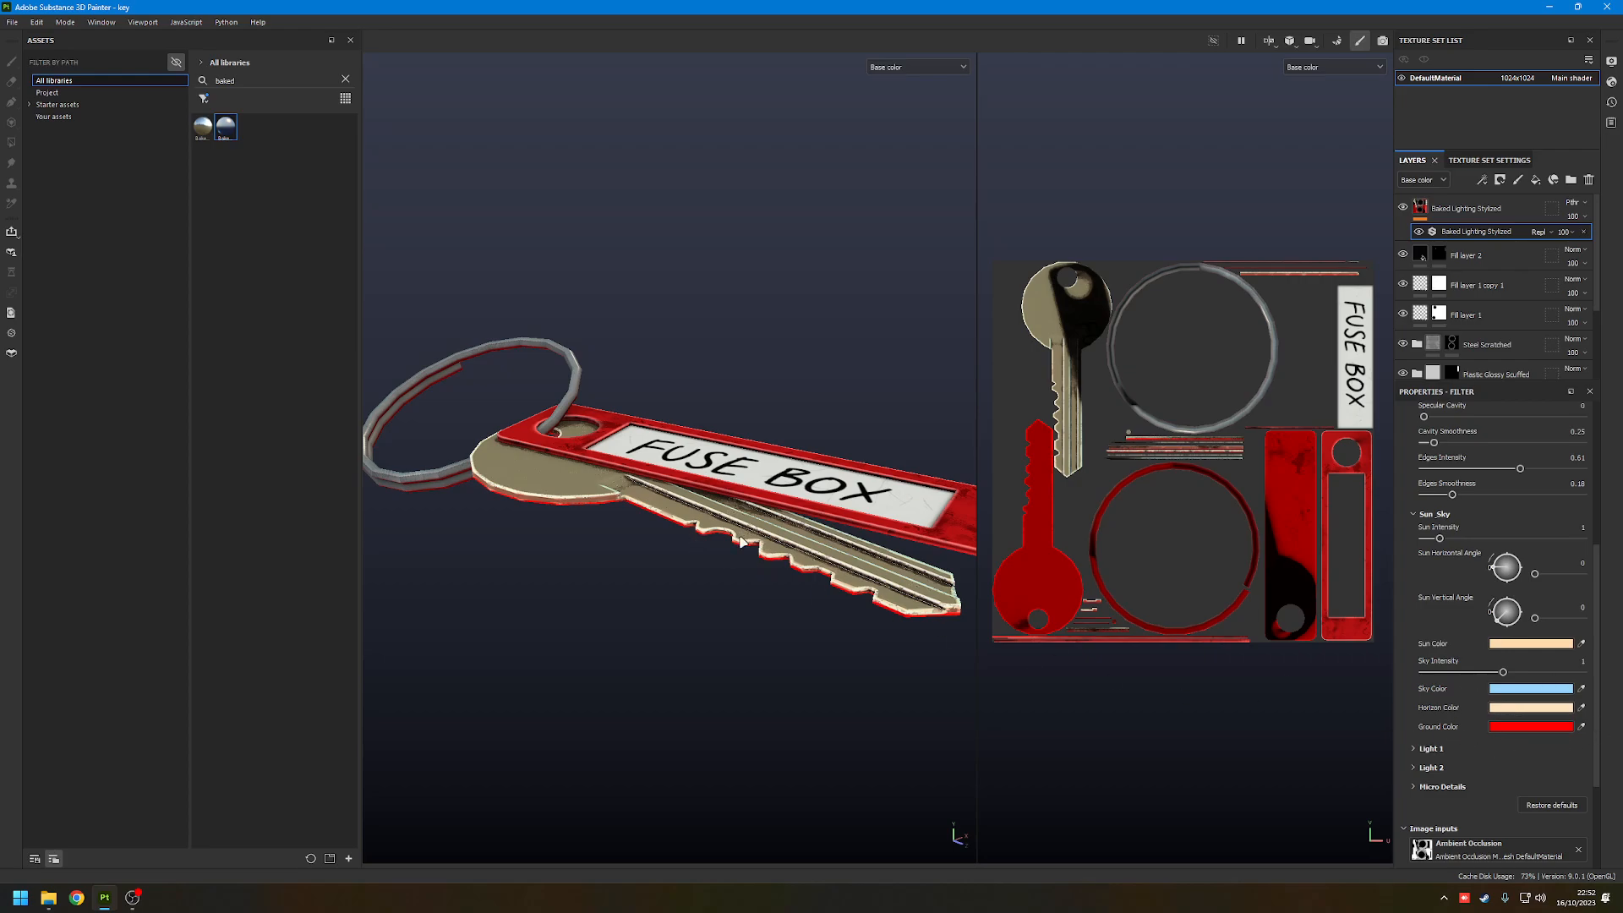
pyautogui.hotkey('ctrl', 'z')
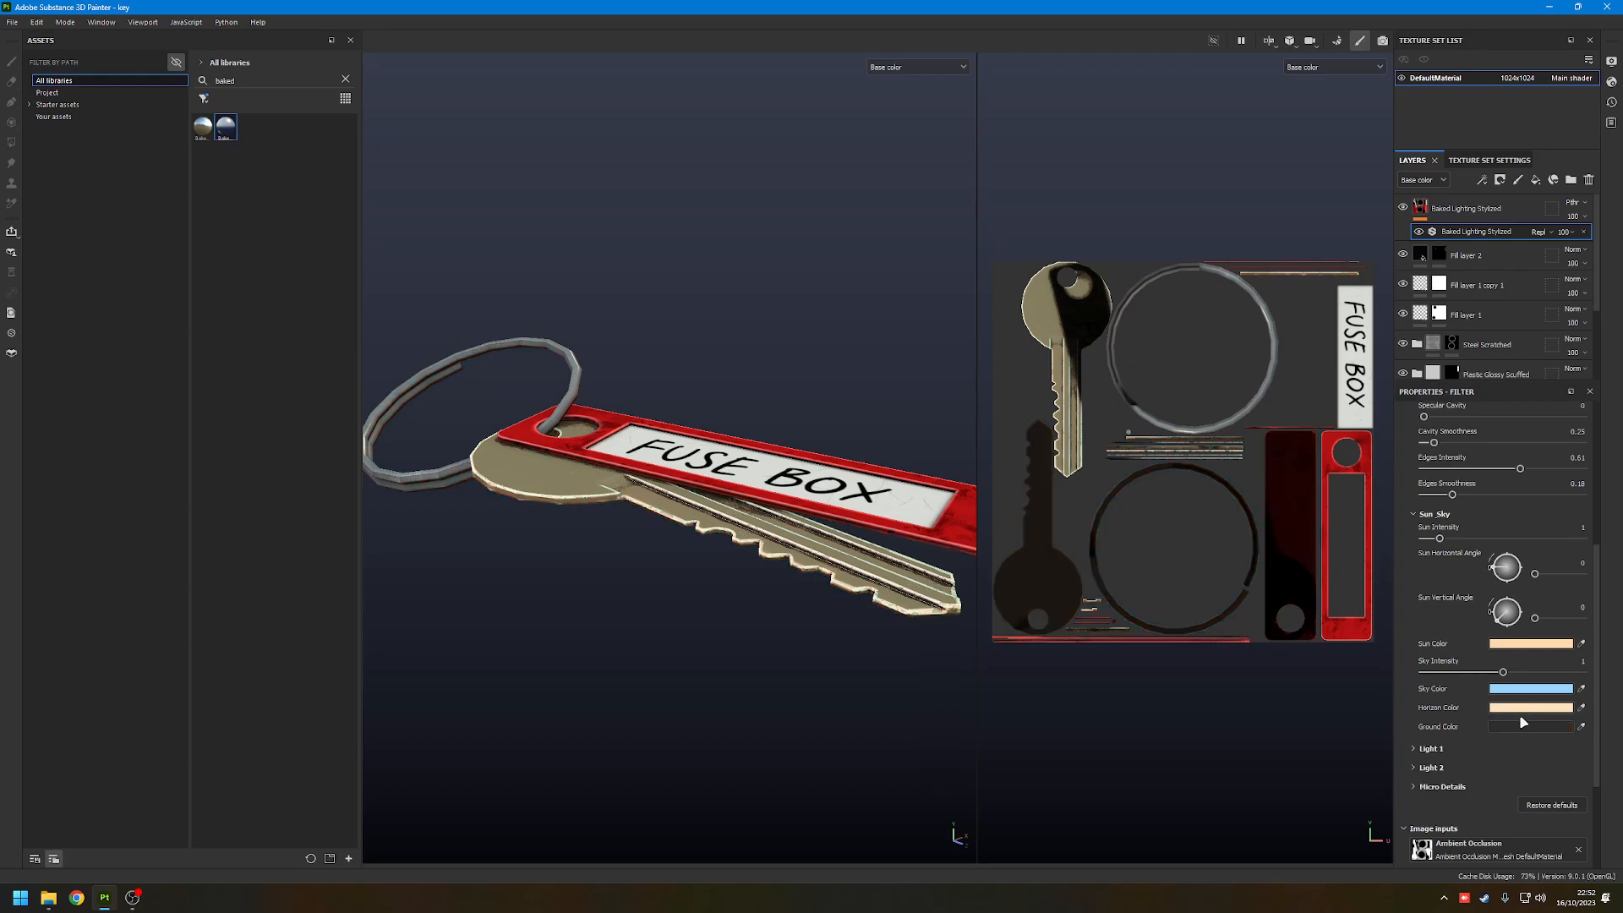
# - Try a light grey Ground Color on the filter and check the key's lower edges
pyautogui.click(1526, 727)
pyautogui.moveTo(1393, 757)
pyautogui.mouseDown()
pyautogui.moveTo(1324, 753)
pyautogui.moveTo(1305, 717)
pyautogui.mouseUp()
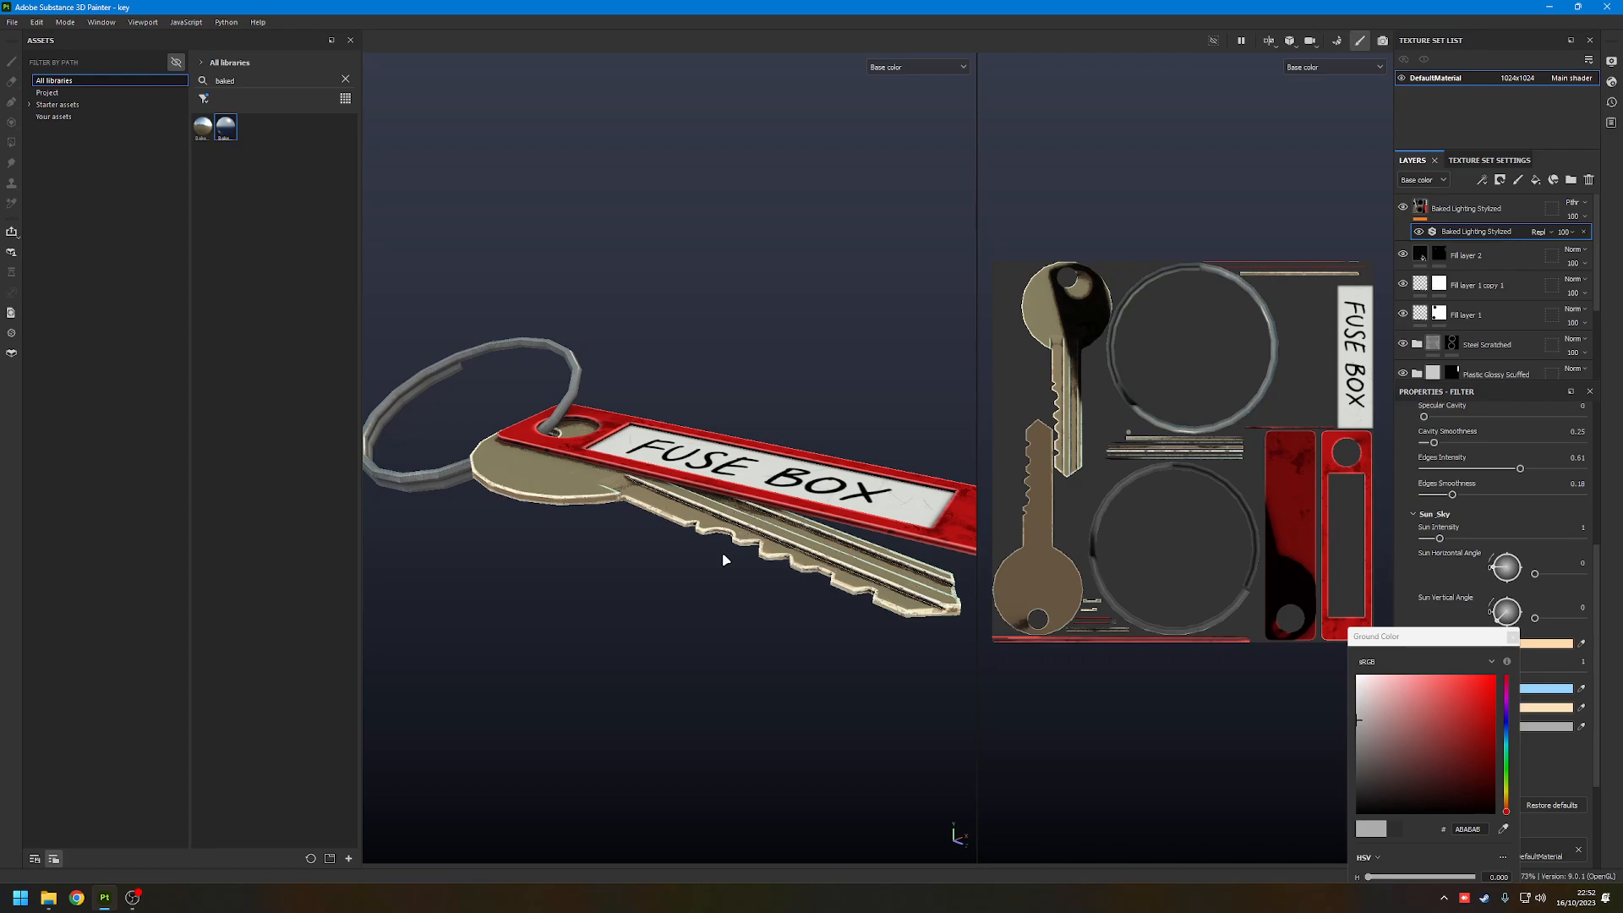
pyautogui.click(1513, 637)
# - Set Light 1's Intensity to 1.48 and its Vertical Angle to about 255, and expand the Light 2 settings
pyautogui.click(1431, 748)
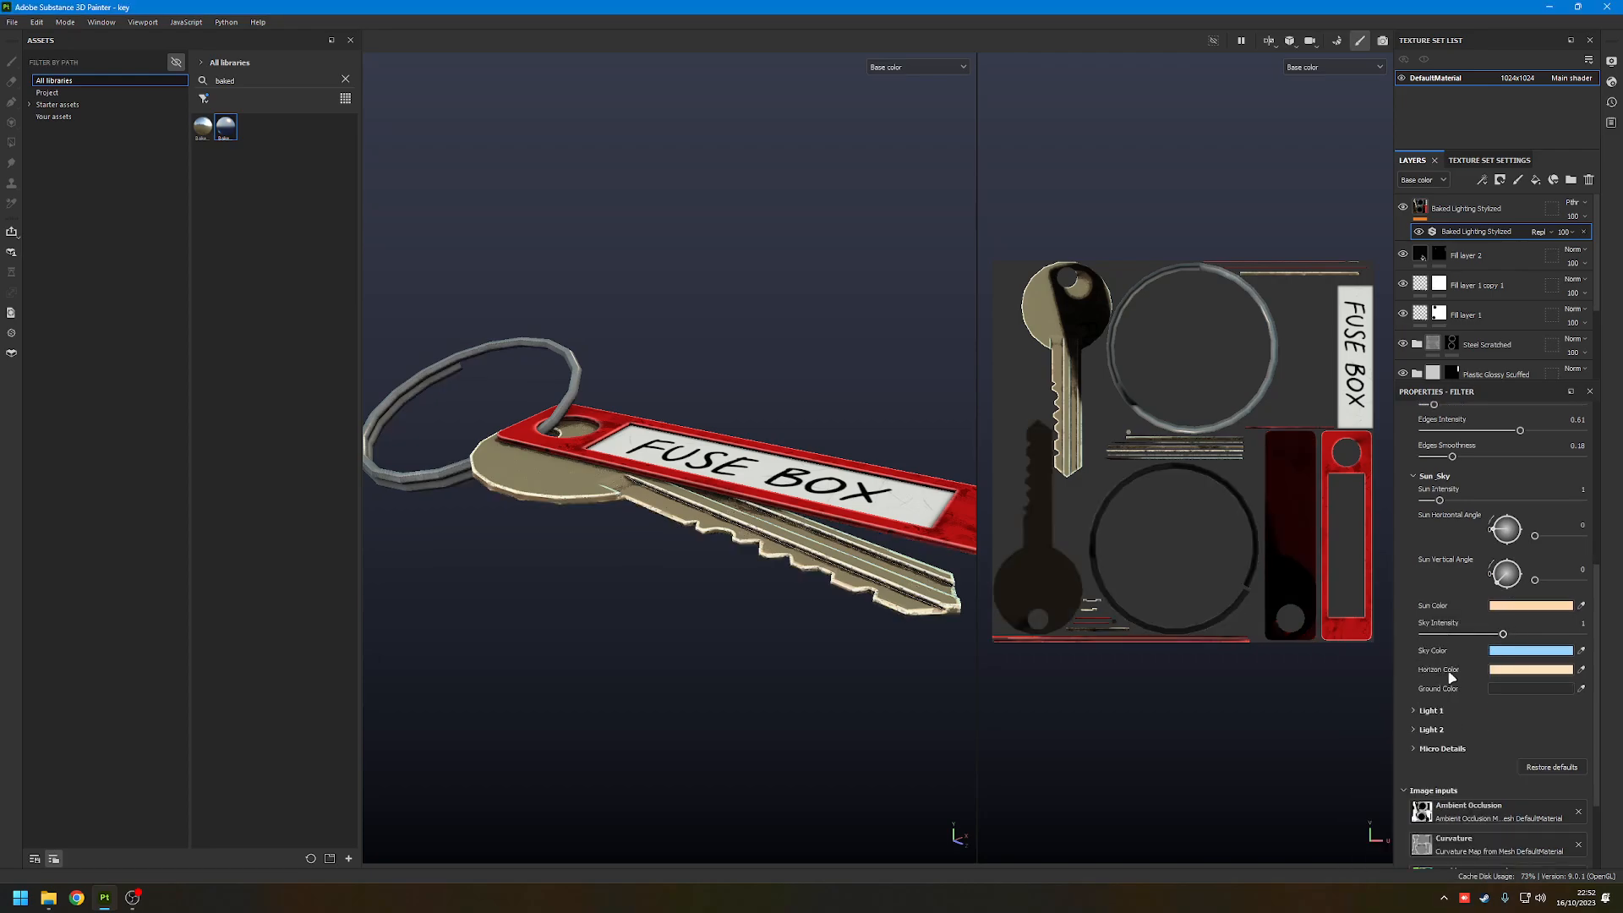
pyautogui.scroll(-2, 1442, 702)
pyautogui.moveTo(1424, 786); pyautogui.dragTo(1541, 788)
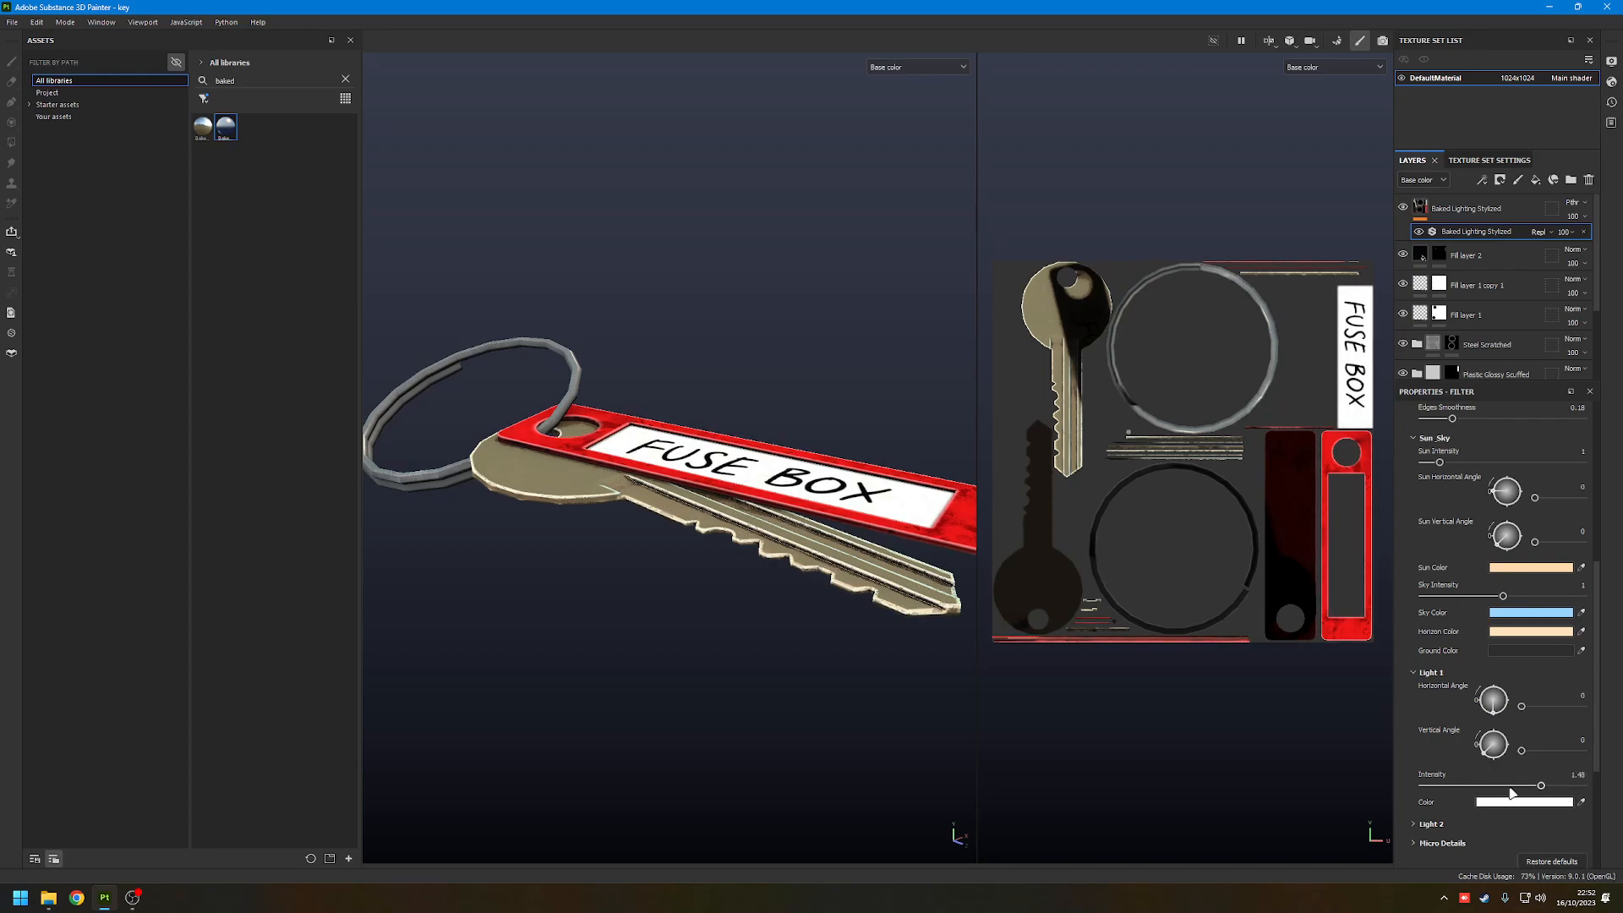
pyautogui.click(1432, 825)
pyautogui.scroll(-3, 1489, 718)
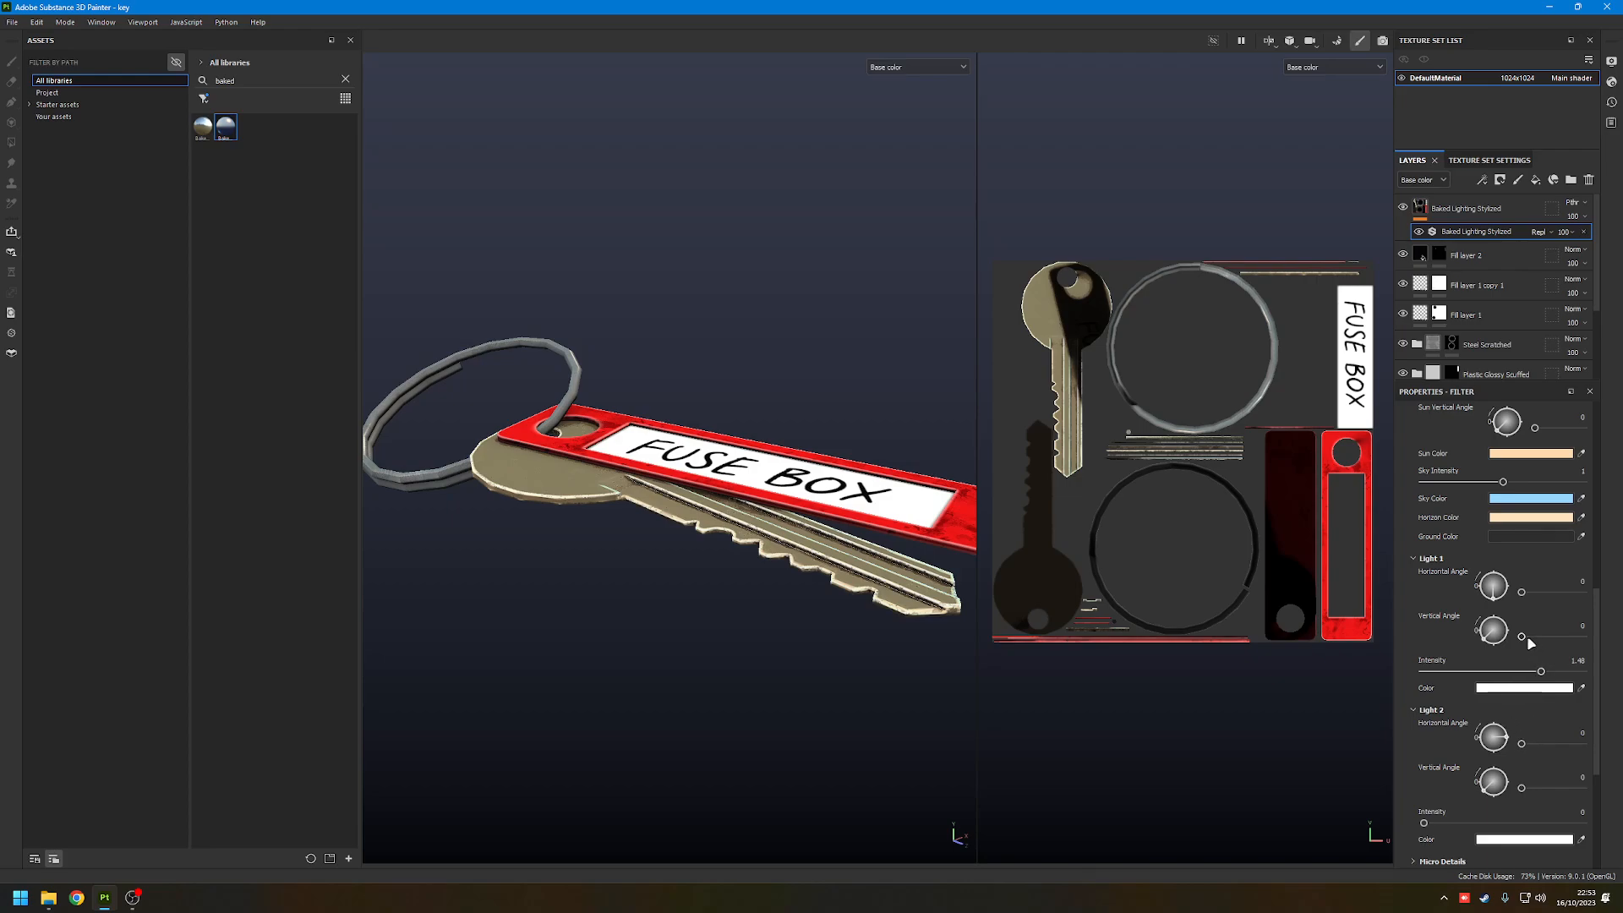
pyautogui.moveTo(1523, 637); pyautogui.dragTo(1566, 640)
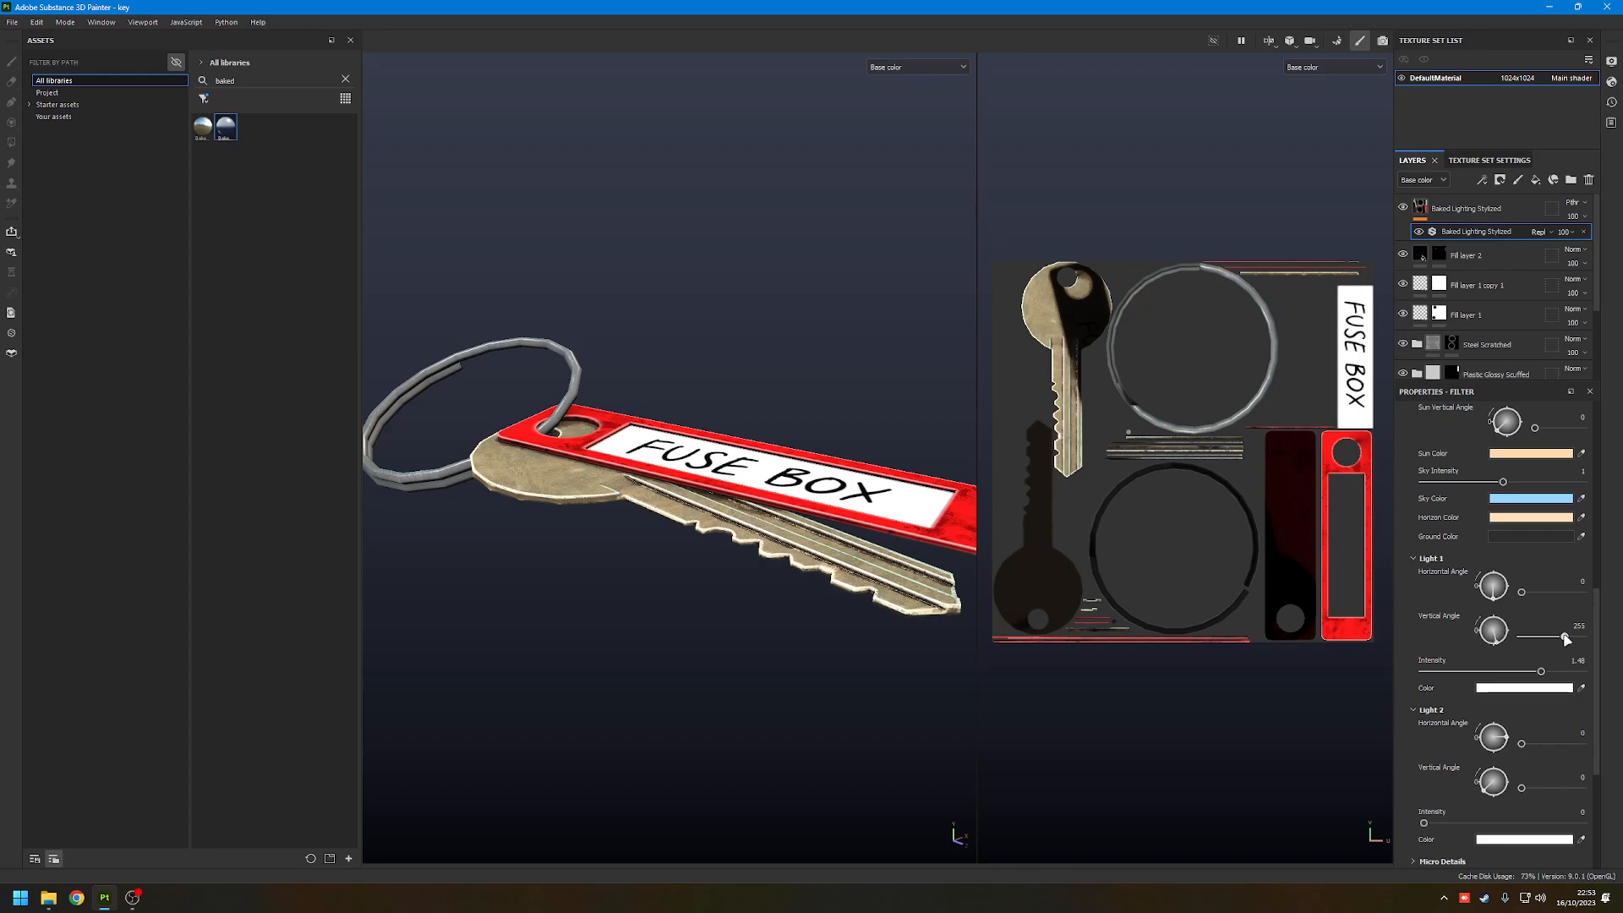
# - Display the full Material in the viewports and inspect the baked lighting on the key model and its UV layout
pyautogui.keyDown('alt'); pyautogui.moveTo(716, 473); pyautogui.dragTo(670, 439); pyautogui.keyUp('alt')
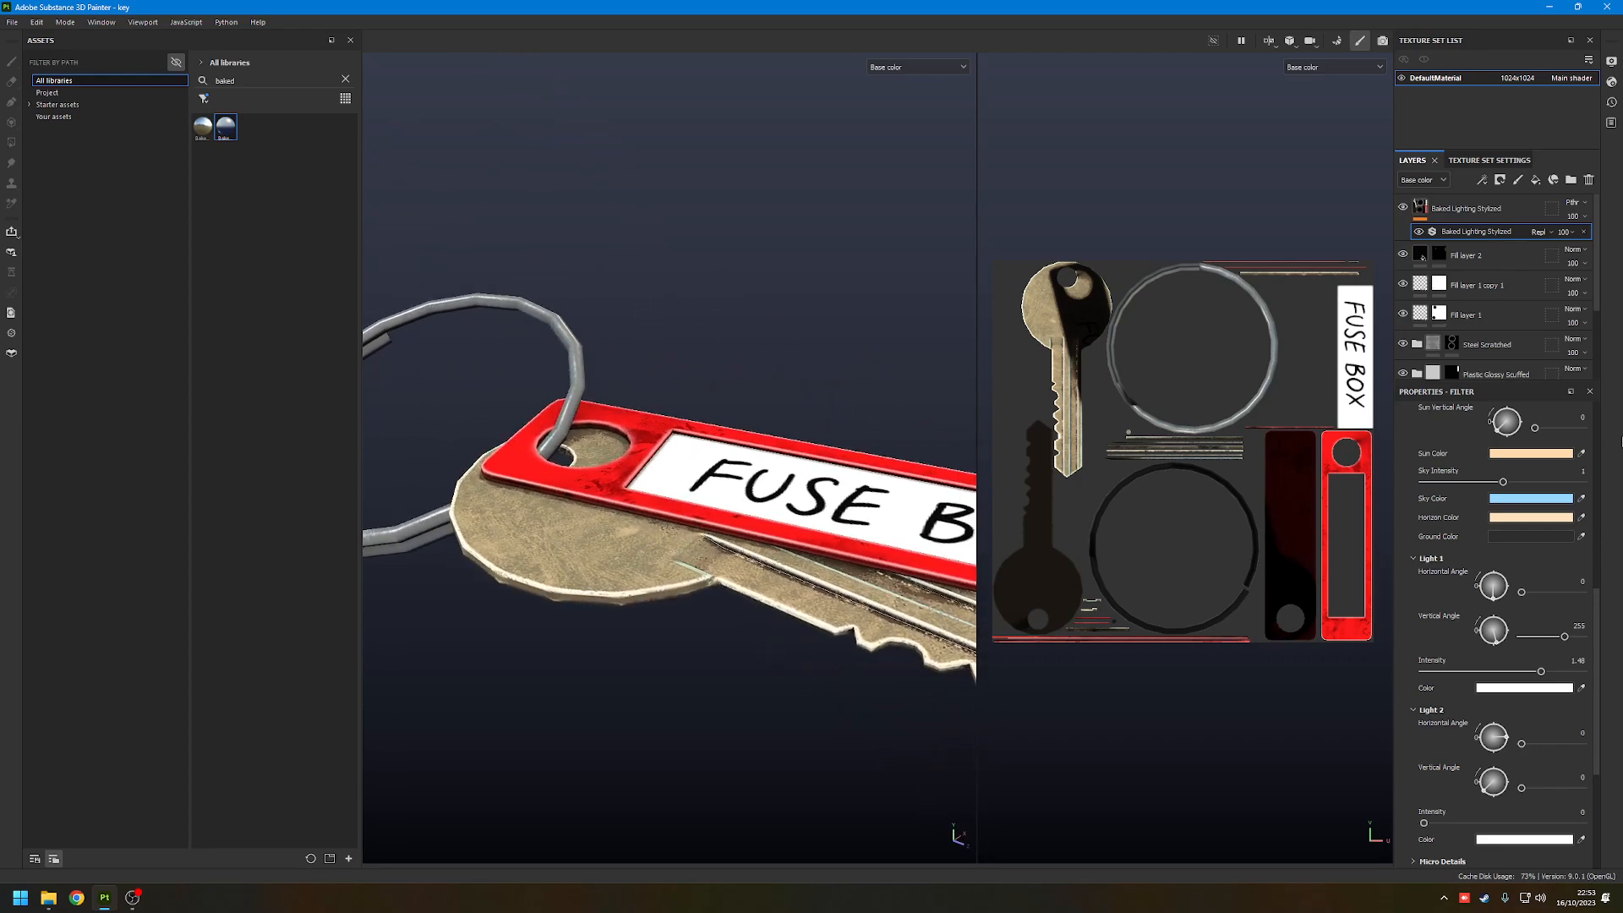
pyautogui.click(896, 68)
pyautogui.click(898, 95)
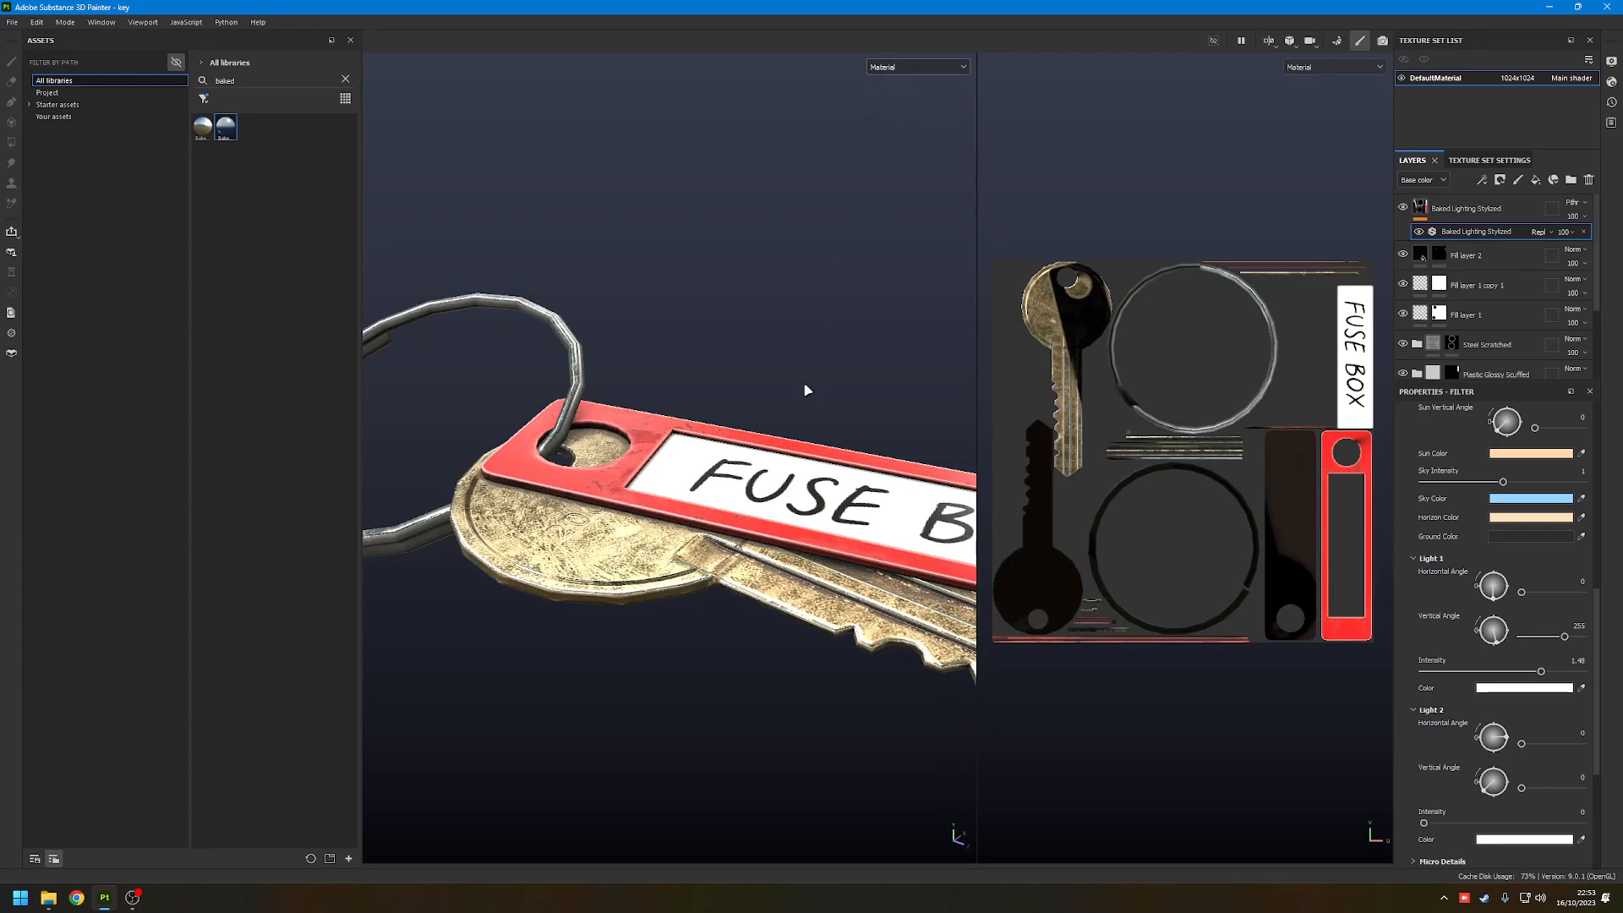
pyautogui.scroll(-4, 799, 402)
pyautogui.keyDown('alt'); pyautogui.moveTo(785, 388); pyautogui.dragTo(557, 482); pyautogui.keyUp('alt')
pyautogui.scroll(6, 1040, 321)
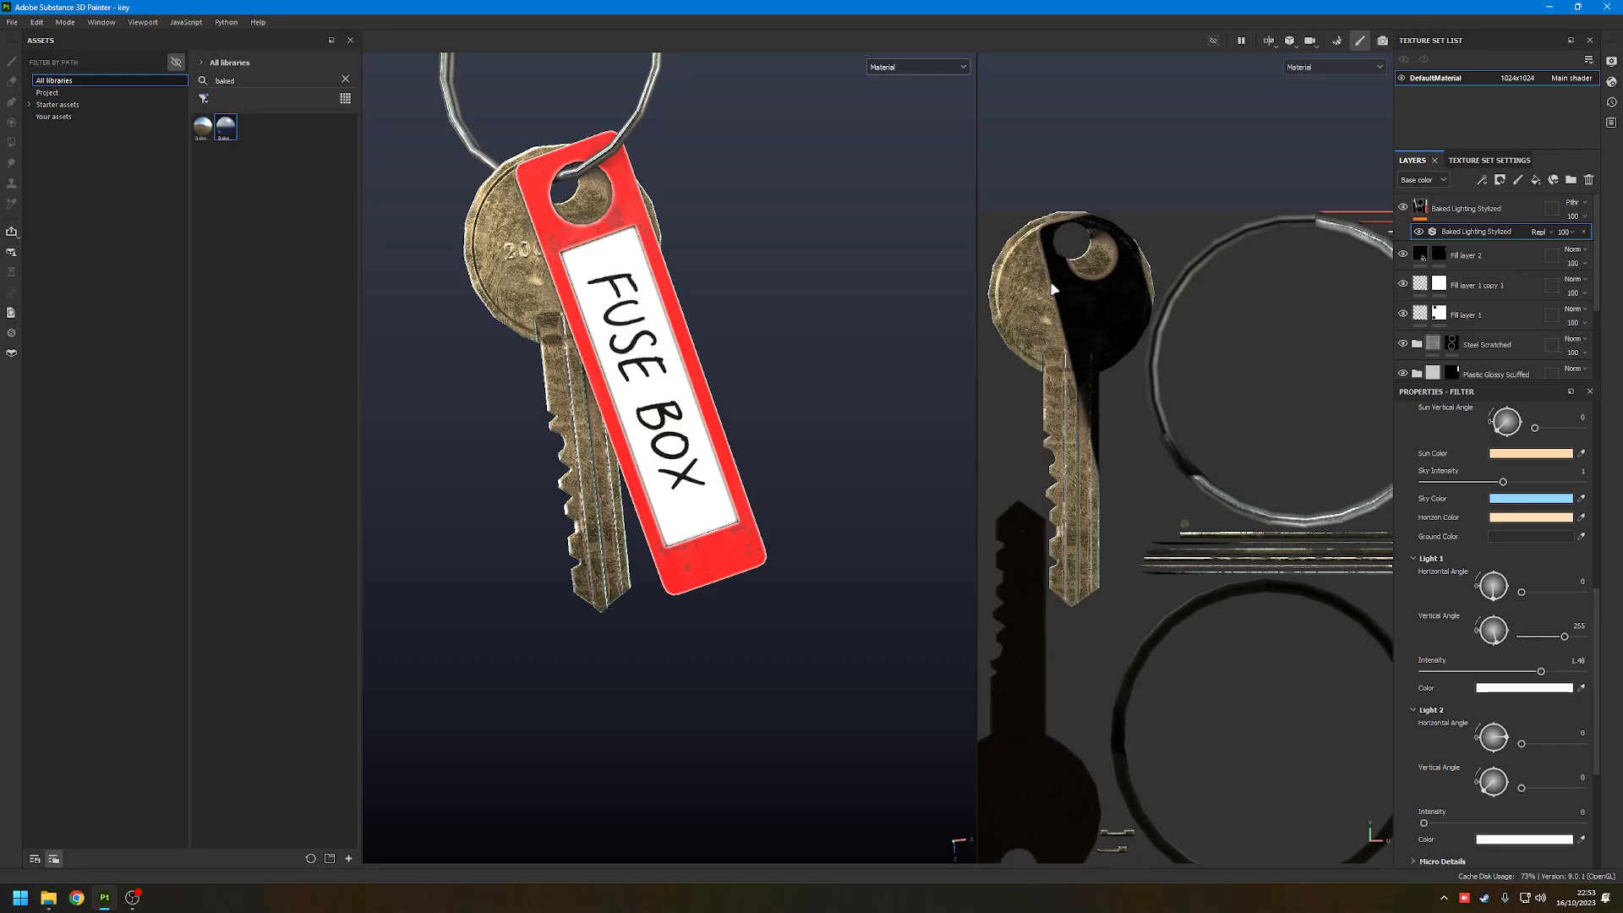
pyautogui.scroll(-2, 1034, 320)
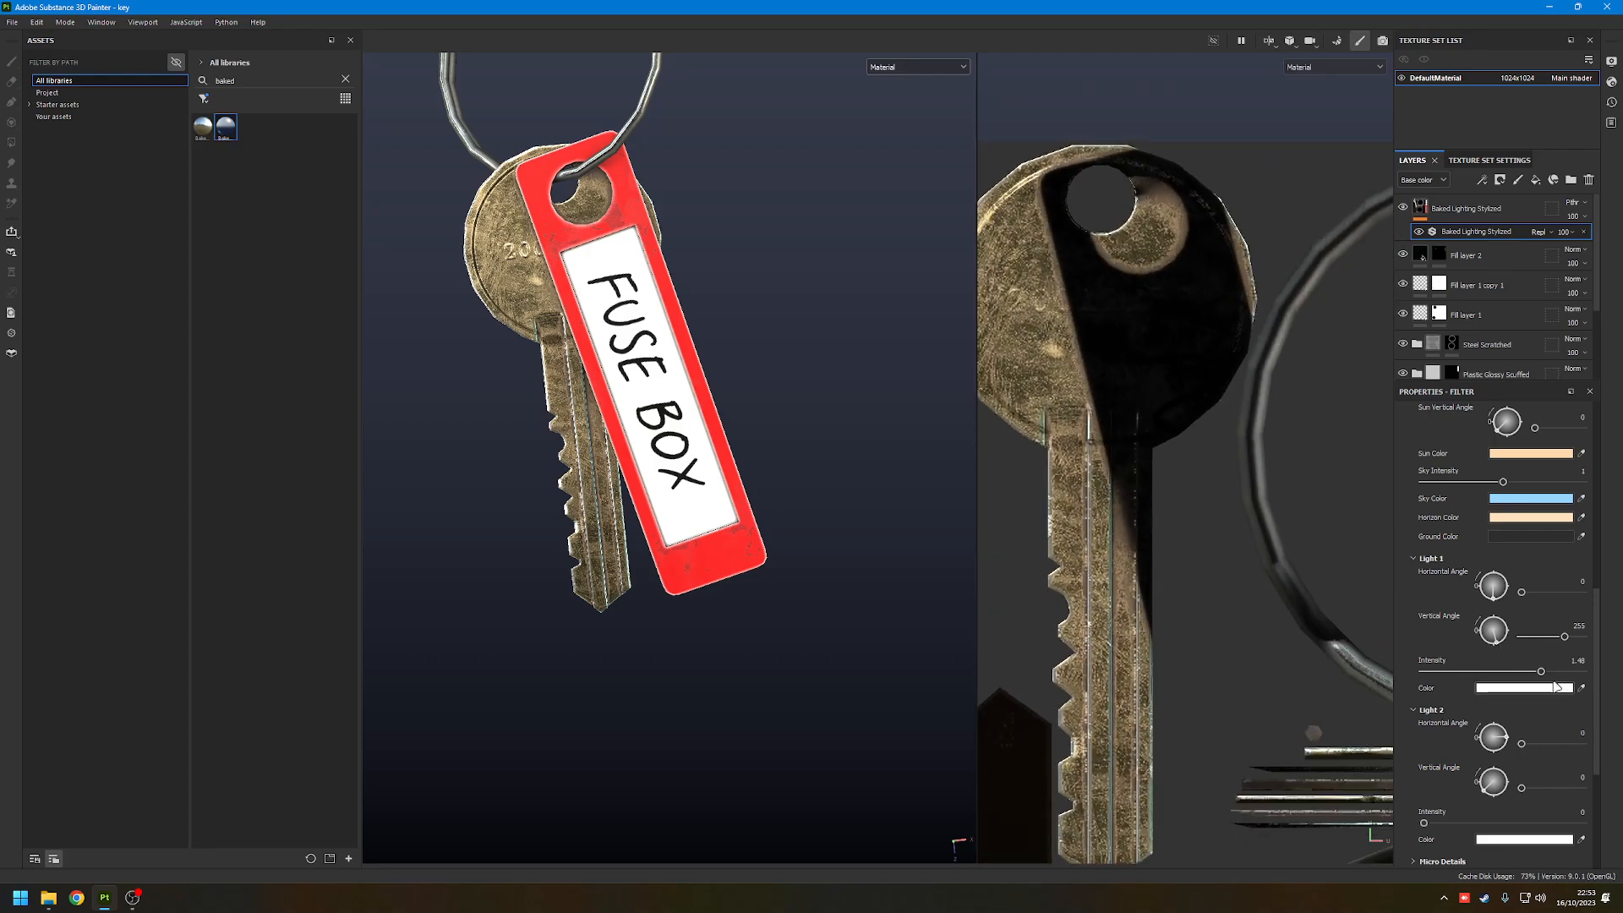
# - Try Light 1 with its Intensity at 0 for comparison, and undo that change
pyautogui.moveTo(1544, 674); pyautogui.dragTo(1422, 672)
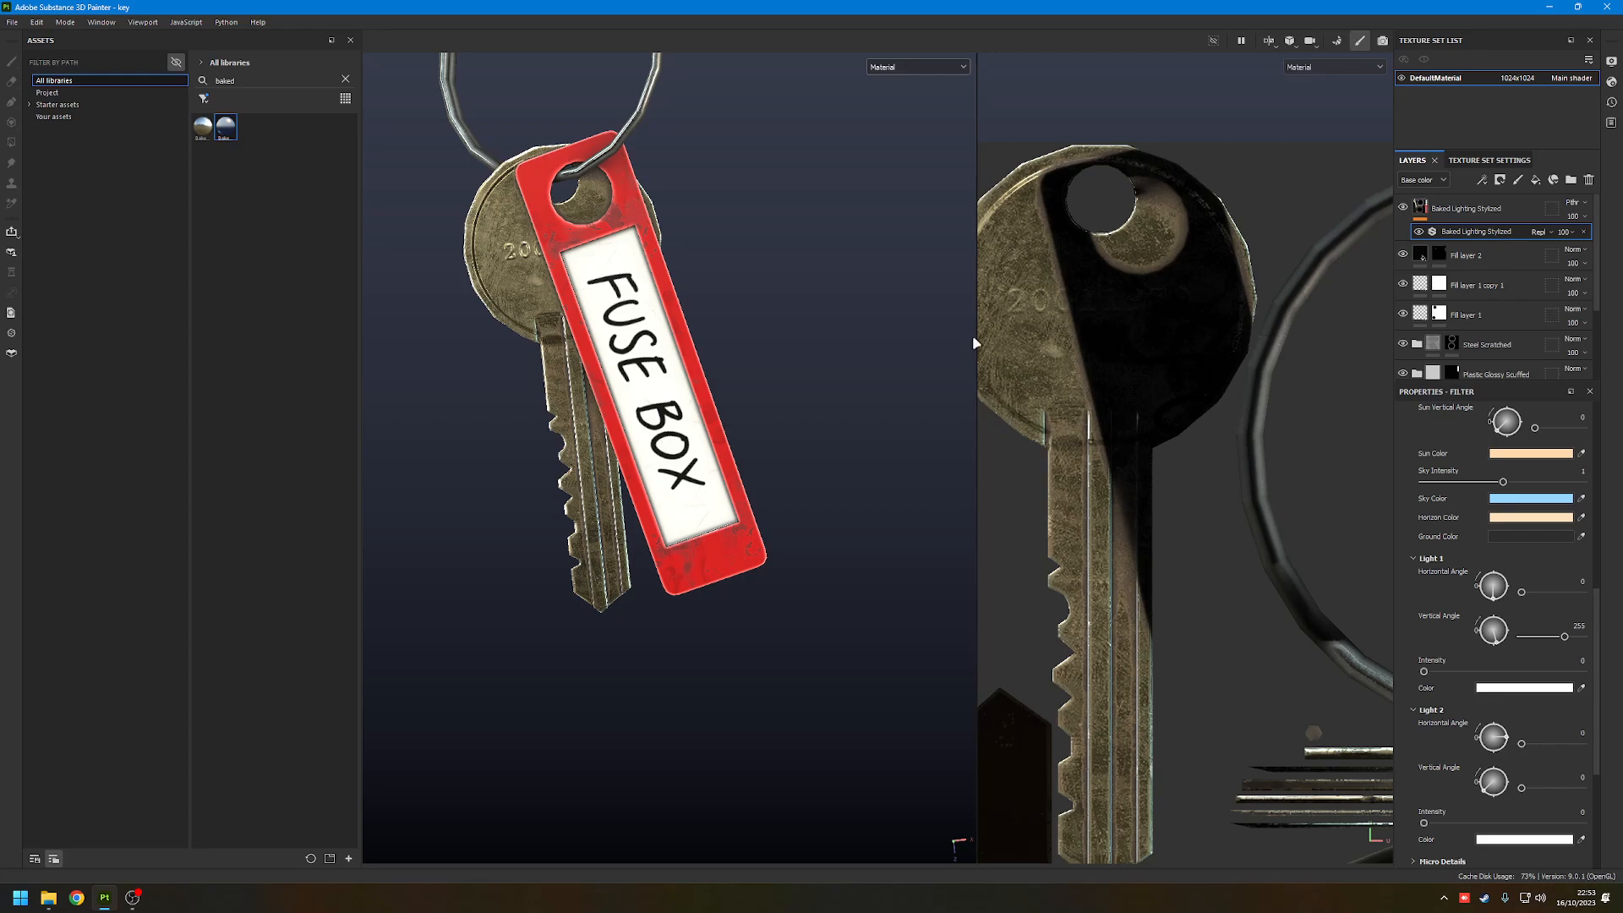
pyautogui.hotkey('ctrl', 'z')
pyautogui.scroll(-5, 1114, 454)
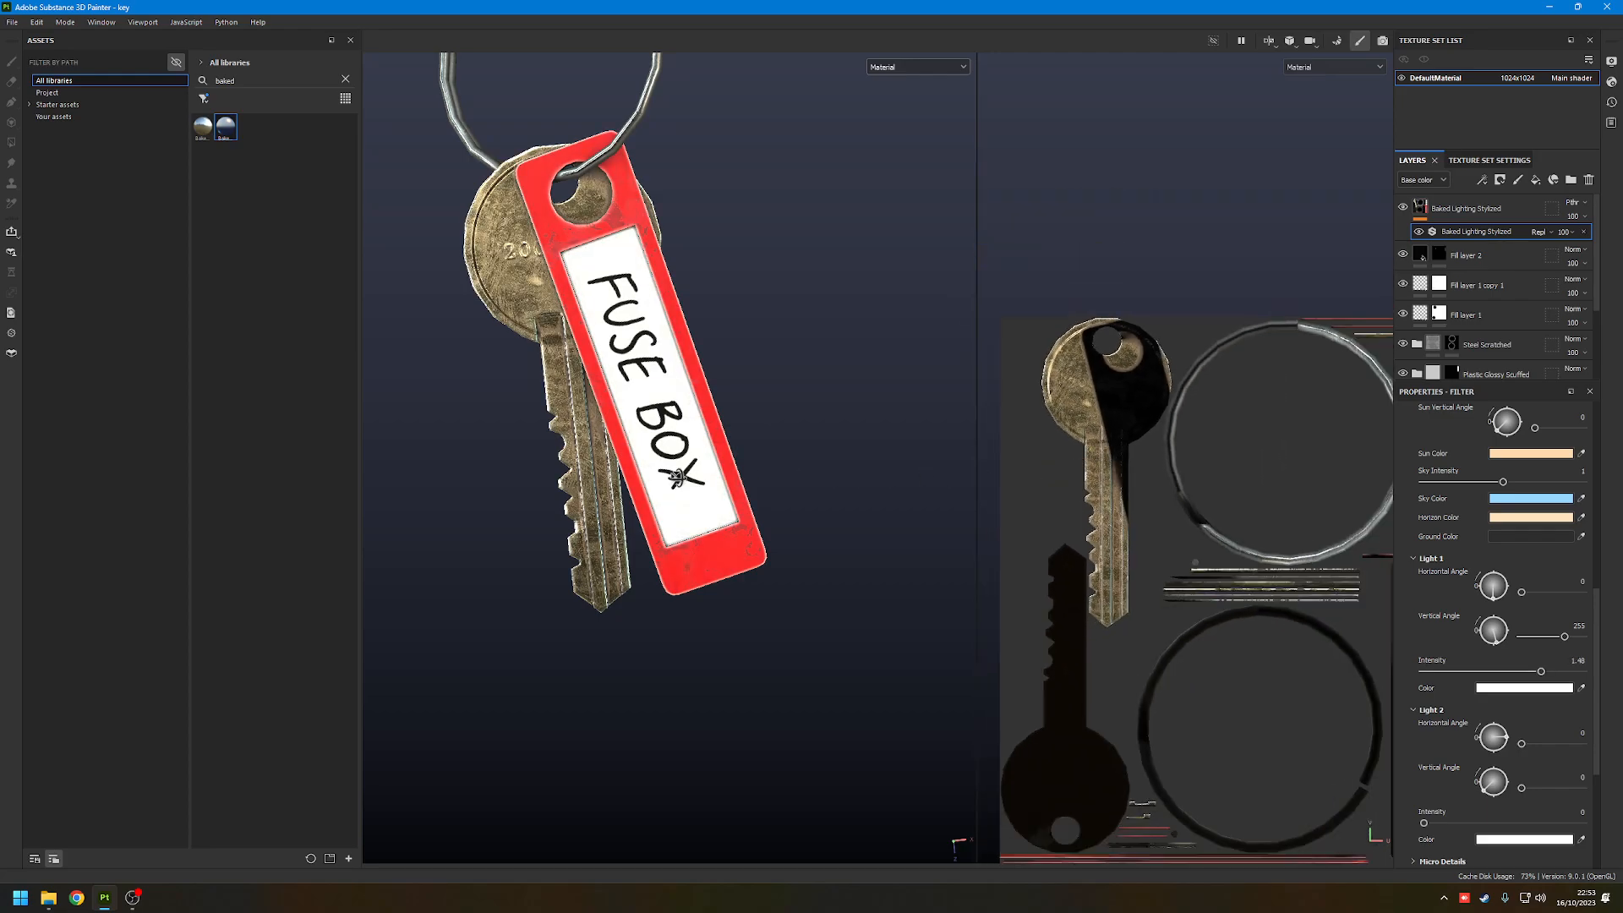
# - Set the filter's Ground Color to mid grey 707070 and check the key model's underside lighting
pyautogui.keyDown('alt'); pyautogui.moveTo(674, 475); pyautogui.dragTo(626, 383); pyautogui.keyUp('alt')
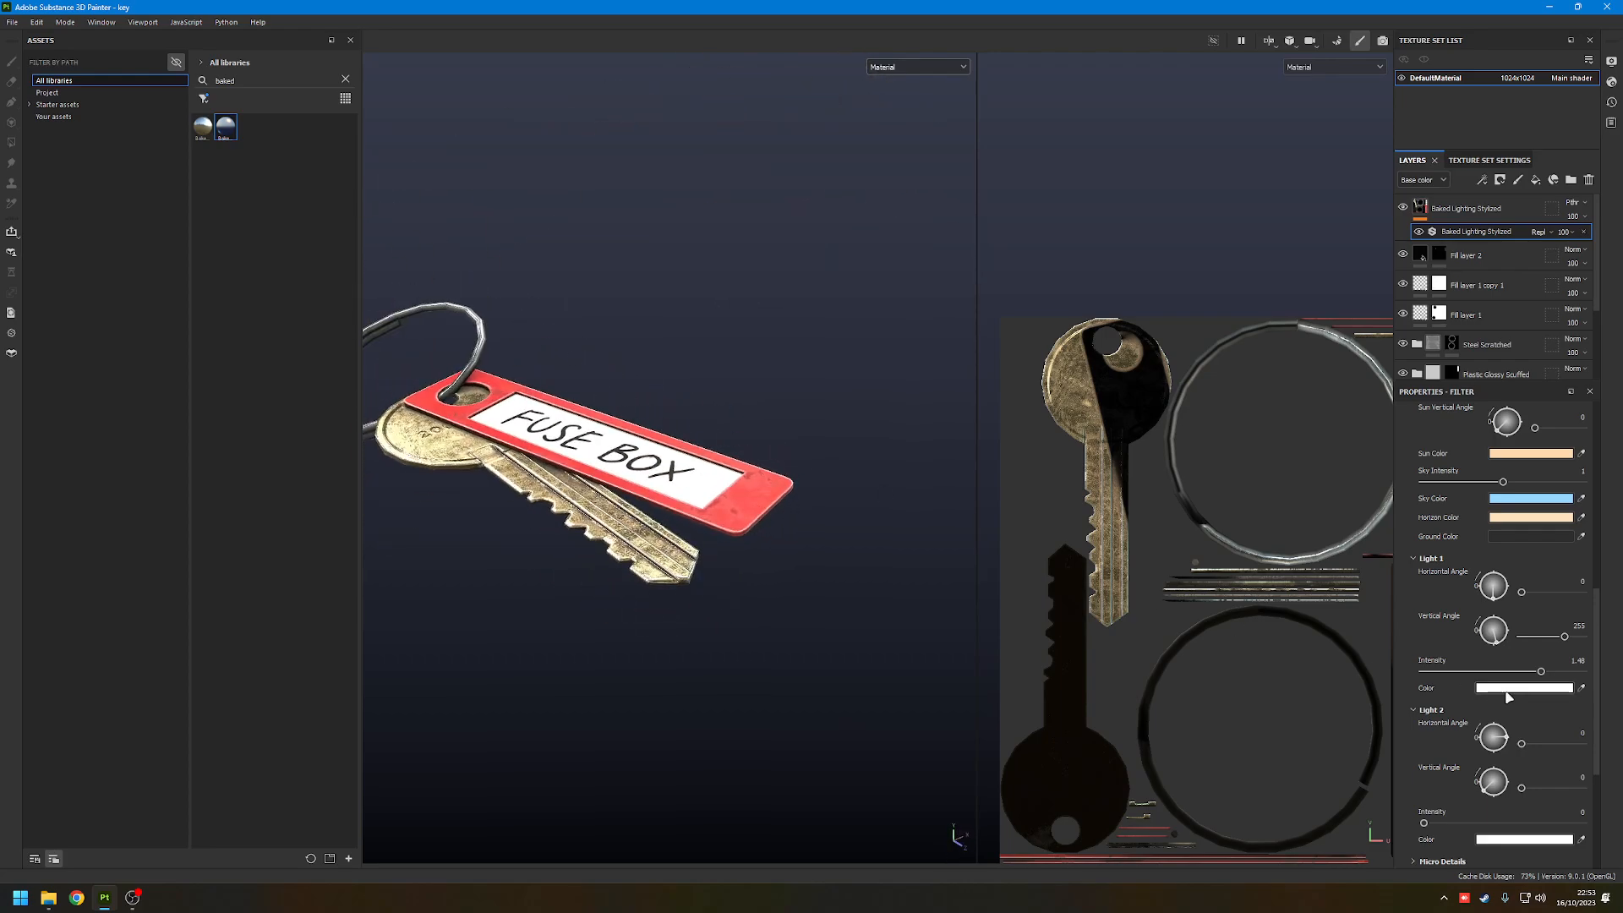
pyautogui.click(1530, 536)
pyautogui.moveTo(1360, 765); pyautogui.dragTo(1336, 749)
pyautogui.click(1336, 753)
pyautogui.click(1513, 638)
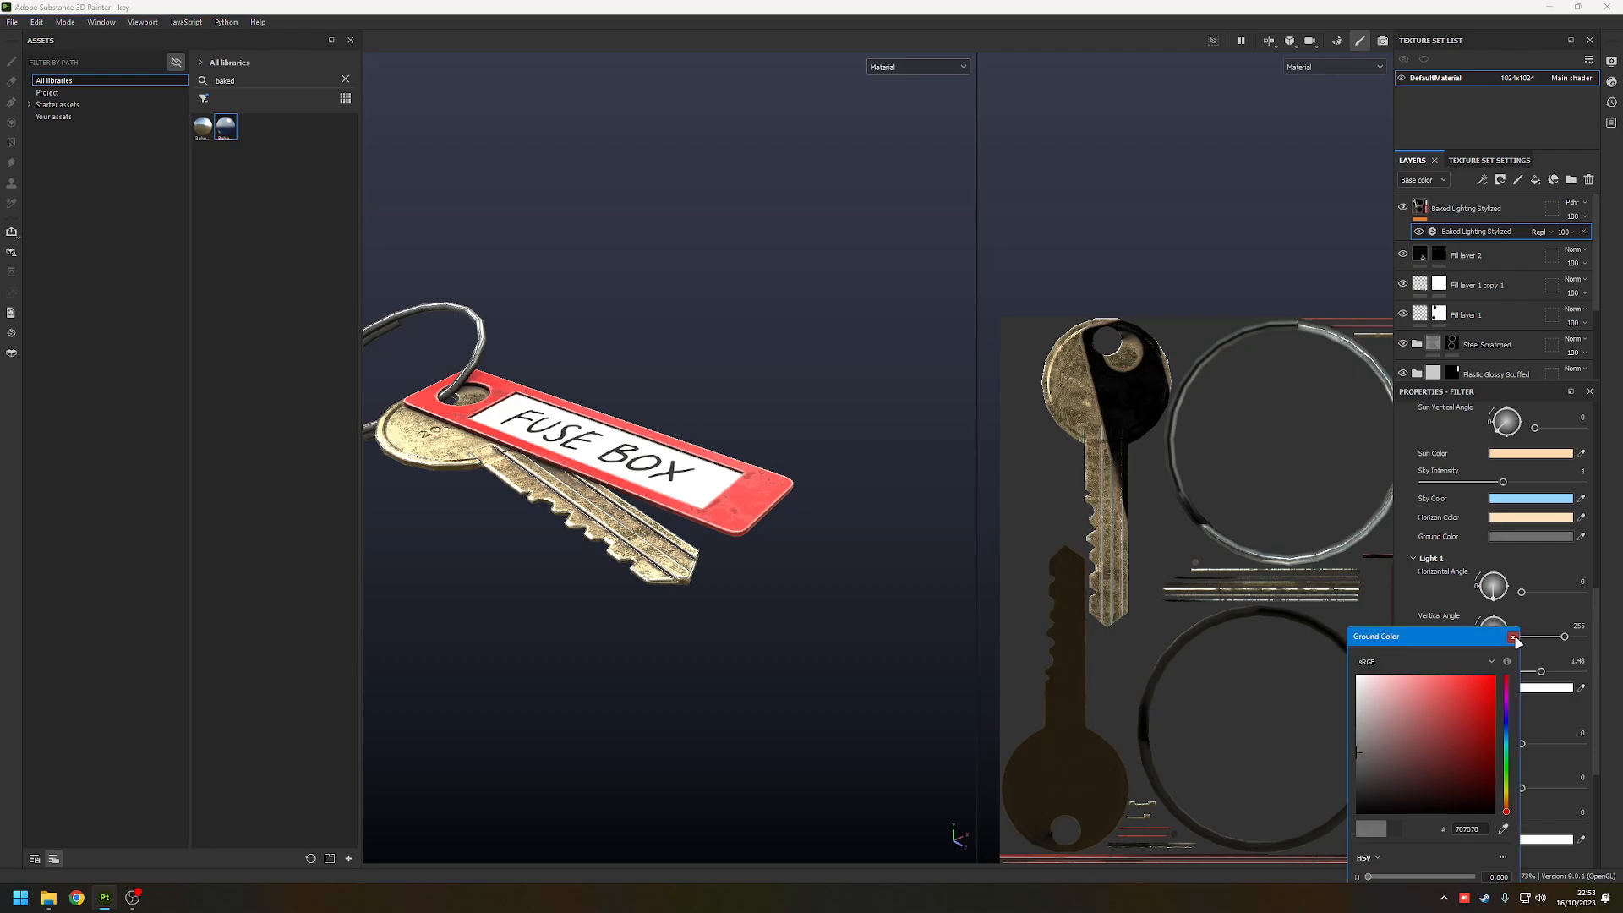
pyautogui.scroll(-3, 741, 533)
pyautogui.scroll(-4, 1125, 553)
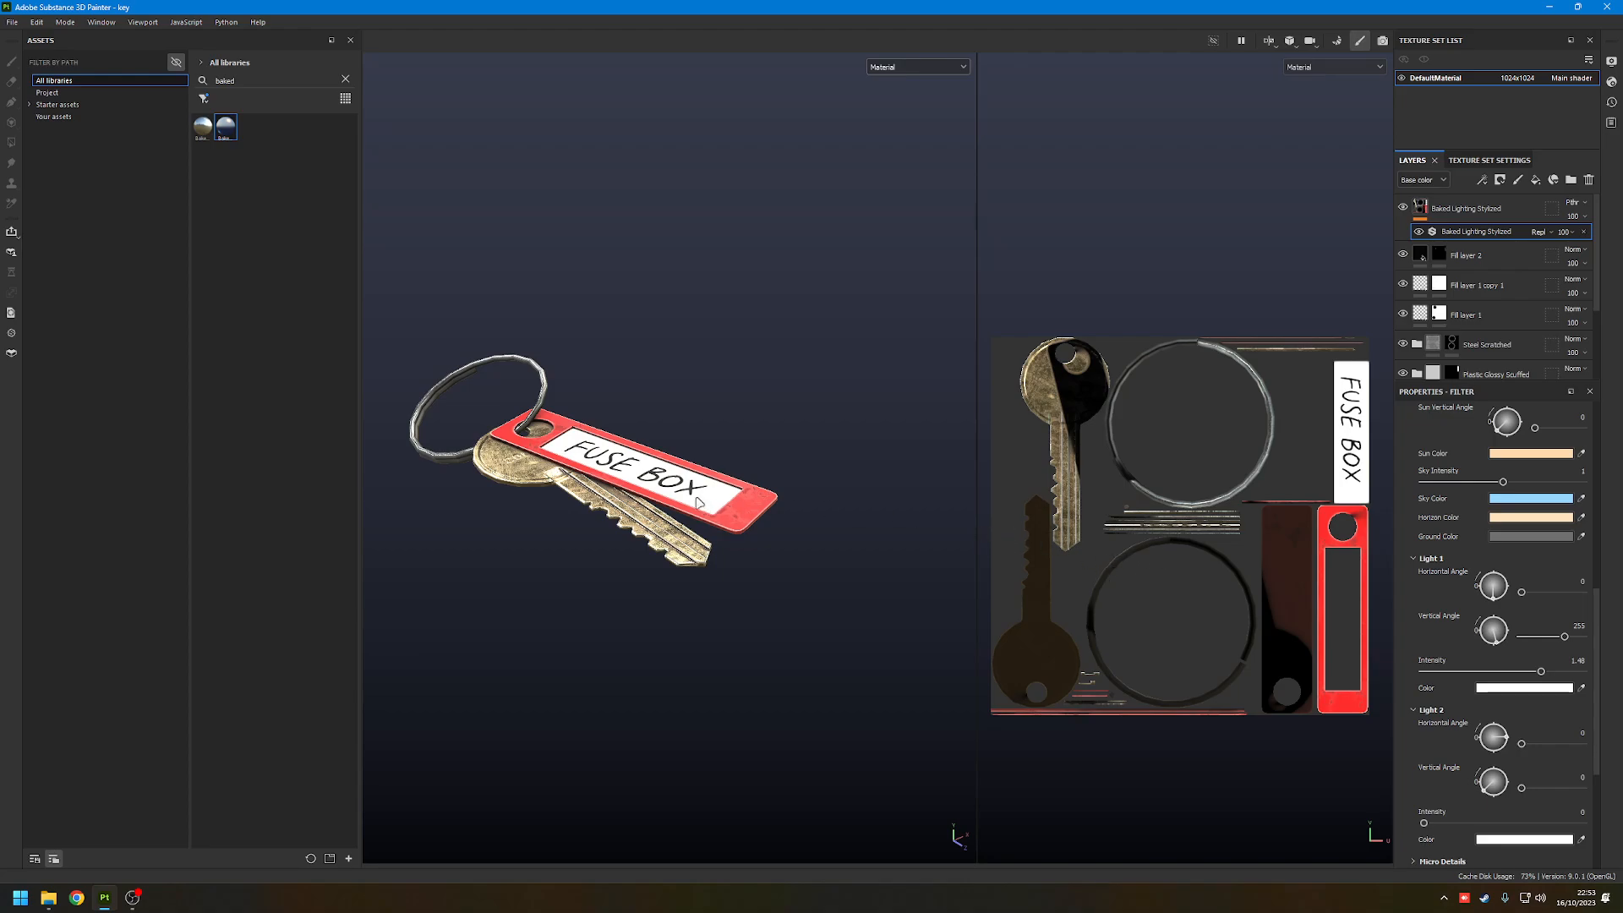
pyautogui.moveTo(684, 505); pyautogui.dragTo(725, 549, button='middle')
pyautogui.keyDown('alt'); pyautogui.moveTo(725, 549); pyautogui.dragTo(711, 601); pyautogui.keyUp('alt')
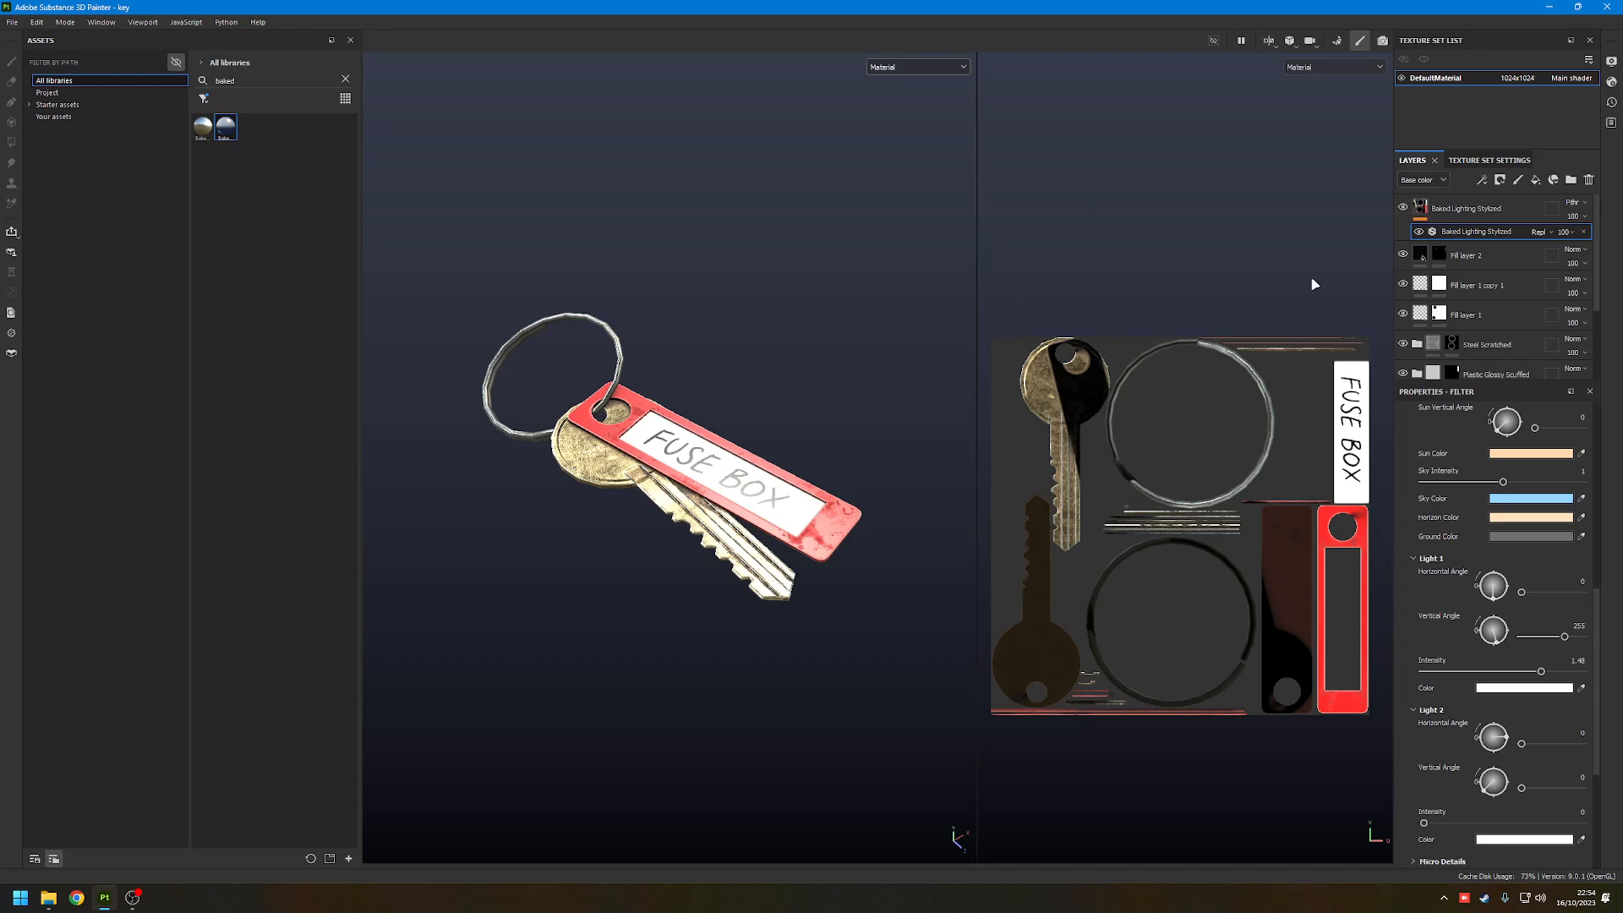
# - Inspect the Base color, Metallic and Normal+Height+Mesh channels of the key model, and return the viewports to Material
pyautogui.click(1307, 68)
pyautogui.click(1316, 127)
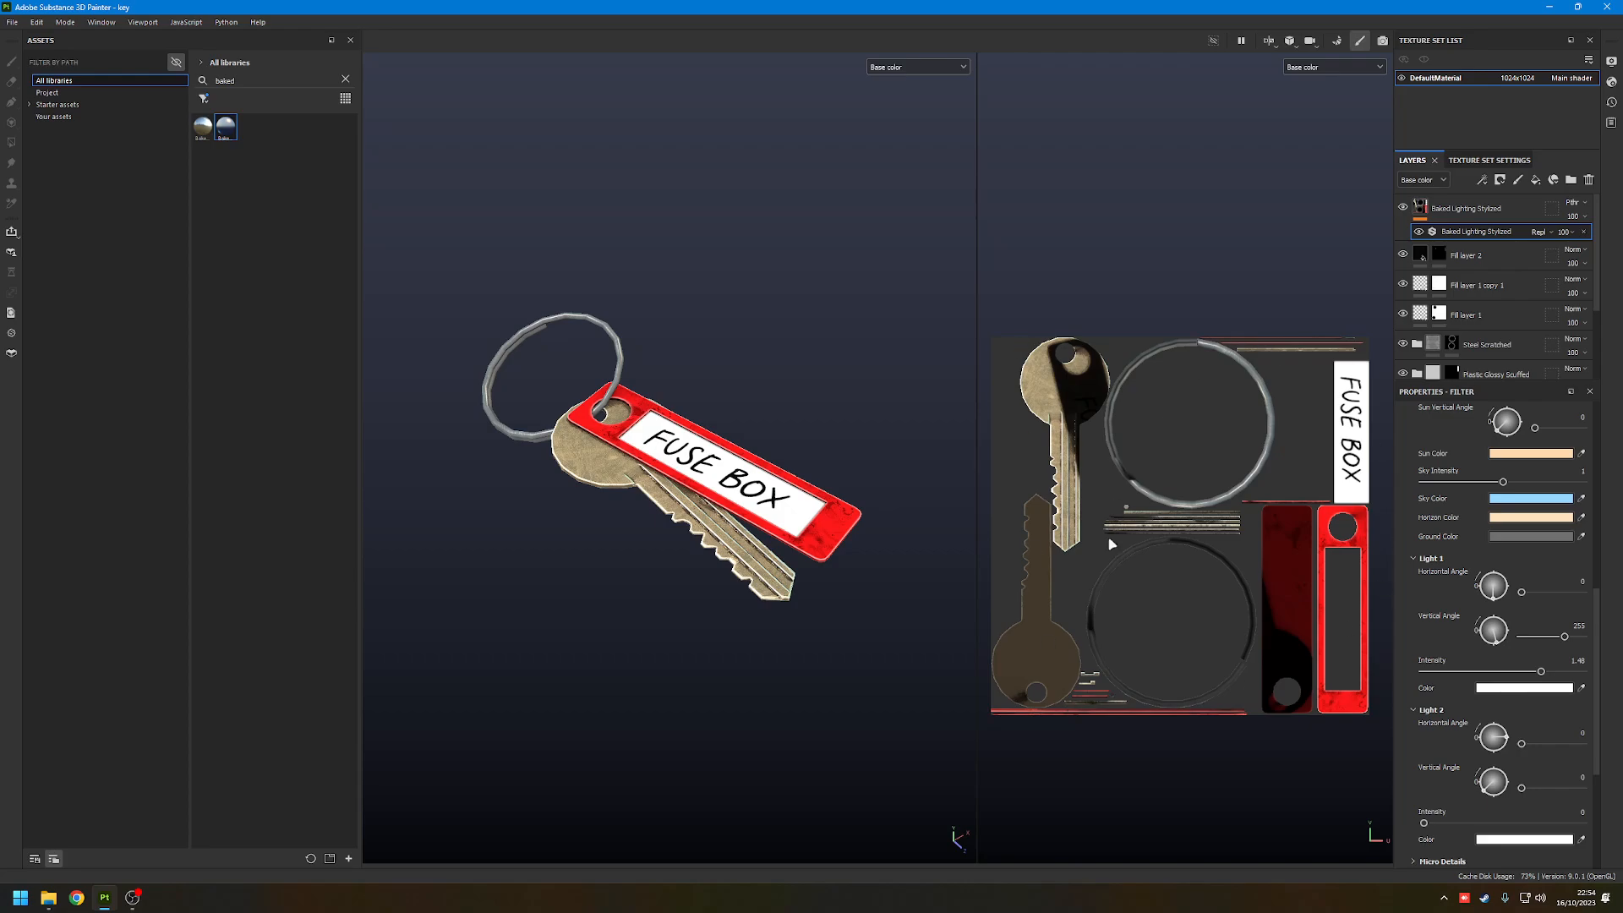
pyautogui.click(1317, 67)
pyautogui.click(1325, 159)
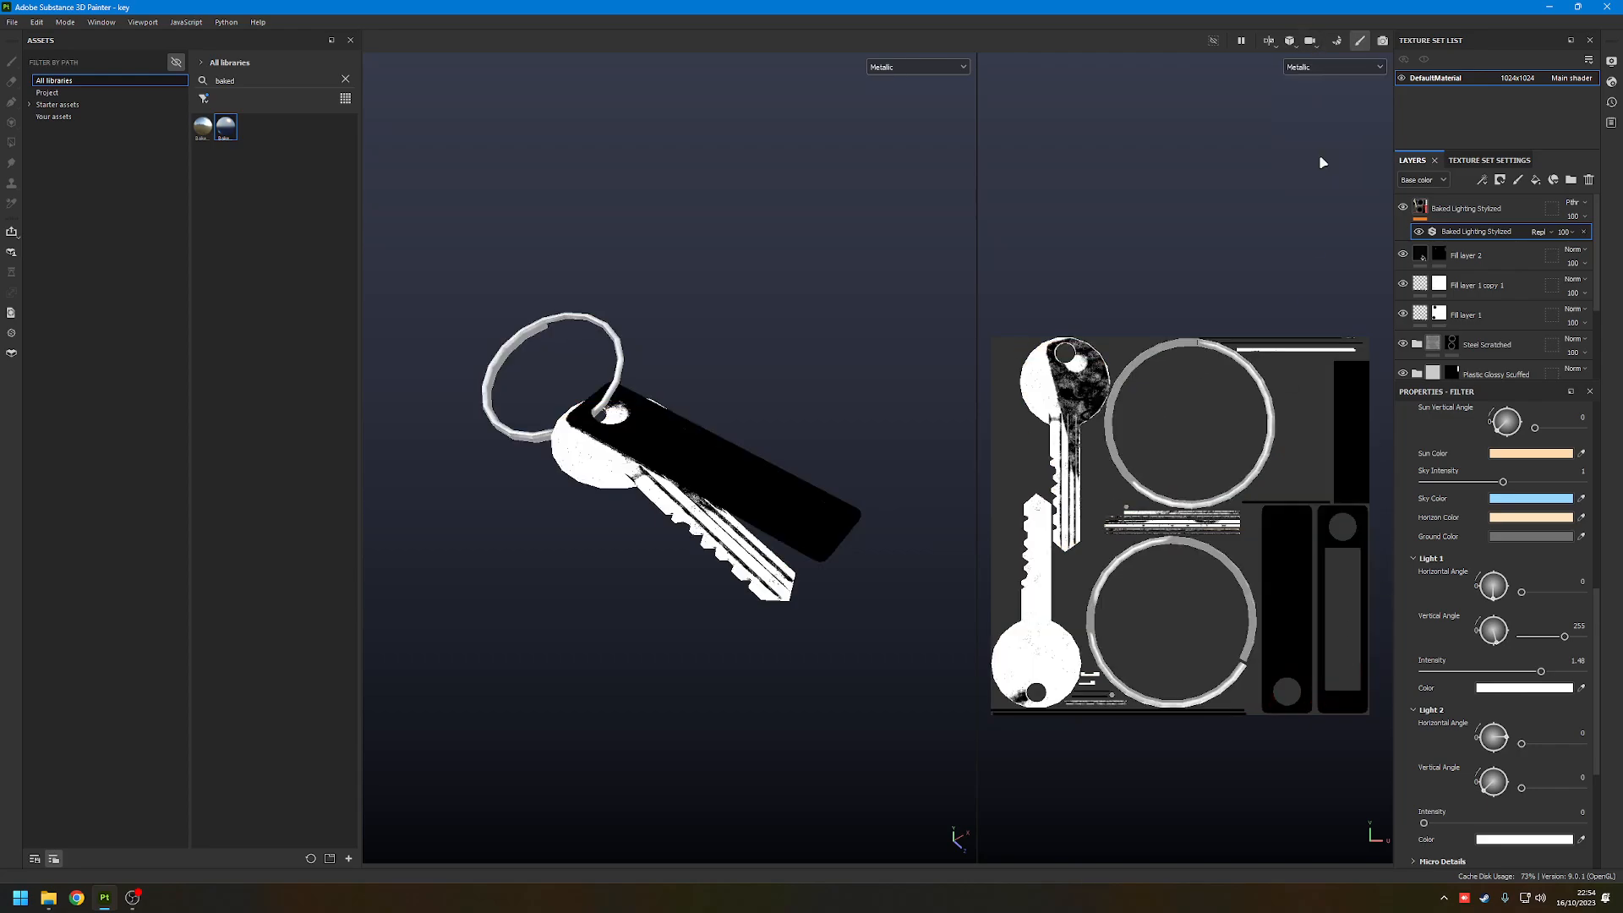
pyautogui.click(1331, 66)
pyautogui.click(1316, 185)
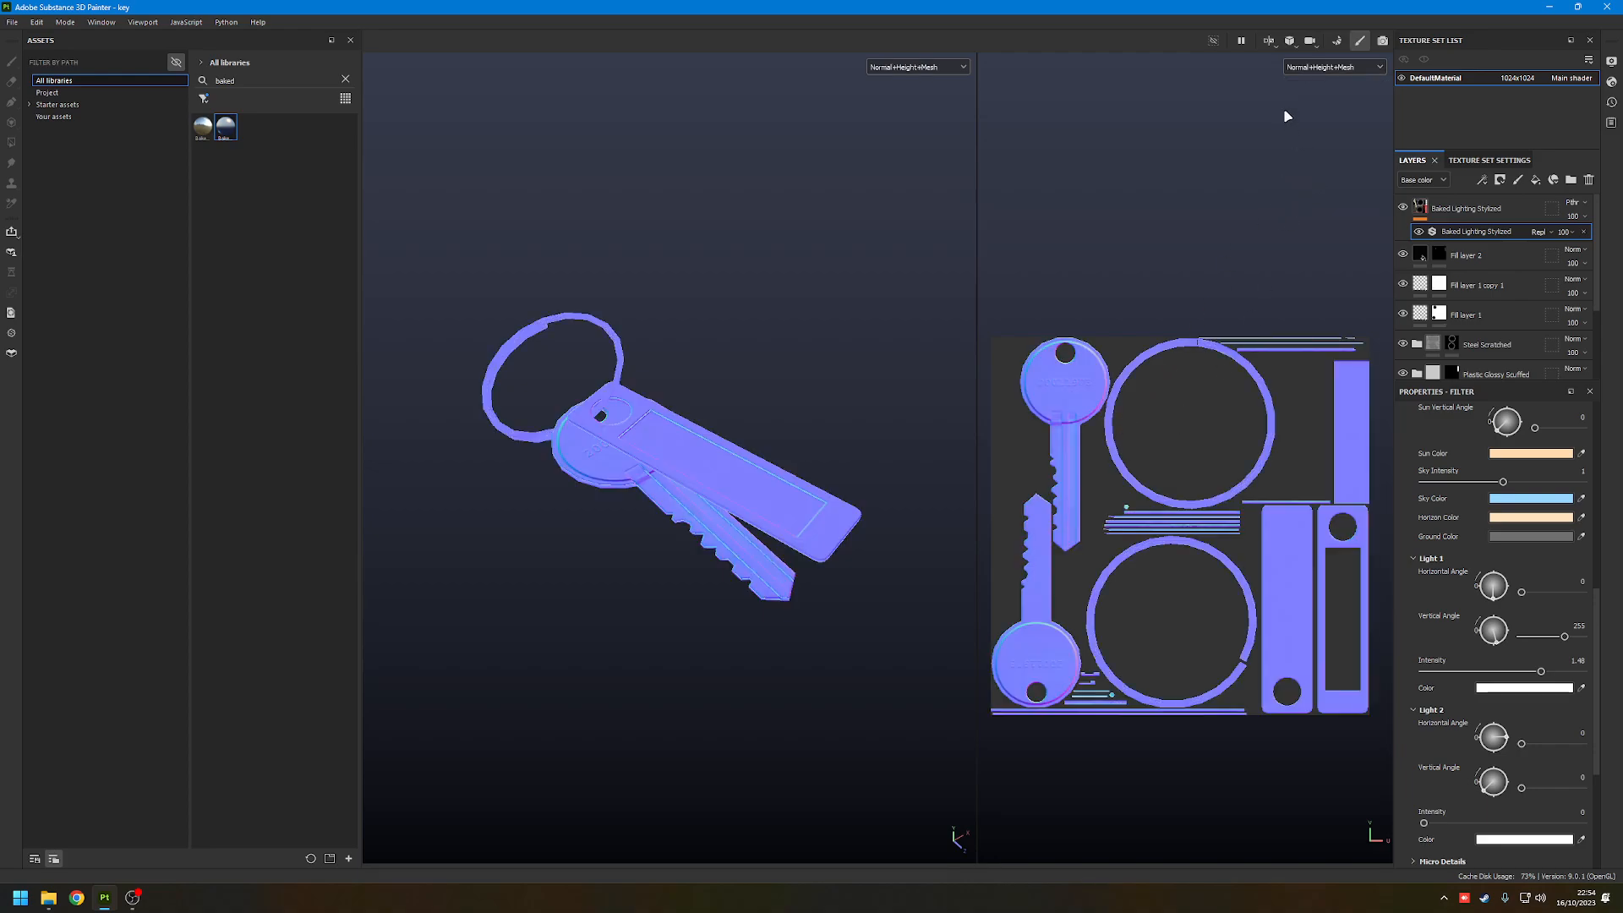
pyautogui.click(1306, 67)
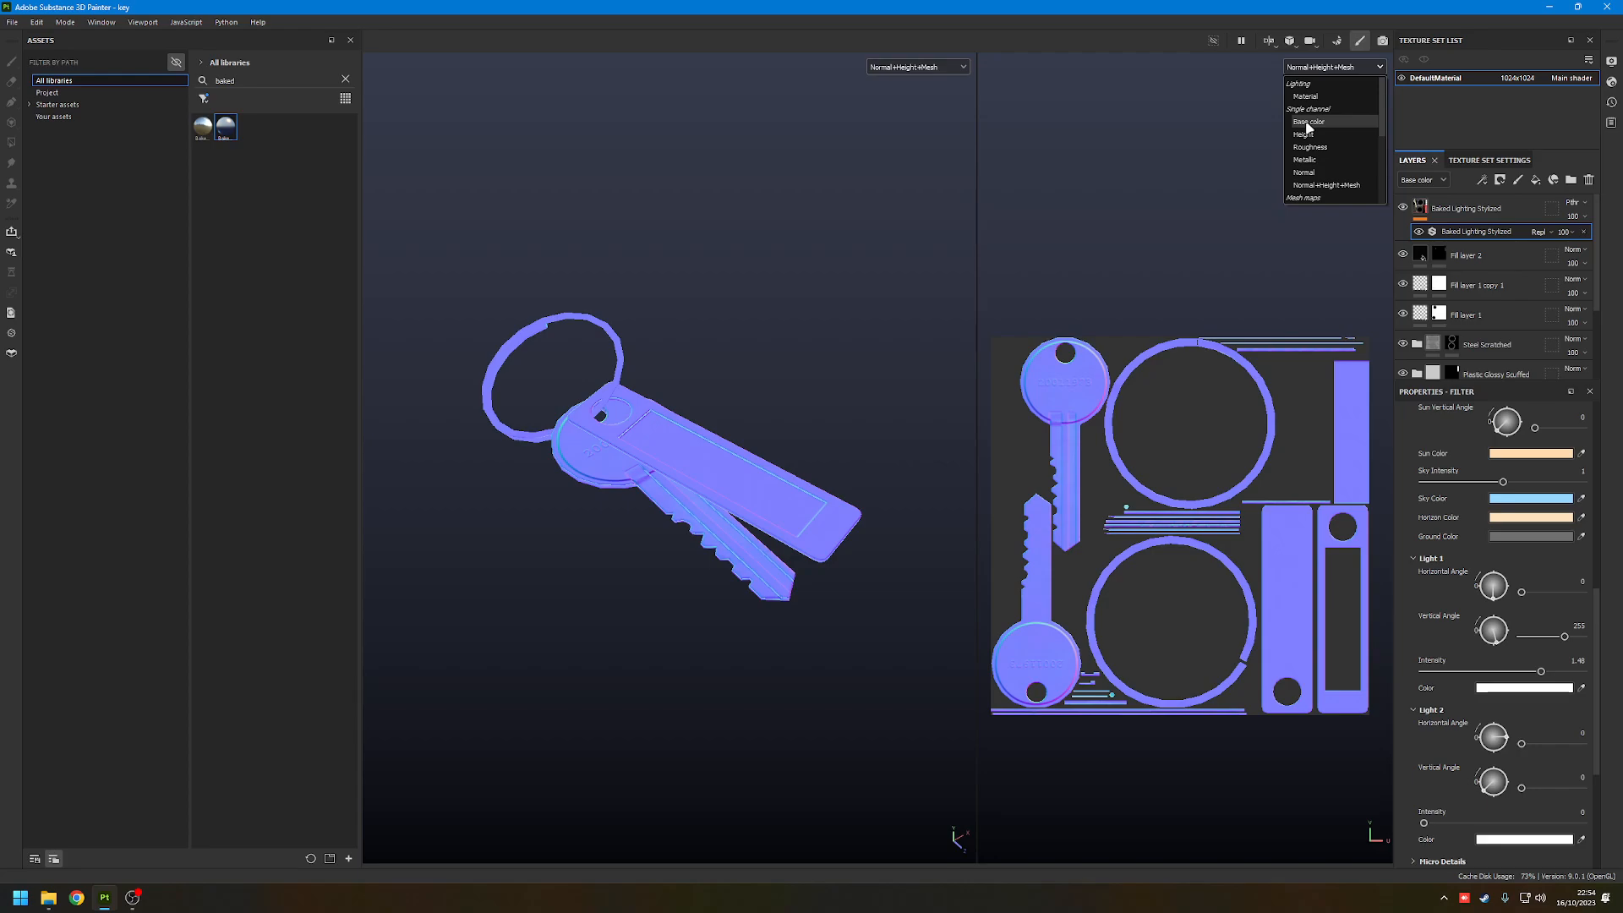
pyautogui.click(1307, 126)
pyautogui.click(1319, 70)
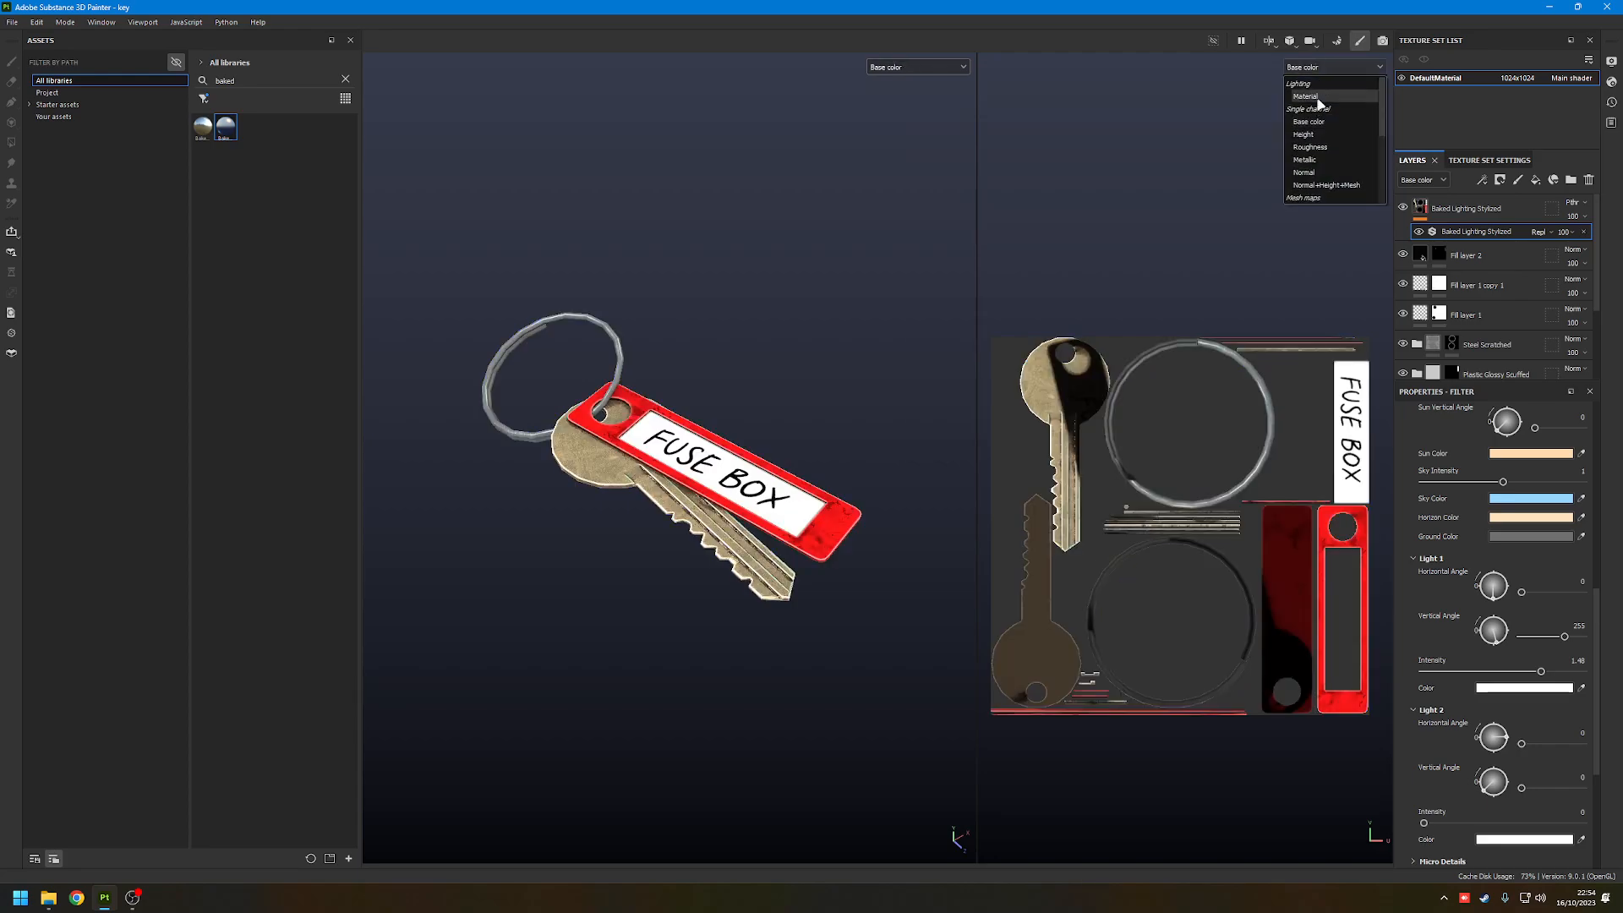
pyautogui.click(1317, 98)
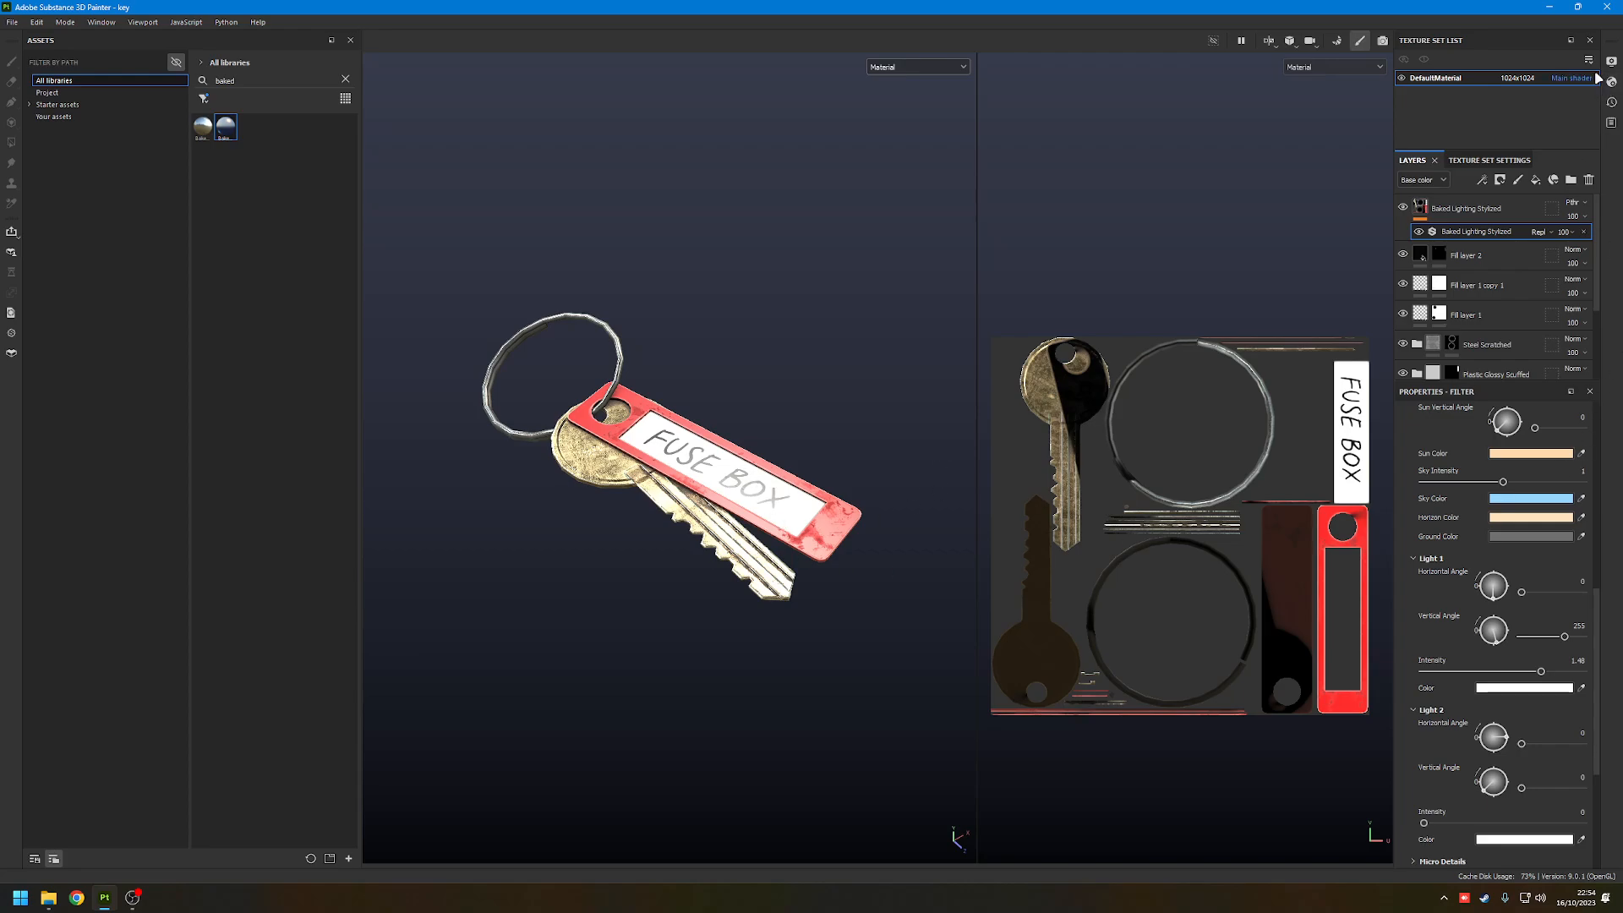
# - Try the Studio Automotive Neutral environment map and inspect the key and tag under its lighting
pyautogui.keyDown('alt'); pyautogui.moveTo(661, 413); pyautogui.dragTo(640, 445); pyautogui.keyUp('alt')
pyautogui.scroll(3, 640, 446)
pyautogui.keyDown('alt'); pyautogui.moveTo(683, 502); pyautogui.dragTo(833, 434); pyautogui.keyUp('alt')
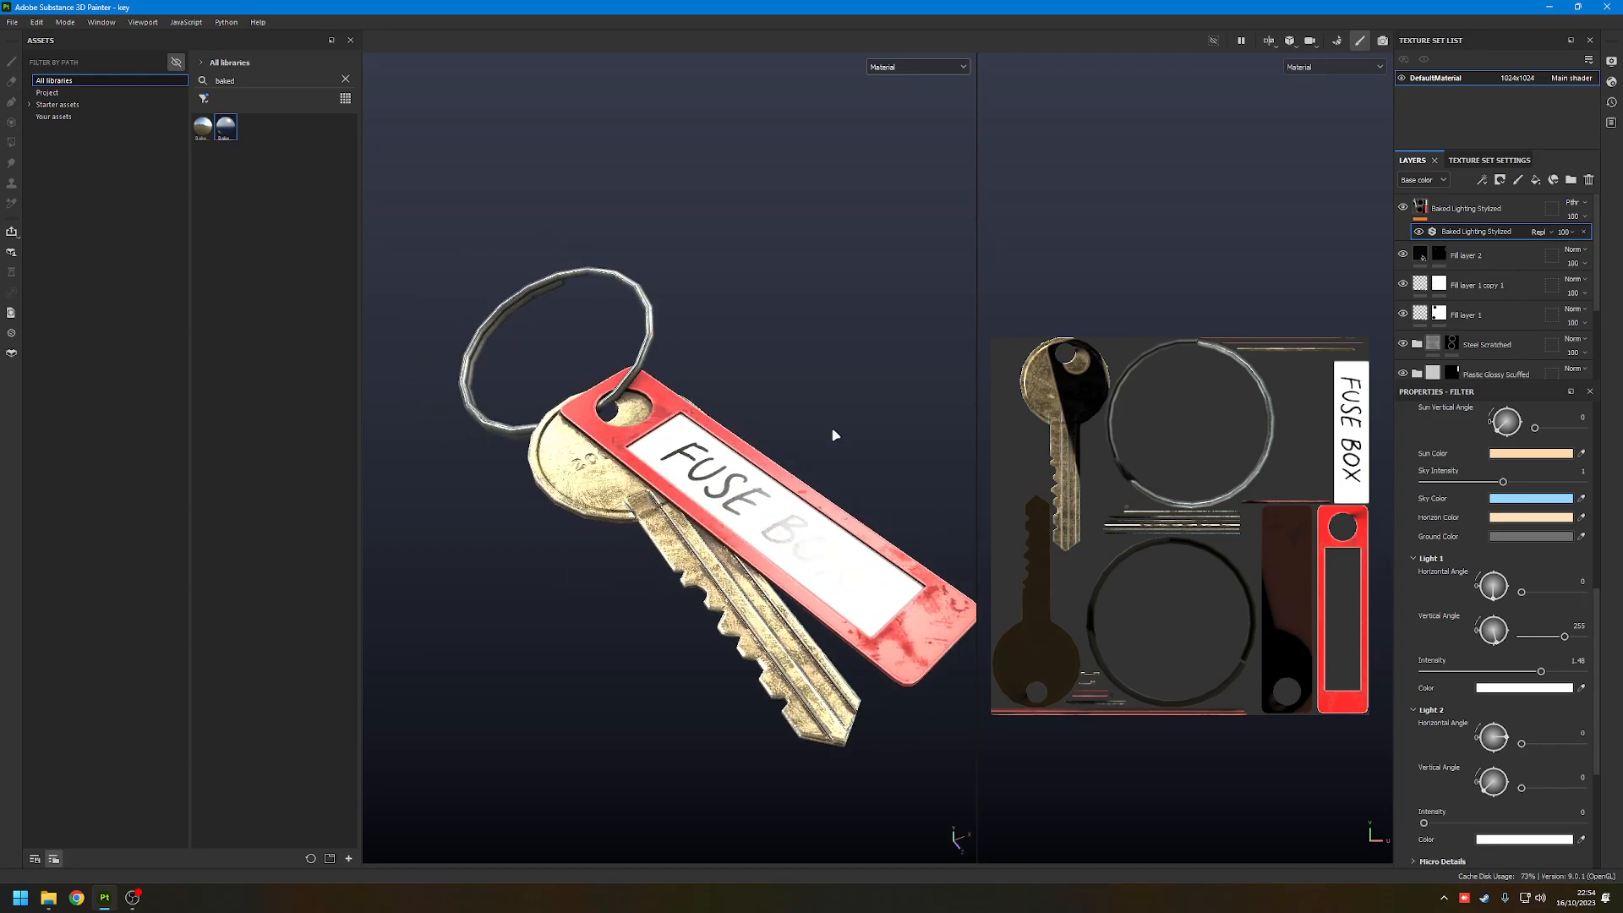
pyautogui.click(1611, 61)
pyautogui.click(1475, 174)
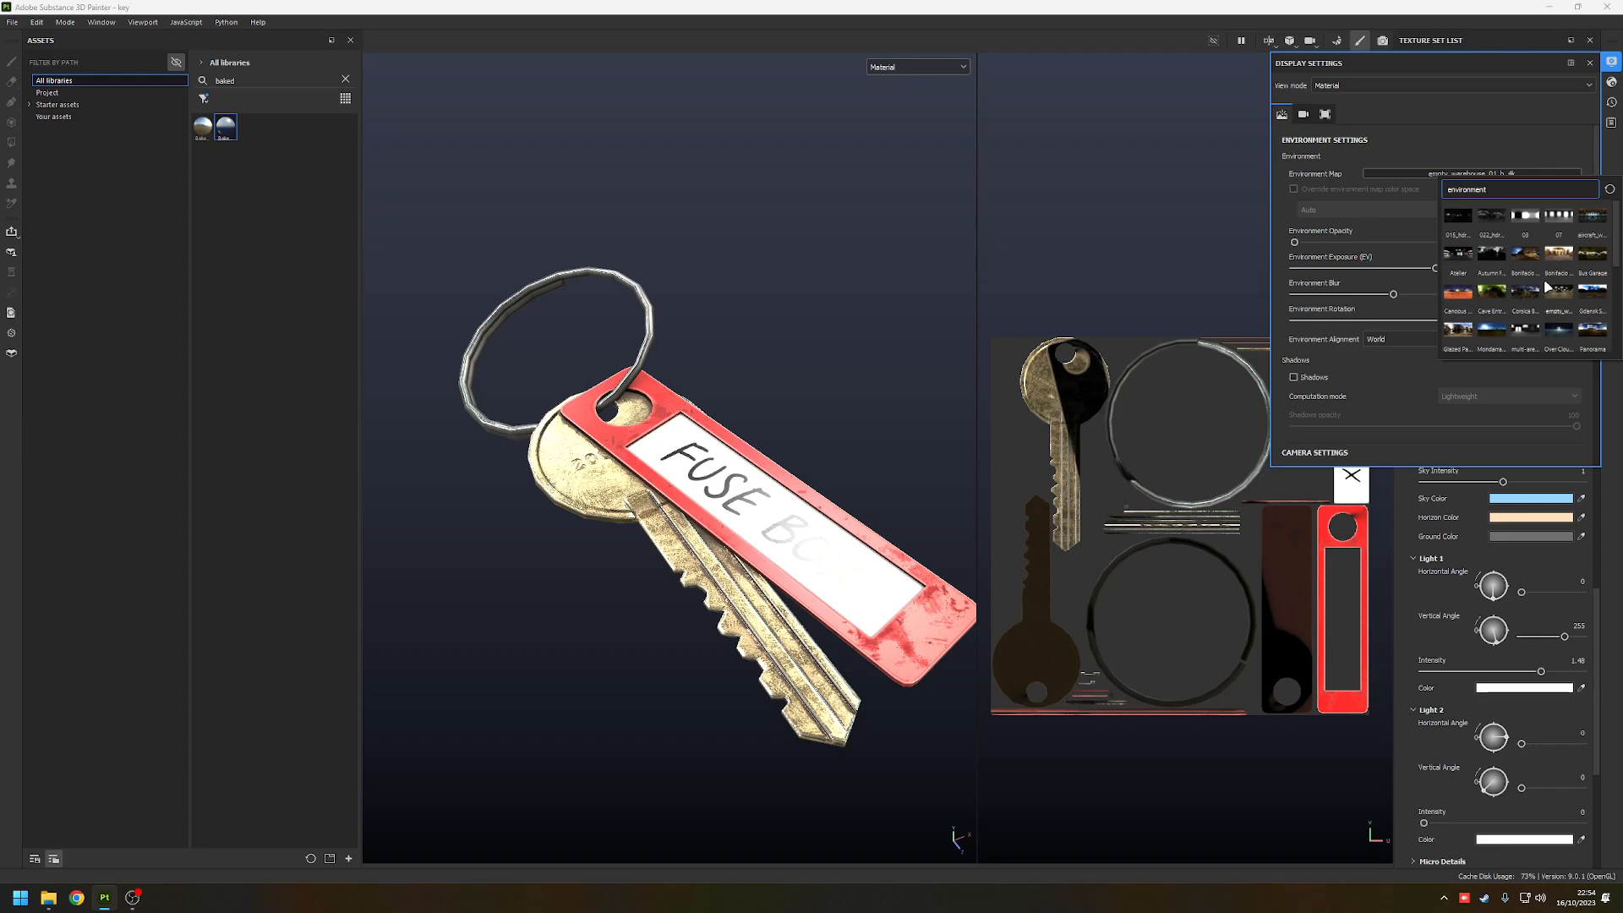
pyautogui.moveTo(1564, 298)
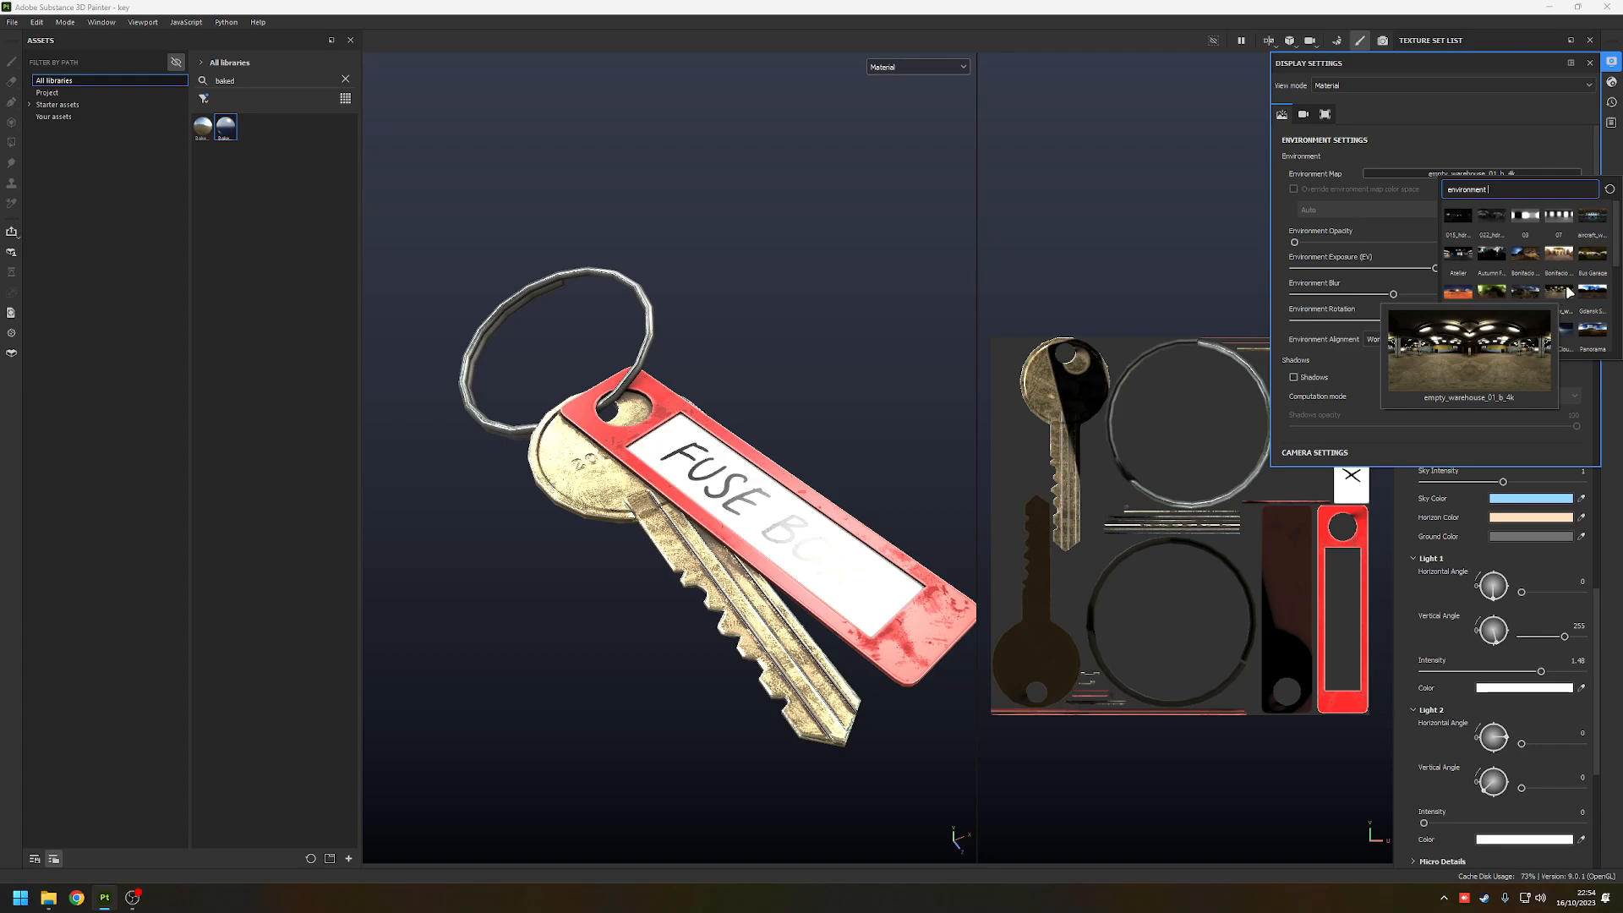
pyautogui.scroll(-5, 1563, 300)
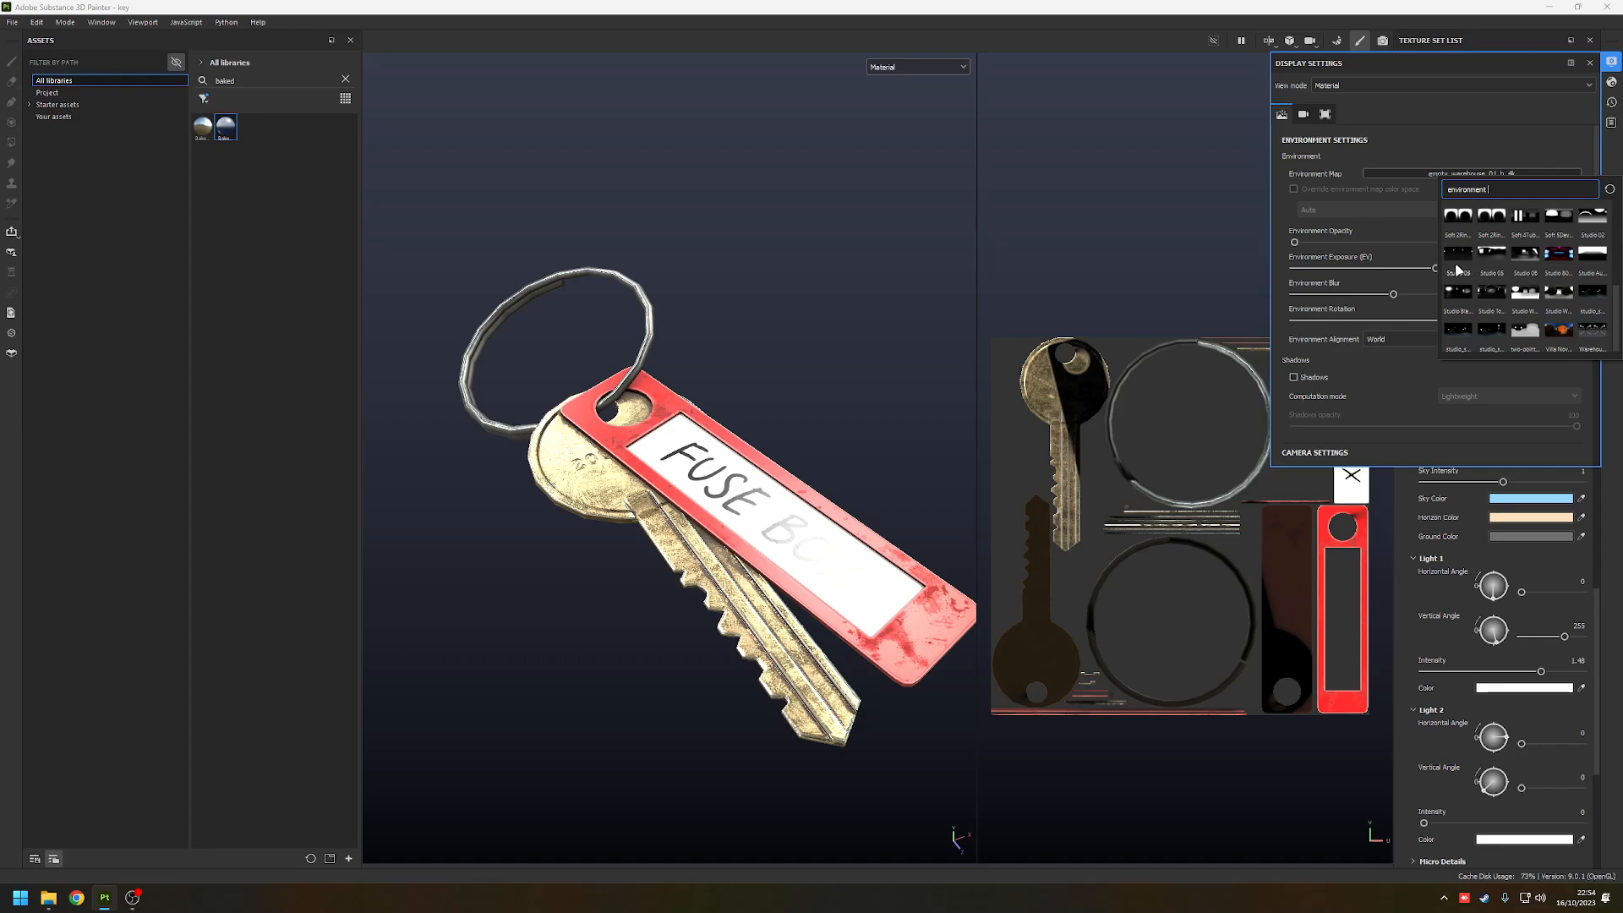
pyautogui.moveTo(1457, 263)
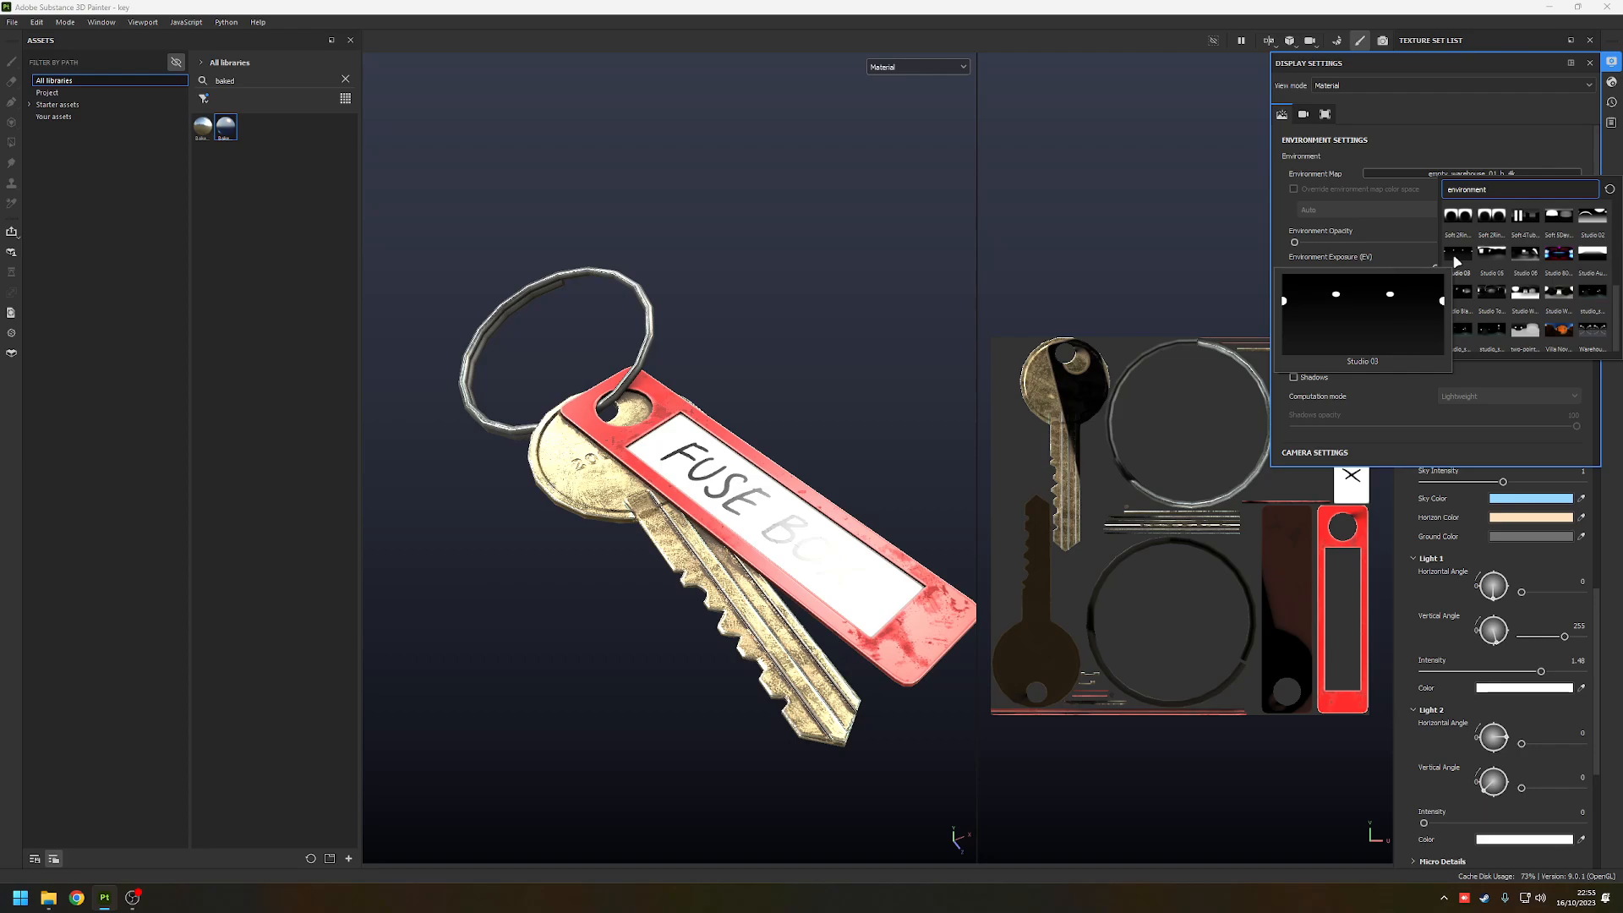
pyautogui.scroll(5, 1513, 271)
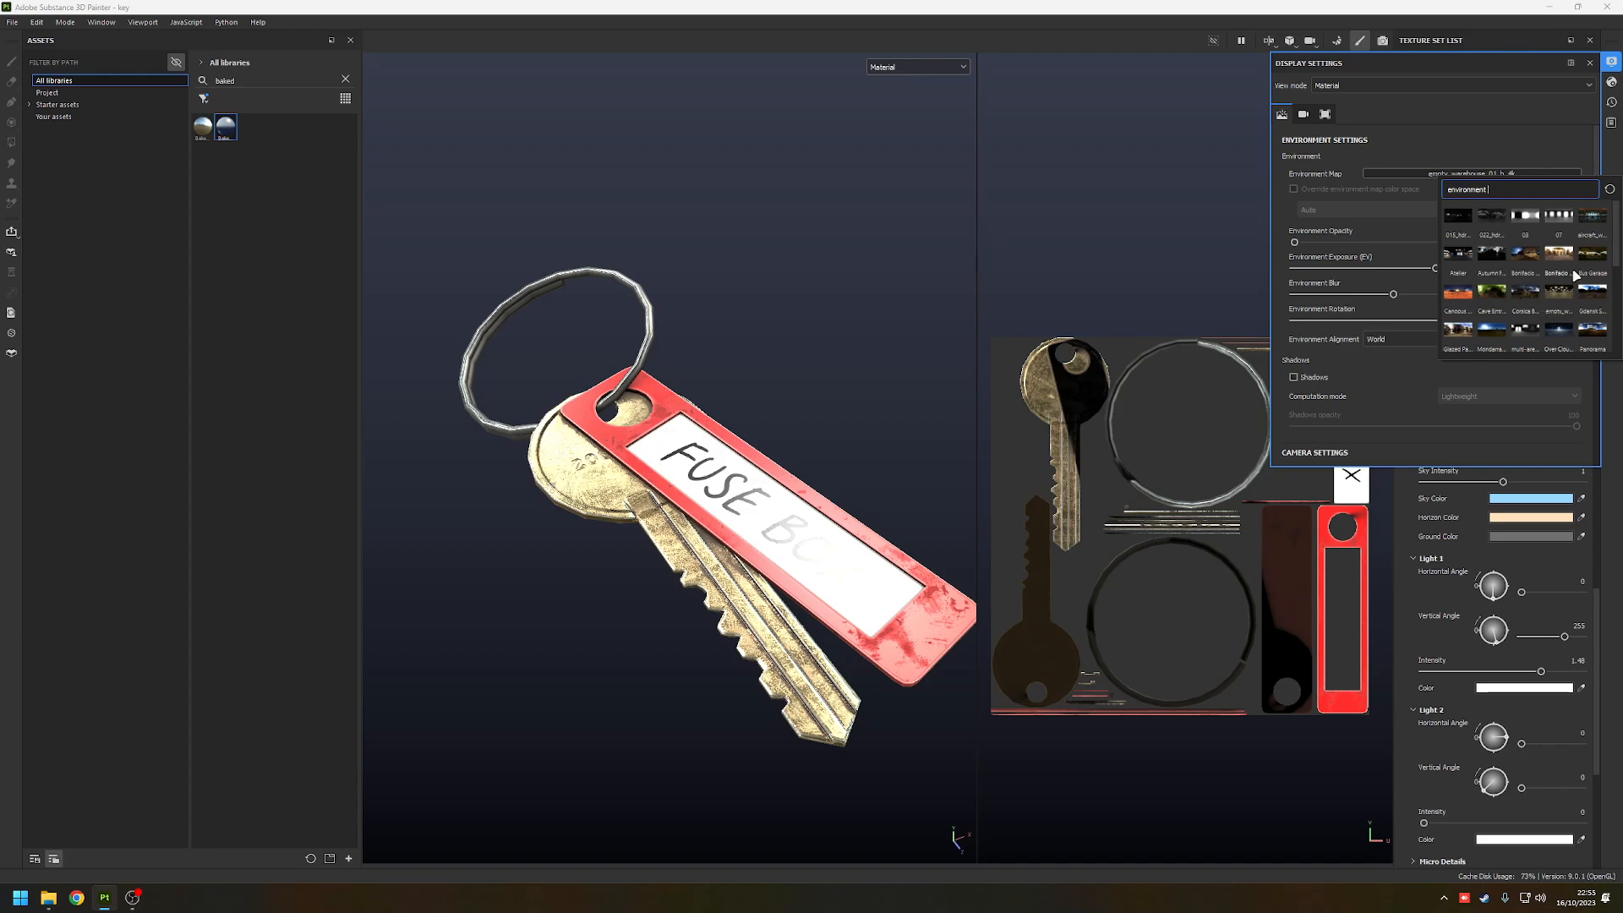
pyautogui.scroll(-5, 1559, 287)
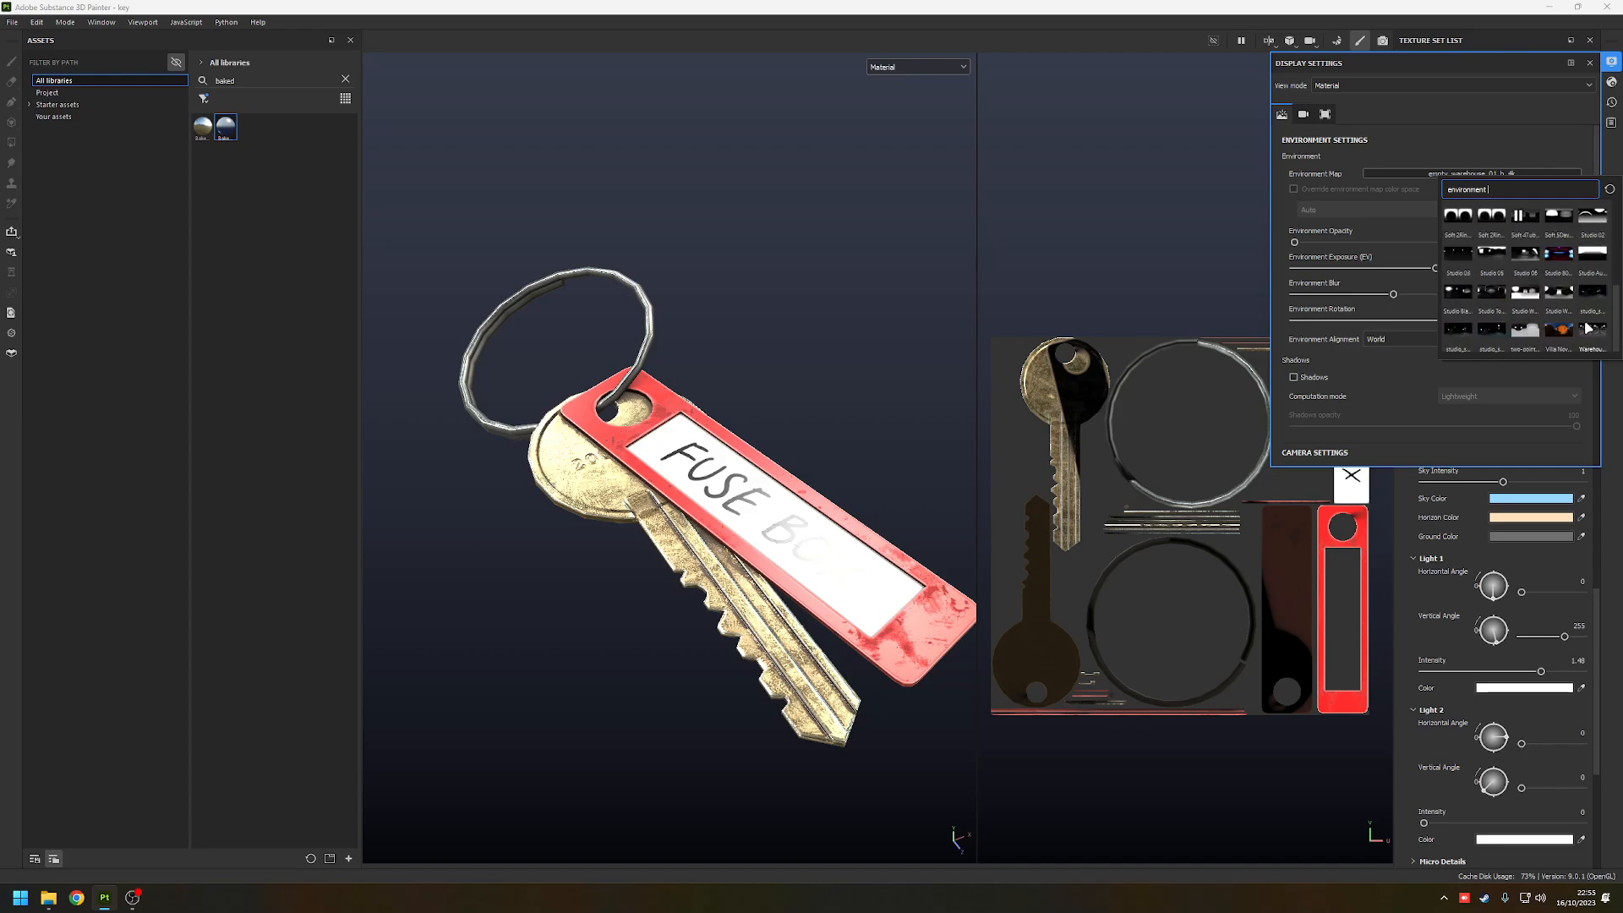
pyautogui.click(1593, 252)
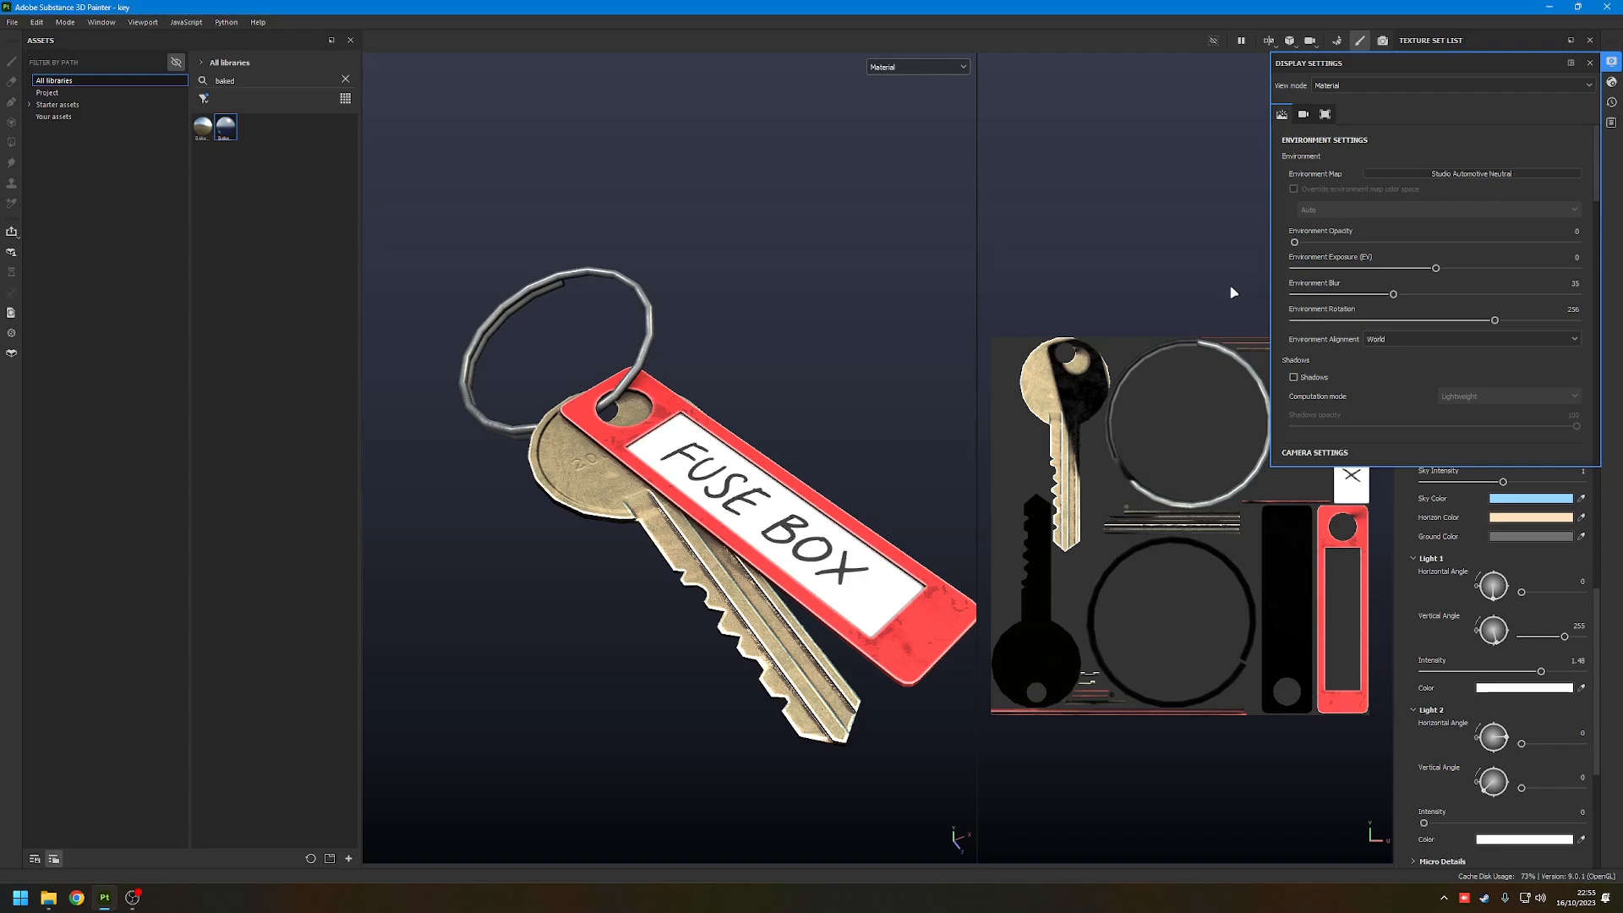
pyautogui.click(1612, 62)
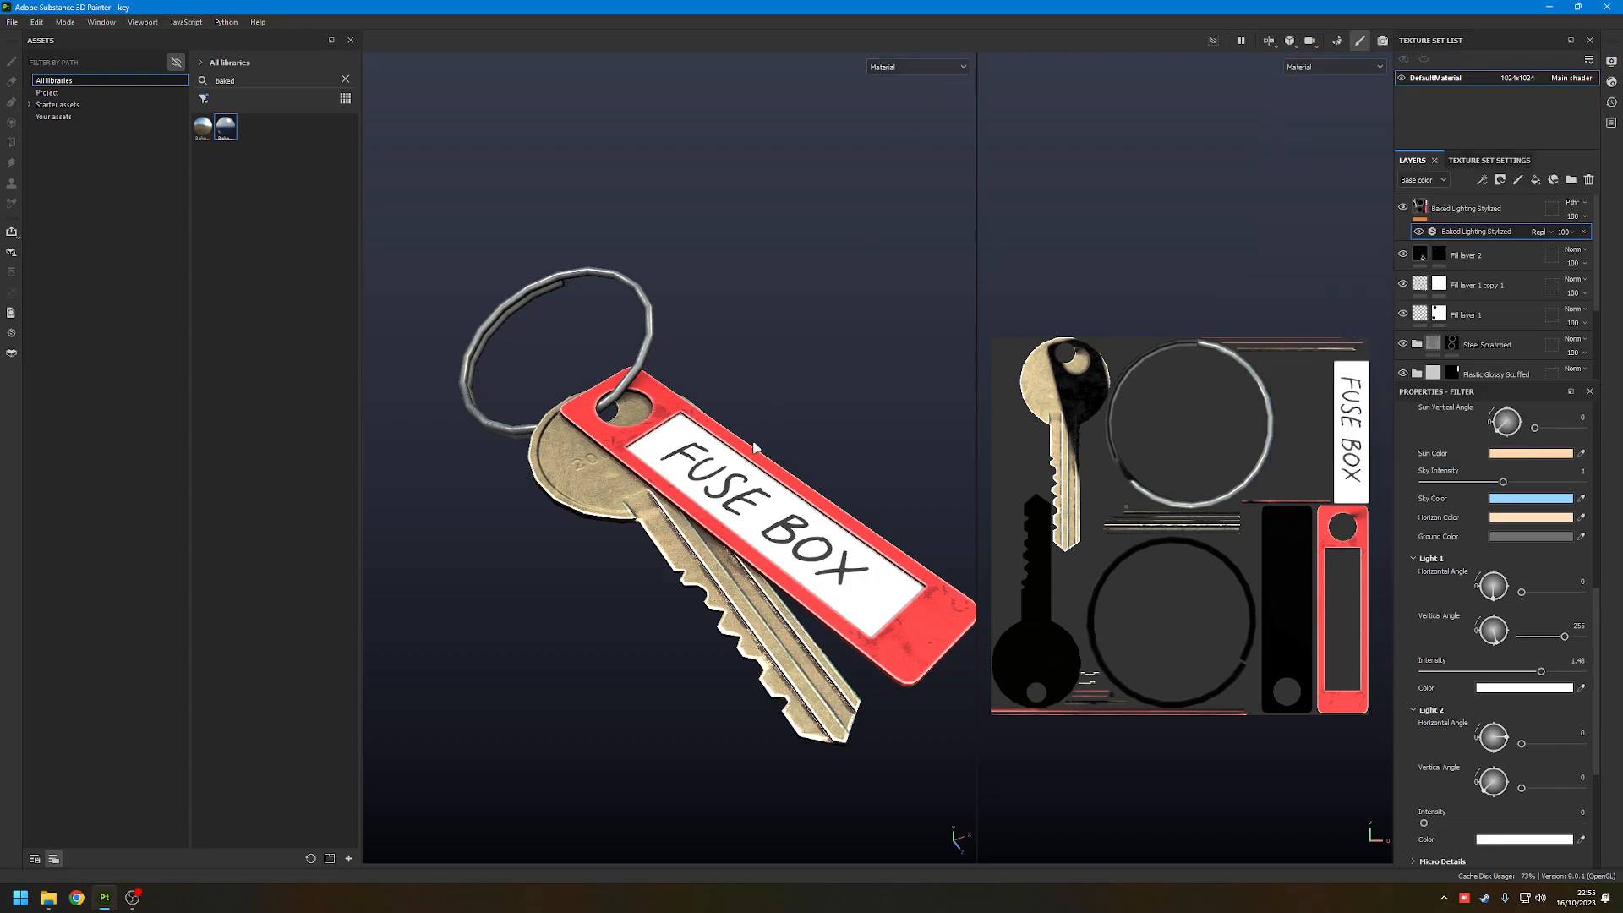
pyautogui.keyDown('alt'); pyautogui.moveTo(780, 415); pyautogui.dragTo(821, 378); pyautogui.keyUp('alt')
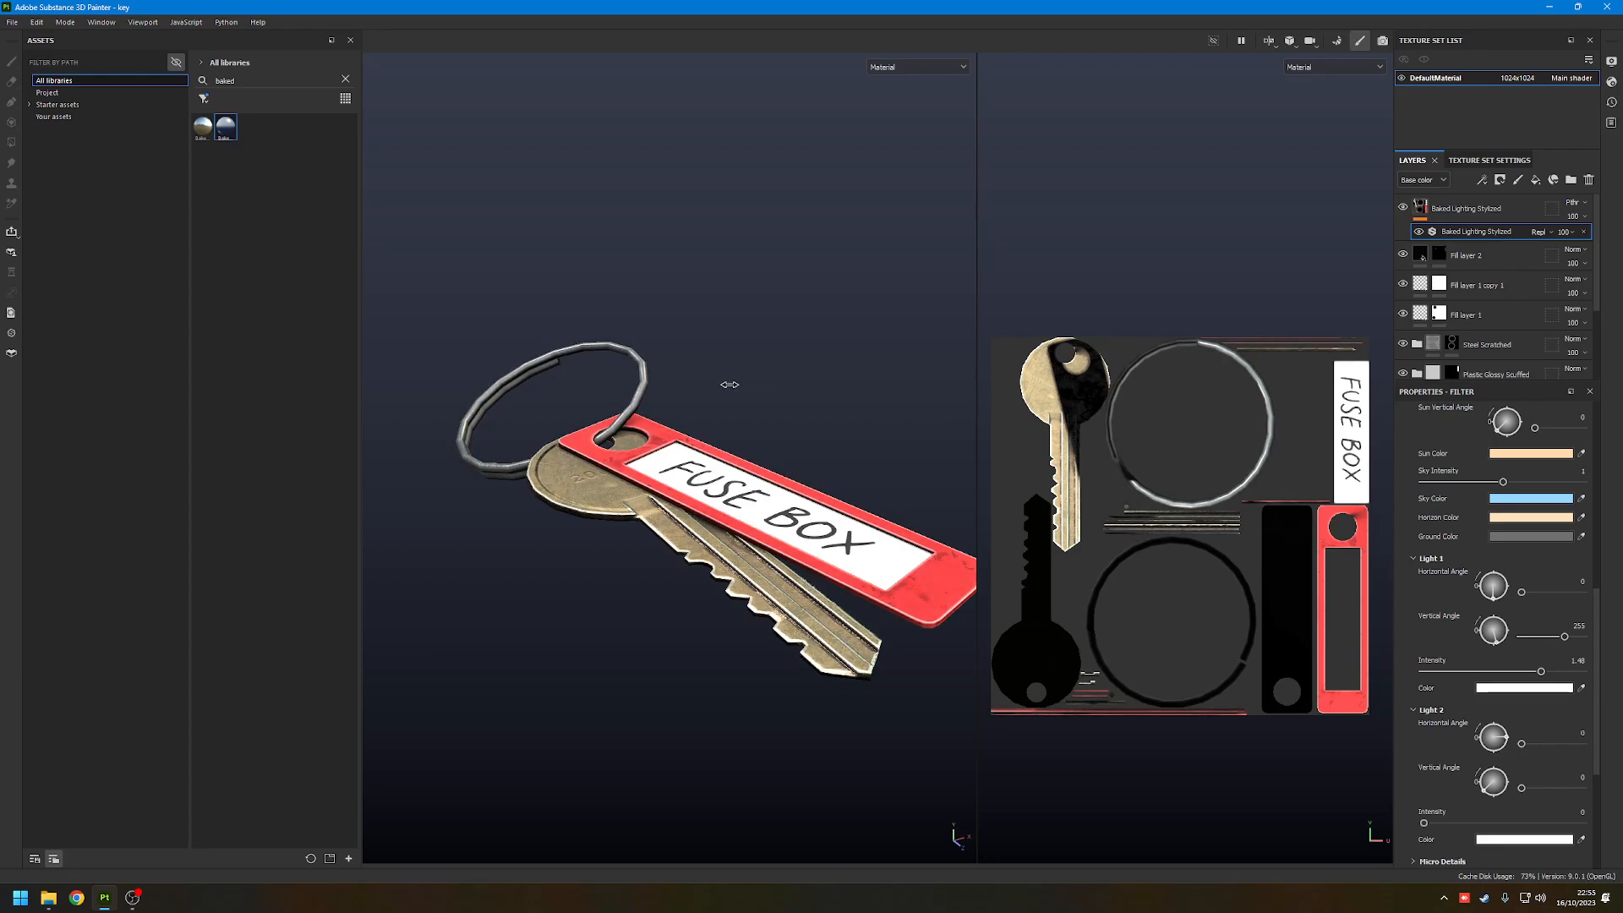
# - Try the multi-area light environment map with its rotation at about 184
pyautogui.click(1611, 62)
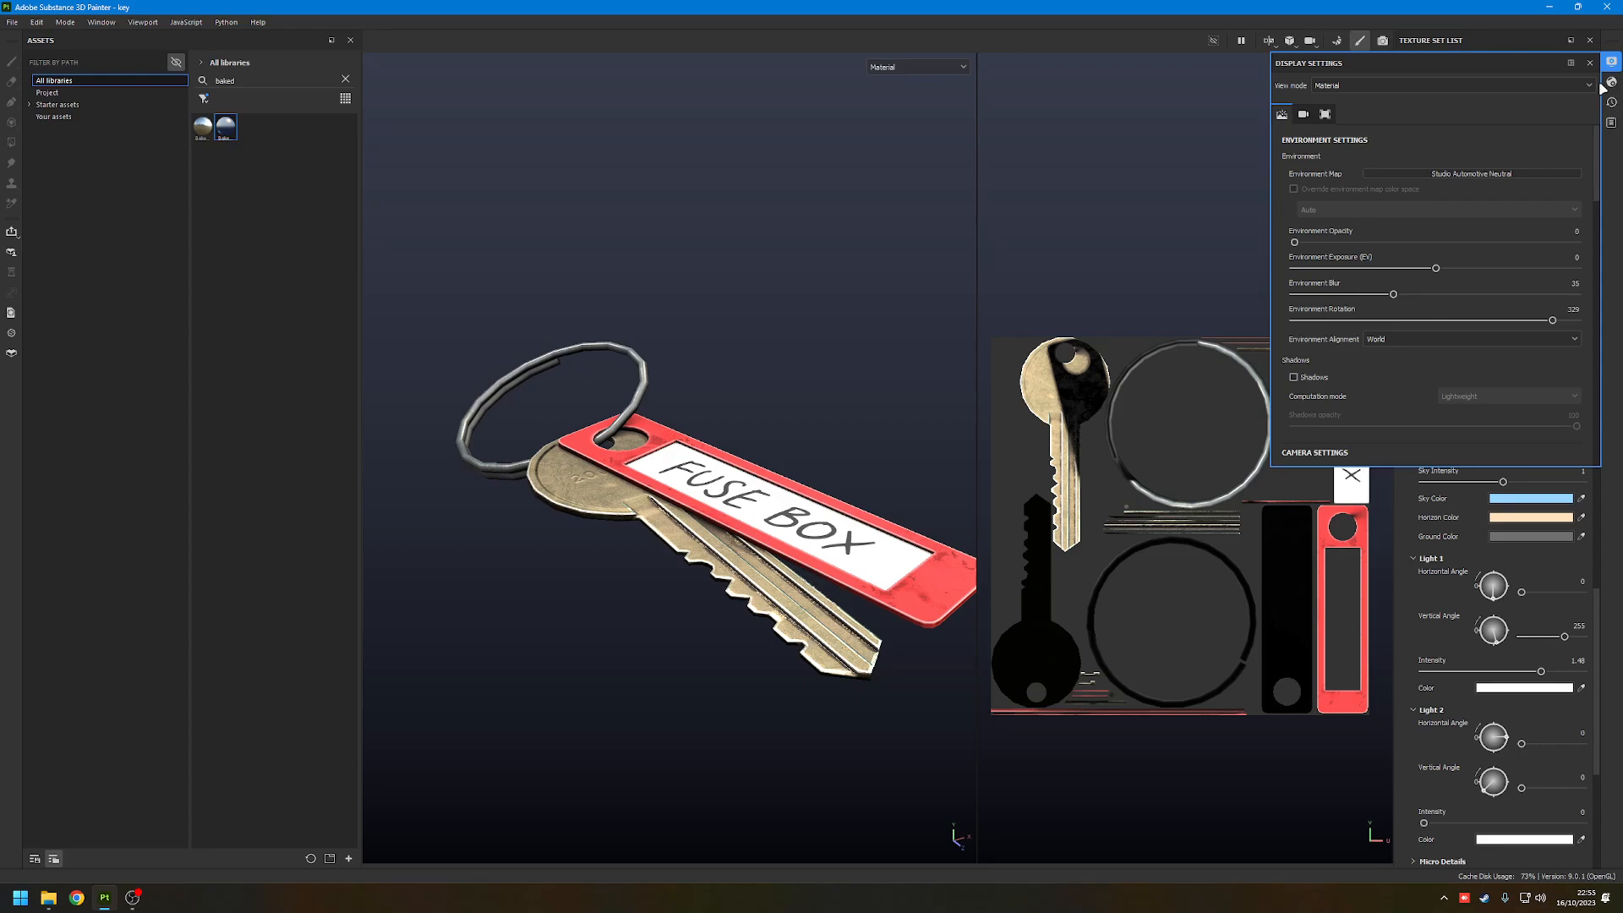
pyautogui.click(1510, 174)
pyautogui.scroll(-10, 1559, 273)
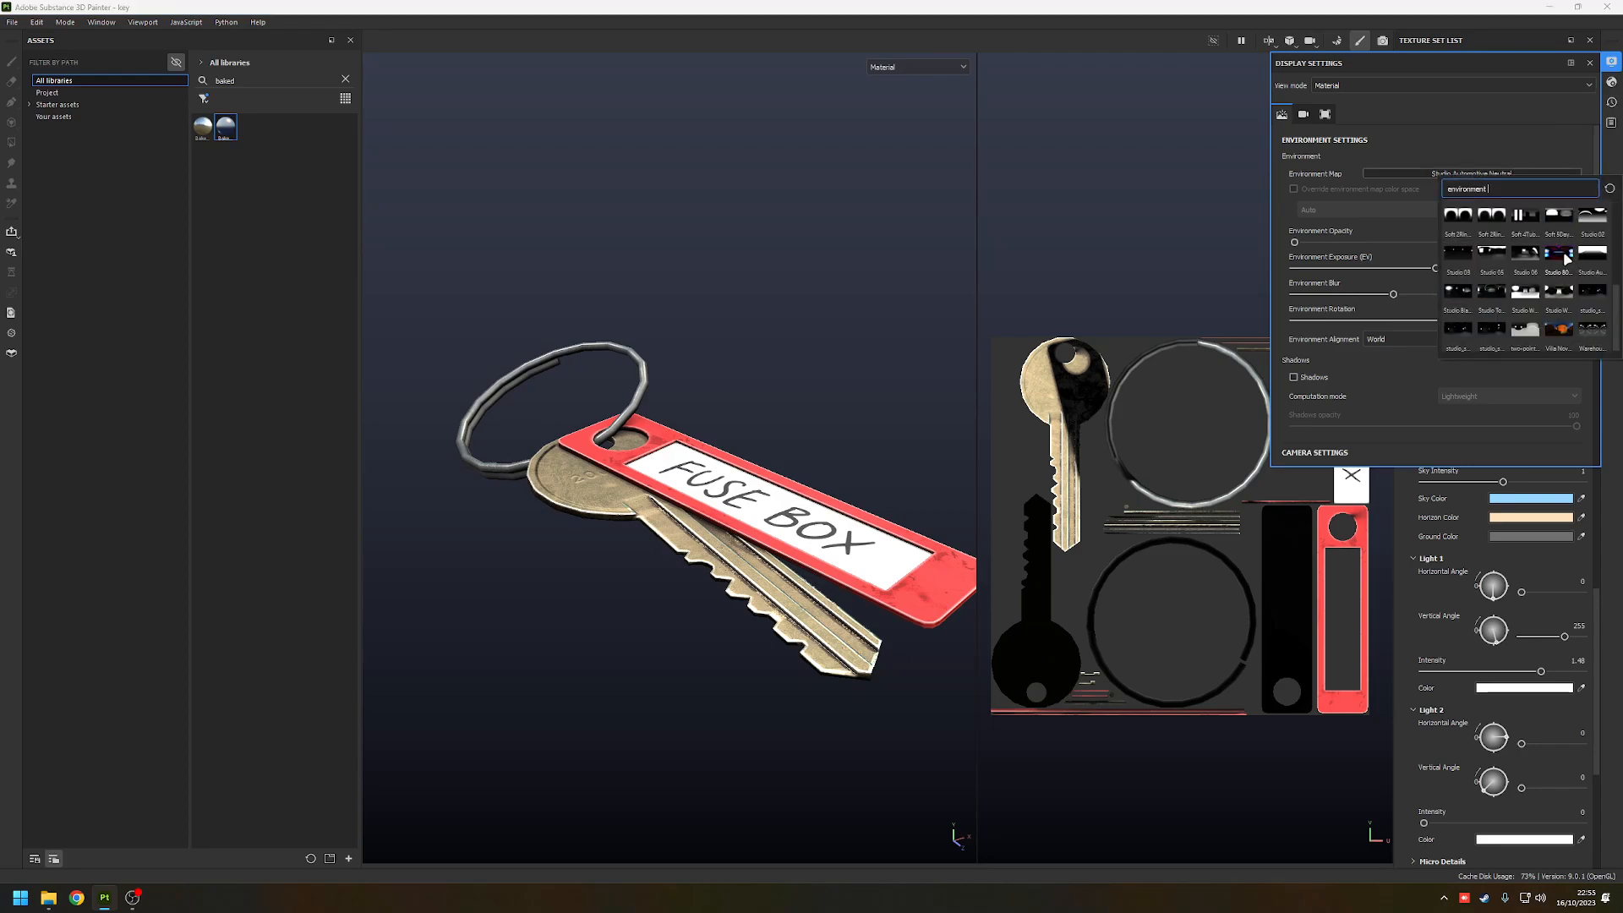
pyautogui.moveTo(1597, 263)
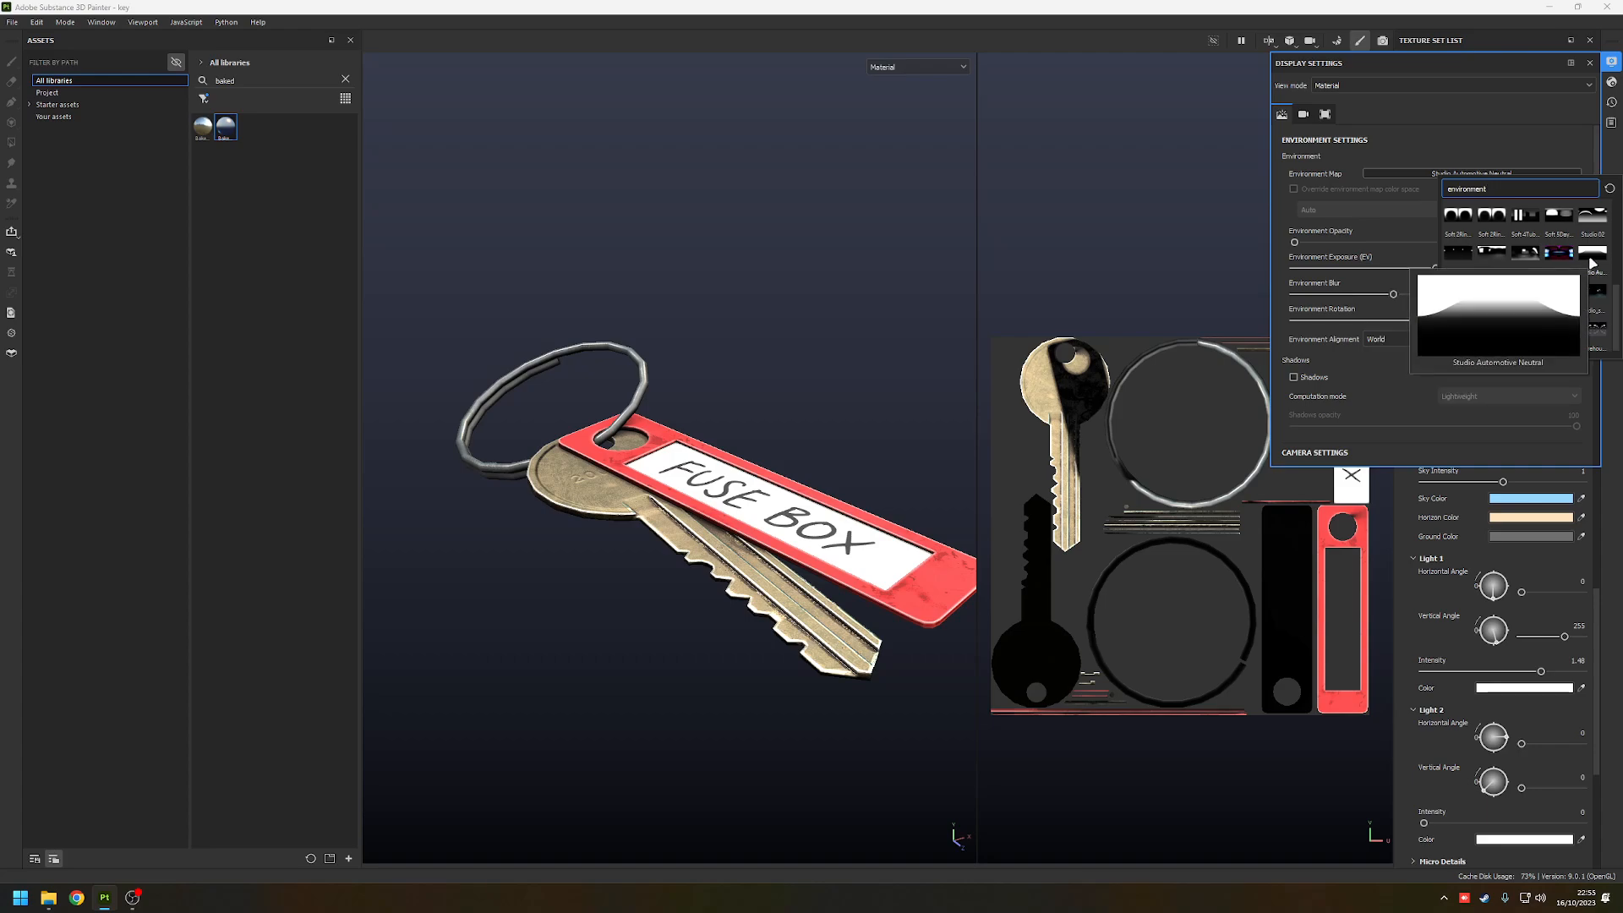
pyautogui.scroll(3, 1582, 260)
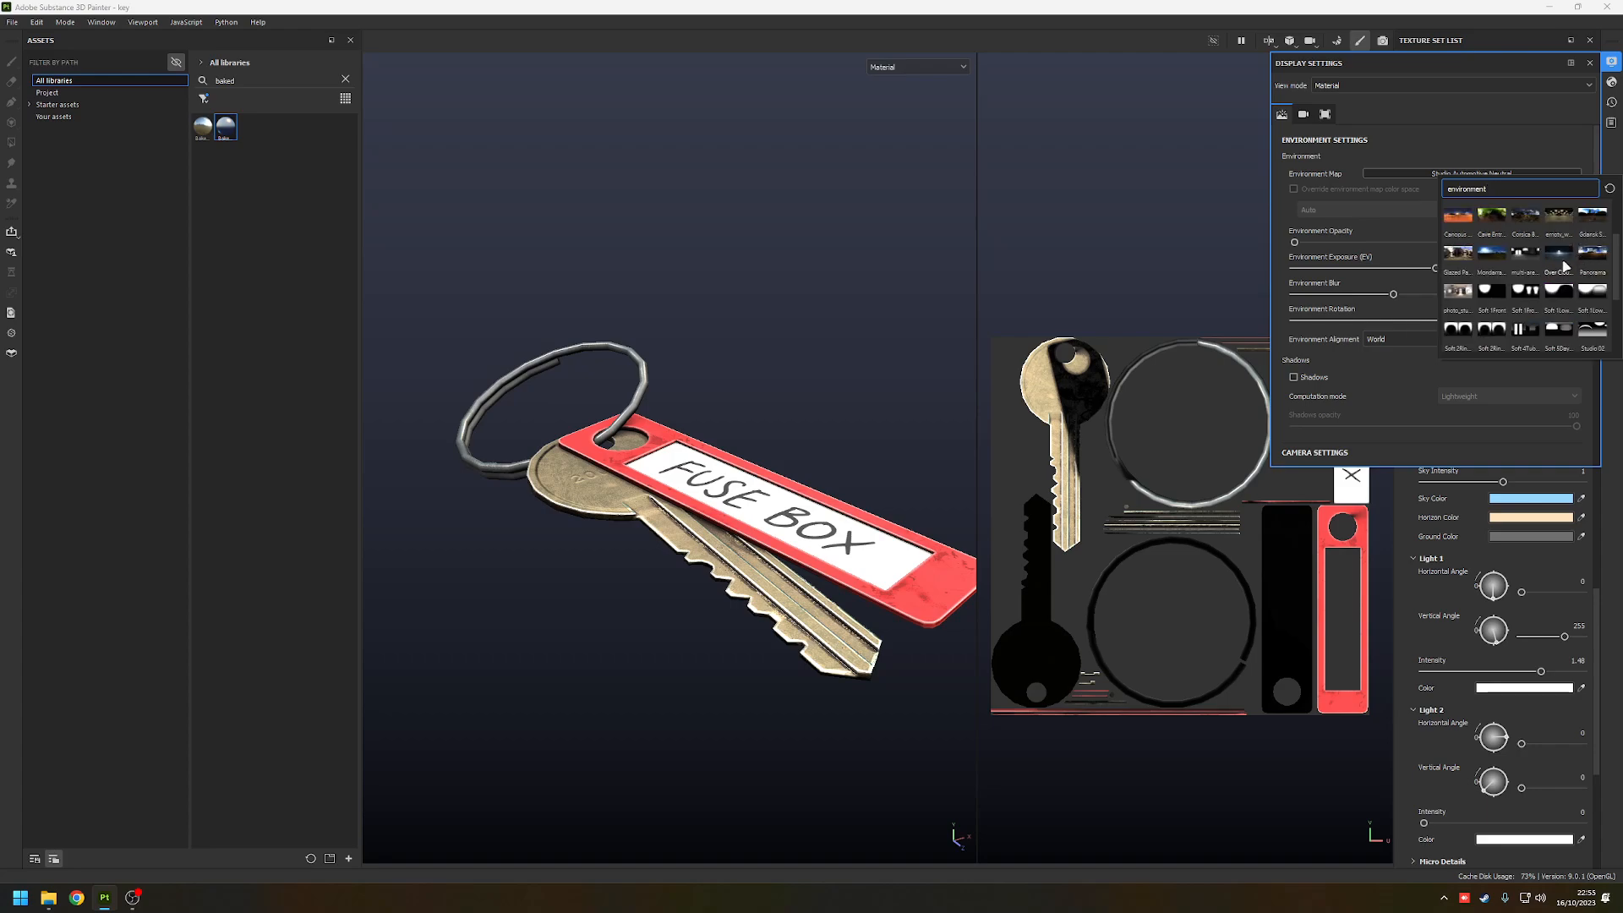
pyautogui.click(1526, 253)
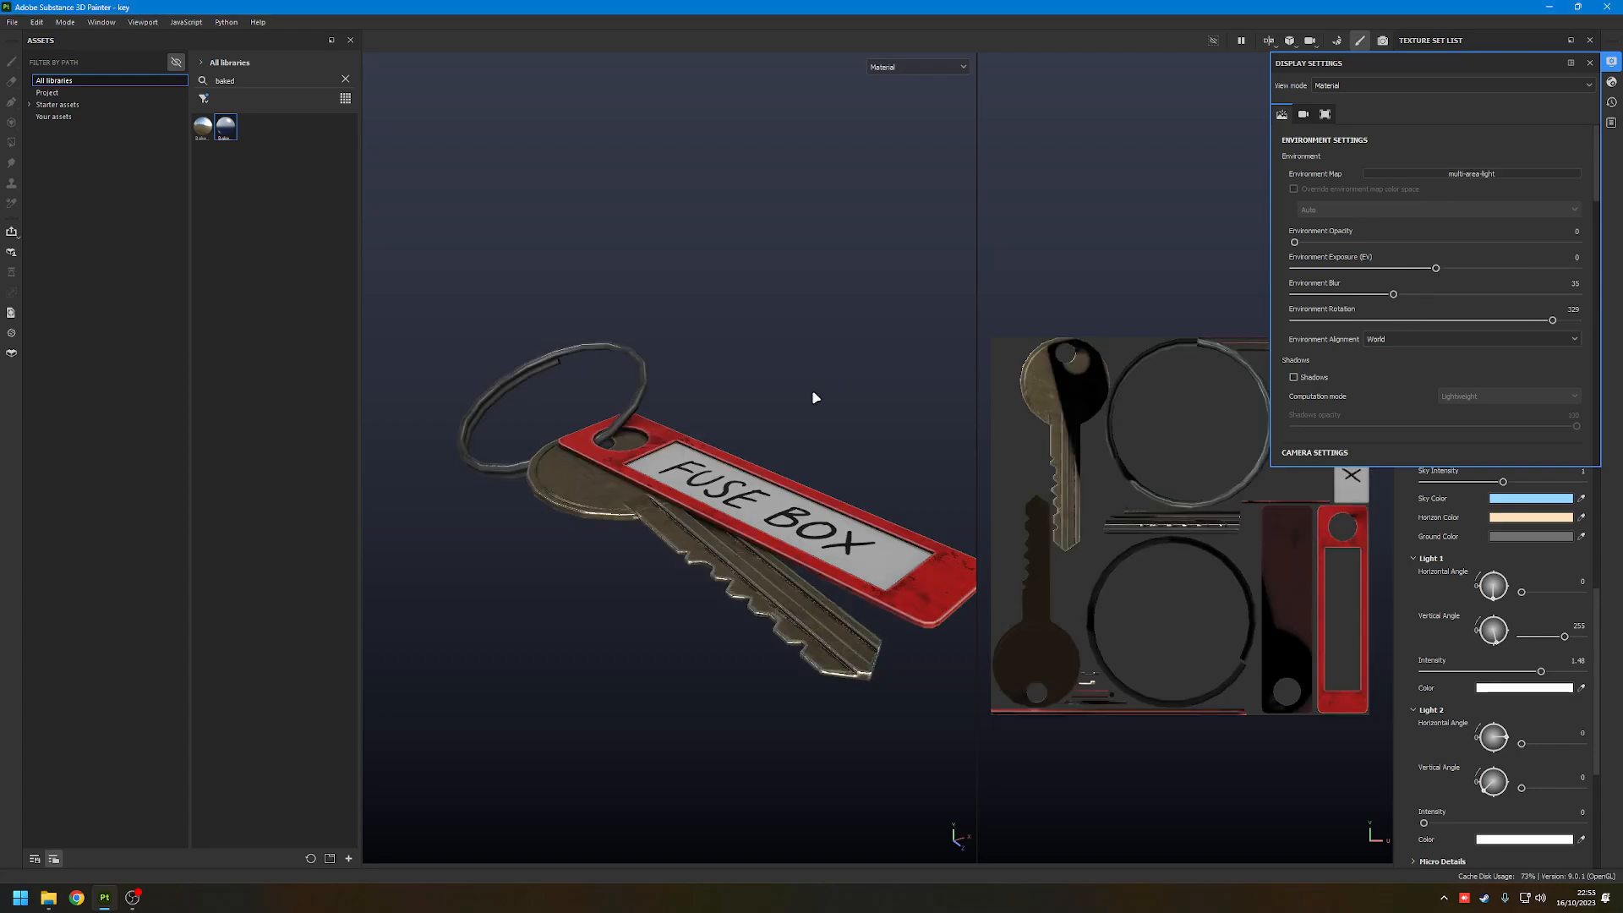
pyautogui.keyDown('shift'); pyautogui.moveTo(812, 407); pyautogui.dragTo(776, 416, button='right'); pyautogui.keyUp('shift')
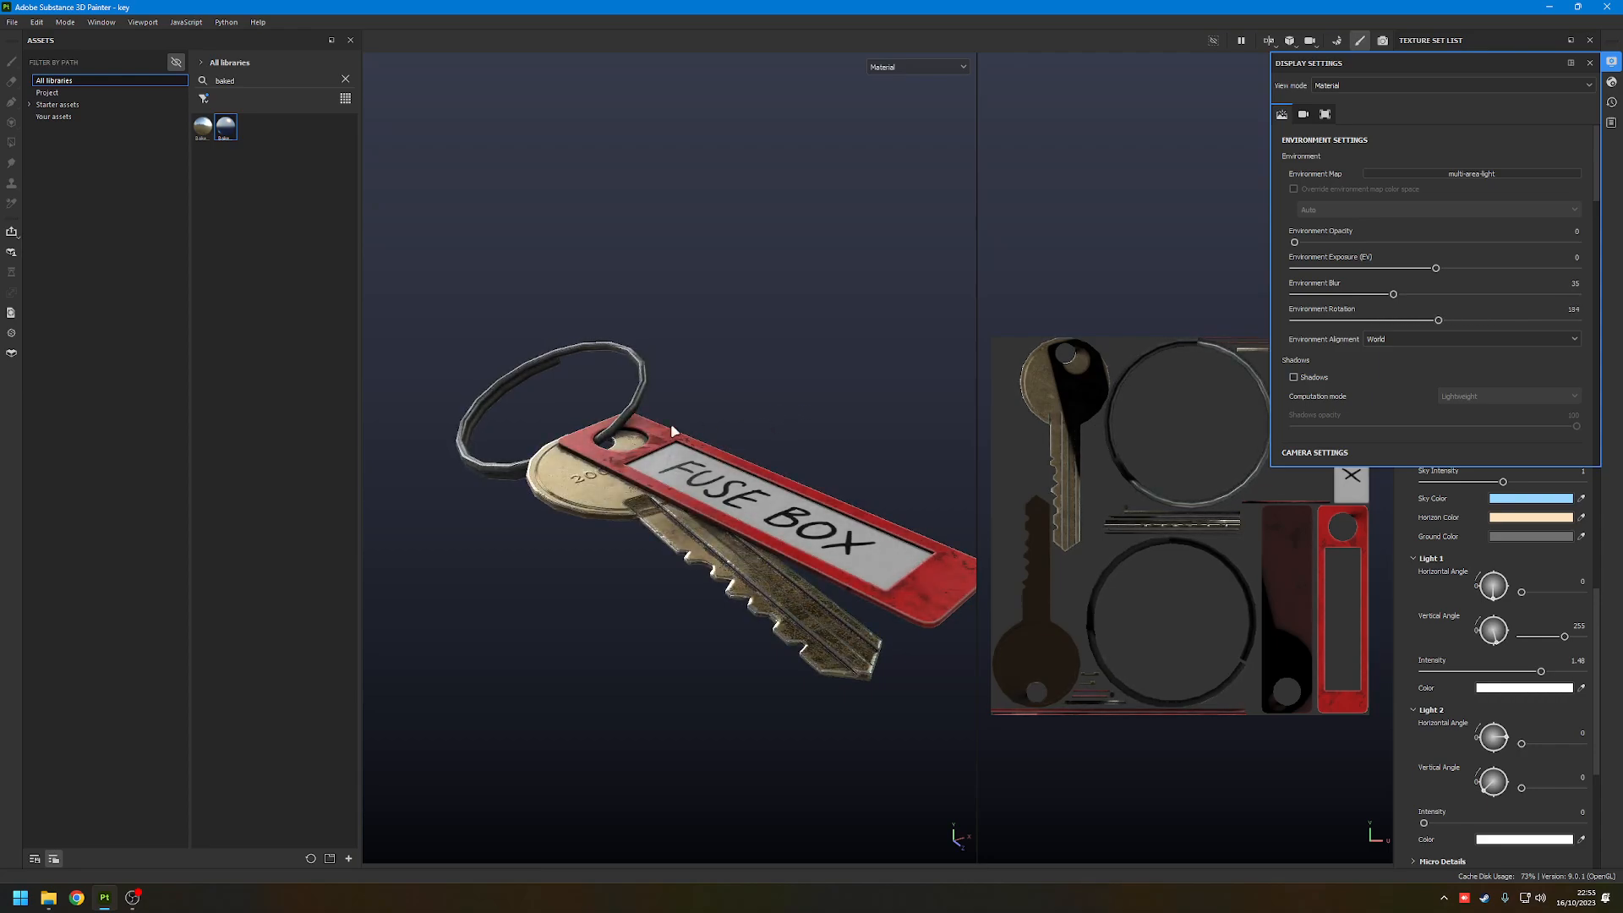
pyautogui.keyDown('alt'); pyautogui.moveTo(766, 497); pyautogui.dragTo(729, 494, button='middle'); pyautogui.keyUp('alt')
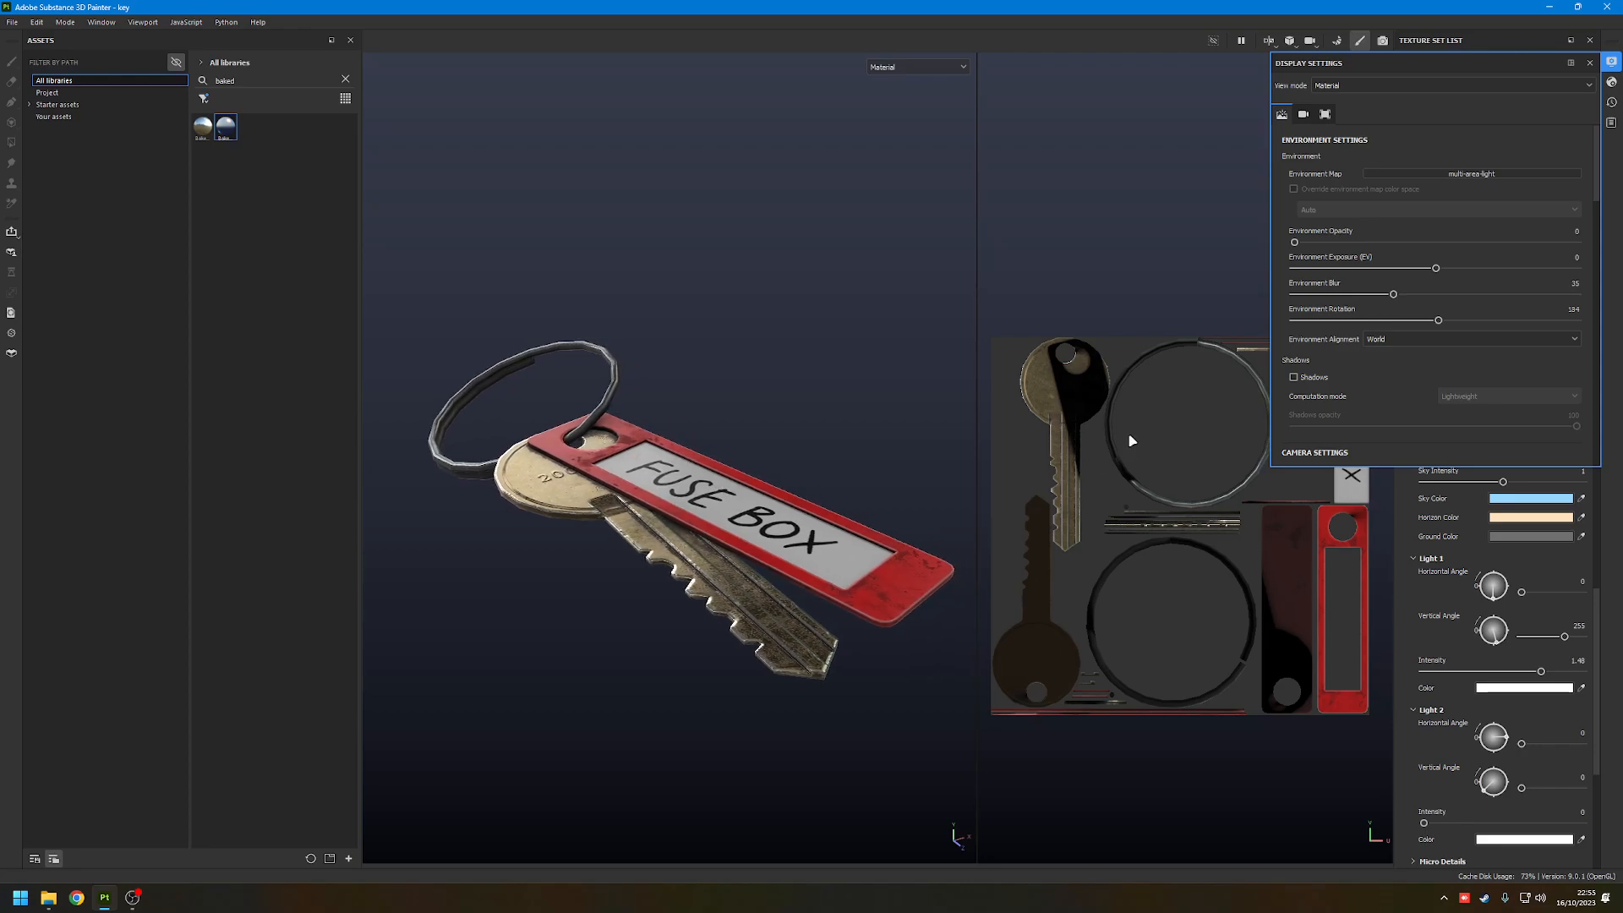
# - Rotate the environment lighting further and compare the key's UV islands with the Ground Color change undone and restored
pyautogui.keyDown('alt'); pyautogui.moveTo(1145, 450); pyautogui.dragTo(1117, 445, button='middle'); pyautogui.keyUp('alt')
pyautogui.scroll(5, 1055, 398)
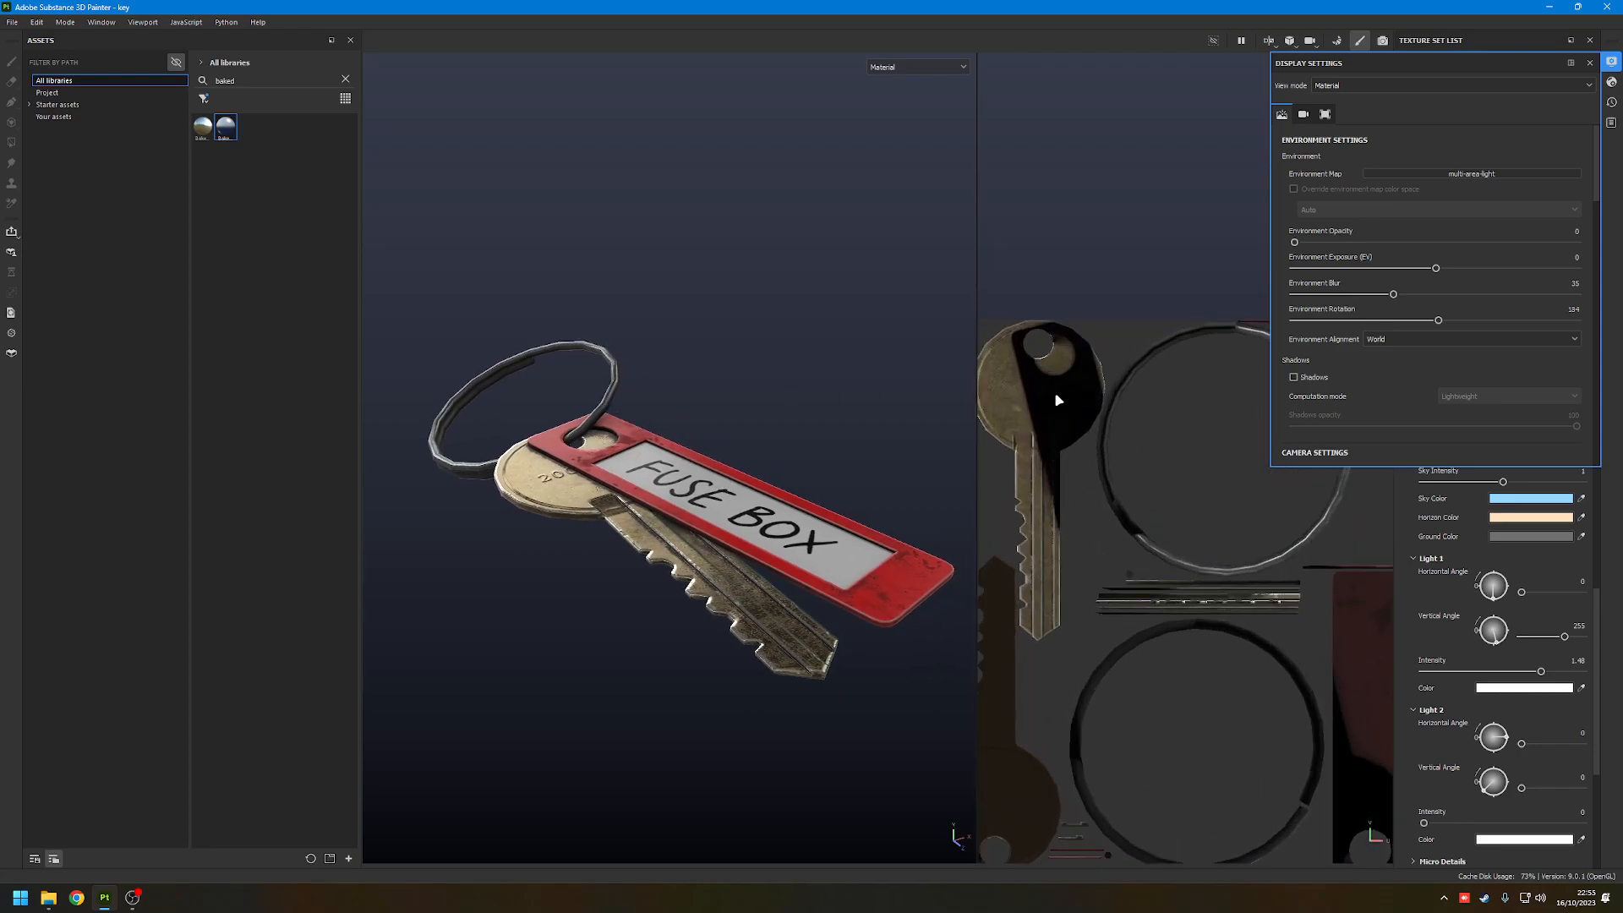
pyautogui.keyDown('alt'); pyautogui.moveTo(1052, 398); pyautogui.dragTo(1118, 388, button='middle'); pyautogui.keyUp('alt')
pyautogui.keyDown('shift'); pyautogui.moveTo(678, 326); pyautogui.dragTo(504, 346, button='right'); pyautogui.keyUp('shift')
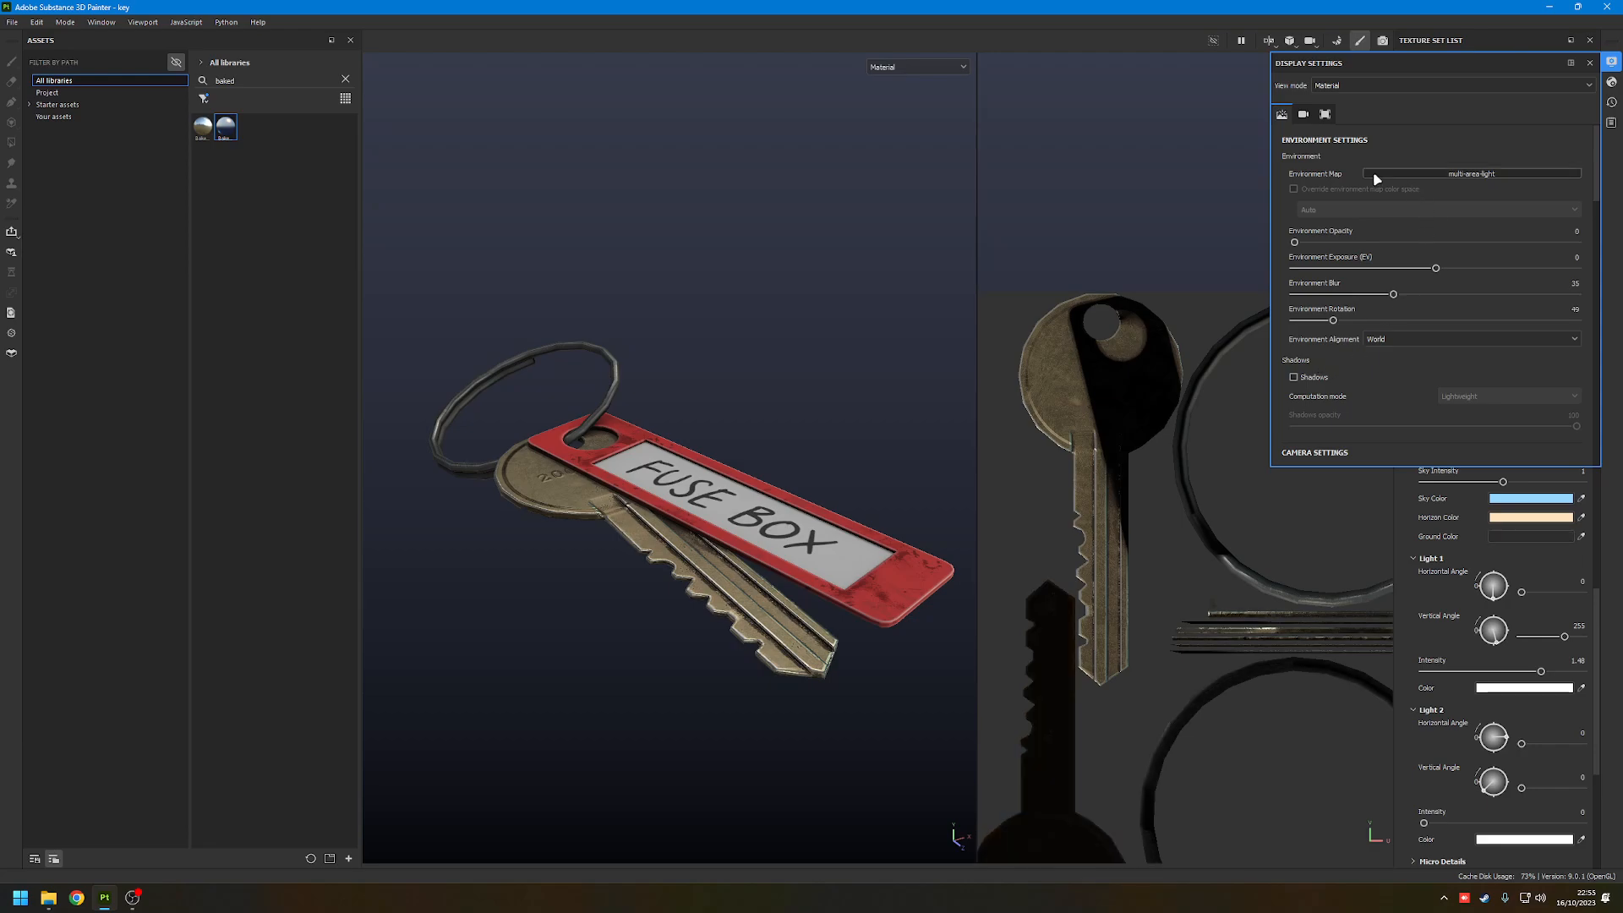
pyautogui.click(36, 22)
pyautogui.press('Escape')
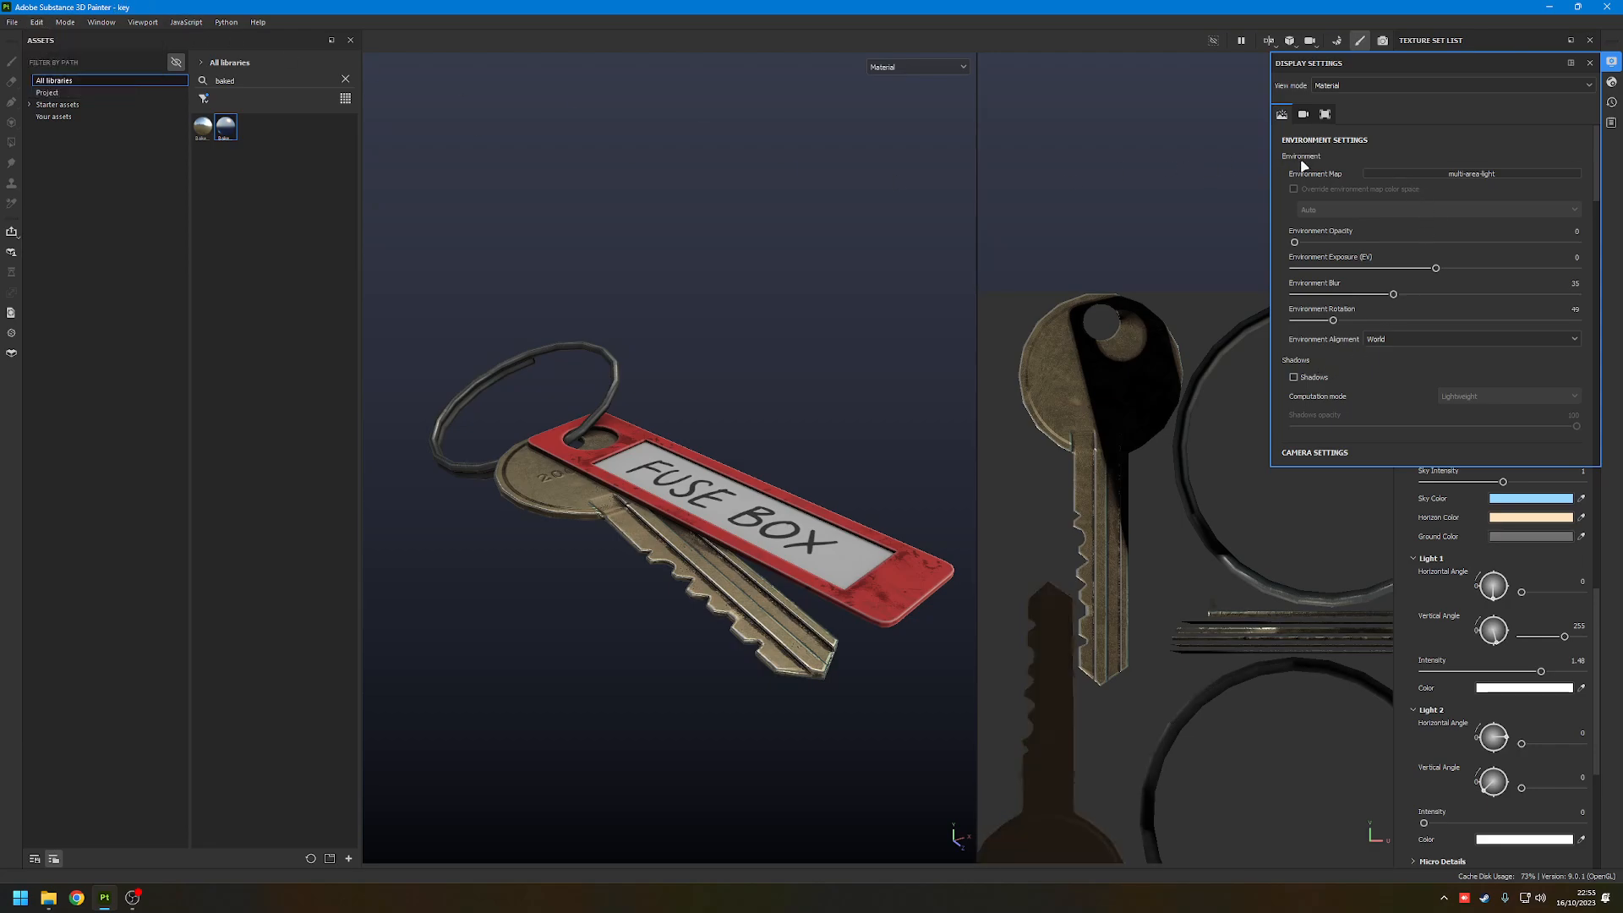
# - Set the environment map to 07 and rotate the environment lighting to about 90
pyautogui.click(1472, 173)
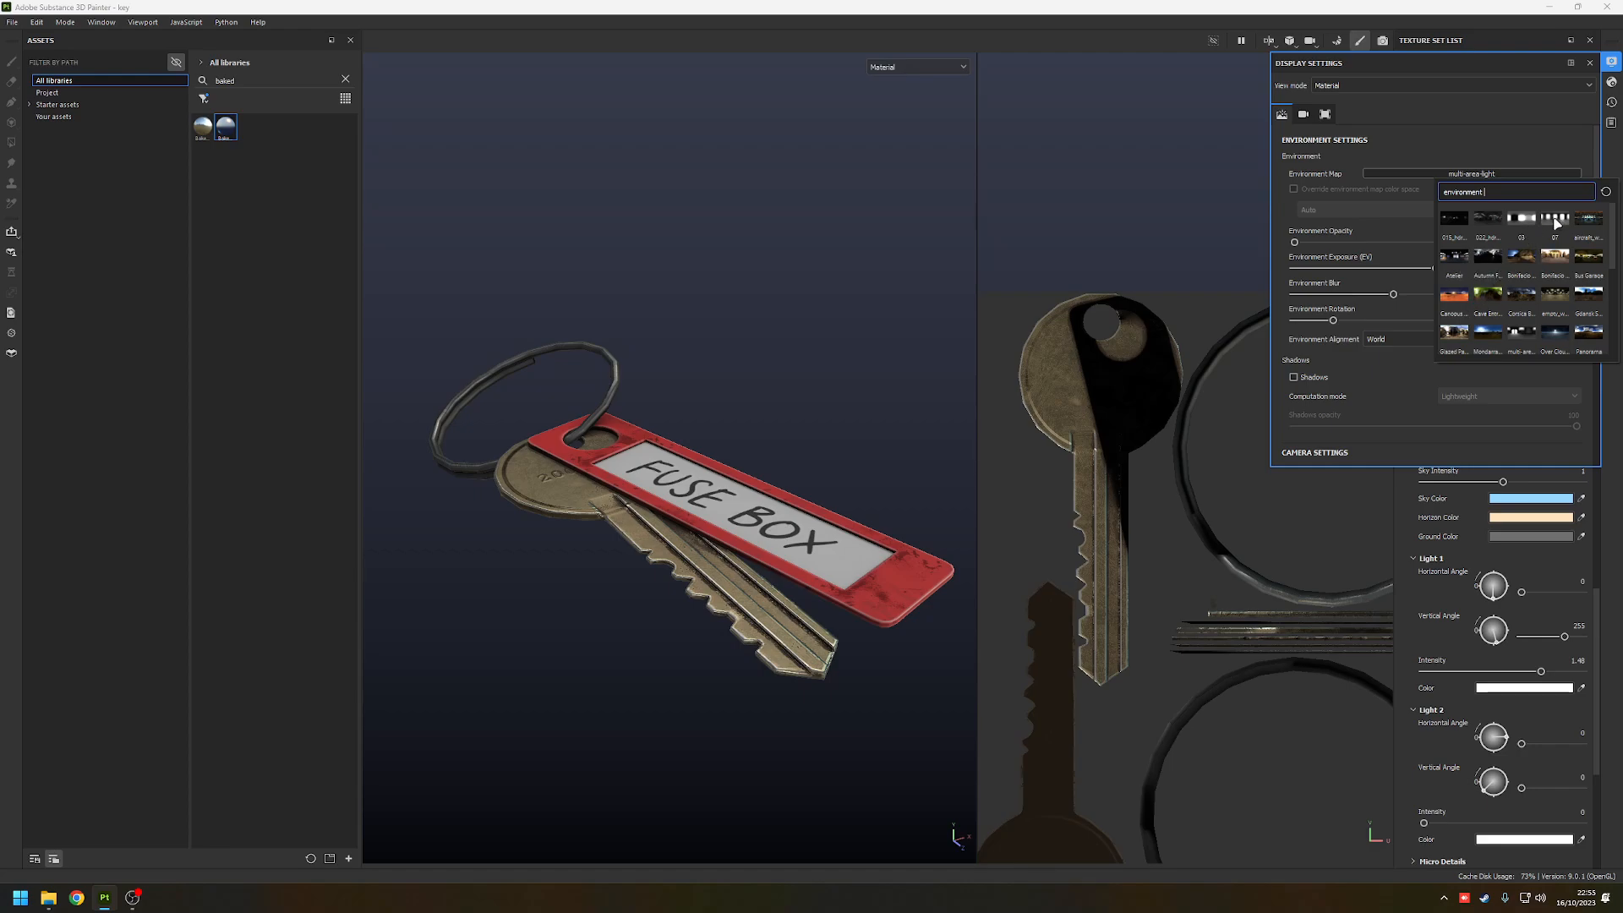
pyautogui.moveTo(1556, 224)
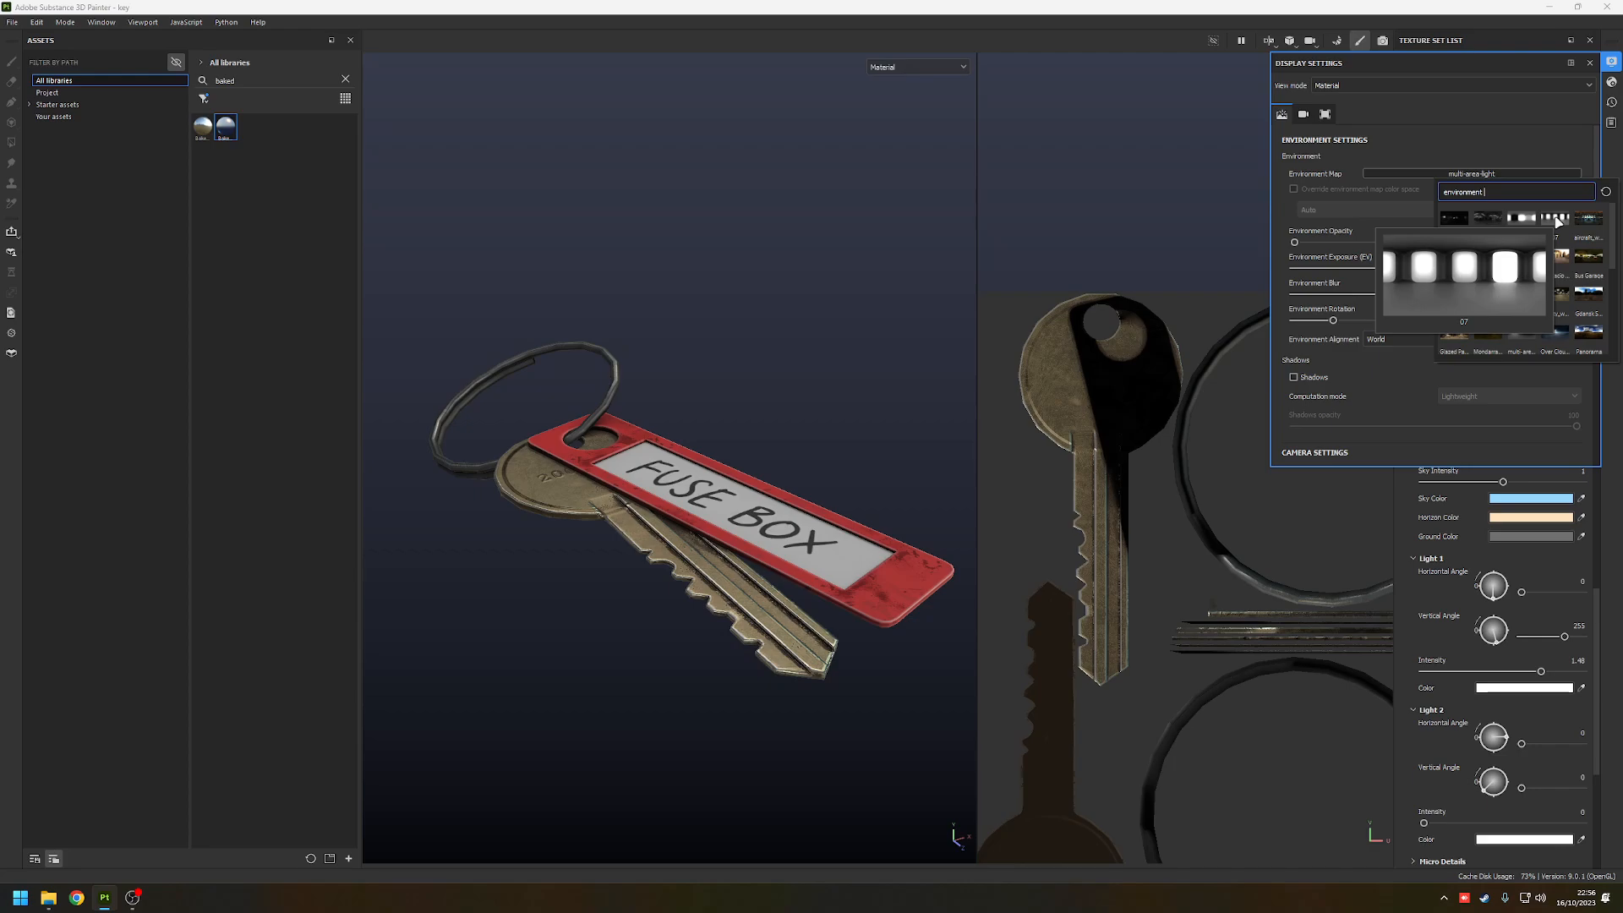
pyautogui.keyDown('alt'); pyautogui.moveTo(747, 304); pyautogui.dragTo(872, 534); pyautogui.keyUp('alt')
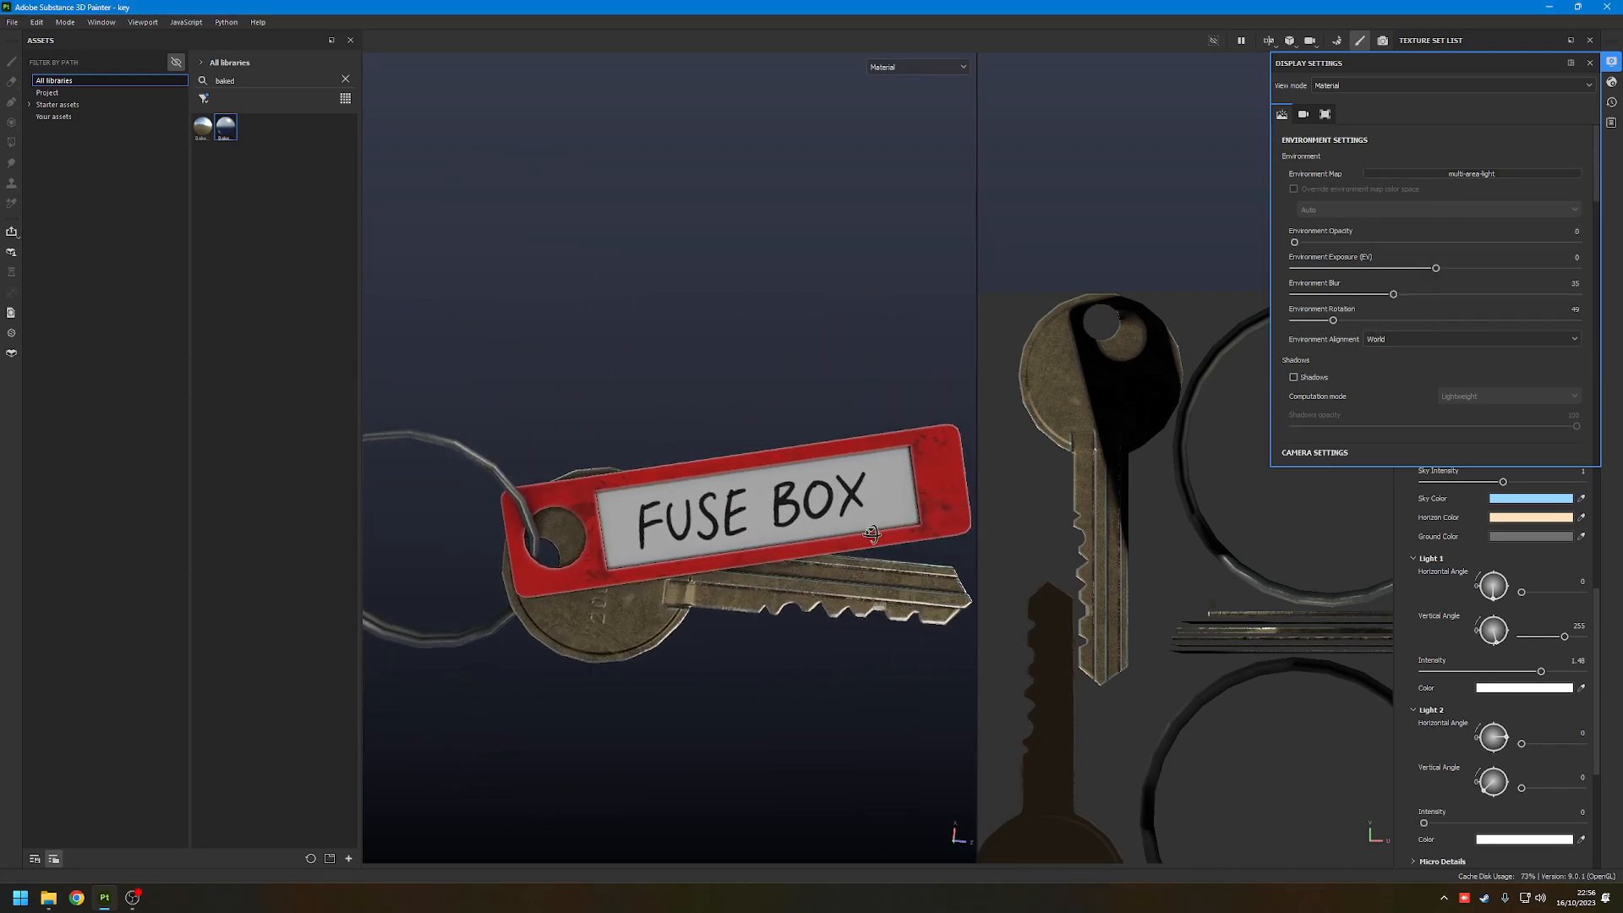
pyautogui.keyDown('alt'); pyautogui.moveTo(854, 328); pyautogui.dragTo(663, 271); pyautogui.keyUp('alt')
pyautogui.click(1512, 175)
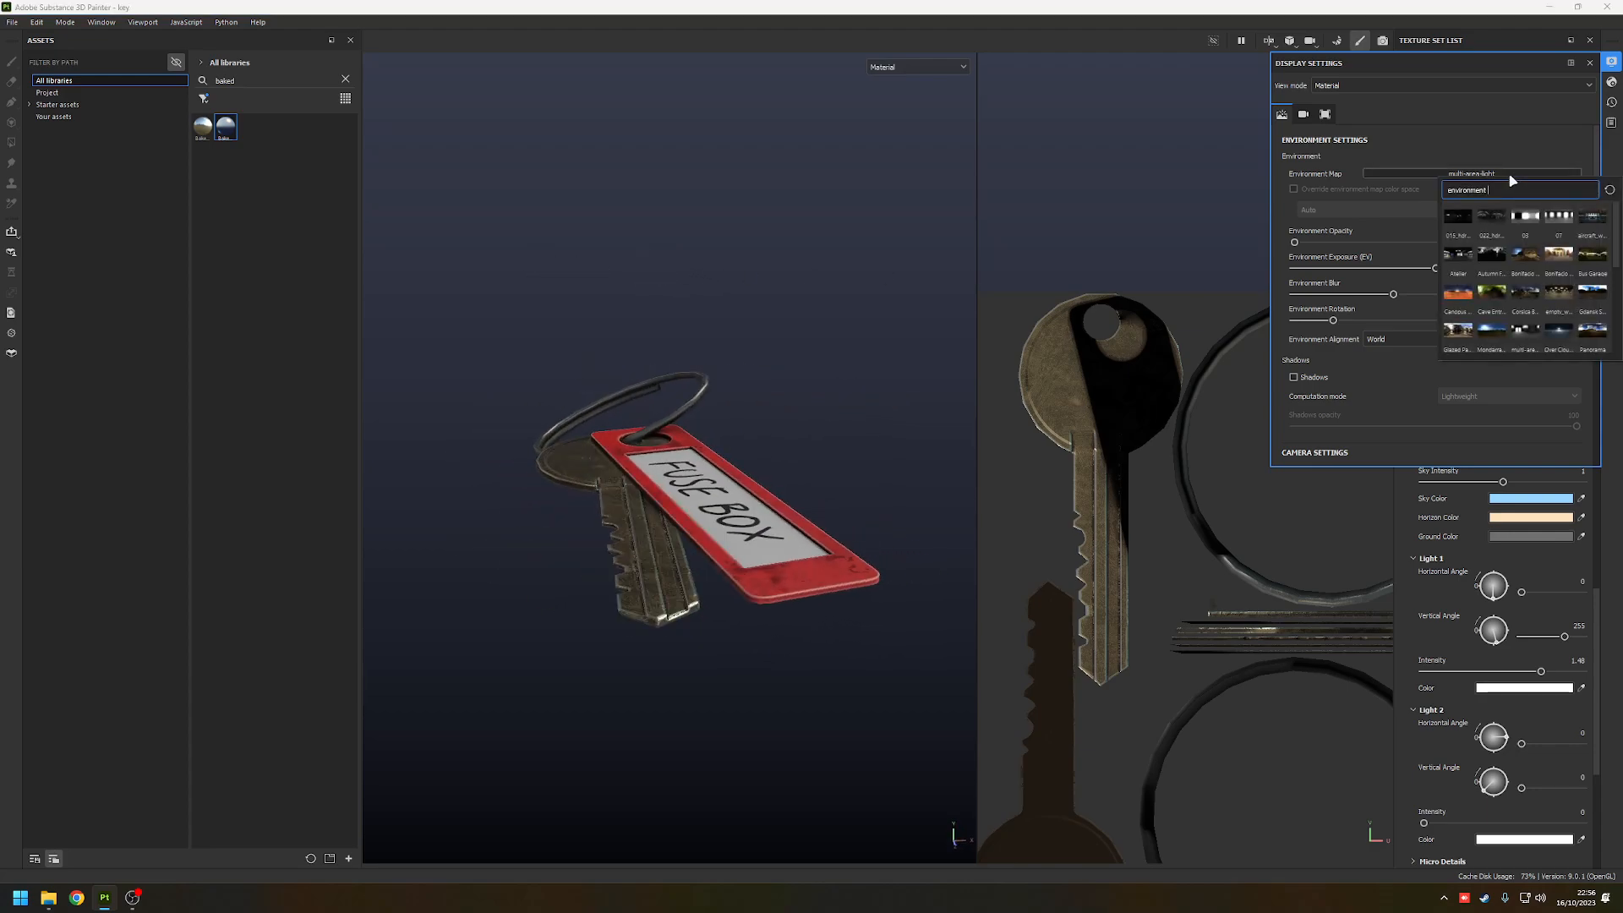
pyautogui.click(1560, 218)
pyautogui.keyDown('alt'); pyautogui.moveTo(642, 385); pyautogui.dragTo(730, 400); pyautogui.keyUp('alt')
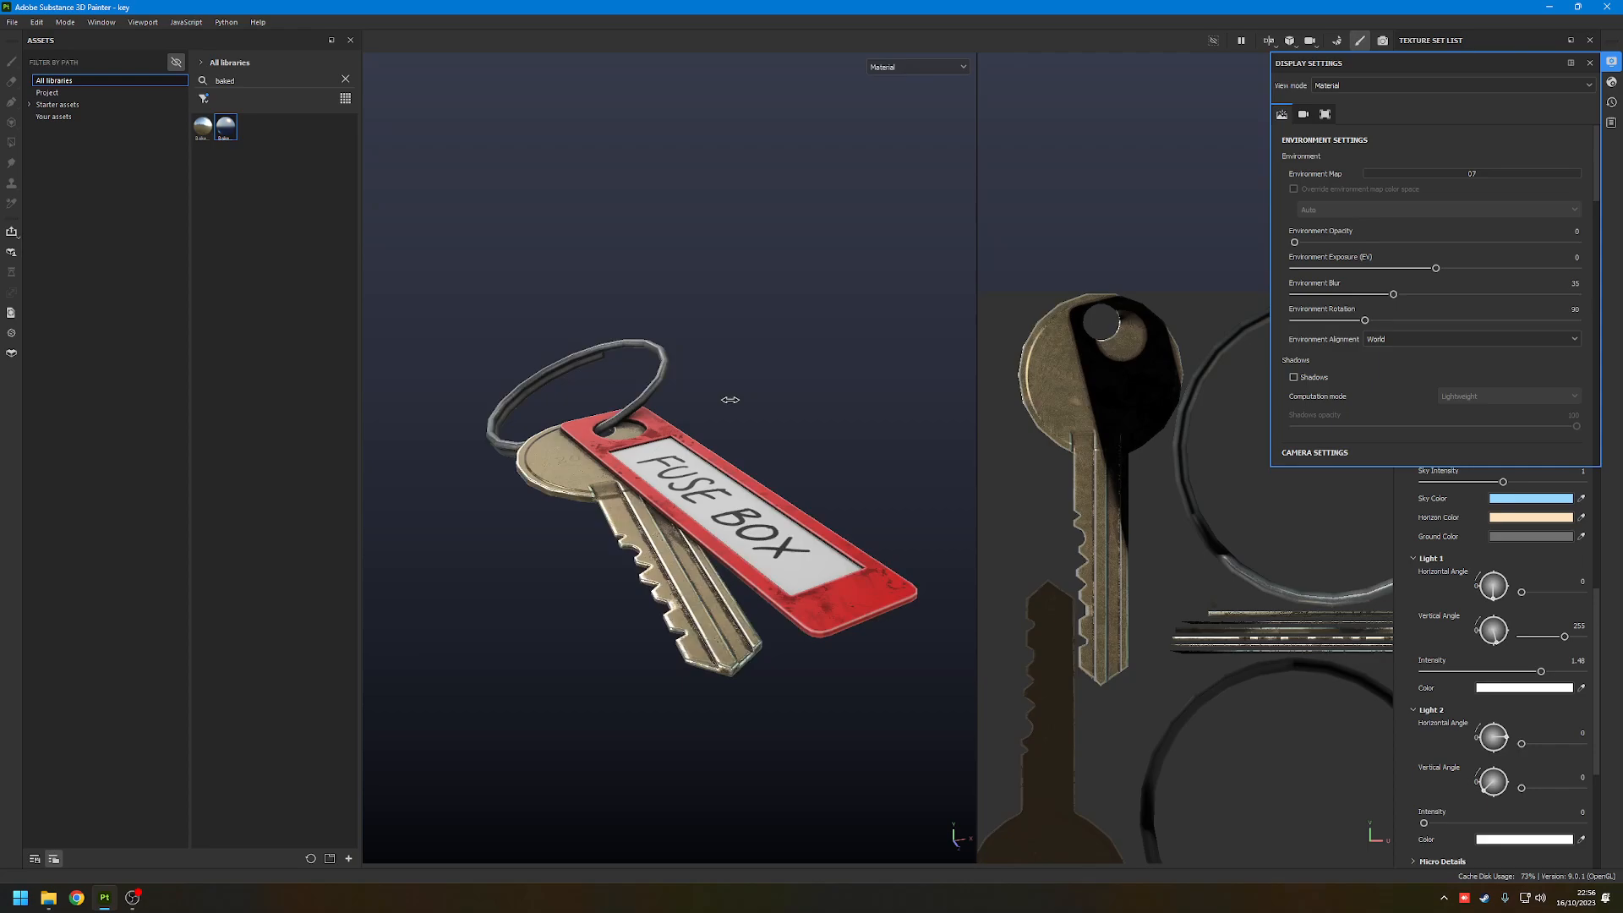
# - Rotate the environment lighting to about 149 under map 07 and check the key and tag from a lower viewing angle
pyautogui.keyDown('shift'); pyautogui.moveTo(730, 399); pyautogui.dragTo(756, 406, button='right'); pyautogui.keyUp('shift')
pyautogui.keyDown('shift'); pyautogui.moveTo(1055, 378); pyautogui.dragTo(859, 385, button='right'); pyautogui.keyUp('shift')
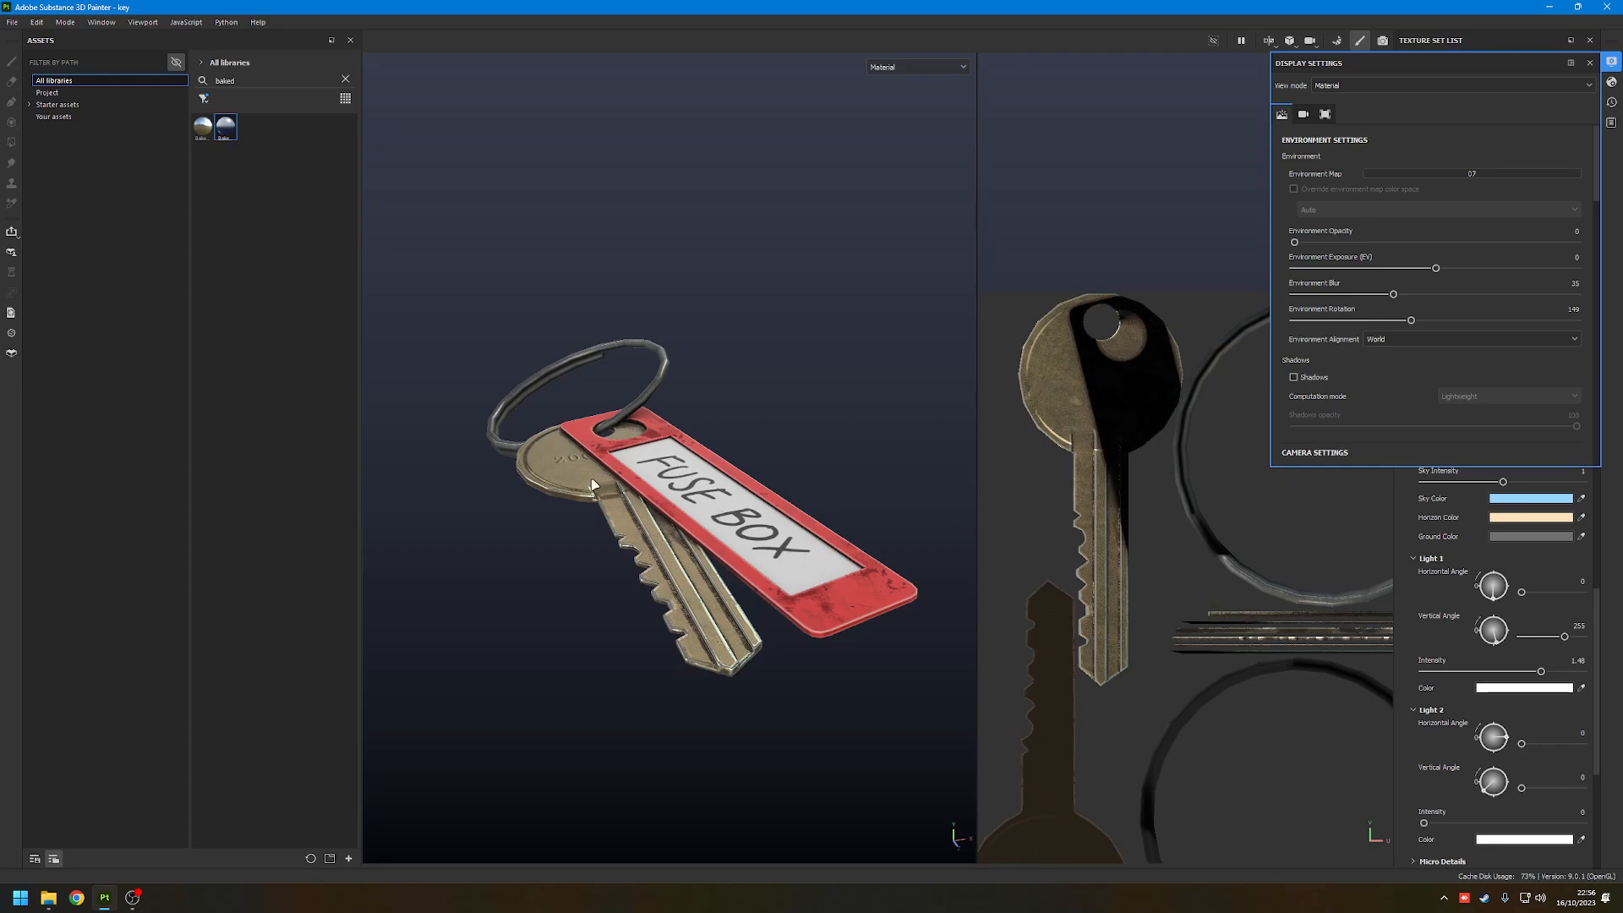
pyautogui.keyDown('alt'); pyautogui.moveTo(591, 485); pyautogui.dragTo(487, 495); pyautogui.keyUp('alt')
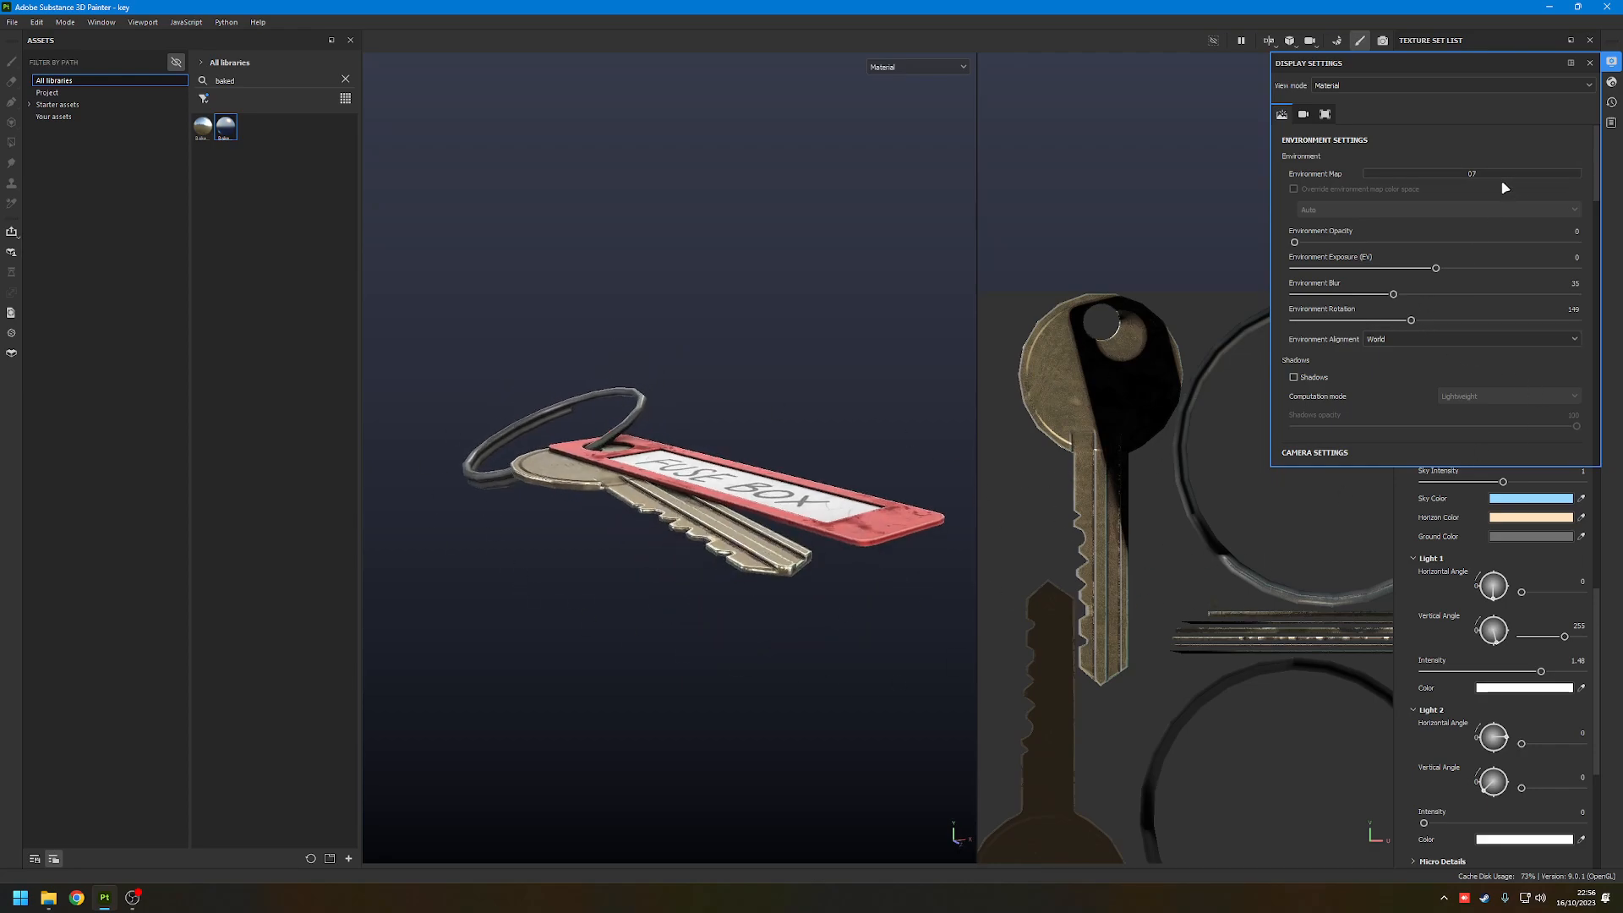
# - Try the photo_studio_broadway_hall_2k environment map and rotate its lighting around the key and tag
pyautogui.click(1472, 174)
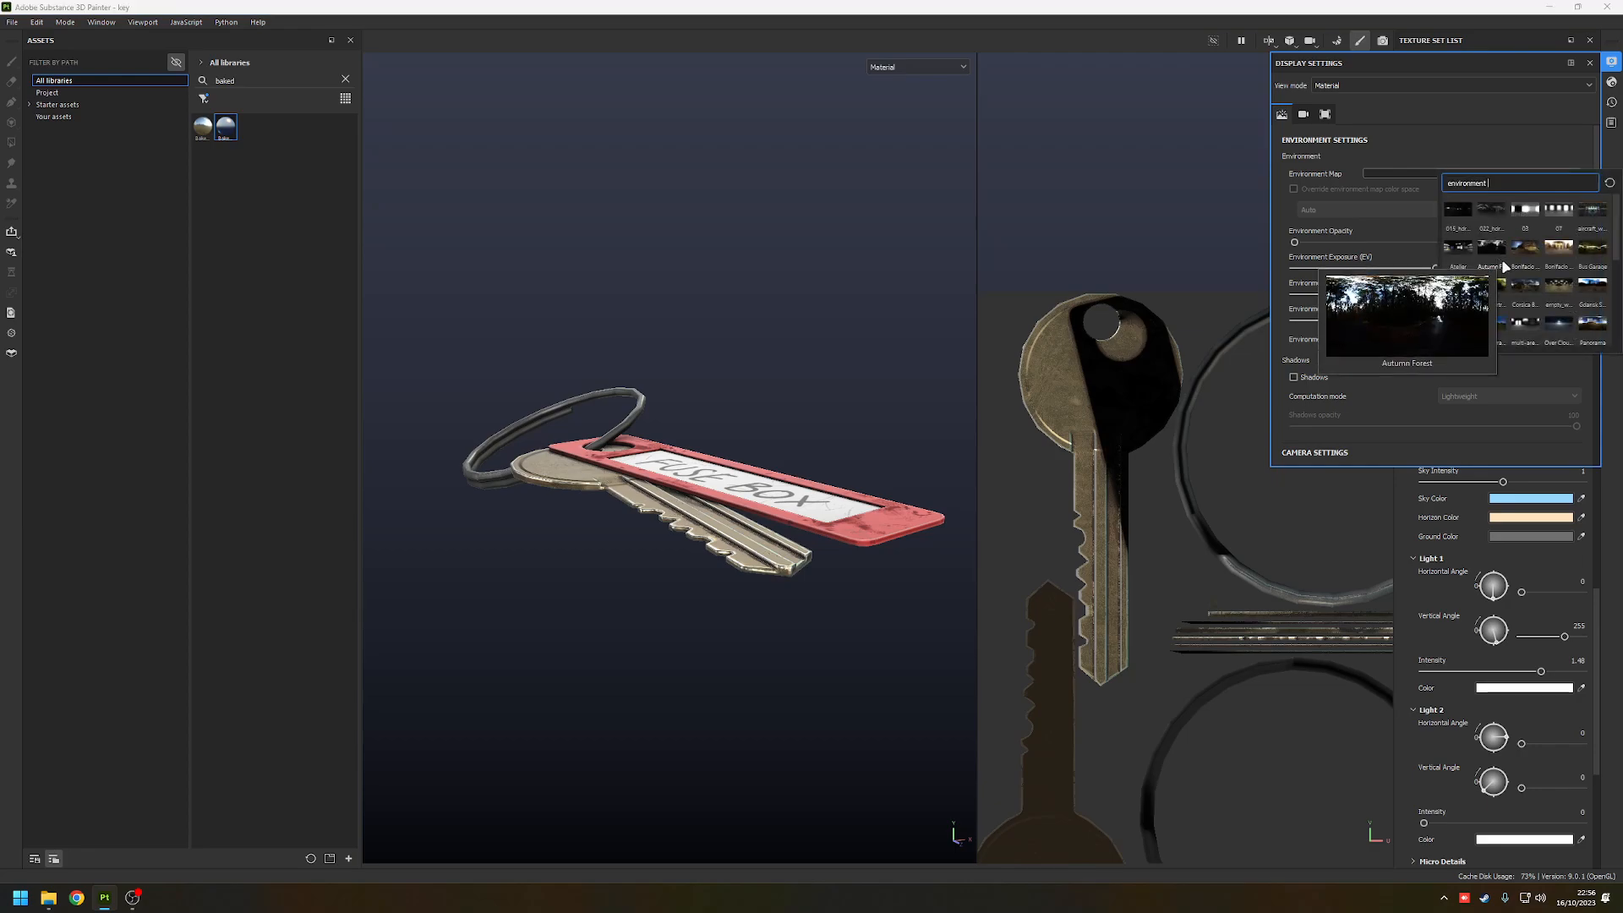
pyautogui.scroll(-3, 1542, 320)
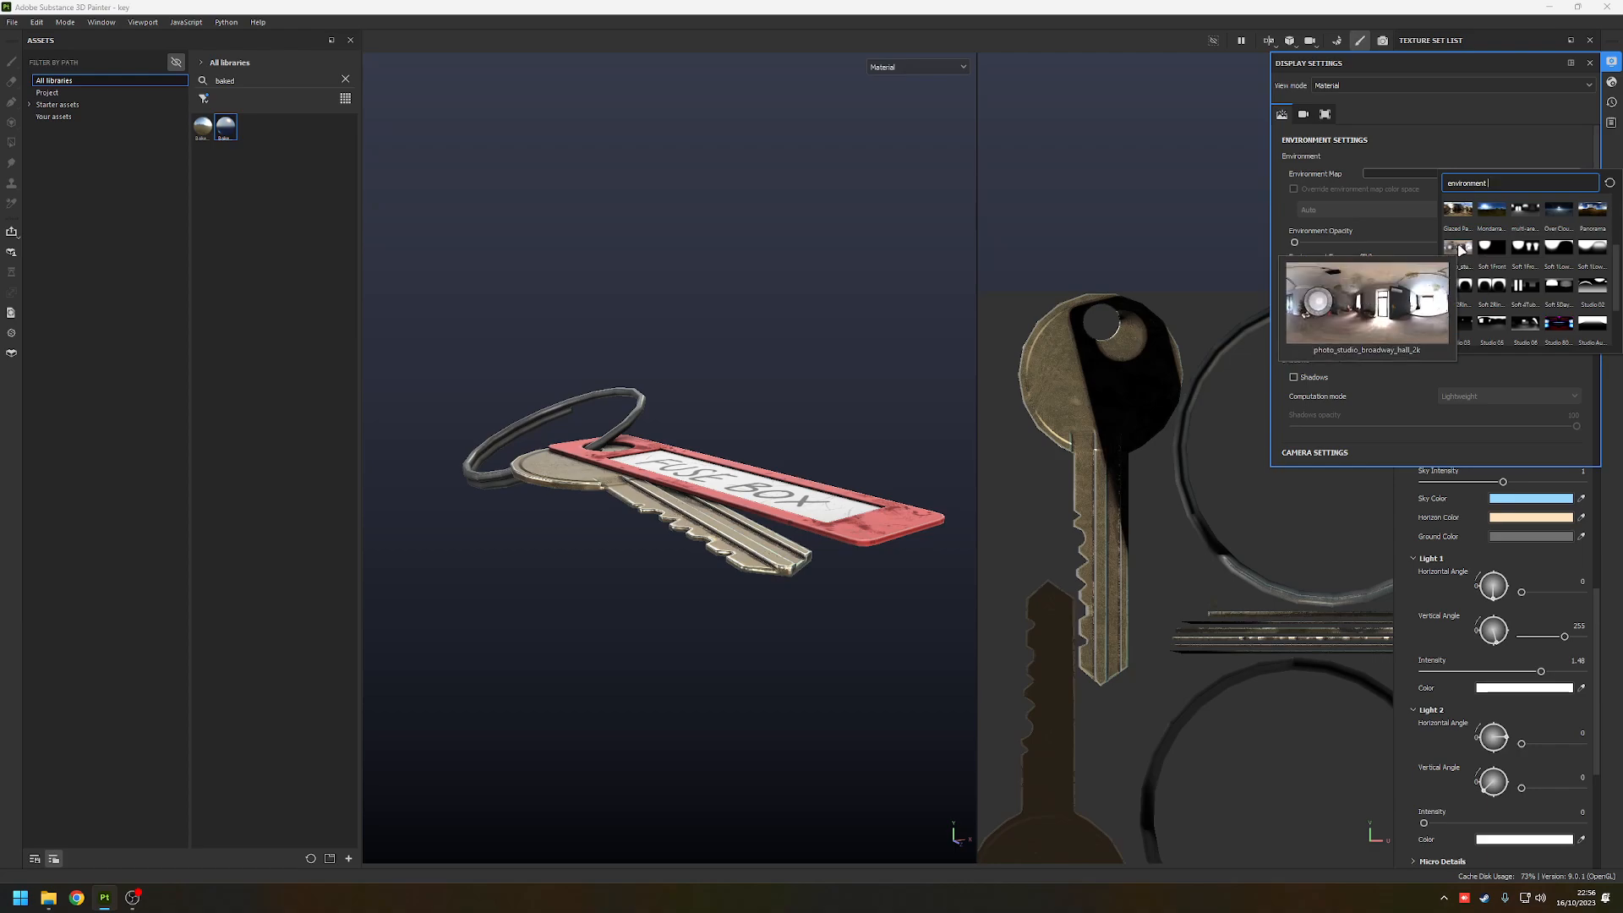
pyautogui.click(1461, 250)
pyautogui.keyDown('alt'); pyautogui.moveTo(667, 361); pyautogui.dragTo(699, 439); pyautogui.keyUp('alt')
pyautogui.keyDown('shift'); pyautogui.moveTo(699, 439); pyautogui.dragTo(711, 445, button='right'); pyautogui.keyUp('shift')
# - Try the empty_warehouse_01_b_4k environment map on the key and tag
pyautogui.click(1459, 174)
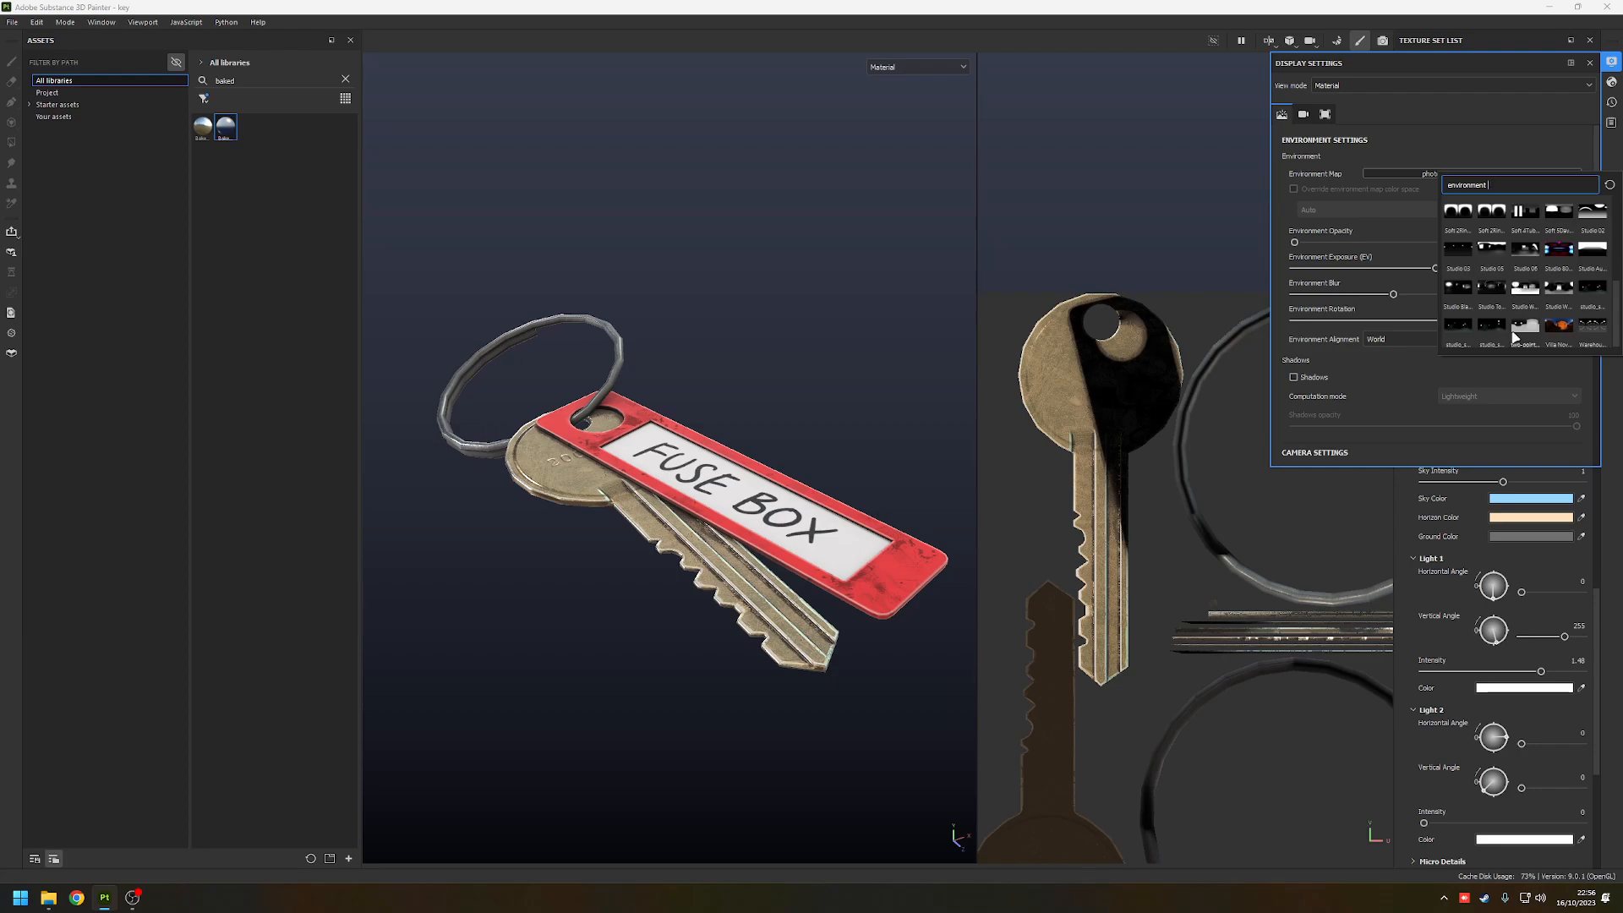
pyautogui.scroll(5, 1511, 336)
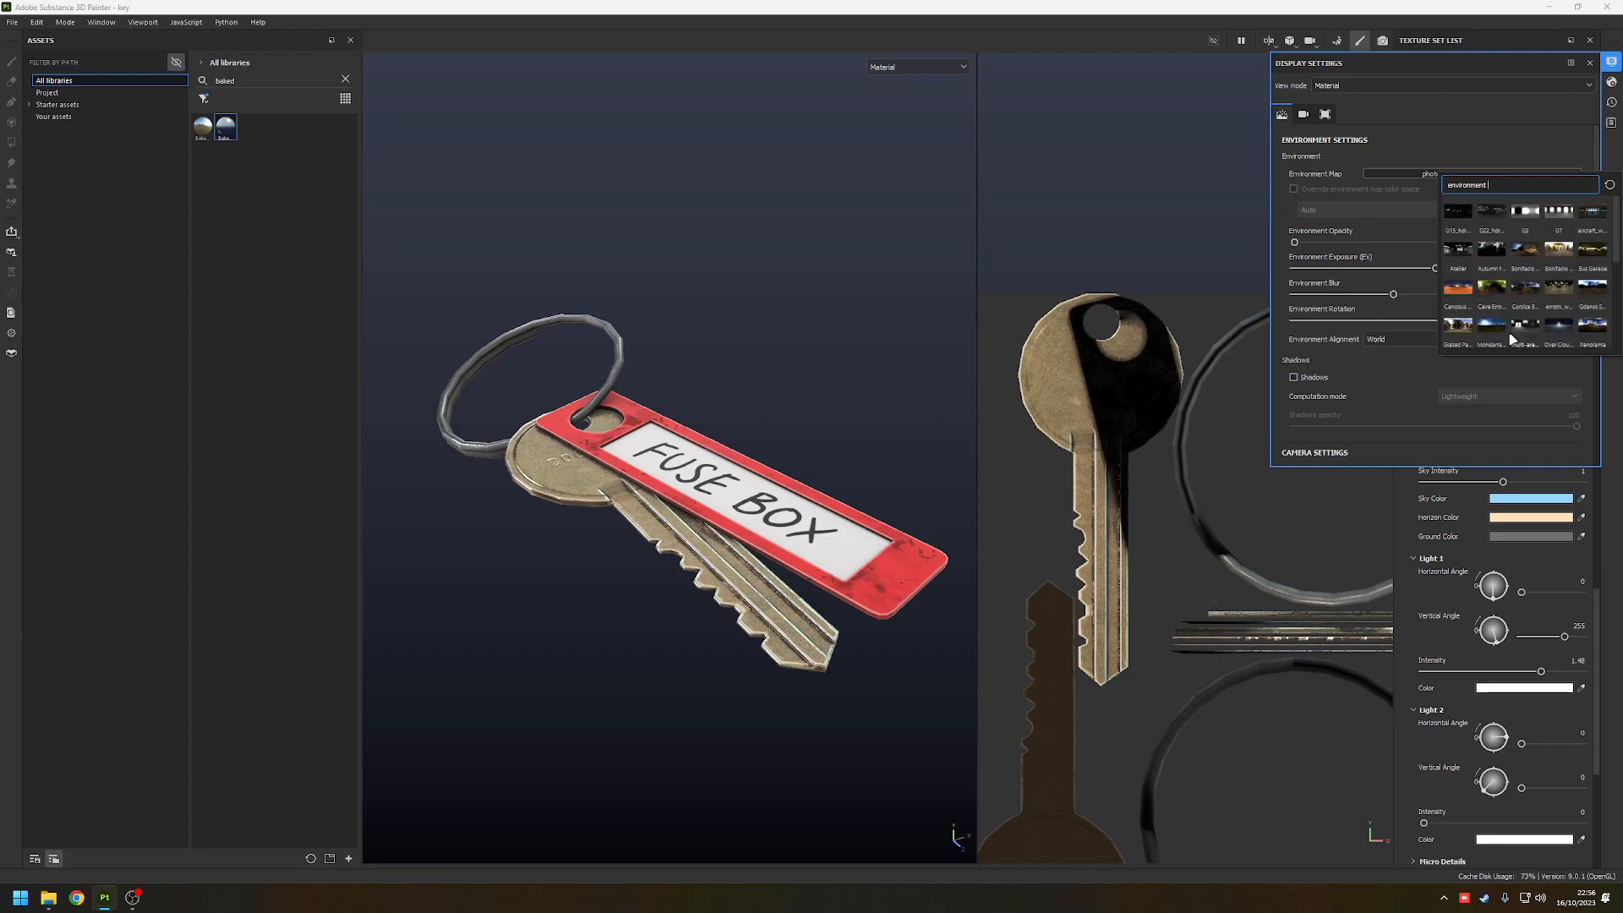
pyautogui.click(1551, 286)
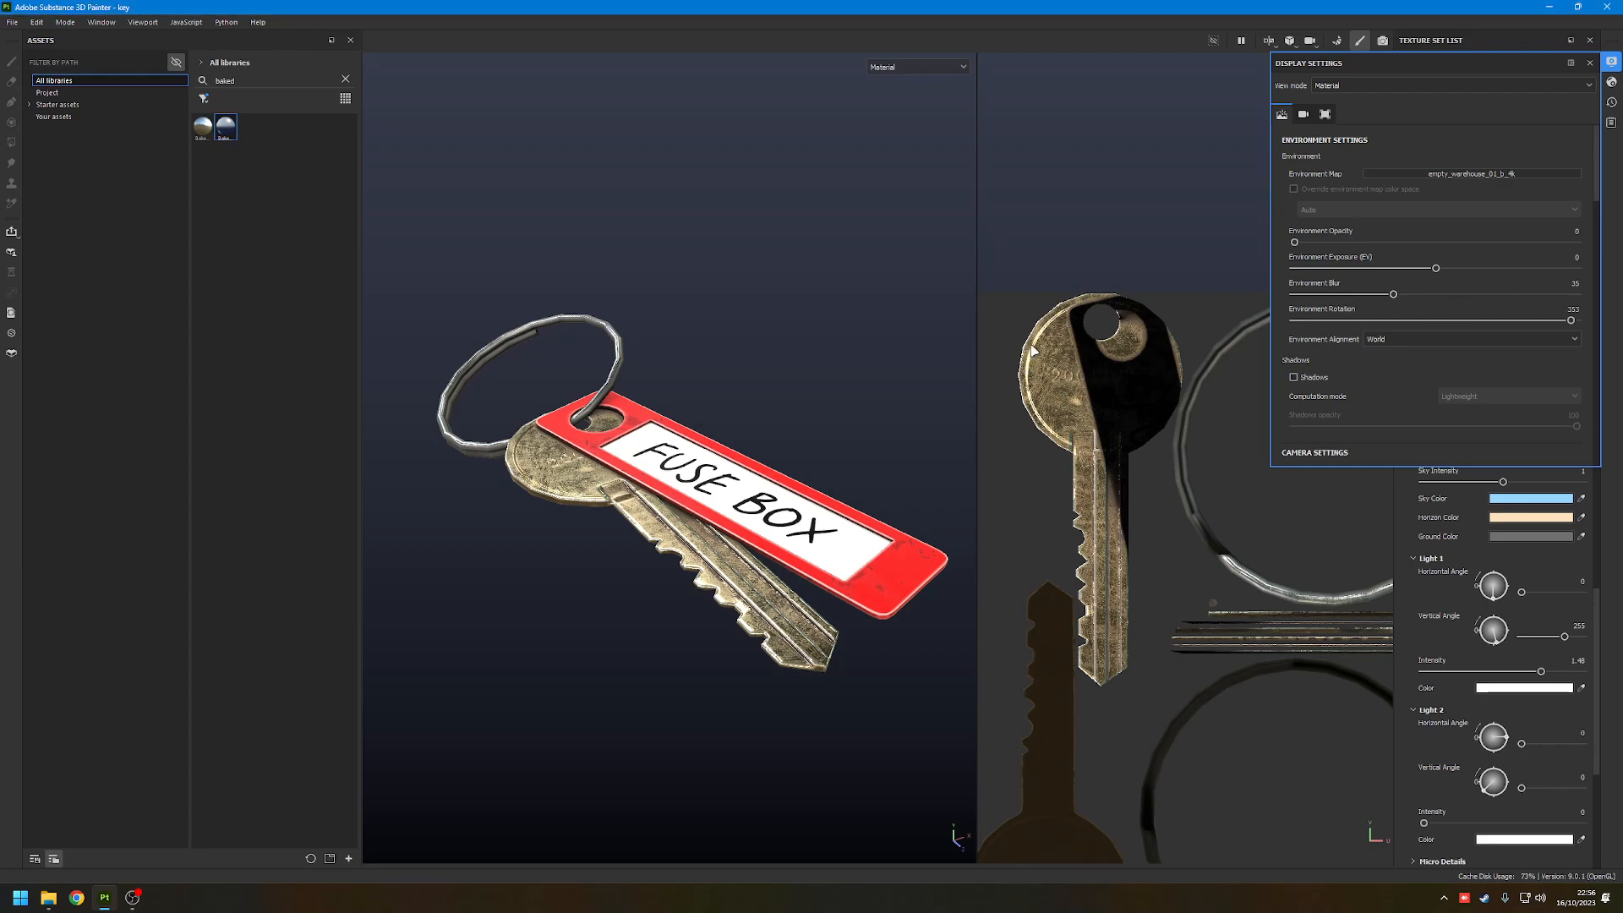
# - Browse the environment map previews and try the 022_hdrmaps_com_free map
pyautogui.click(1435, 176)
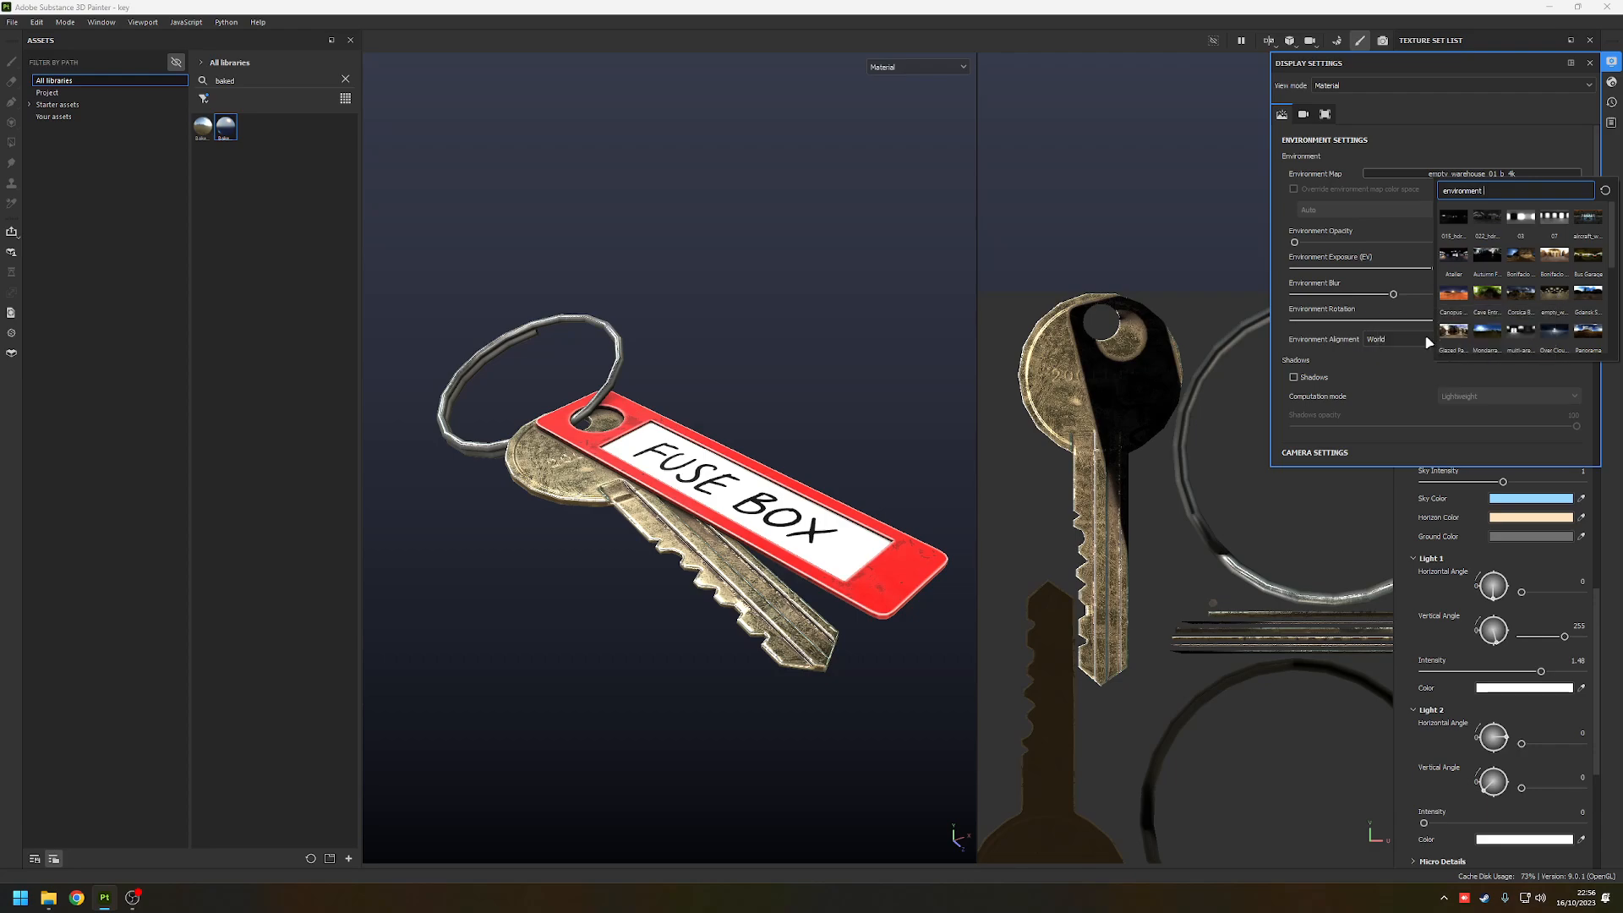
pyautogui.moveTo(1560, 306)
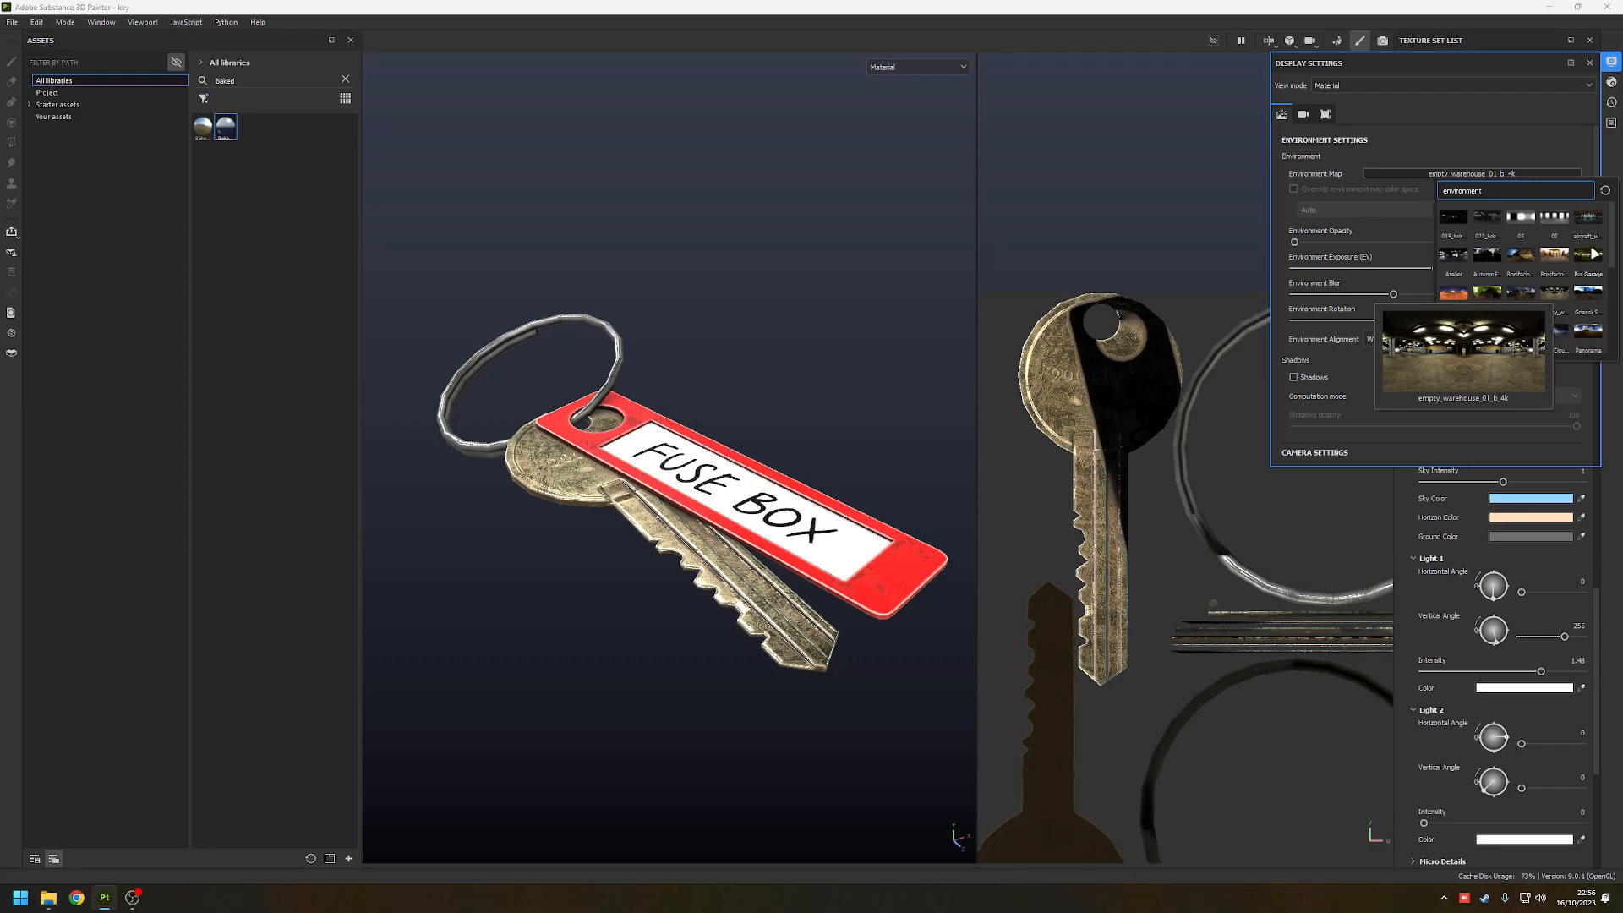
pyautogui.moveTo(1590, 240)
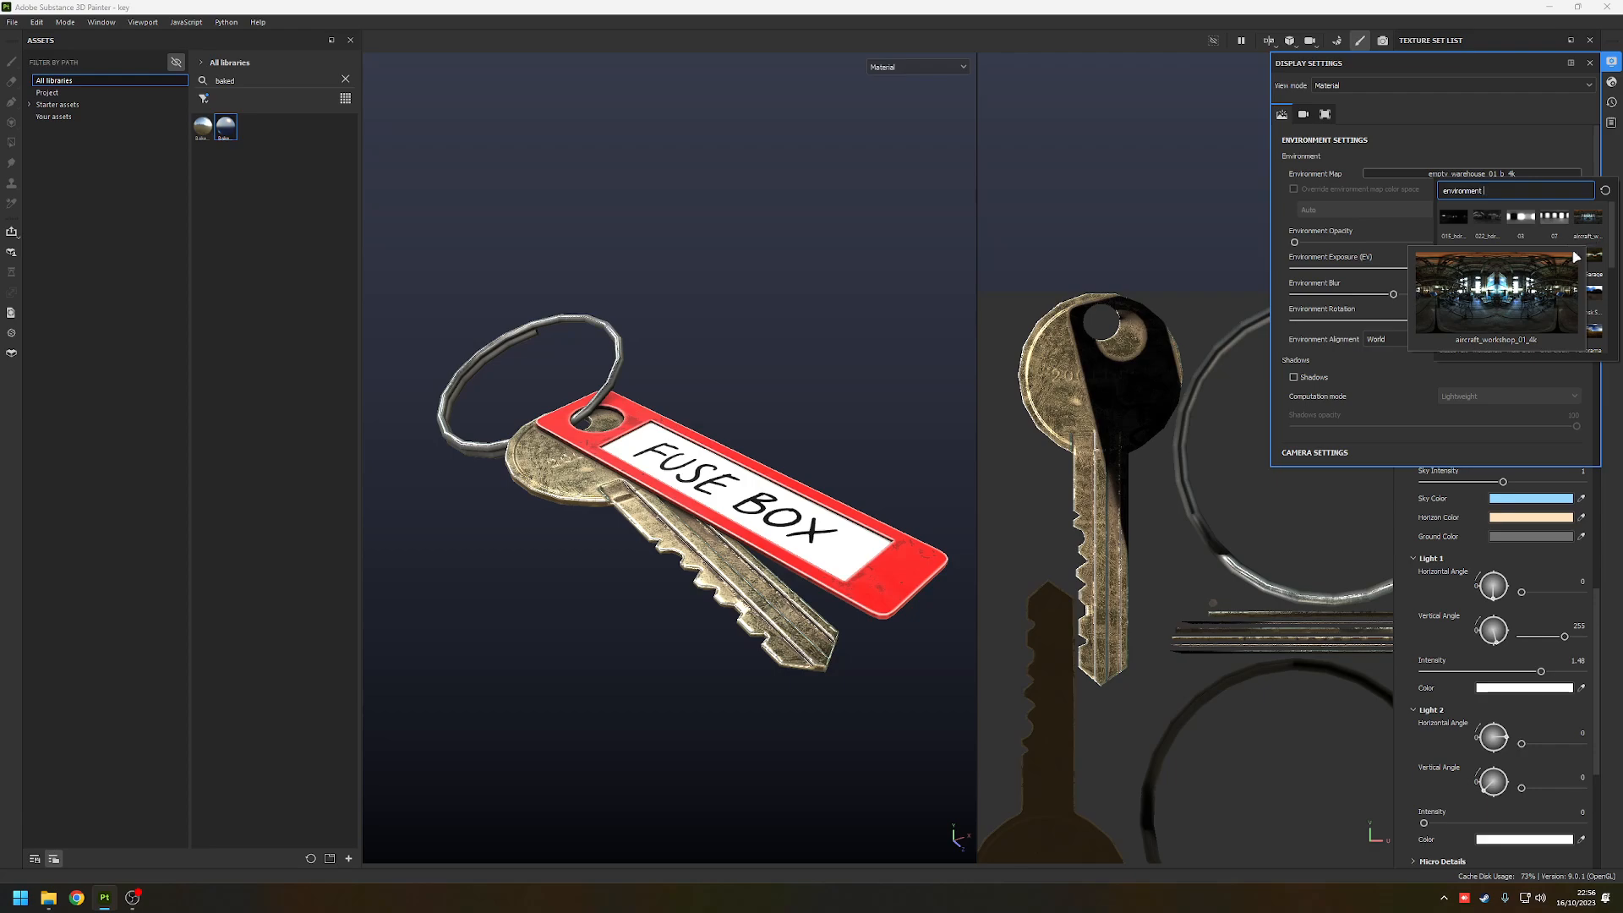
pyautogui.moveTo(1552, 274)
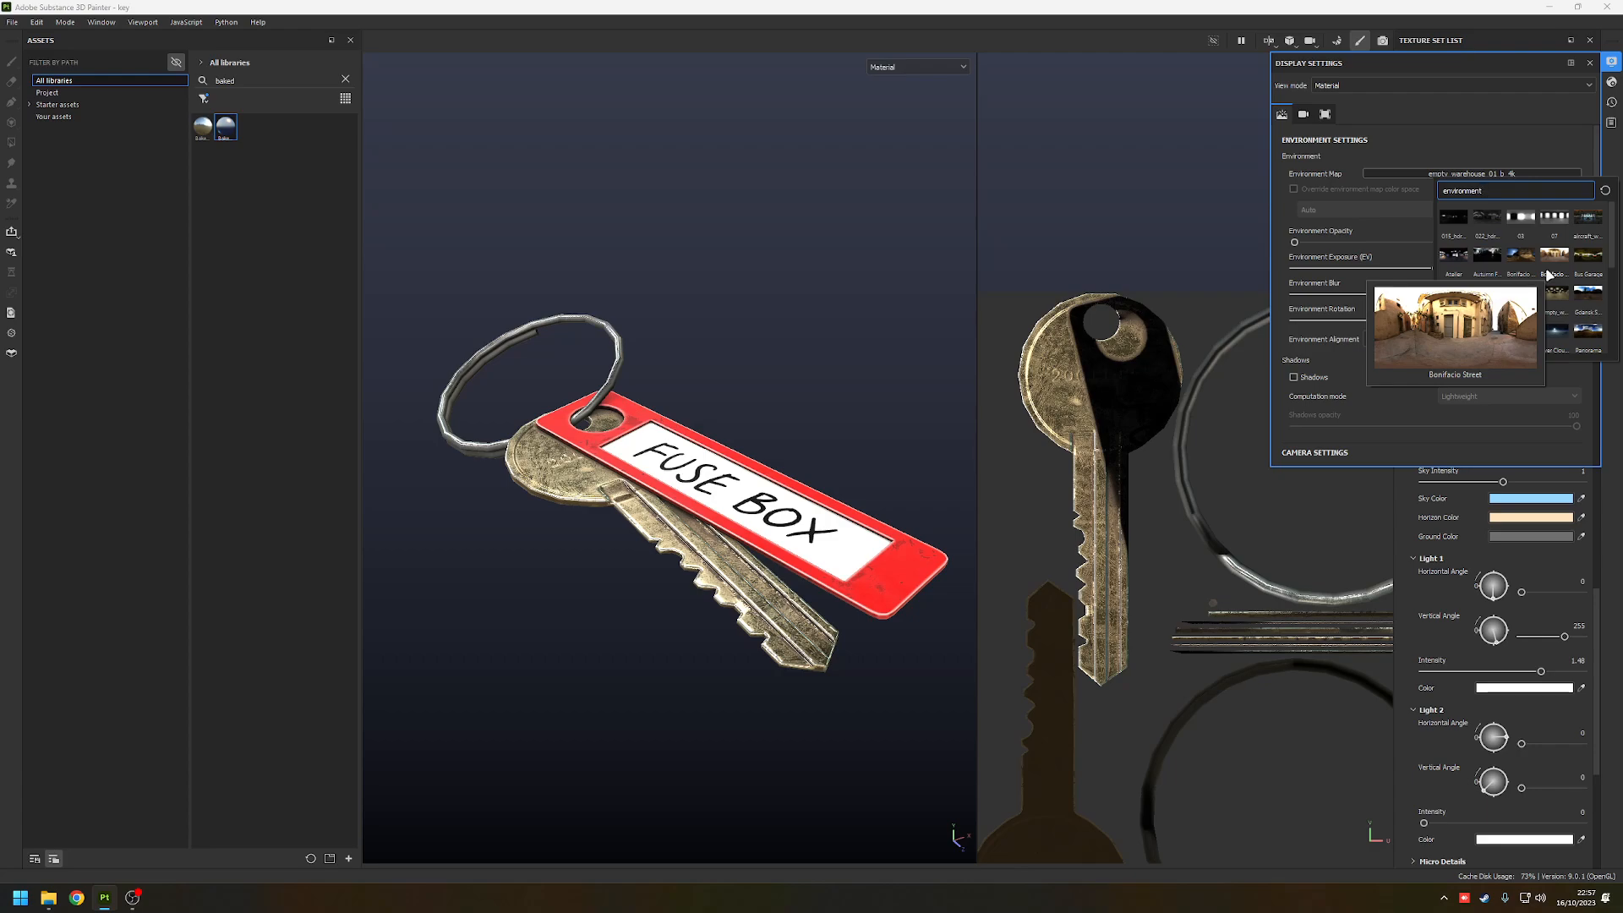
pyautogui.moveTo(1489, 225)
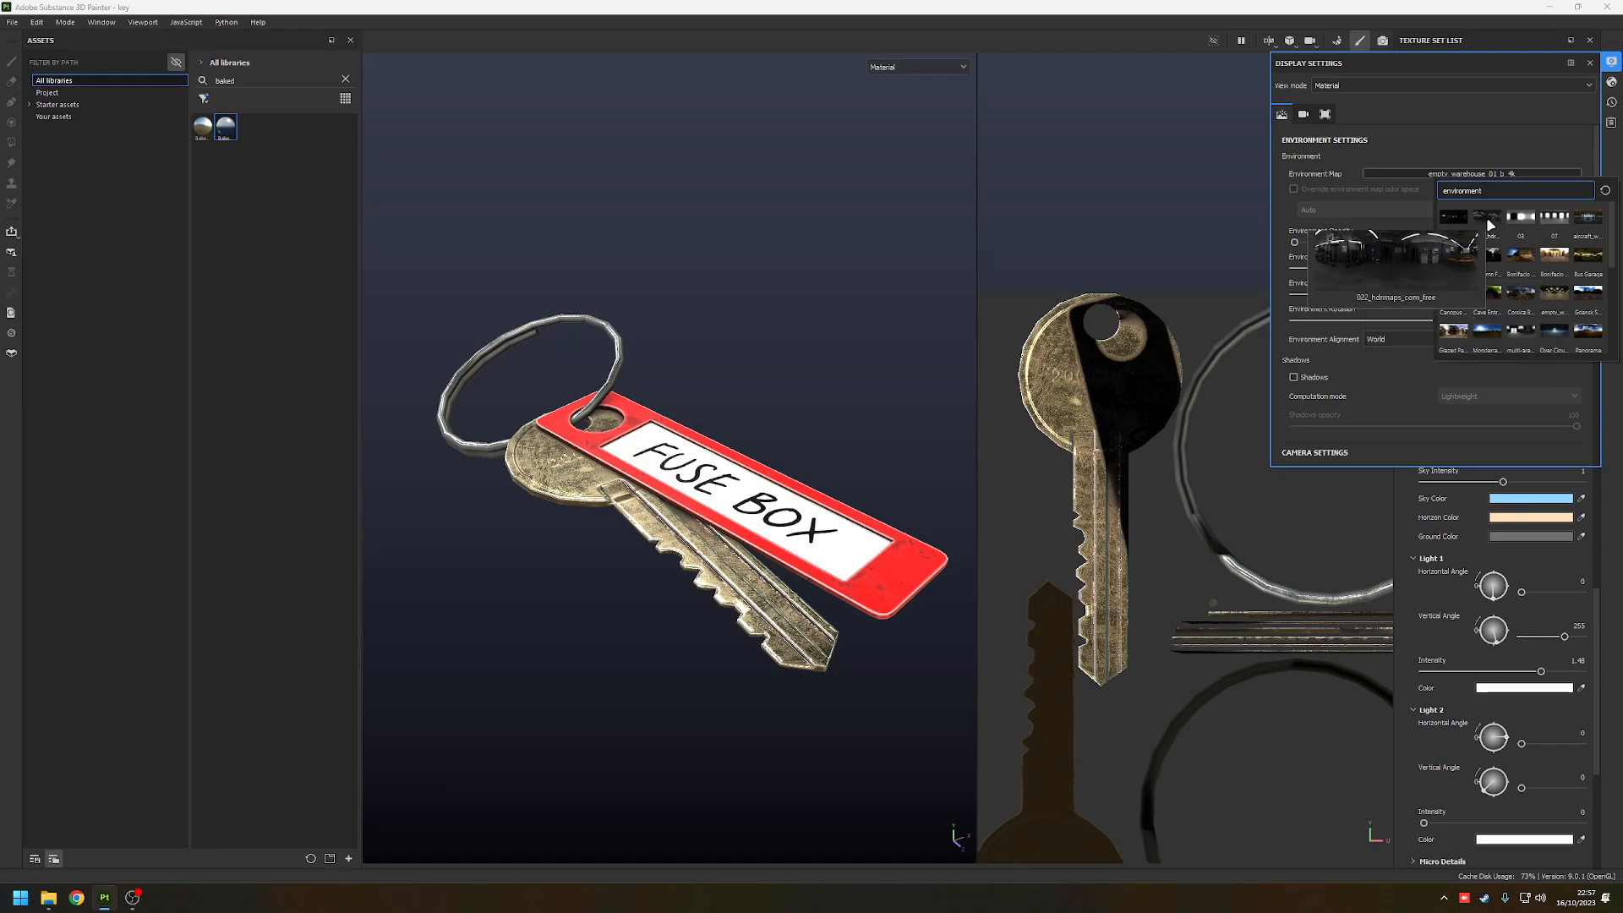
pyautogui.click(1488, 222)
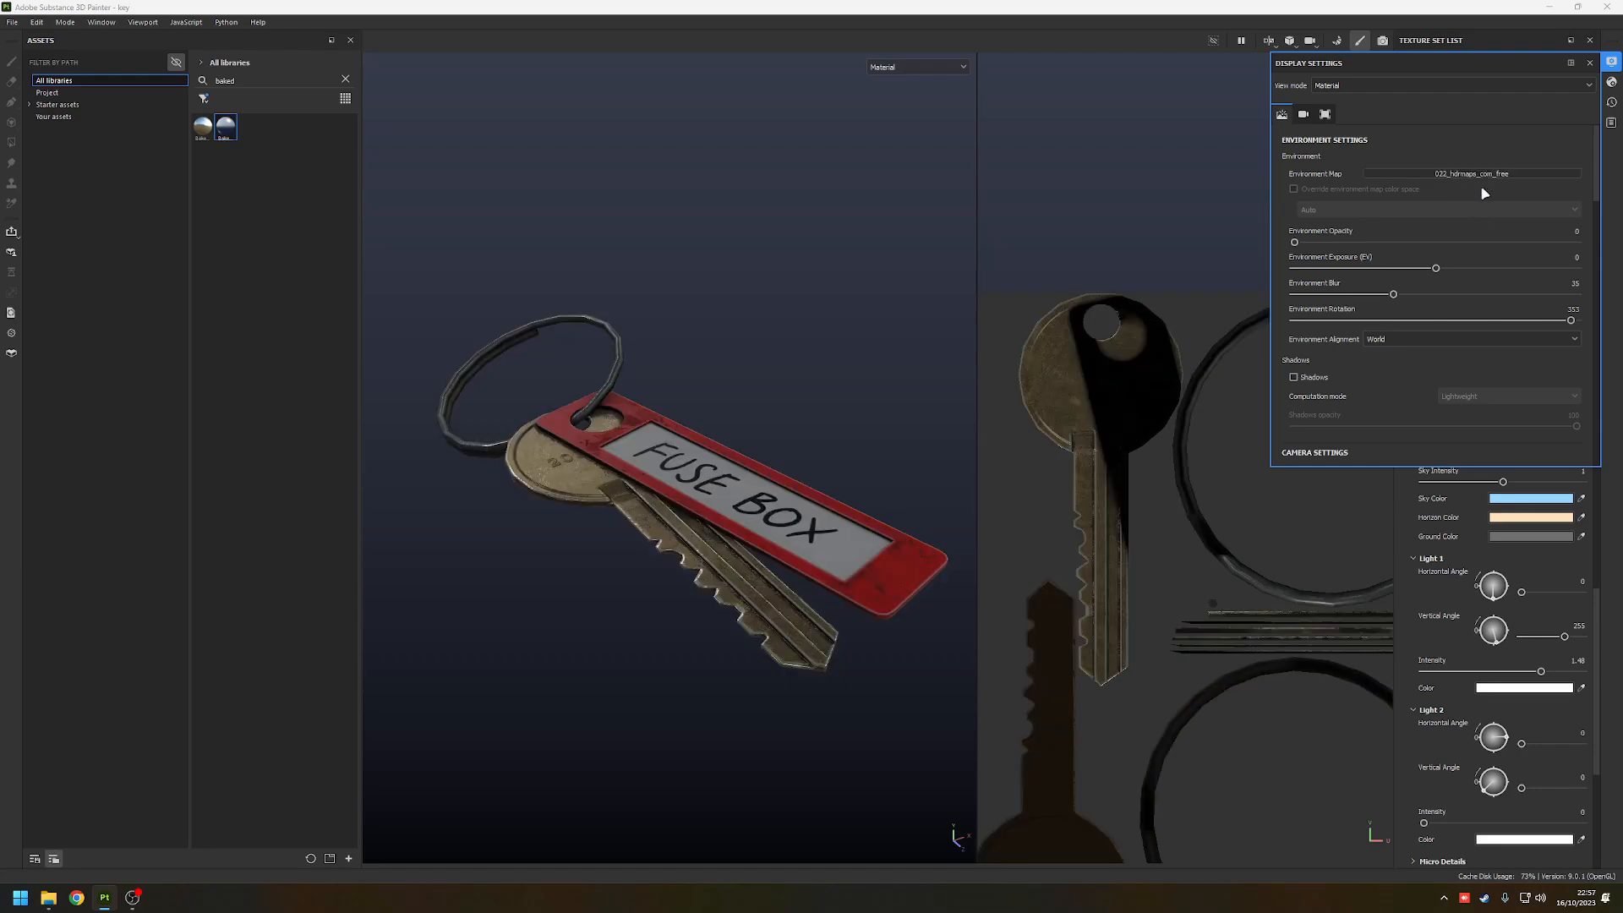
# - Rotate the environment lighting to about 295 and raise the environment exposure to about 1.78
pyautogui.keyDown('shift'); pyautogui.moveTo(559, 345); pyautogui.dragTo(670, 349, button='right'); pyautogui.keyUp('shift')
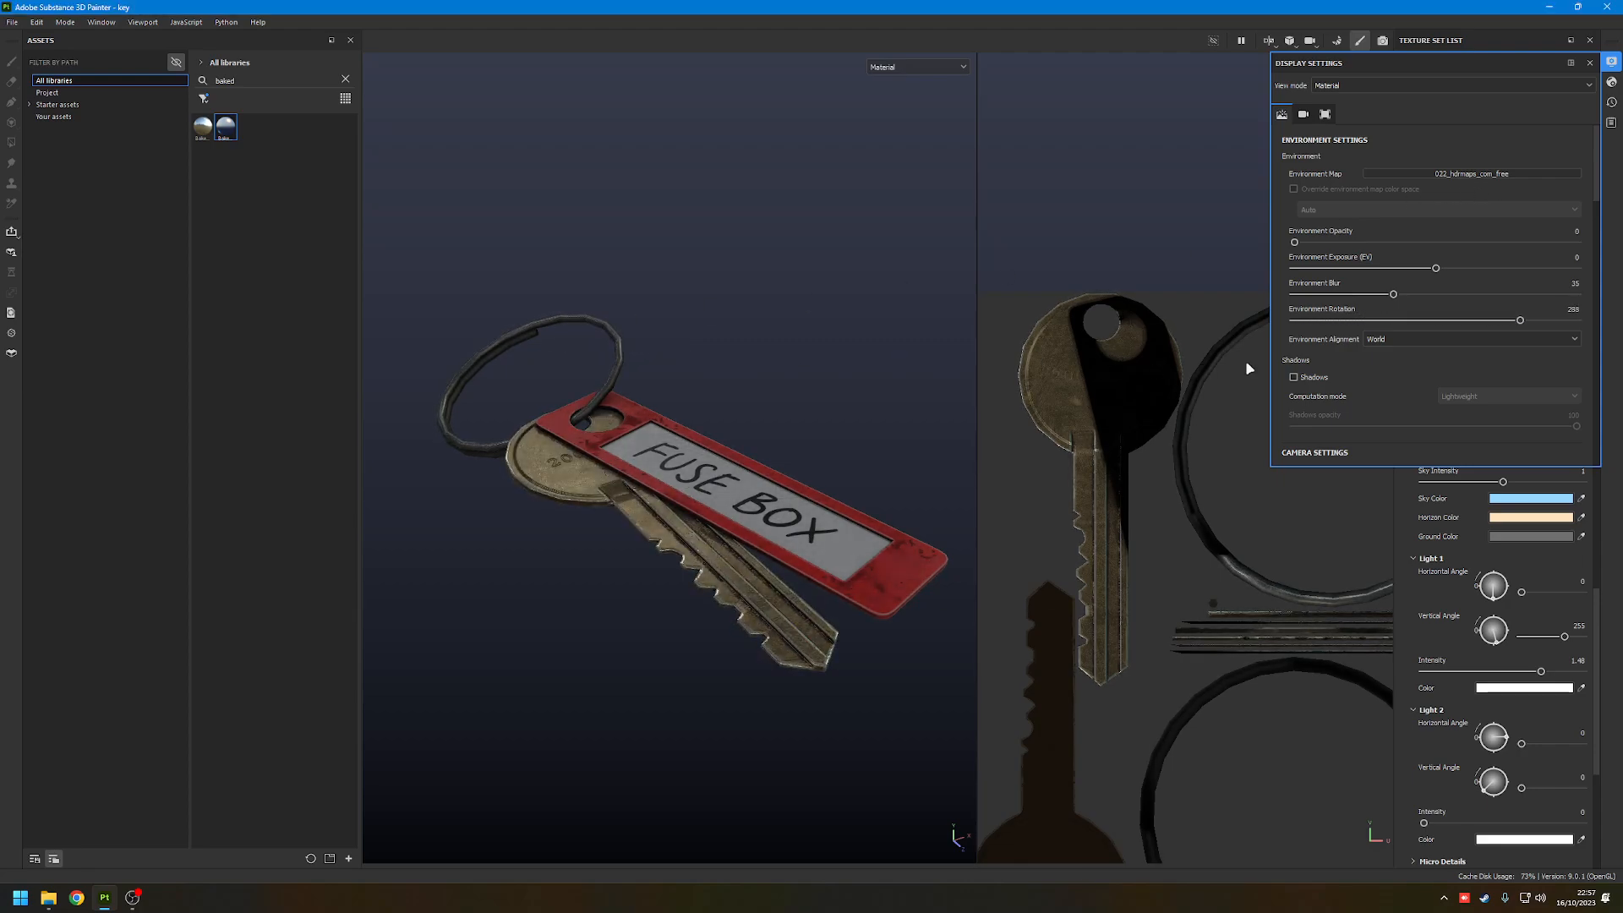
pyautogui.moveTo(1436, 268); pyautogui.dragTo(1462, 272)
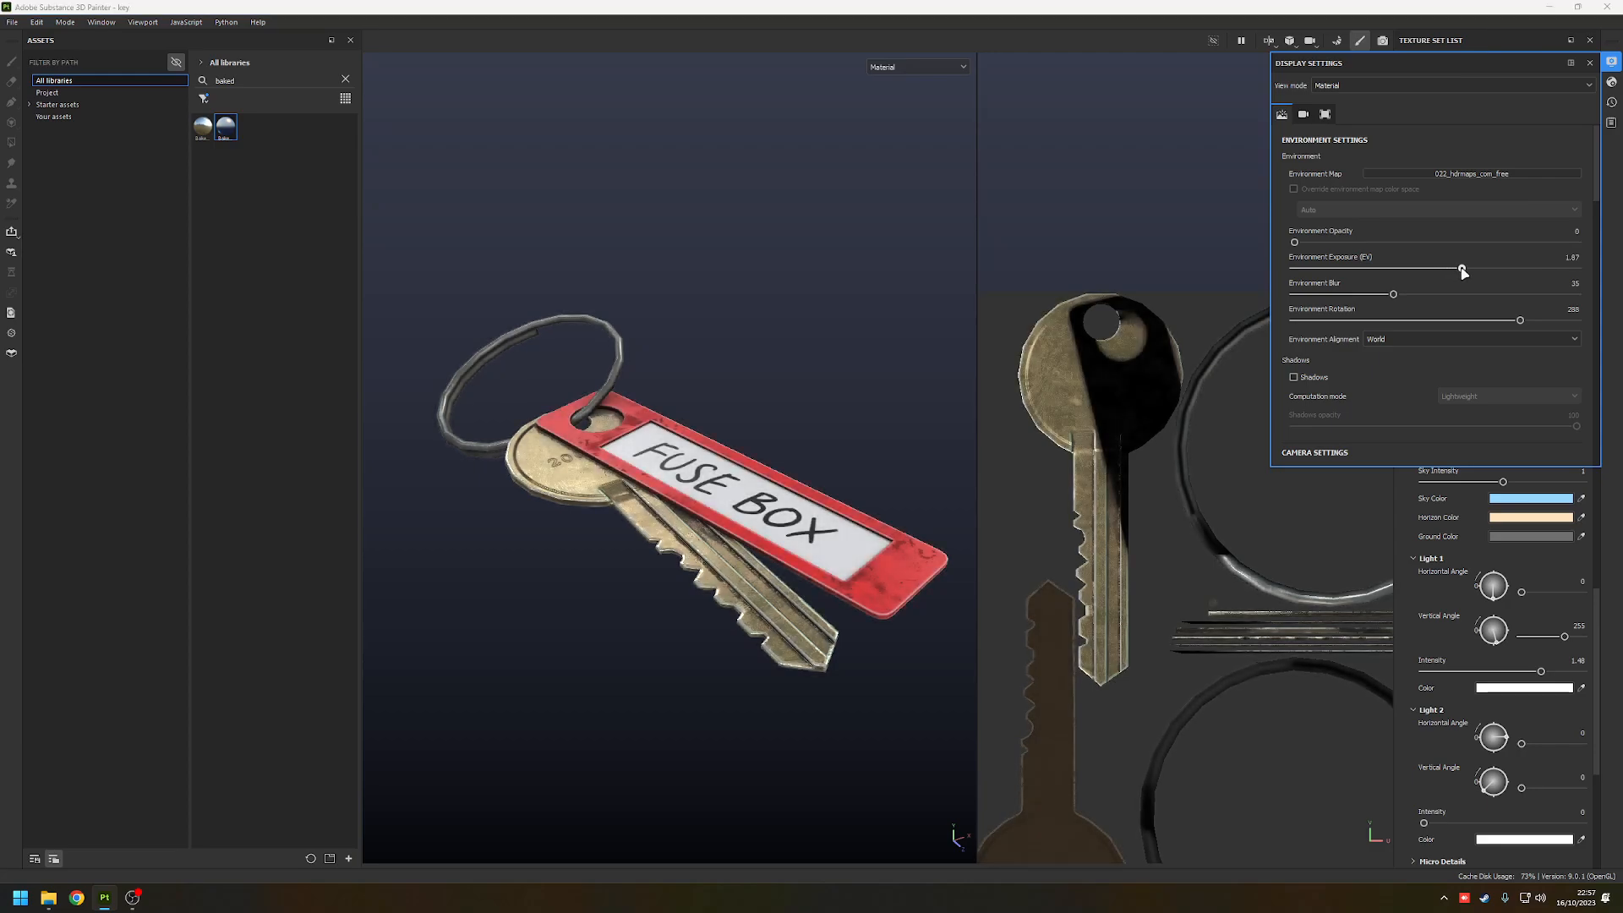
pyautogui.keyDown('shift'); pyautogui.moveTo(743, 337); pyautogui.dragTo(872, 328, button='right'); pyautogui.keyUp('shift')
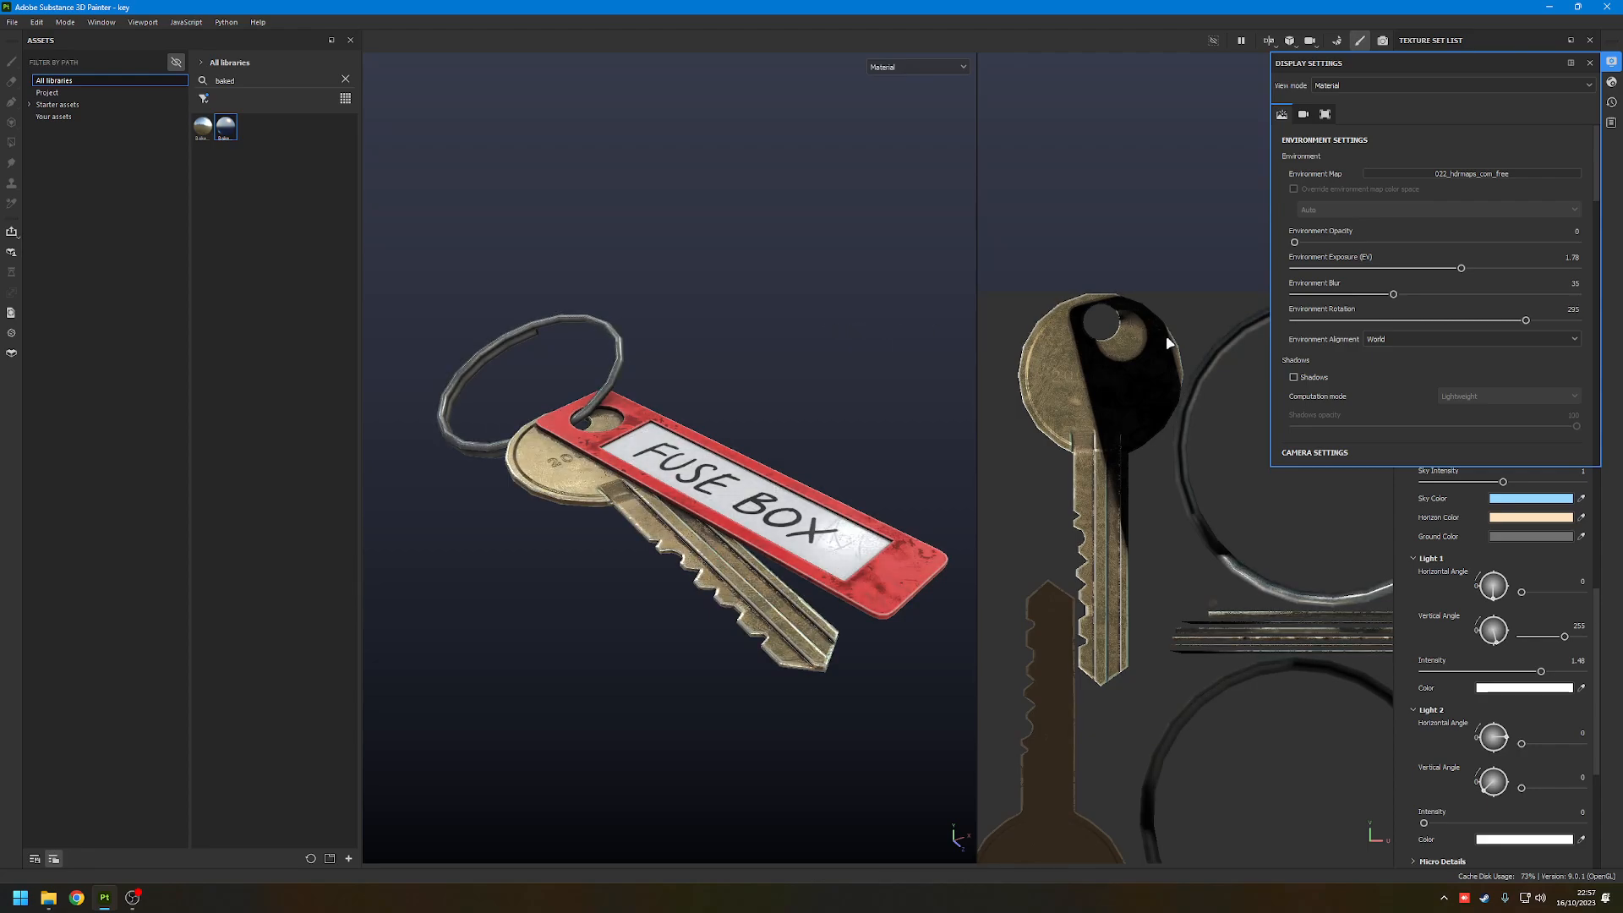
# - Compare the key with the Ground Color and Light 1 Vertical Angle changes undone and restored
pyautogui.hotkey('ctrl', 'z')
pyautogui.hotkey('ctrl', 'z')
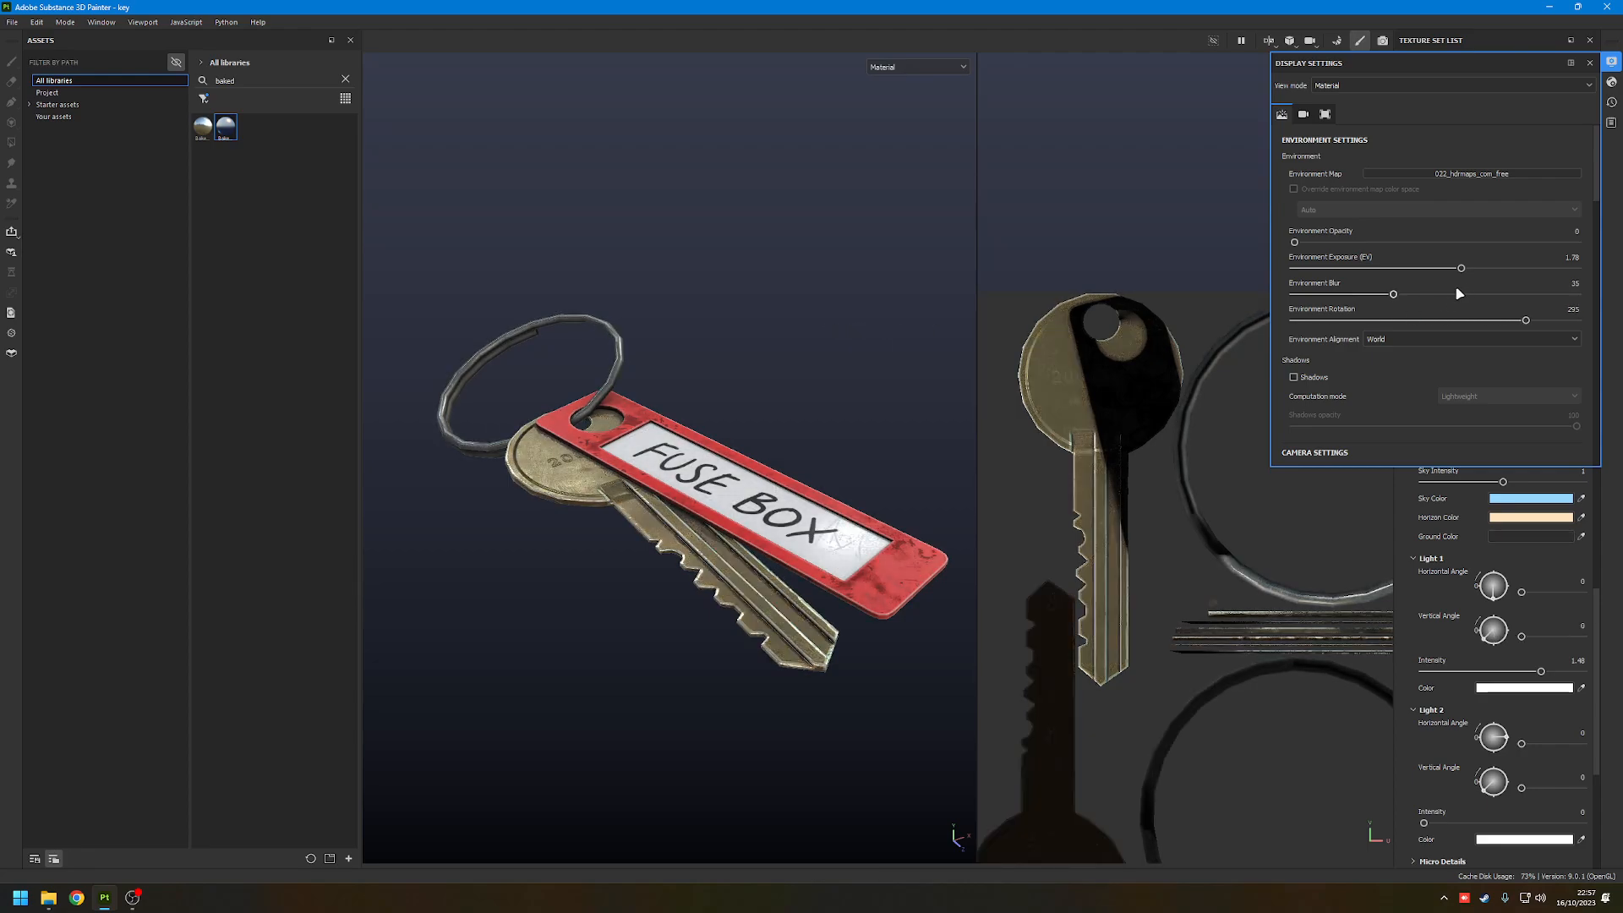
pyautogui.click(37, 22)
pyautogui.click(60, 54)
pyautogui.click(36, 22)
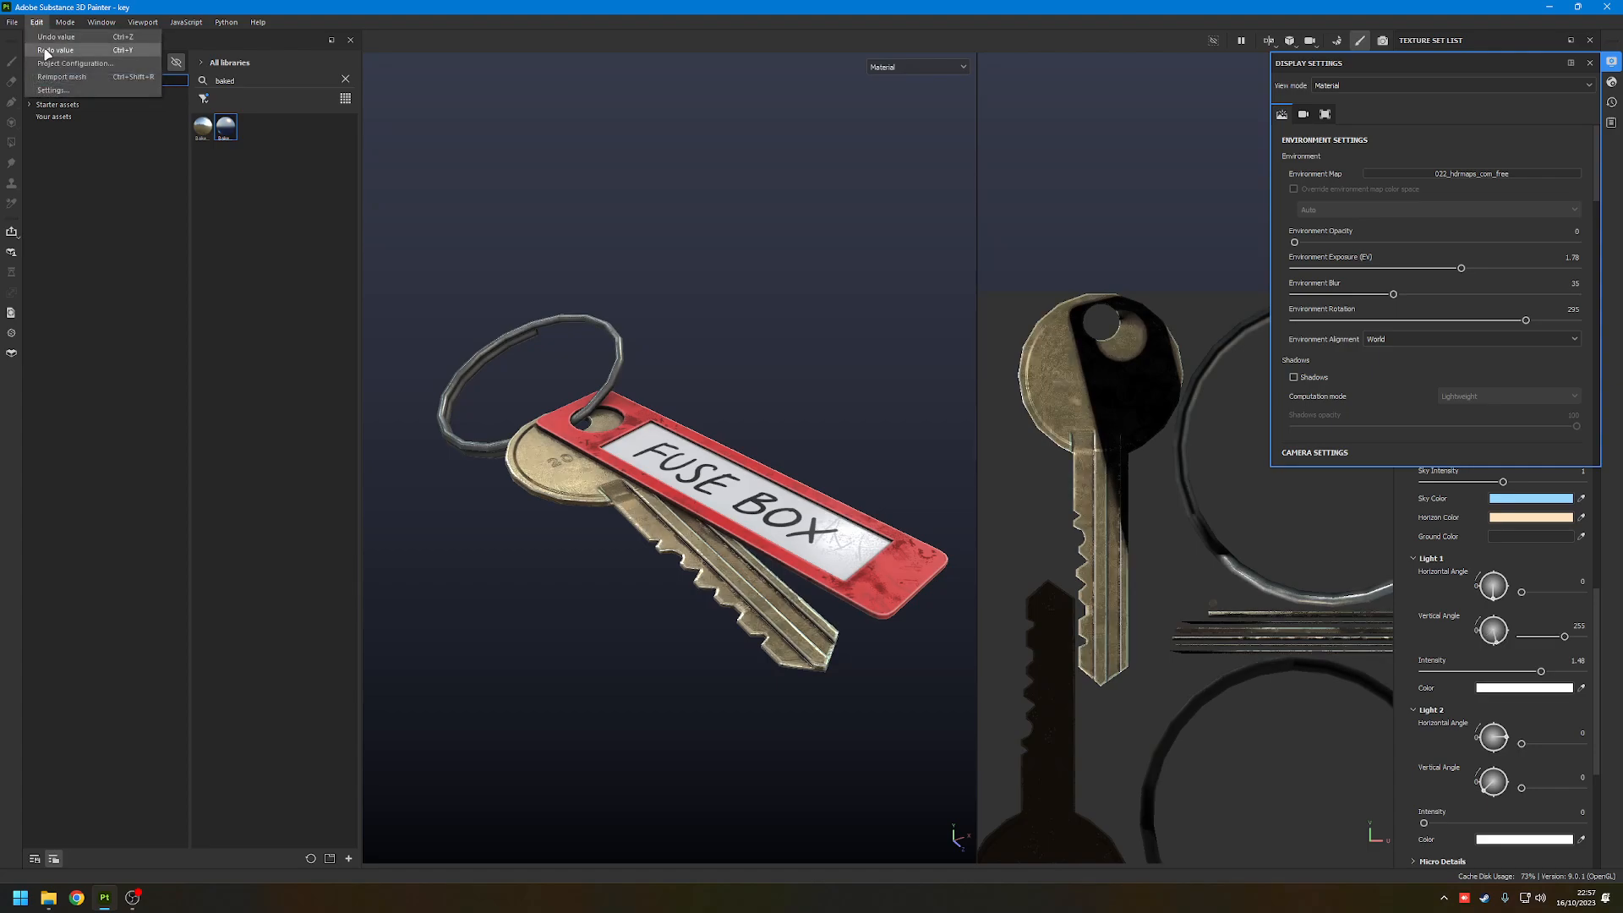
pyautogui.click(59, 54)
# - Set the environment exposure to 0
pyautogui.click(1586, 258)
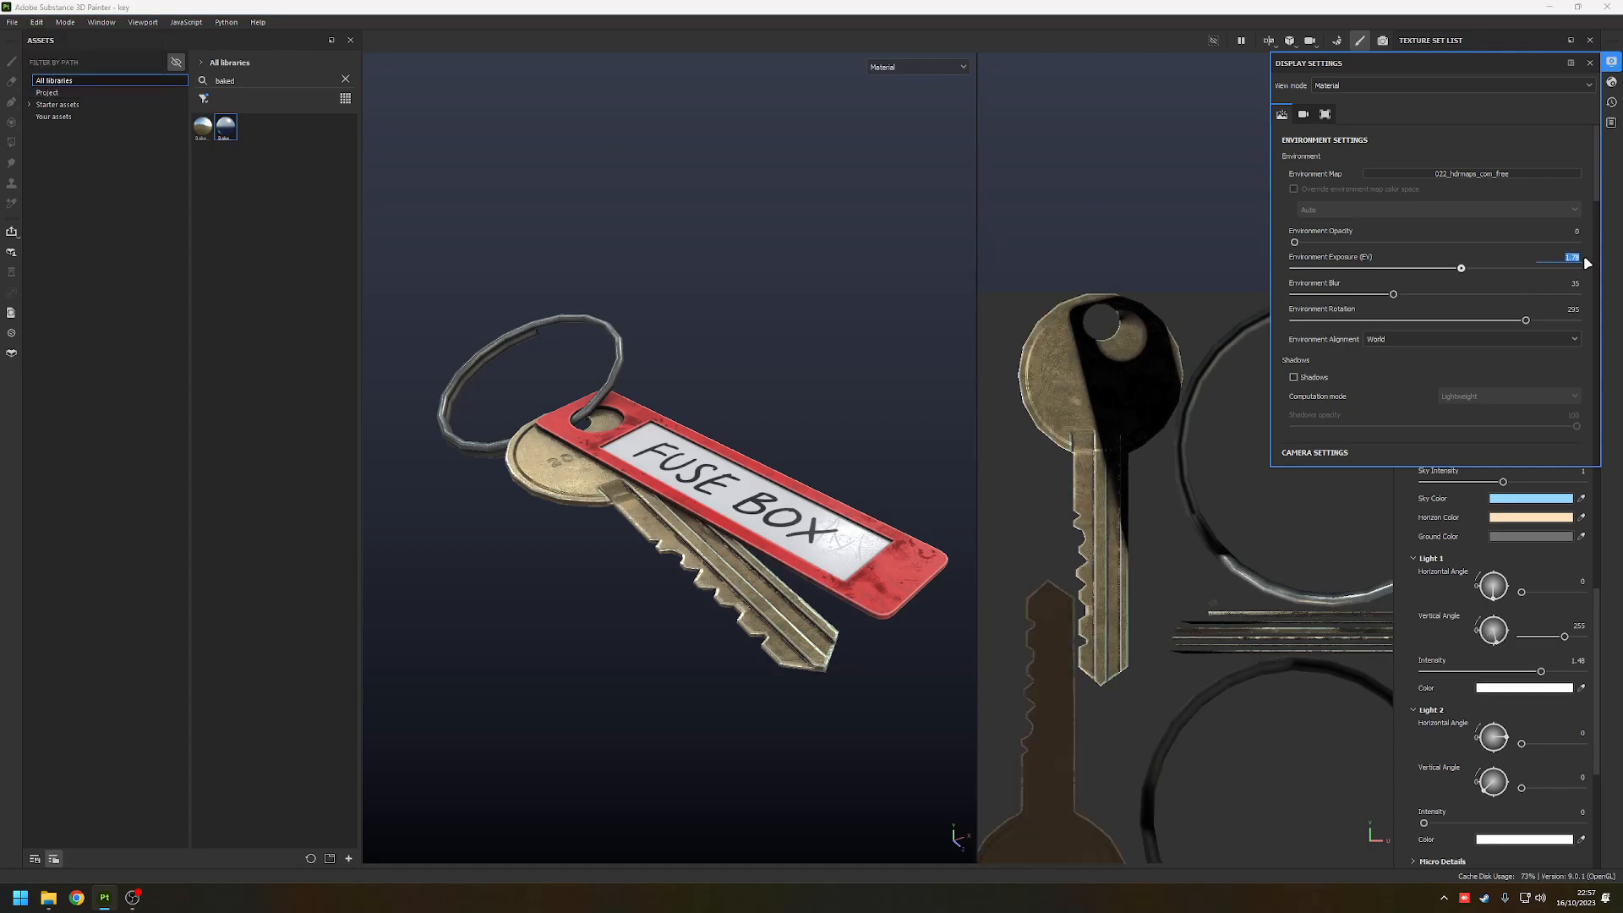
pyautogui.write('0')
pyautogui.press('Return')
# - Try the aircraft_workshop_01_4k environment map with its lighting rotated to about 182
pyautogui.click(1512, 174)
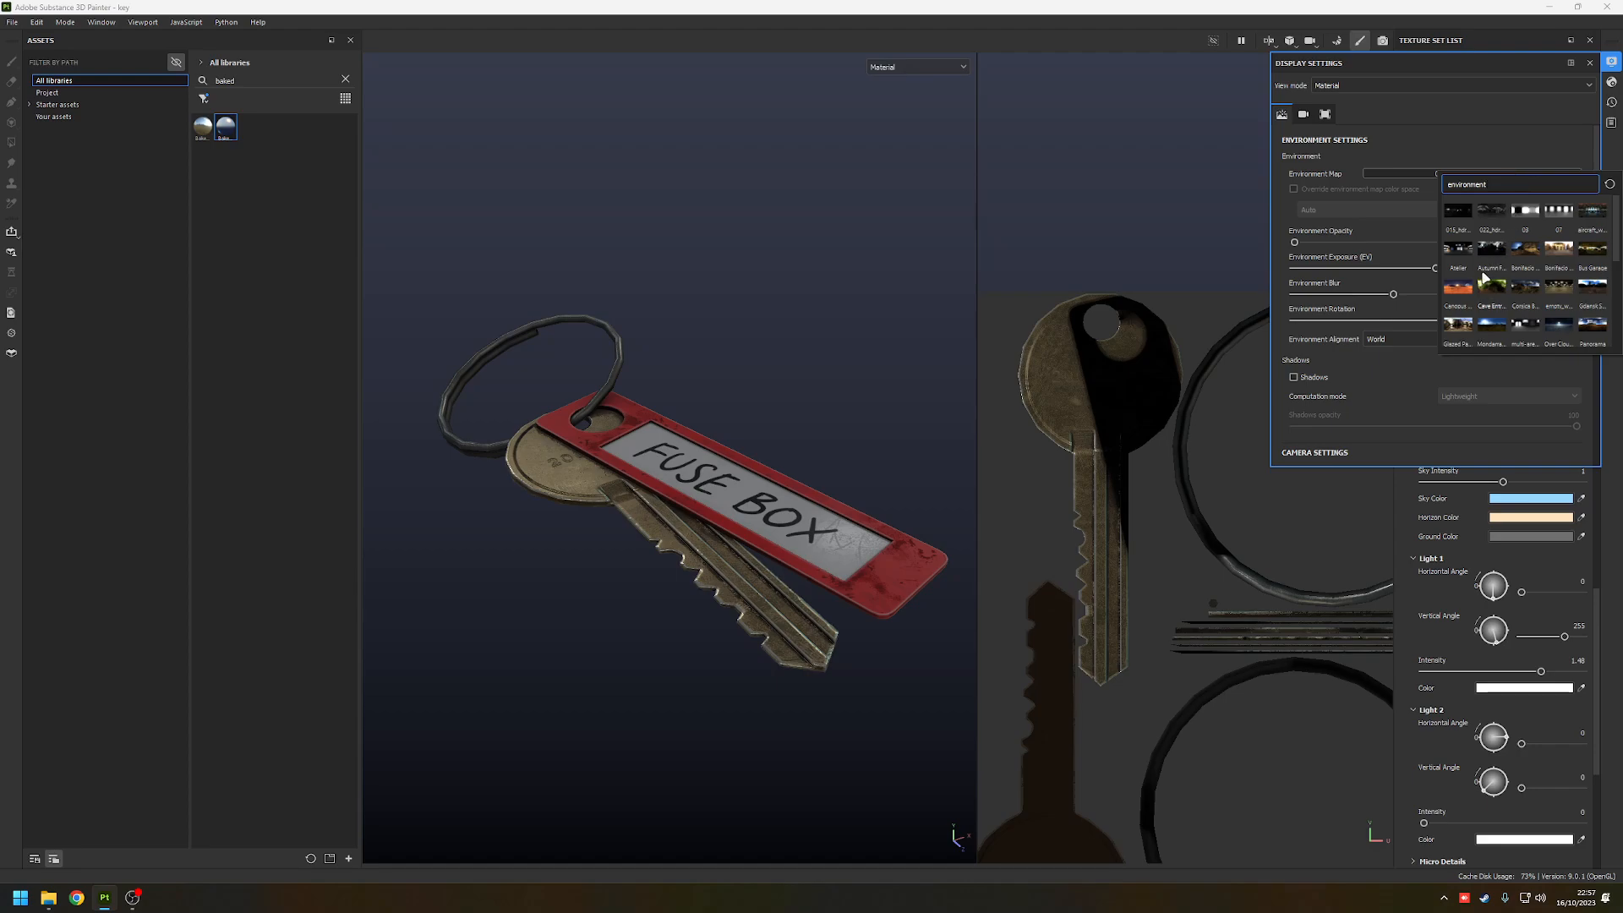
pyautogui.moveTo(1596, 215)
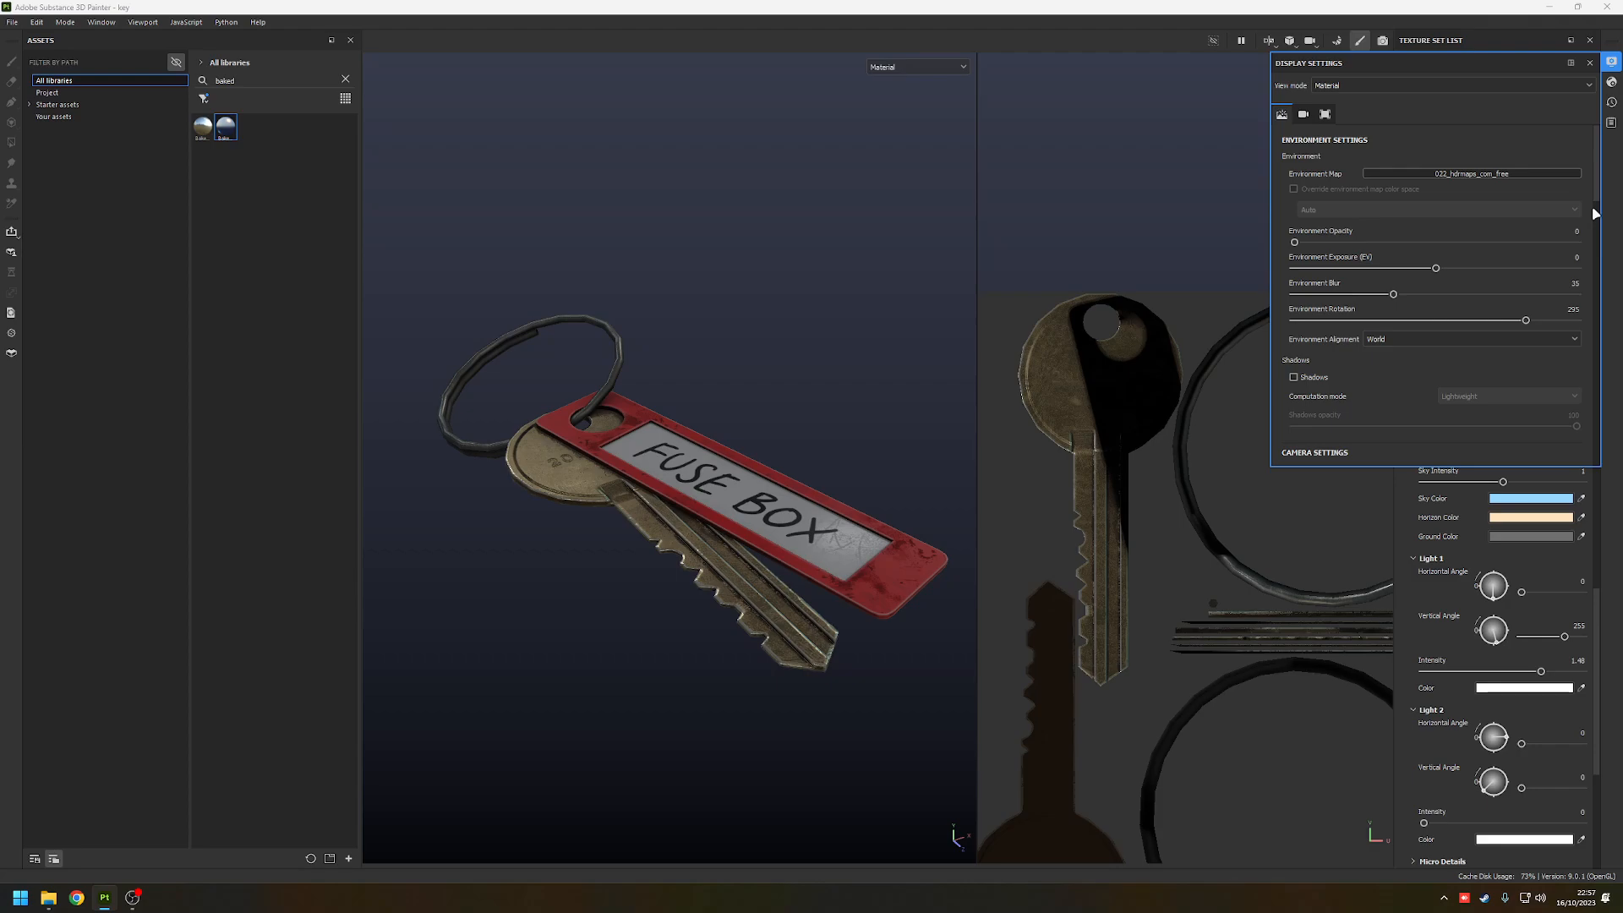
pyautogui.keyDown('shift'); pyautogui.moveTo(681, 429); pyautogui.dragTo(1057, 383, button='right'); pyautogui.keyUp('shift')
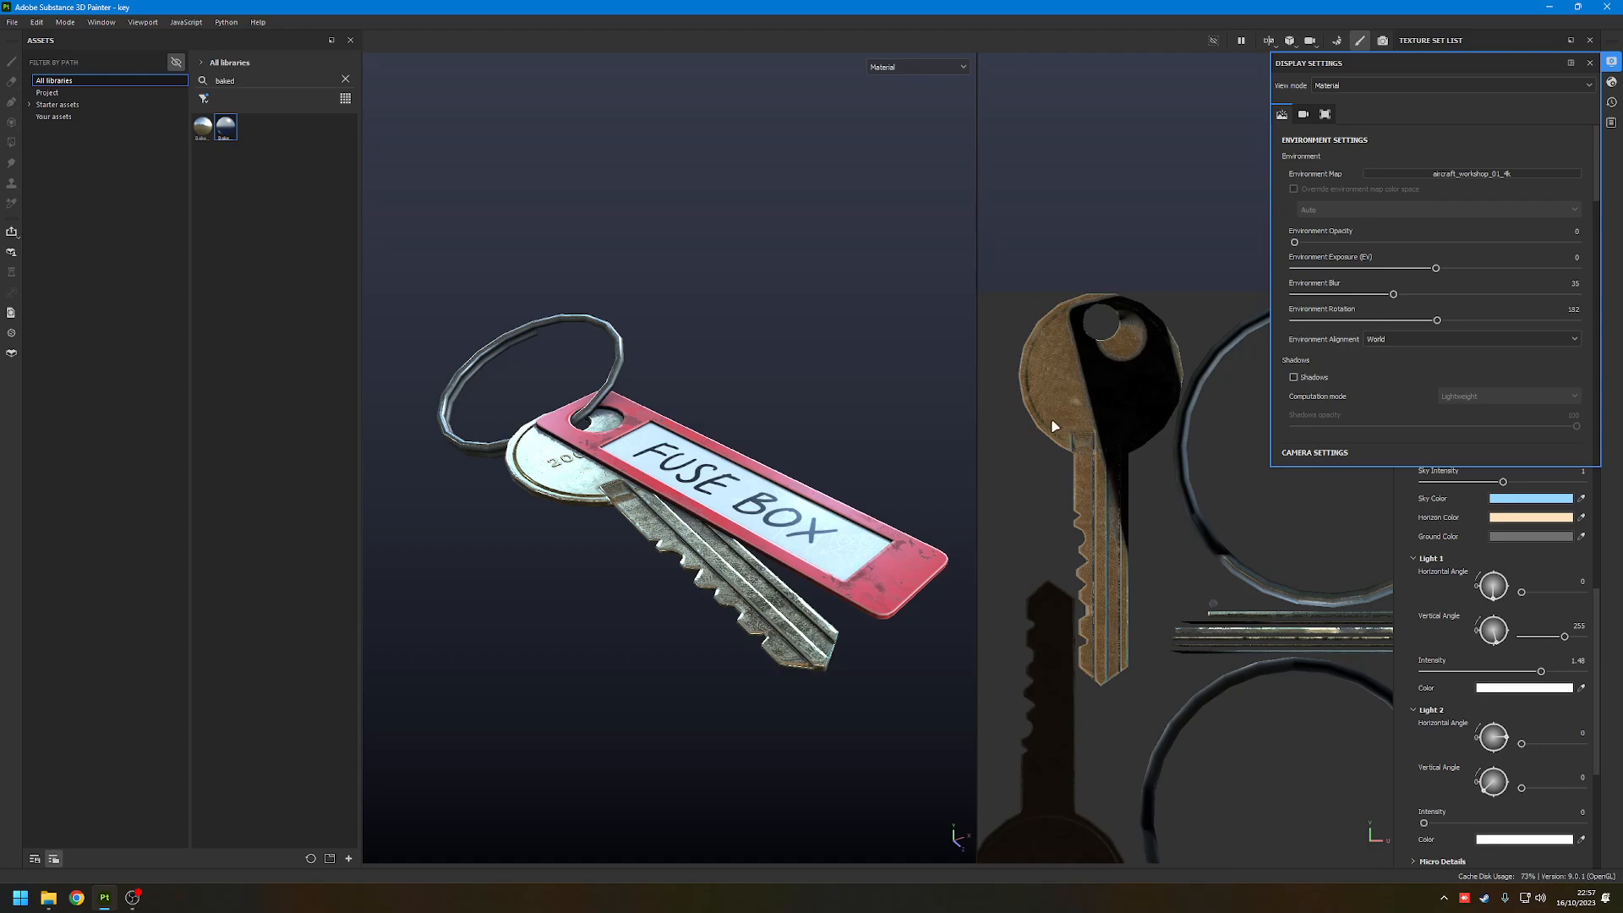
pyautogui.click(1529, 175)
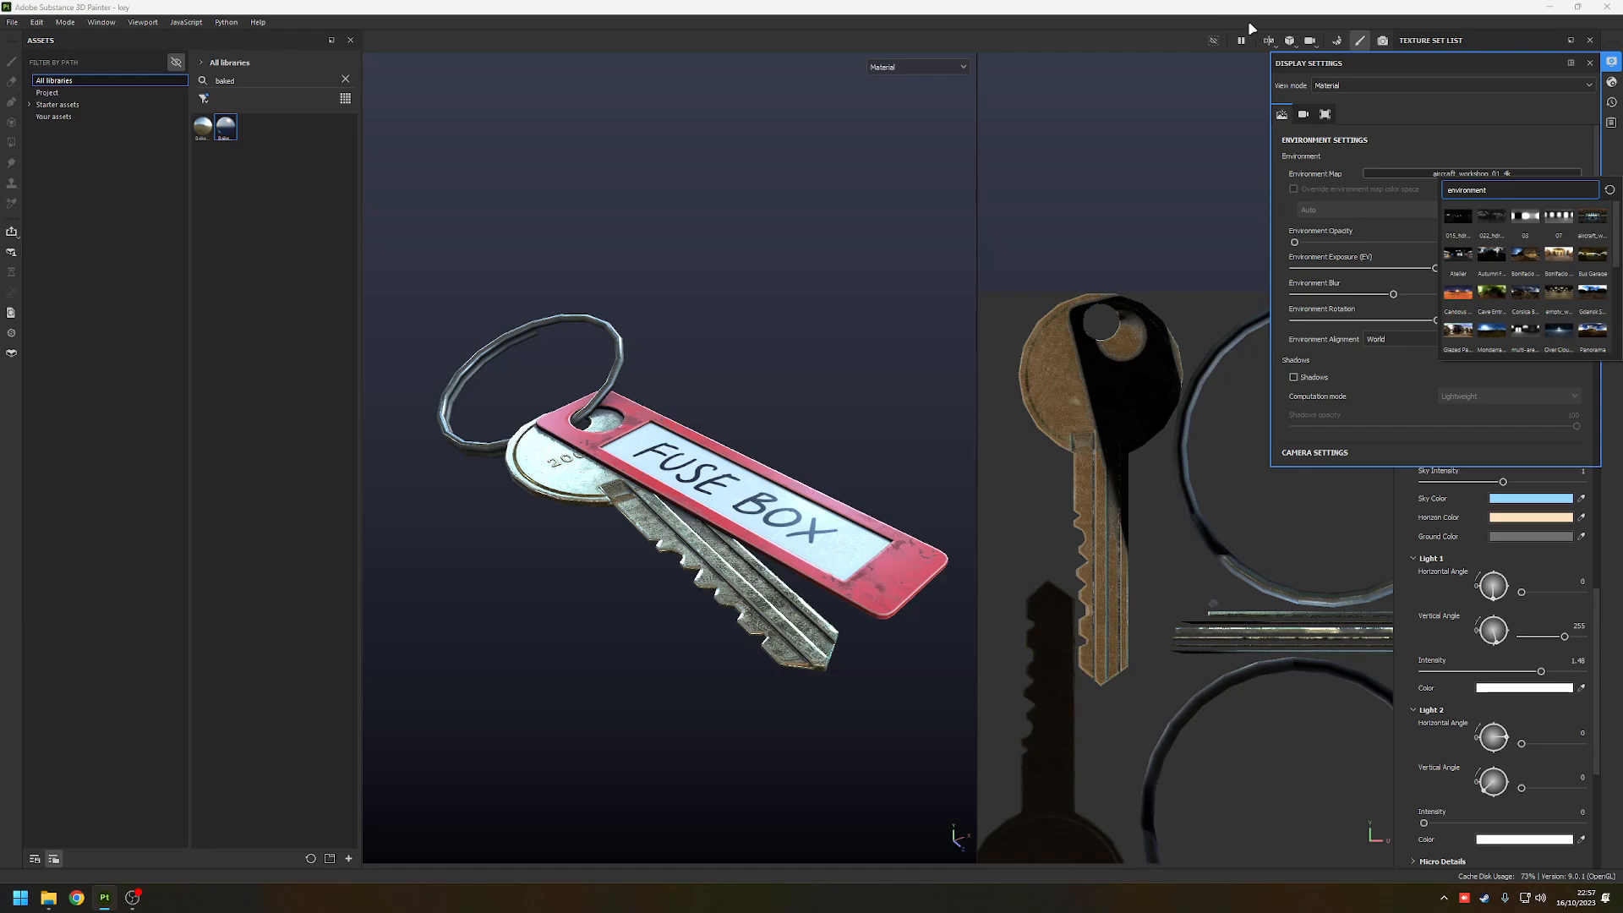
pyautogui.click(1592, 222)
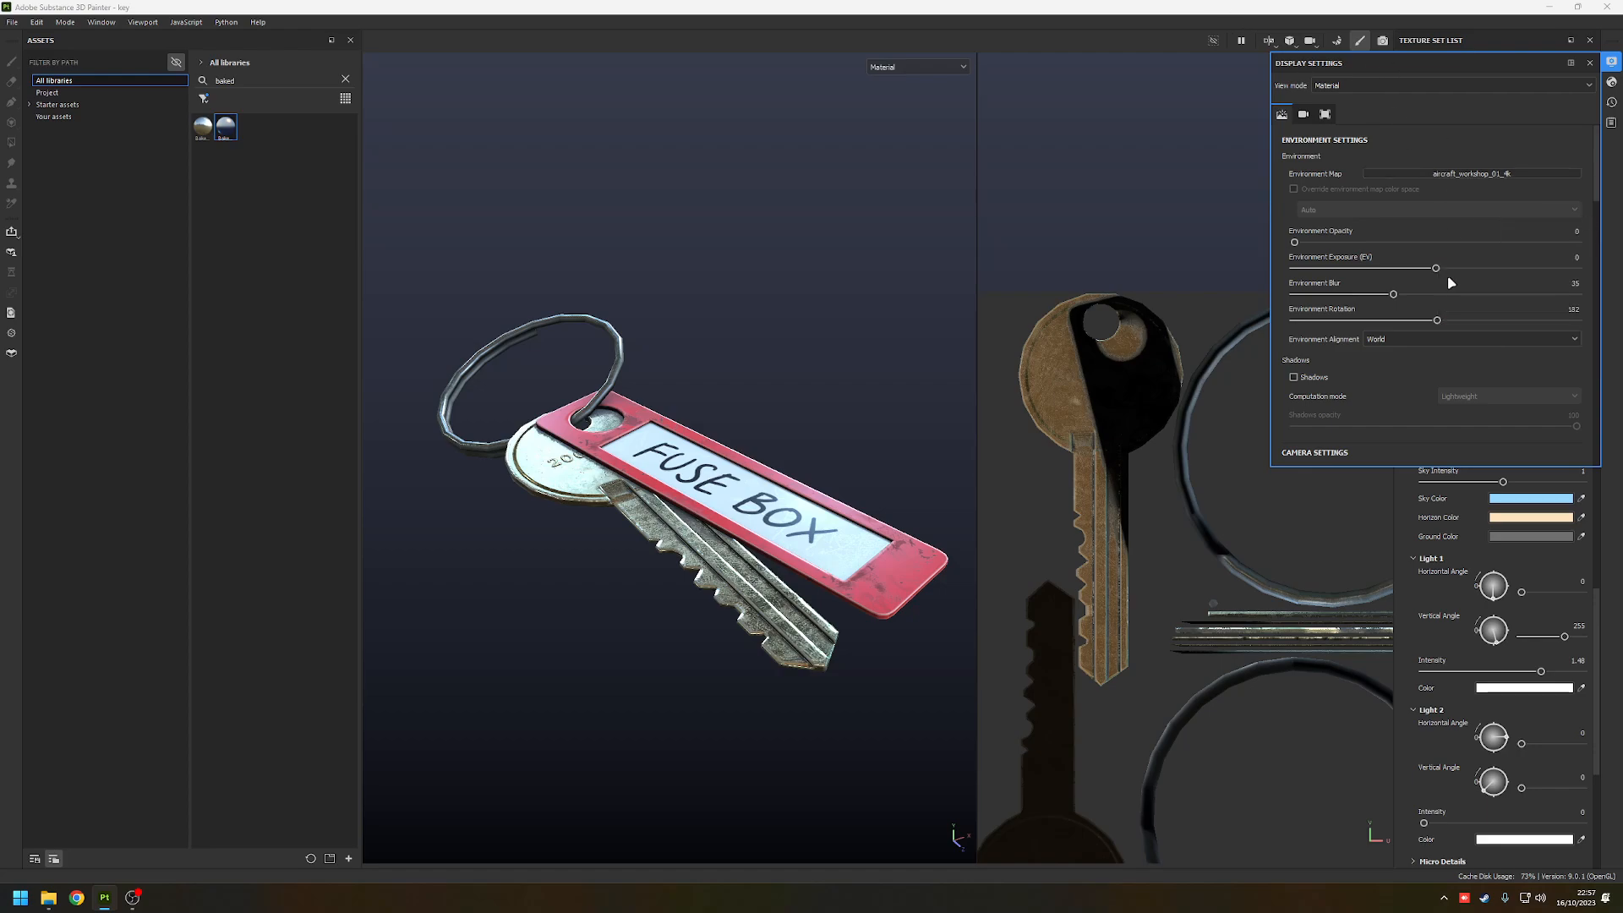
# - Set the Light 2 vertical angle of the Baked Lighting Stylized filter to about 276
pyautogui.click(1613, 63)
pyautogui.scroll(-2, 1526, 634)
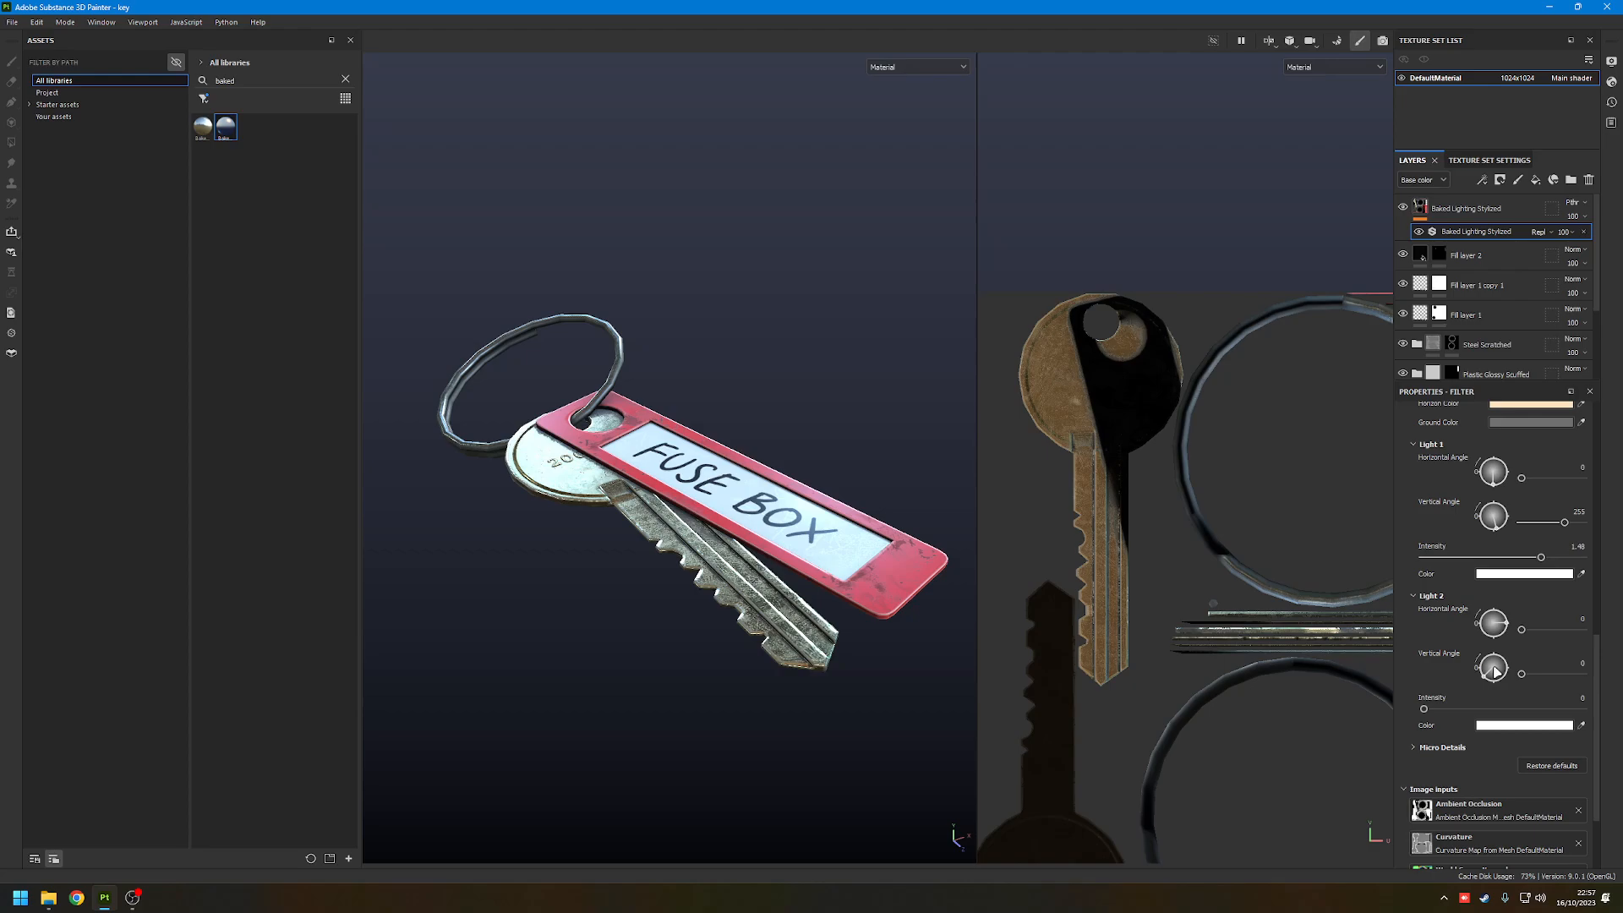
pyautogui.moveTo(1494, 671); pyautogui.dragTo(1496, 683)
# - Try Light 1 with a vertical angle of about 276 and an intensity of about 0.74, and undo both changes
pyautogui.moveTo(1496, 530)
pyautogui.mouseDown()
pyautogui.moveTo(1496, 558)
pyautogui.moveTo(1430, 556)
pyautogui.moveTo(1485, 558)
pyautogui.mouseUp()
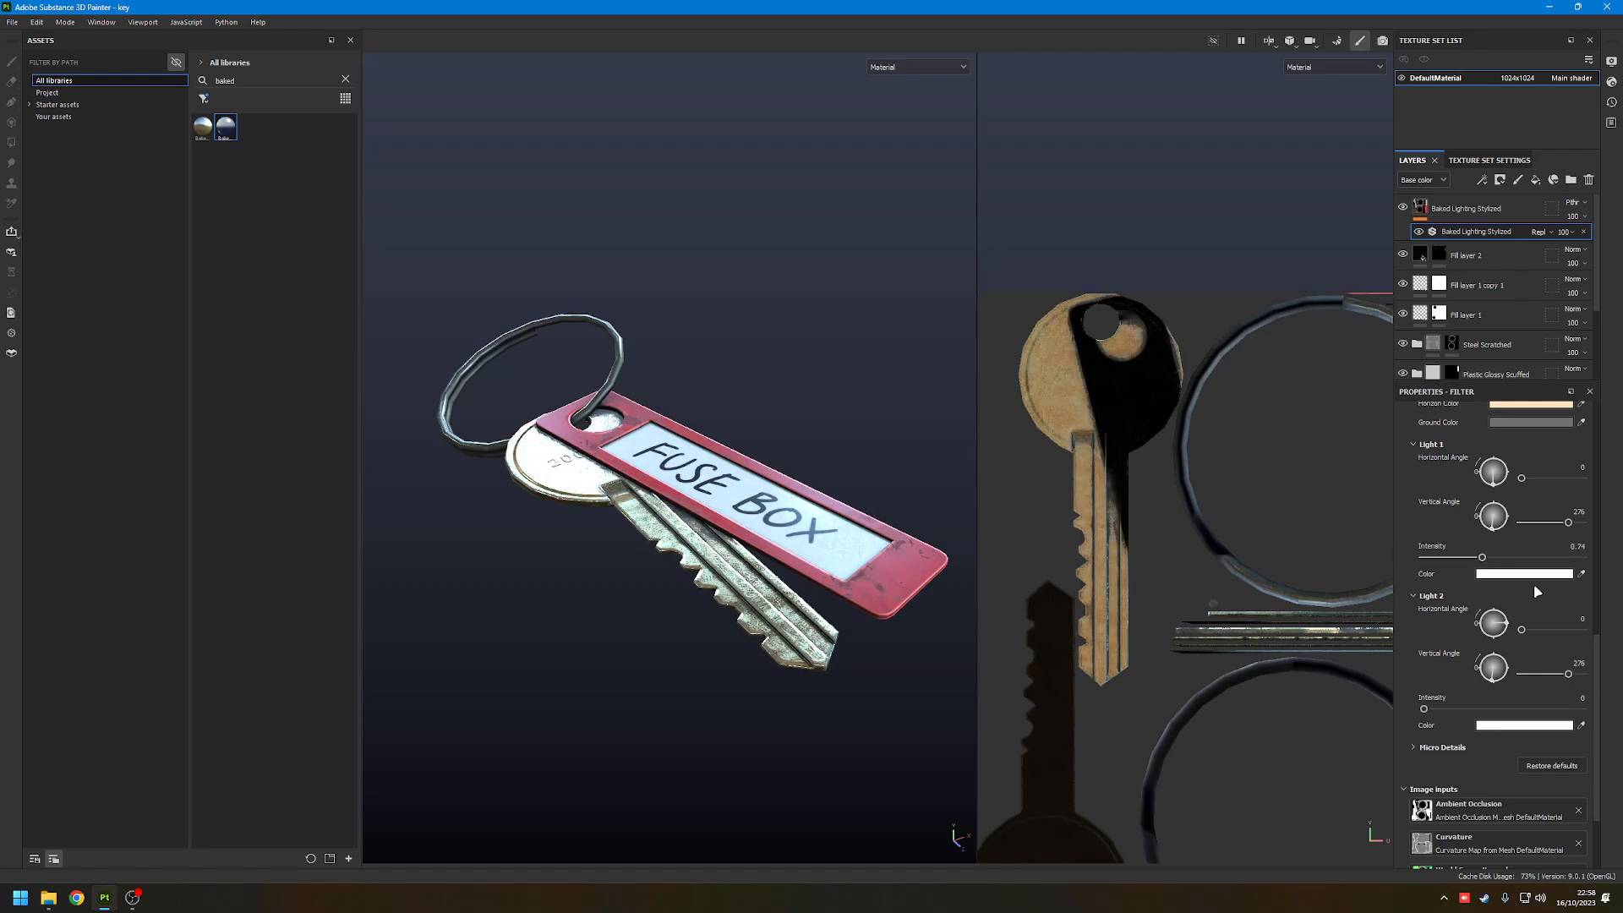
pyautogui.hotkey('ctrl', 'z')
pyautogui.hotkey('ctrl', 'z')
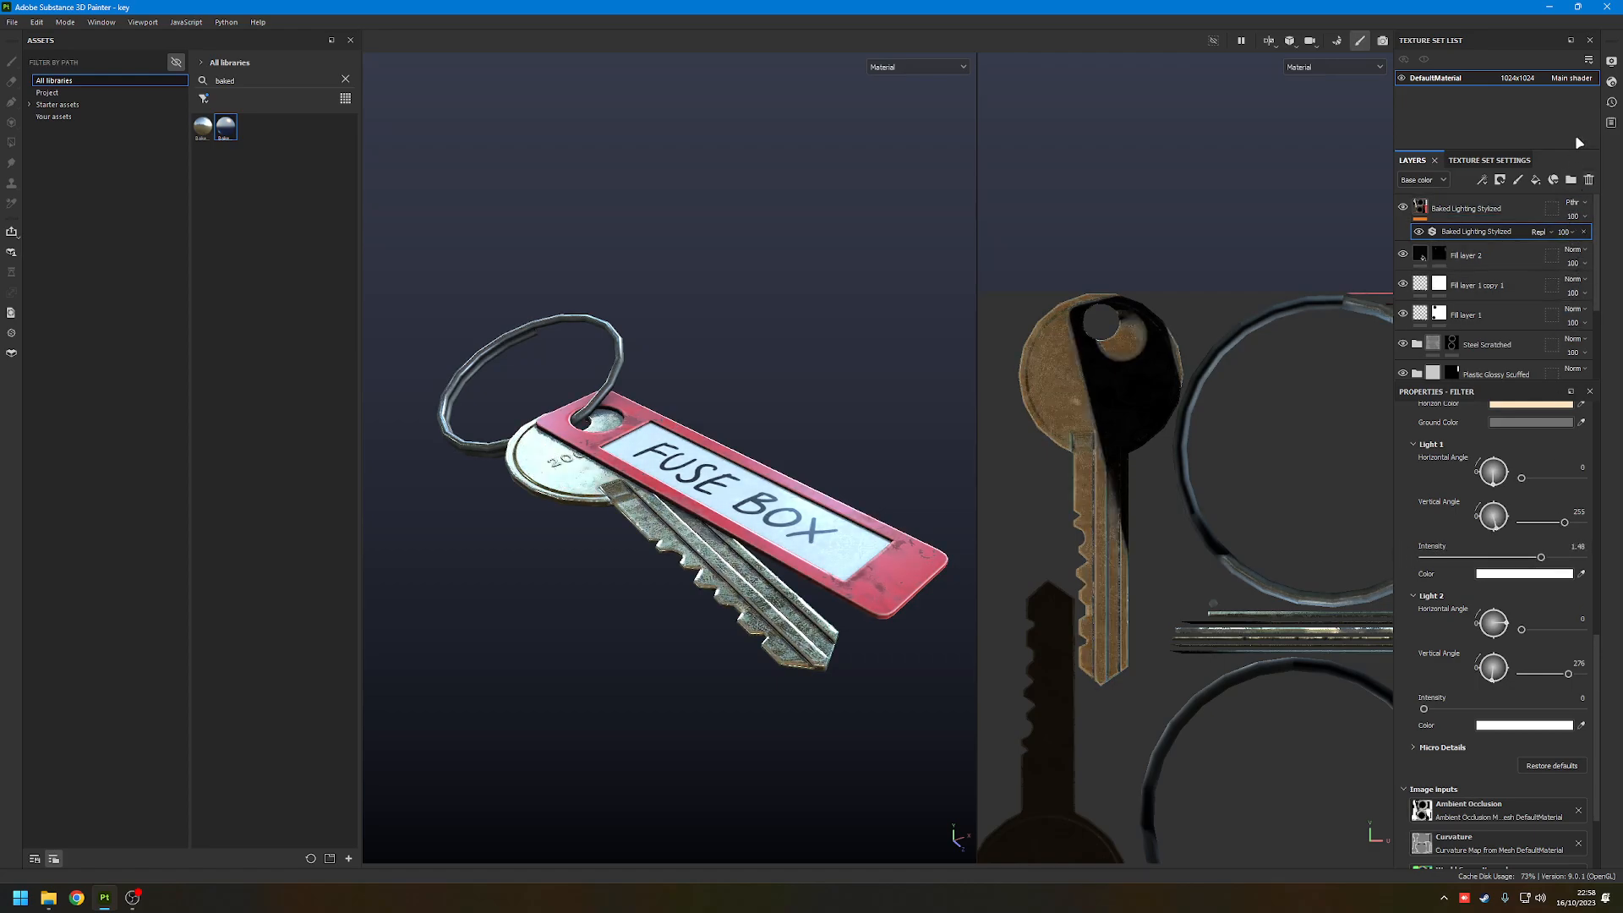
# - Try the multi-area-light environment map with its lighting rotated to about 326
pyautogui.click(1612, 63)
pyautogui.click(1508, 173)
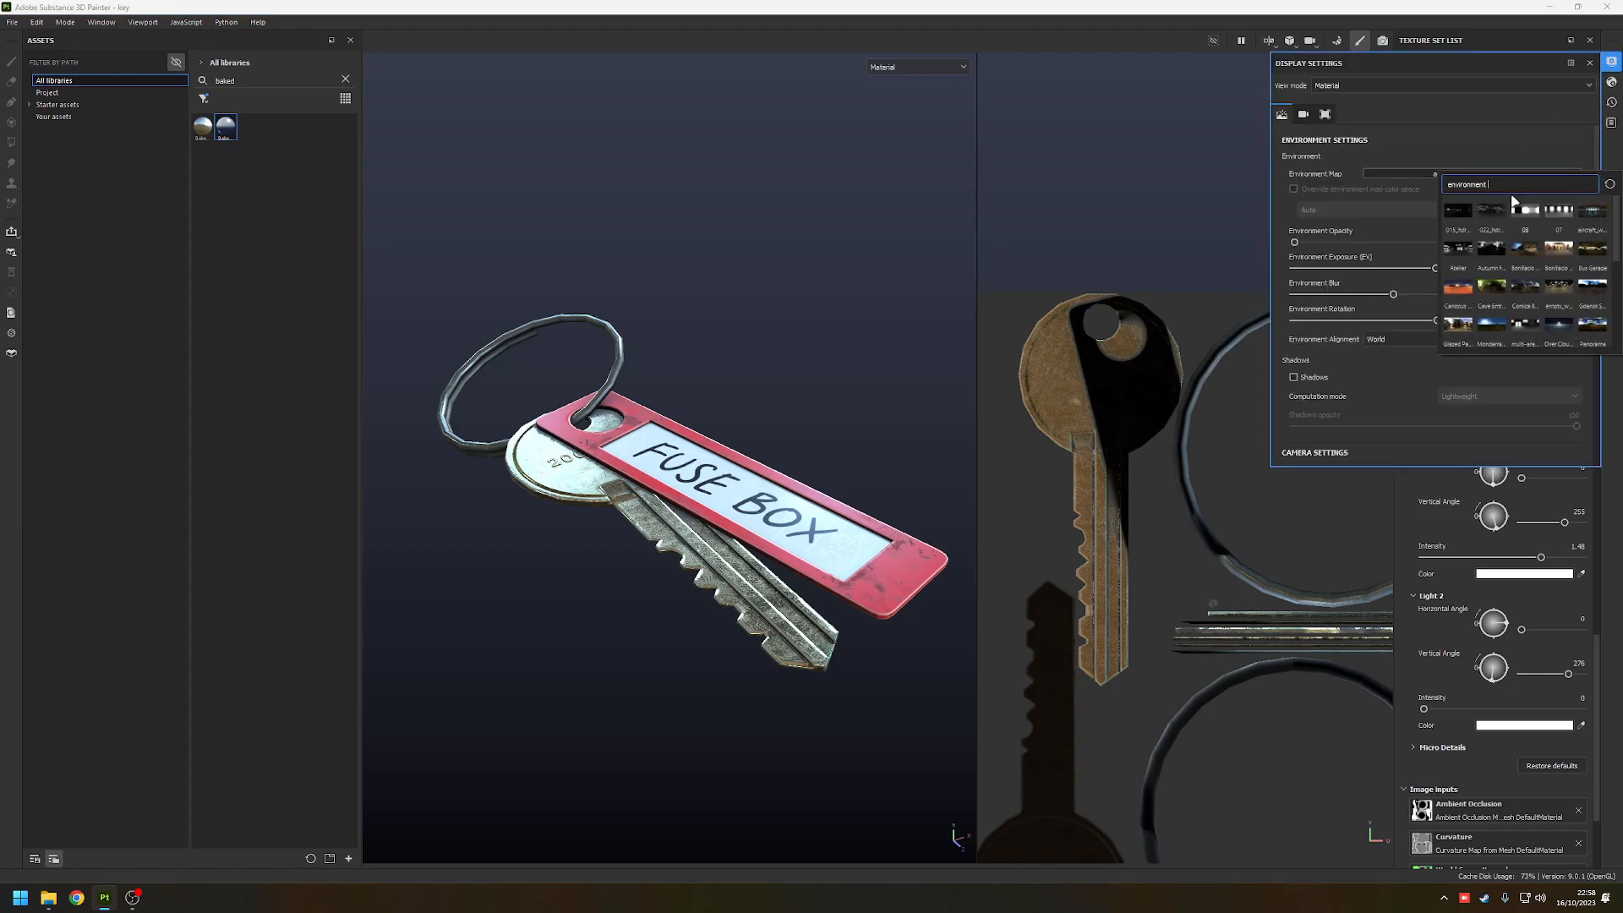
pyautogui.click(1526, 326)
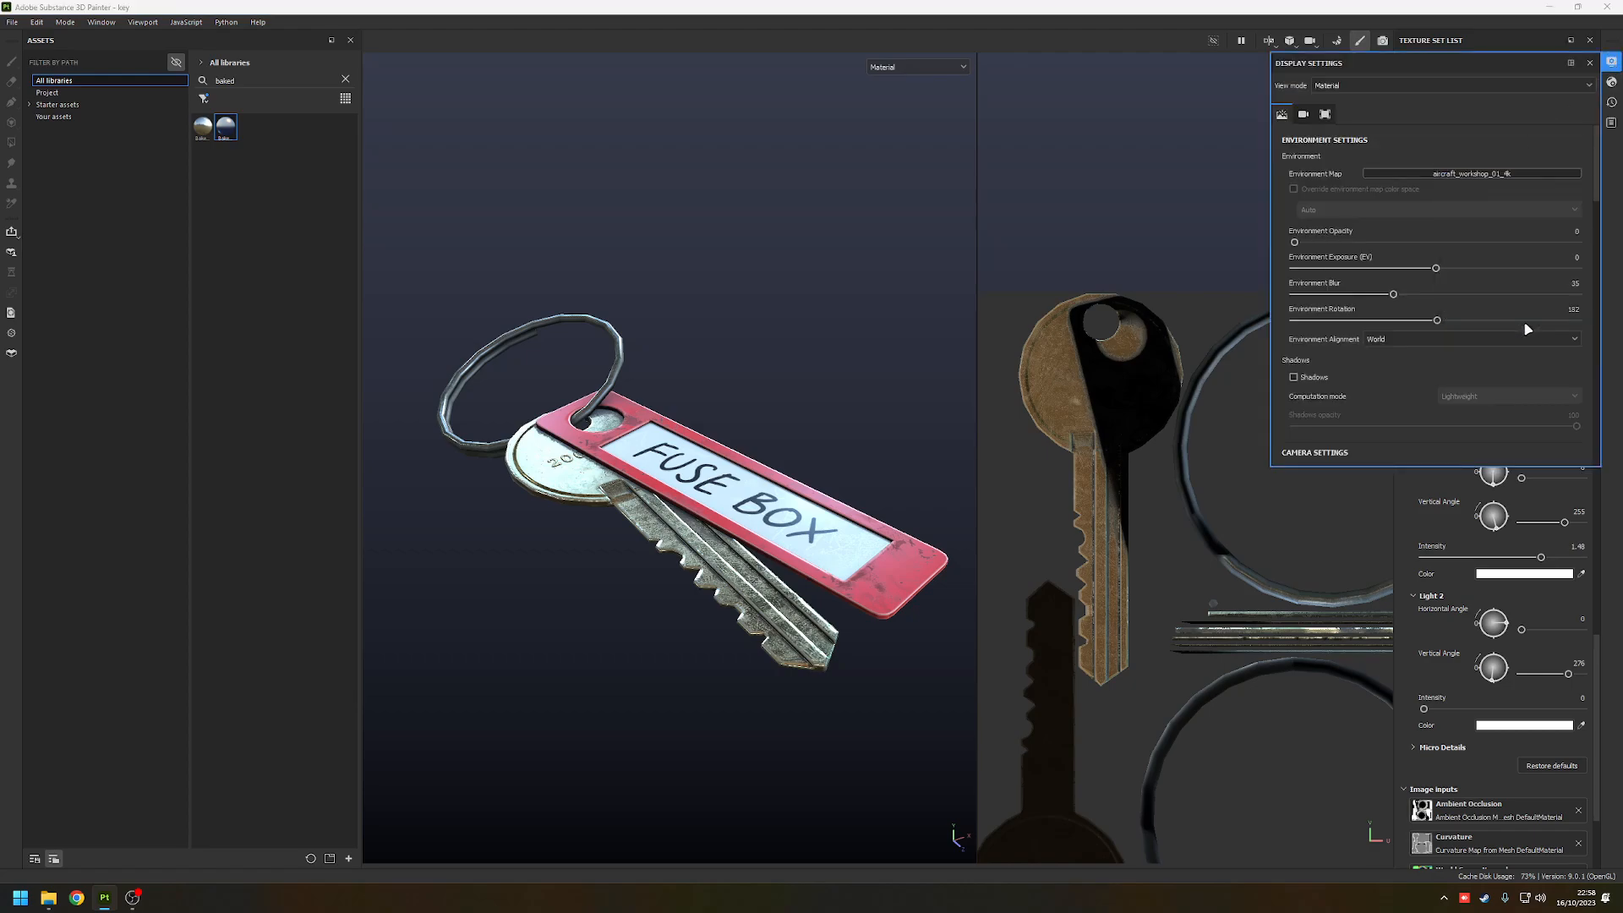
pyautogui.keyDown('shift'); pyautogui.moveTo(800, 346); pyautogui.dragTo(690, 353, button='right'); pyautogui.keyUp('shift')
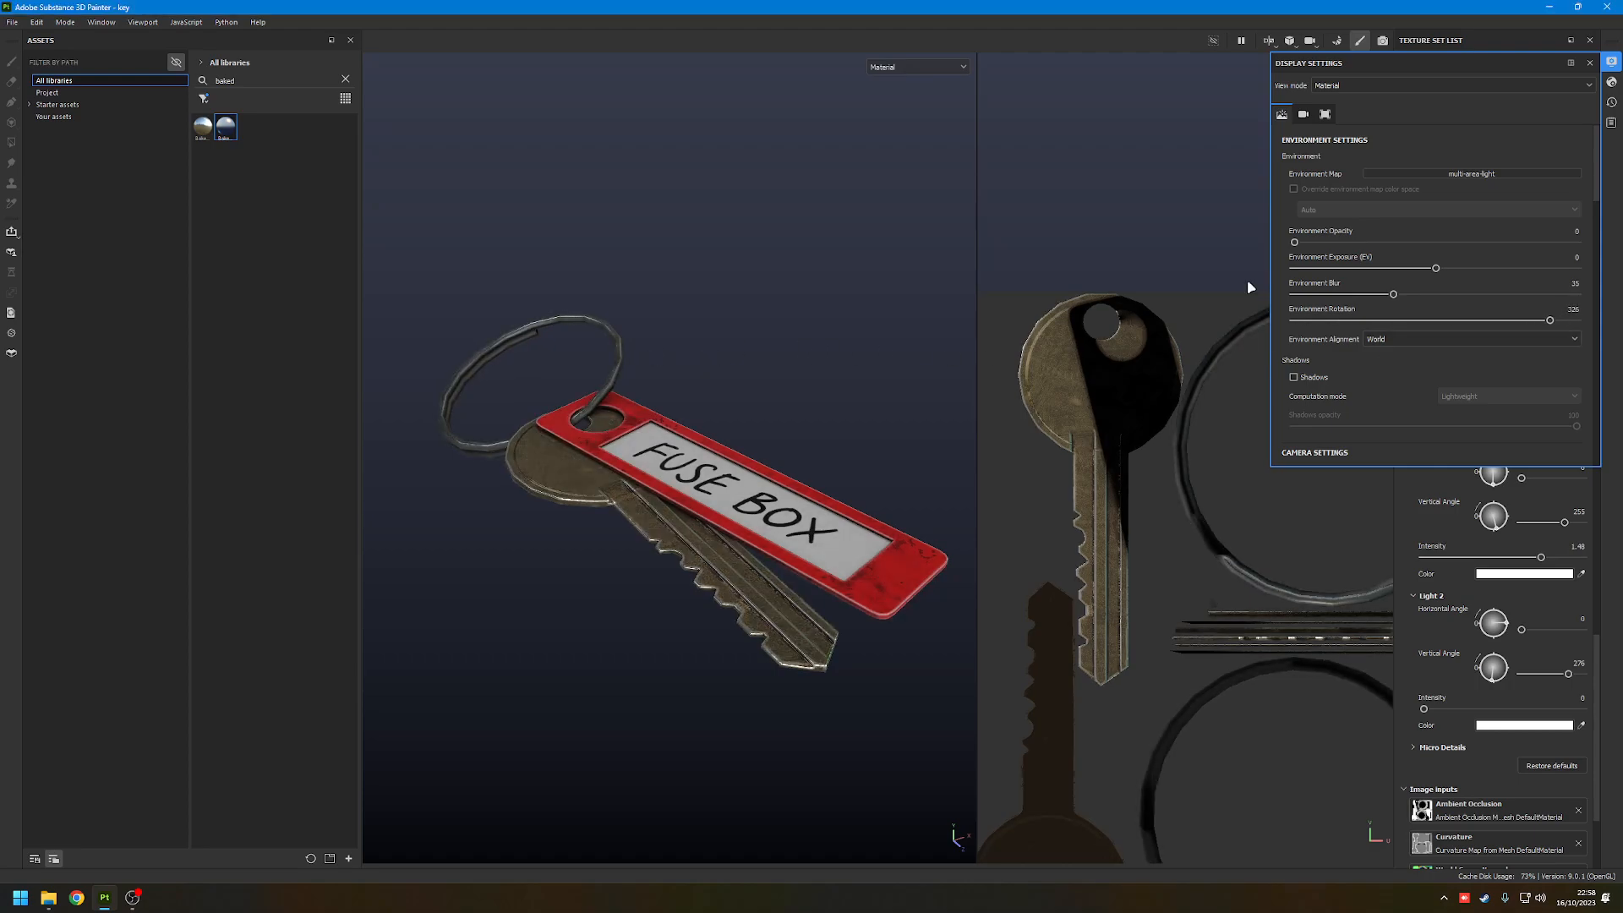
# - Try the Gdansk Shipyard Buildings environment map at a rotation of about 68 and inspect the model and its UV islands
pyautogui.click(1545, 177)
pyautogui.click(1593, 304)
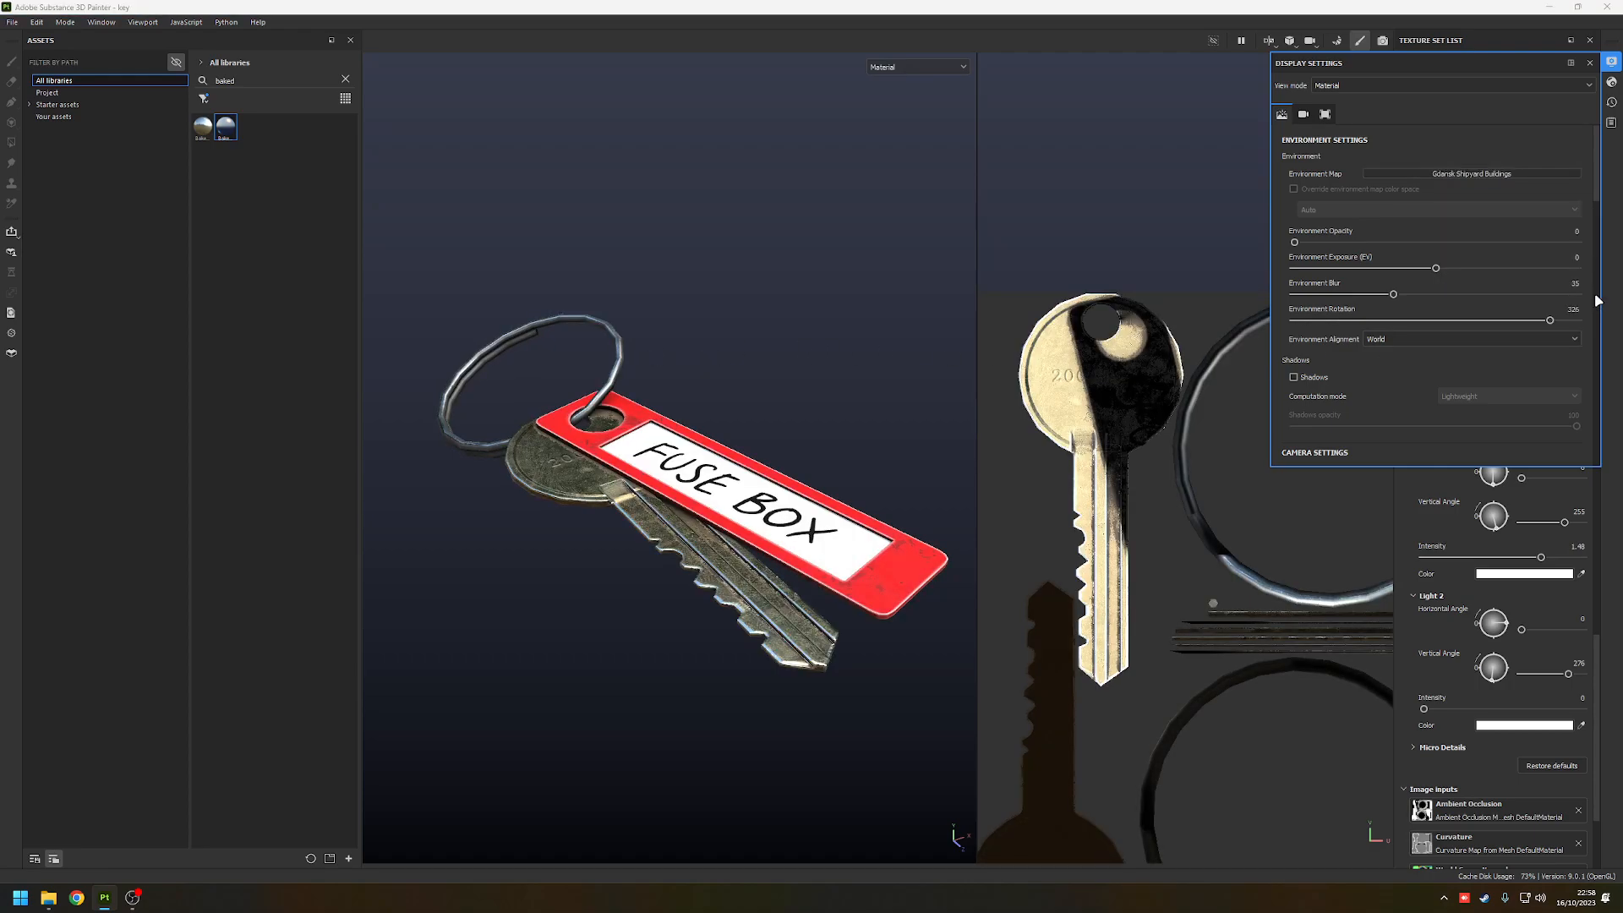
pyautogui.moveTo(755, 336)
pyautogui.keyDown('shift'); pyautogui.mouseDown(button='right')
pyautogui.moveTo(705, 349)
pyautogui.moveTo(730, 347)
pyautogui.mouseUp(button='right'); pyautogui.keyUp('shift')
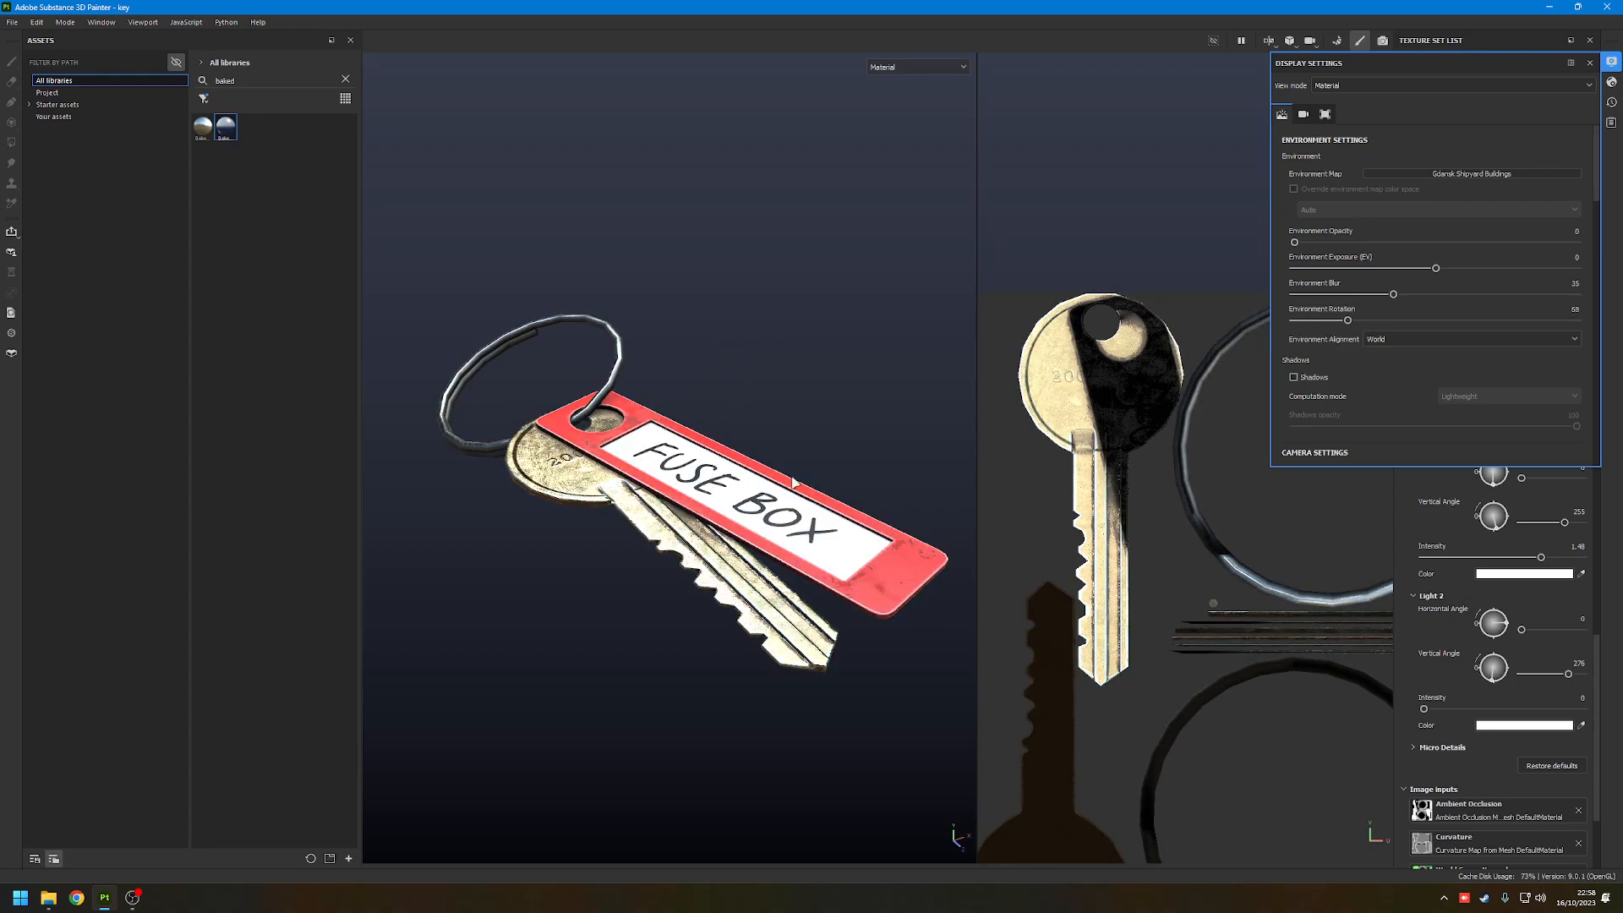
pyautogui.scroll(-2, 1162, 560)
pyautogui.keyDown('alt'); pyautogui.moveTo(1251, 565); pyautogui.dragTo(1156, 569, button='middle'); pyautogui.keyUp('alt')
# - Set the environment map to Panorama and rotate the environment lighting to about 189
pyautogui.click(1505, 169)
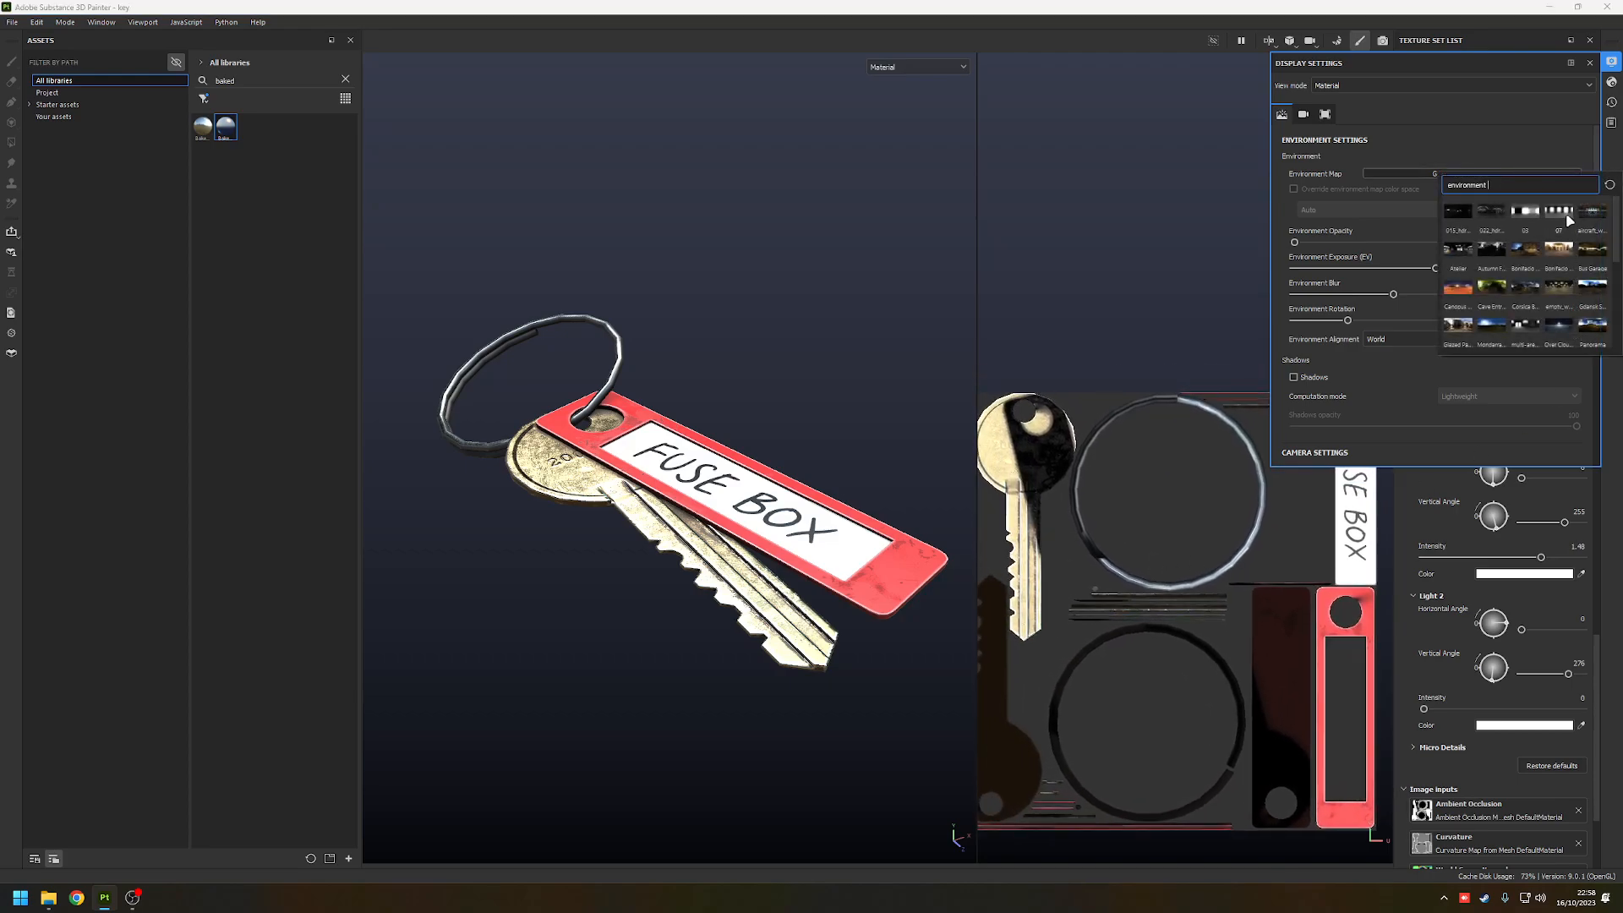
pyautogui.click(1594, 336)
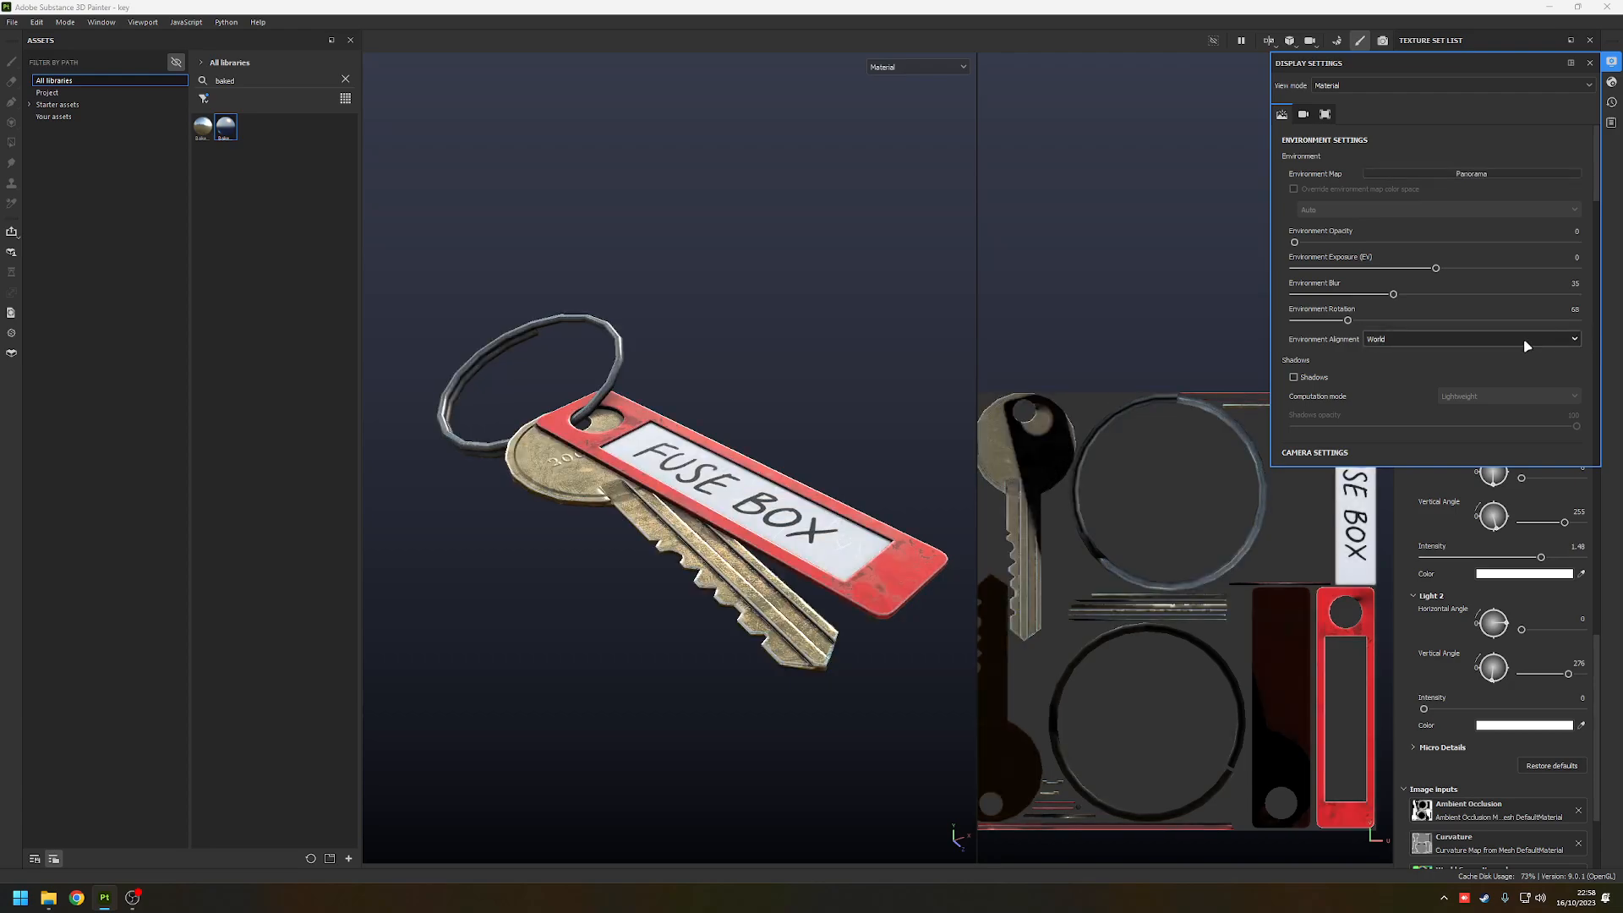
pyautogui.keyDown('shift'); pyautogui.moveTo(725, 351); pyautogui.dragTo(766, 364, button='right'); pyautogui.keyUp('shift')
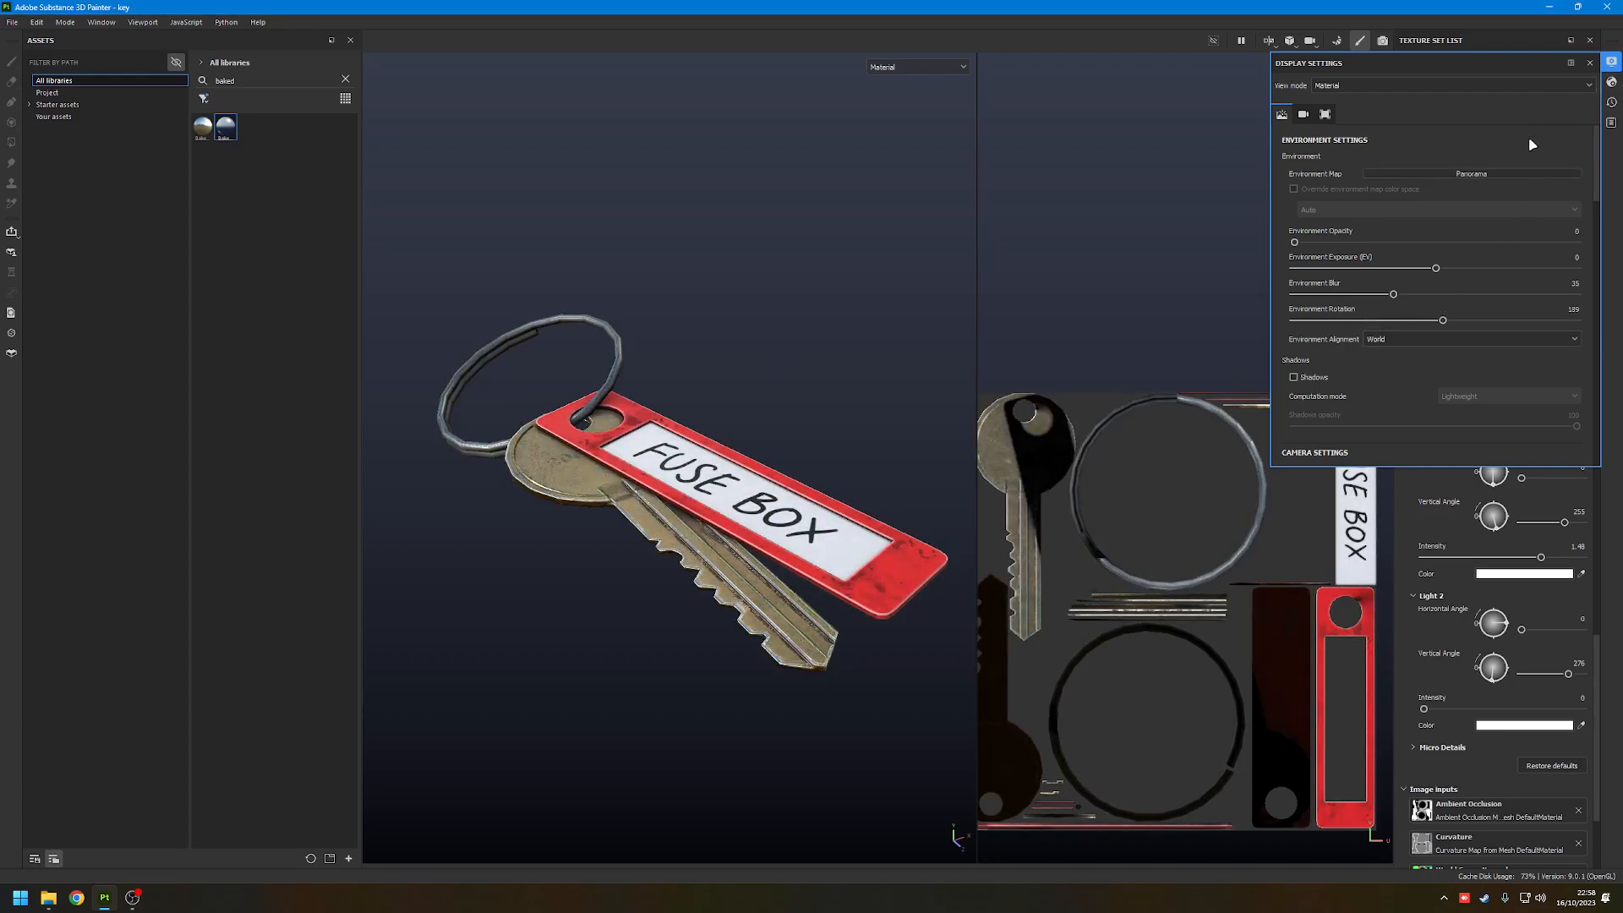
# - Try the Canopus Ground environment map and the Glazed Patio map with the lighting rotated to about 272
pyautogui.click(1505, 173)
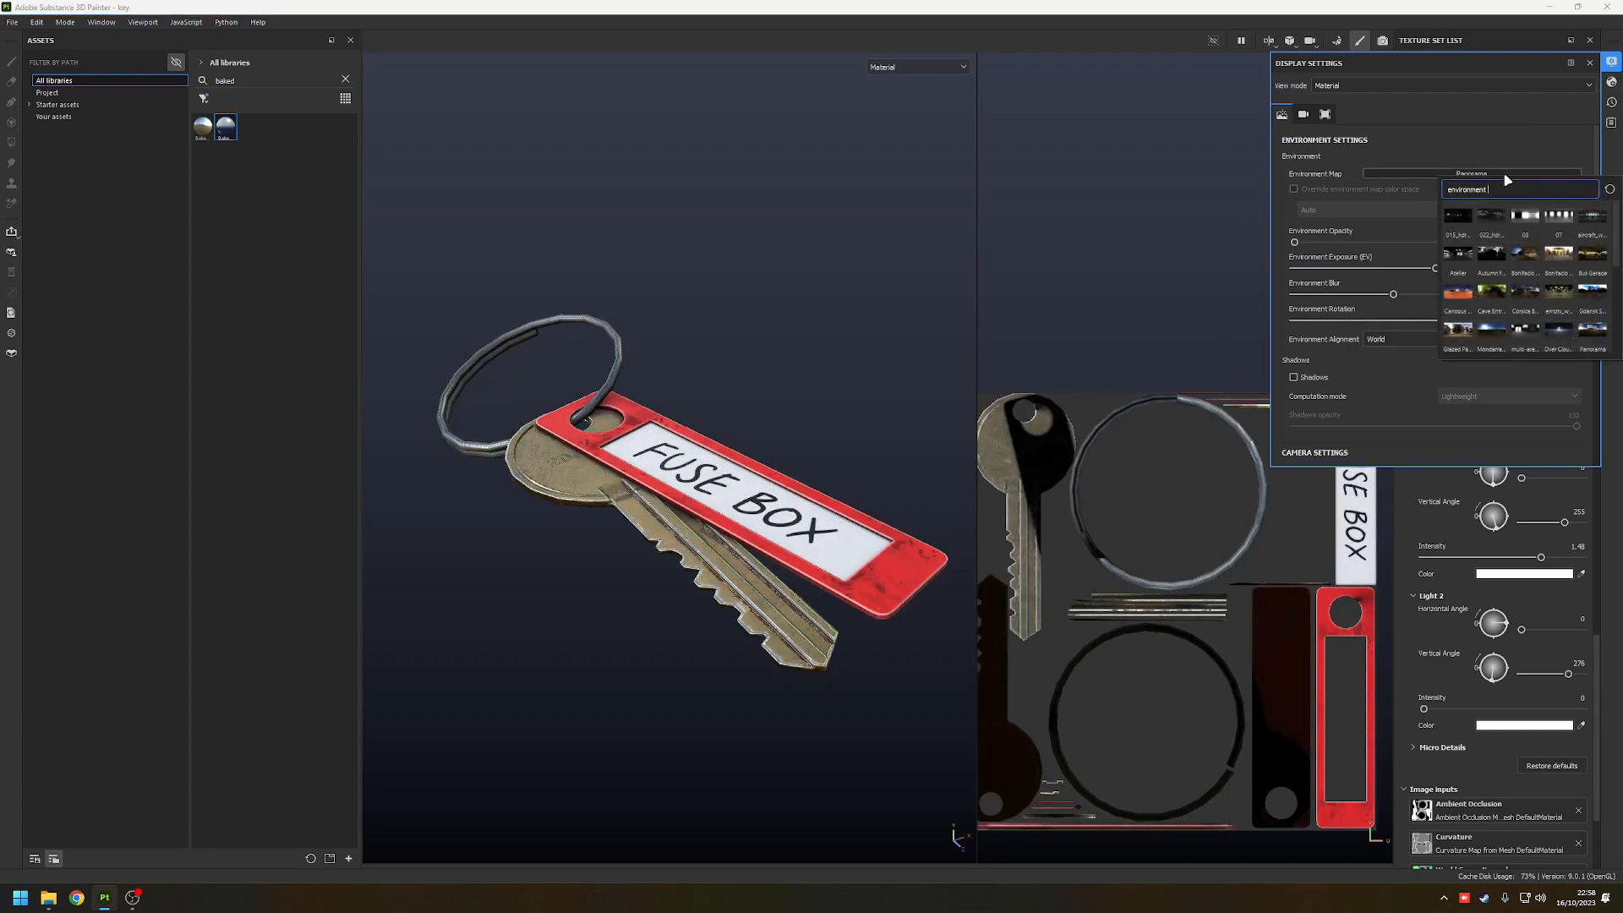
pyautogui.click(1459, 295)
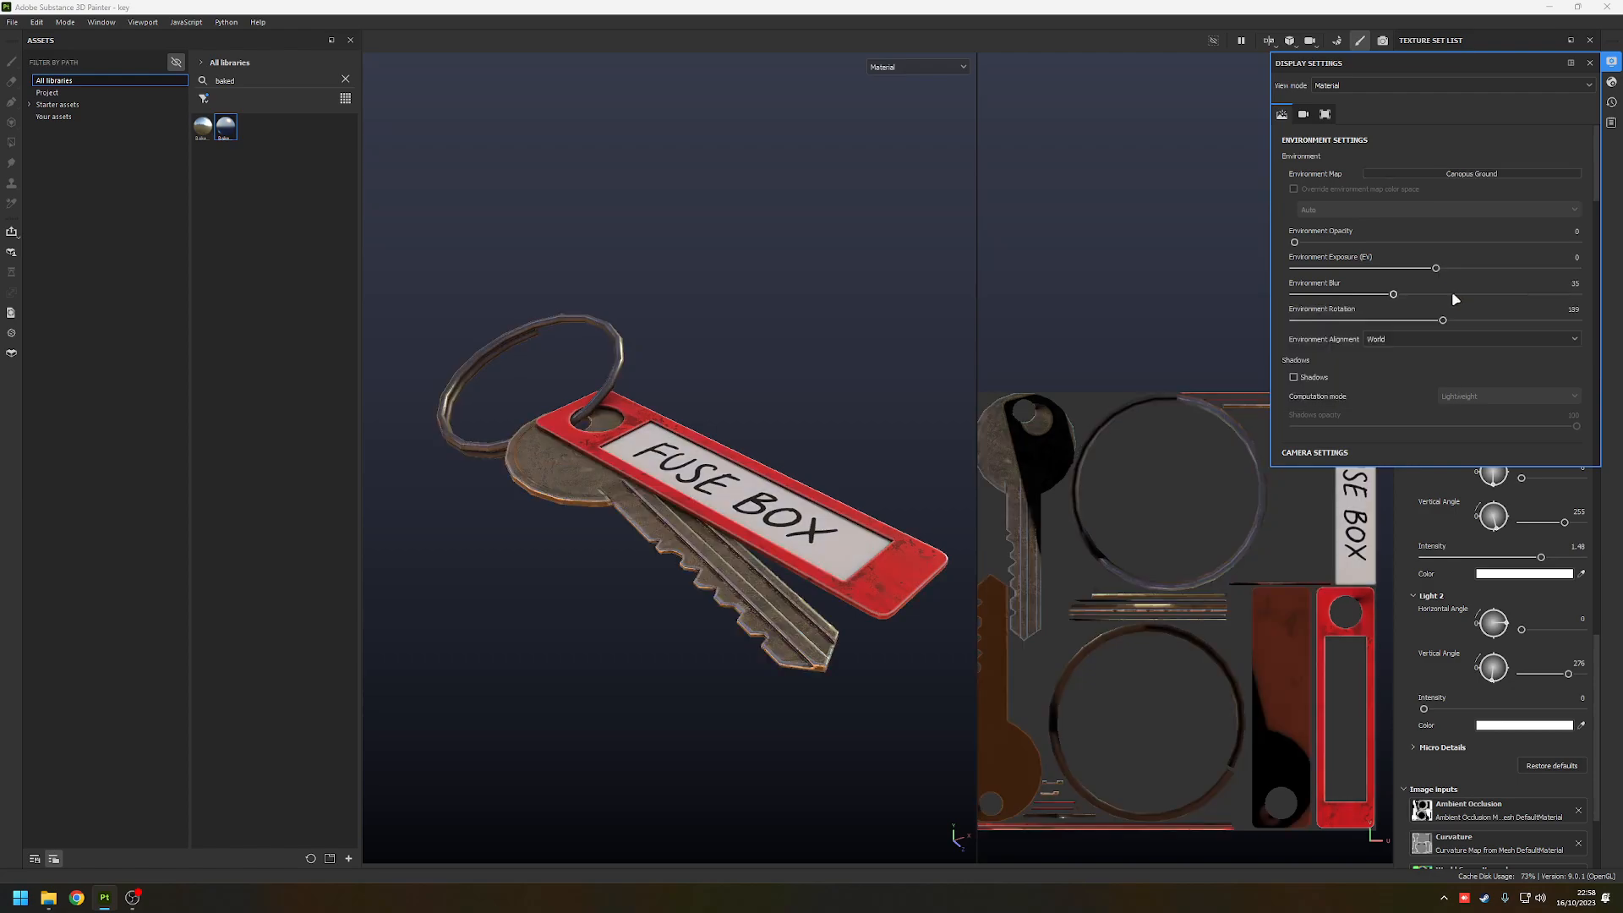
pyautogui.click(1473, 173)
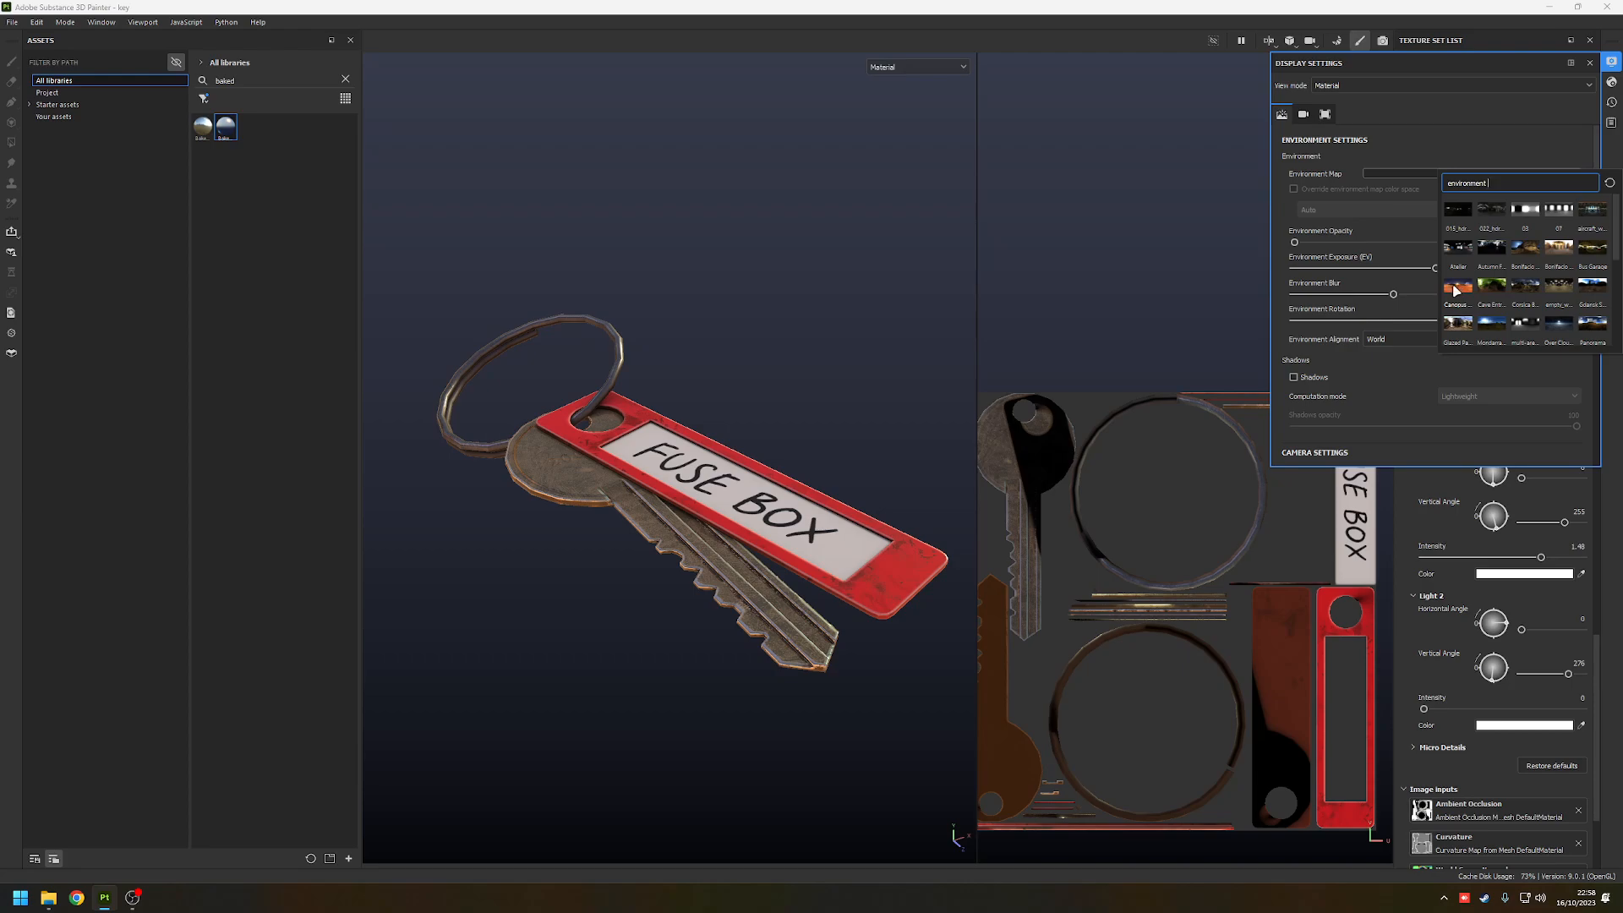
pyautogui.click(1457, 323)
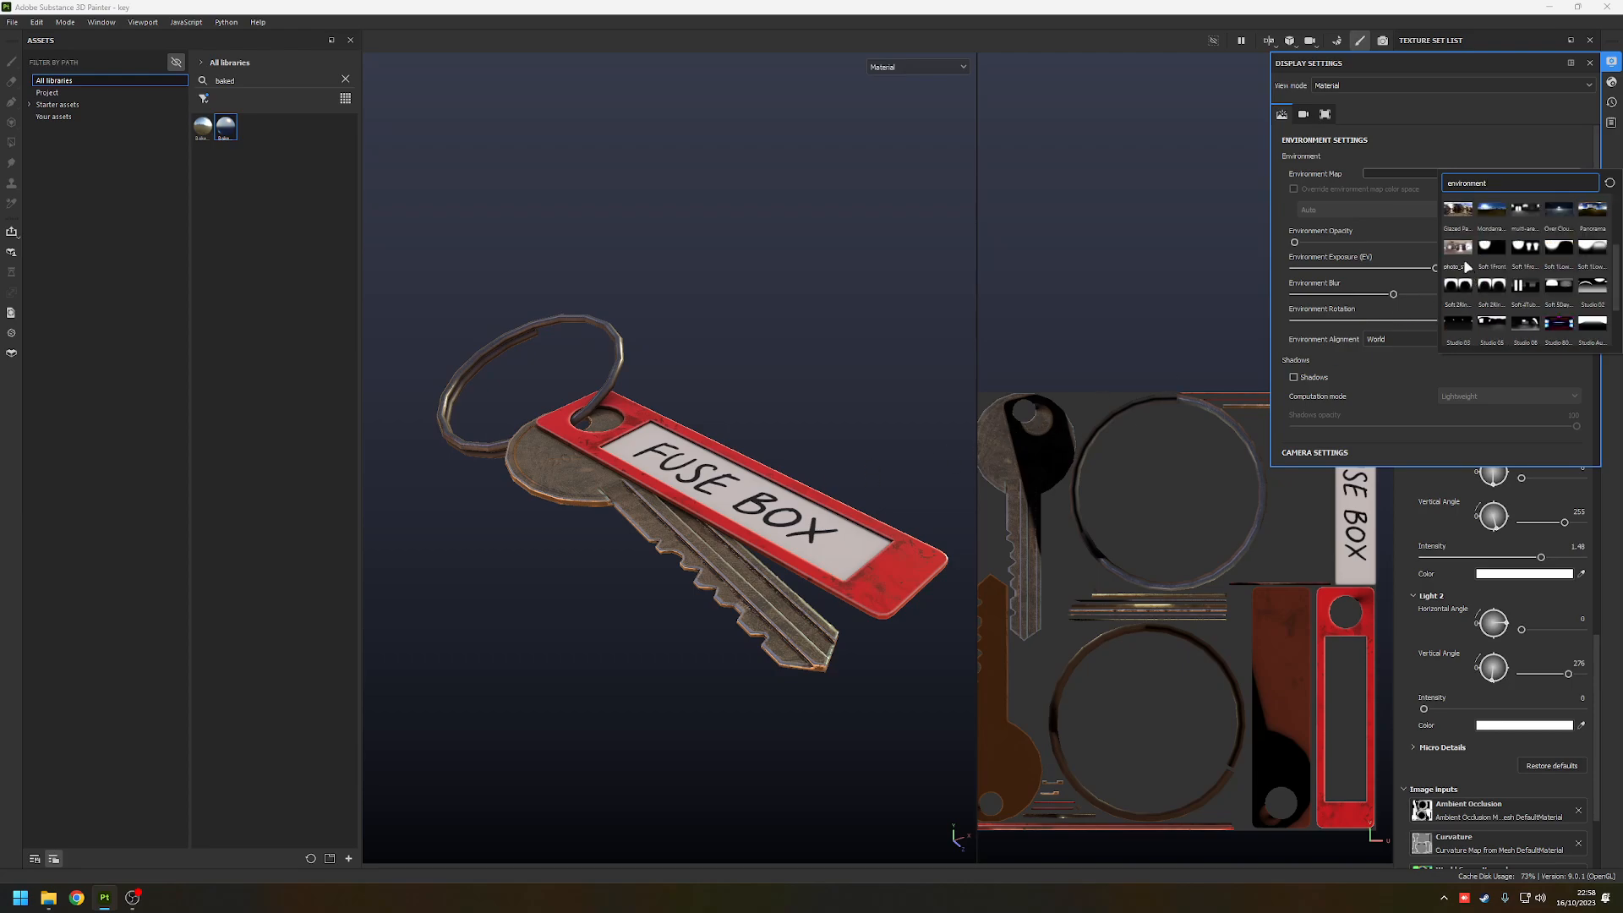
pyautogui.moveTo(843, 340)
pyautogui.keyDown('shift'); pyautogui.mouseDown(button='right')
pyautogui.moveTo(883, 340)
pyautogui.moveTo(868, 340)
pyautogui.mouseUp(button='right'); pyautogui.keyUp('shift')
# - Try the Studio 05 environment map at a rotation of about 297 and Studio White Soft at about 239
pyautogui.click(1390, 172)
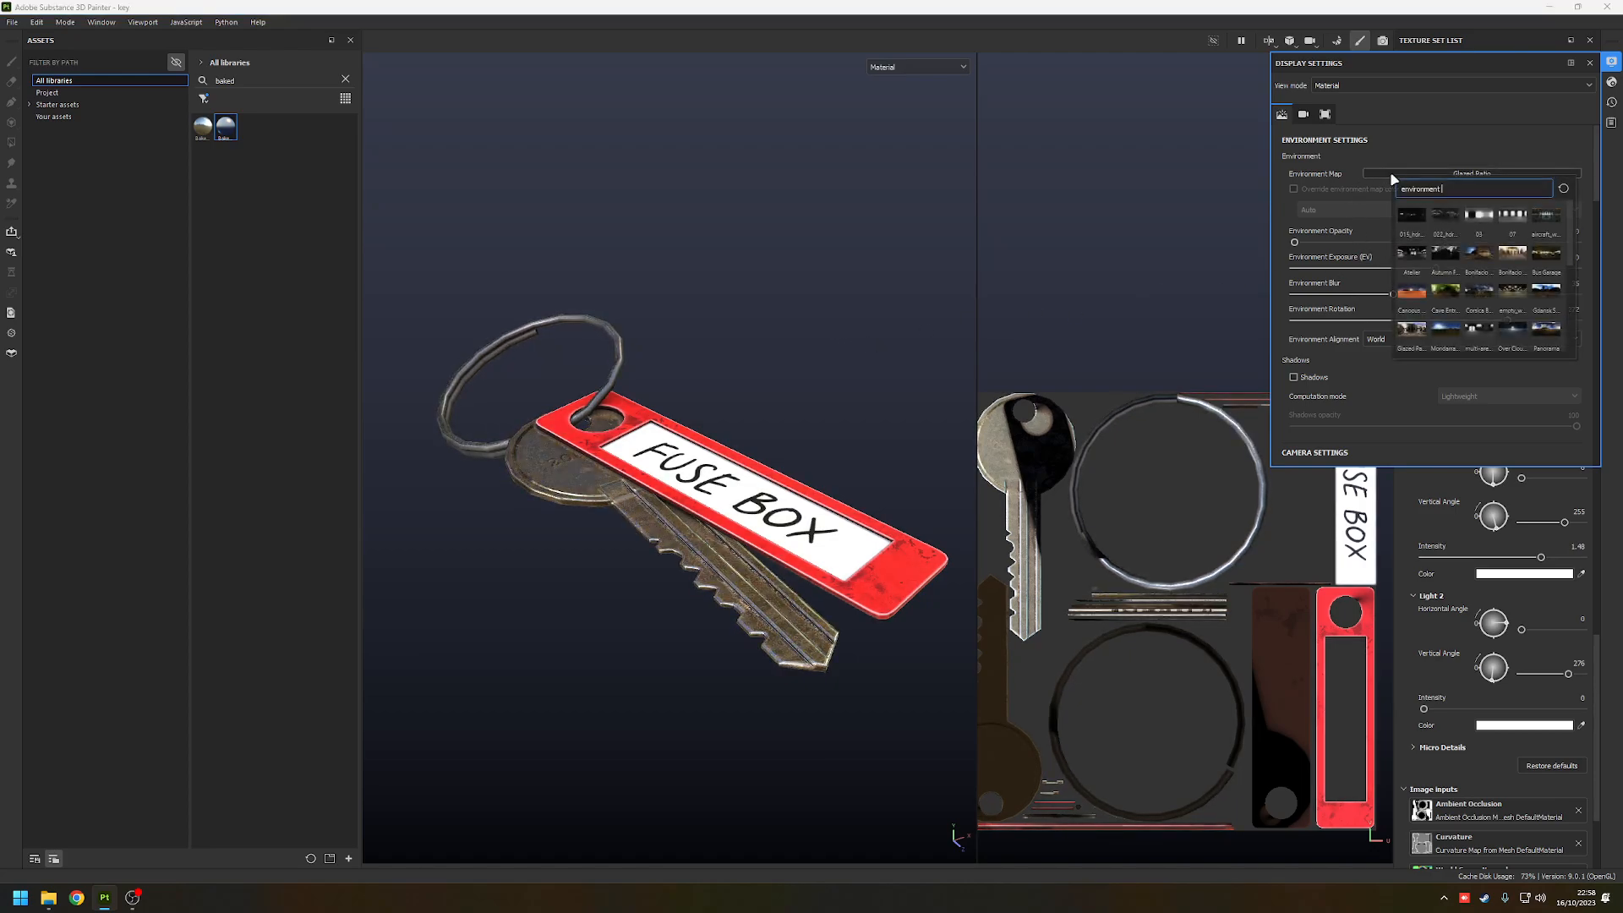
pyautogui.click(1446, 262)
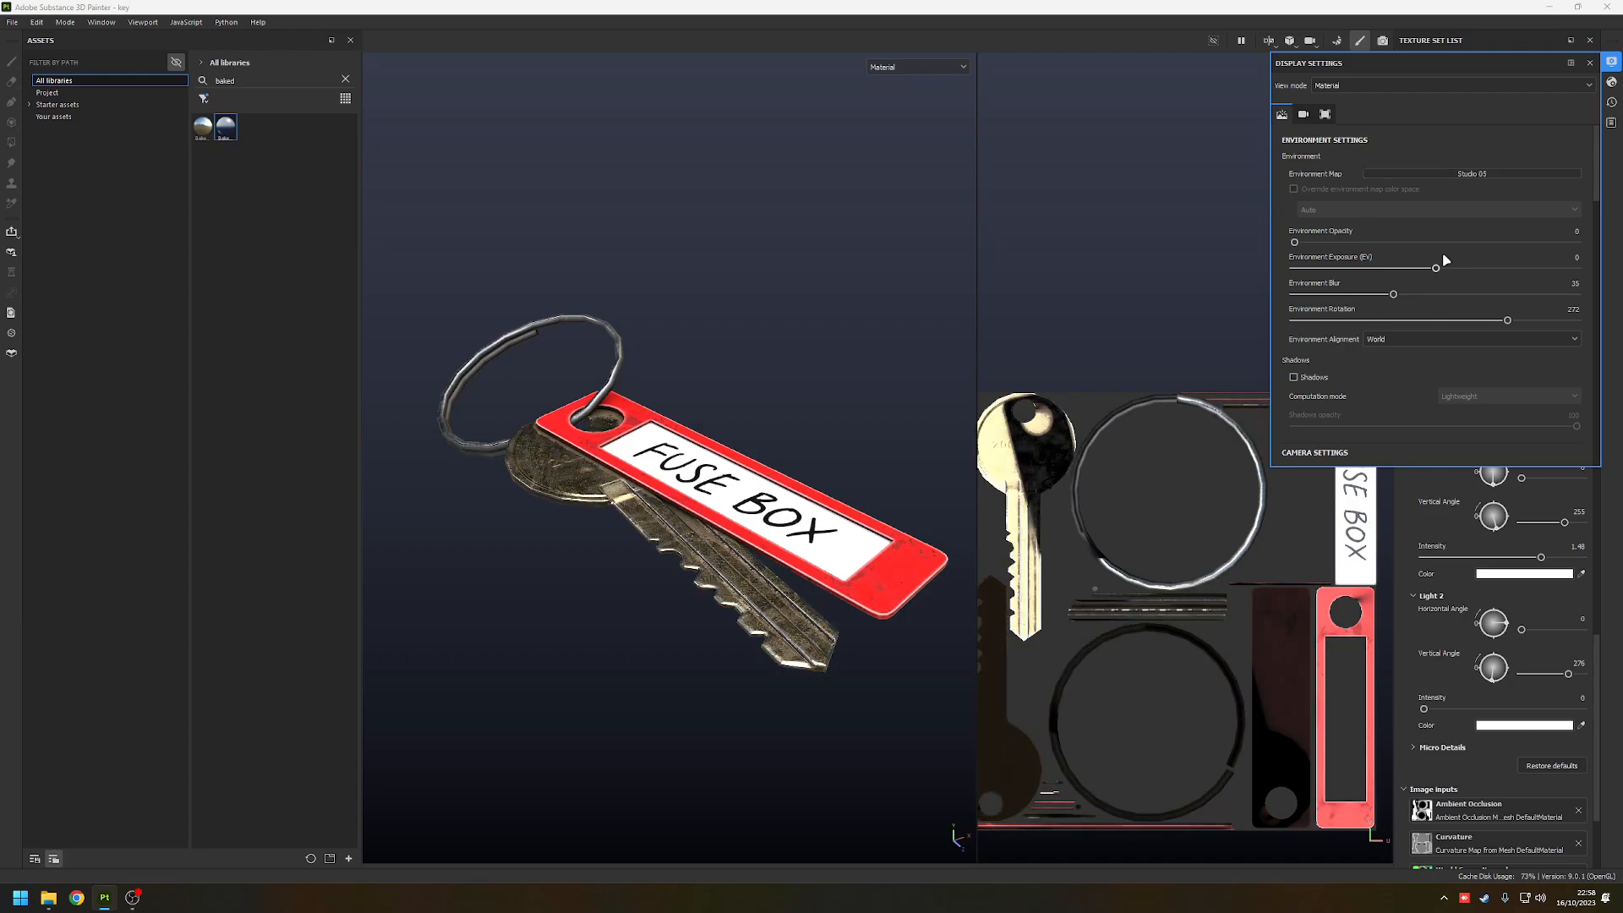
pyautogui.moveTo(733, 293)
pyautogui.keyDown('shift'); pyautogui.mouseDown(button='right')
pyautogui.moveTo(784, 299)
pyautogui.moveTo(736, 299)
pyautogui.mouseUp(button='right'); pyautogui.keyUp('shift')
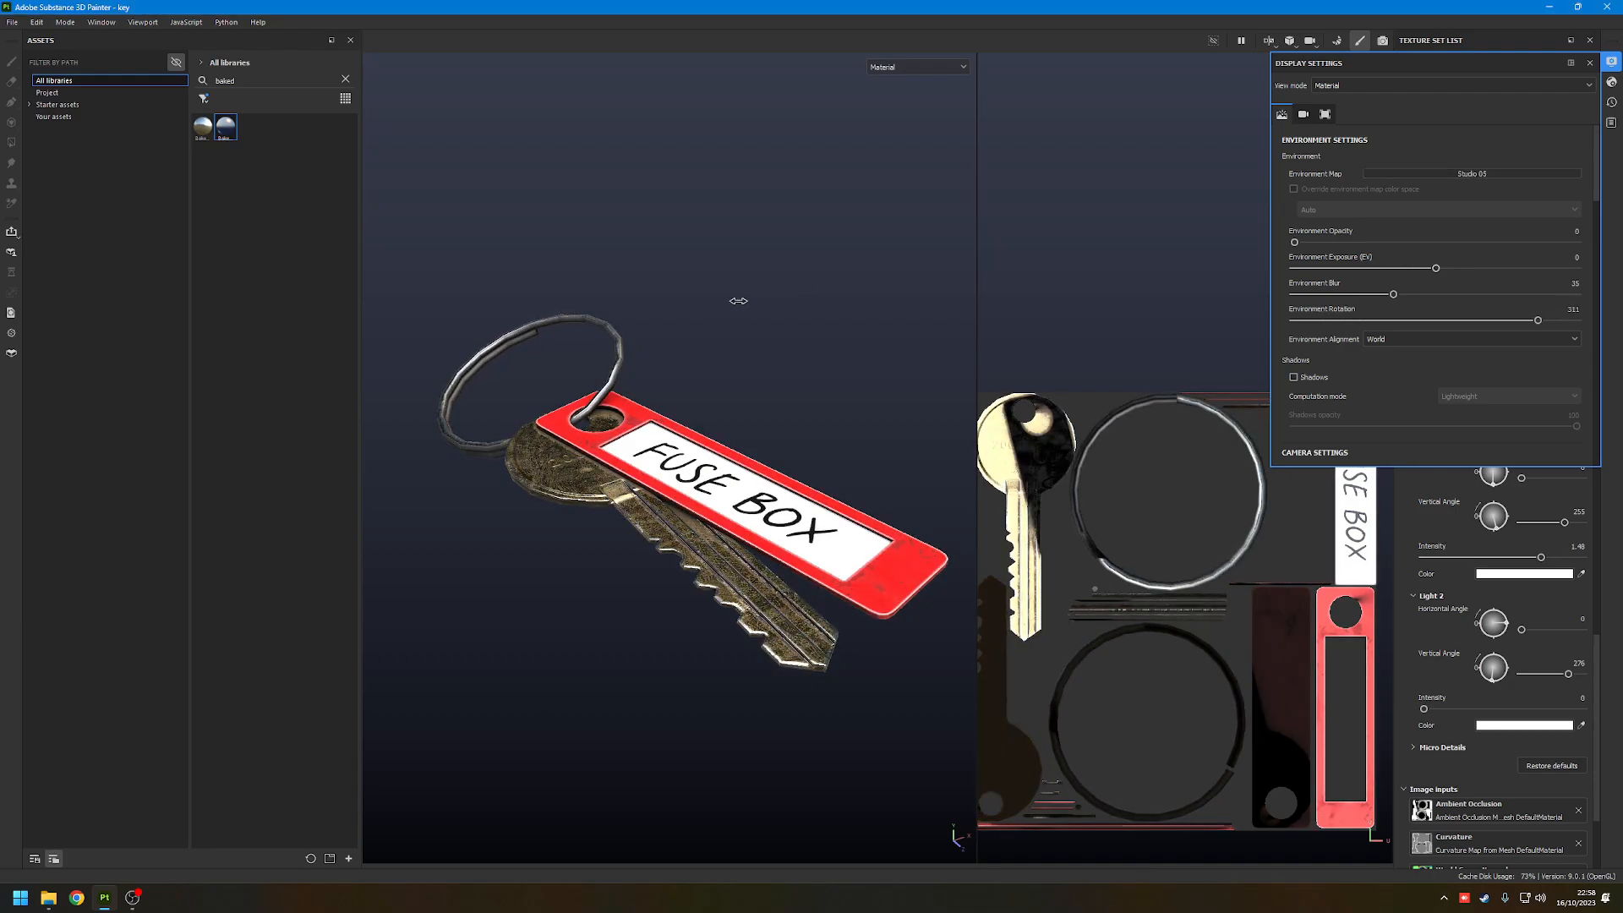
pyautogui.click(1491, 170)
pyautogui.scroll(-5, 1488, 245)
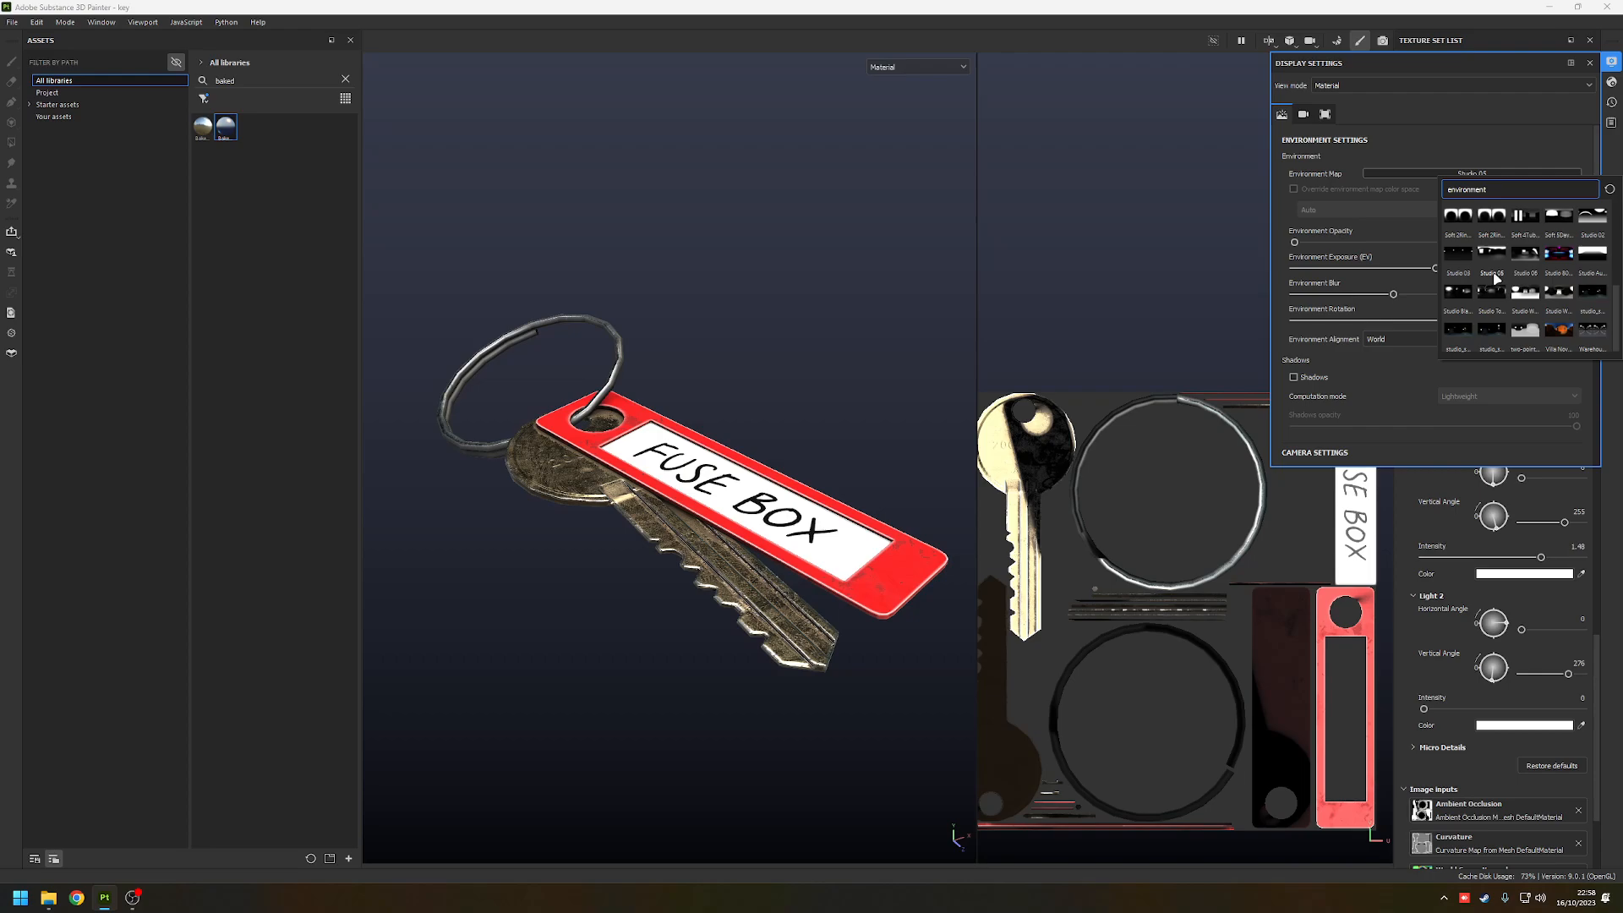
pyautogui.click(1535, 292)
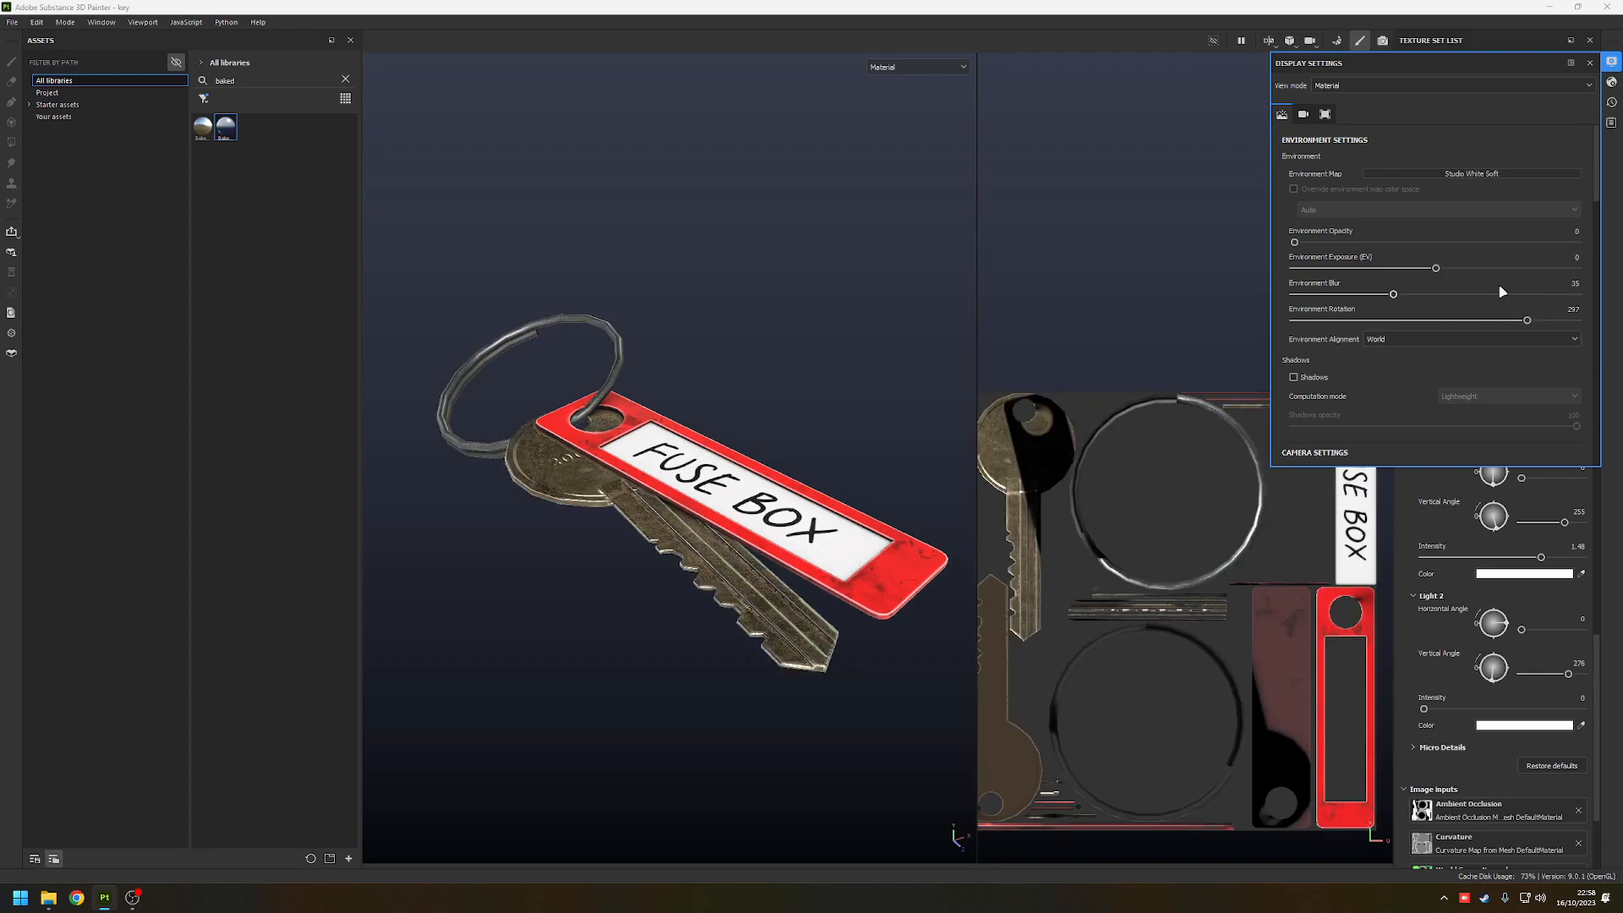
pyautogui.keyDown('shift'); pyautogui.moveTo(824, 320); pyautogui.dragTo(800, 313, button='right'); pyautogui.keyUp('shift')
# - Try the Over Clouds environment map and switch back to Panorama for comparison
pyautogui.click(1472, 173)
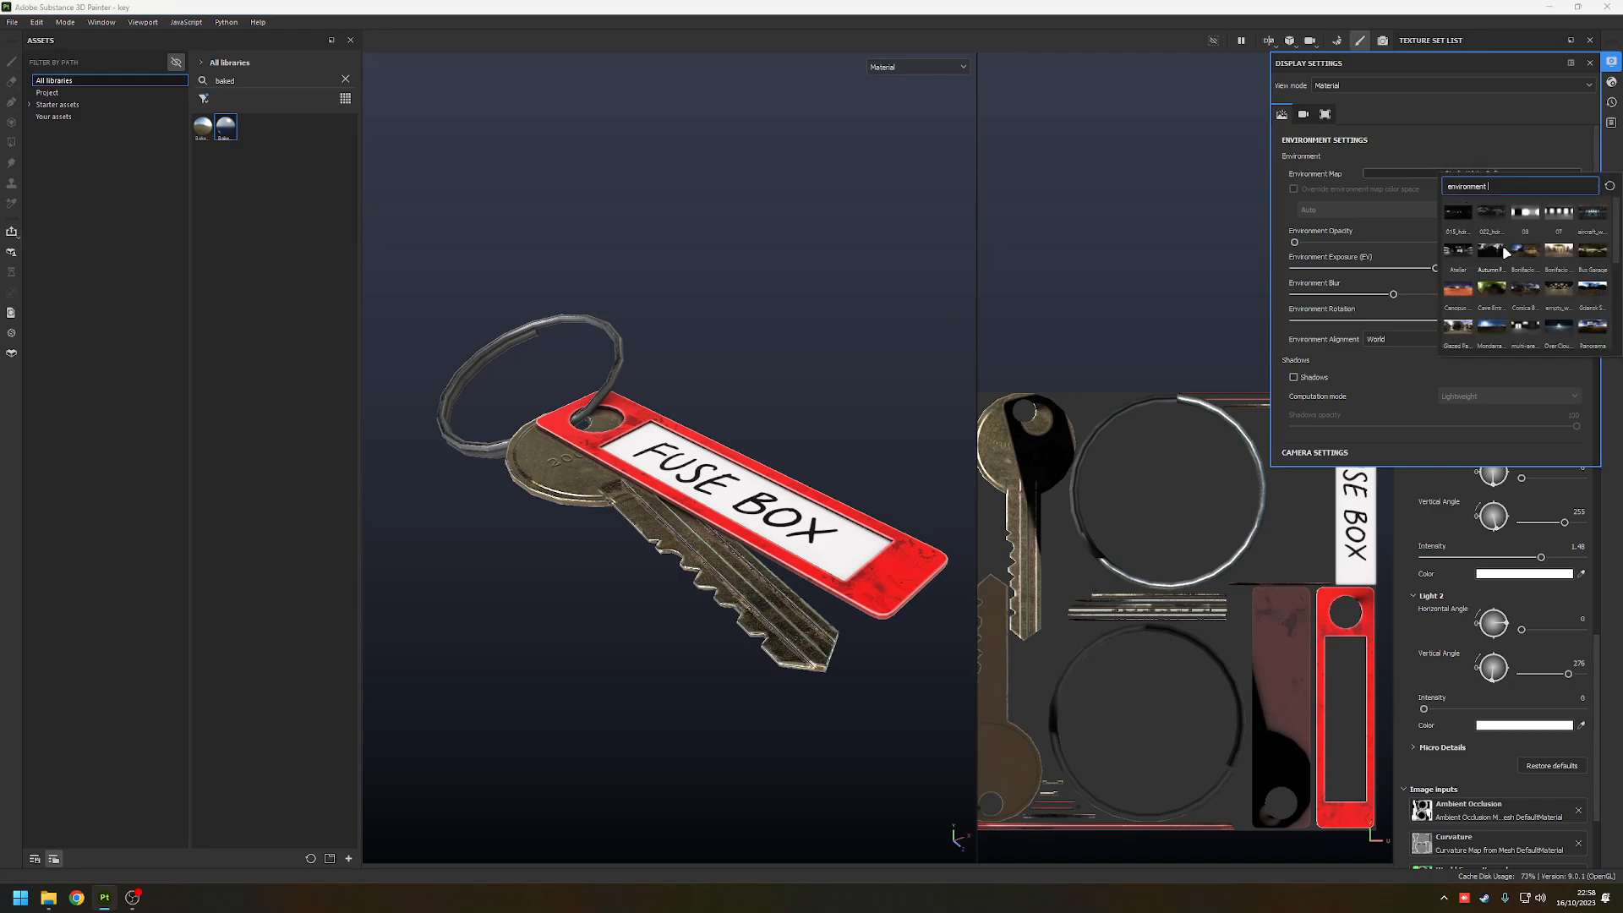
pyautogui.click(1559, 217)
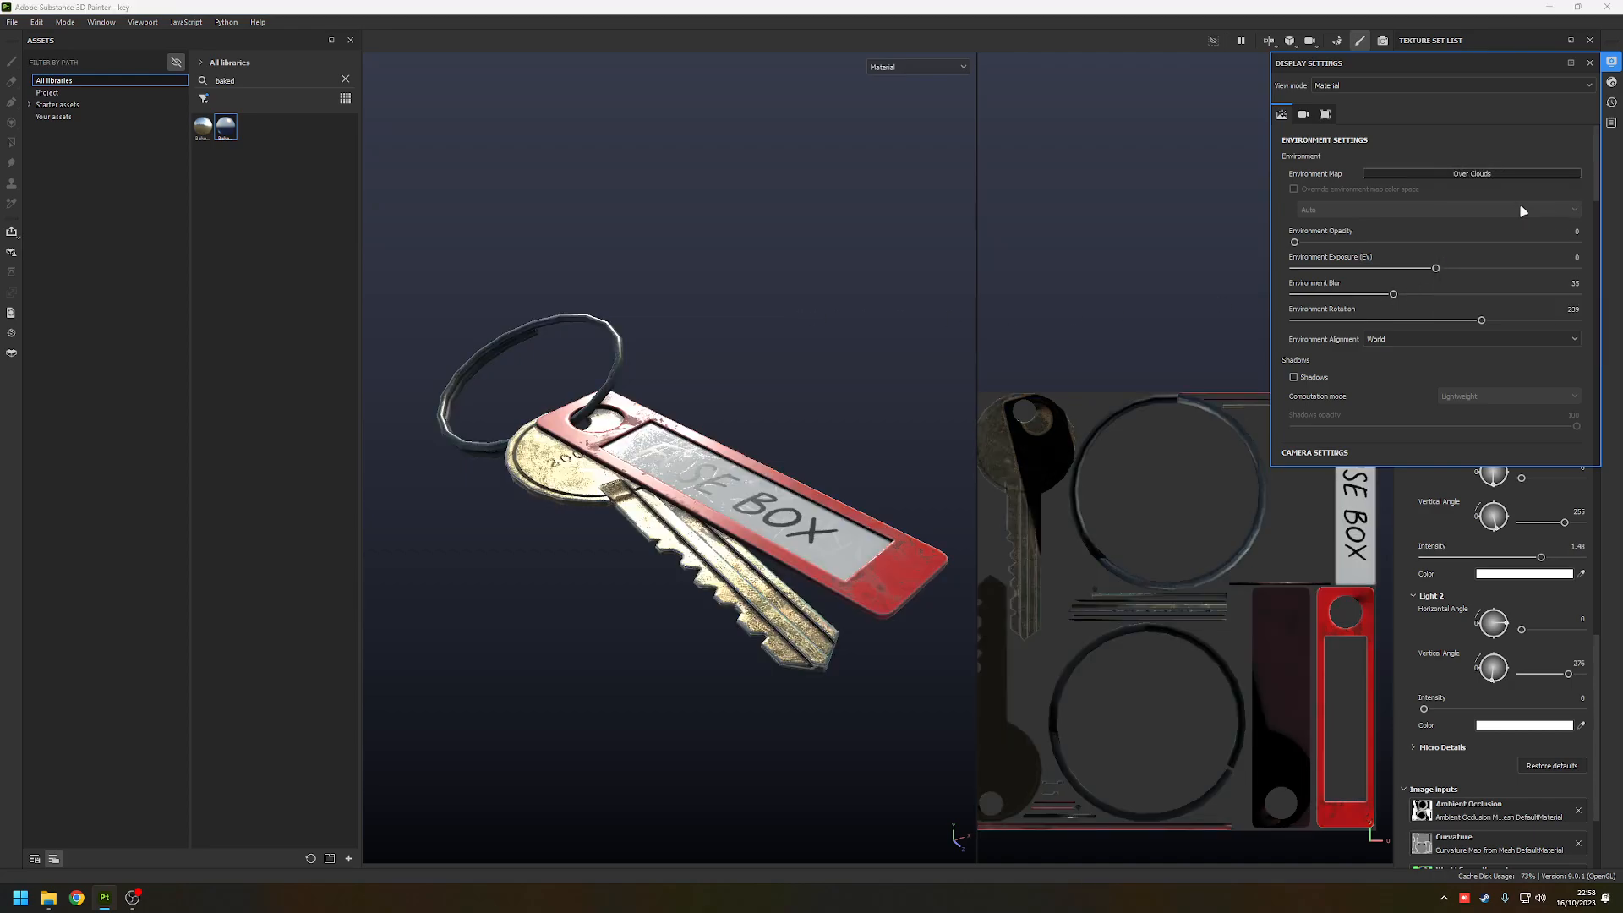
pyautogui.click(1500, 176)
pyautogui.scroll(-4, 1564, 256)
pyautogui.scroll(3, 1597, 269)
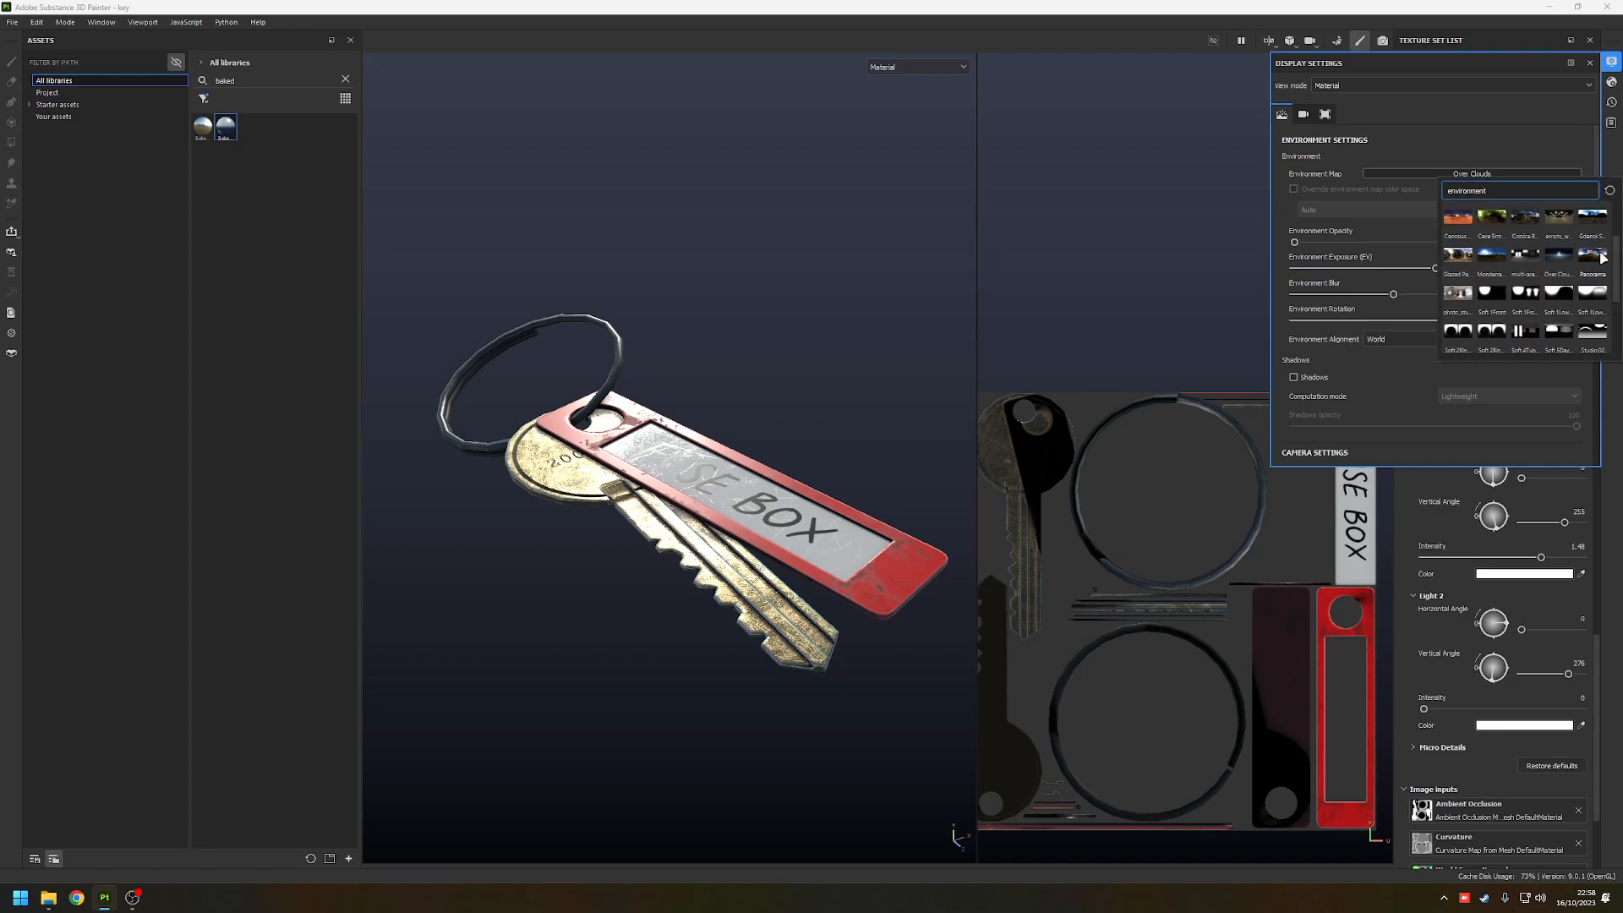
pyautogui.click(1594, 262)
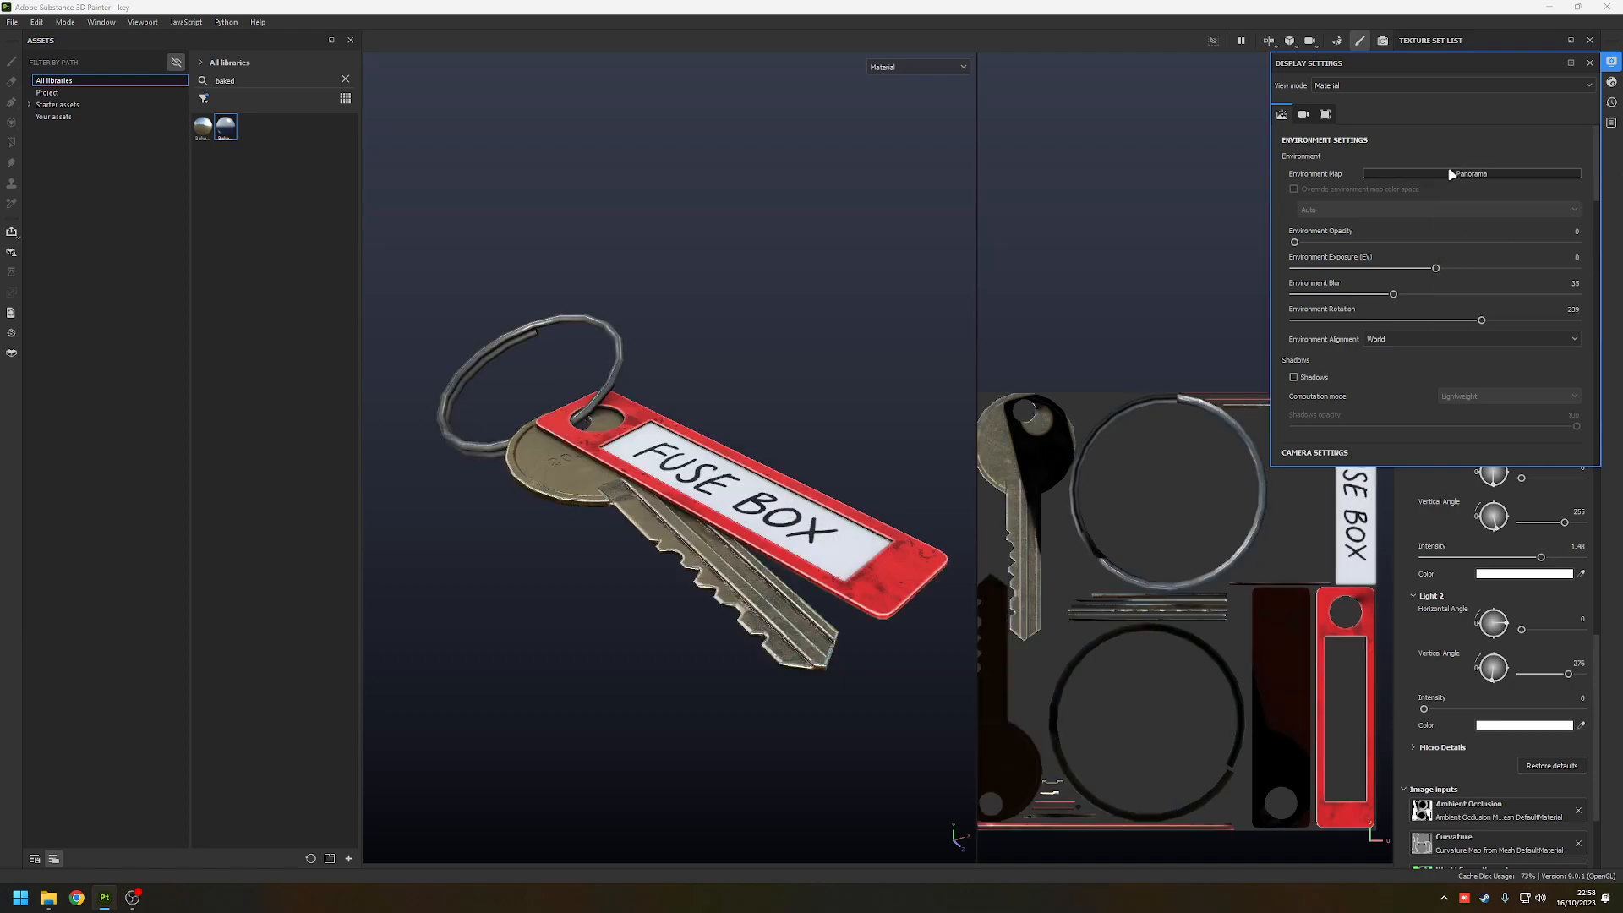
# - Try a Bonifacio environment map and the Bus Garage map with its lighting rotated to about 65
pyautogui.click(1517, 174)
pyautogui.click(1558, 247)
pyautogui.click(1458, 175)
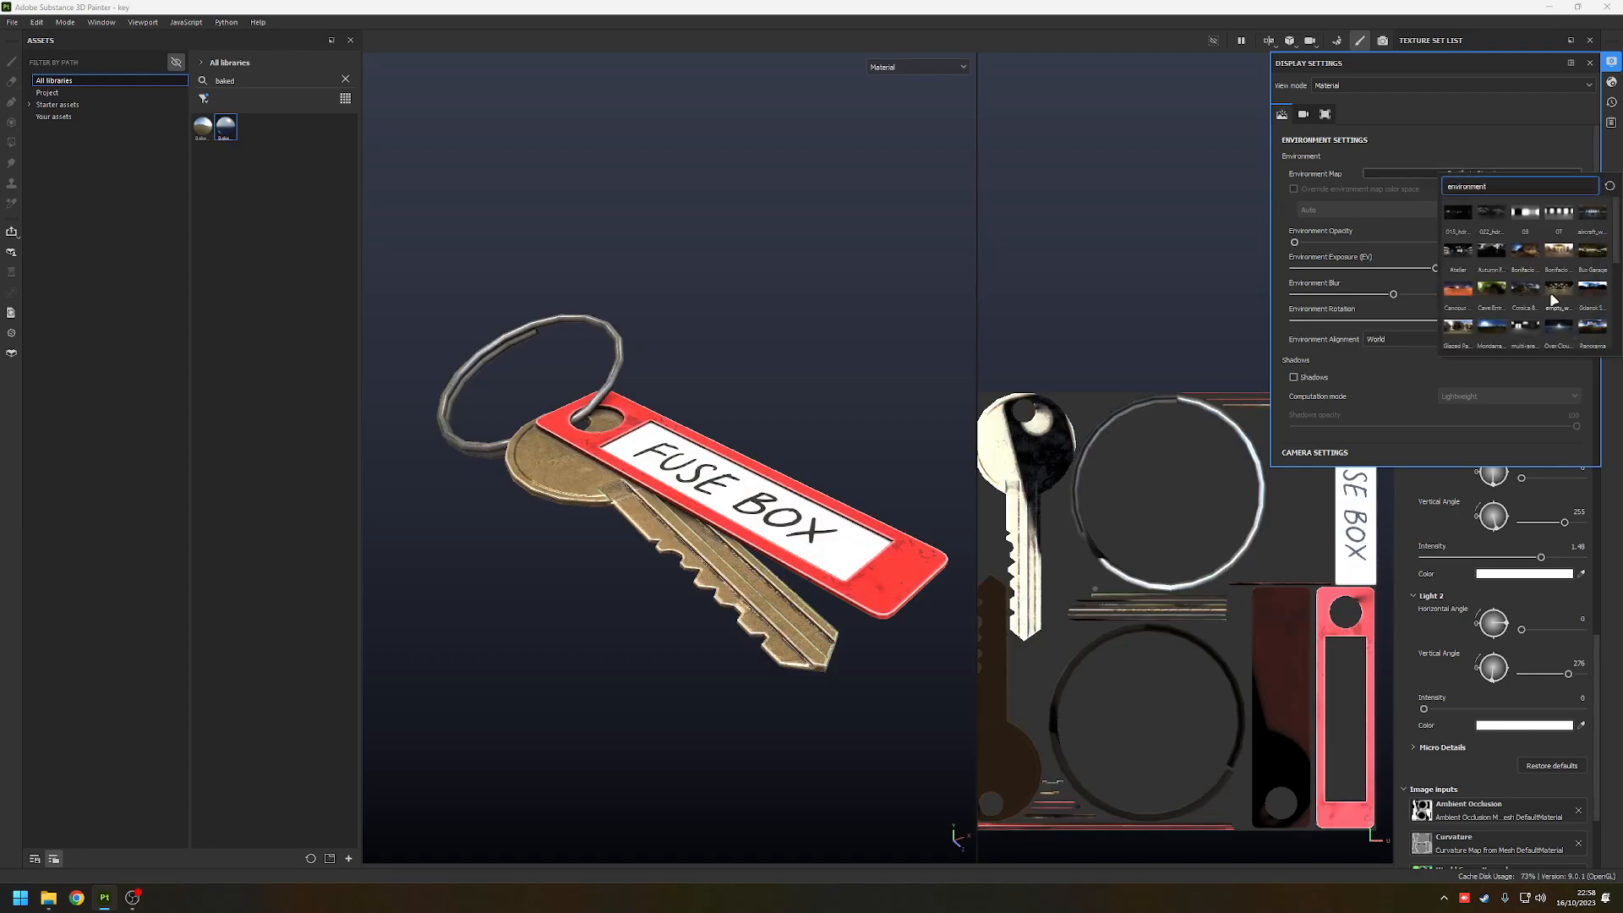
pyautogui.click(1594, 250)
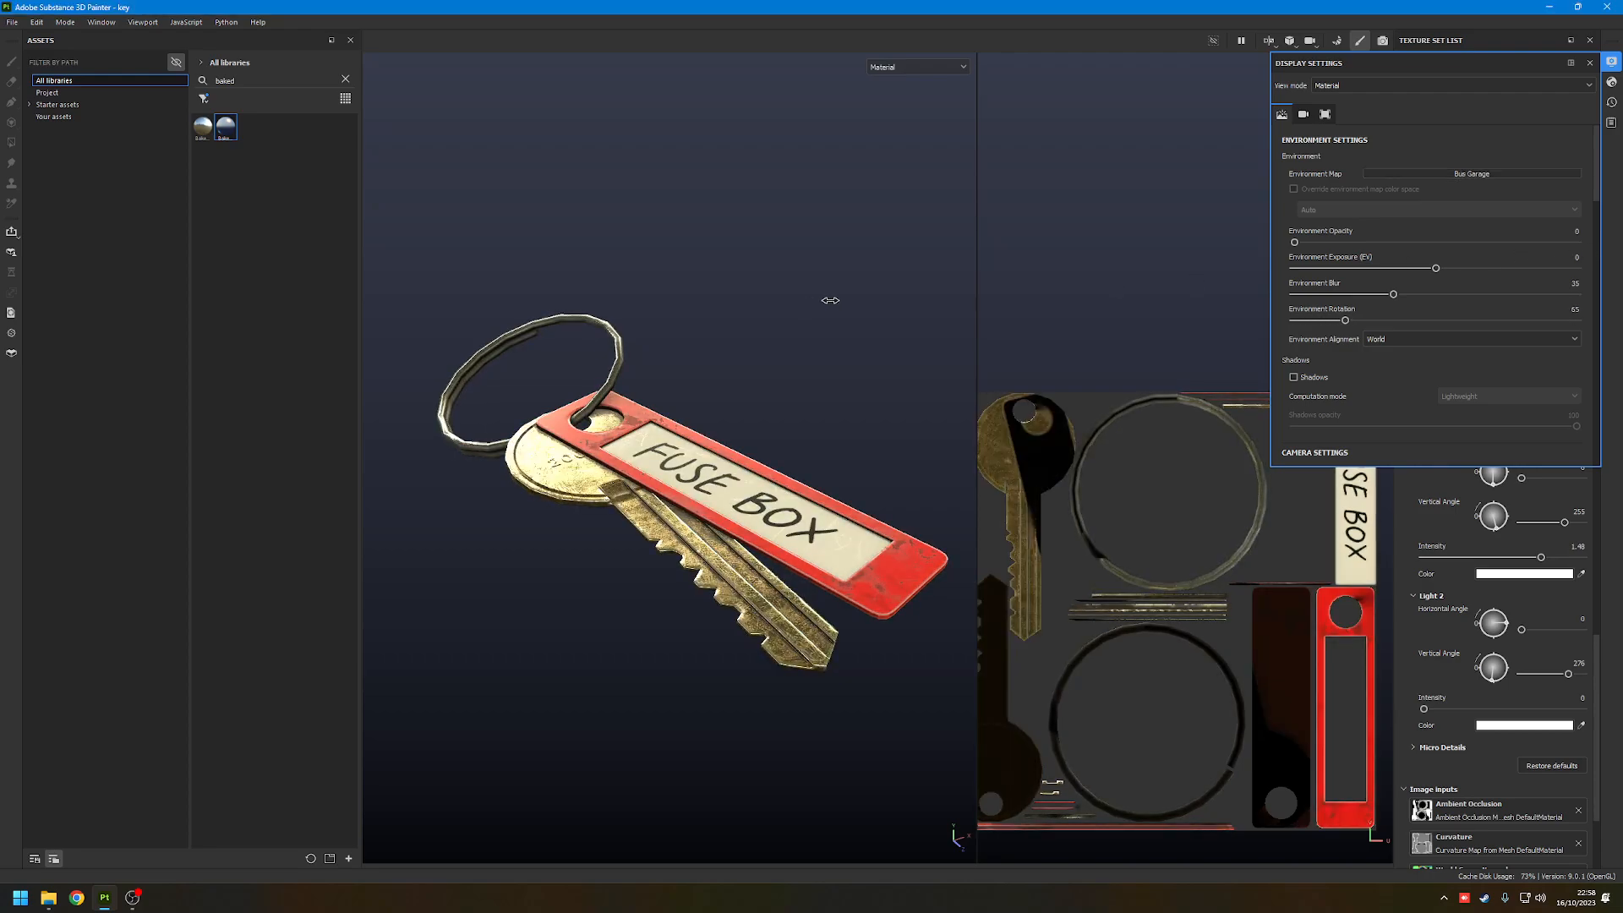
# - Try the Corsica Beach environment map and the two-point-lighting map at a rotation of about 88, inspecting the key's UV islands
pyautogui.click(1456, 177)
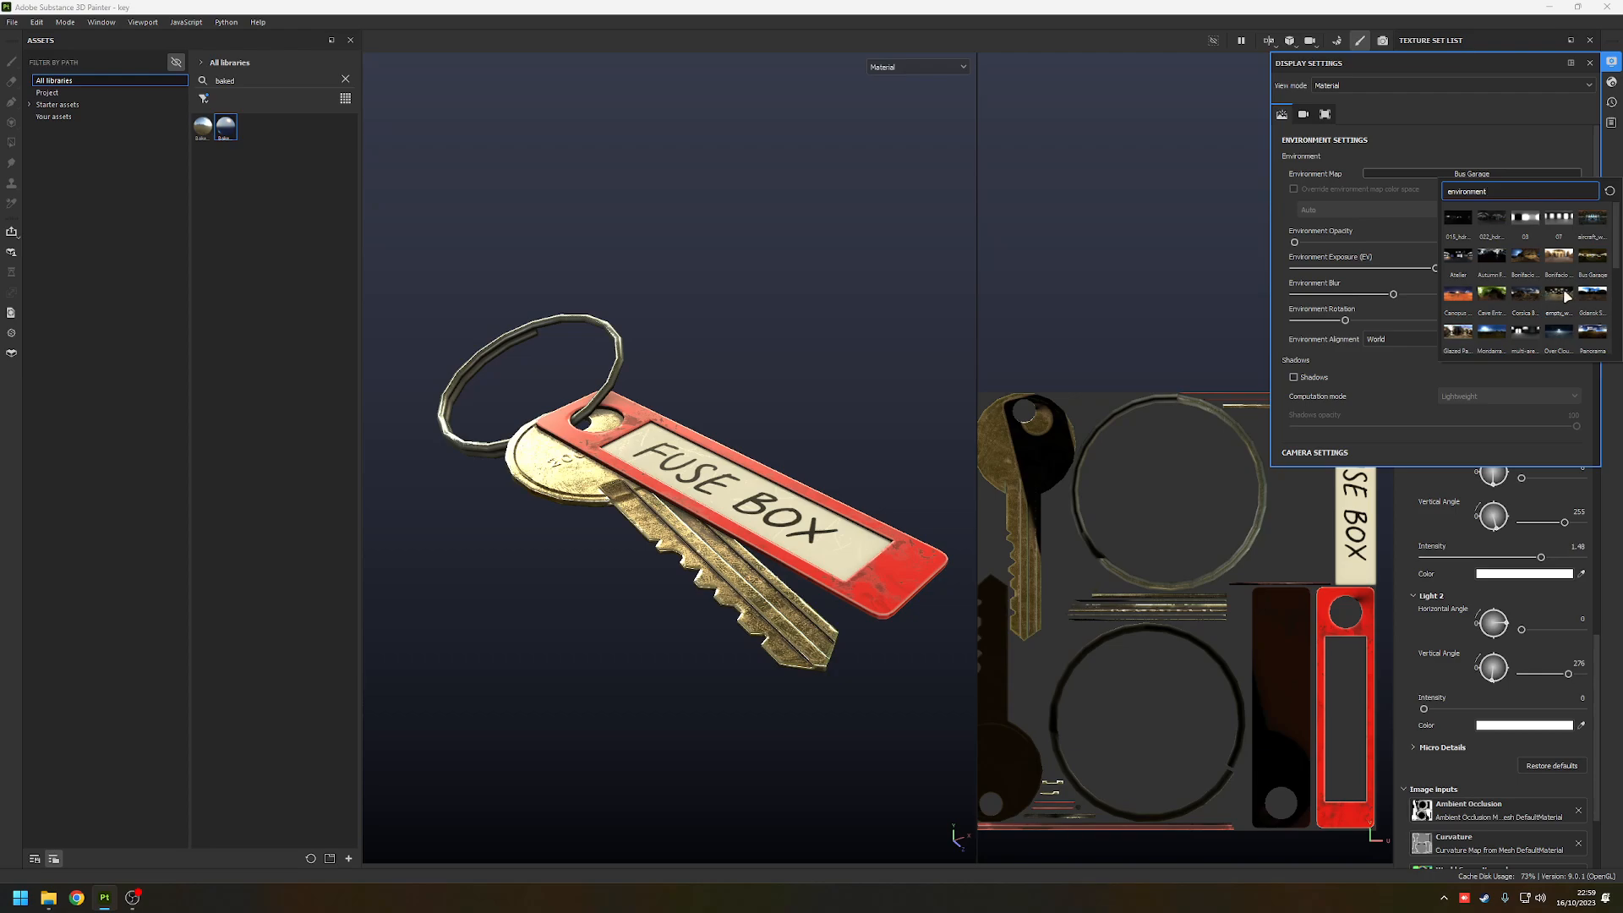
pyautogui.click(1526, 296)
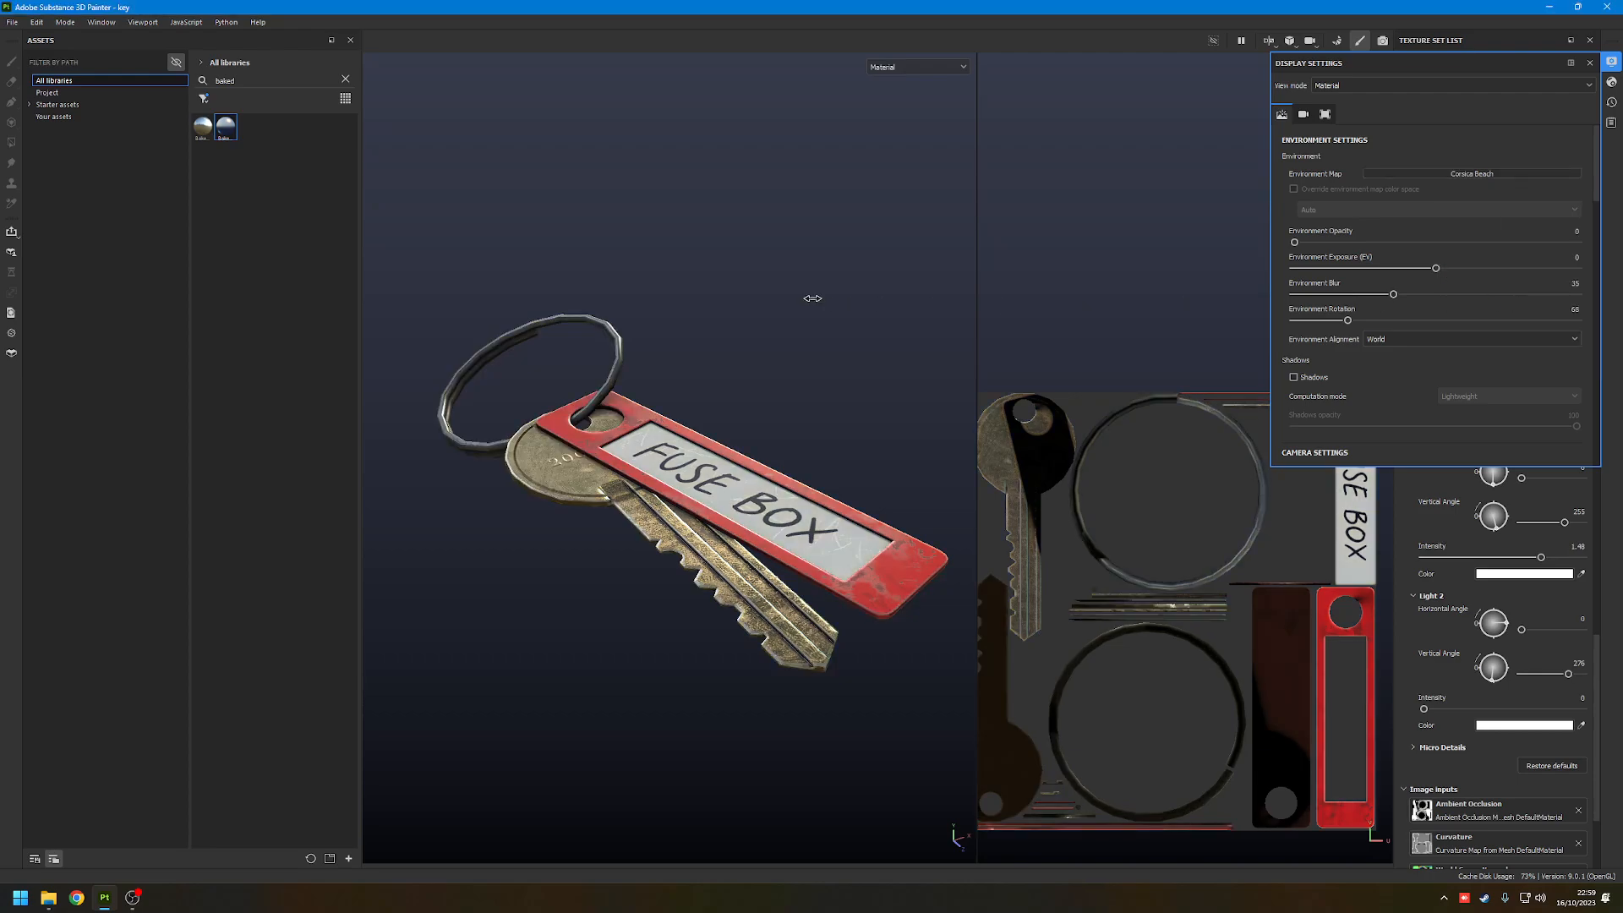
pyautogui.click(1432, 171)
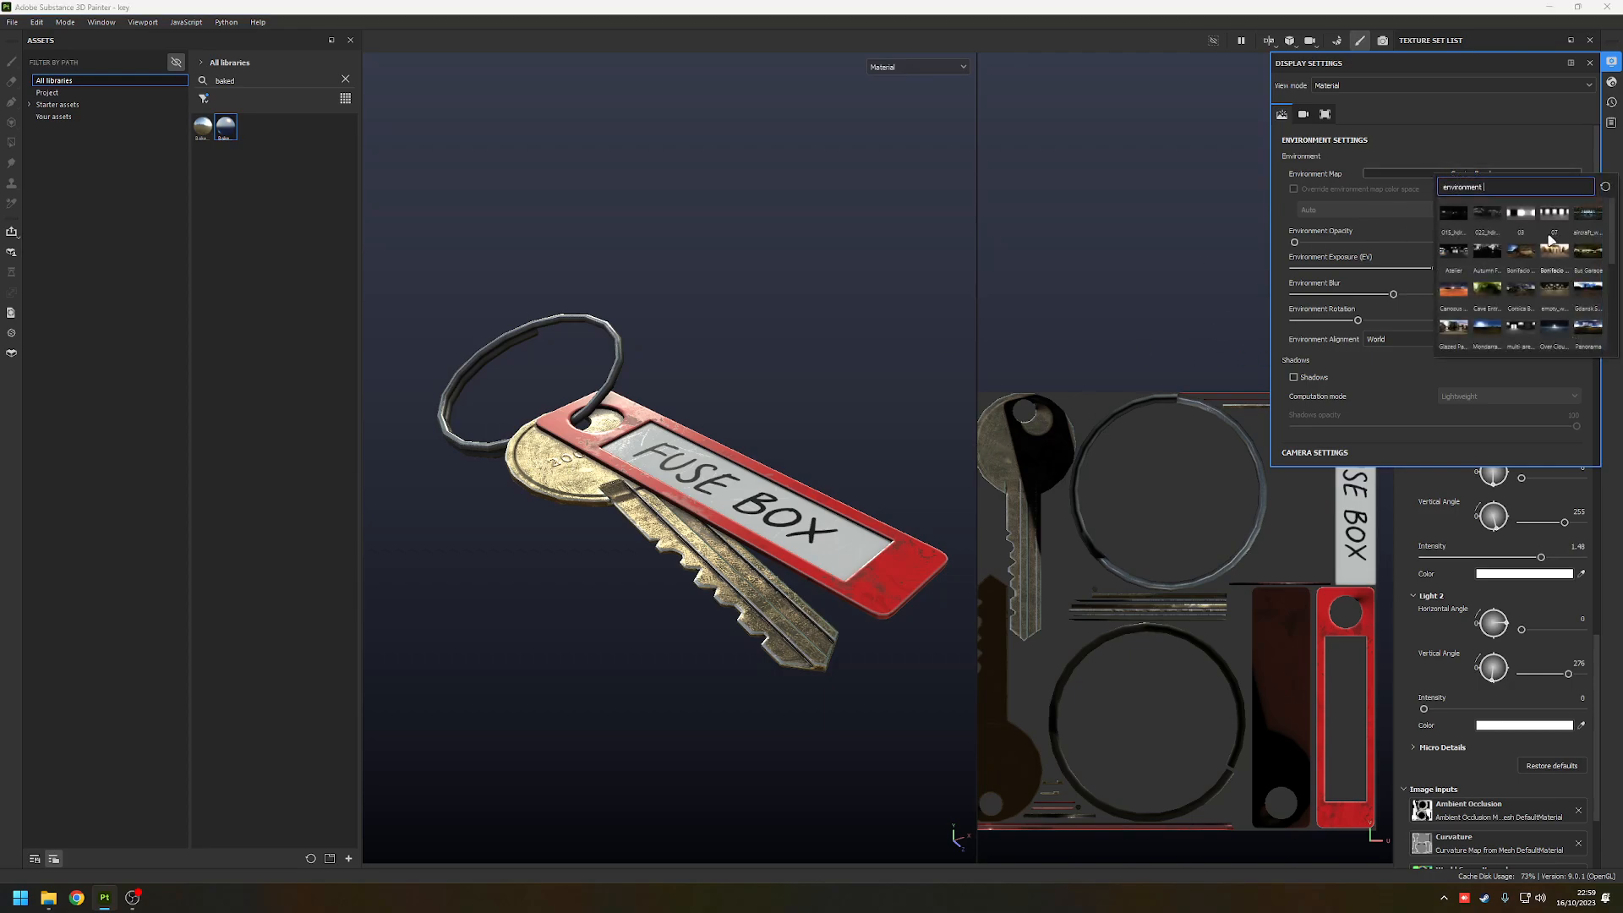
pyautogui.scroll(-5, 1525, 261)
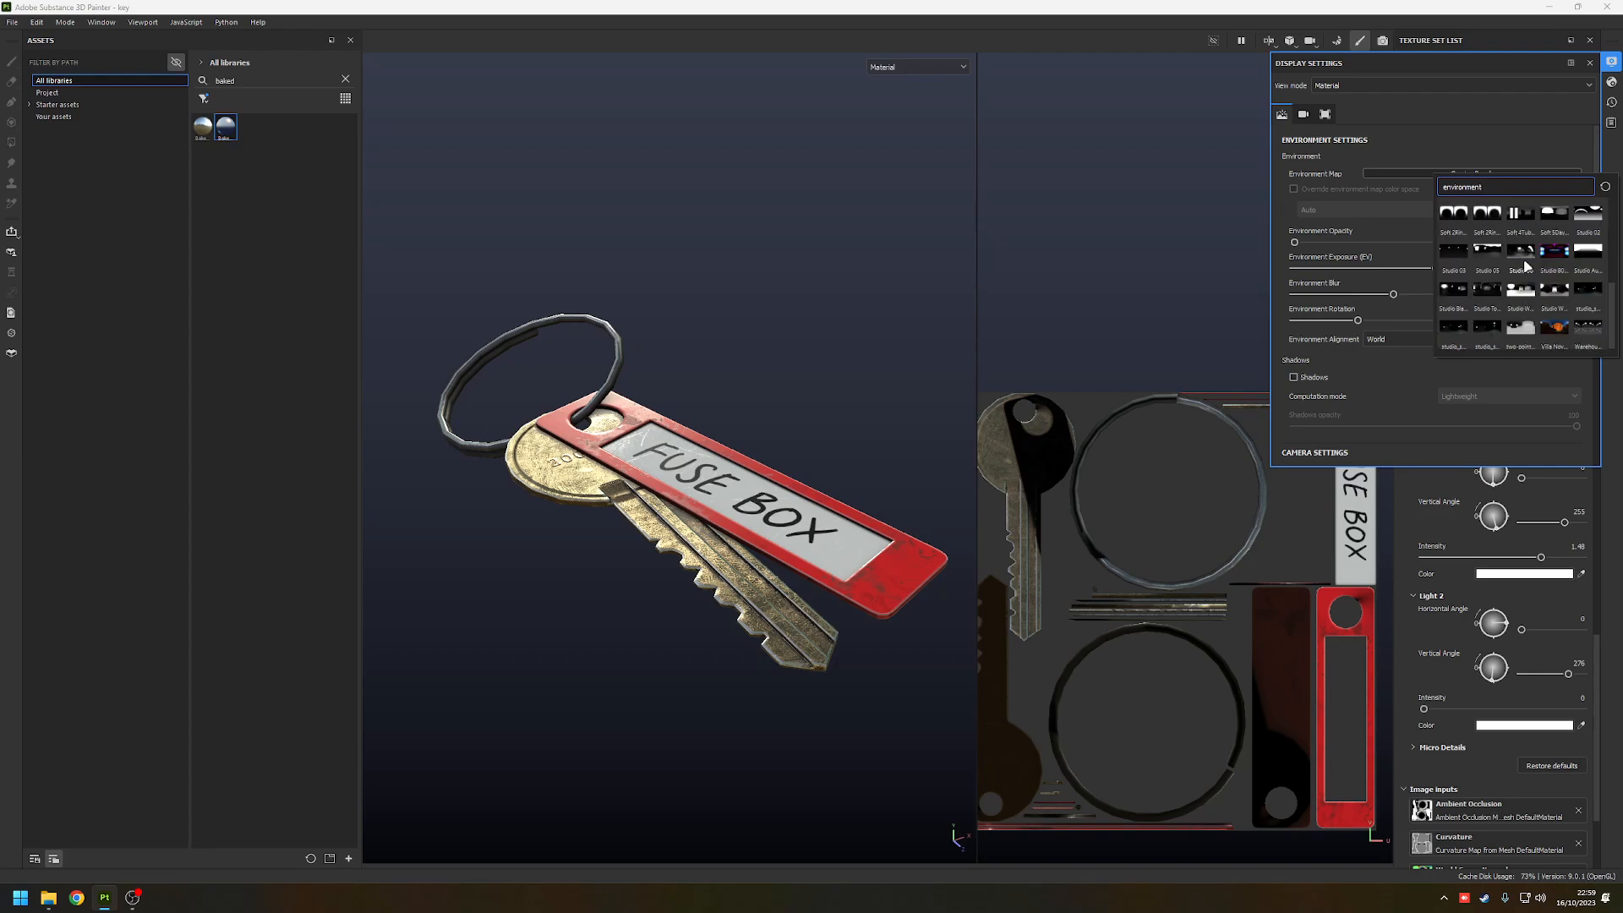
pyautogui.click(1521, 328)
pyautogui.moveTo(734, 297)
pyautogui.keyDown('shift'); pyautogui.mouseDown(button='right')
pyautogui.moveTo(754, 297)
pyautogui.moveTo(737, 296)
pyautogui.mouseUp(button='right'); pyautogui.keyUp('shift')
pyautogui.scroll(2, 1025, 436)
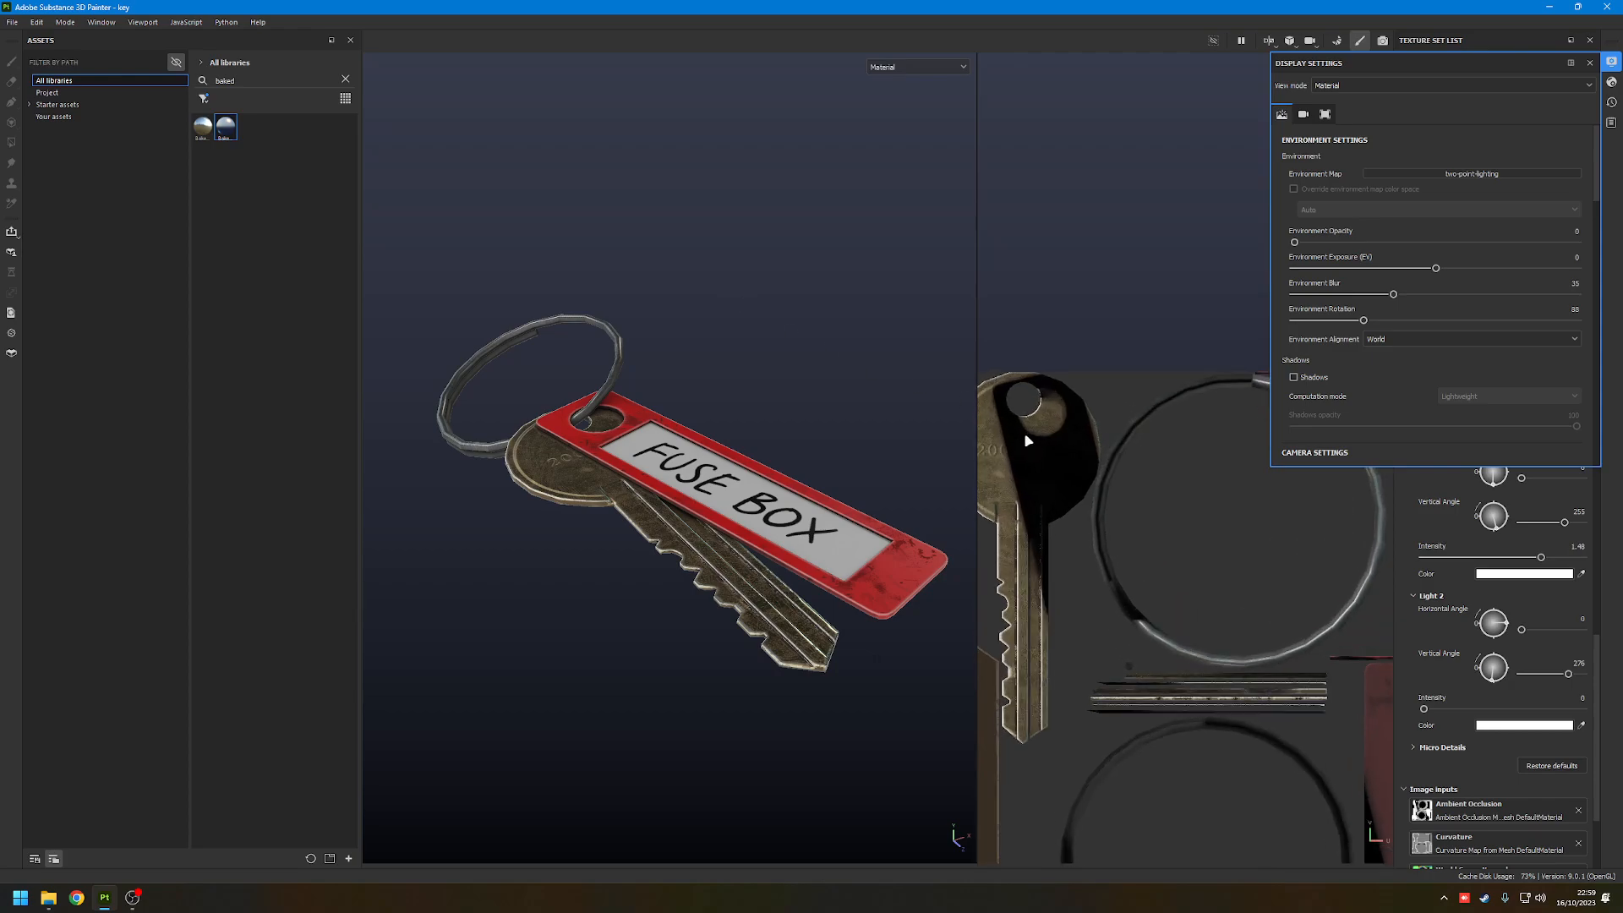
# - Try a slightly higher environment exposure, reset it to 0, and bring the whole UV layout back into view
pyautogui.moveTo(1436, 268); pyautogui.dragTo(1448, 269)
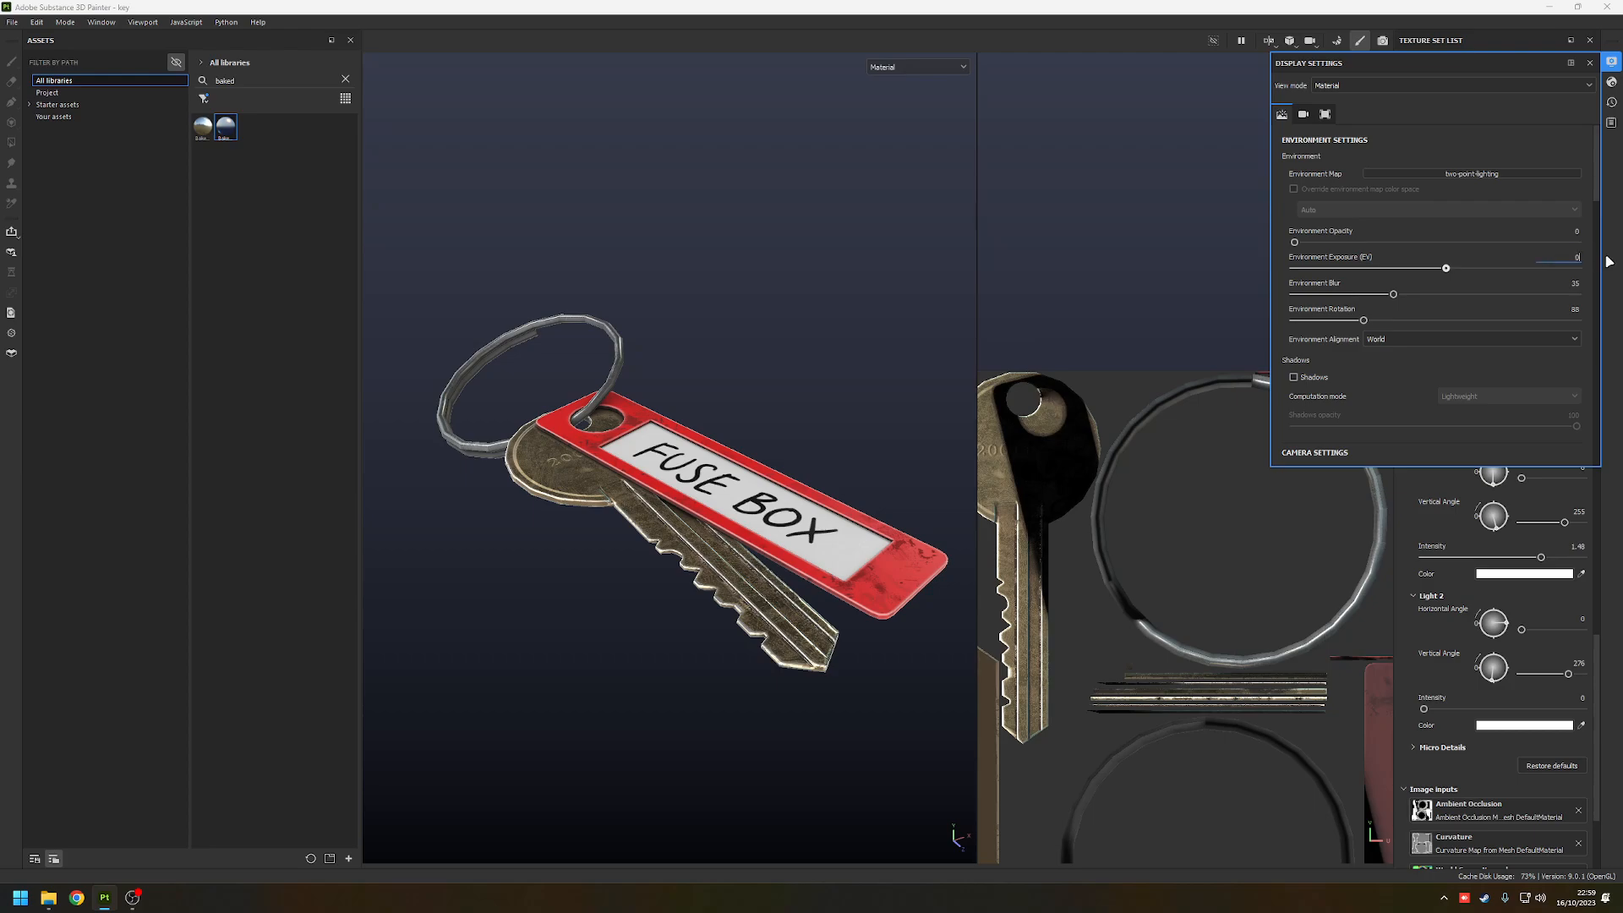
pyautogui.press('Return')
pyautogui.scroll(-3, 1377, 643)
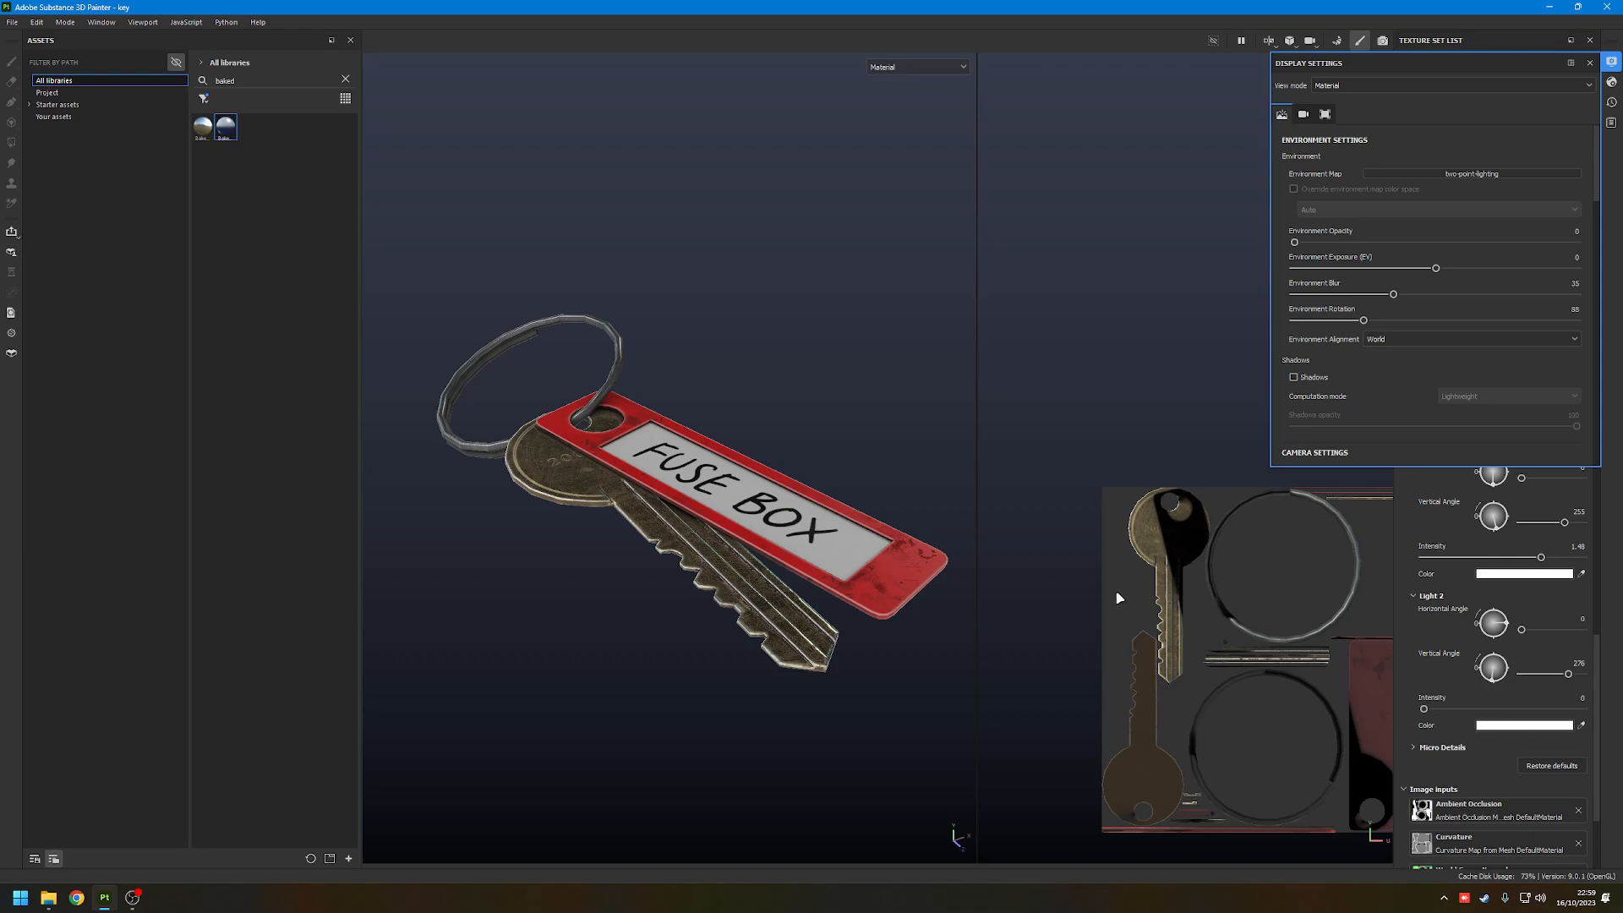
pyautogui.moveTo(1282, 598); pyautogui.dragTo(1209, 543, button='middle')
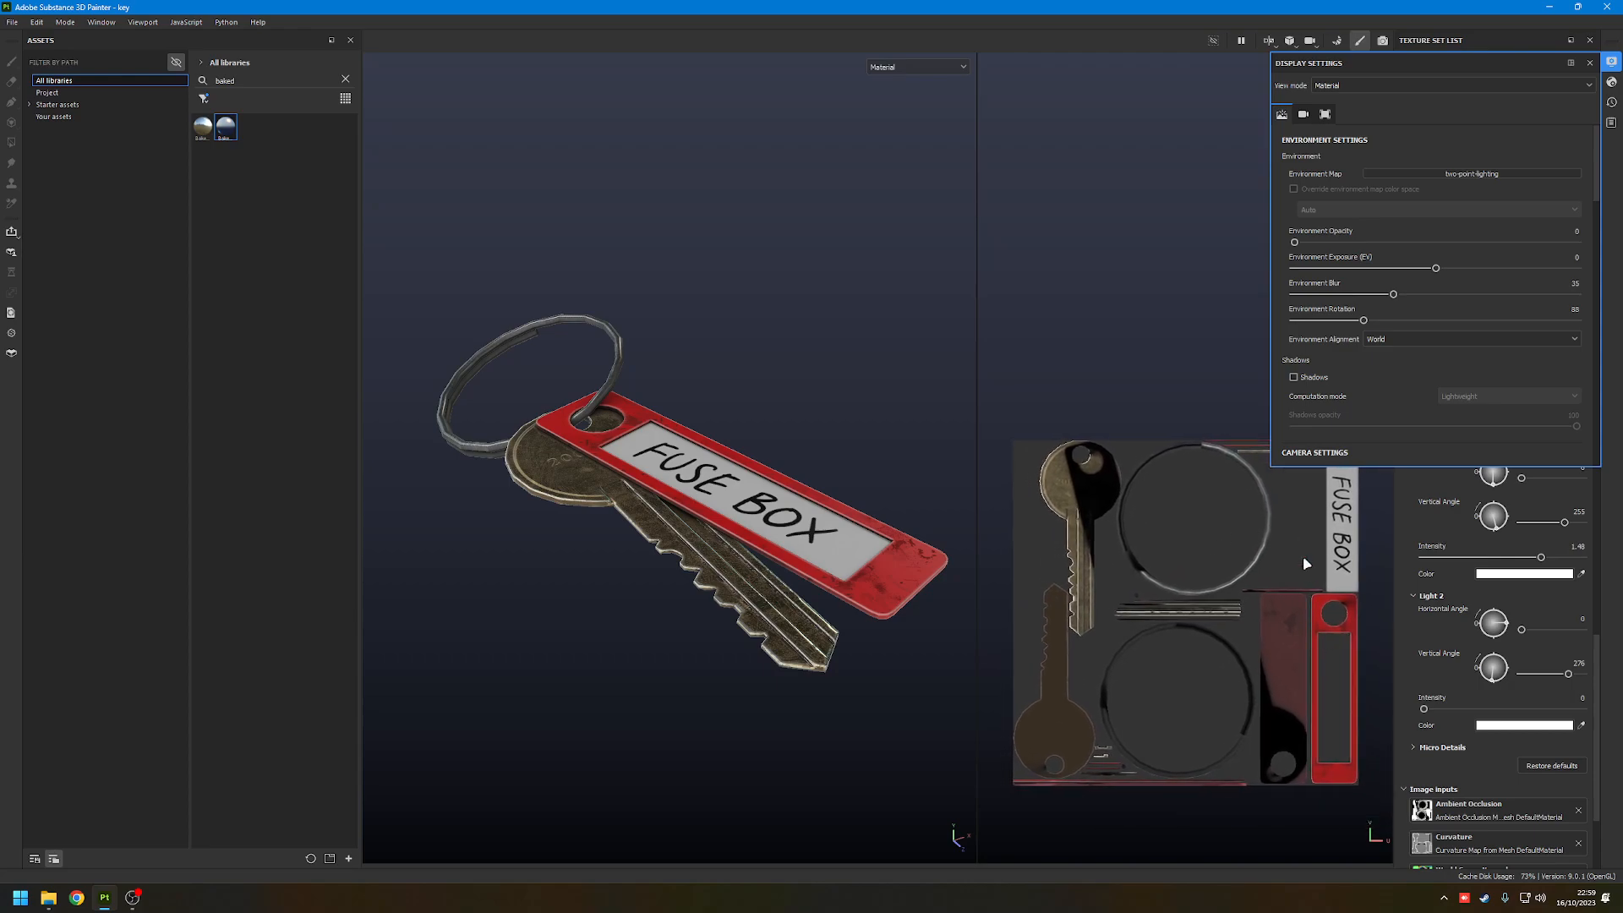
# - Set the environment map to empty_warehouse, rotate its lighting to about 317, and close the display settings
pyautogui.click(1451, 174)
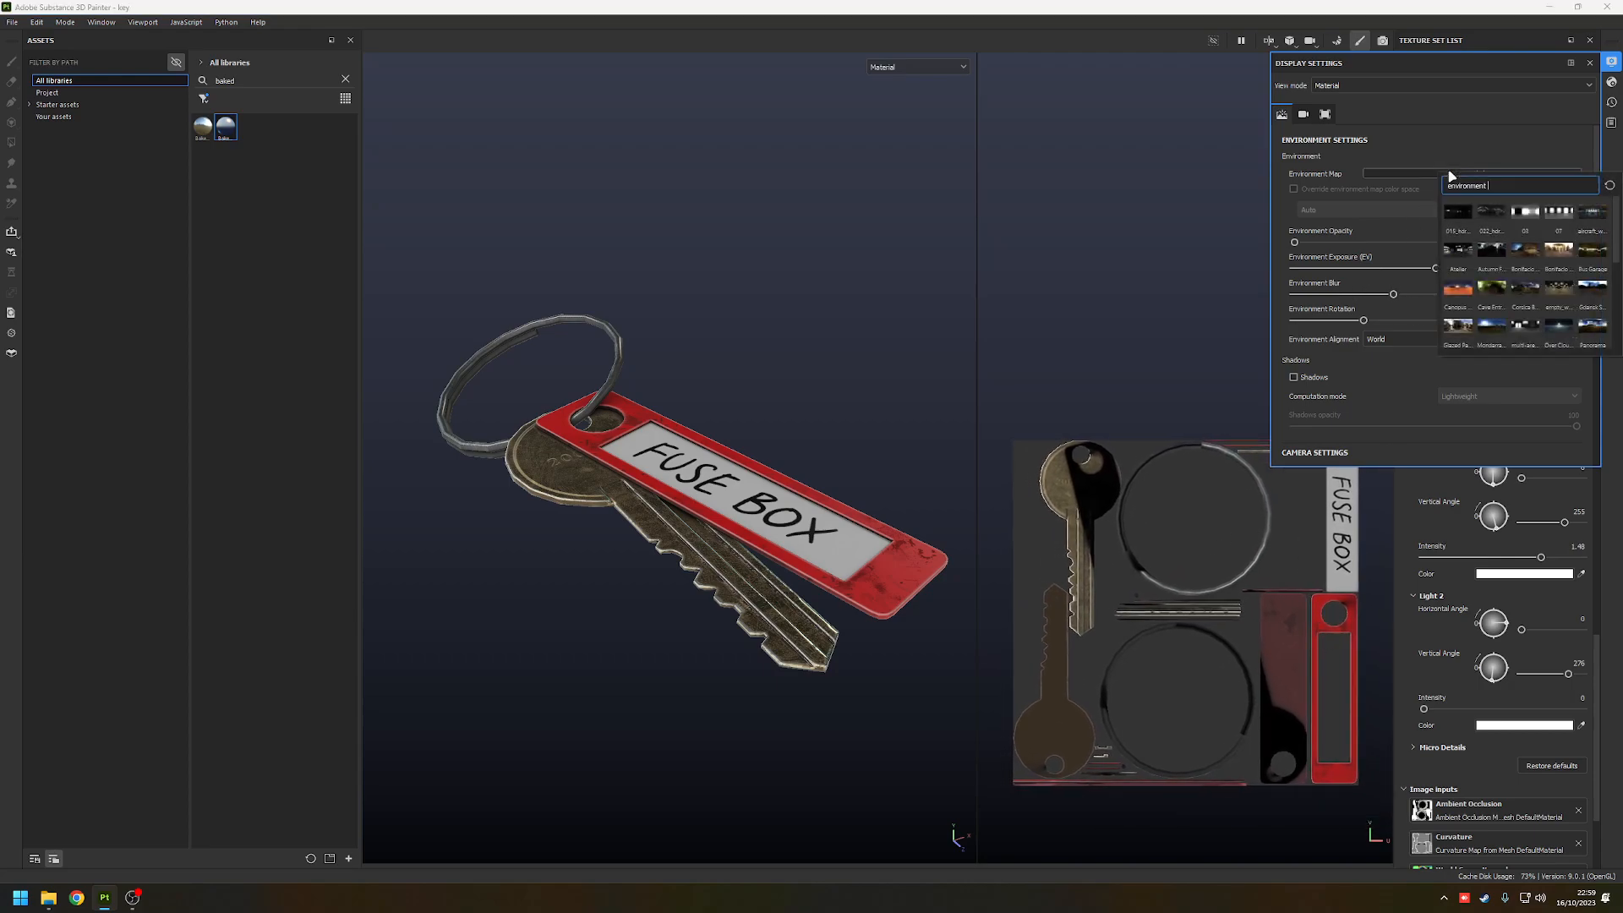
pyautogui.click(1558, 285)
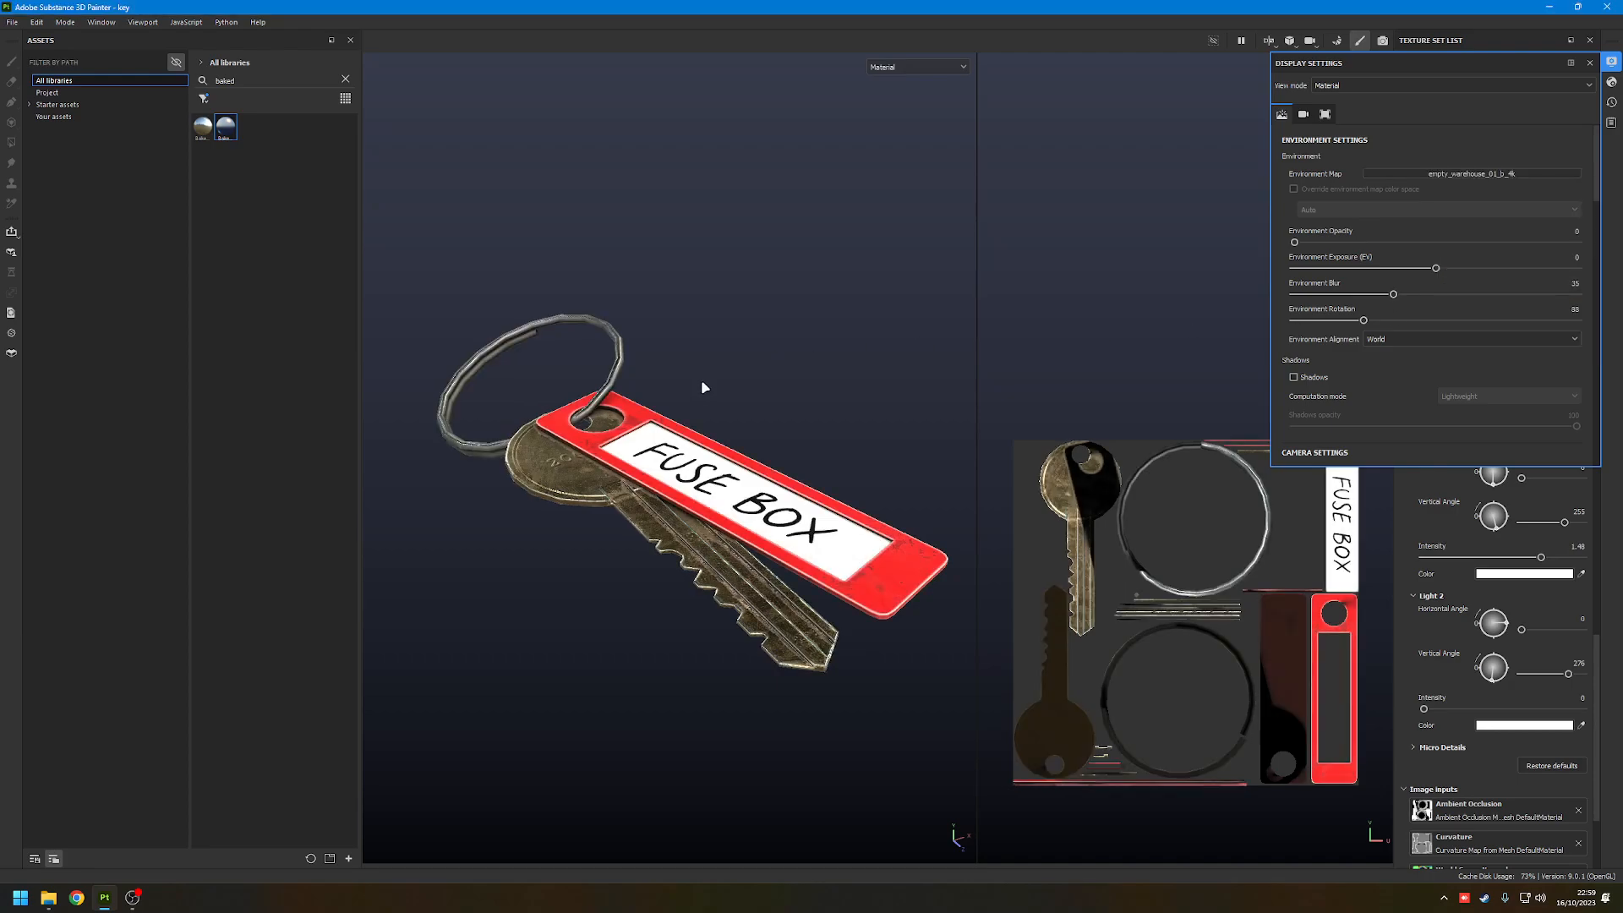
pyautogui.keyDown('shift'); pyautogui.moveTo(706, 392); pyautogui.dragTo(659, 379, button='right'); pyautogui.keyUp('shift')
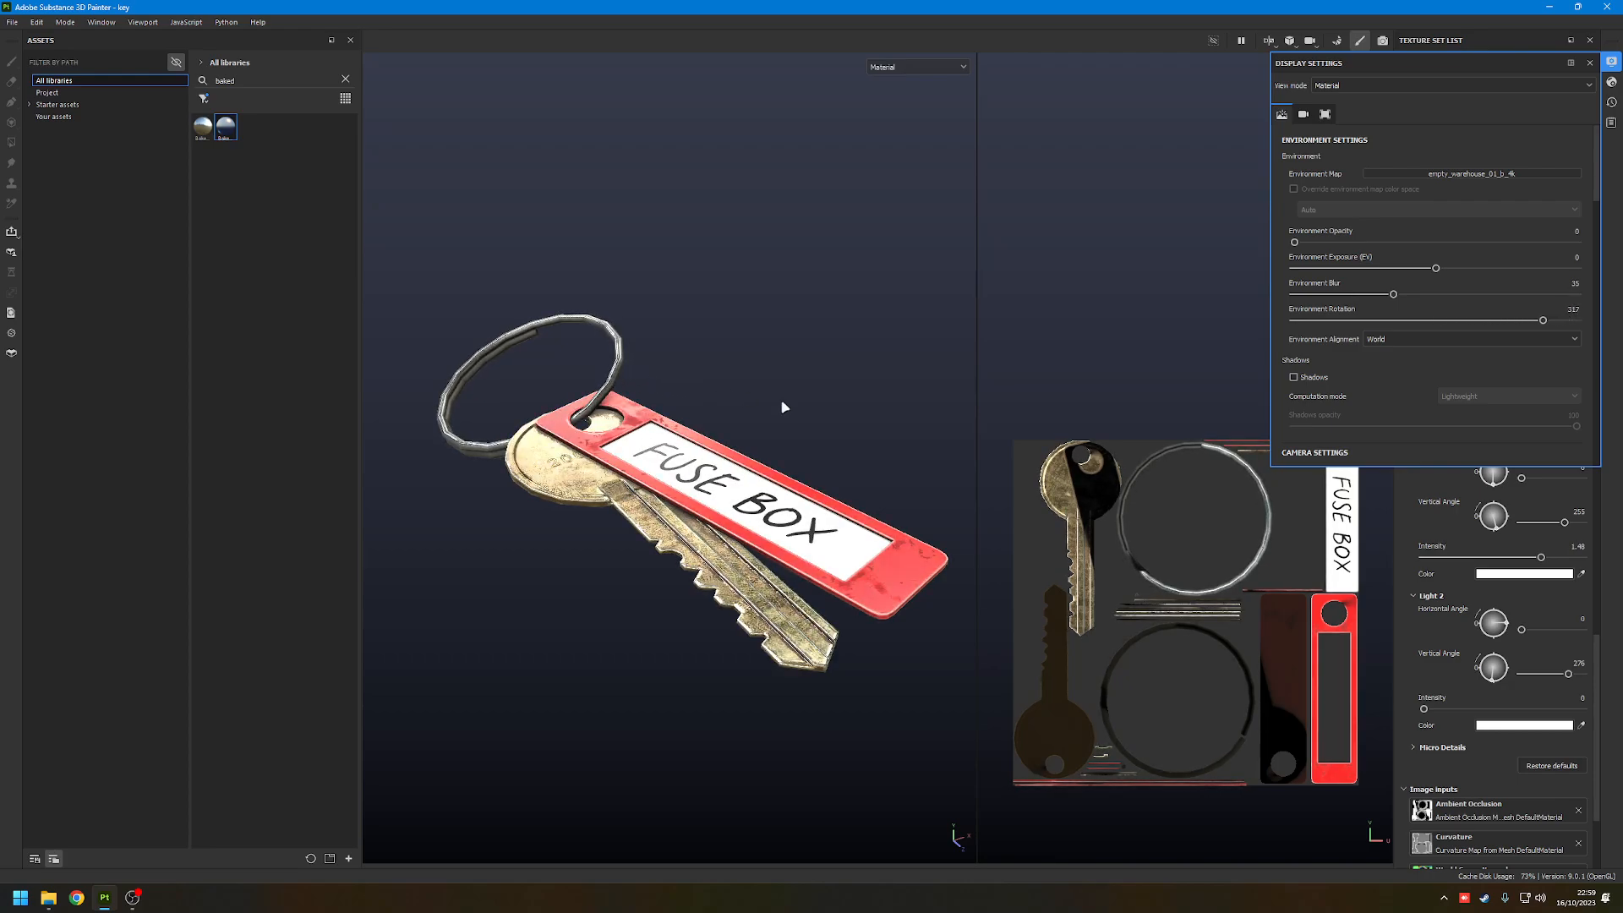
pyautogui.click(1612, 61)
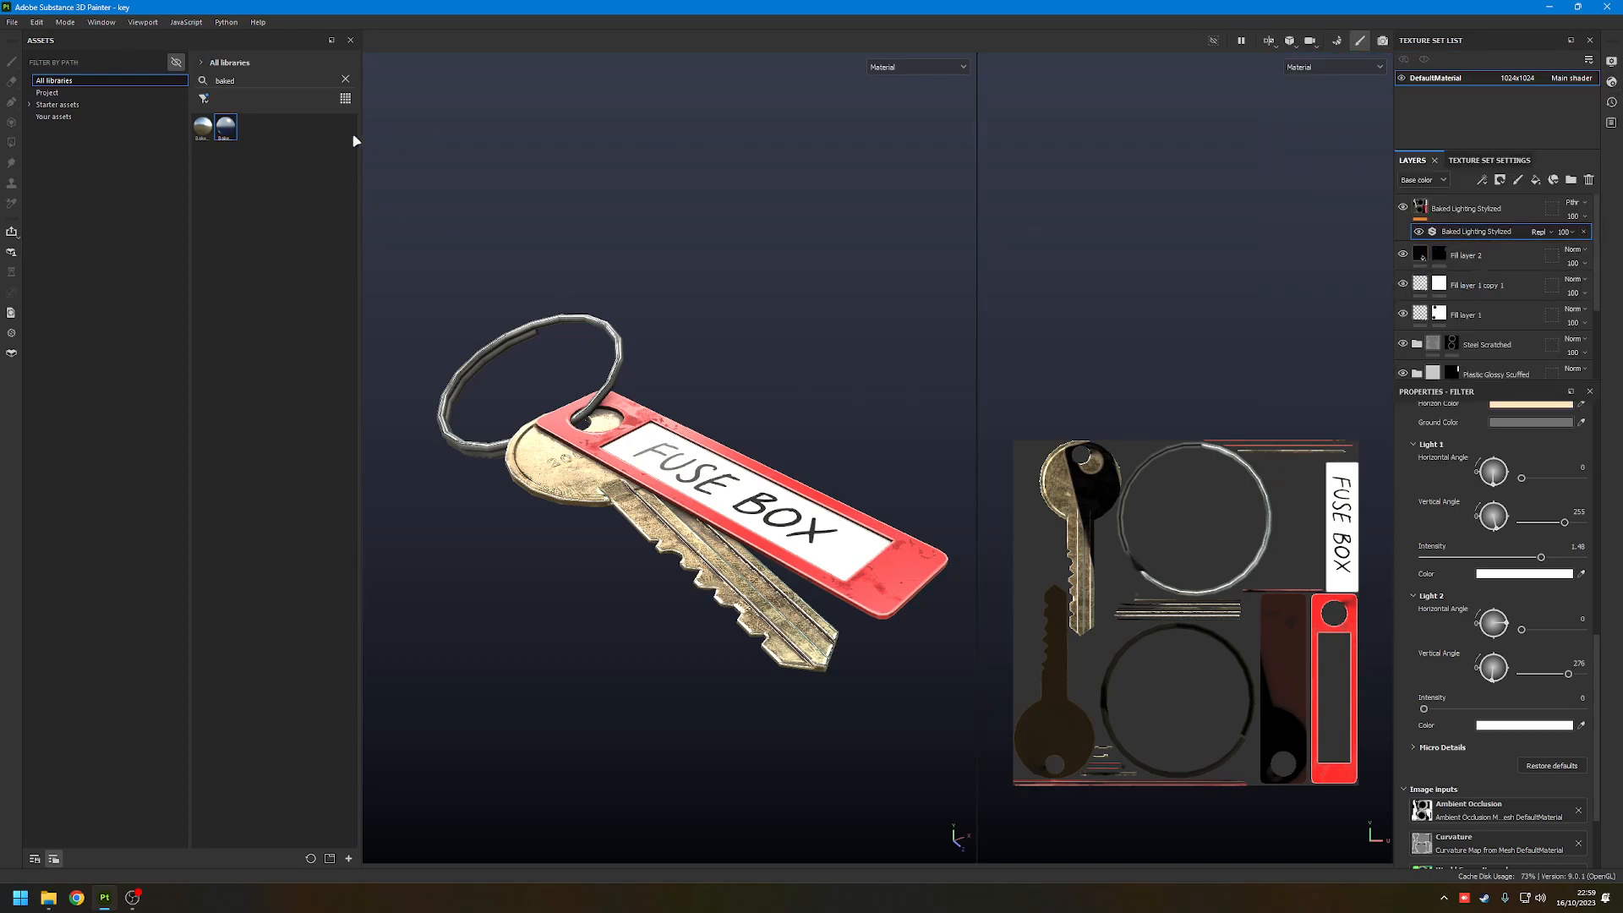
# - Search the assets for "pbr" and add the Automatic_PBR_Fixer filter as a layer between Baked Lighting Stylized and Fill layer 2
pyautogui.moveTo(254, 84); pyautogui.dragTo(175, 83)
pyautogui.write('pbr')
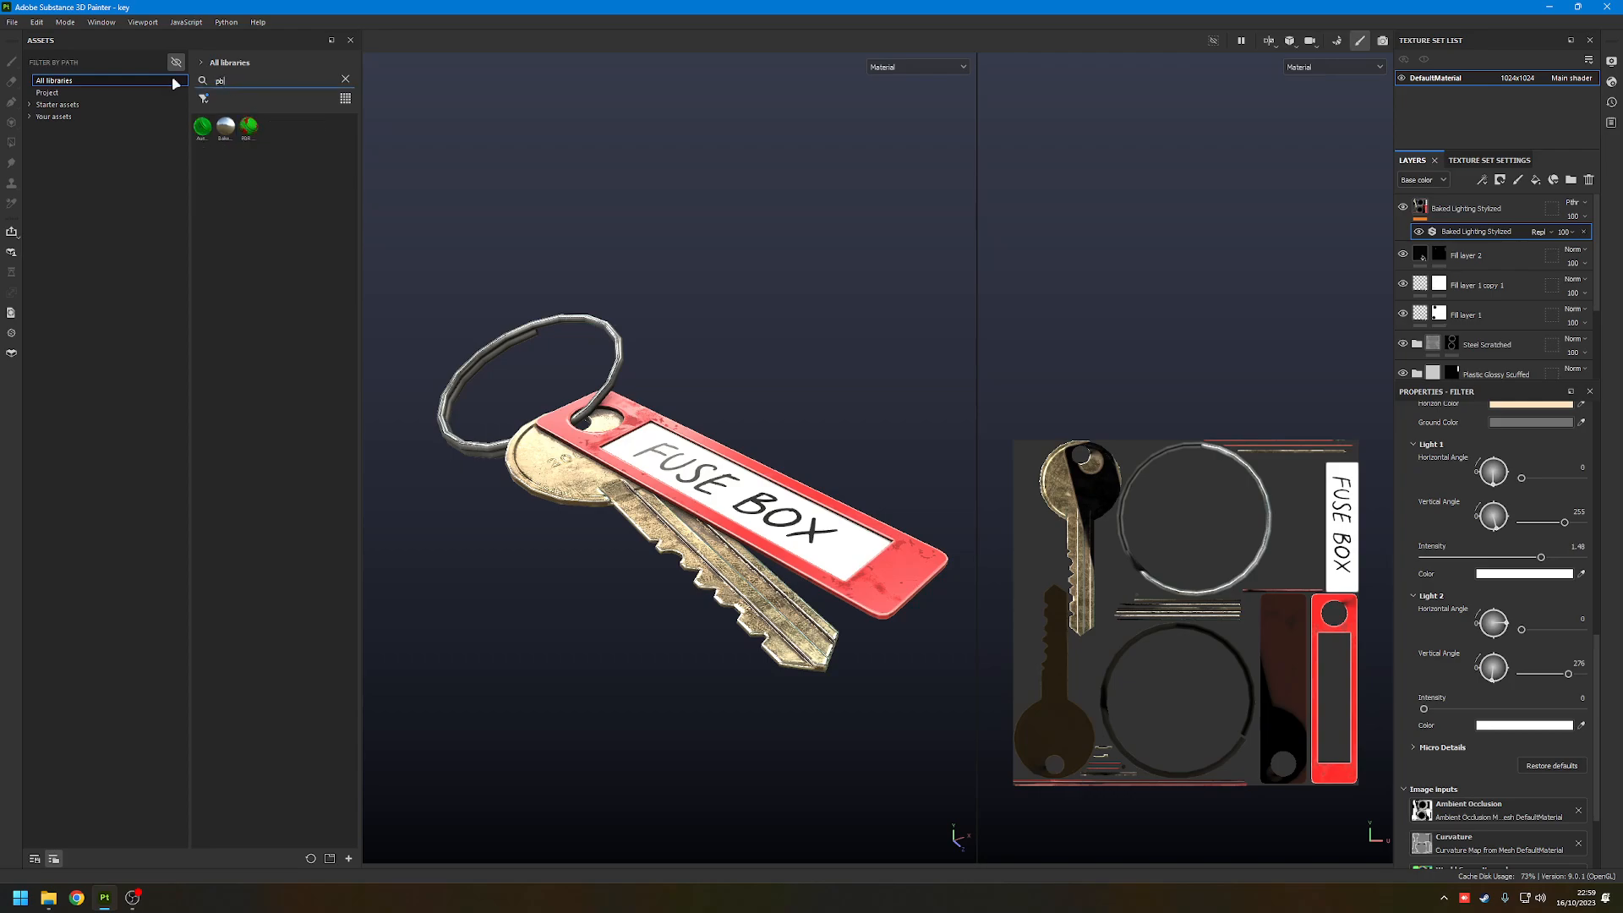
pyautogui.click(201, 129)
pyautogui.moveTo(201, 128); pyautogui.dragTo(1472, 298)
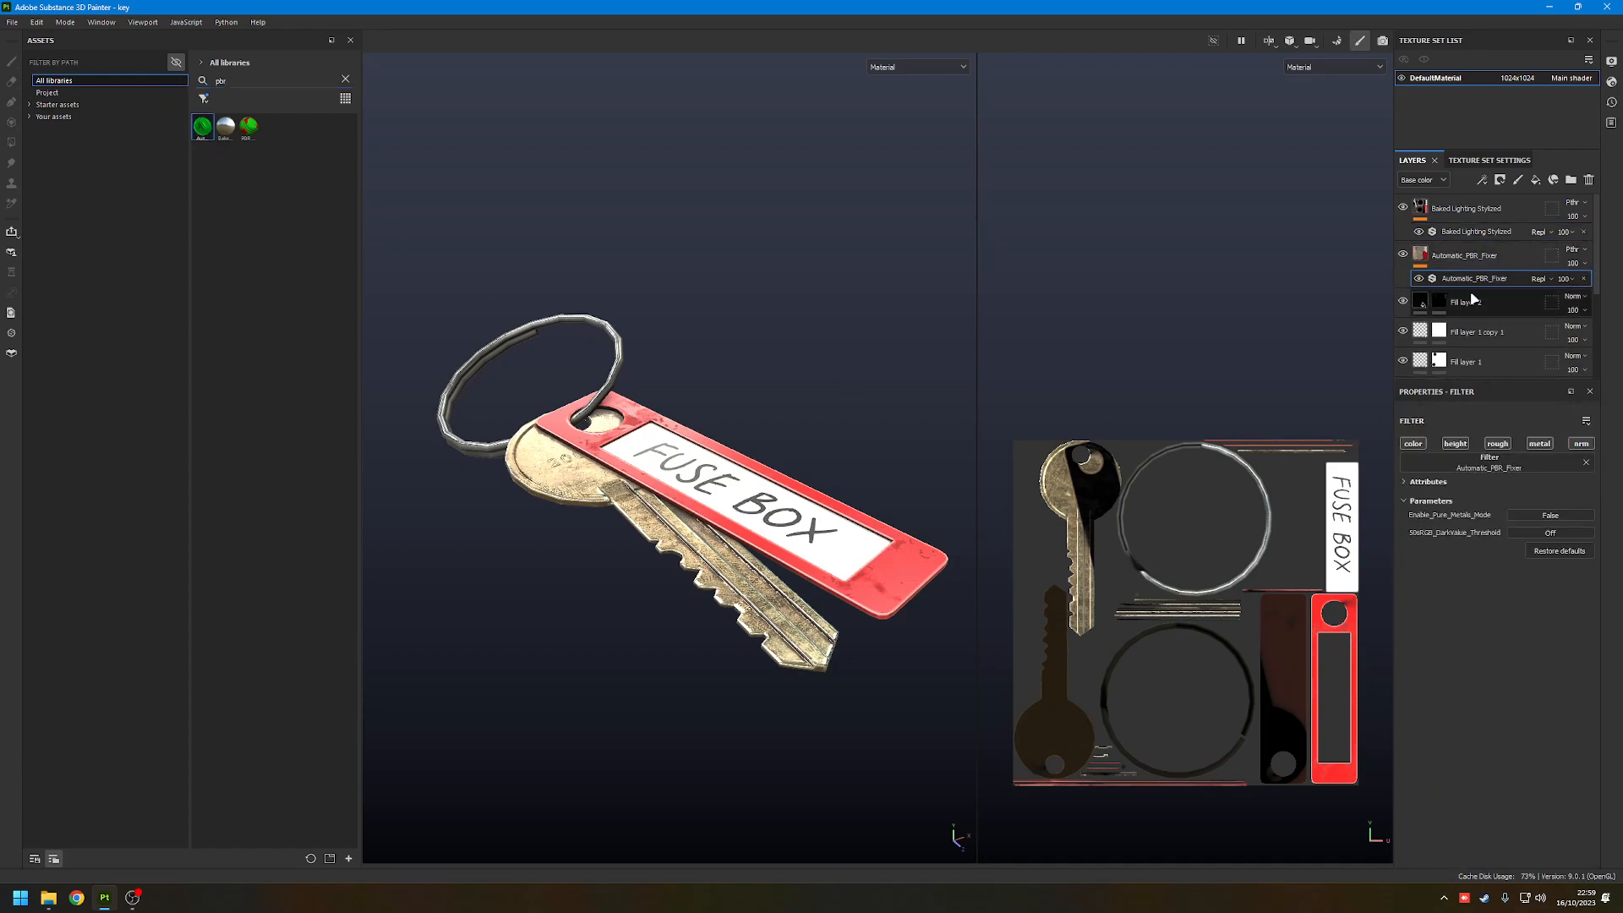
# - Compare the FUSE BOX lettering and the key up close with the Automatic_PBR_Fixer layer hidden and shown
pyautogui.click(1403, 254)
pyautogui.click(1403, 255)
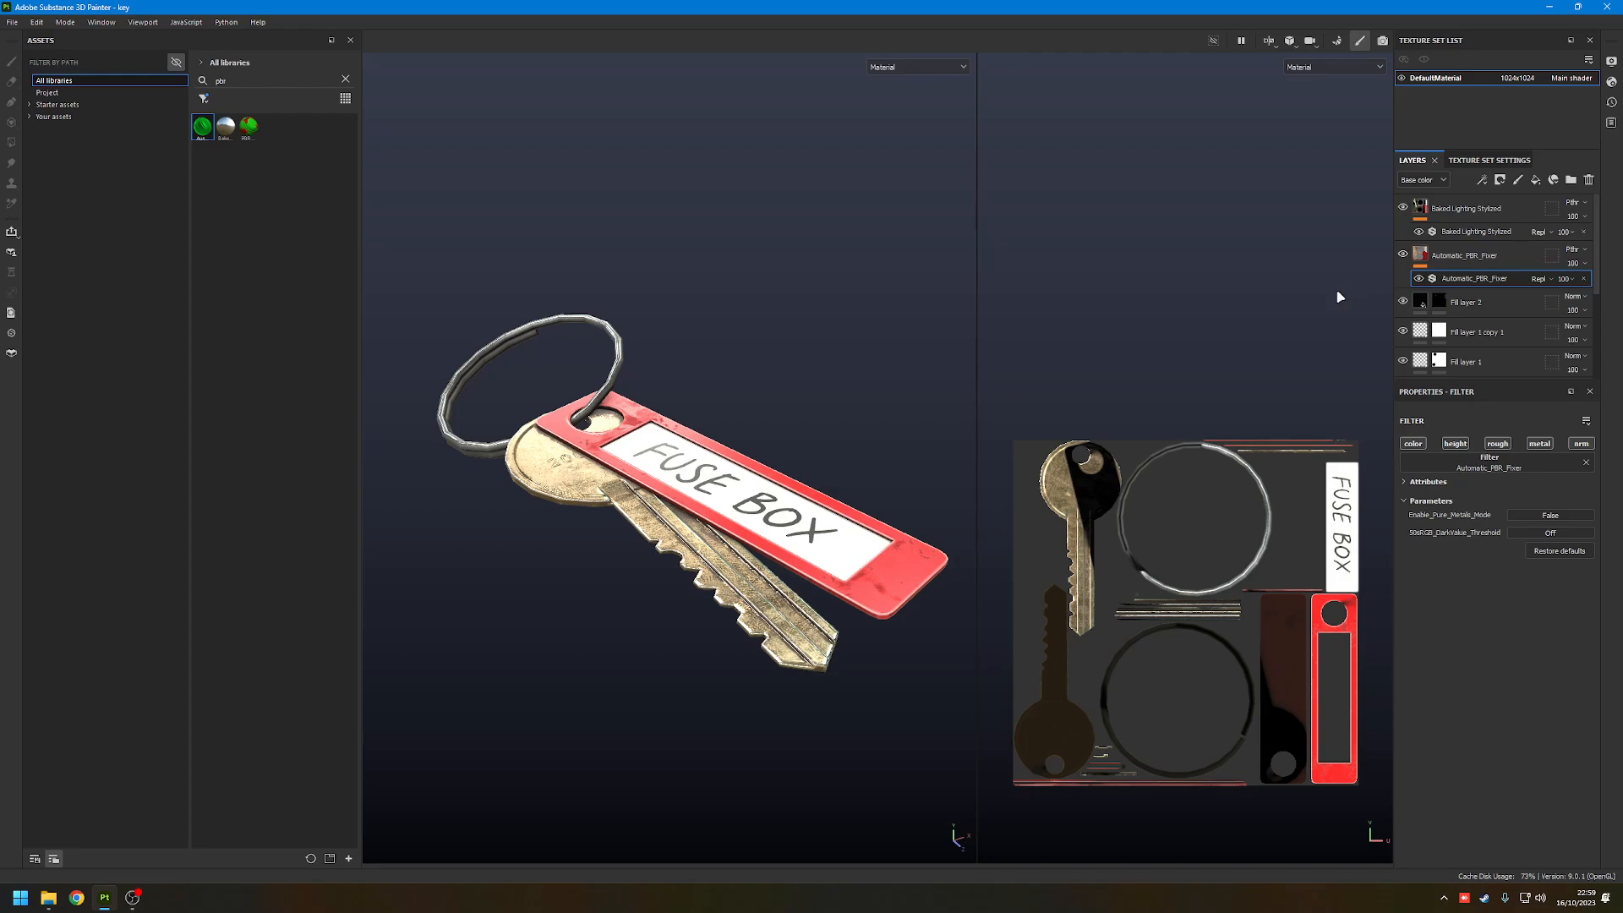
pyautogui.scroll(10, 691, 482)
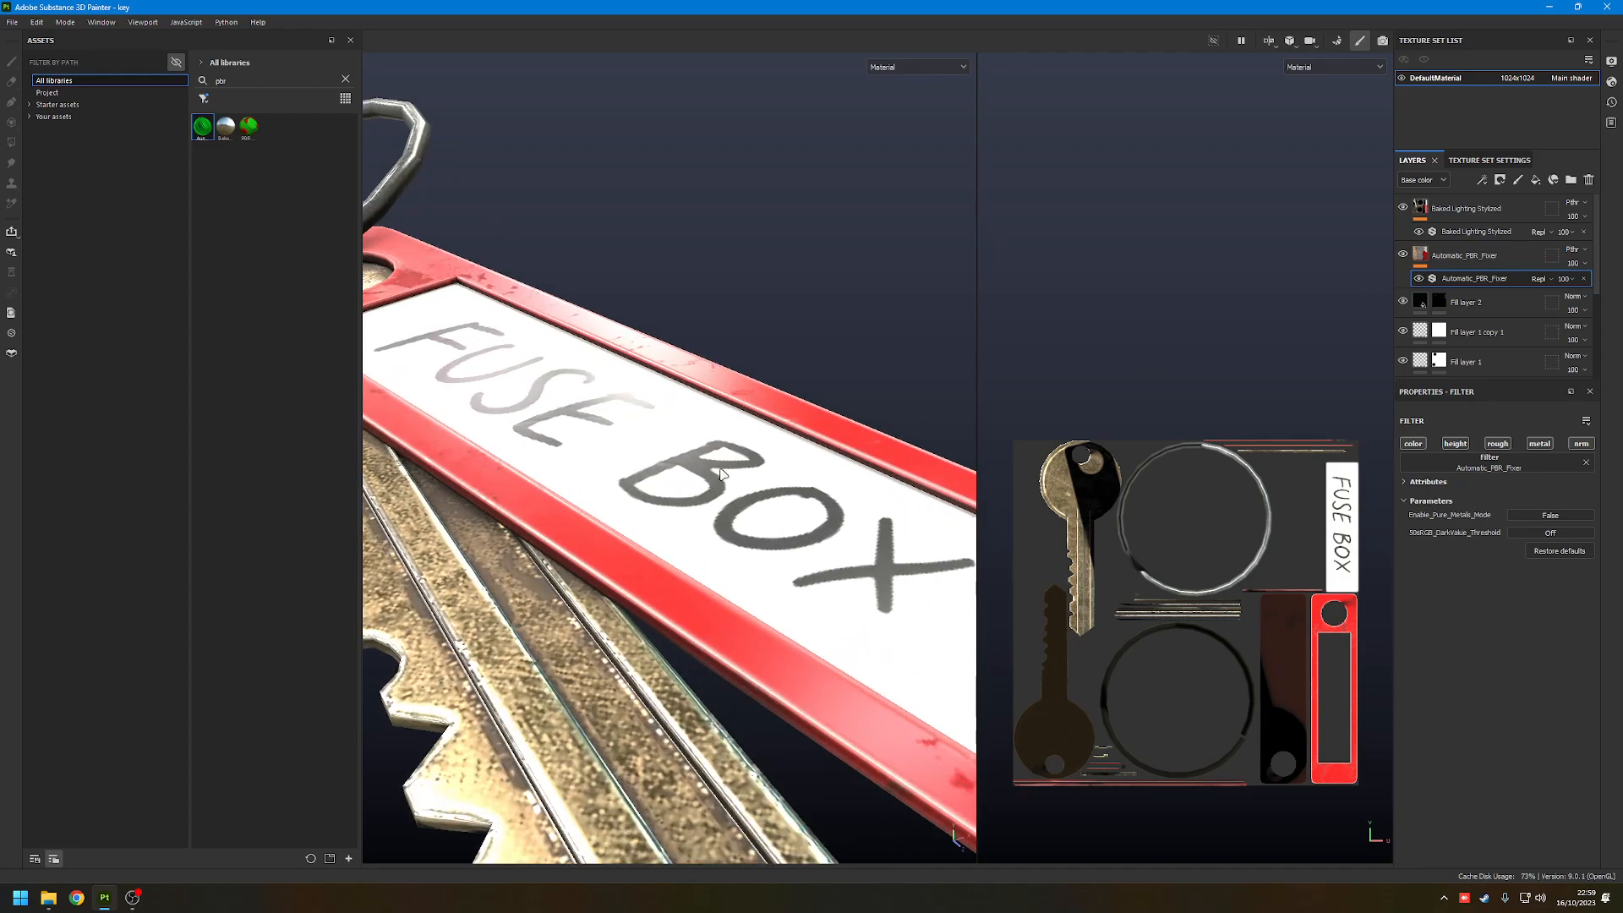
pyautogui.click(1405, 256)
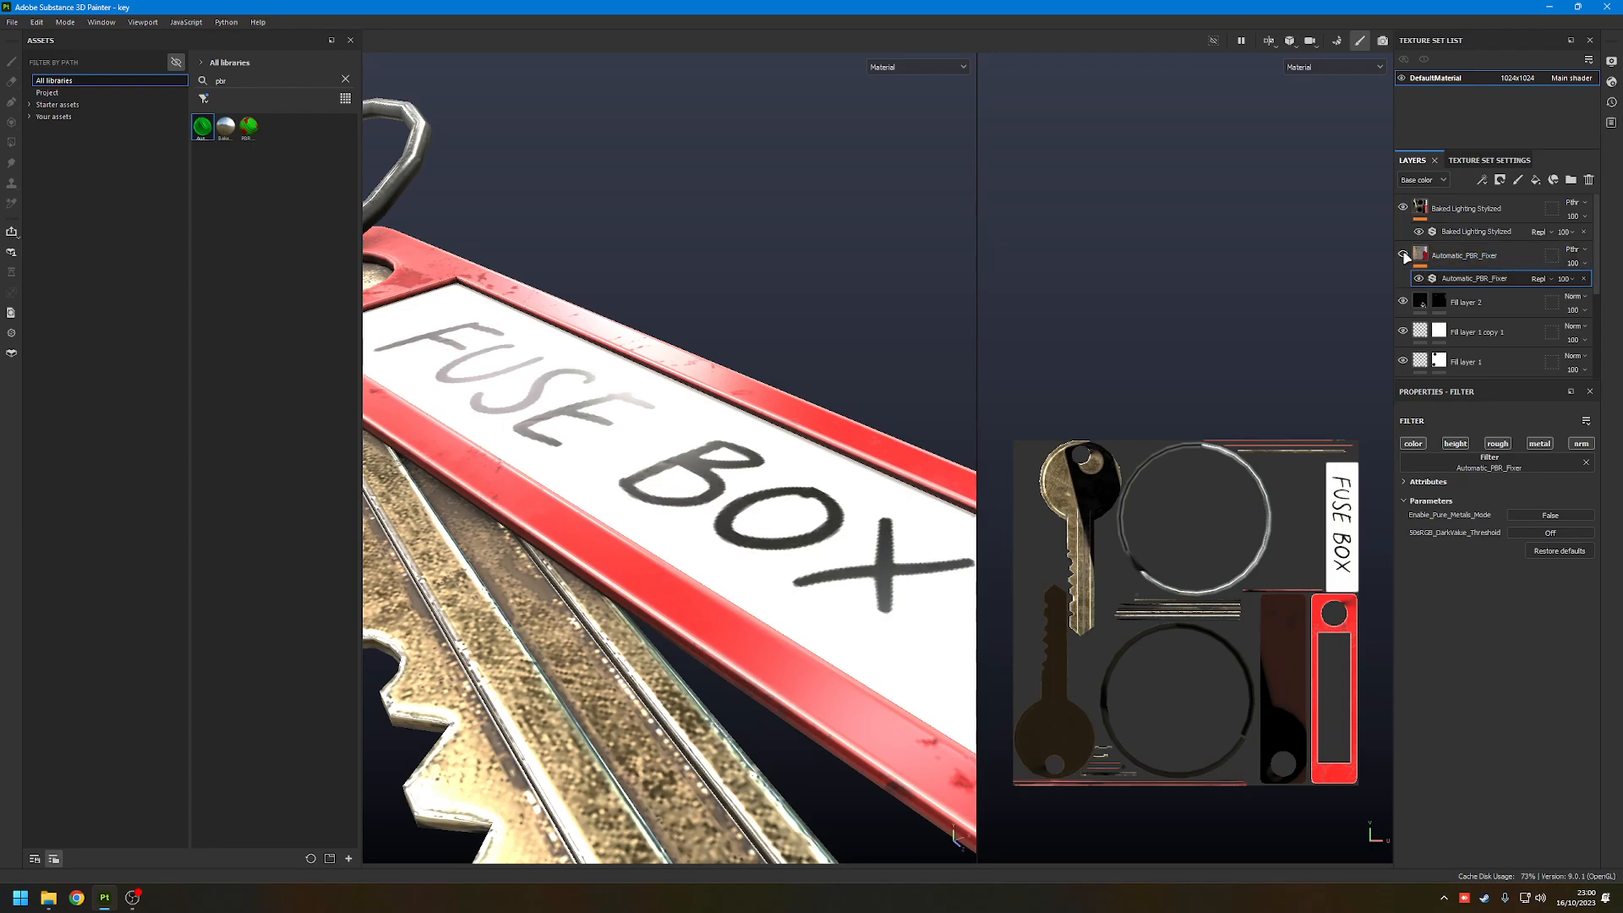
pyautogui.click(1404, 256)
pyautogui.click(1404, 255)
pyautogui.click(1405, 255)
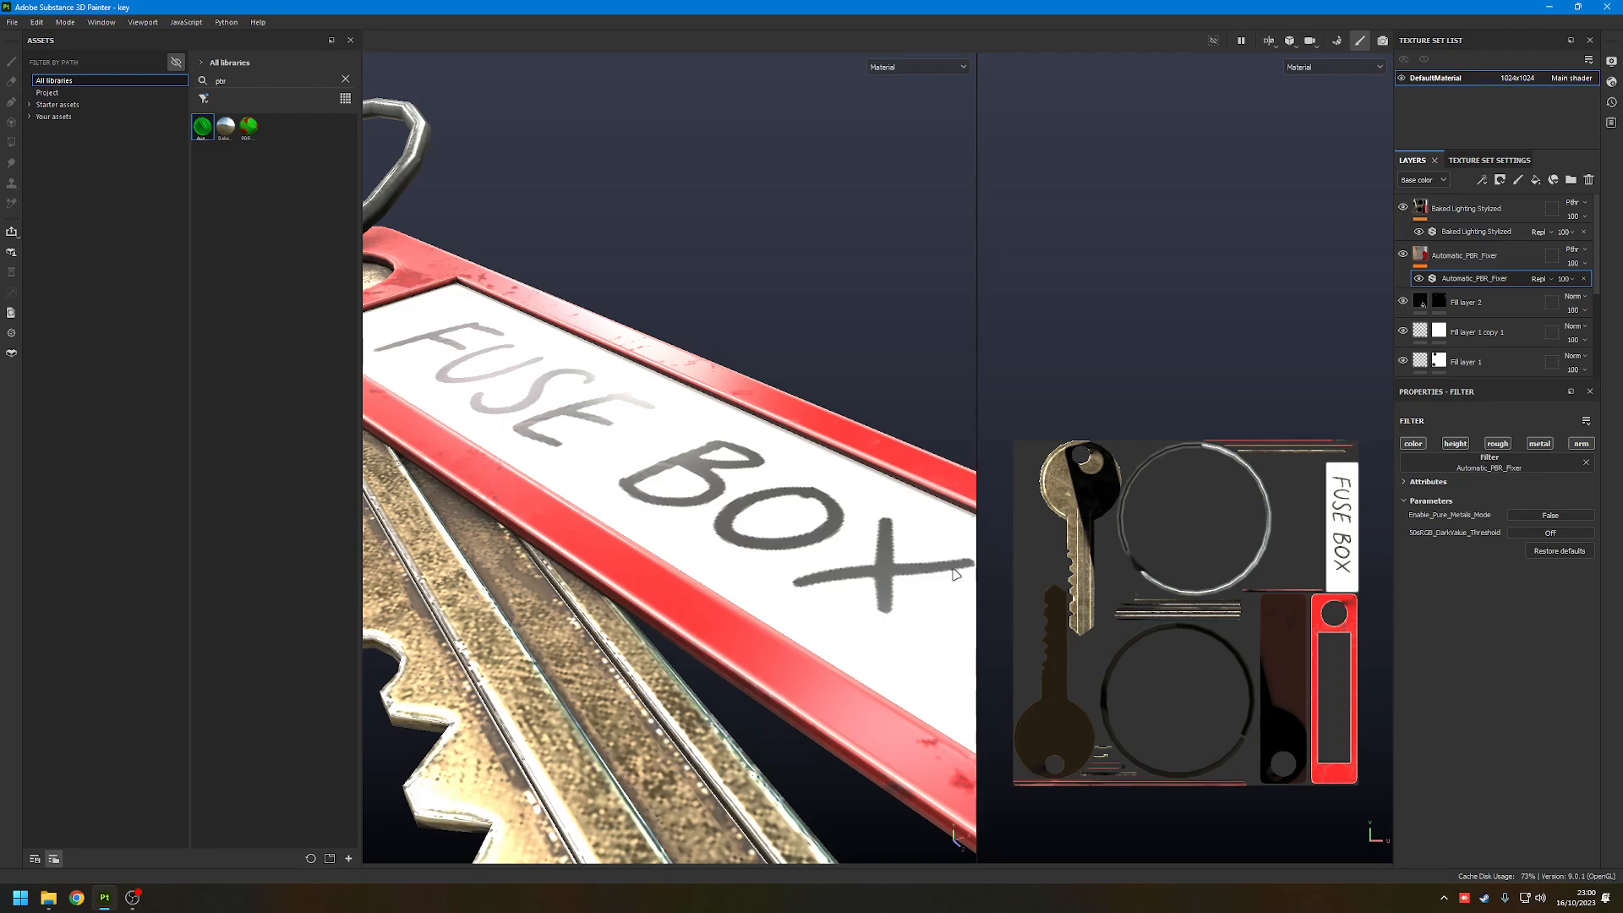
pyautogui.scroll(-1, 848, 553)
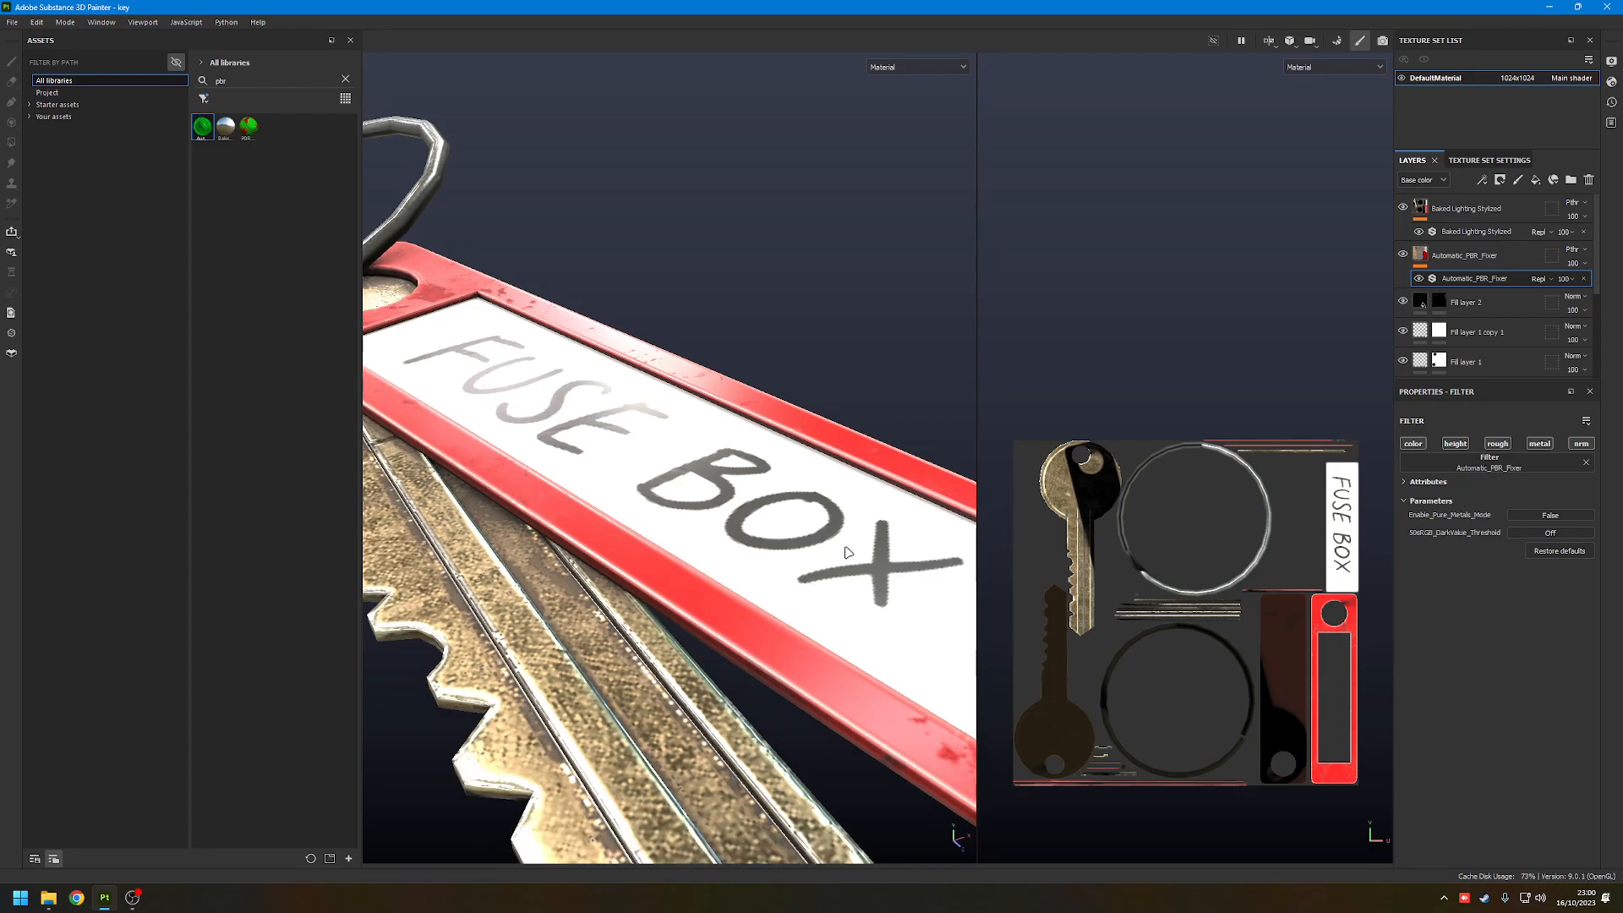
pyautogui.scroll(-5, 848, 553)
pyautogui.moveTo(760, 480)
pyautogui.keyDown('alt'); pyautogui.mouseDown()
pyautogui.moveTo(801, 502)
pyautogui.moveTo(790, 489)
pyautogui.mouseUp(); pyautogui.keyUp('alt')
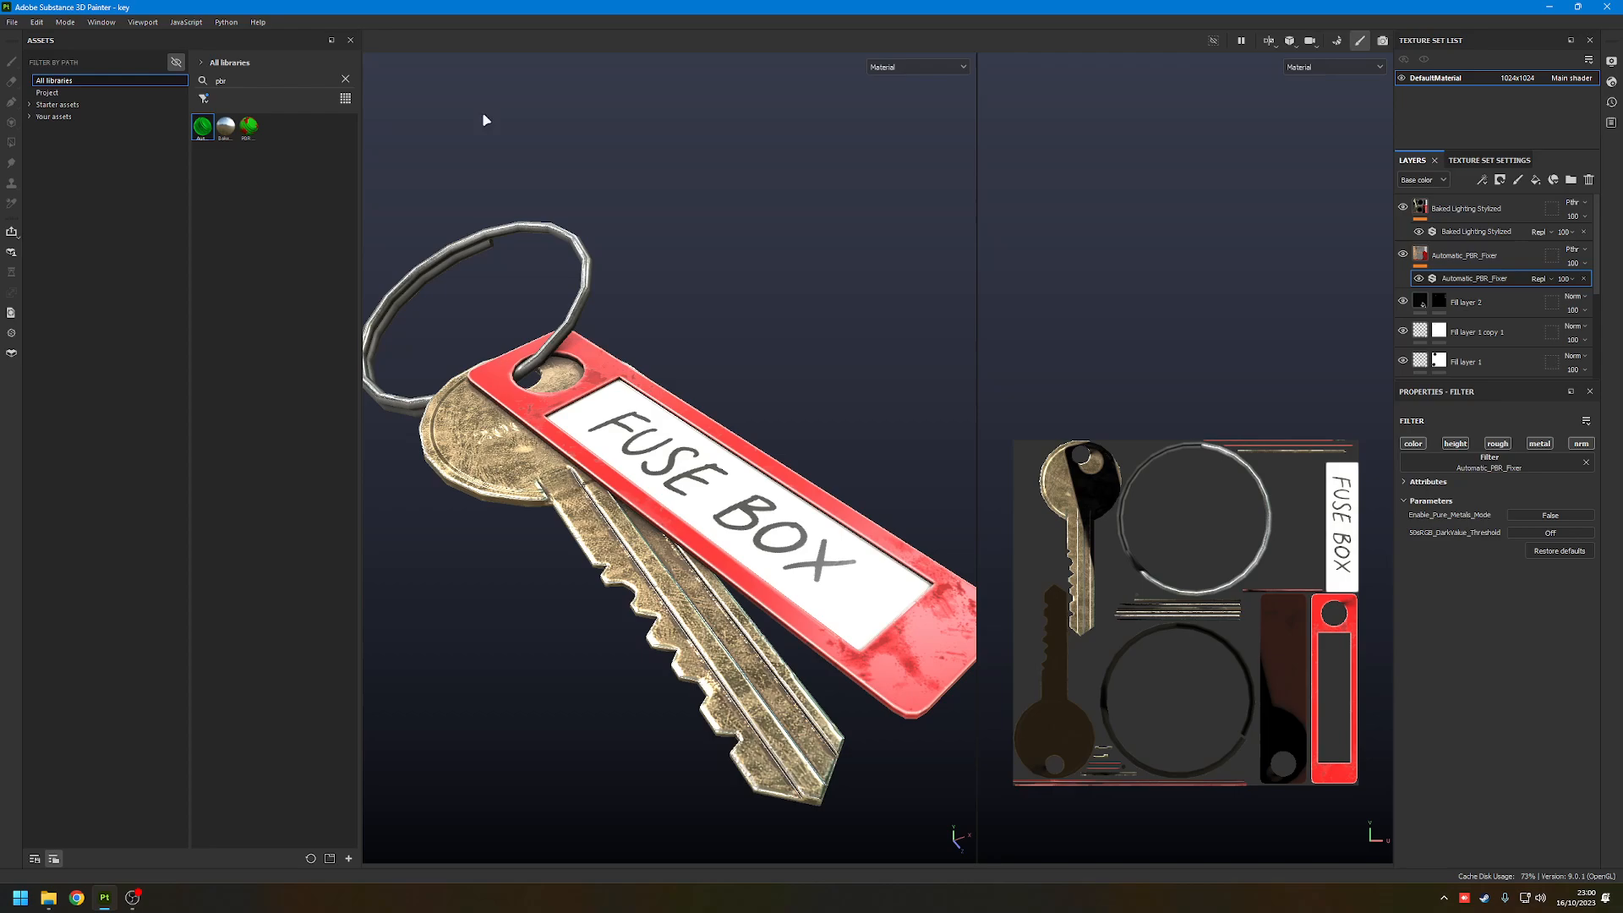
# - Add the PBR Validate (Metallic Roughness) filter above Automatic_PBR_Fixer, check the key with the fixer hidden and shown, and leave both layers hidden
pyautogui.moveTo(247, 128); pyautogui.dragTo(1500, 246)
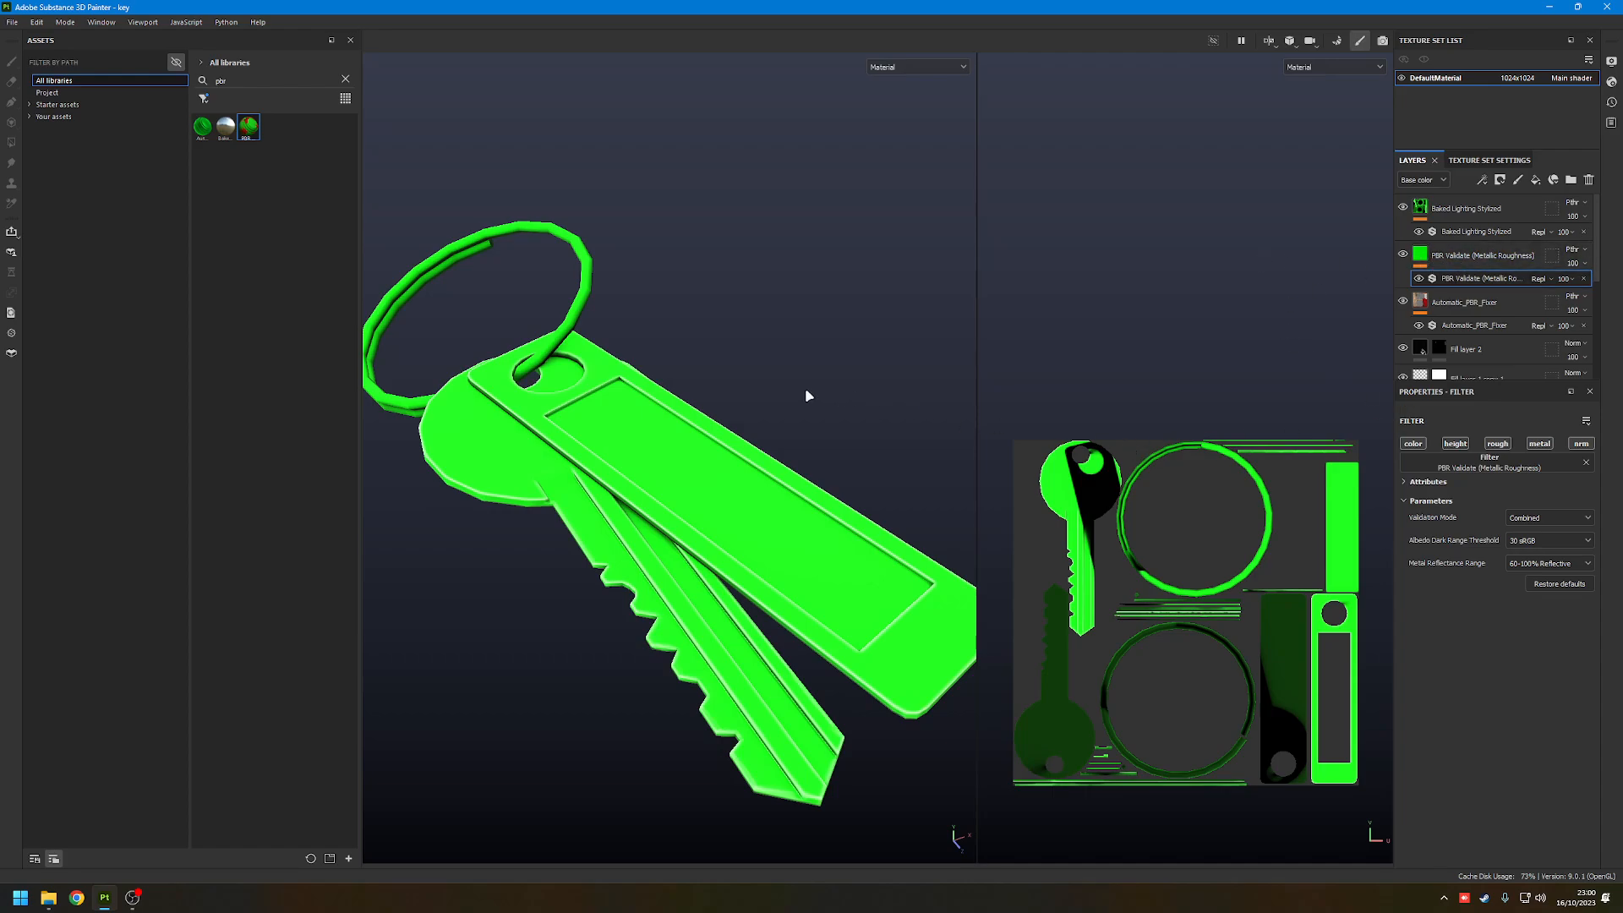
pyautogui.click(1403, 301)
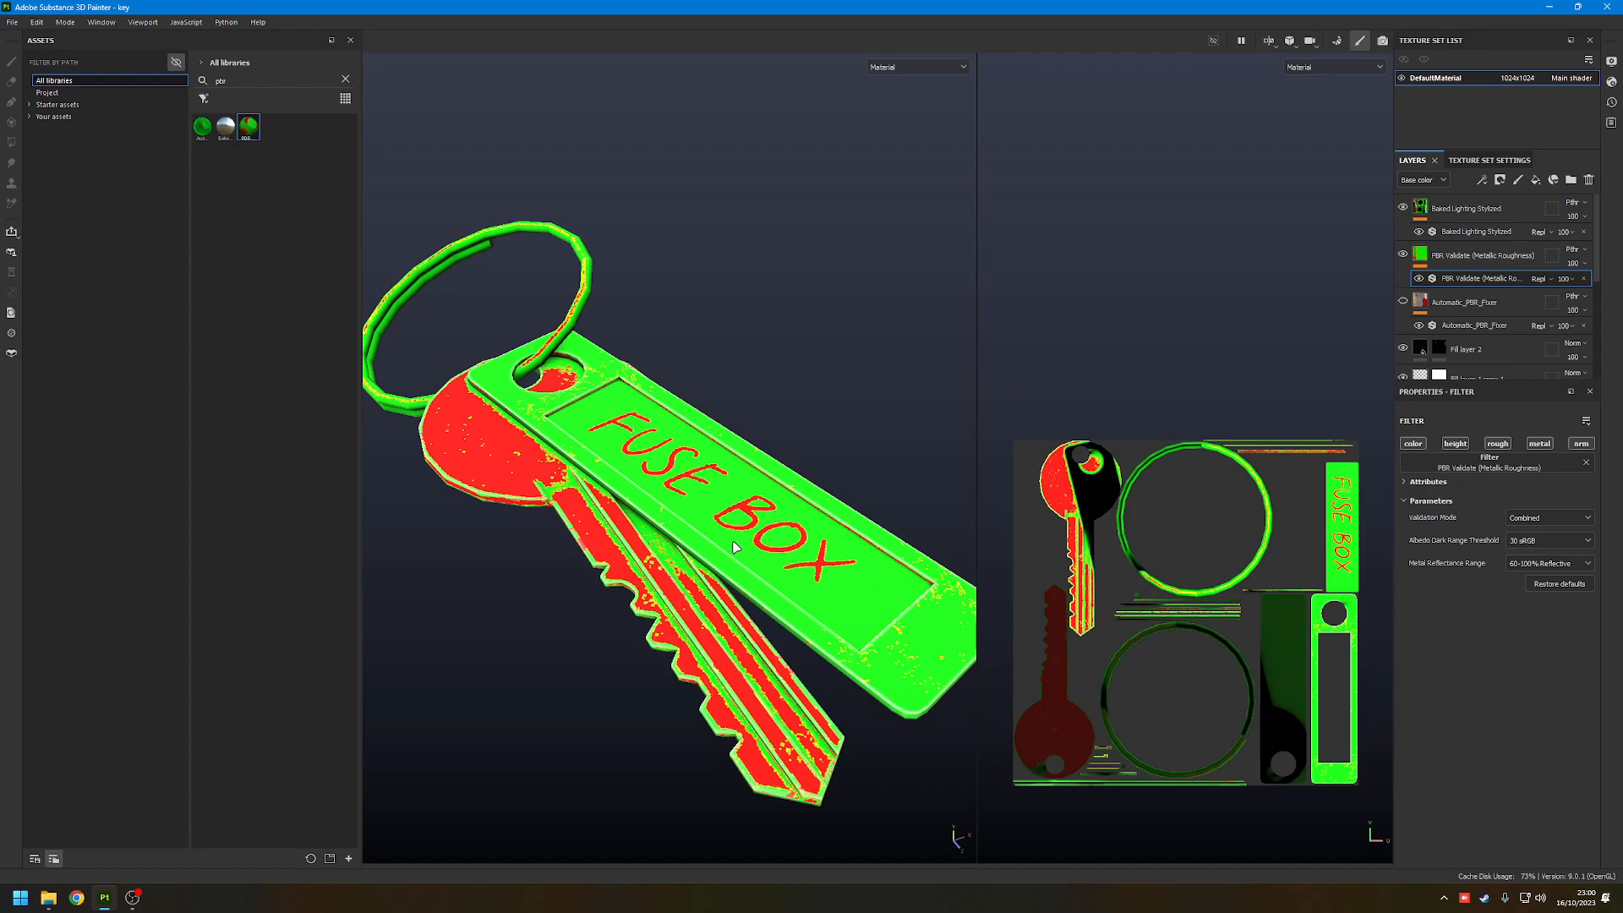
pyautogui.click(1403, 302)
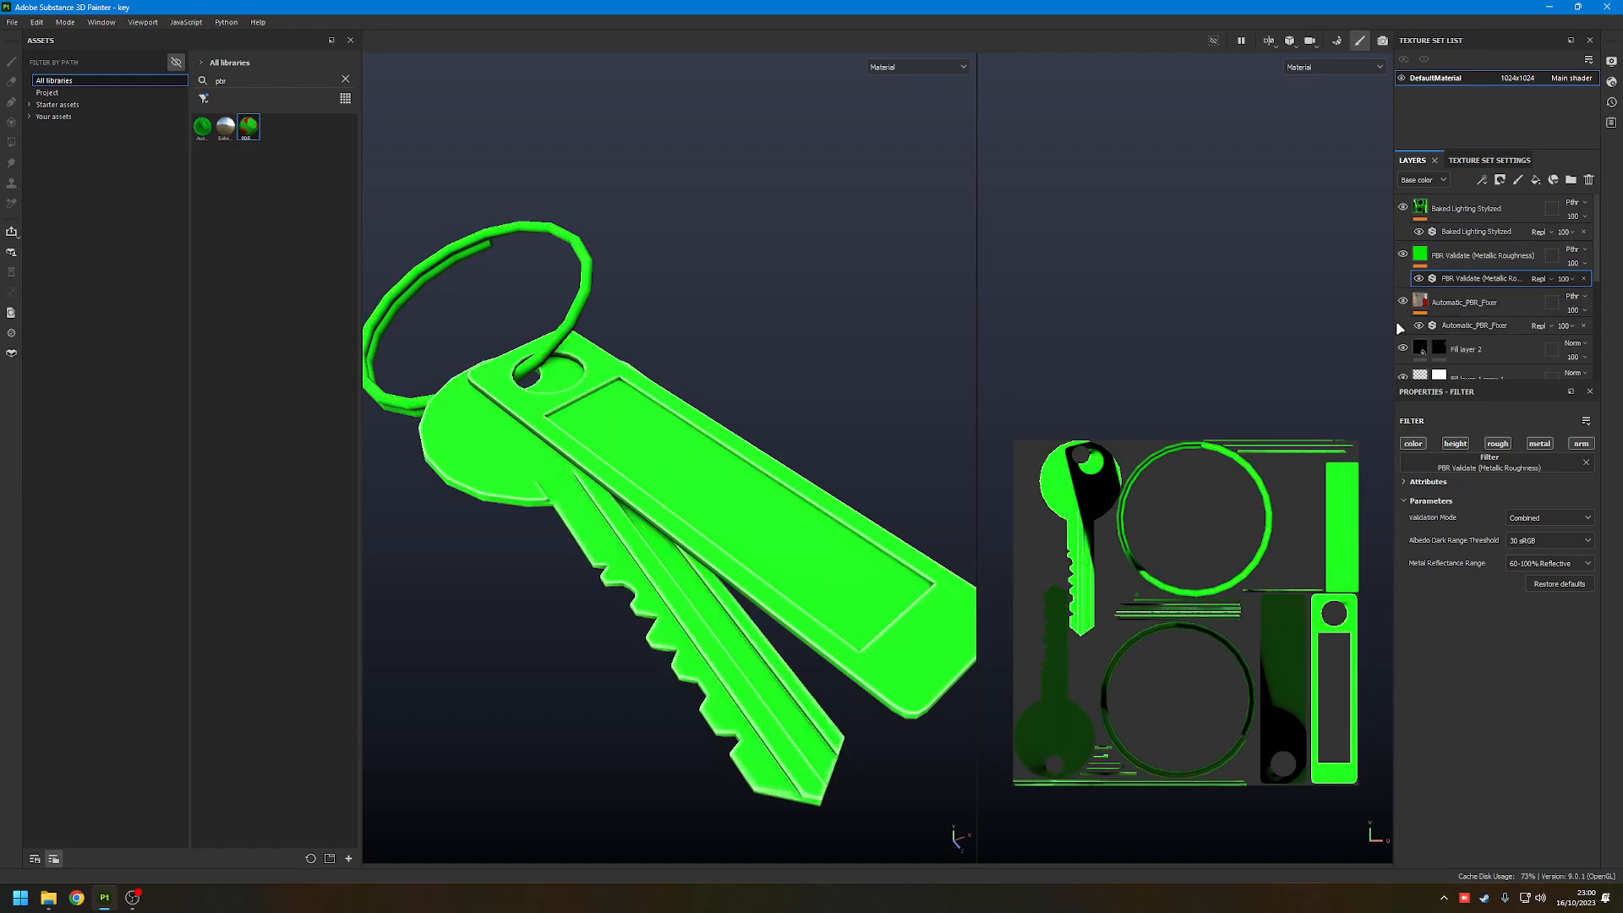
pyautogui.click(1404, 254)
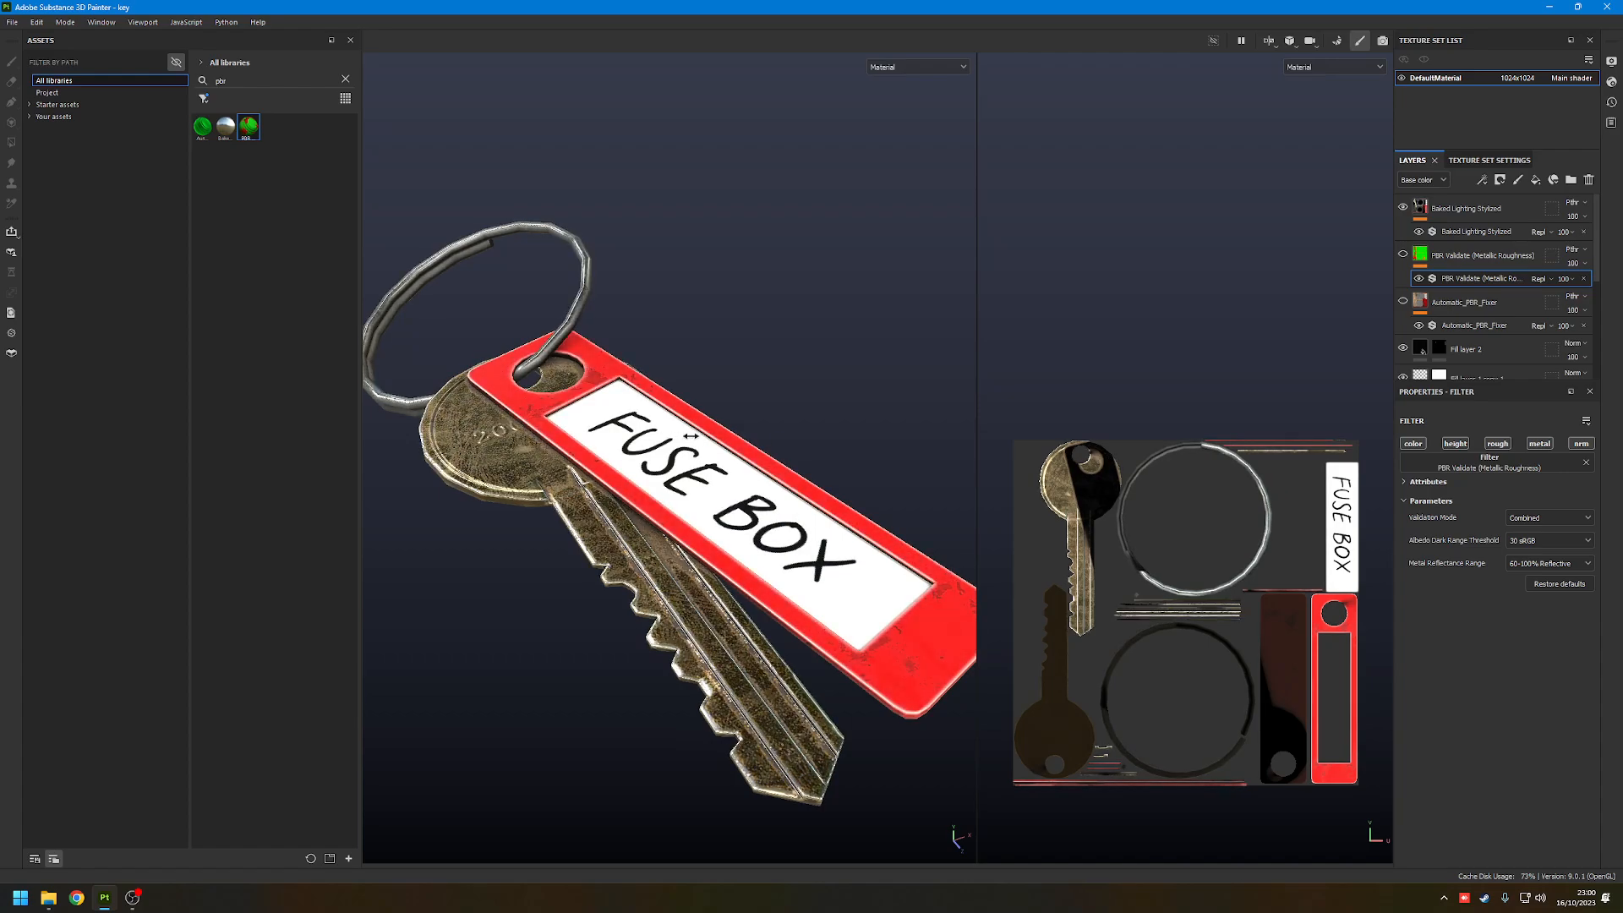
pyautogui.scroll(6, 1144, 538)
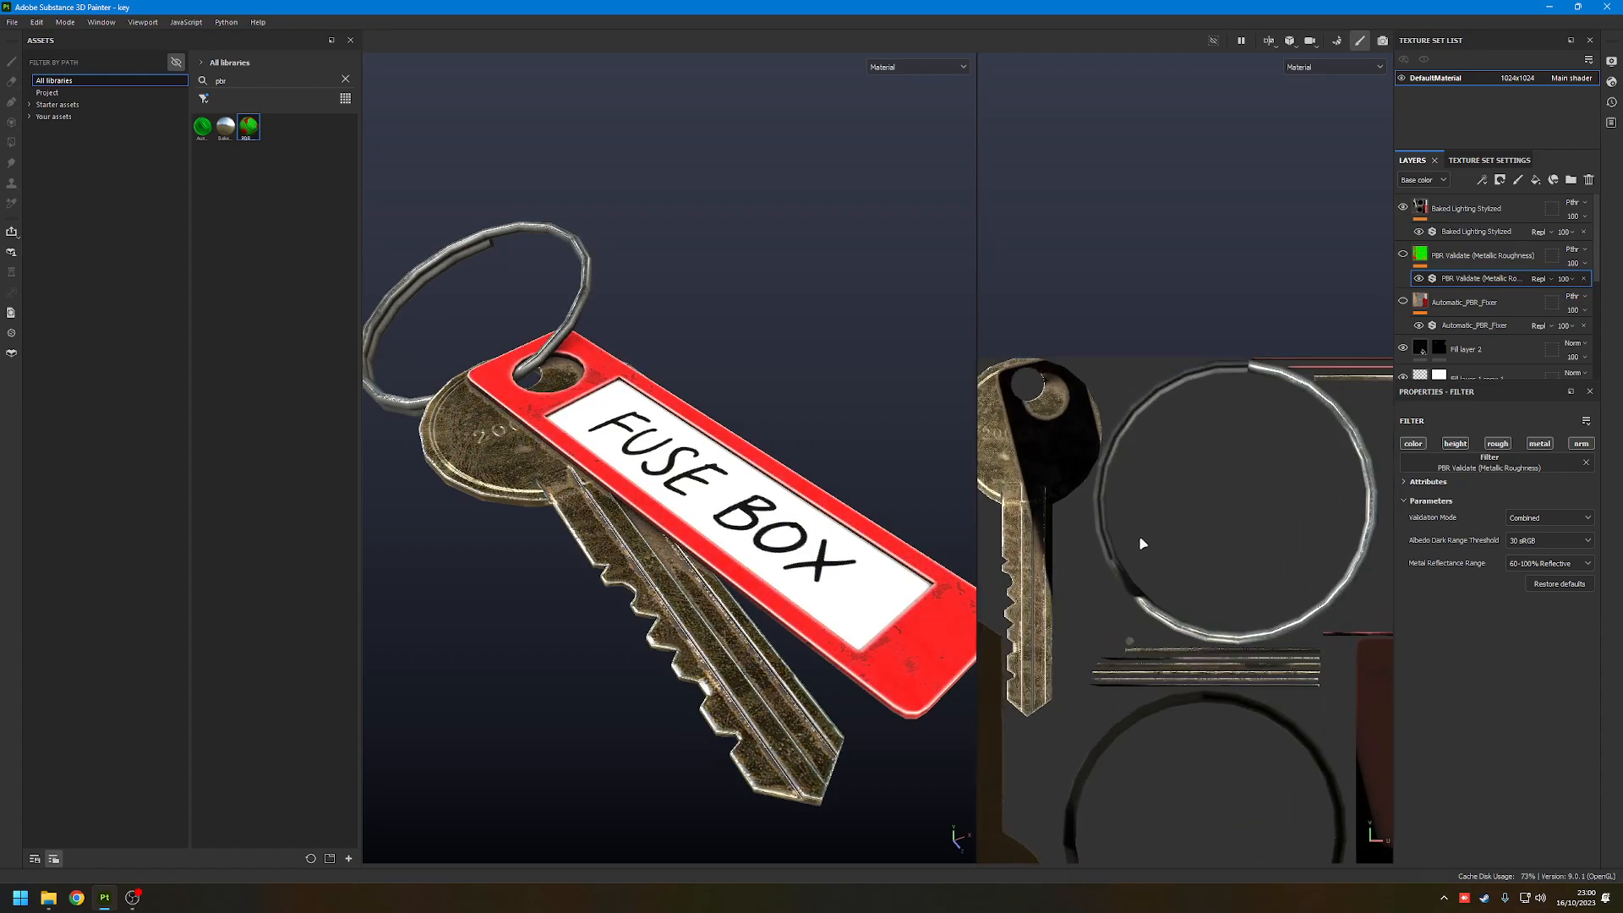
pyautogui.scroll(-5, 1082, 466)
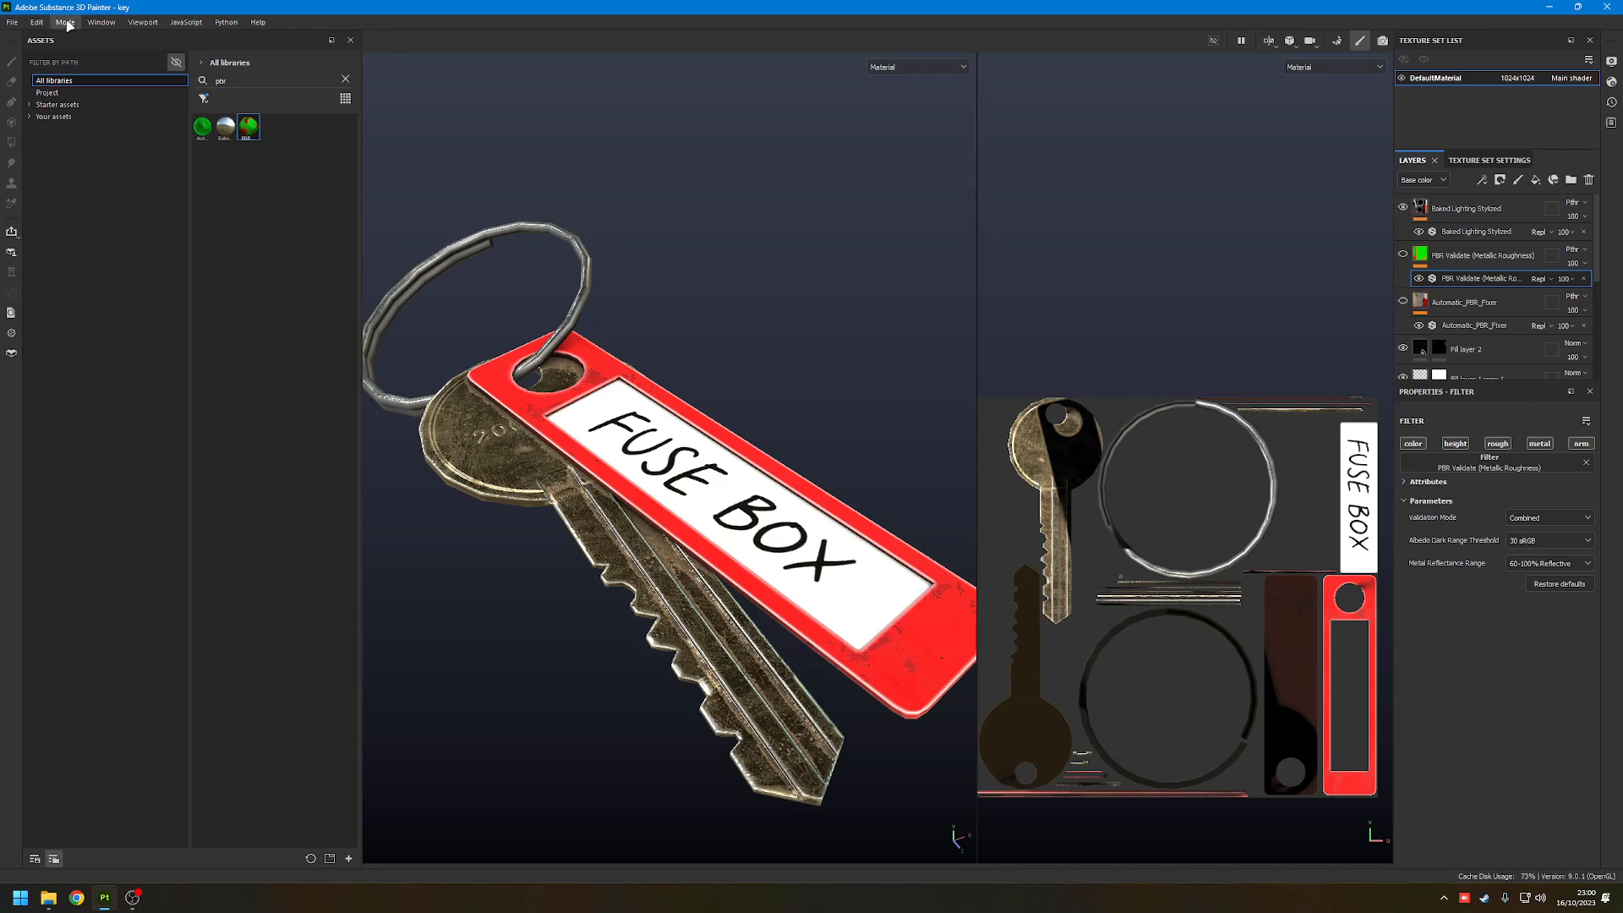
# - Start a texture export and set its output directory to a new folder named keys inside the export folder's key items subfolder
pyautogui.click(12, 22)
pyautogui.click(41, 206)
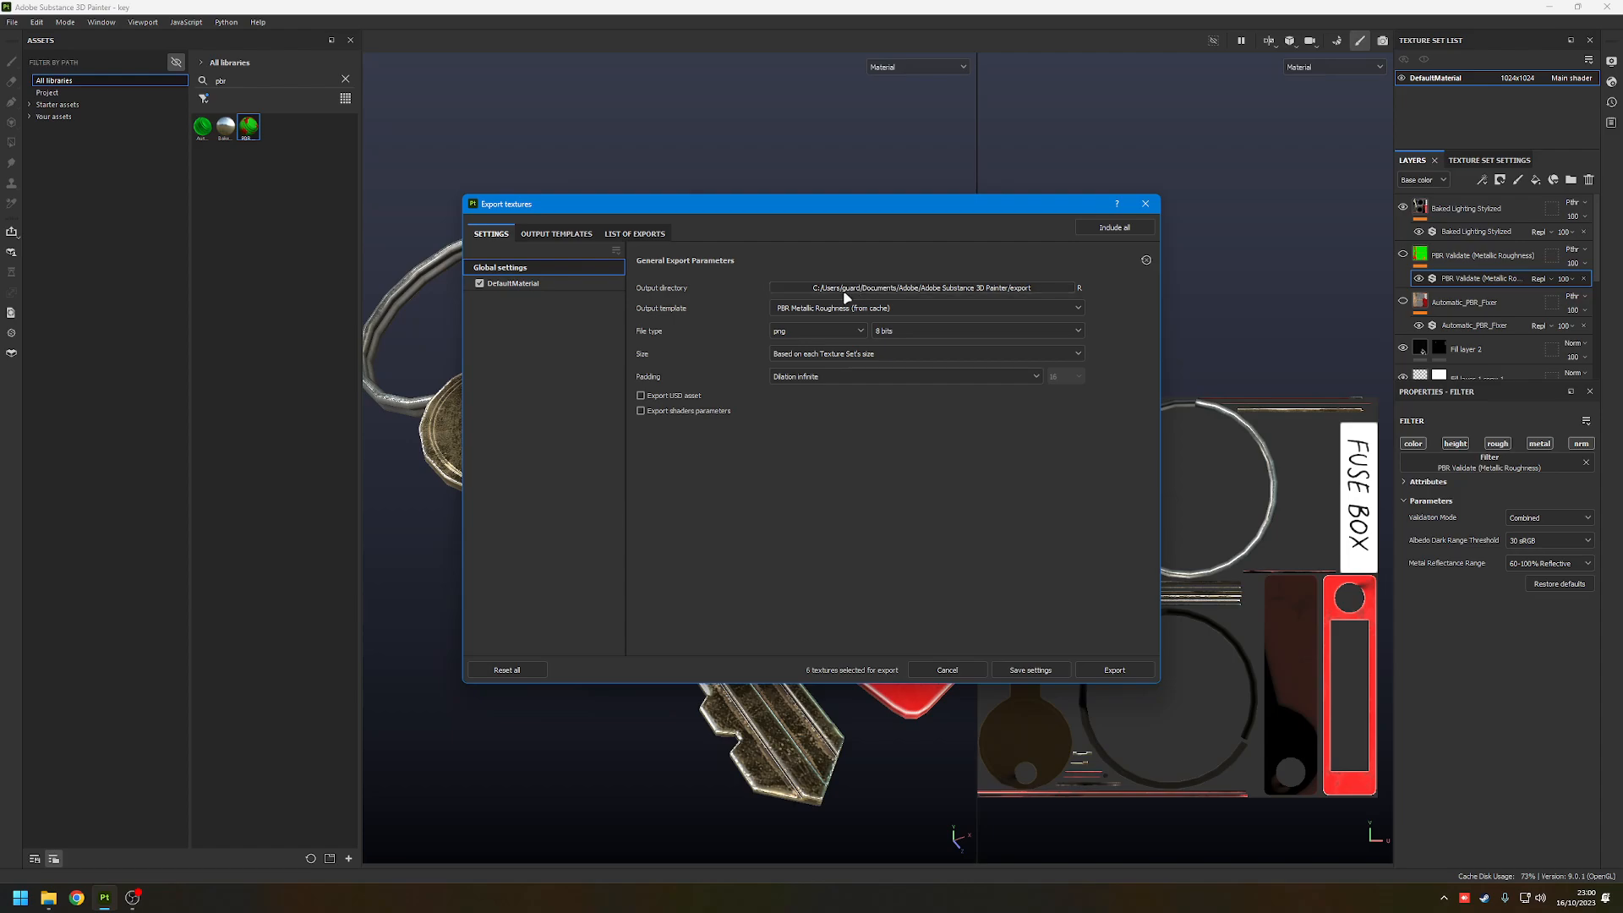
pyautogui.click(591, 285)
pyautogui.click(539, 266)
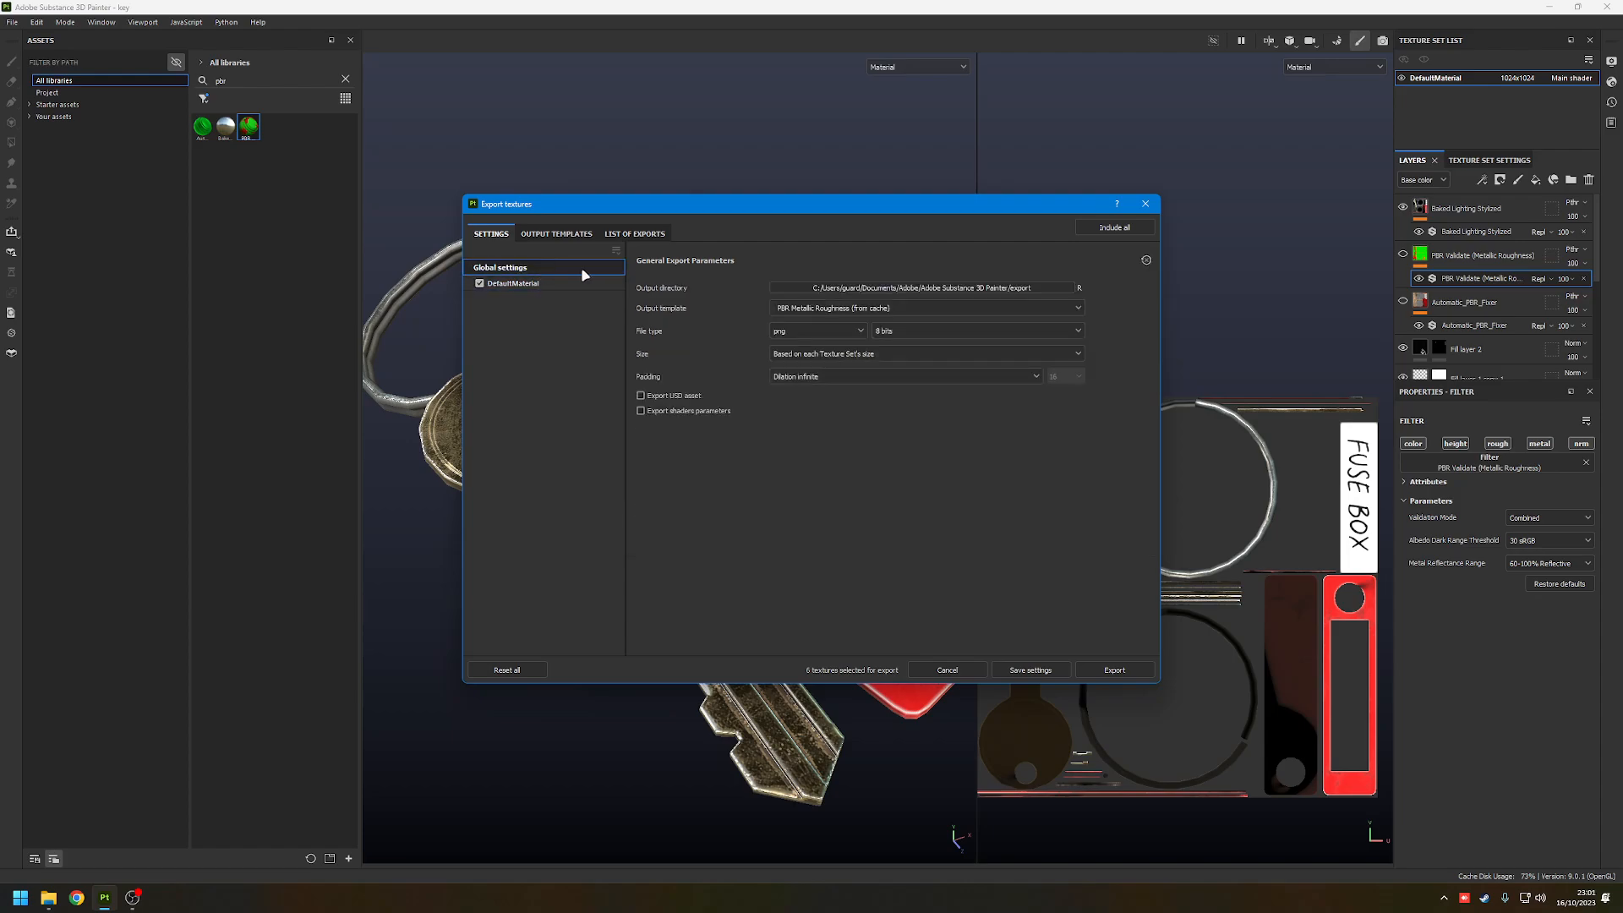
pyautogui.click(867, 289)
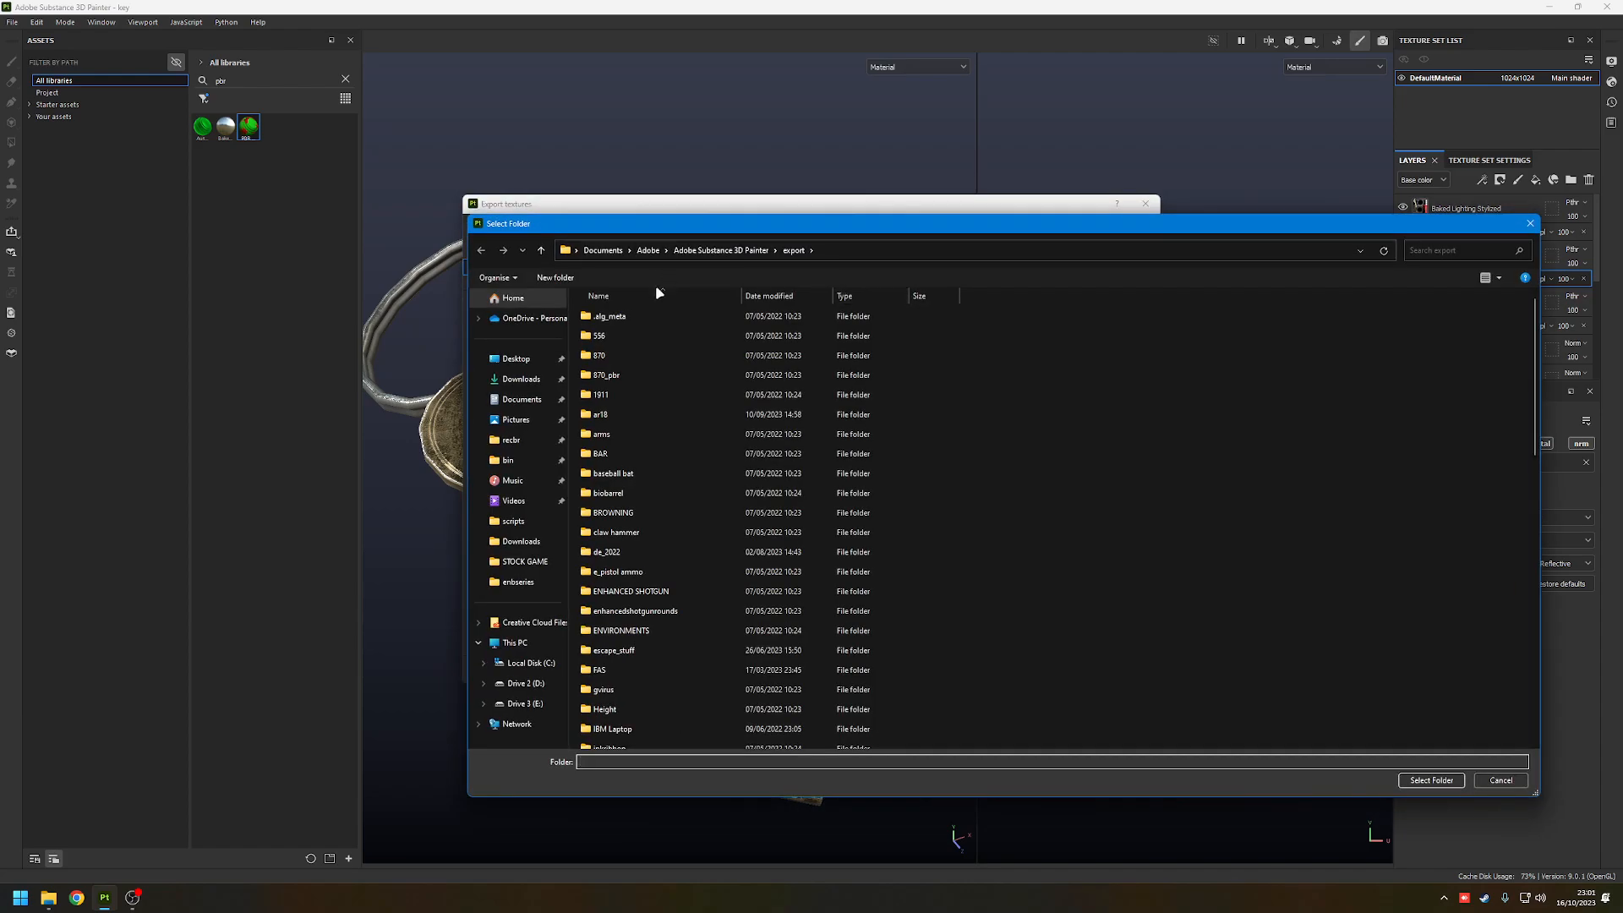
pyautogui.scroll(-7, 710, 477)
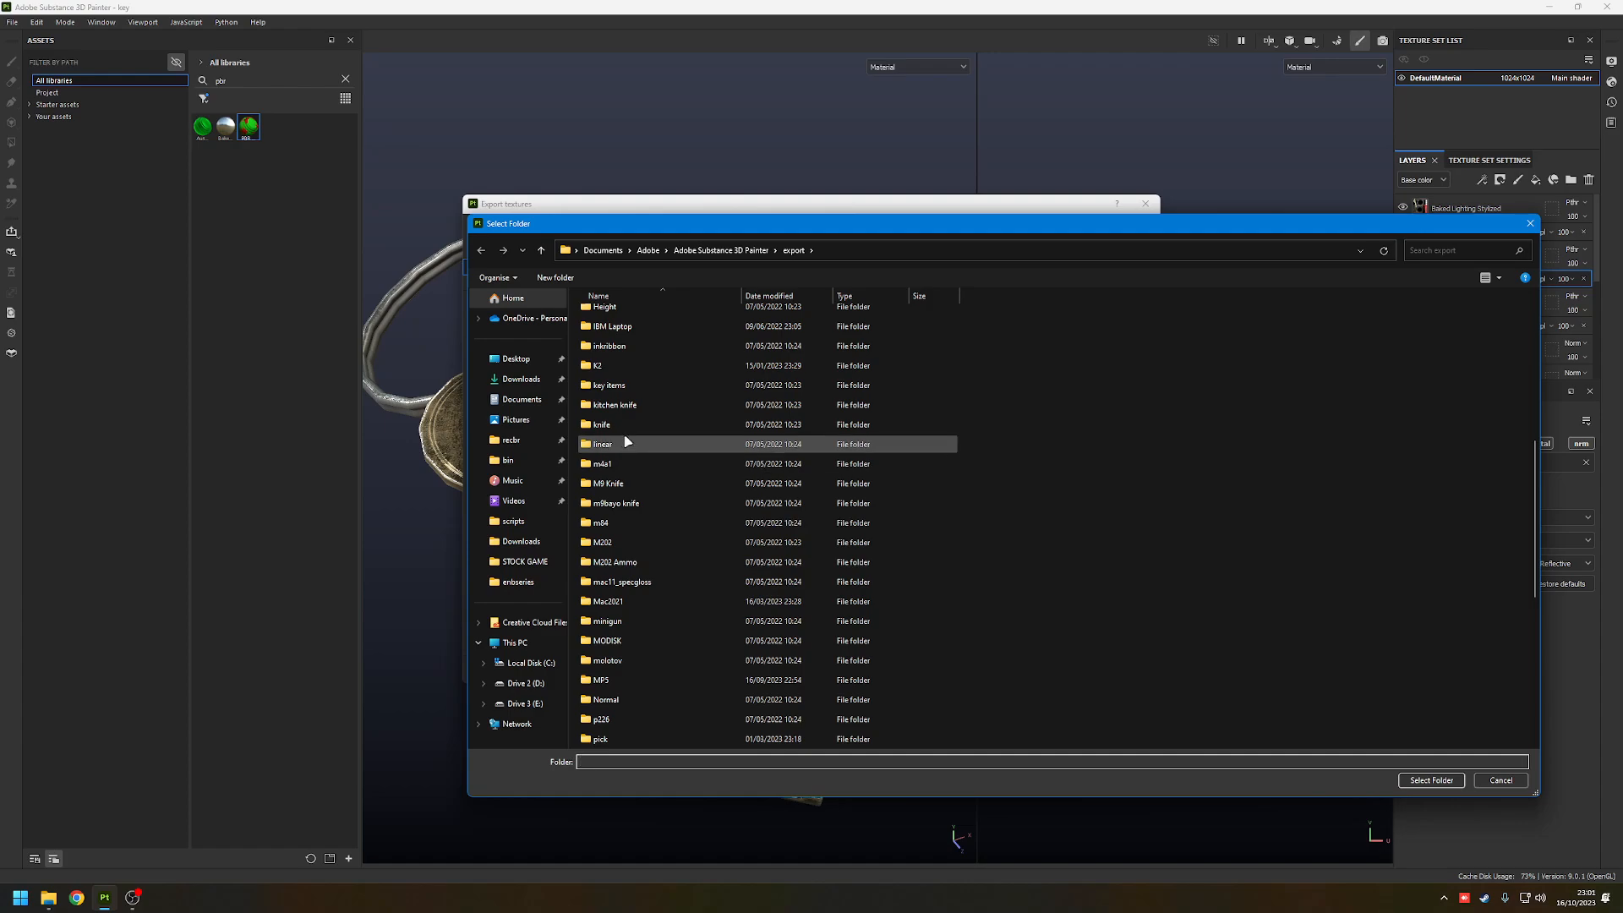
pyautogui.doubleClick(618, 387)
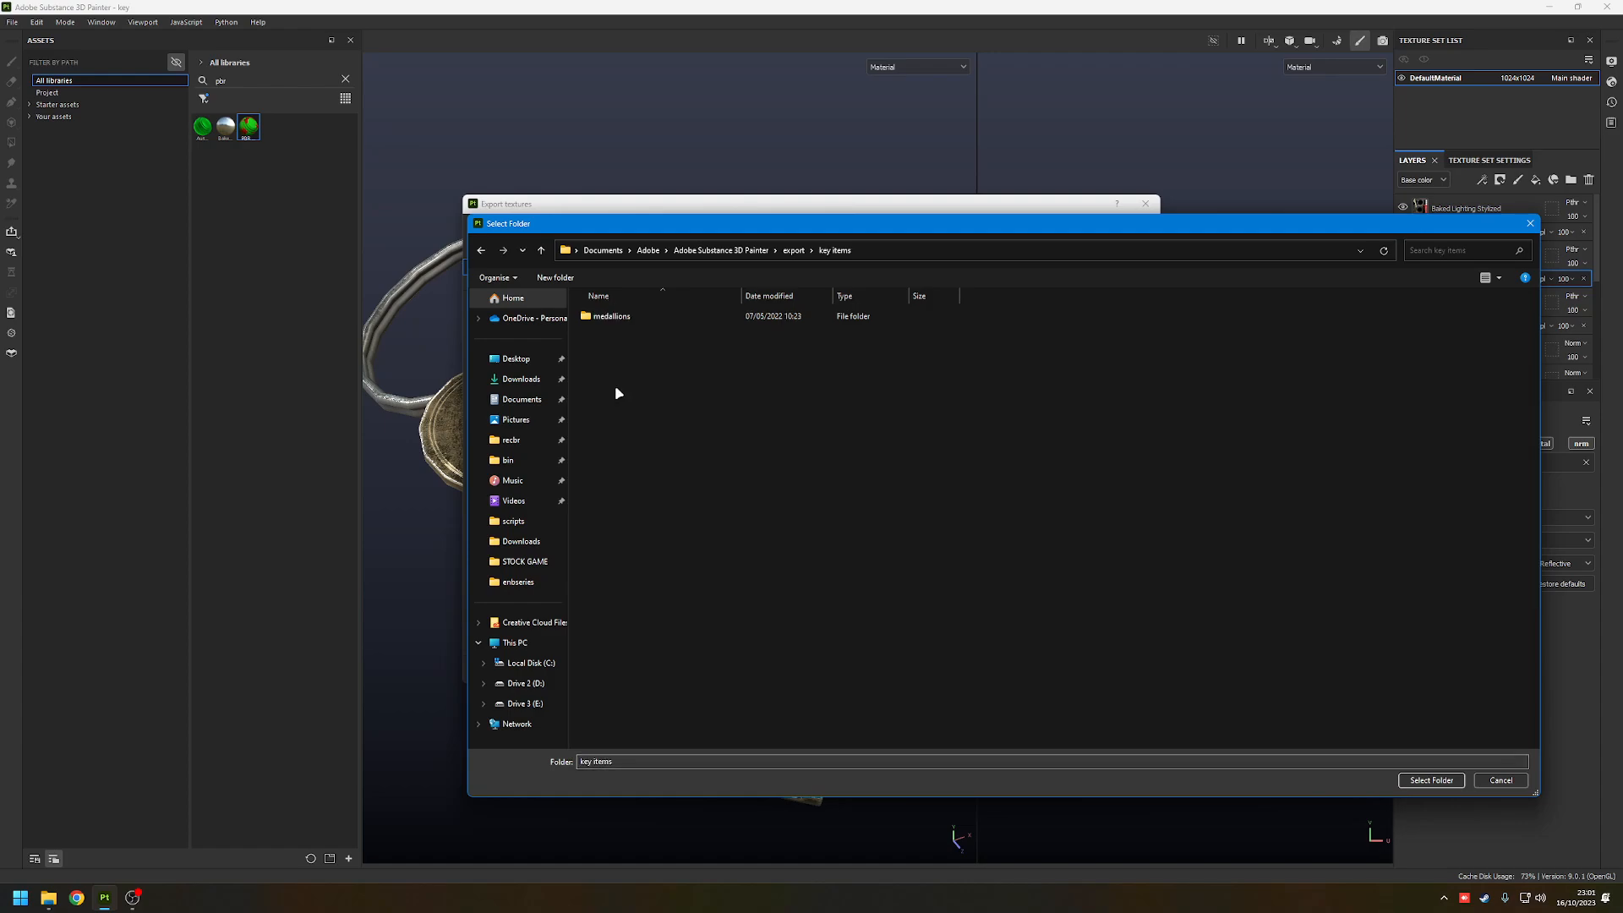
pyautogui.click(558, 277)
pyautogui.press('Return')
pyautogui.press('Return')
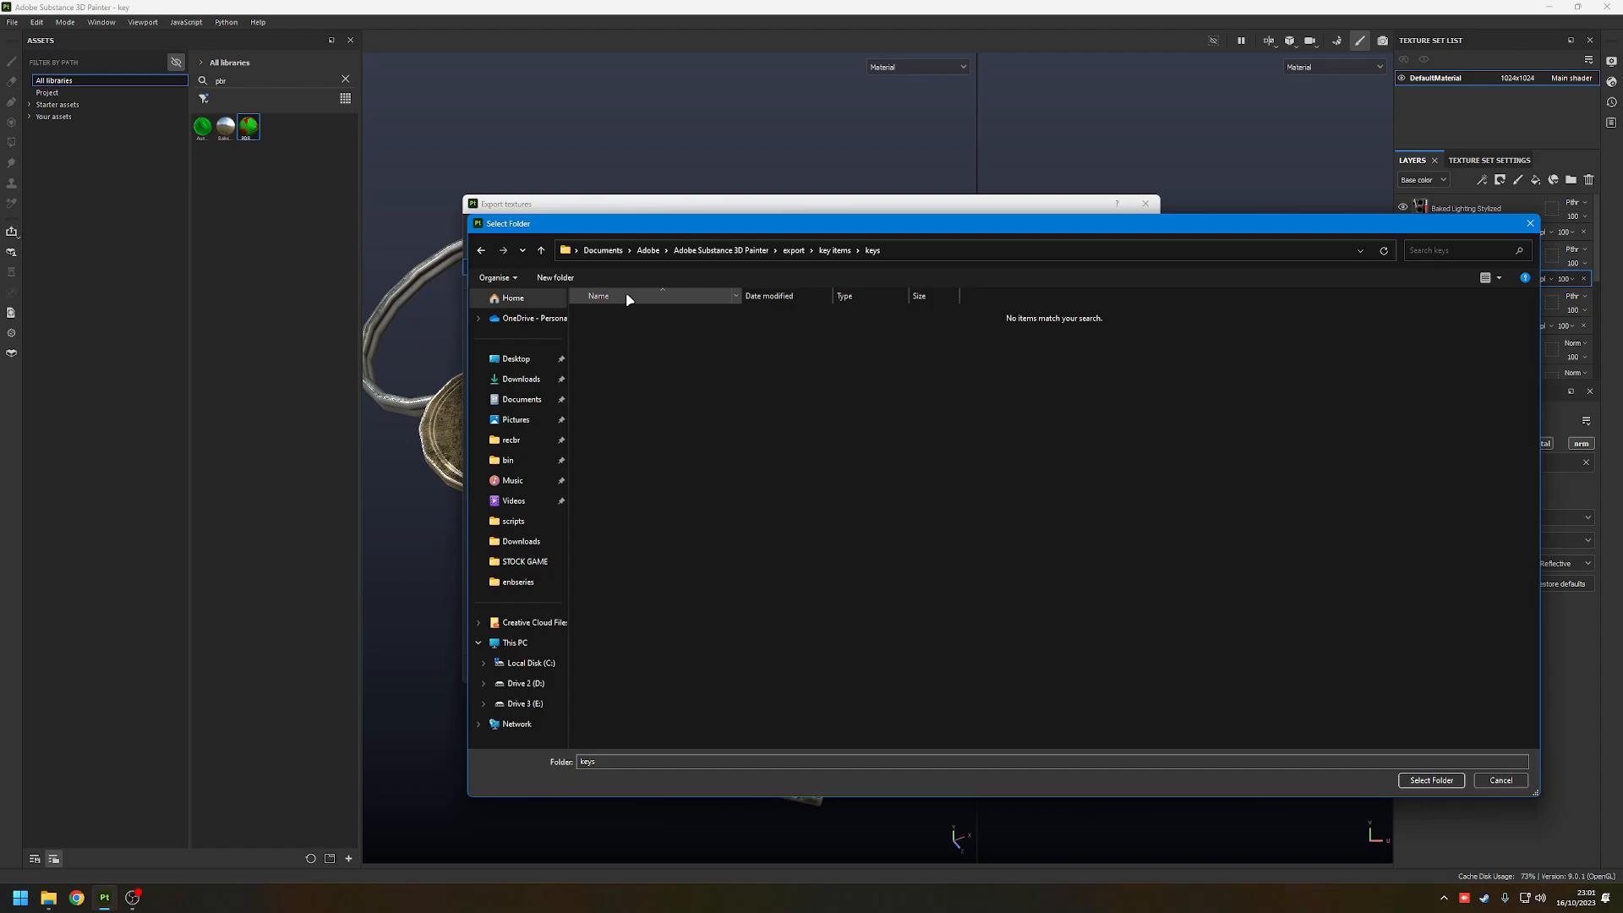
pyautogui.click(1431, 779)
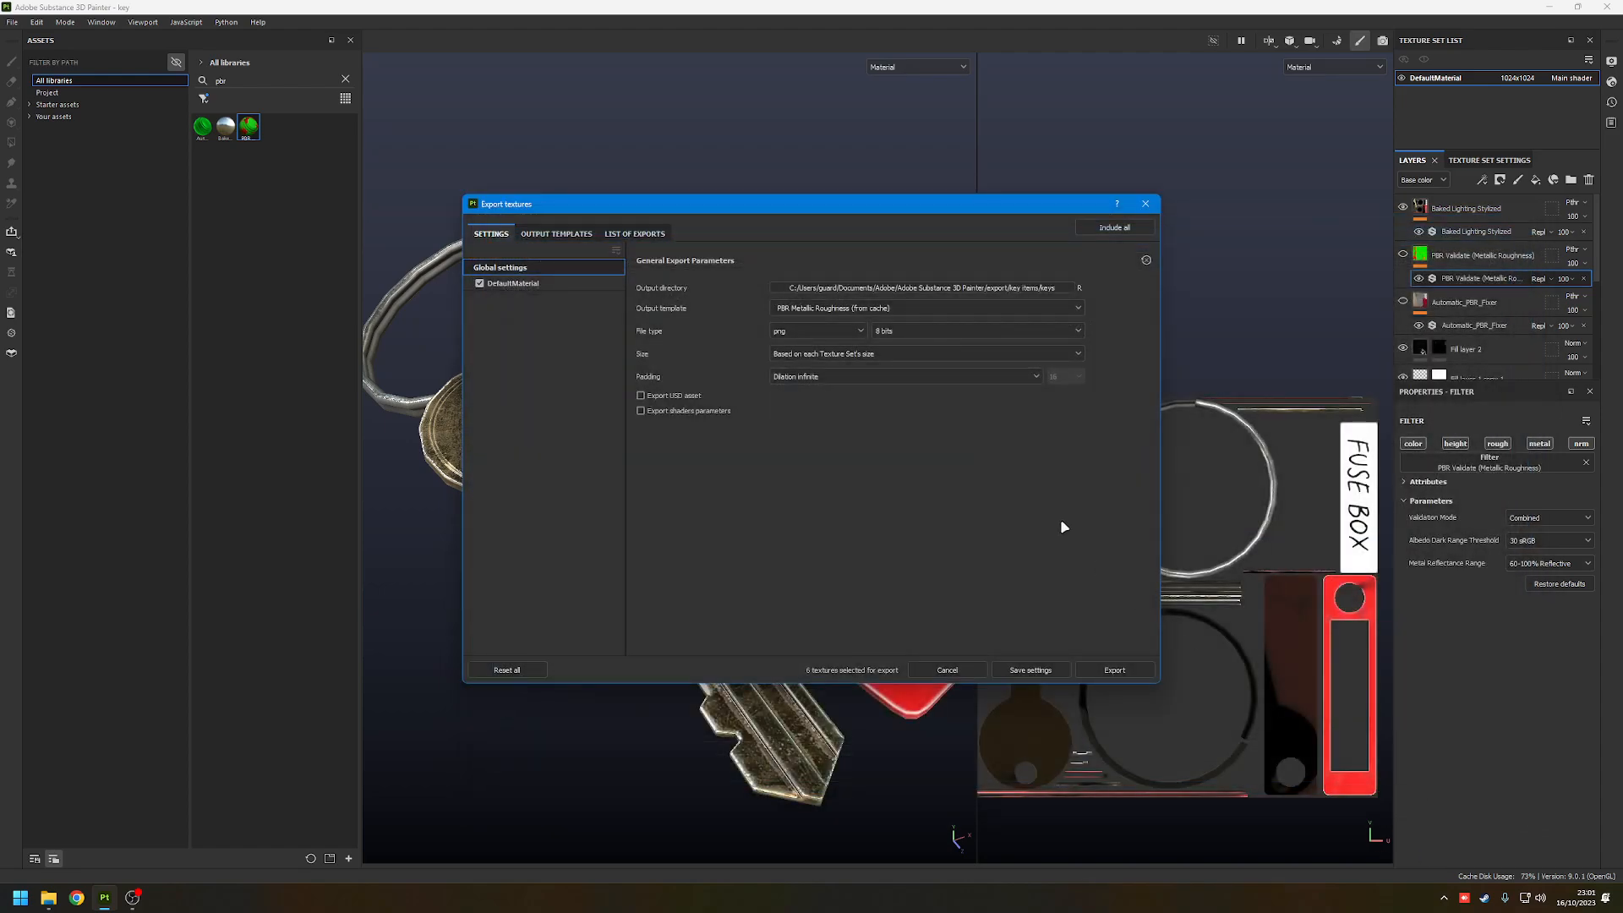
# - Set the export's output template to 2D View and choose Dilation infinite as the padding
pyautogui.click(871, 309)
pyautogui.scroll(-3, 926, 376)
pyautogui.scroll(5, 924, 376)
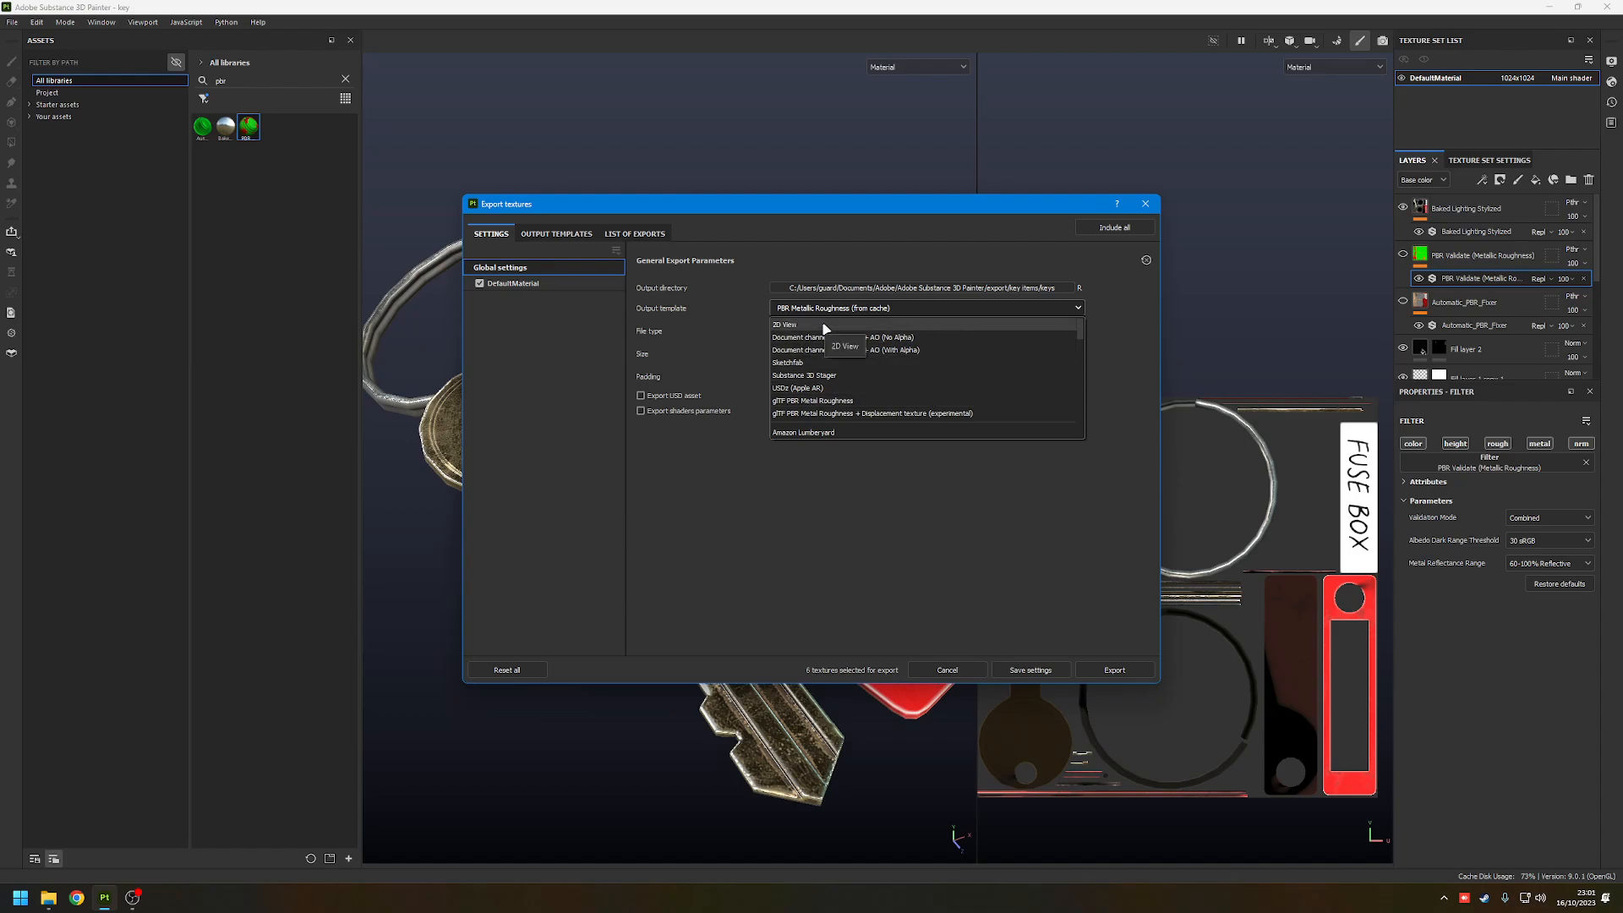
pyautogui.click(818, 326)
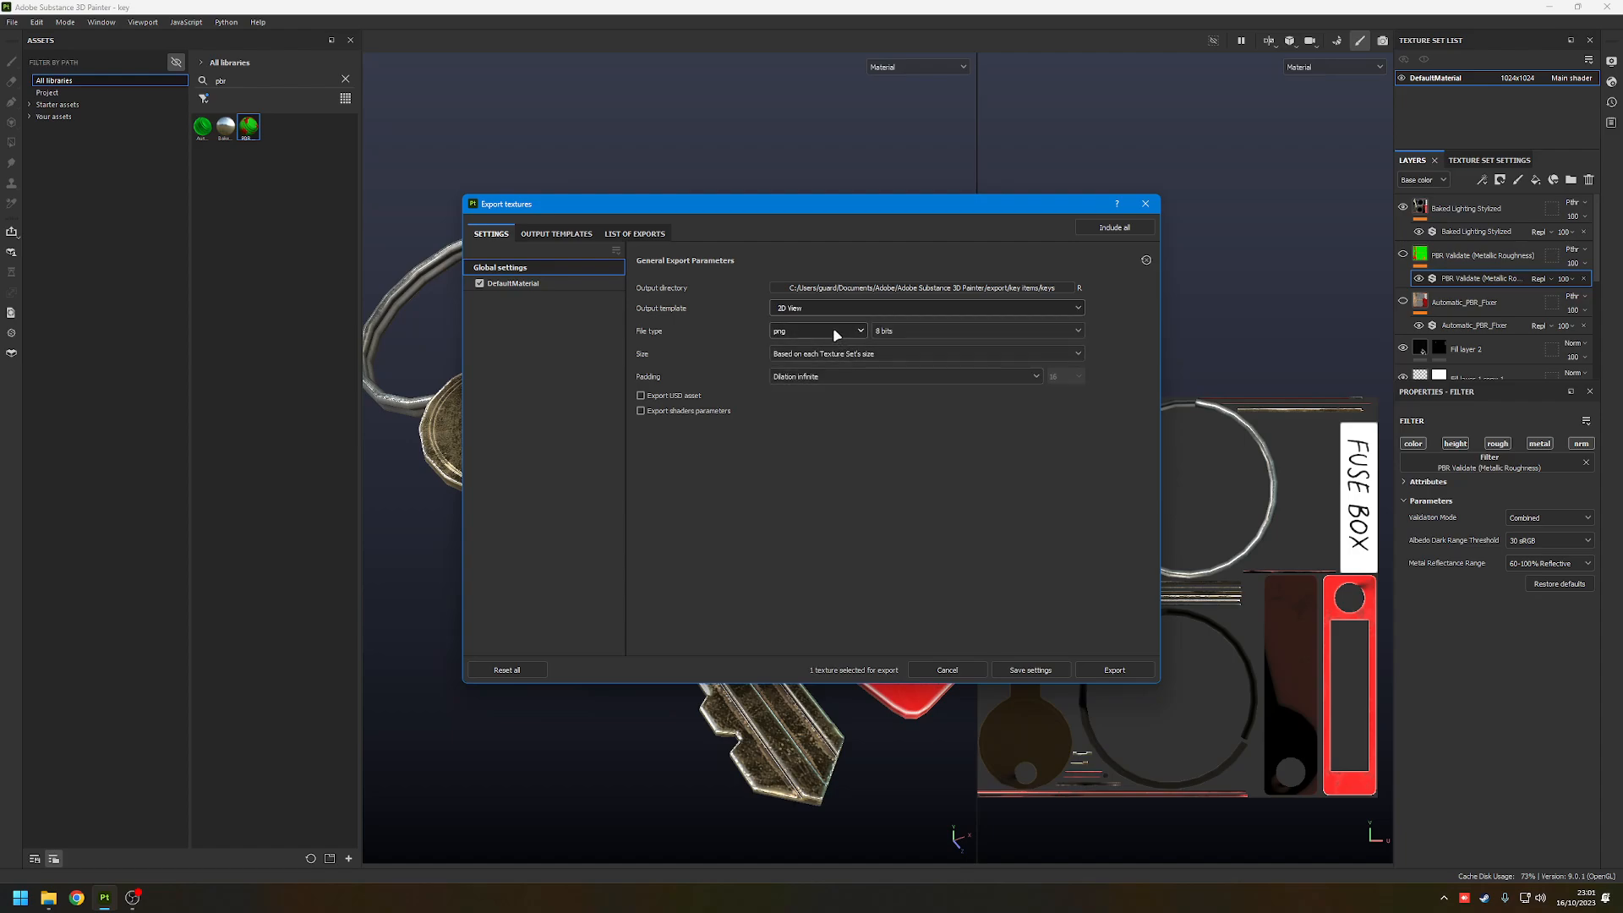
pyautogui.click(819, 377)
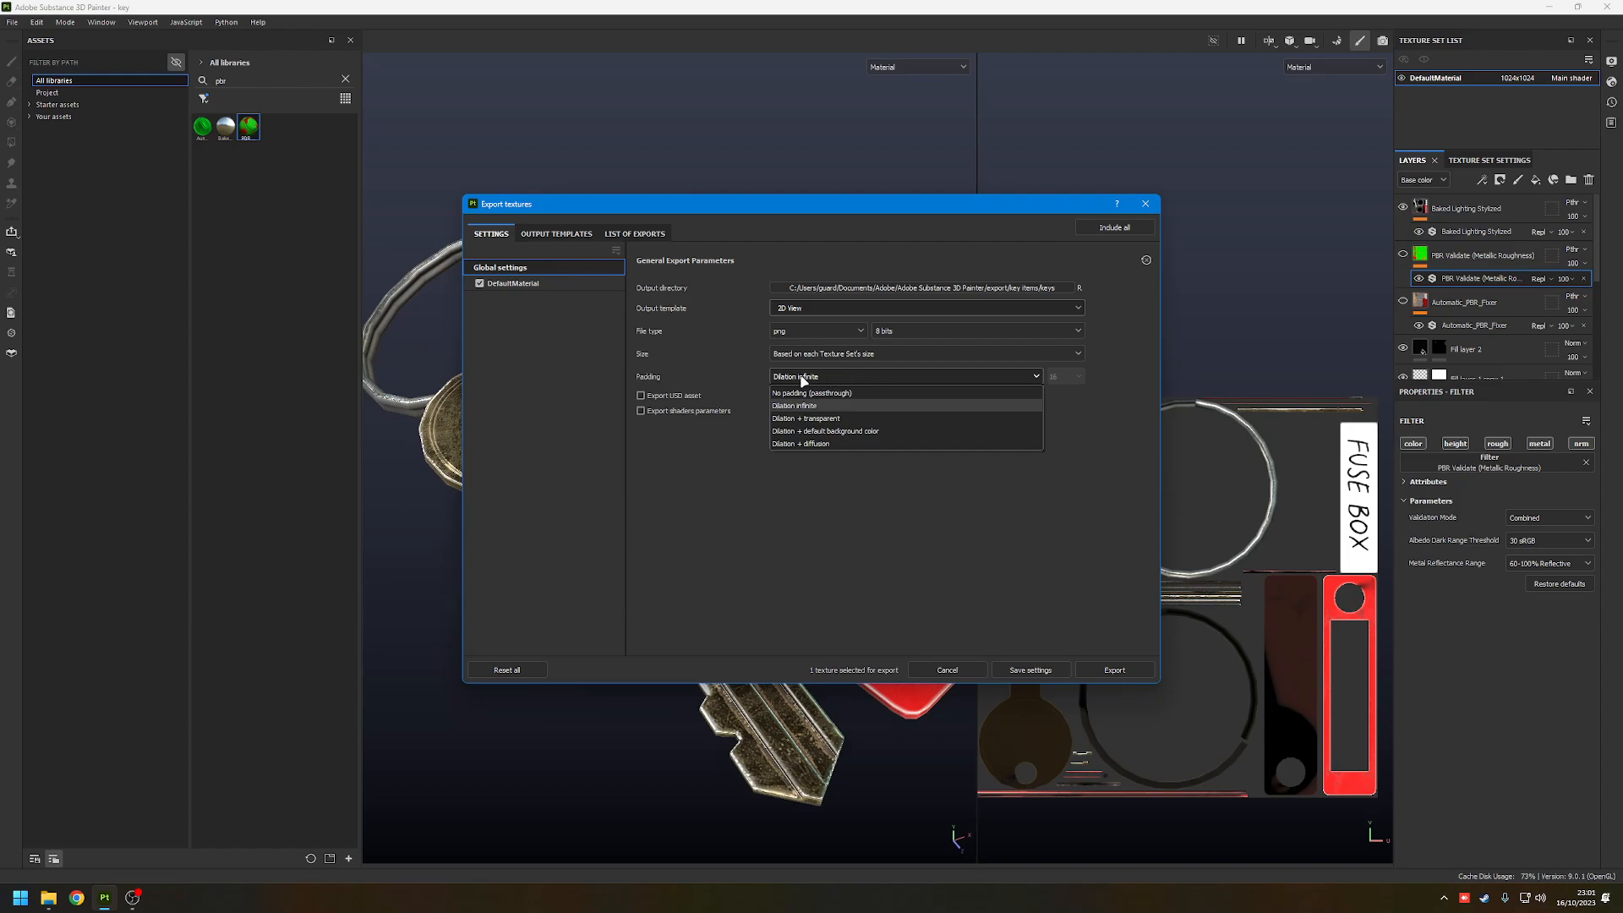
pyautogui.click(915, 180)
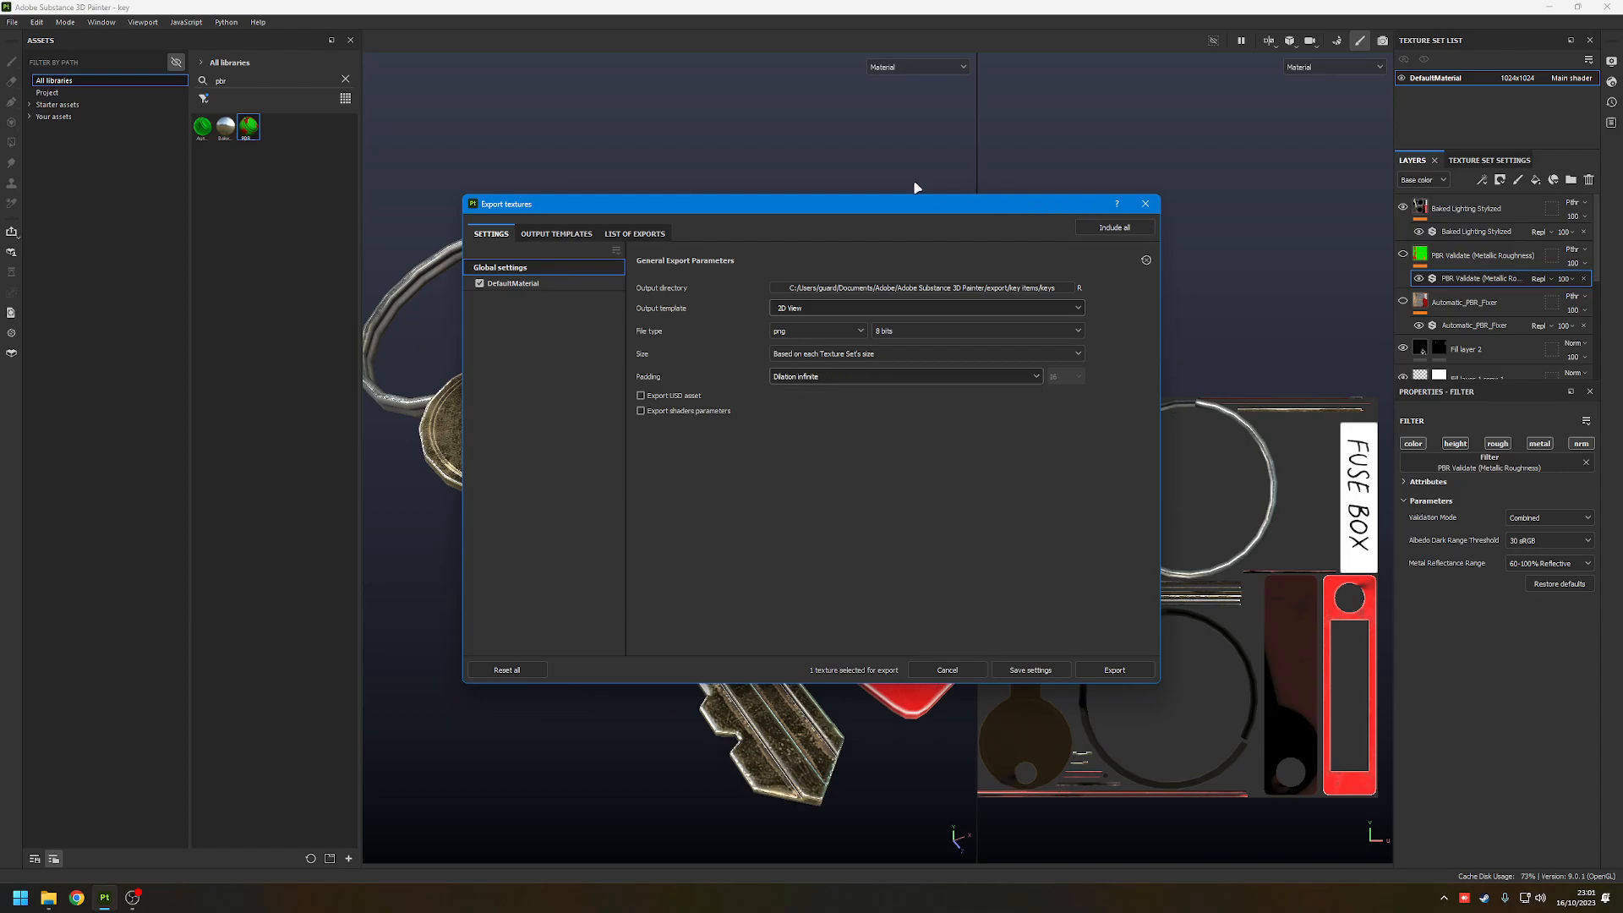
pyautogui.moveTo(902, 212); pyautogui.dragTo(764, 177)
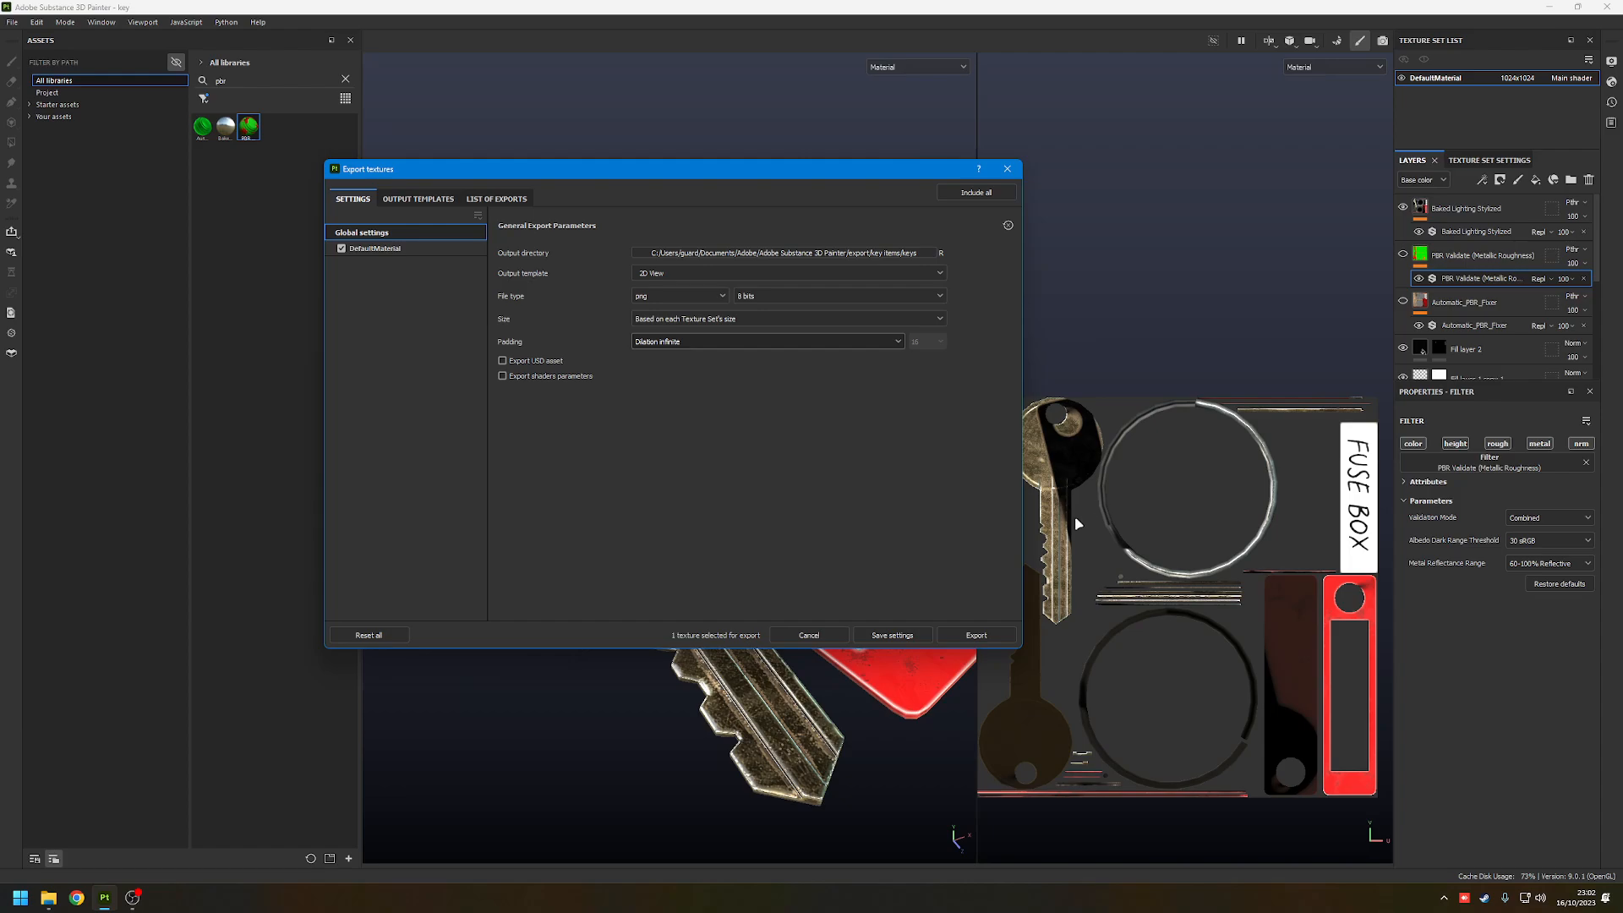
pyautogui.click(673, 343)
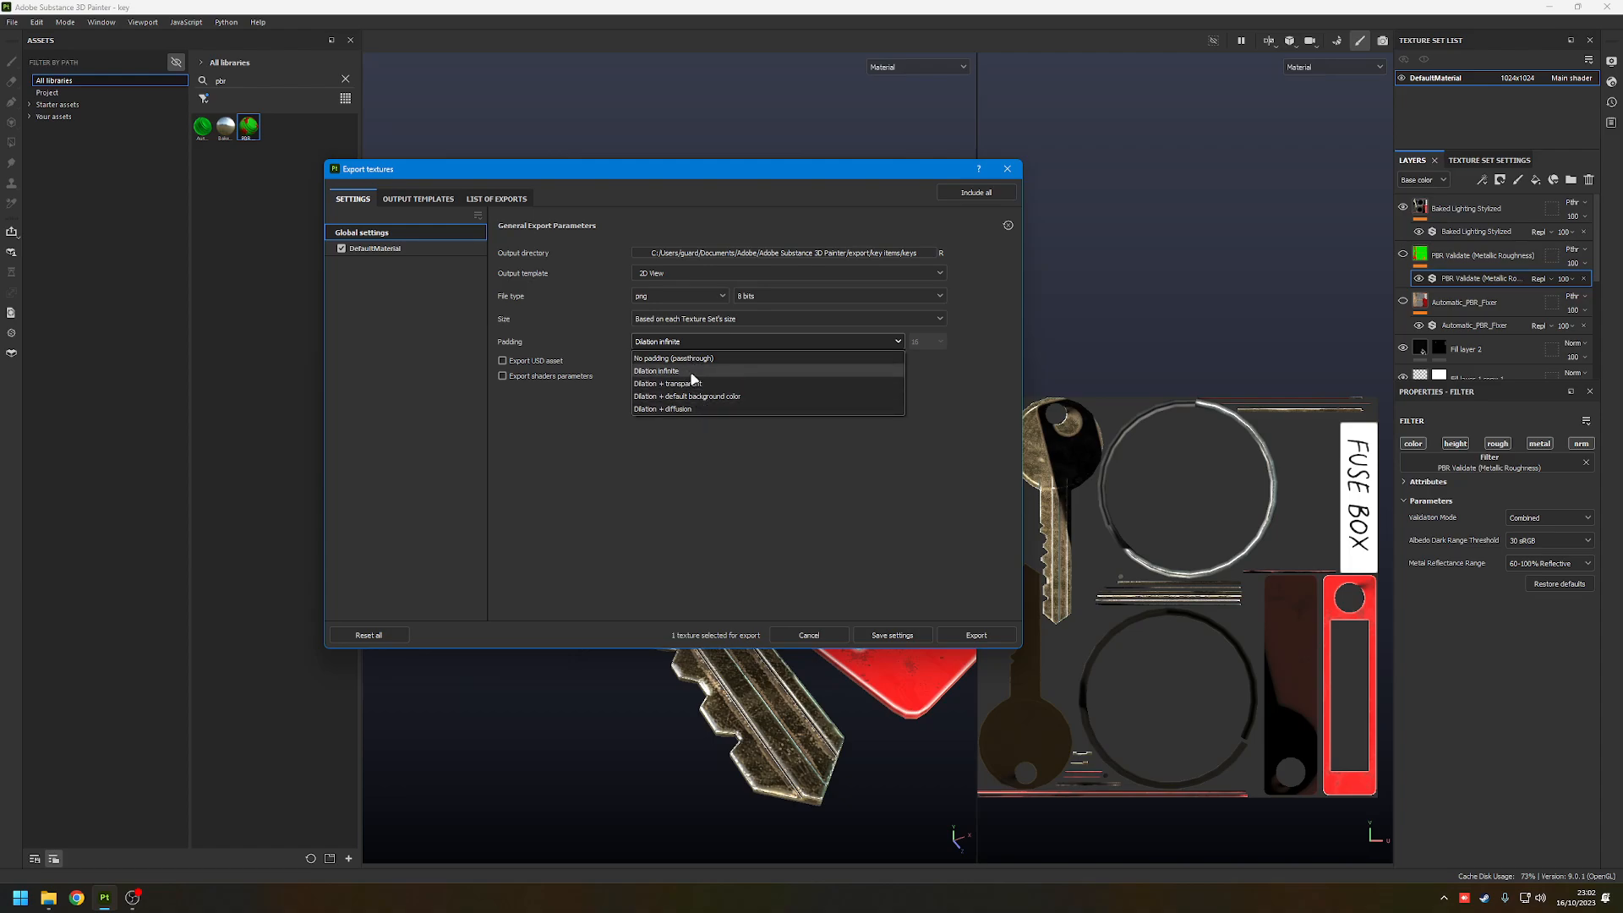
pyautogui.click(690, 373)
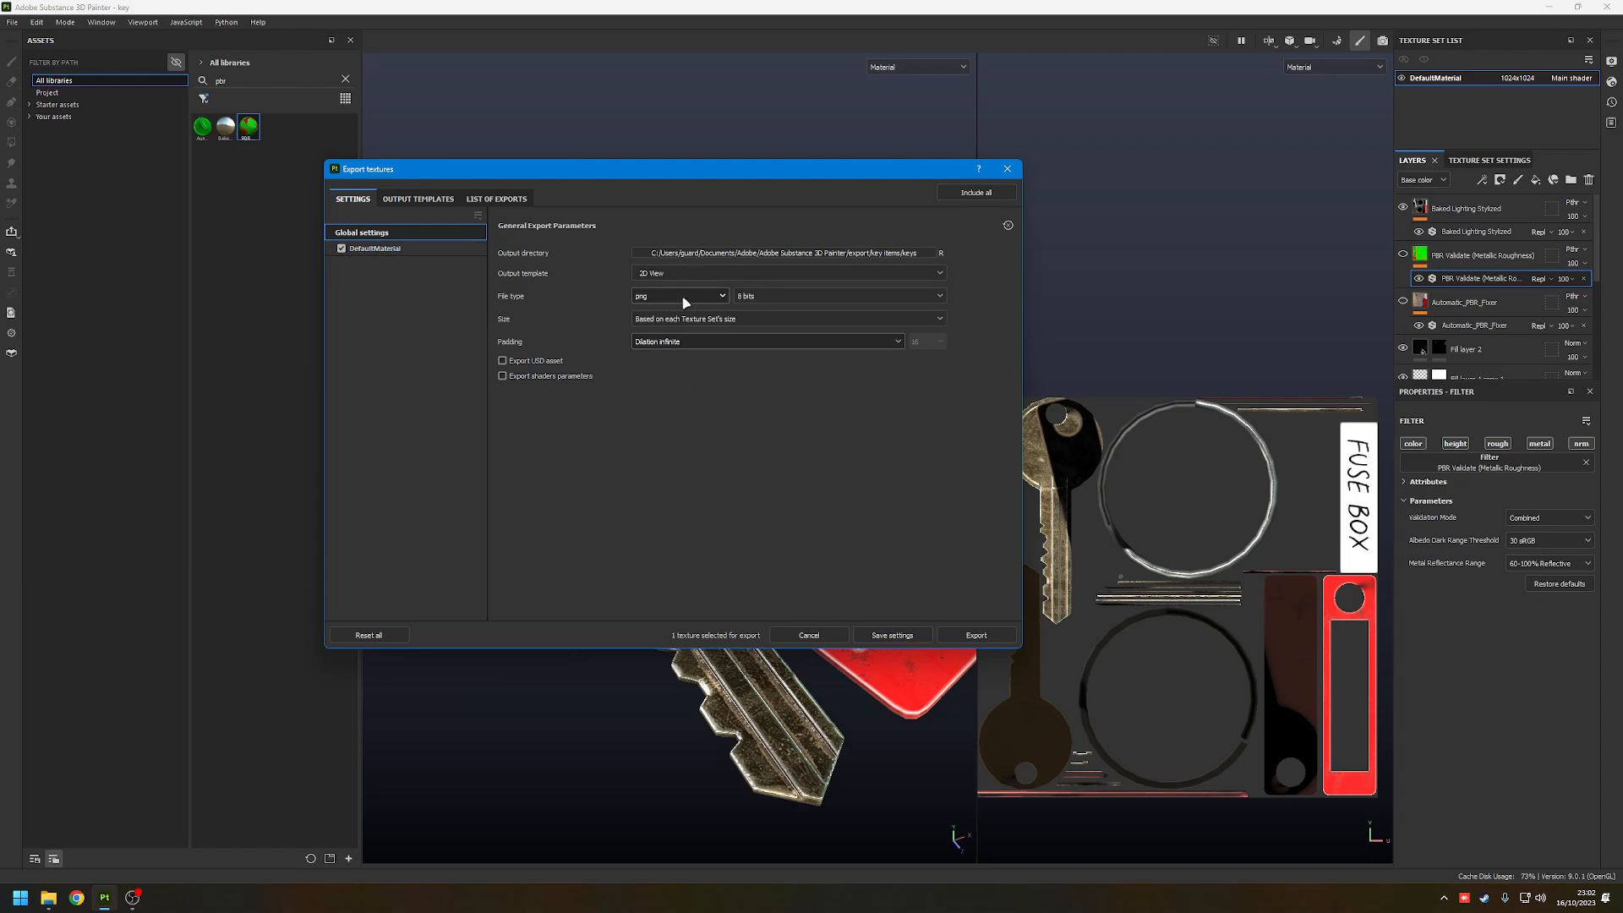
# - Check the DefaultMaterial output map, export it as an 8-bit png, and close the export dialog
pyautogui.click(378, 248)
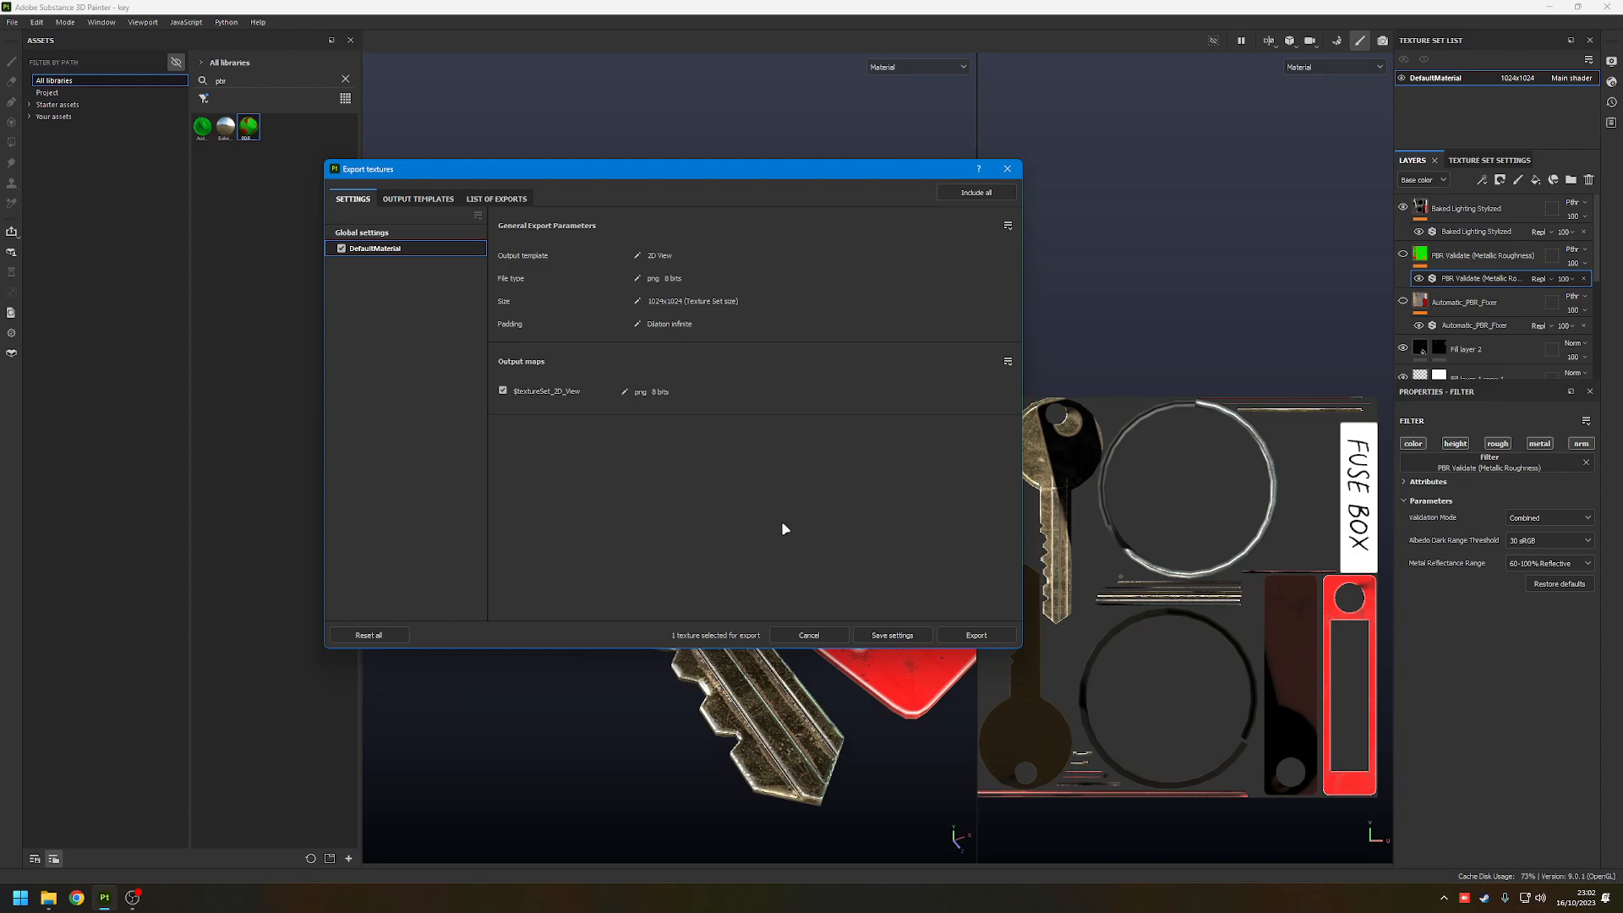
pyautogui.click(955, 635)
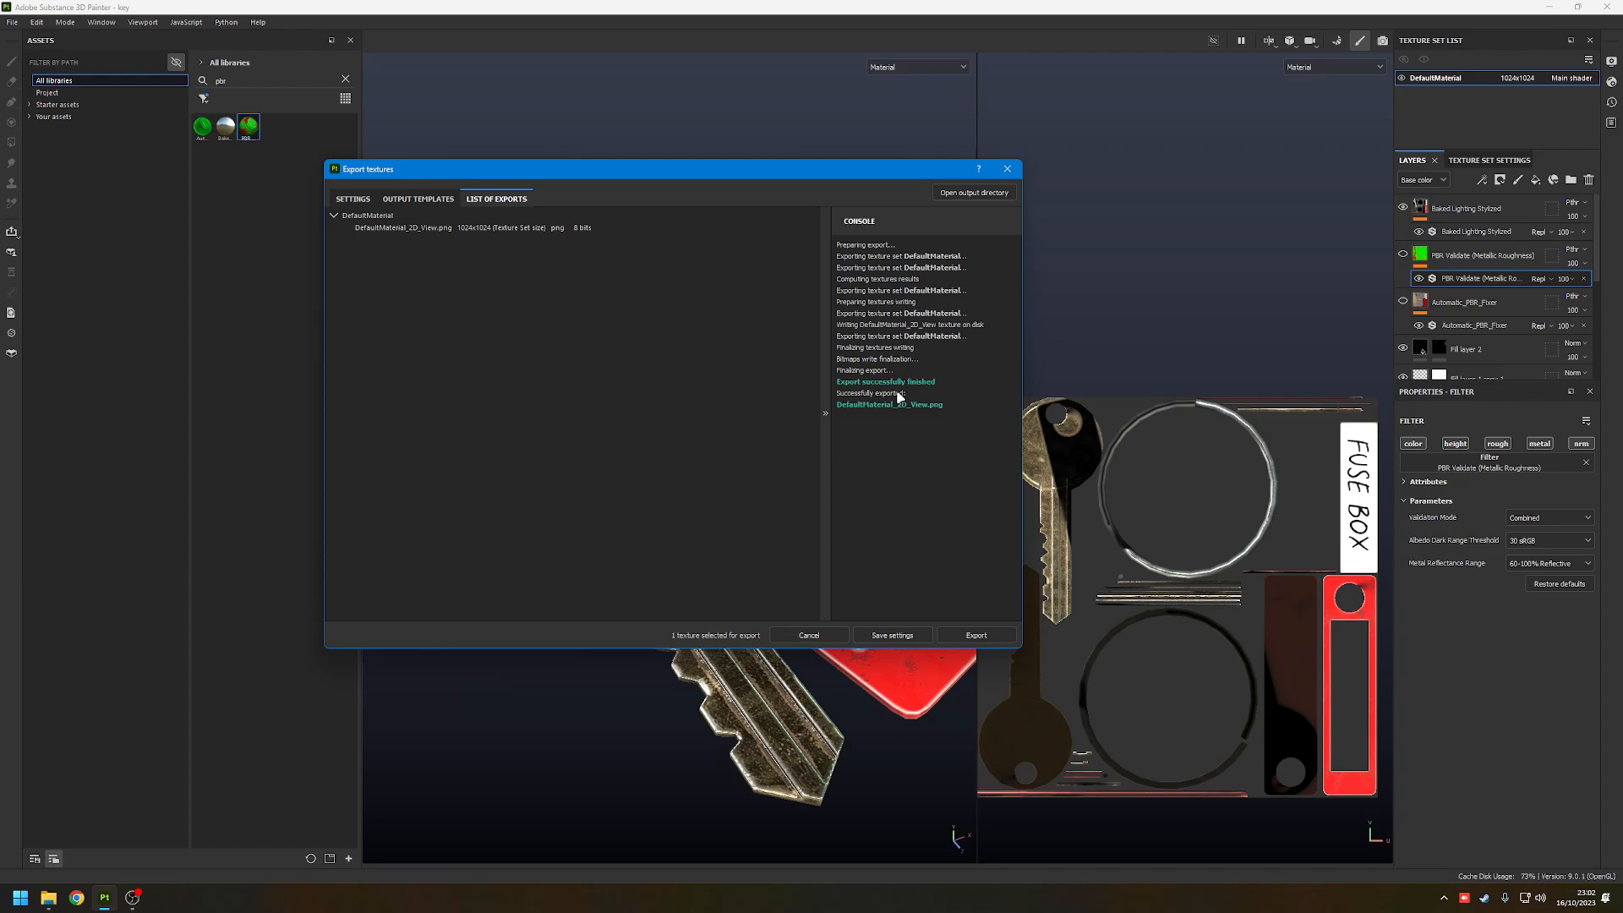
pyautogui.click(1008, 170)
# - Set the texture set size to 512 and check how the key looks from farther away
pyautogui.click(1480, 160)
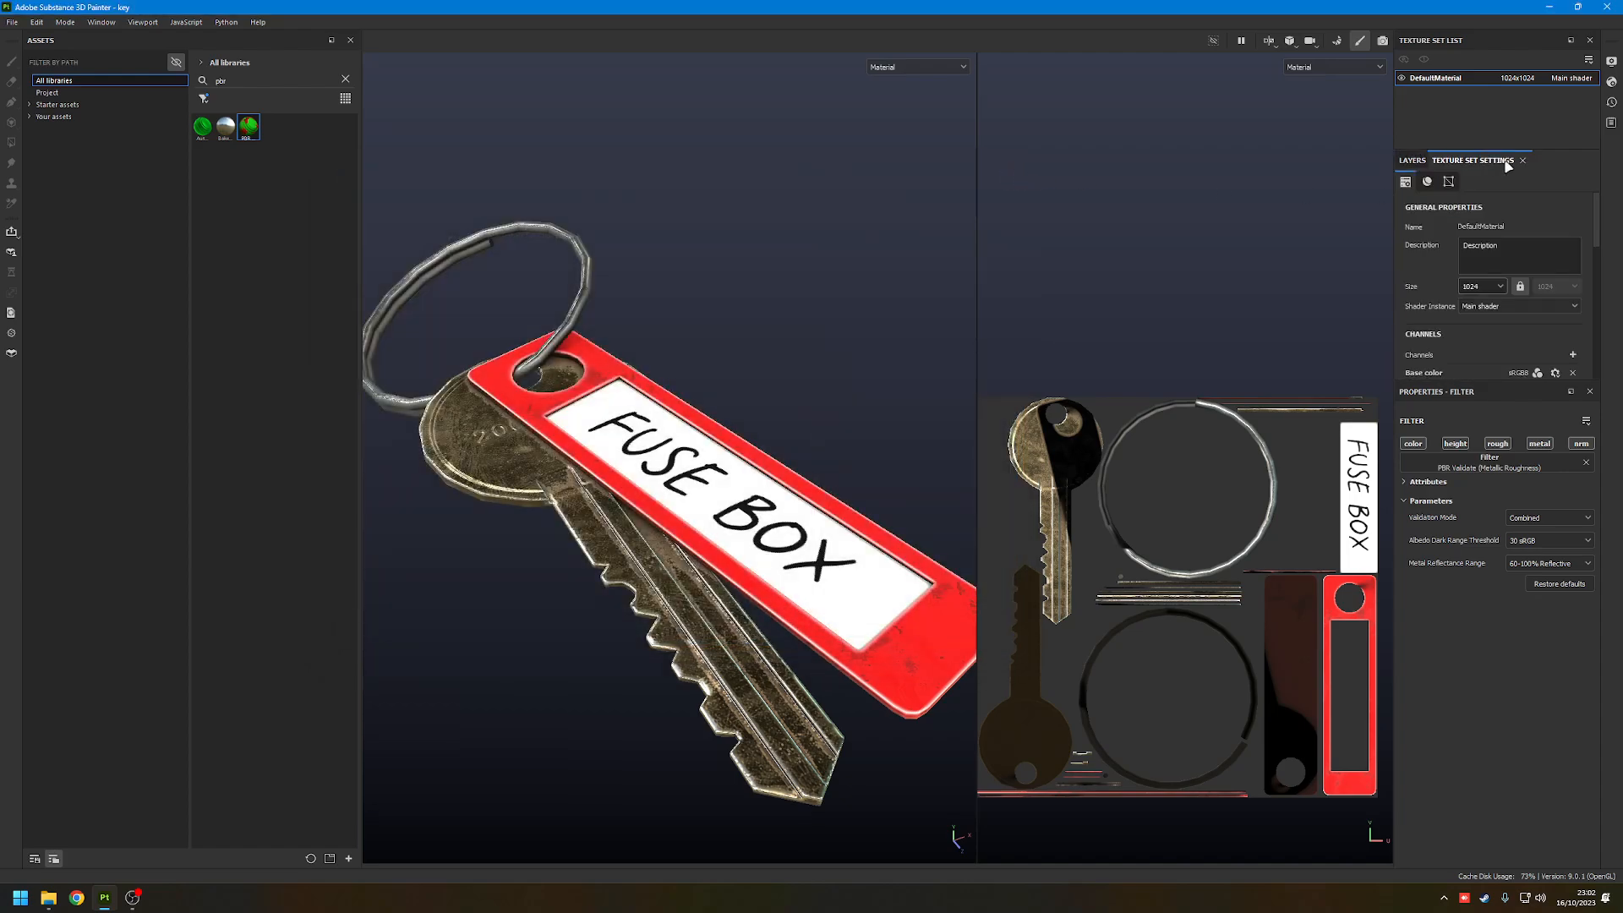
pyautogui.click(1481, 287)
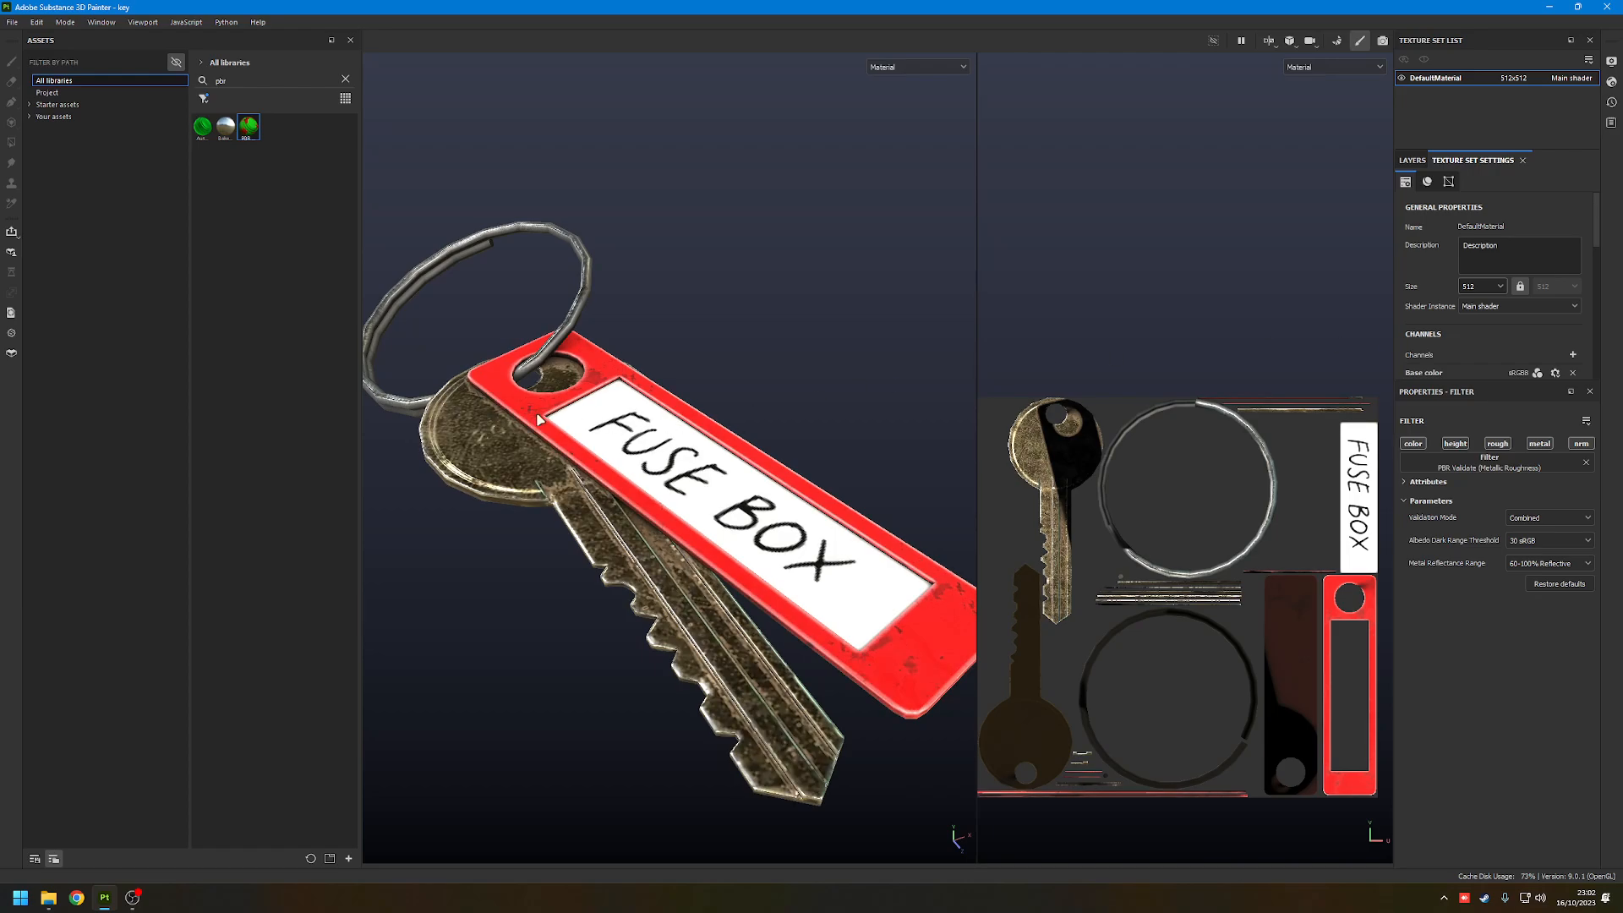
pyautogui.scroll(-5, 541, 414)
pyautogui.scroll(3, 550, 397)
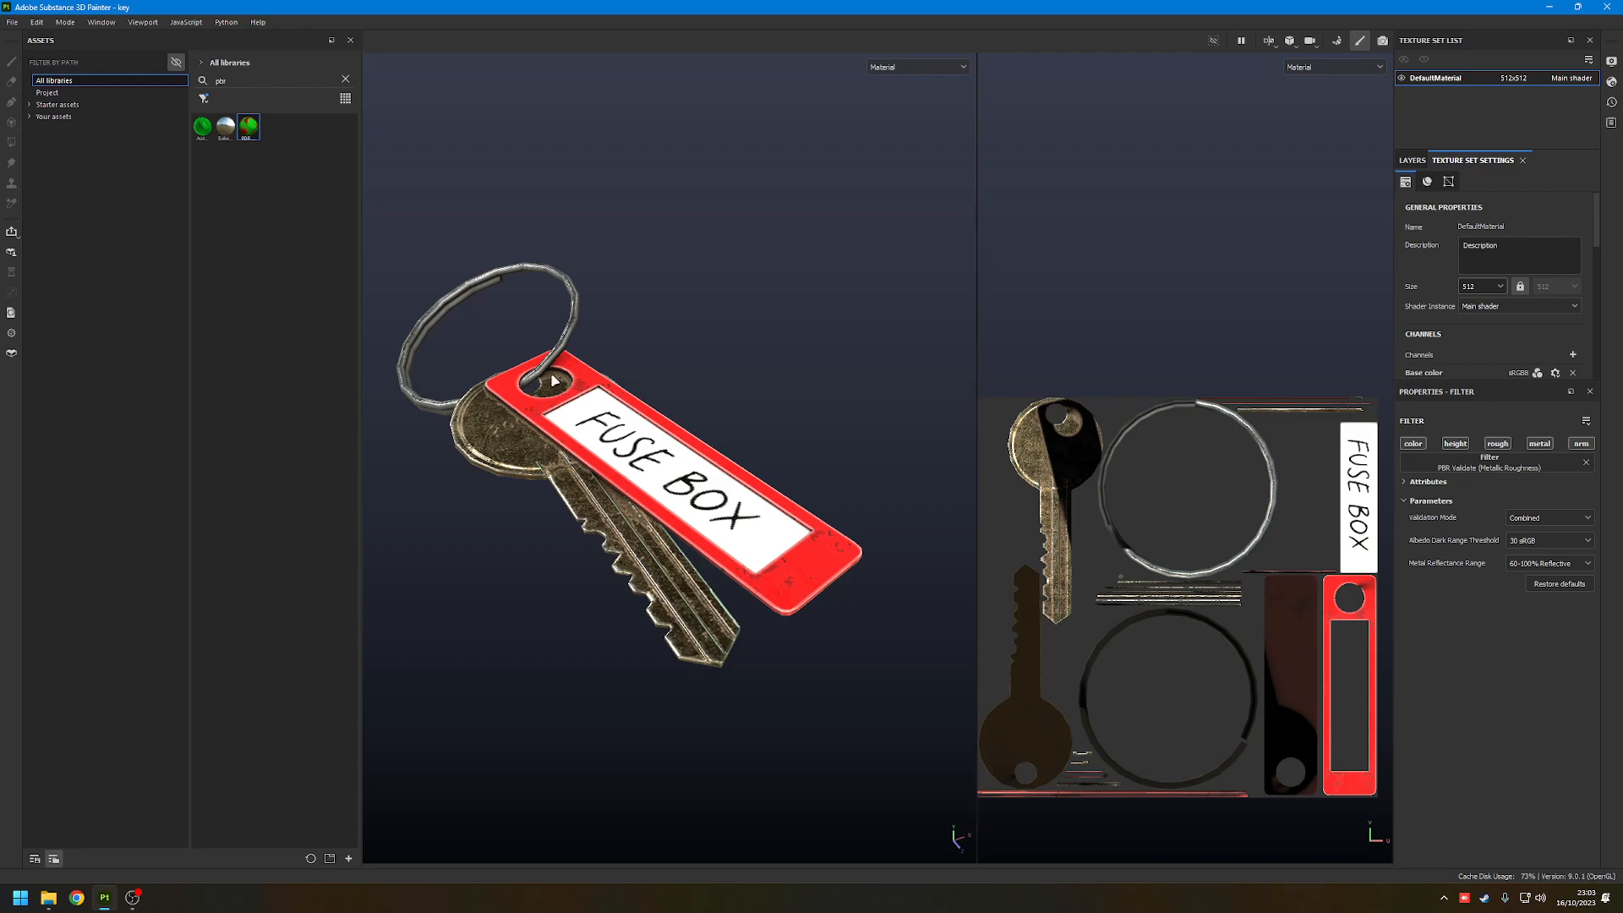
# - Launch Marmoset Toolbag 4 with an empty scene
pyautogui.click(10, 893)
pyautogui.write('marmoset Toolbag 4')
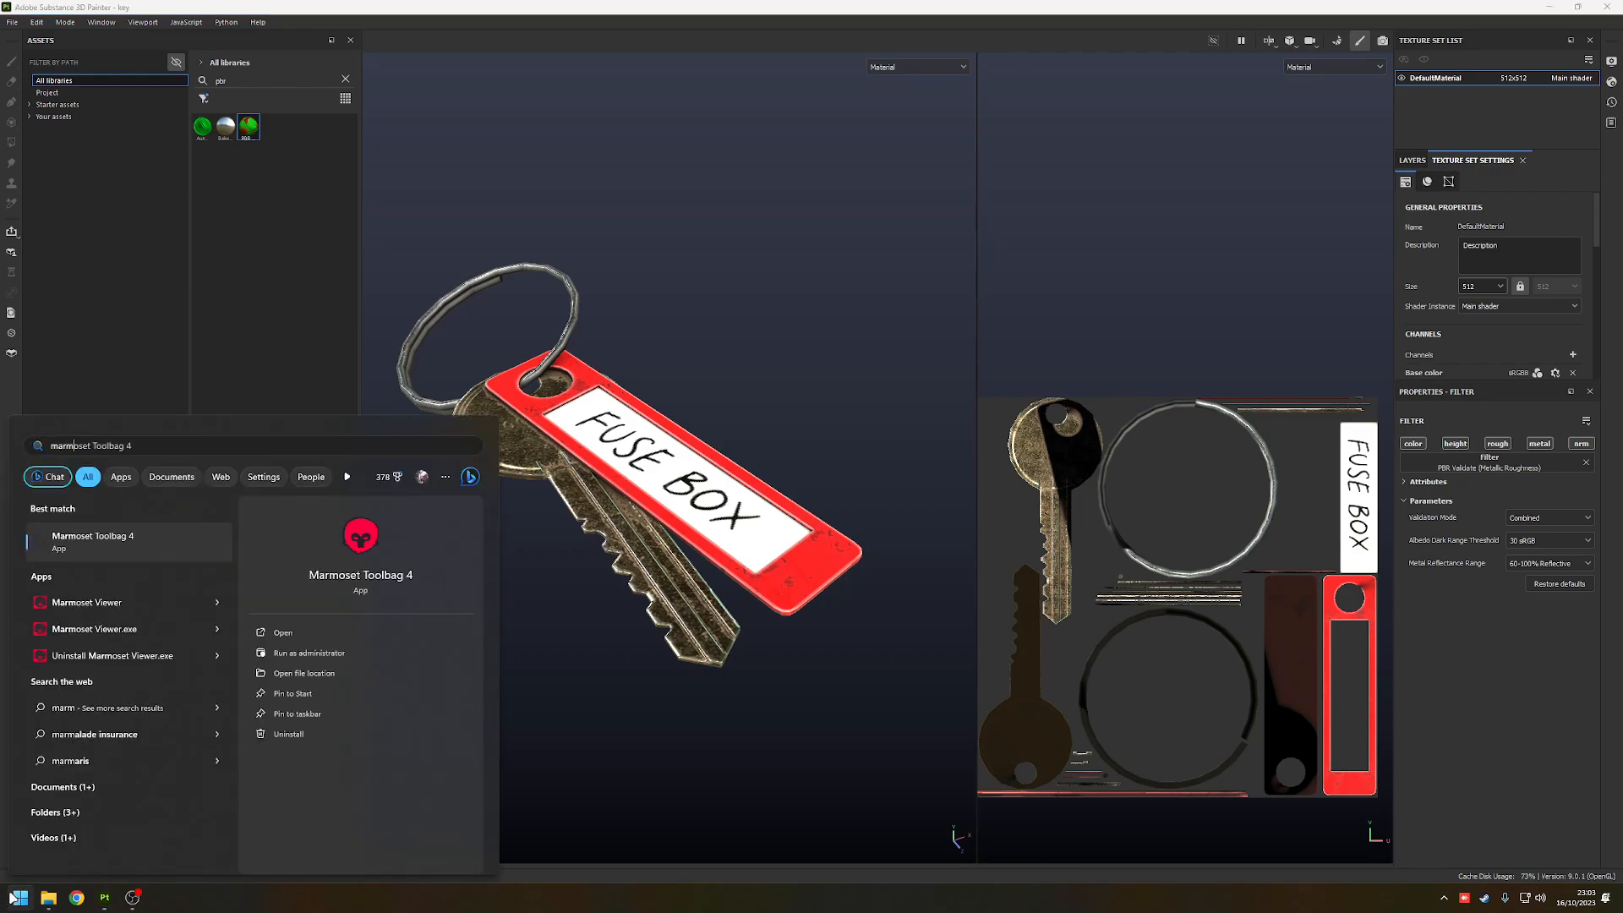
pyautogui.press('Return')
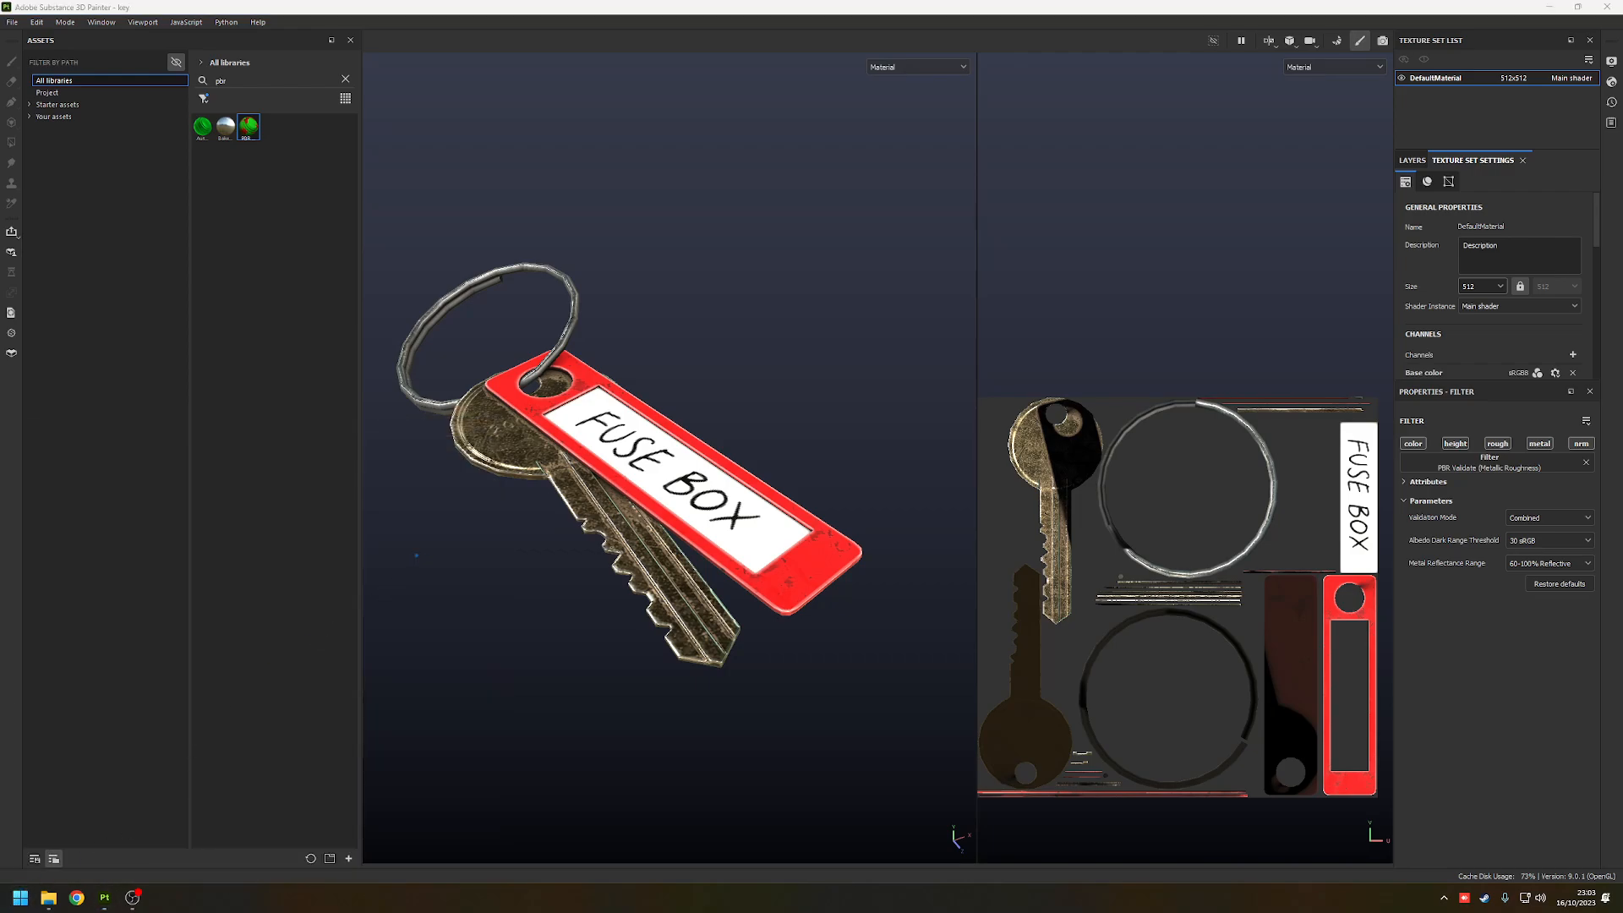
pyautogui.click(440, 541)
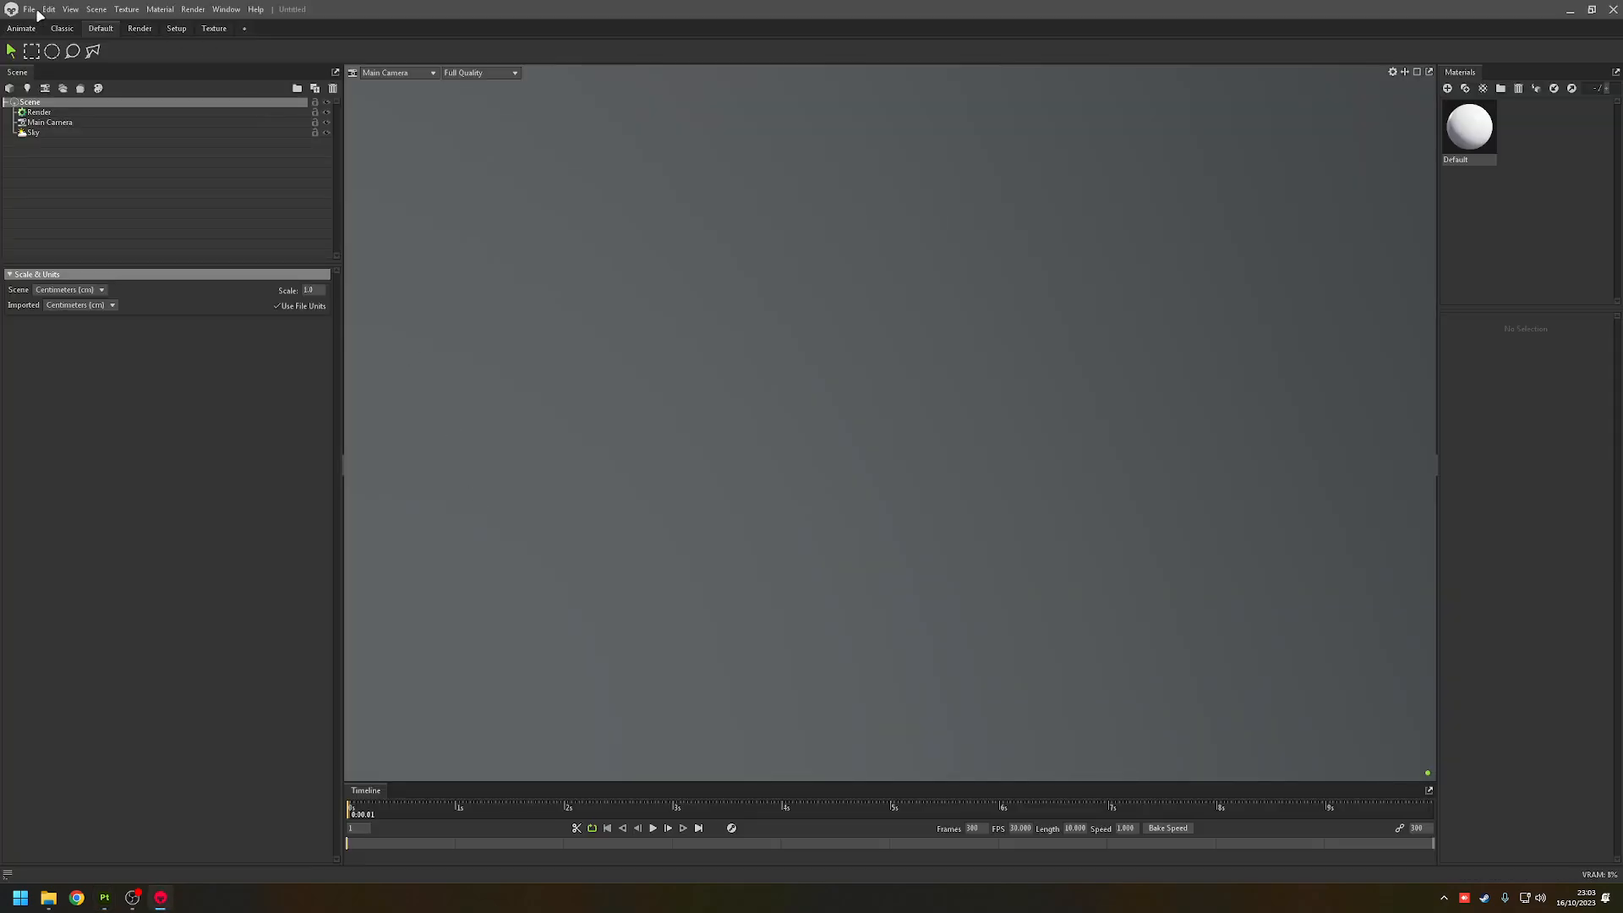
pyautogui.click(32, 12)
pyautogui.click(45, 115)
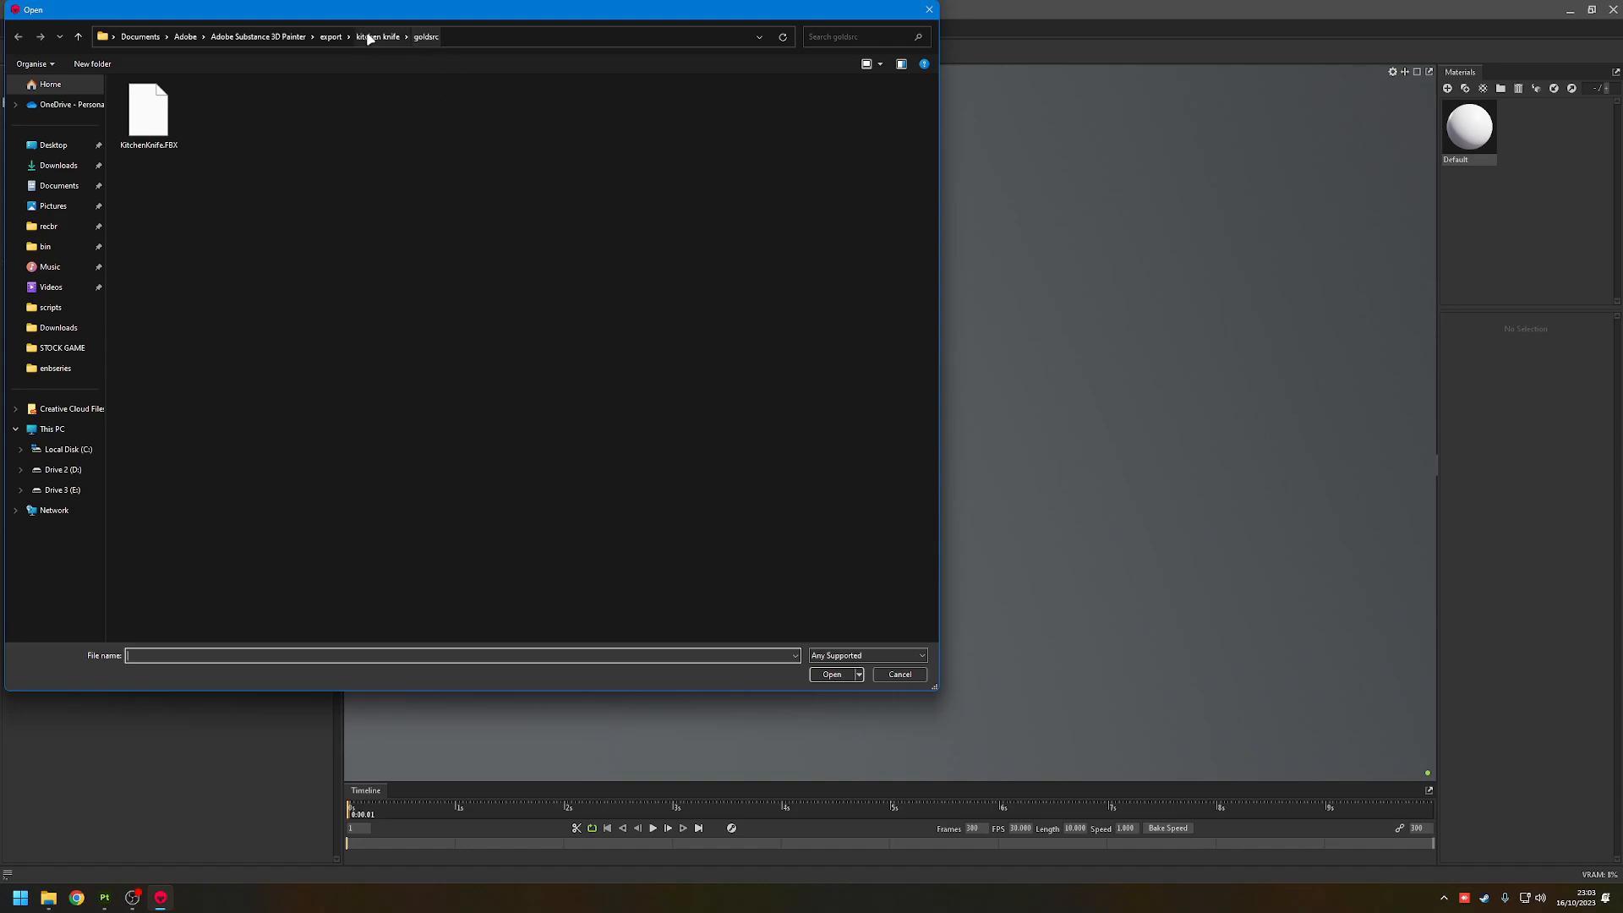
pyautogui.click(331, 36)
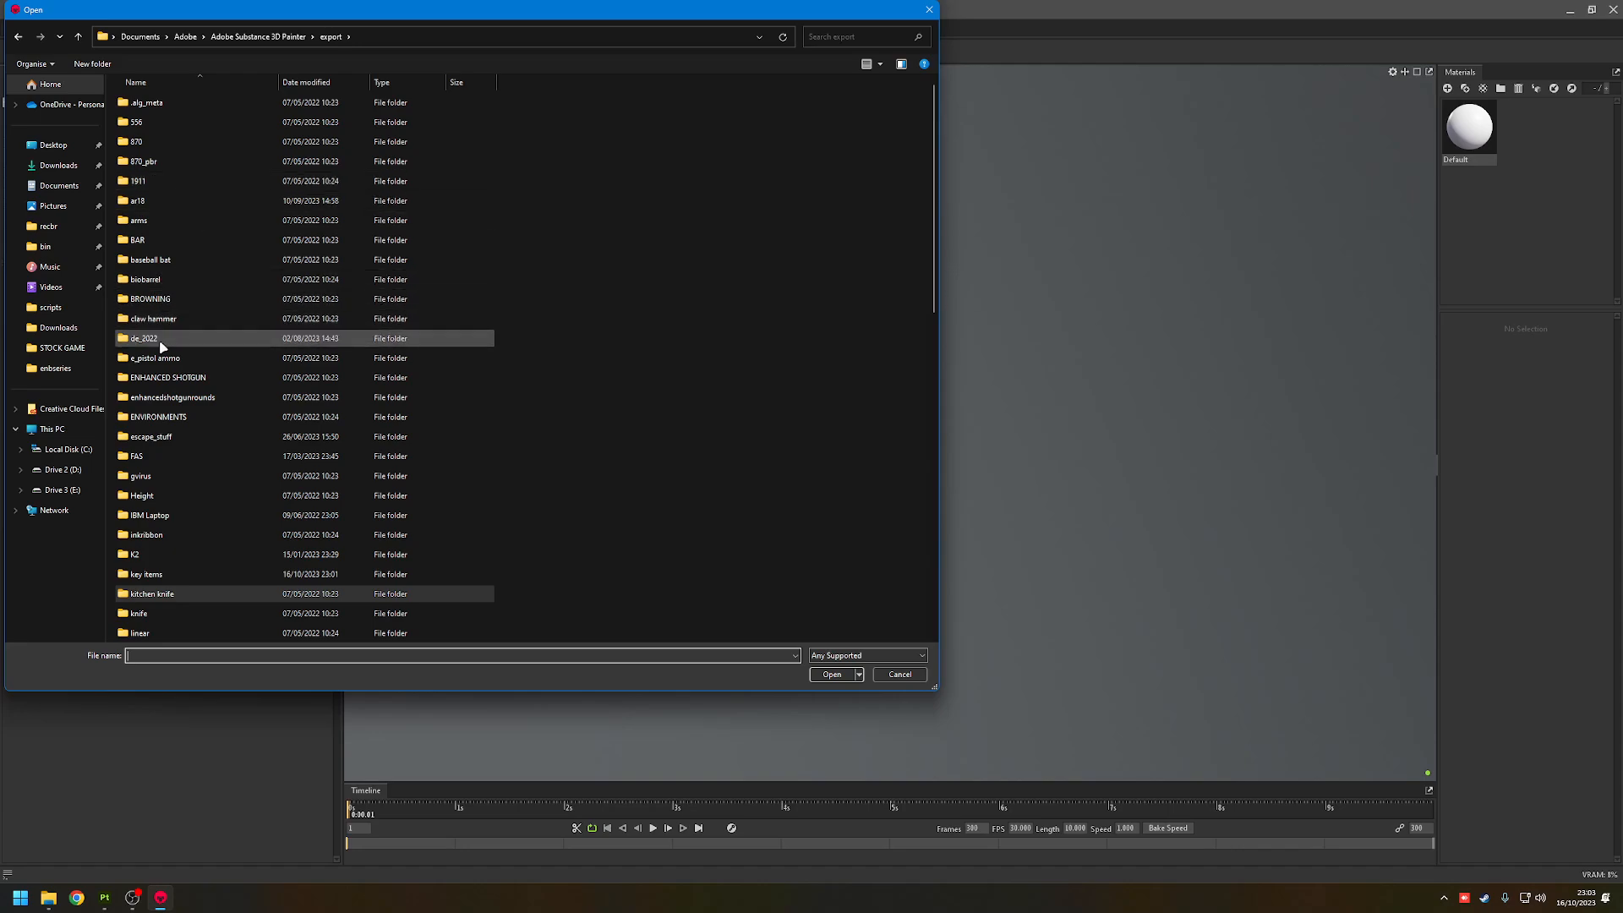
pyautogui.click(160, 576)
pyautogui.doubleClick(160, 576)
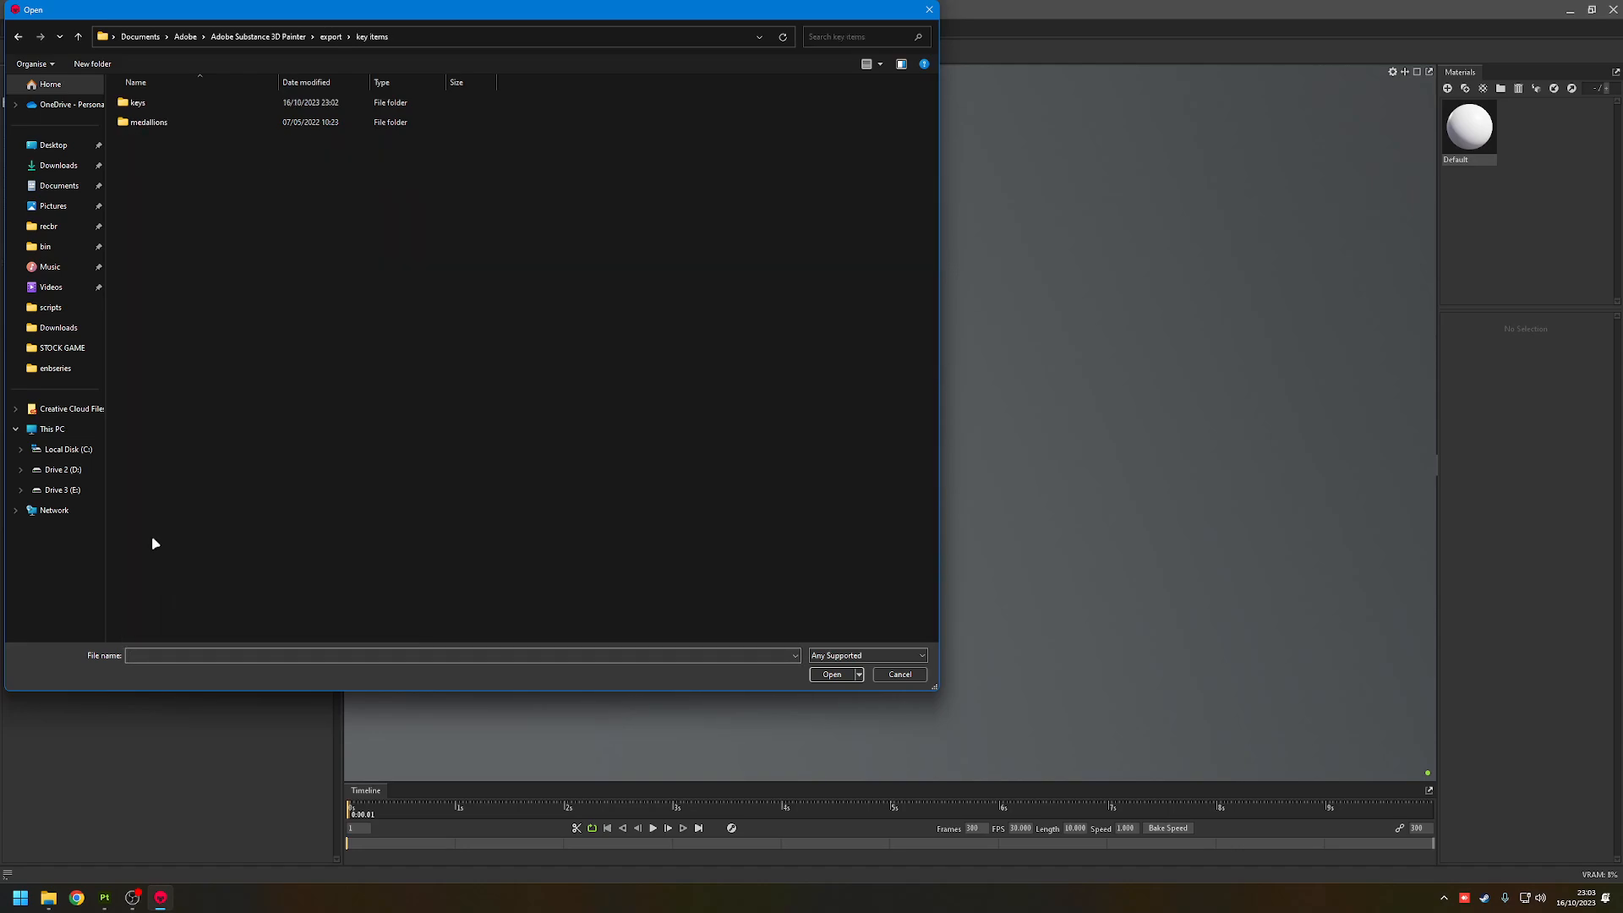
pyautogui.doubleClick(156, 103)
pyautogui.click(330, 37)
pyautogui.scroll(-8, 219, 365)
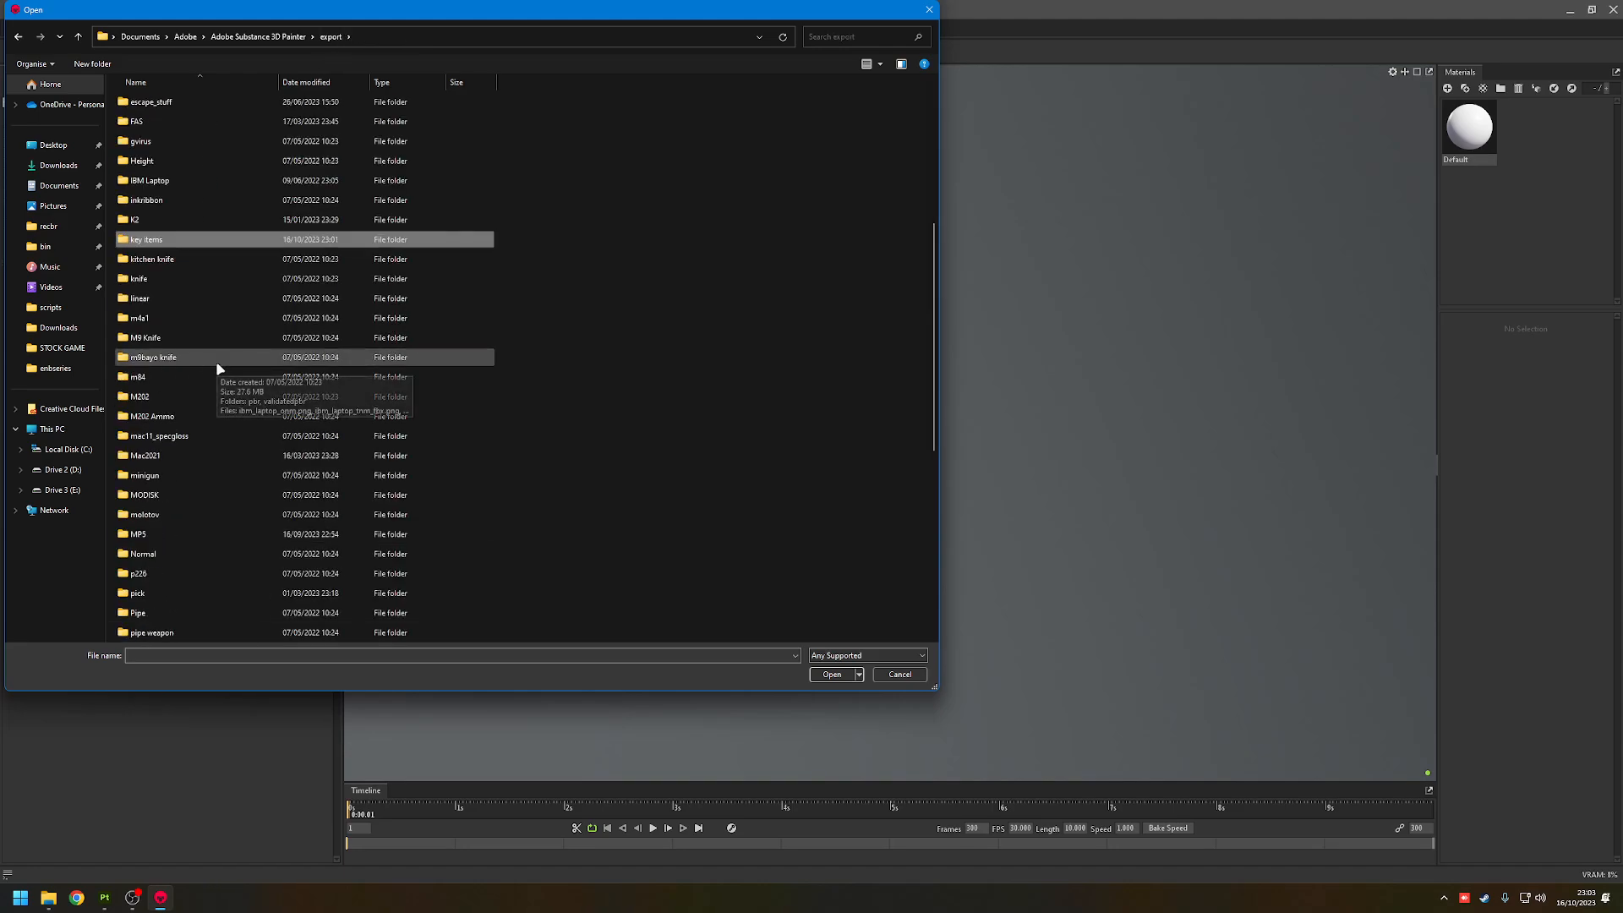
pyautogui.scroll(-5, 218, 365)
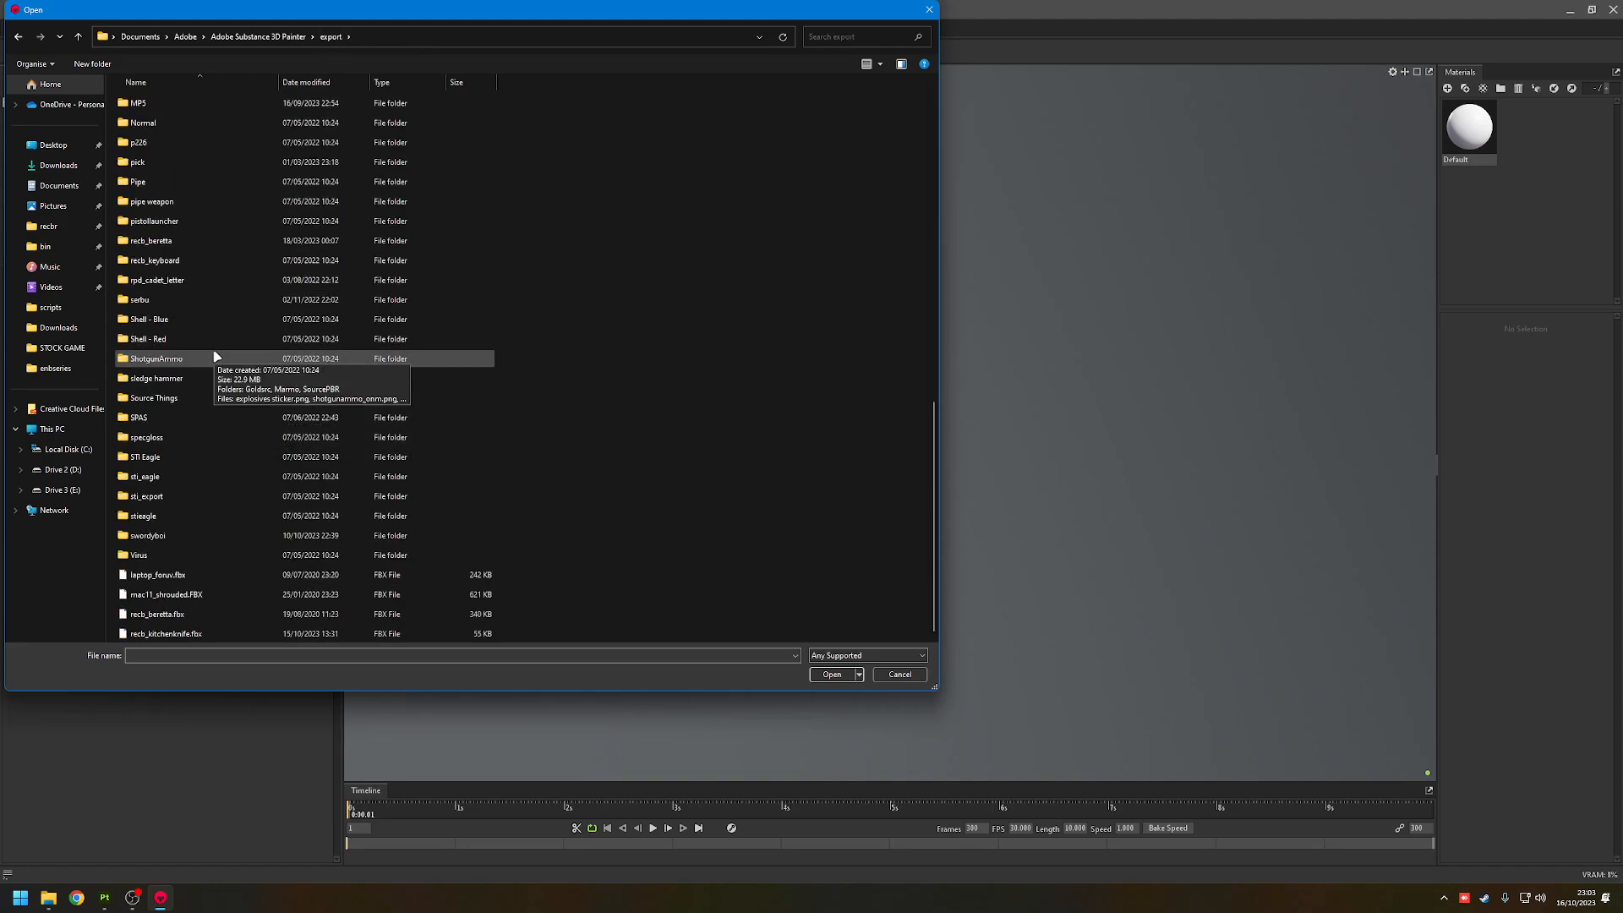
pyautogui.click(901, 675)
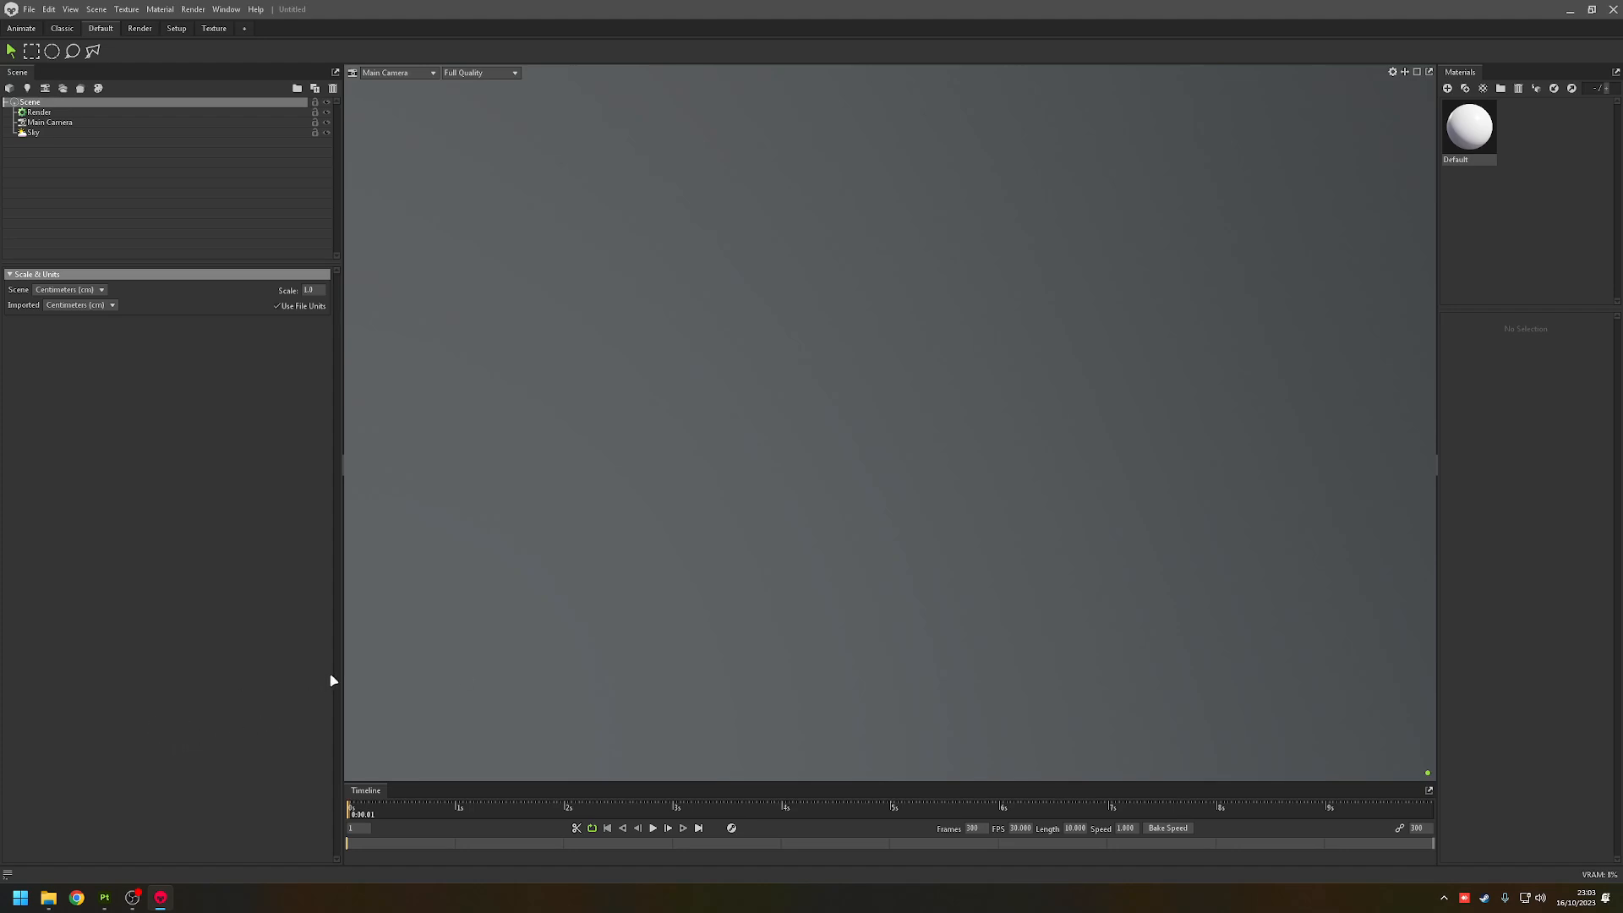
# - Switch to Substance 3D Painter and export the mesh as key.fbx into the export/key items/keys folder
pyautogui.click(104, 898)
pyautogui.click(12, 22)
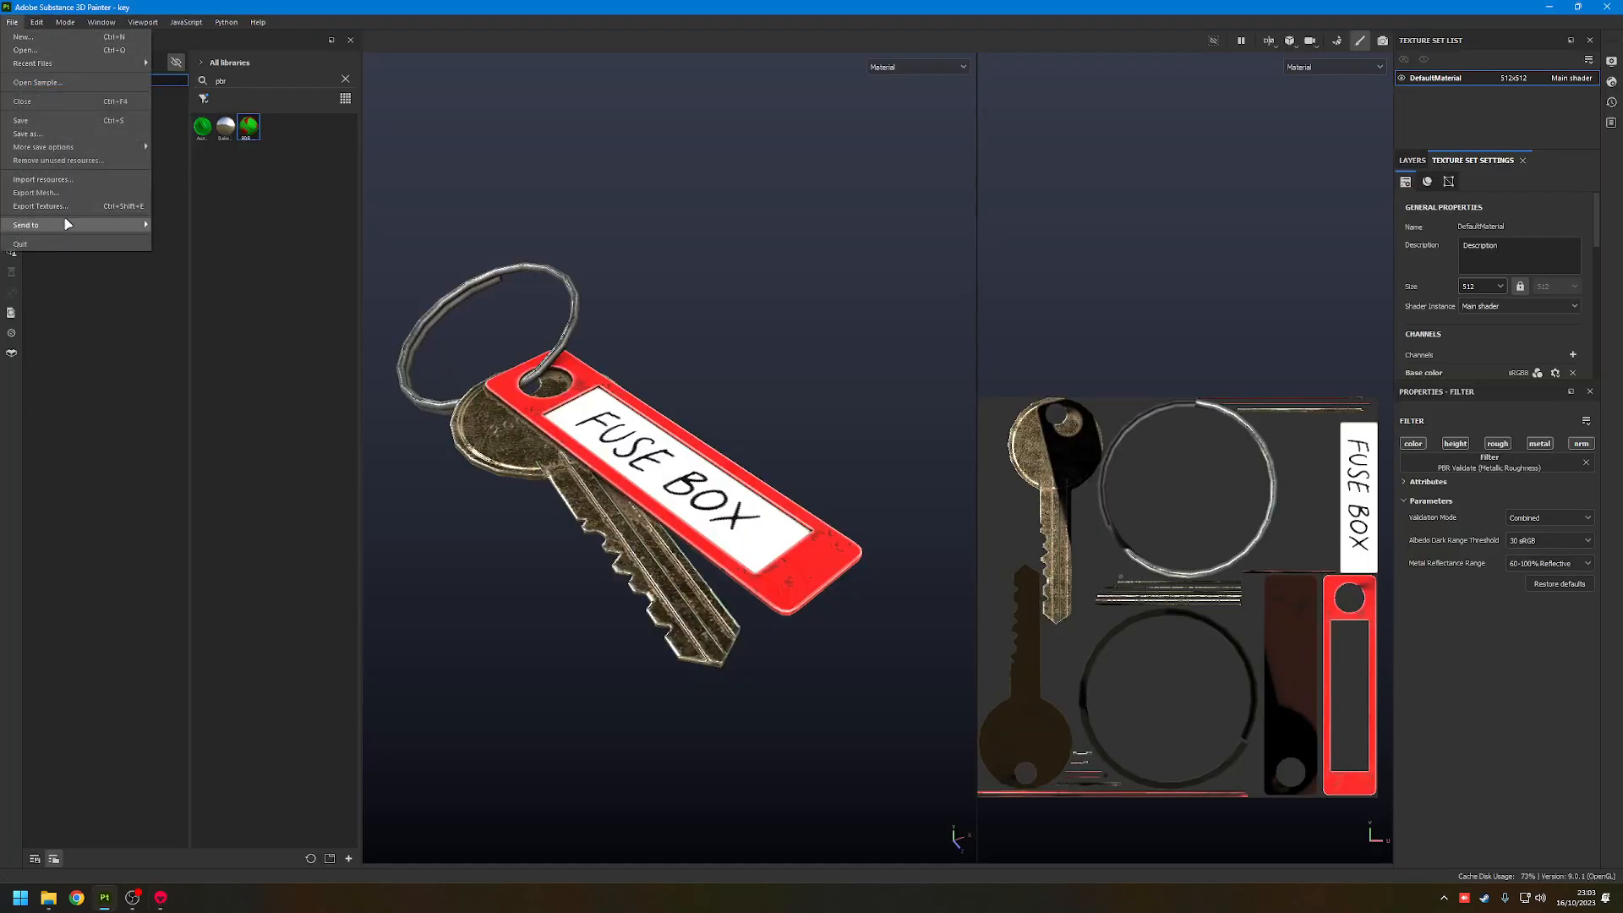
pyautogui.click(52, 194)
pyautogui.click(920, 498)
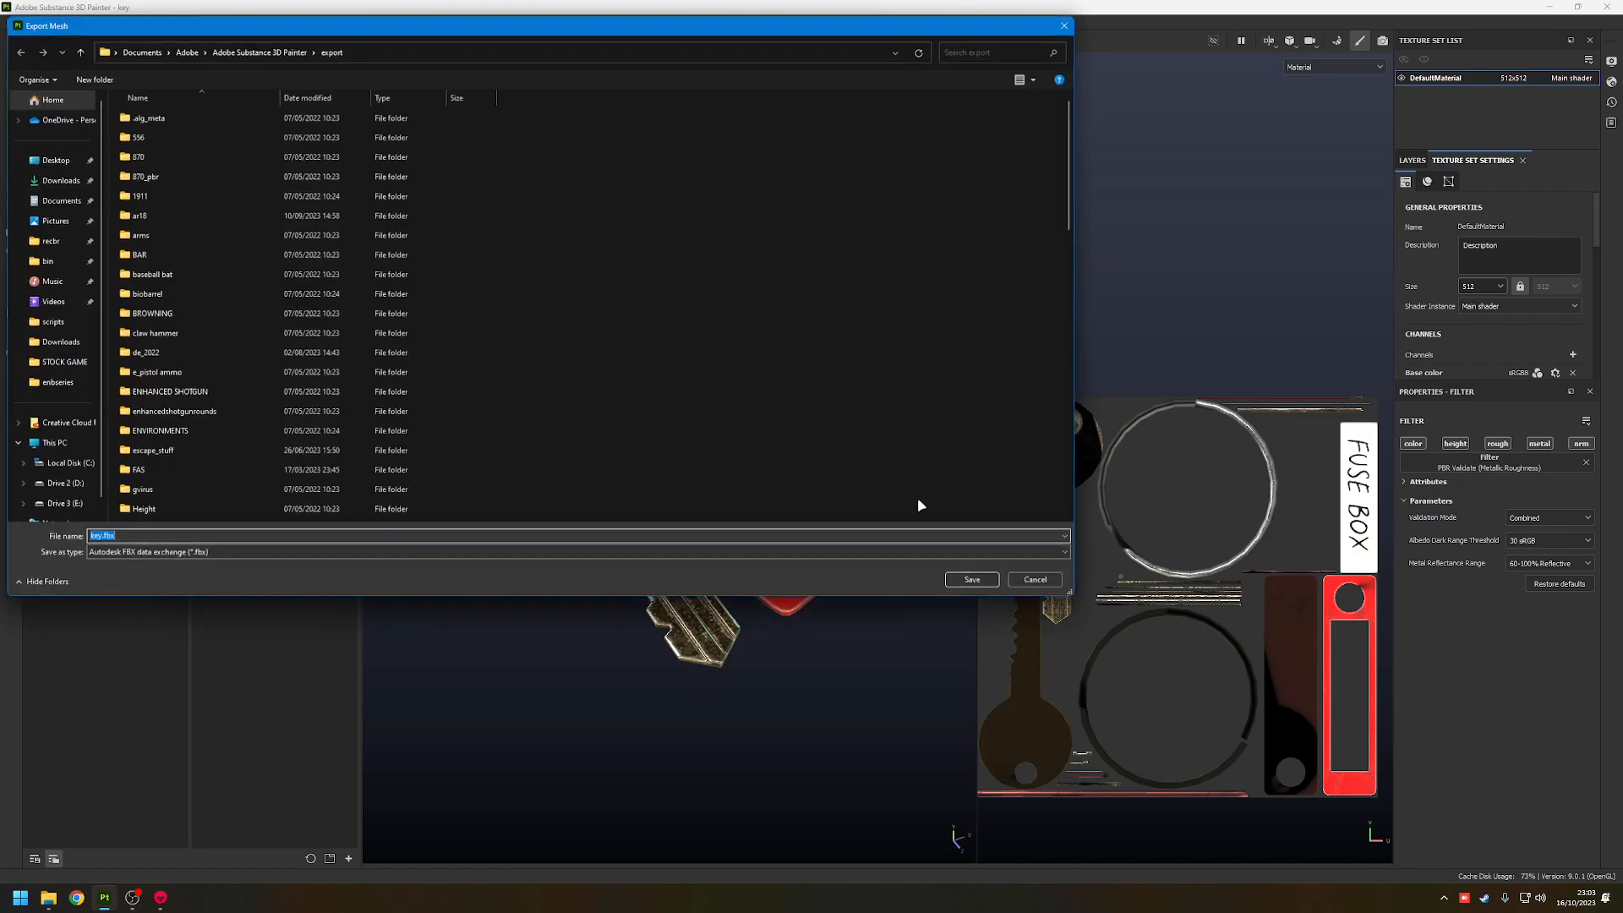
pyautogui.scroll(-4, 195, 363)
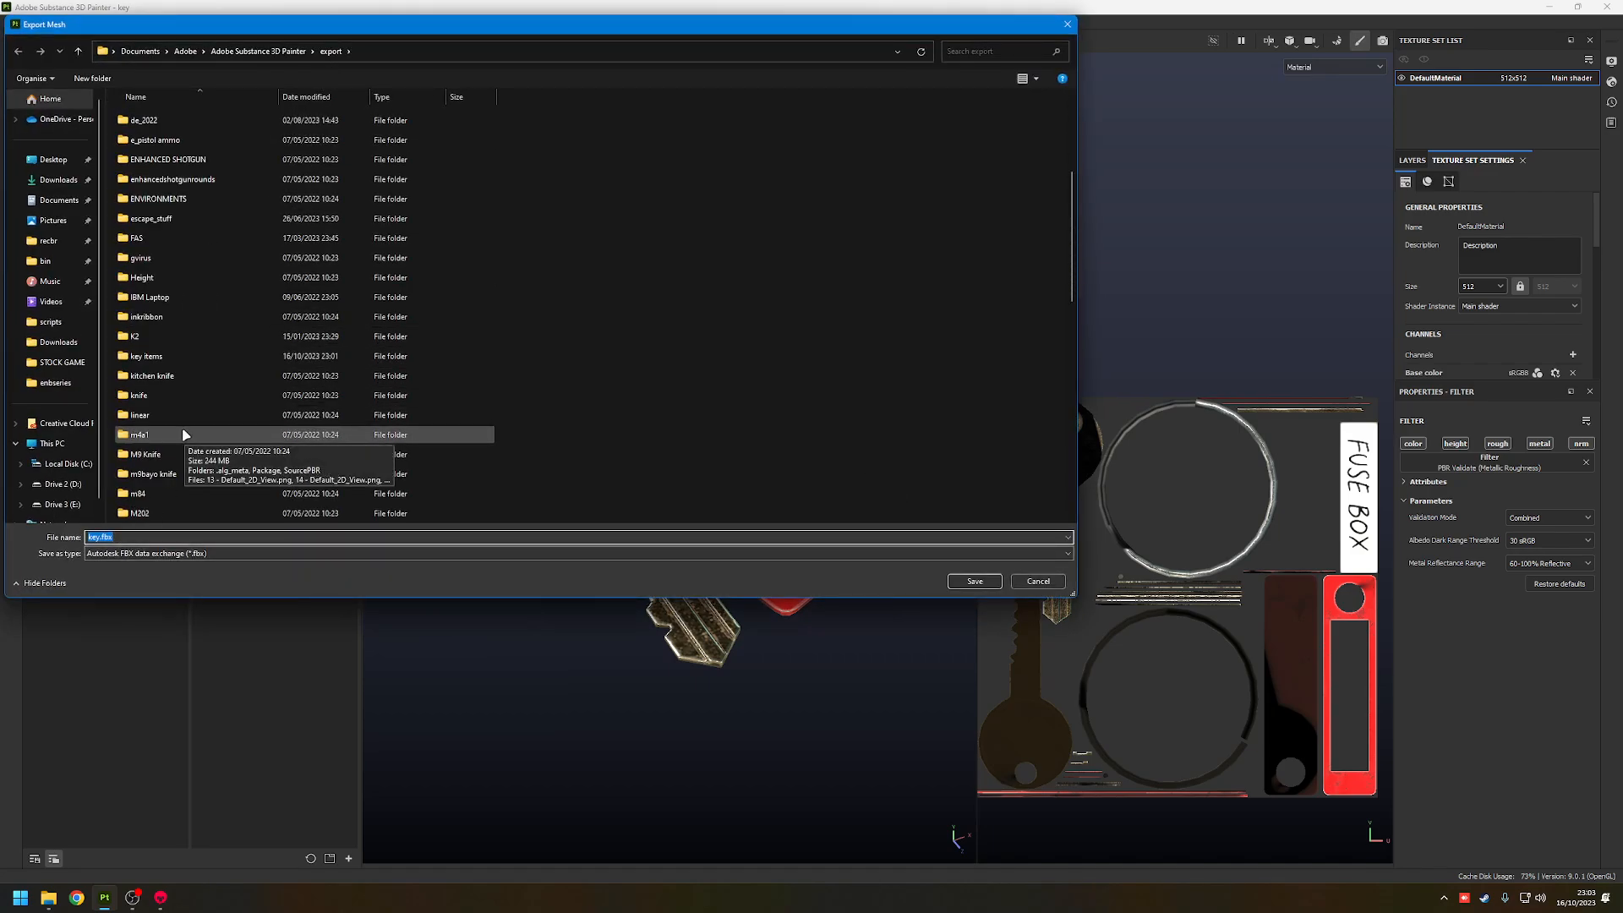
pyautogui.doubleClick(148, 356)
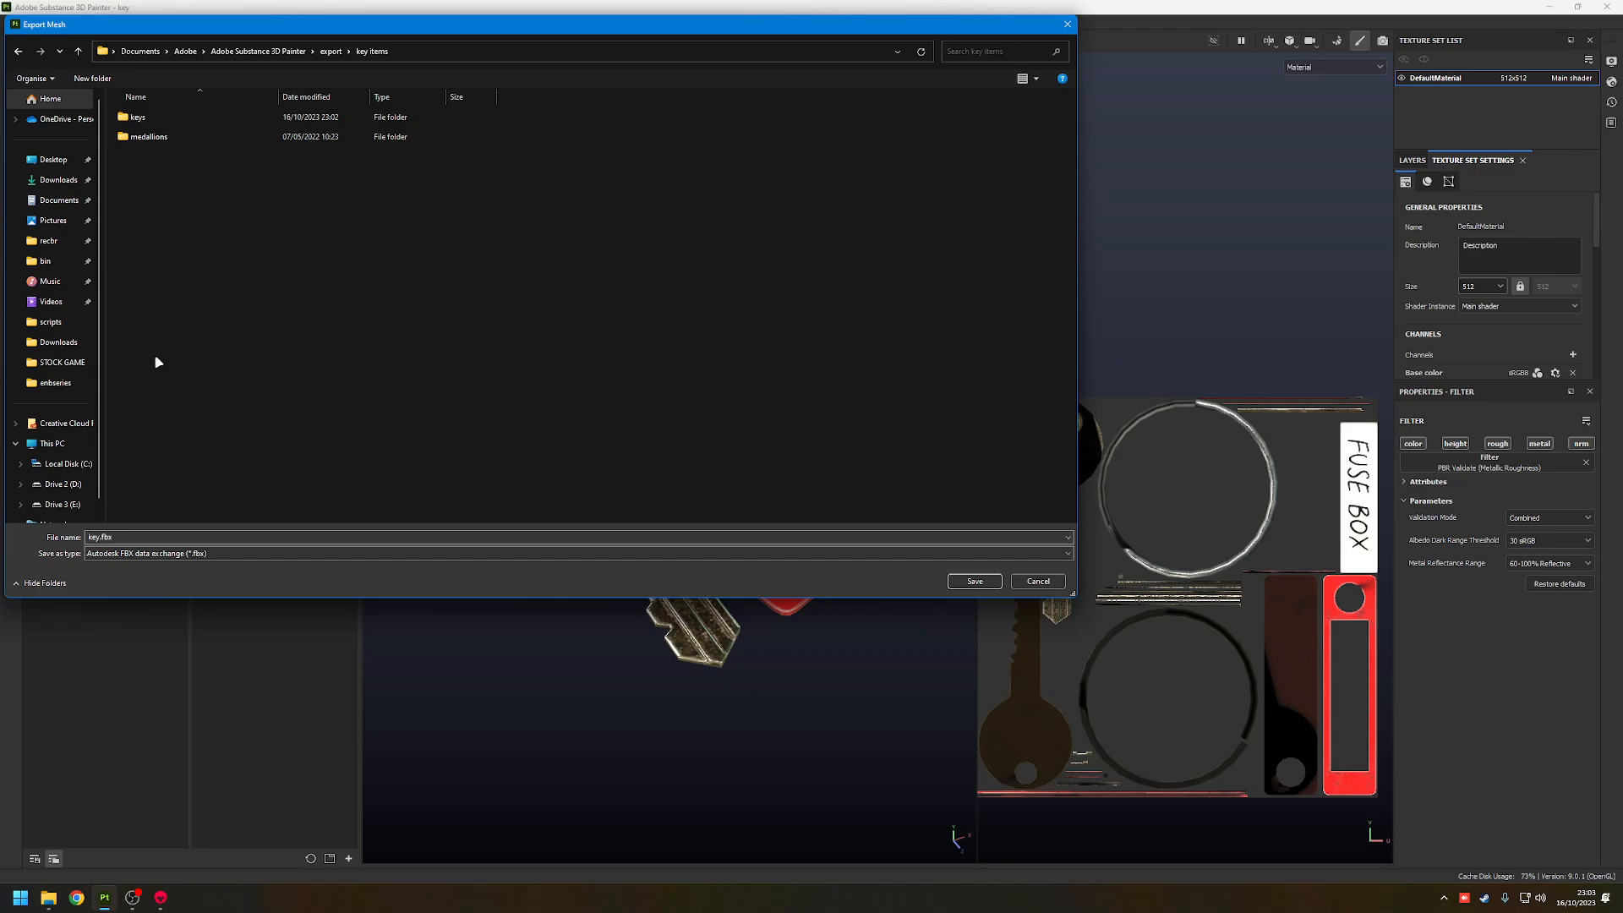
pyautogui.doubleClick(137, 118)
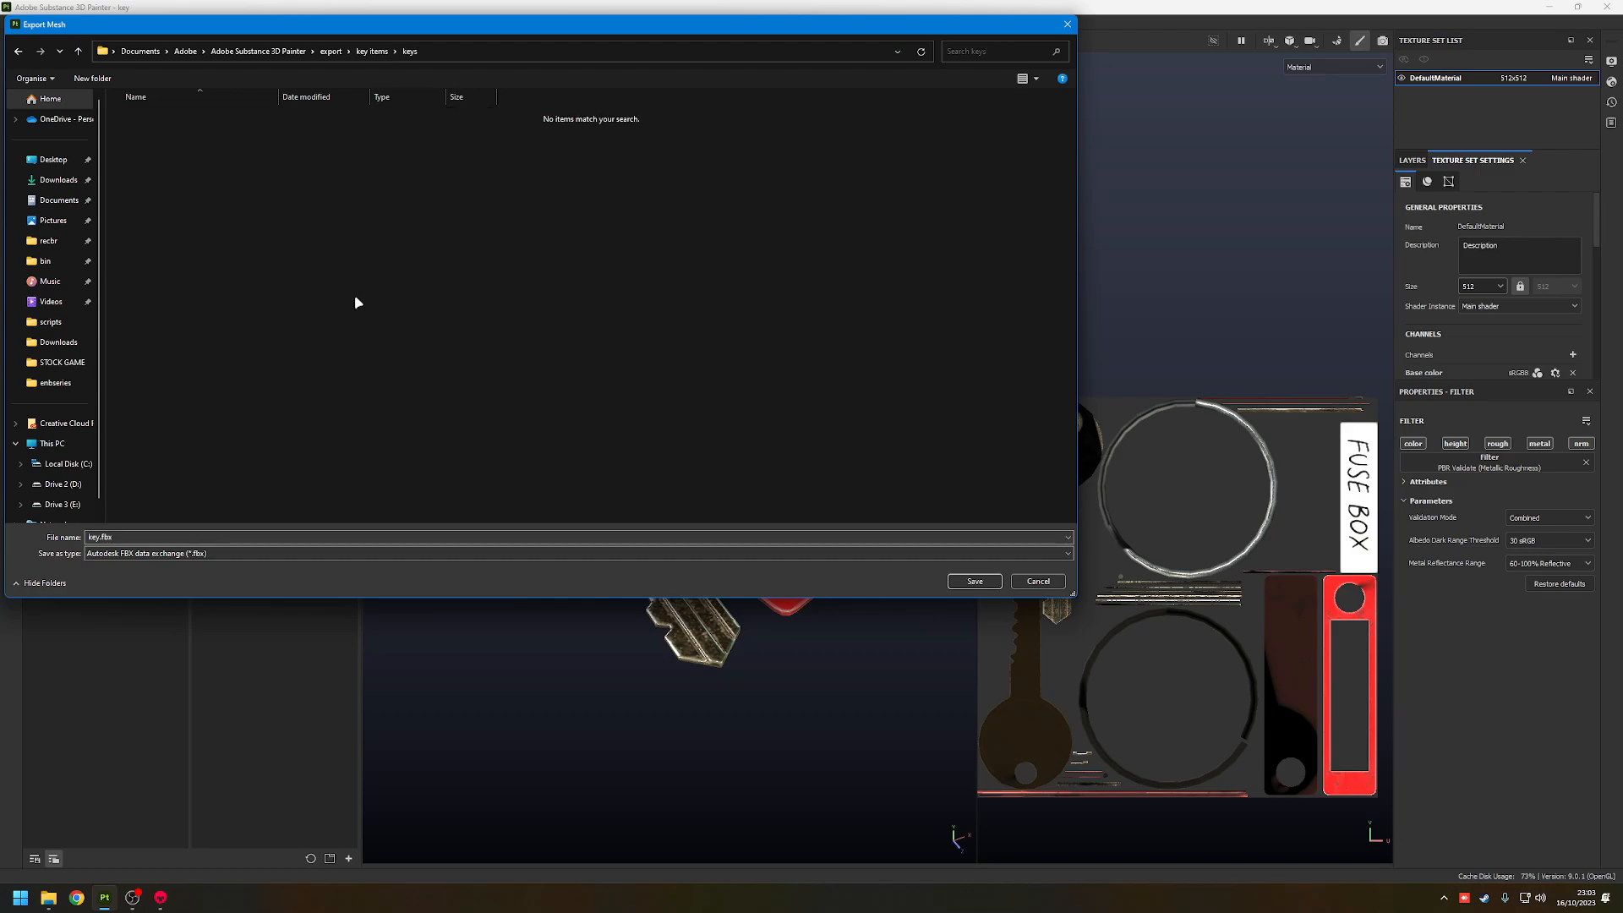
pyautogui.click(972, 581)
pyautogui.click(811, 456)
# - Switch to Marmoset Toolbag and import key.fbx from the export/key items/keys folder into the scene
pyautogui.click(160, 898)
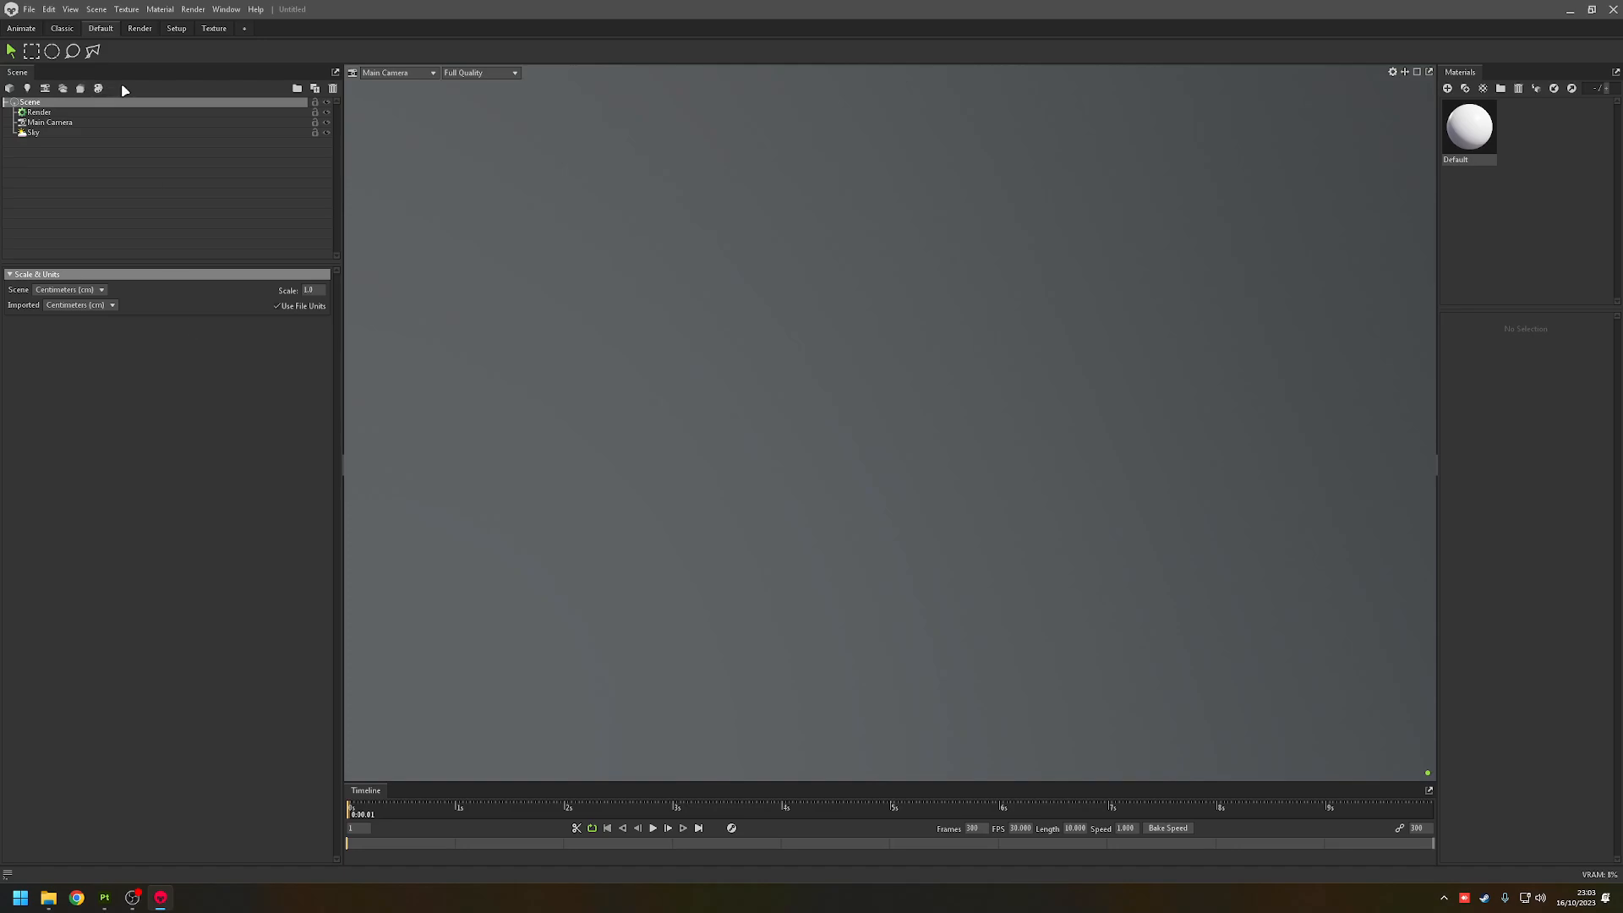
pyautogui.click(29, 9)
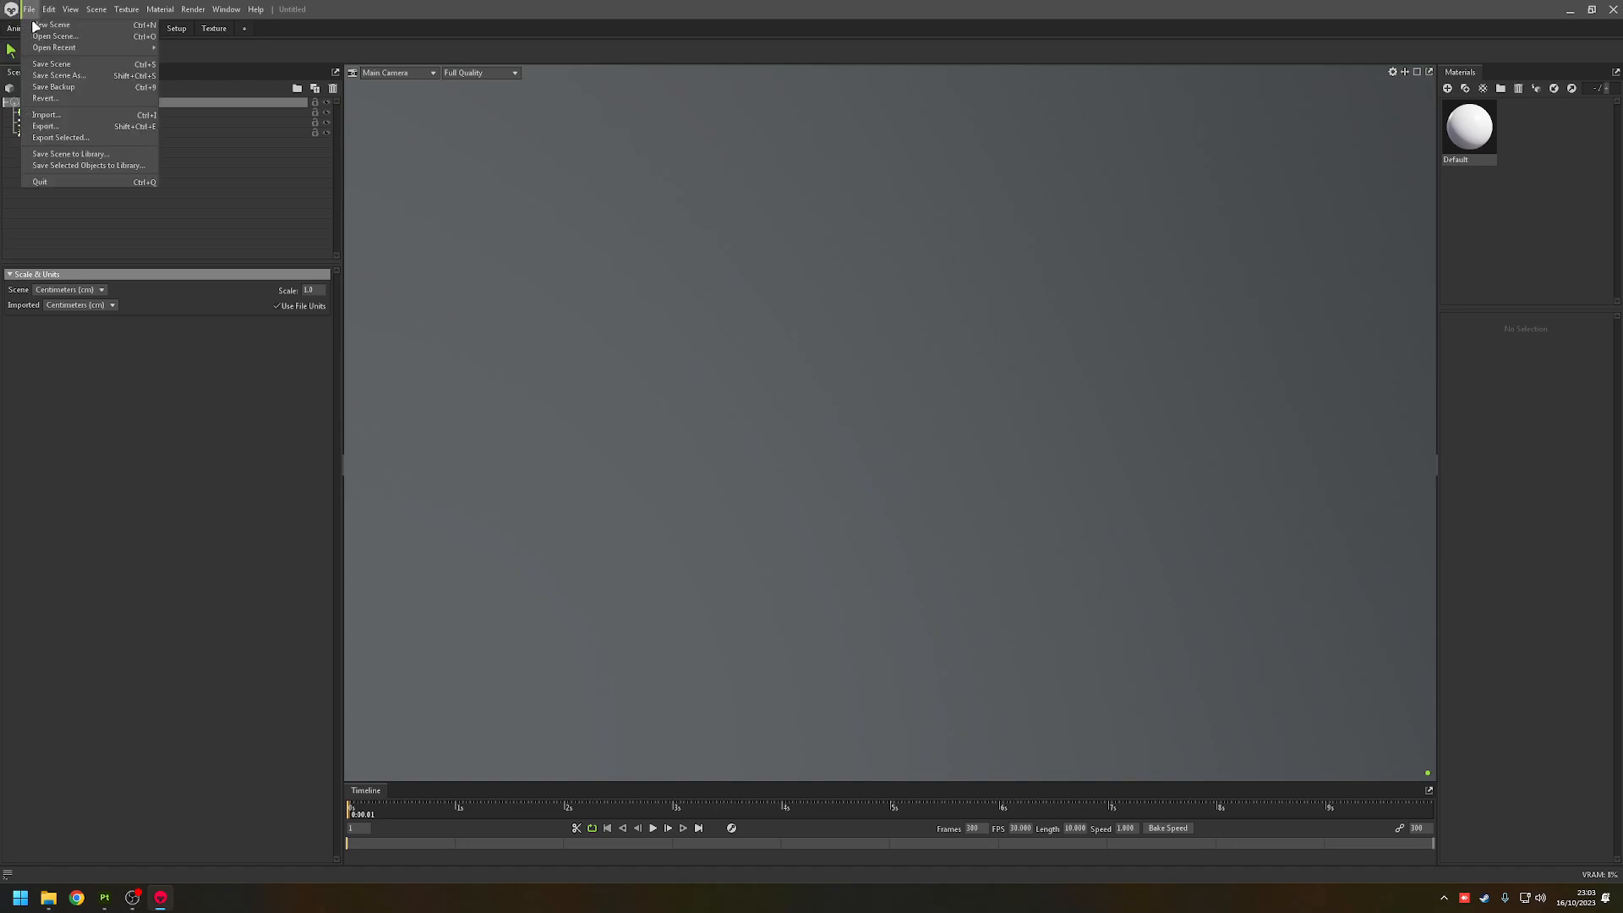
pyautogui.click(71, 114)
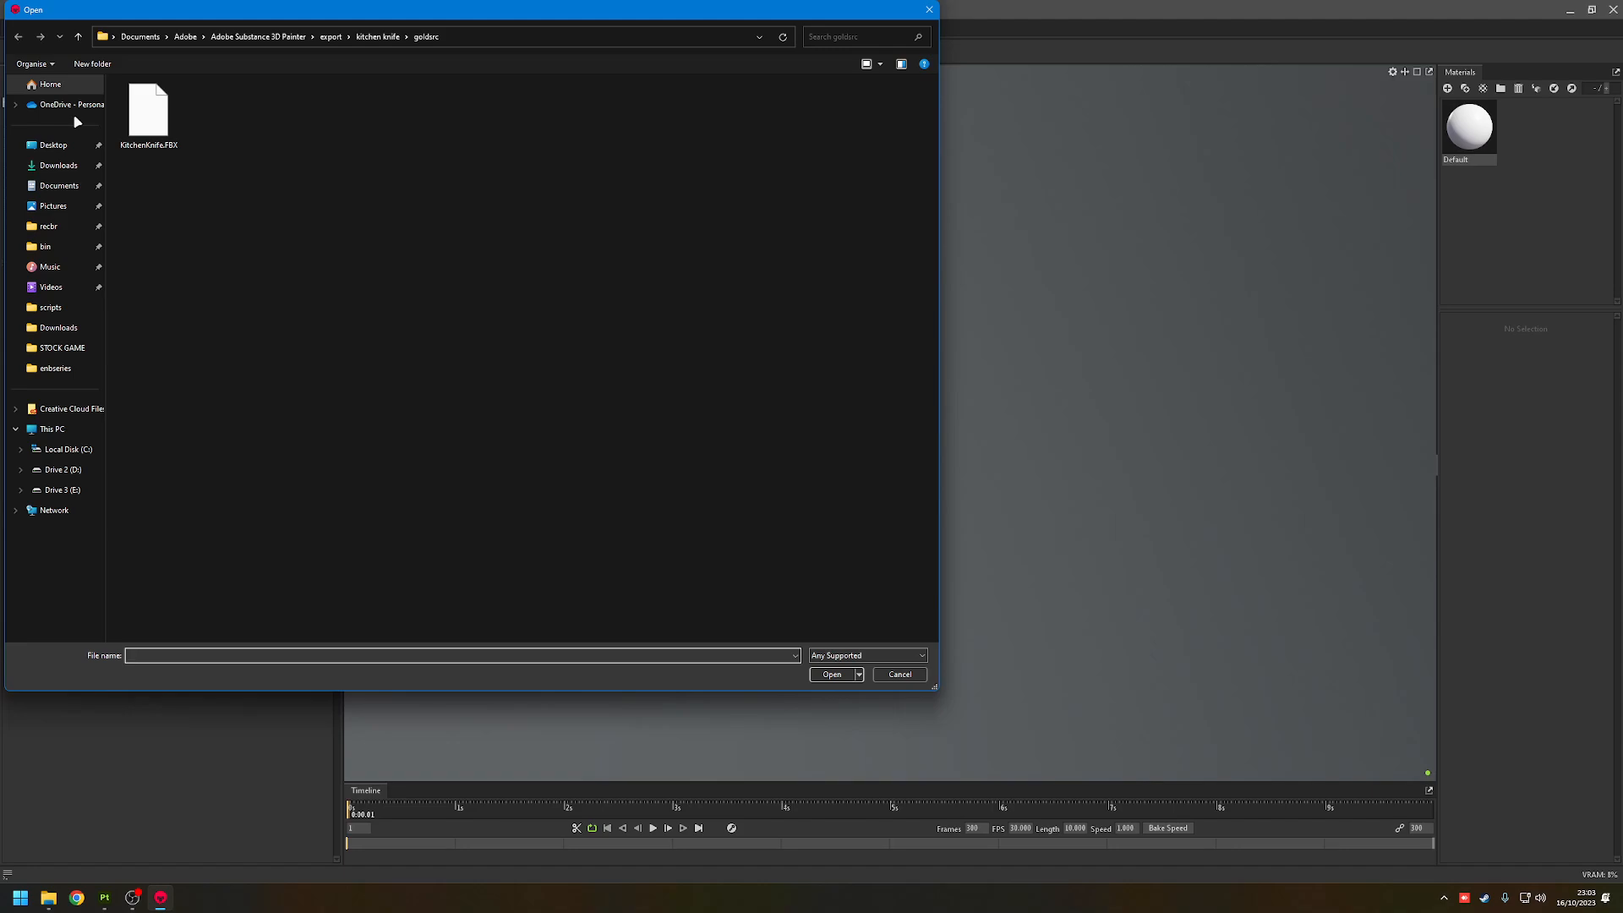
pyautogui.click(375, 37)
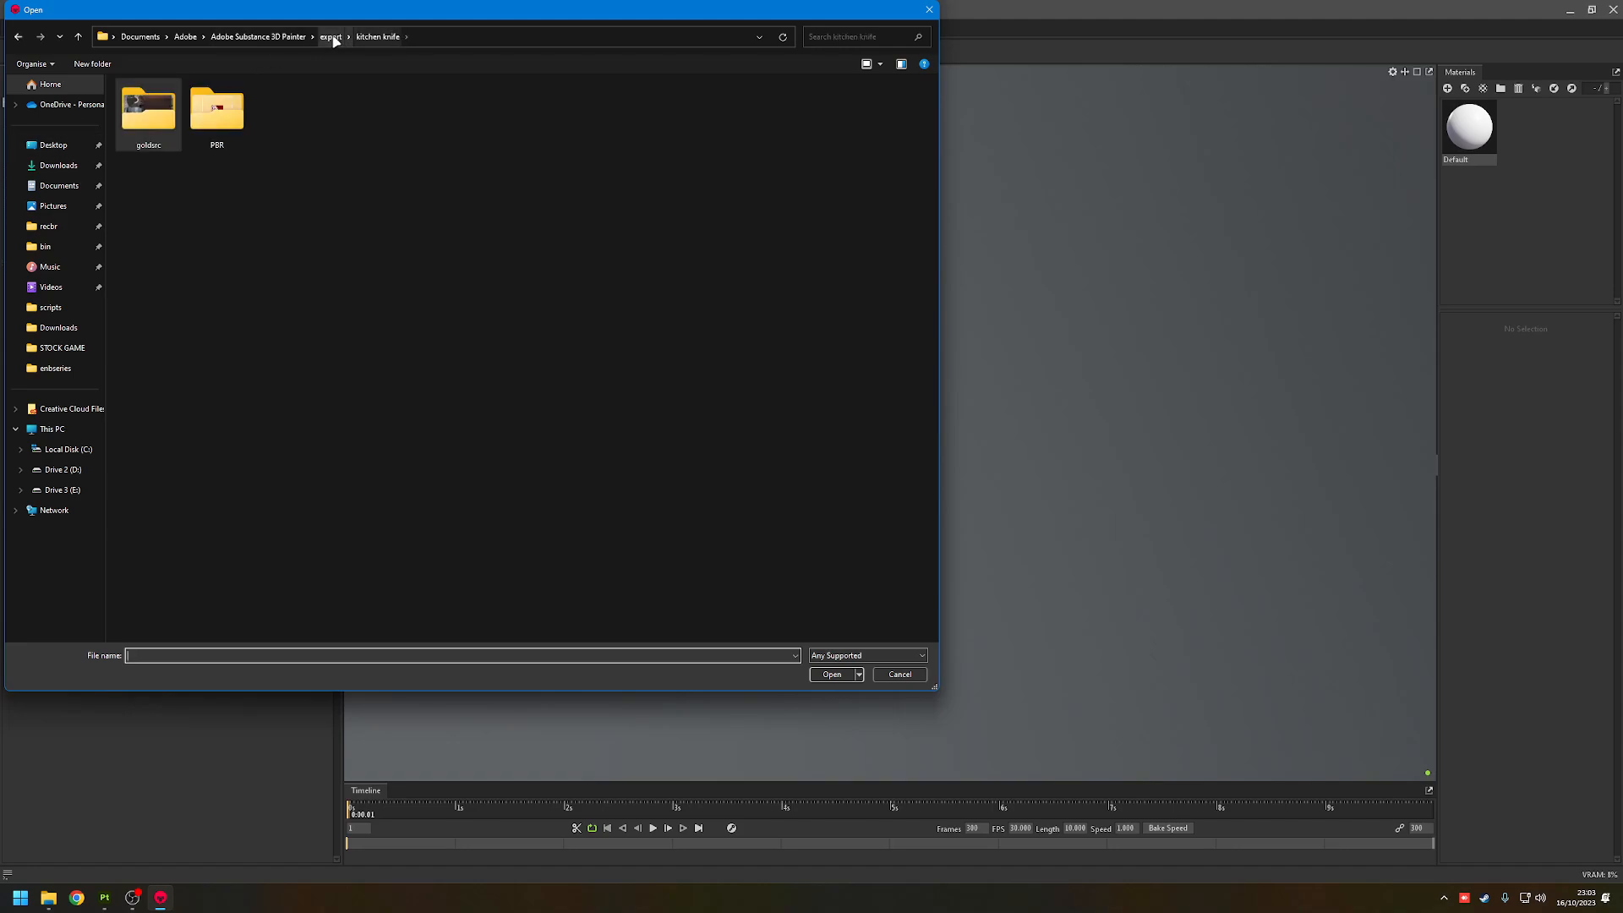
pyautogui.click(331, 37)
pyautogui.scroll(-4, 258, 435)
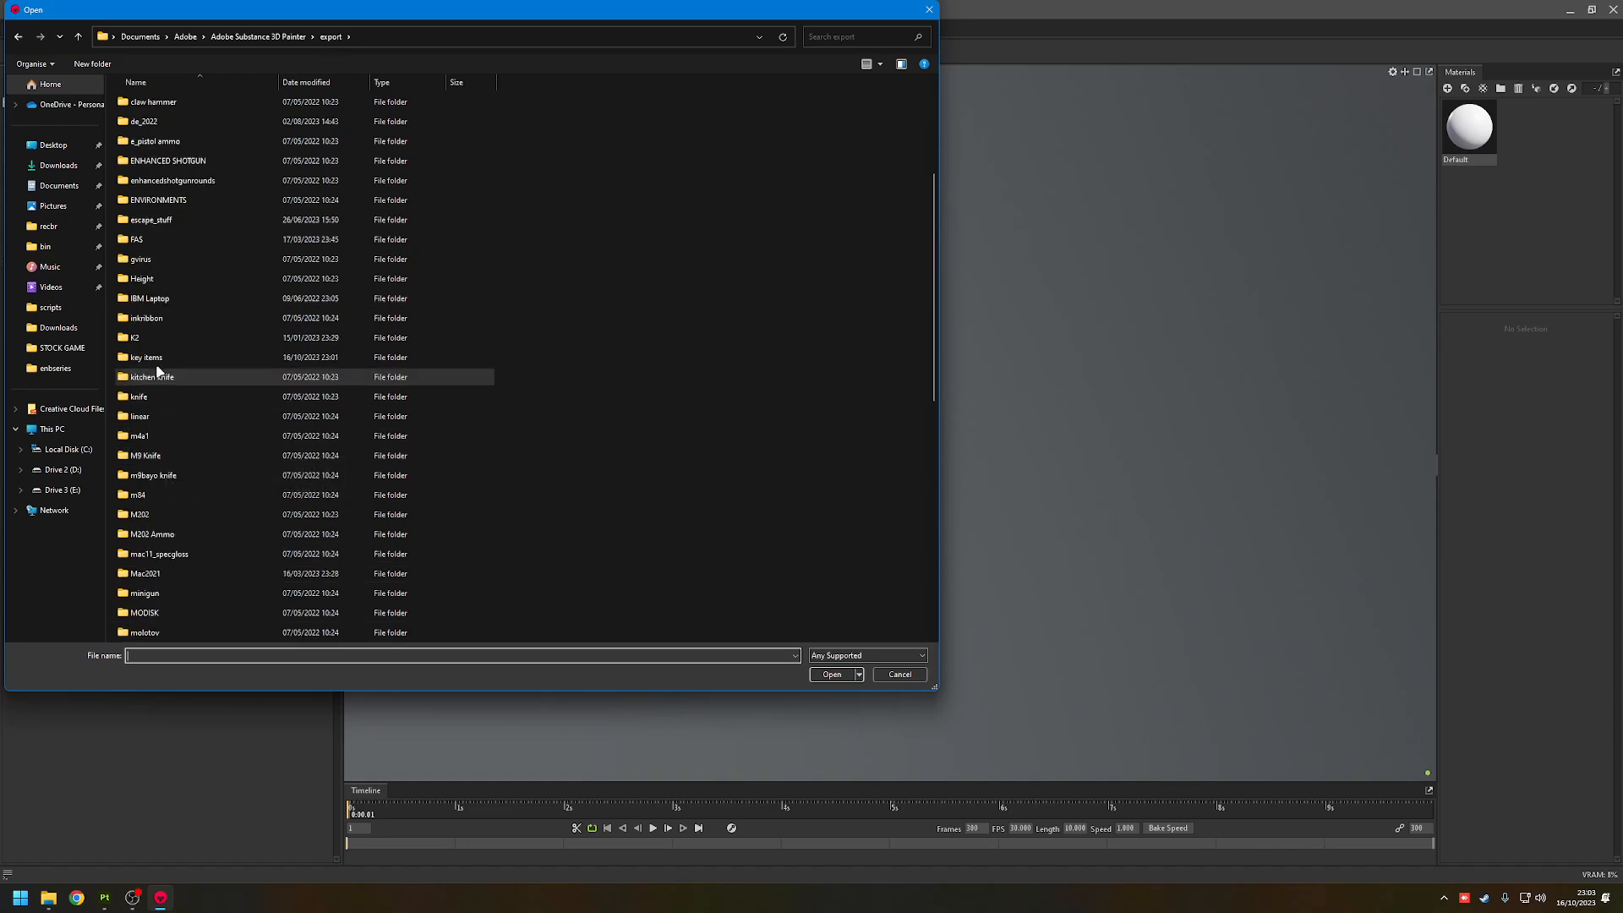
pyautogui.doubleClick(151, 357)
pyautogui.doubleClick(148, 102)
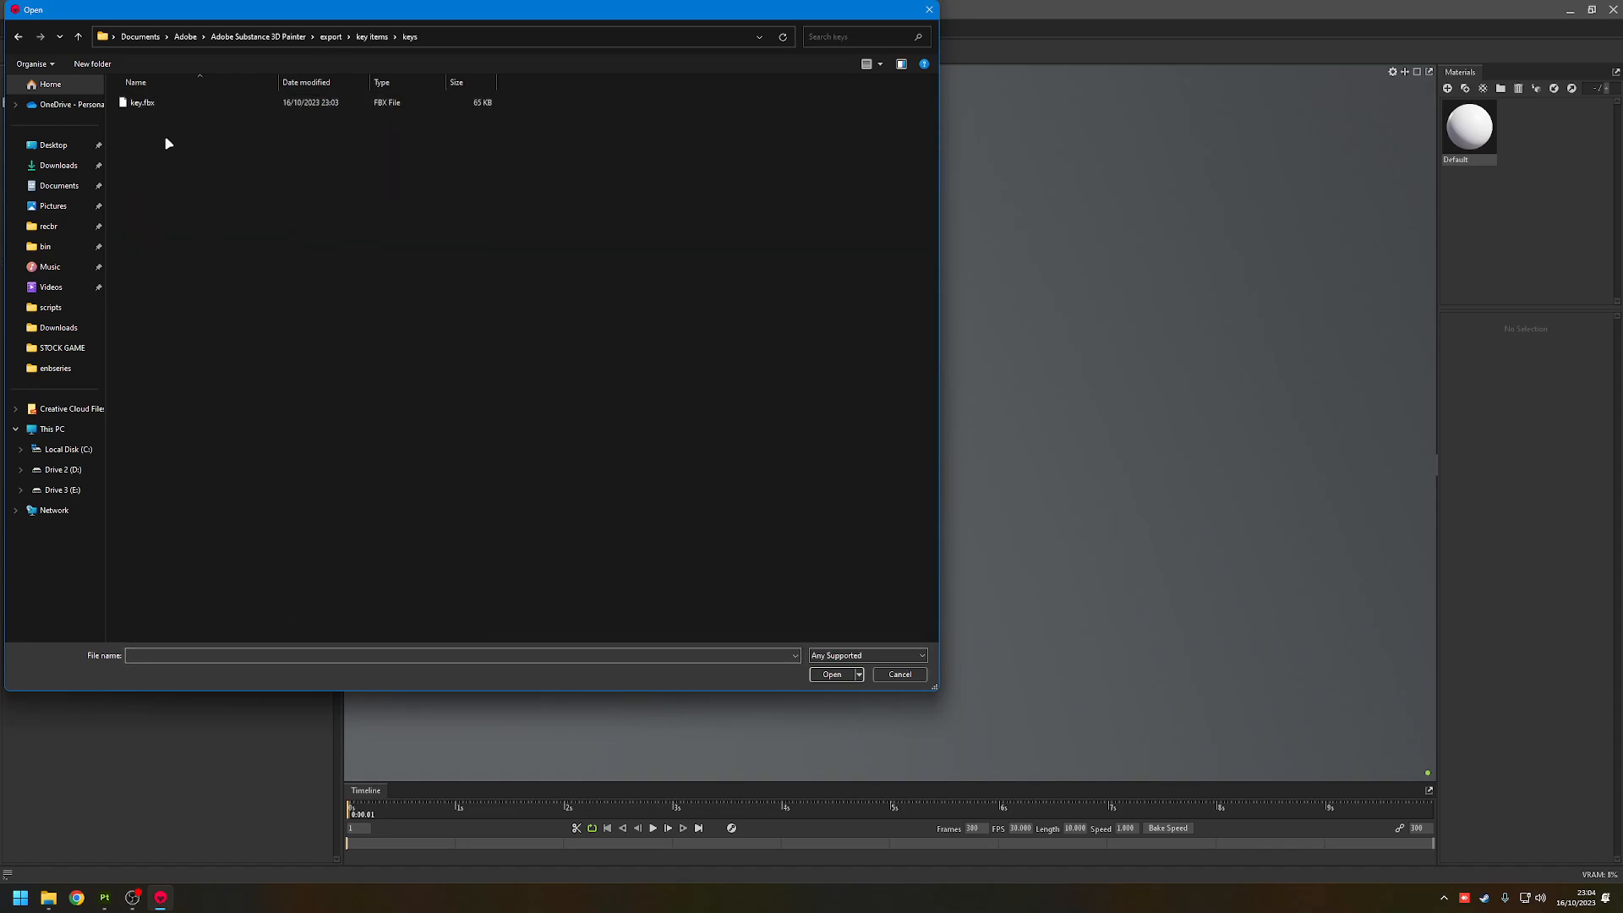
pyautogui.click(152, 102)
pyautogui.click(833, 674)
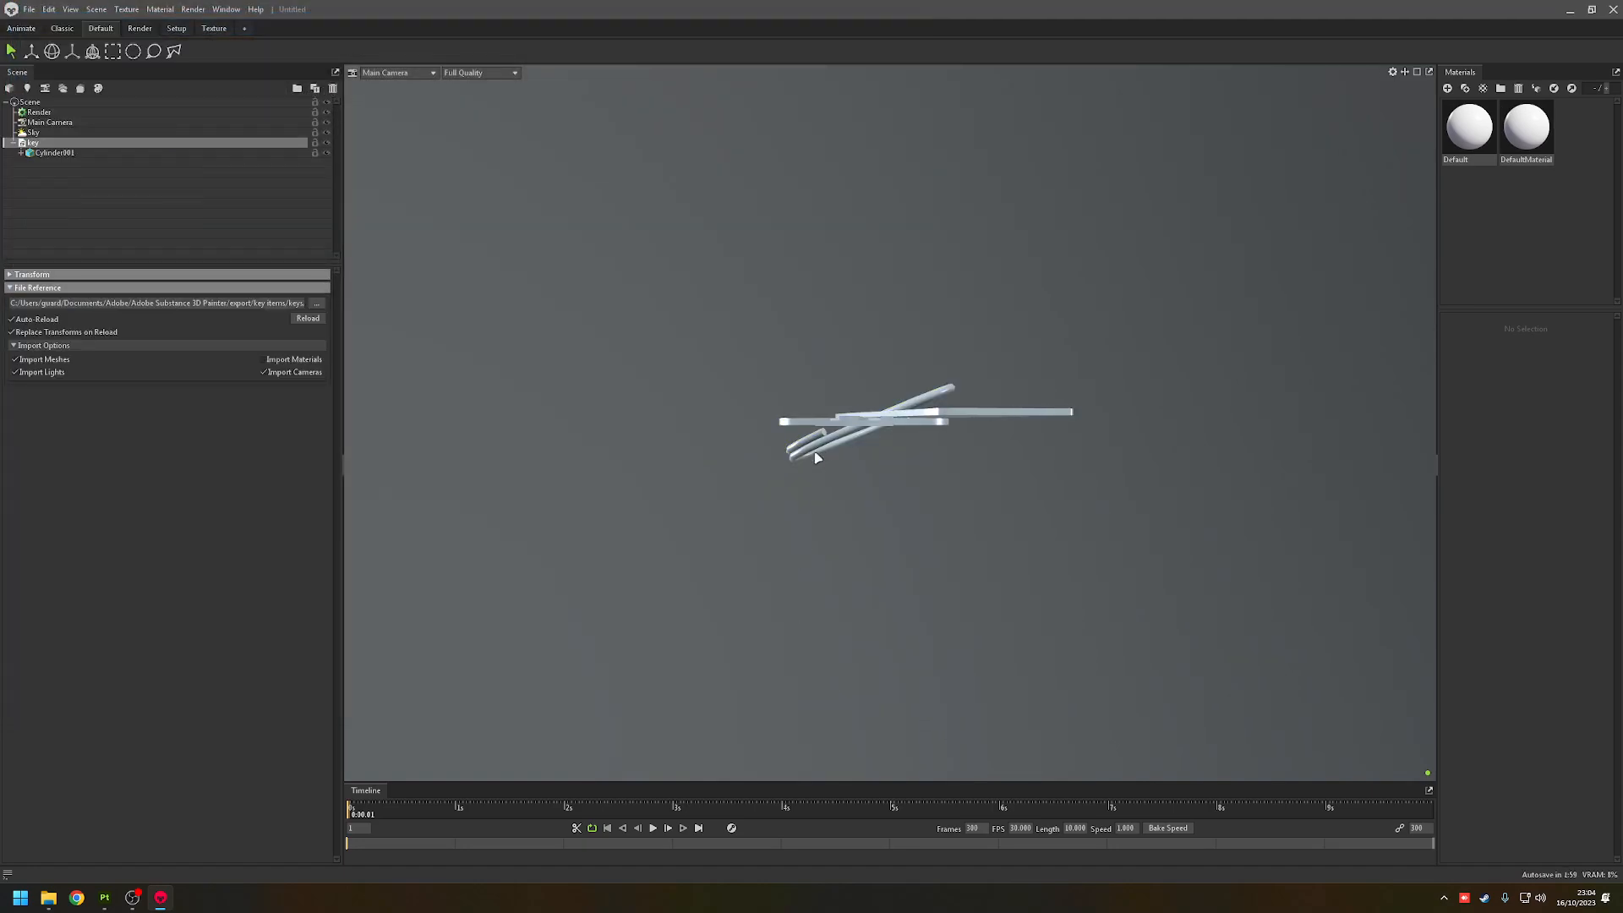
pyautogui.moveTo(848, 404); pyautogui.dragTo(936, 458)
pyautogui.scroll(4, 975, 485)
pyautogui.scroll(2, 936, 459)
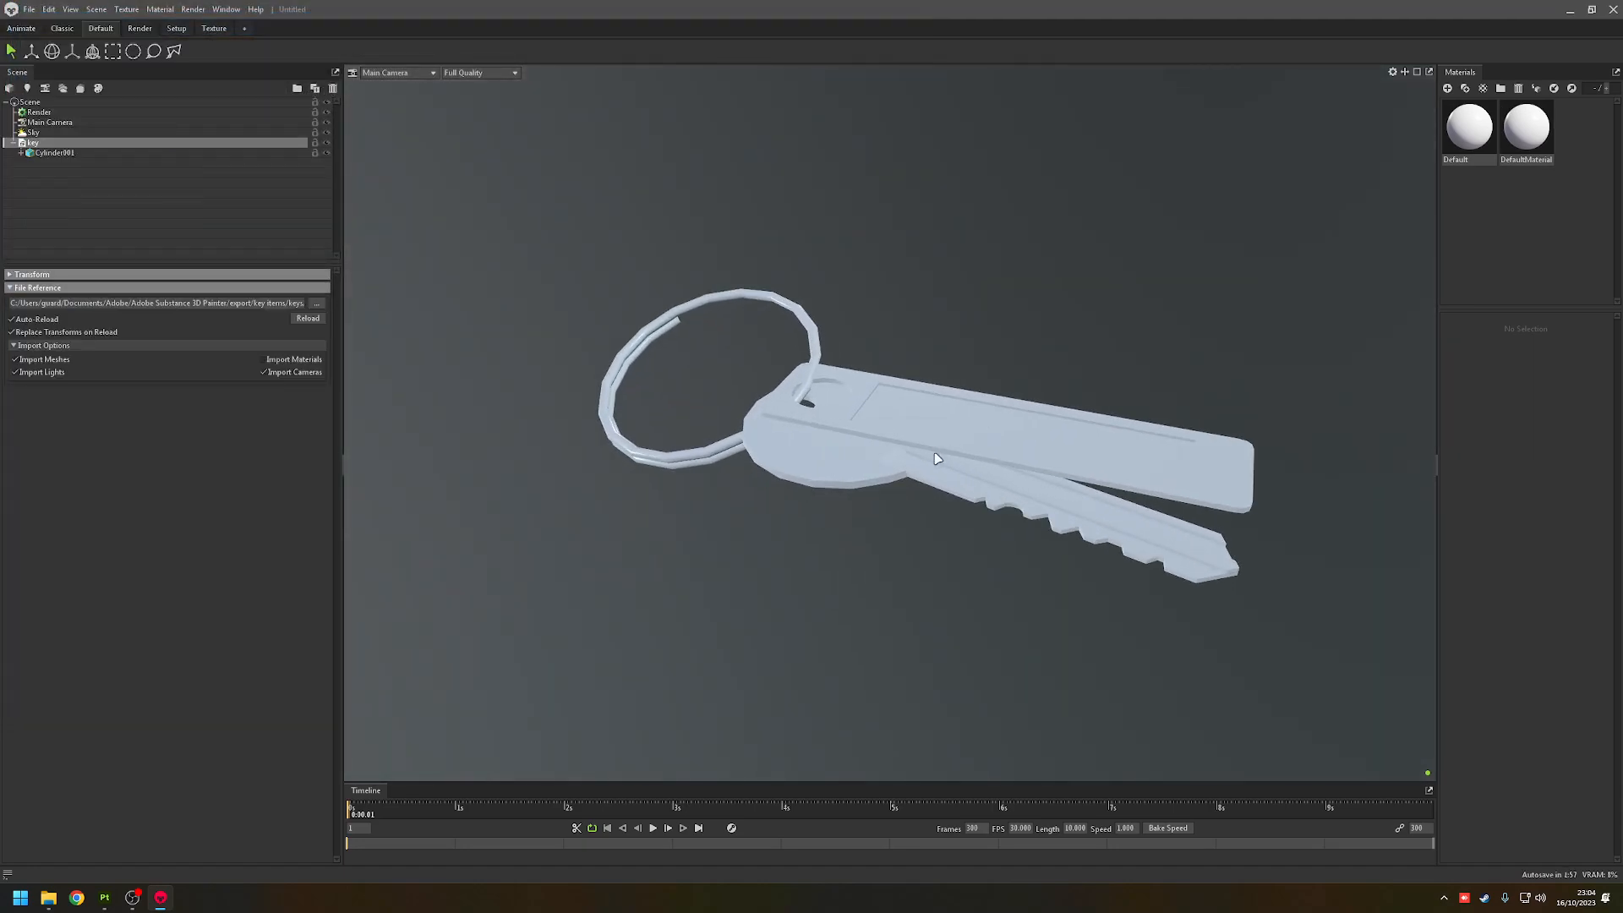
# - Switch to Substance 3D Painter and review the layer stack and the baked mesh maps of the DefaultMaterial texture set
pyautogui.click(104, 898)
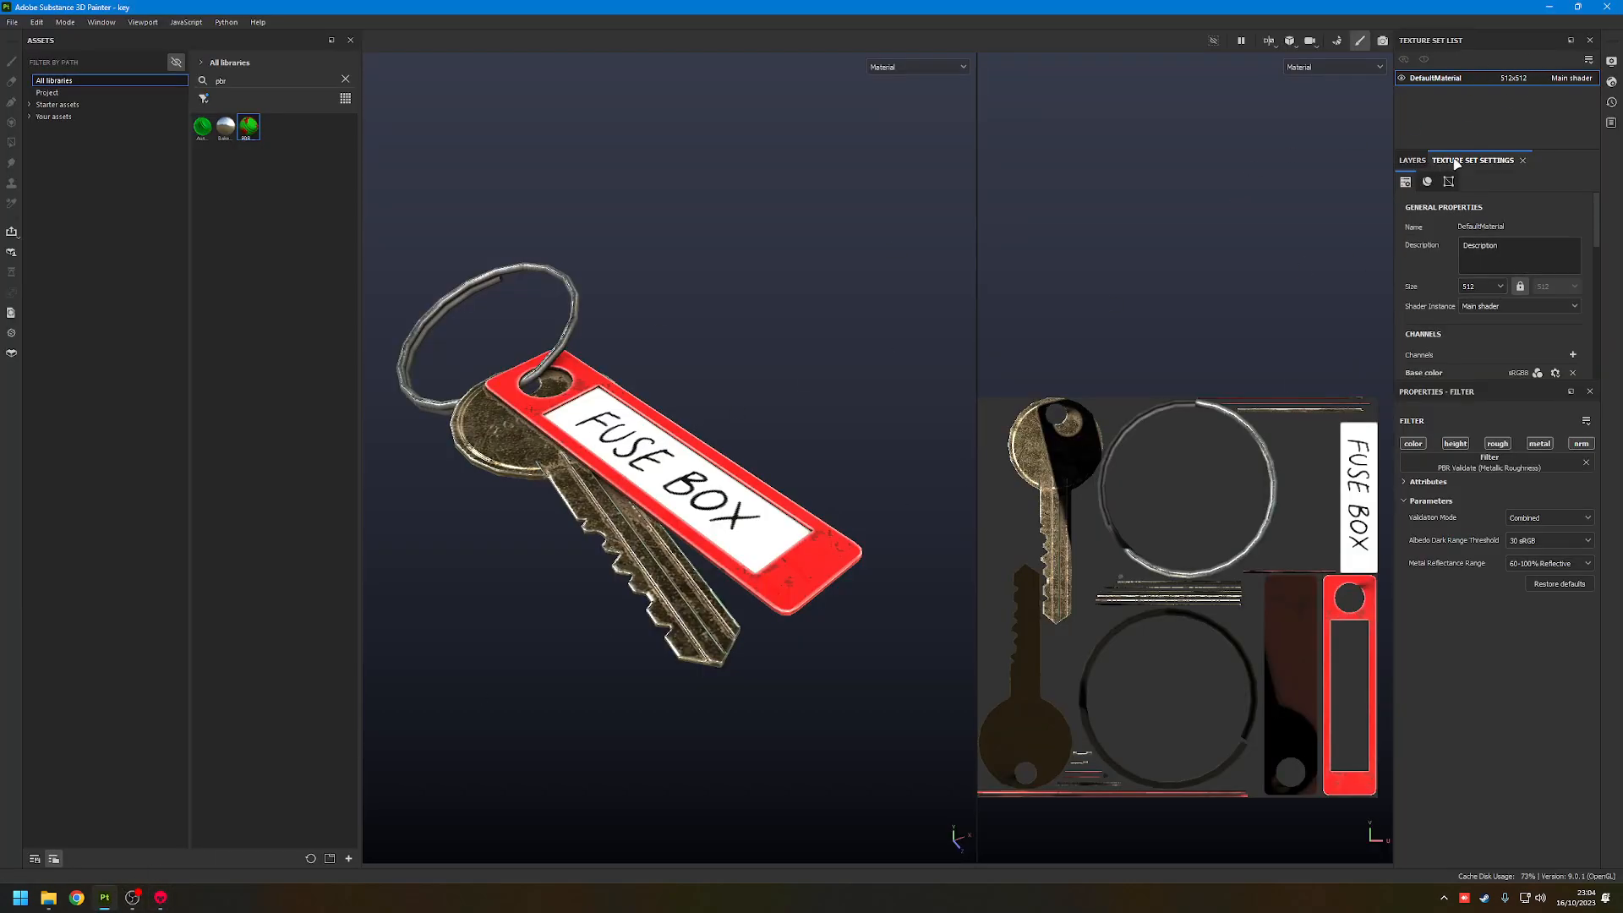
pyautogui.click(1412, 160)
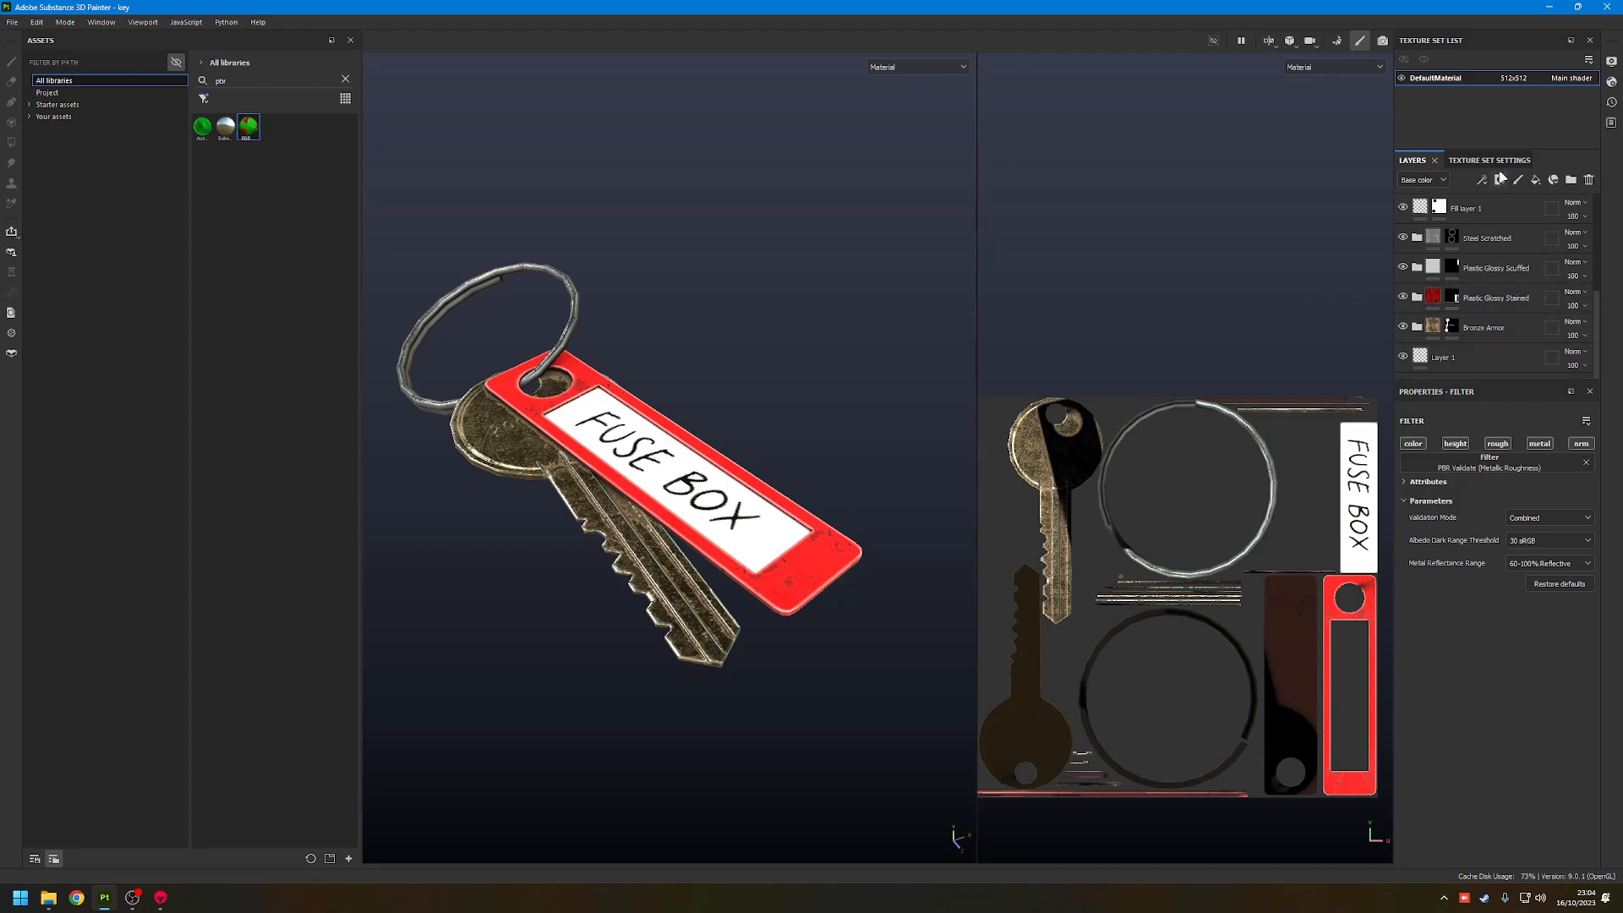
pyautogui.click(1501, 164)
pyautogui.scroll(-3, 1513, 279)
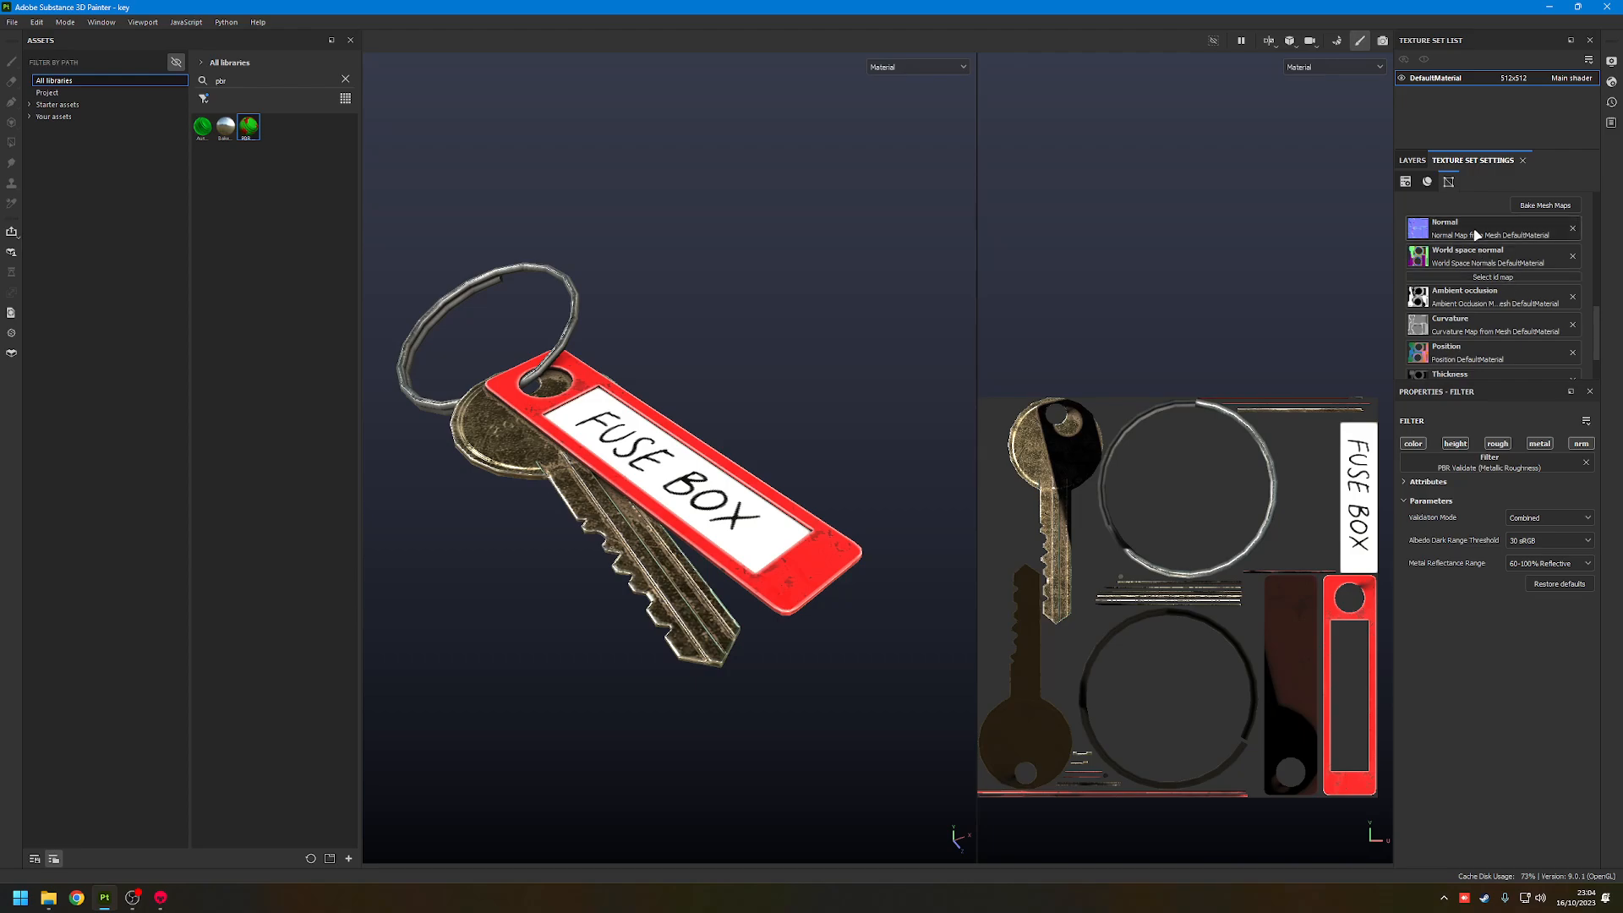
pyautogui.scroll(1, 1476, 235)
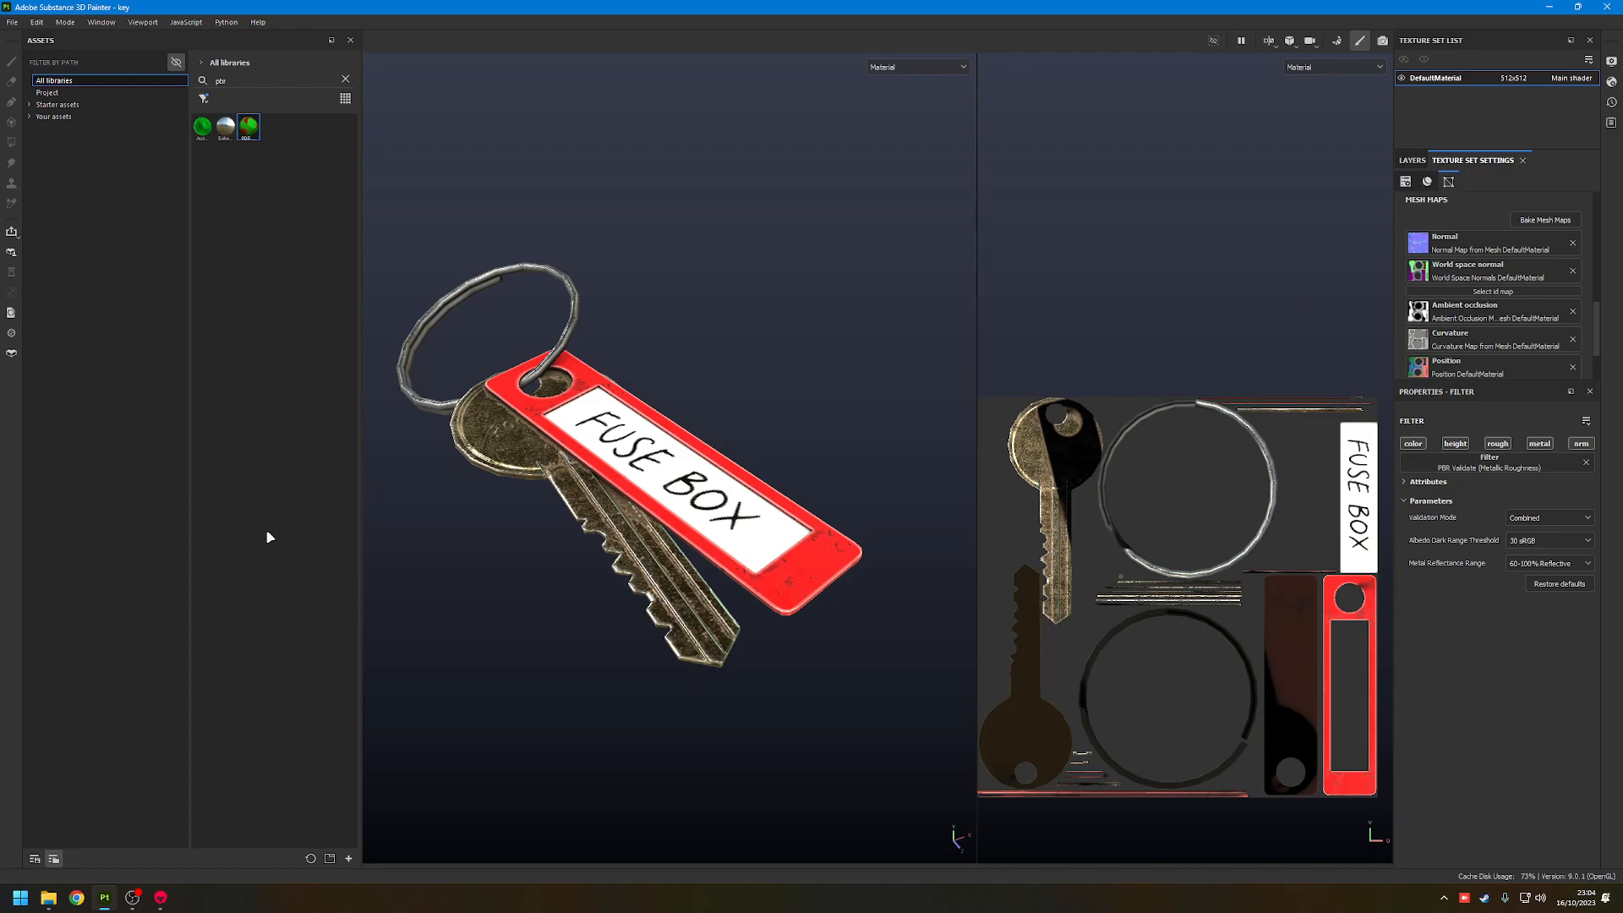
# - Switch to Marmoset Toolbag and, in the key's DefaultMaterial, set Surface to None and Diffusion to Unlit
pyautogui.click(162, 899)
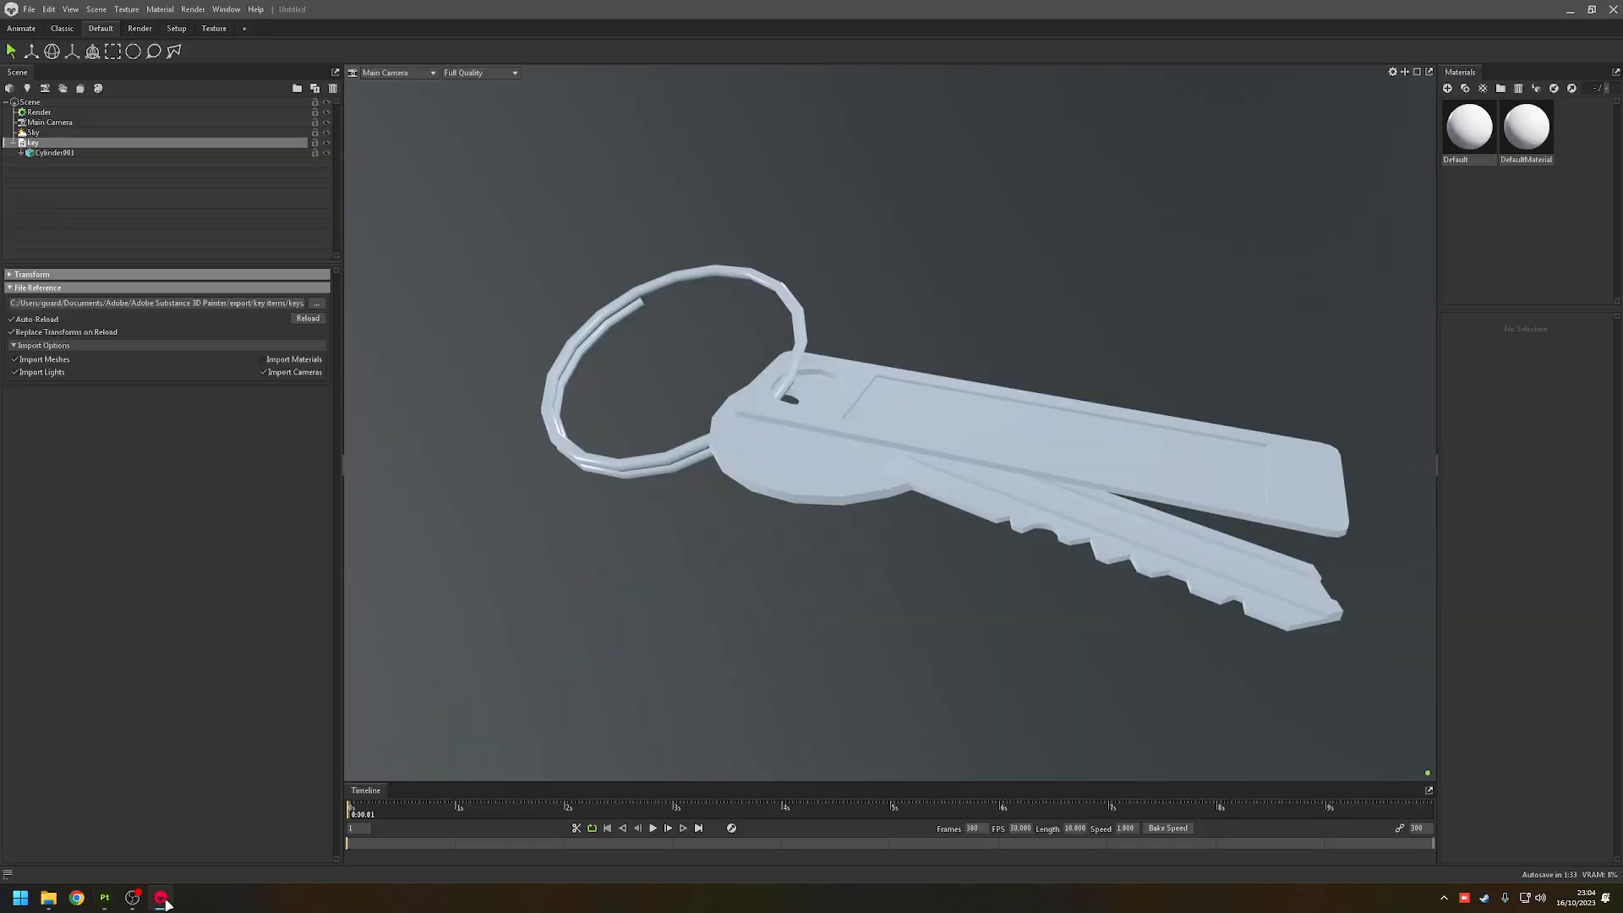
pyautogui.moveTo(788, 448); pyautogui.dragTo(730, 443, button='middle')
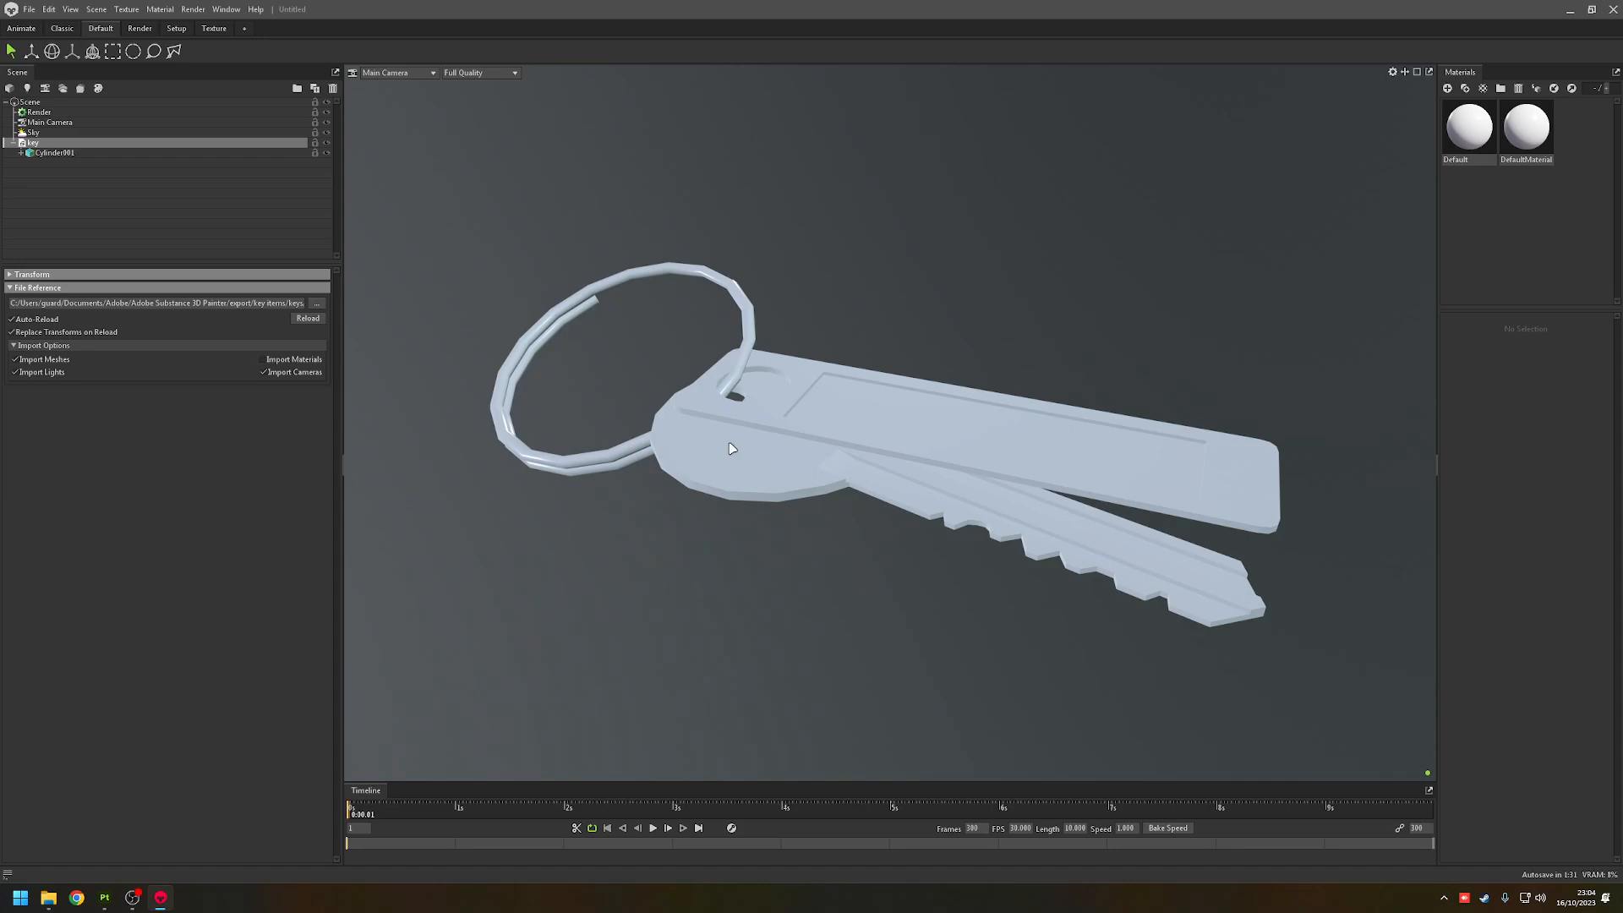
pyautogui.moveTo(844, 479); pyautogui.dragTo(813, 474, button='middle')
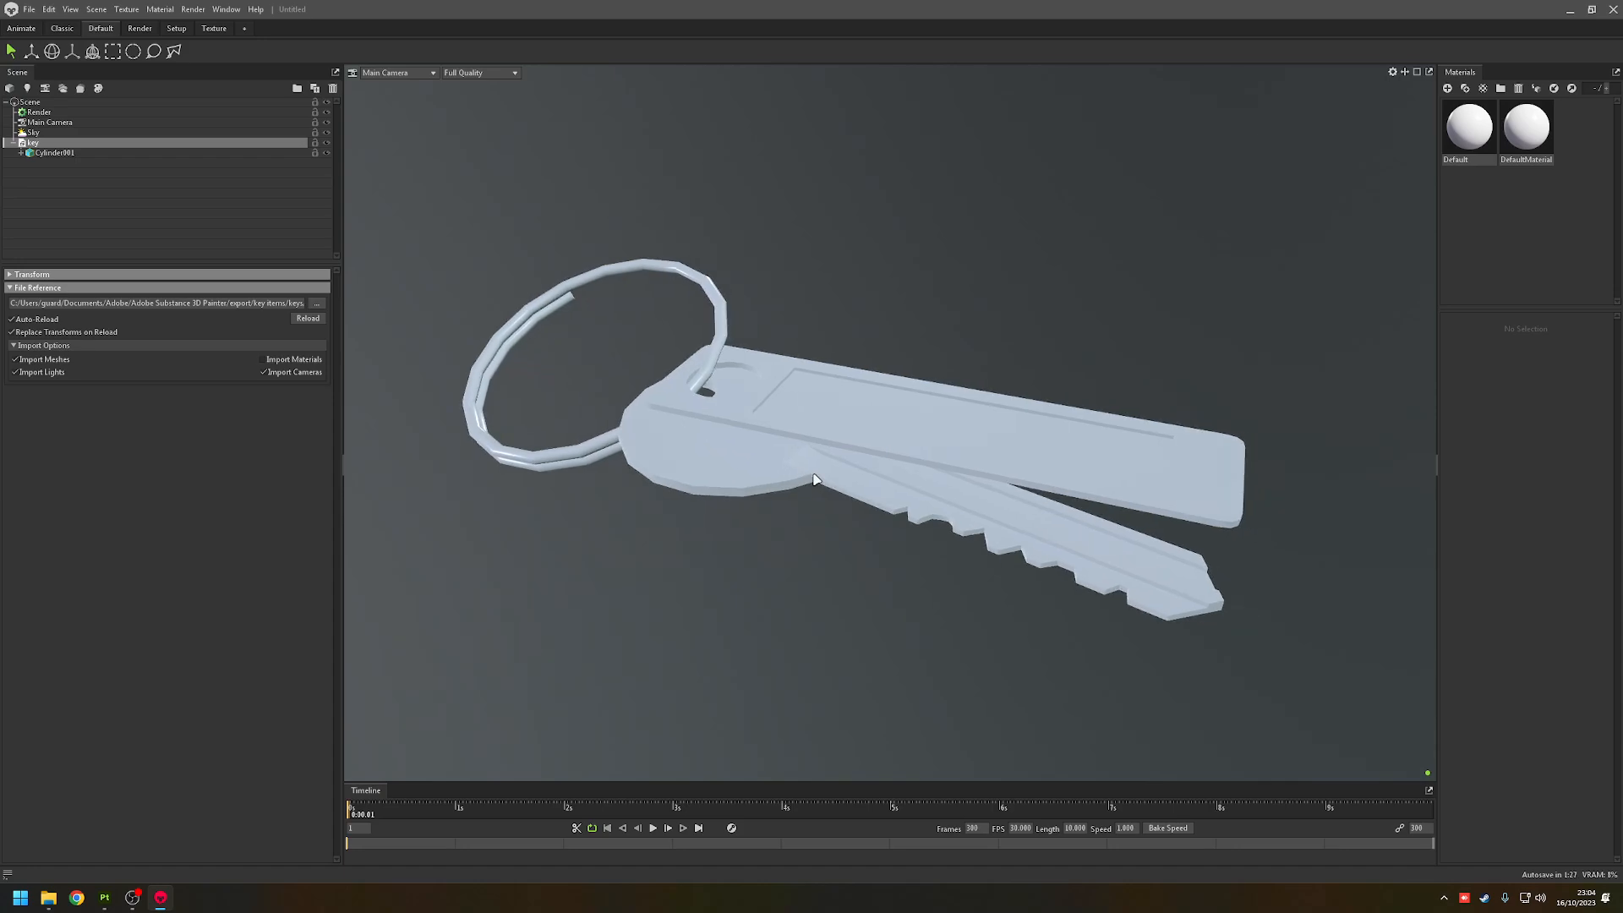
pyautogui.moveTo(798, 491)
pyautogui.mouseDown()
pyautogui.moveTo(750, 493)
pyautogui.moveTo(786, 474)
pyautogui.mouseUp()
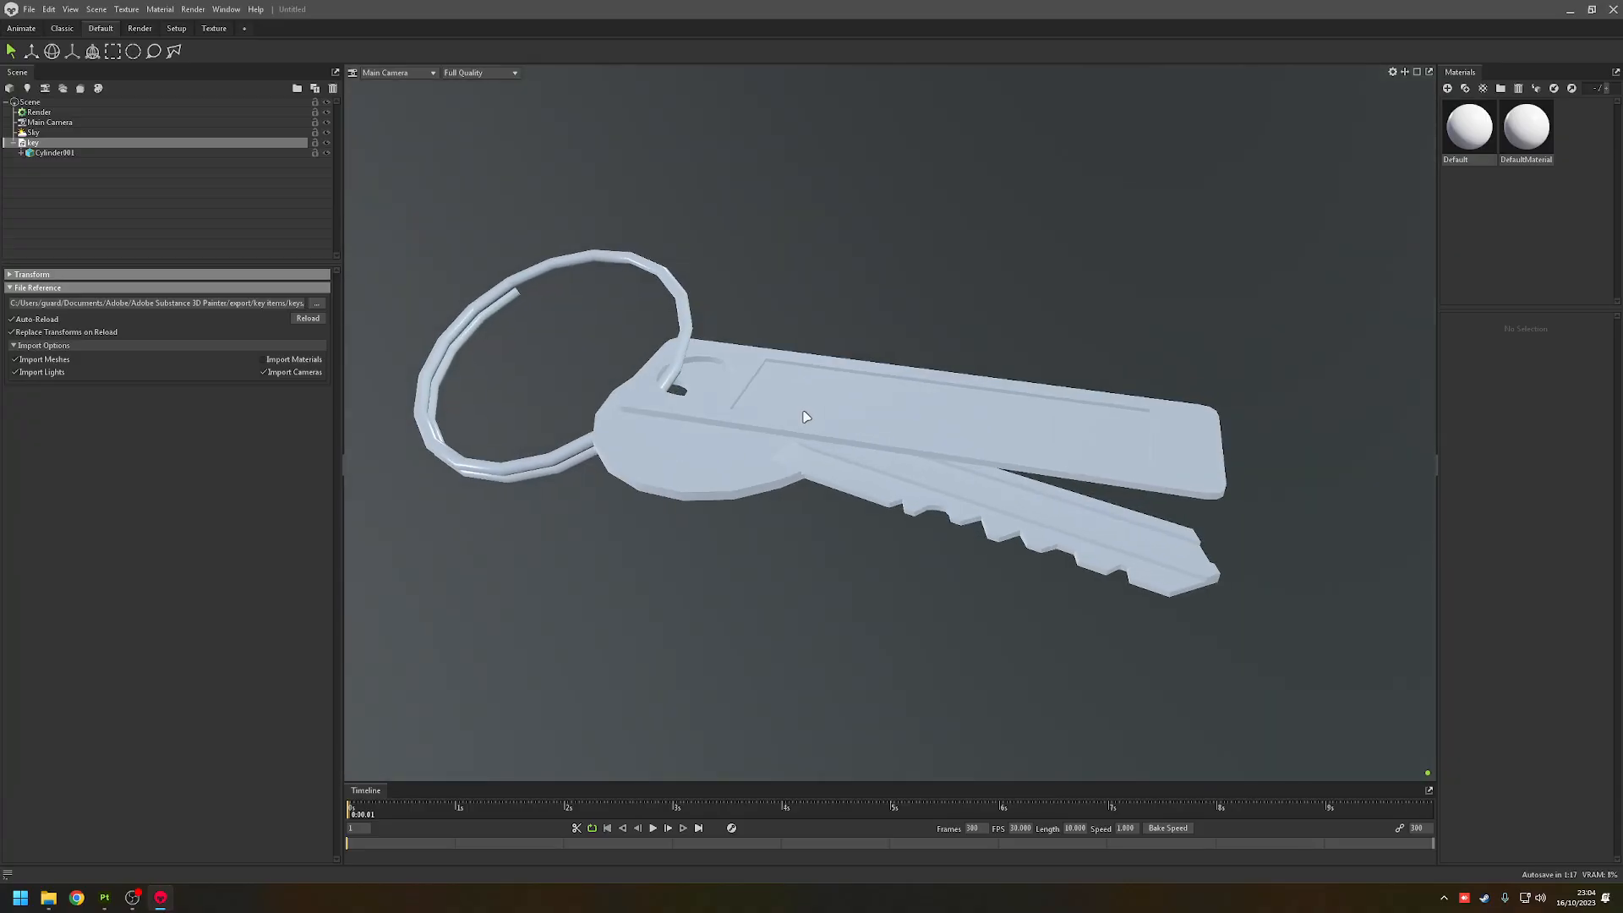
pyautogui.moveTo(804, 427); pyautogui.dragTo(1076, 377)
pyautogui.click(1529, 127)
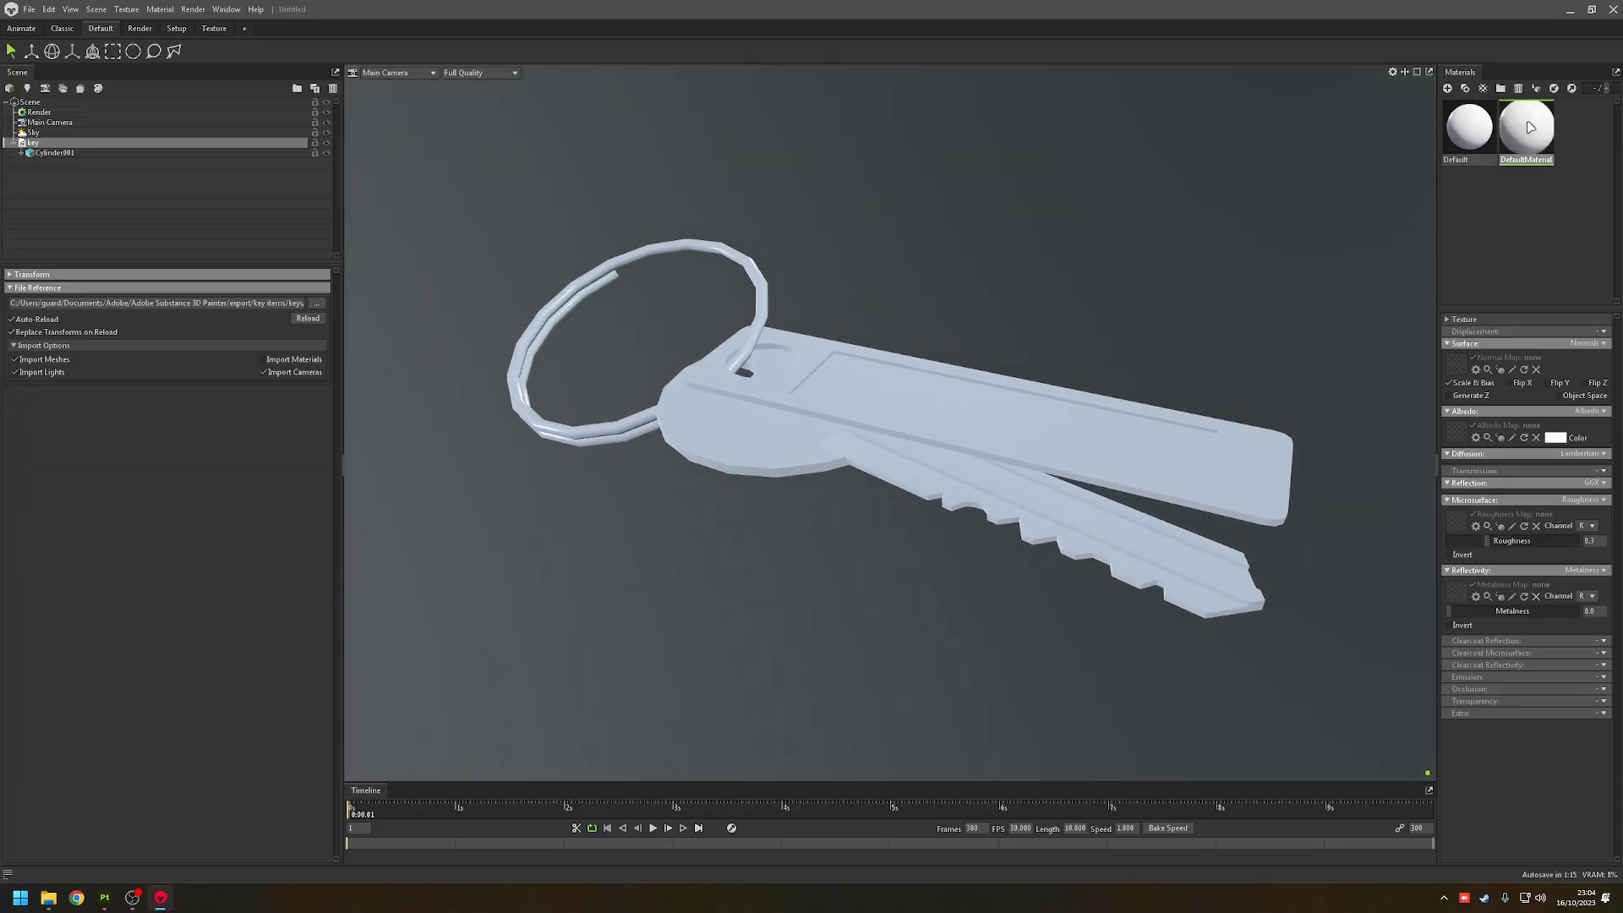
pyautogui.click(1591, 341)
pyautogui.click(1594, 370)
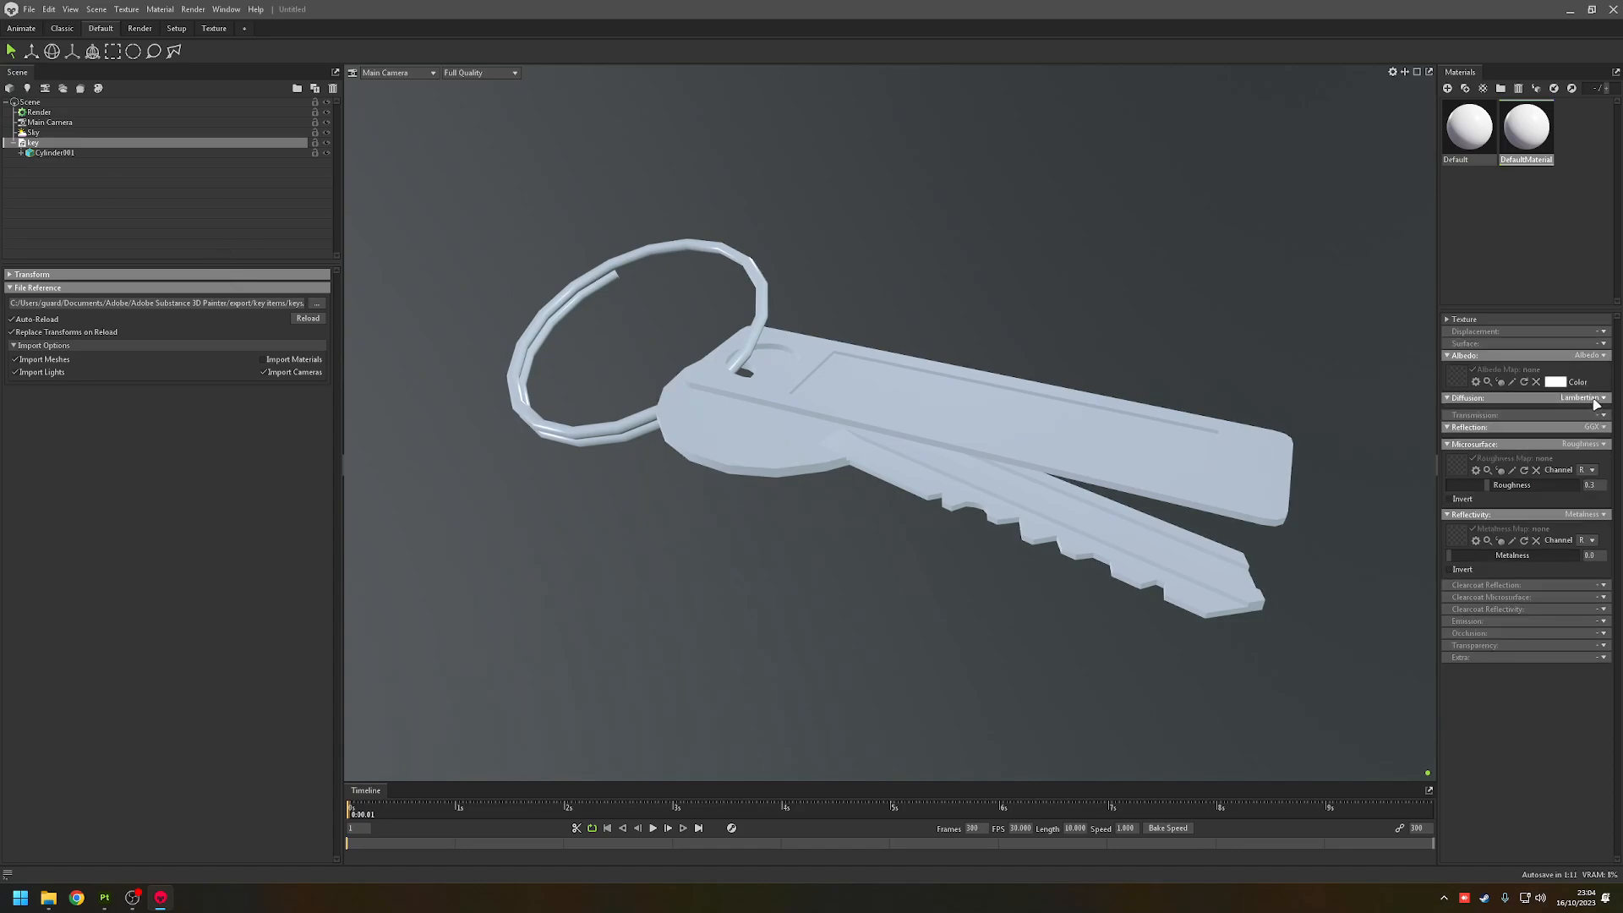
pyautogui.click(1597, 397)
pyautogui.click(1580, 420)
# - Set the DefaultMaterial's Reflection, Microsurface and Reflectivity to None
pyautogui.click(1597, 427)
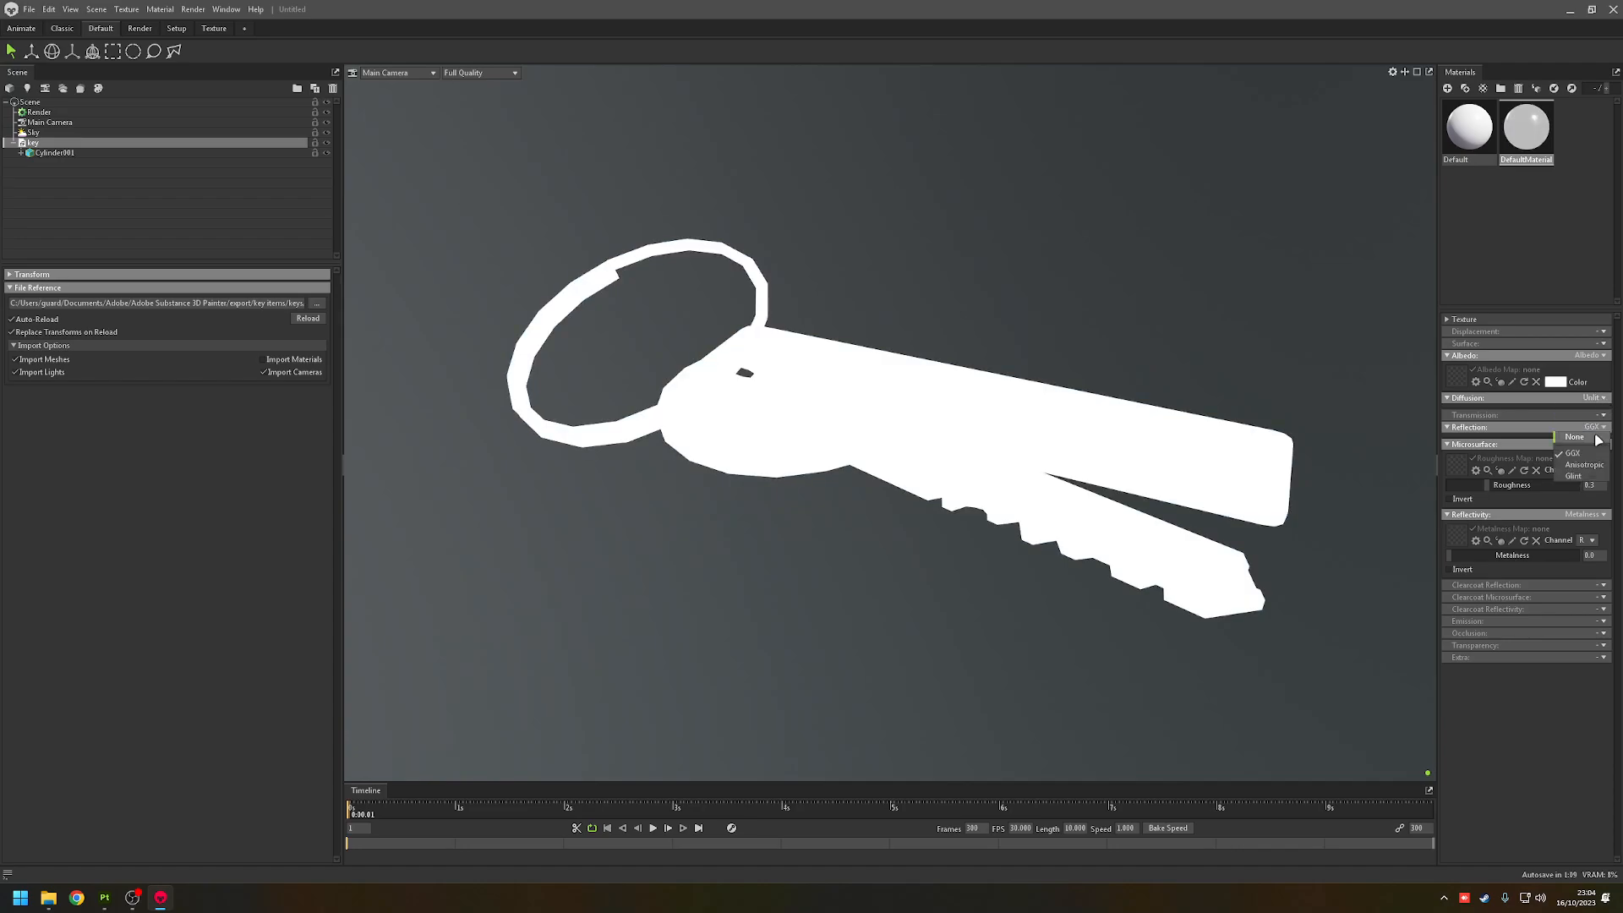
pyautogui.click(1597, 438)
pyautogui.click(1596, 439)
pyautogui.click(1595, 450)
pyautogui.click(1594, 450)
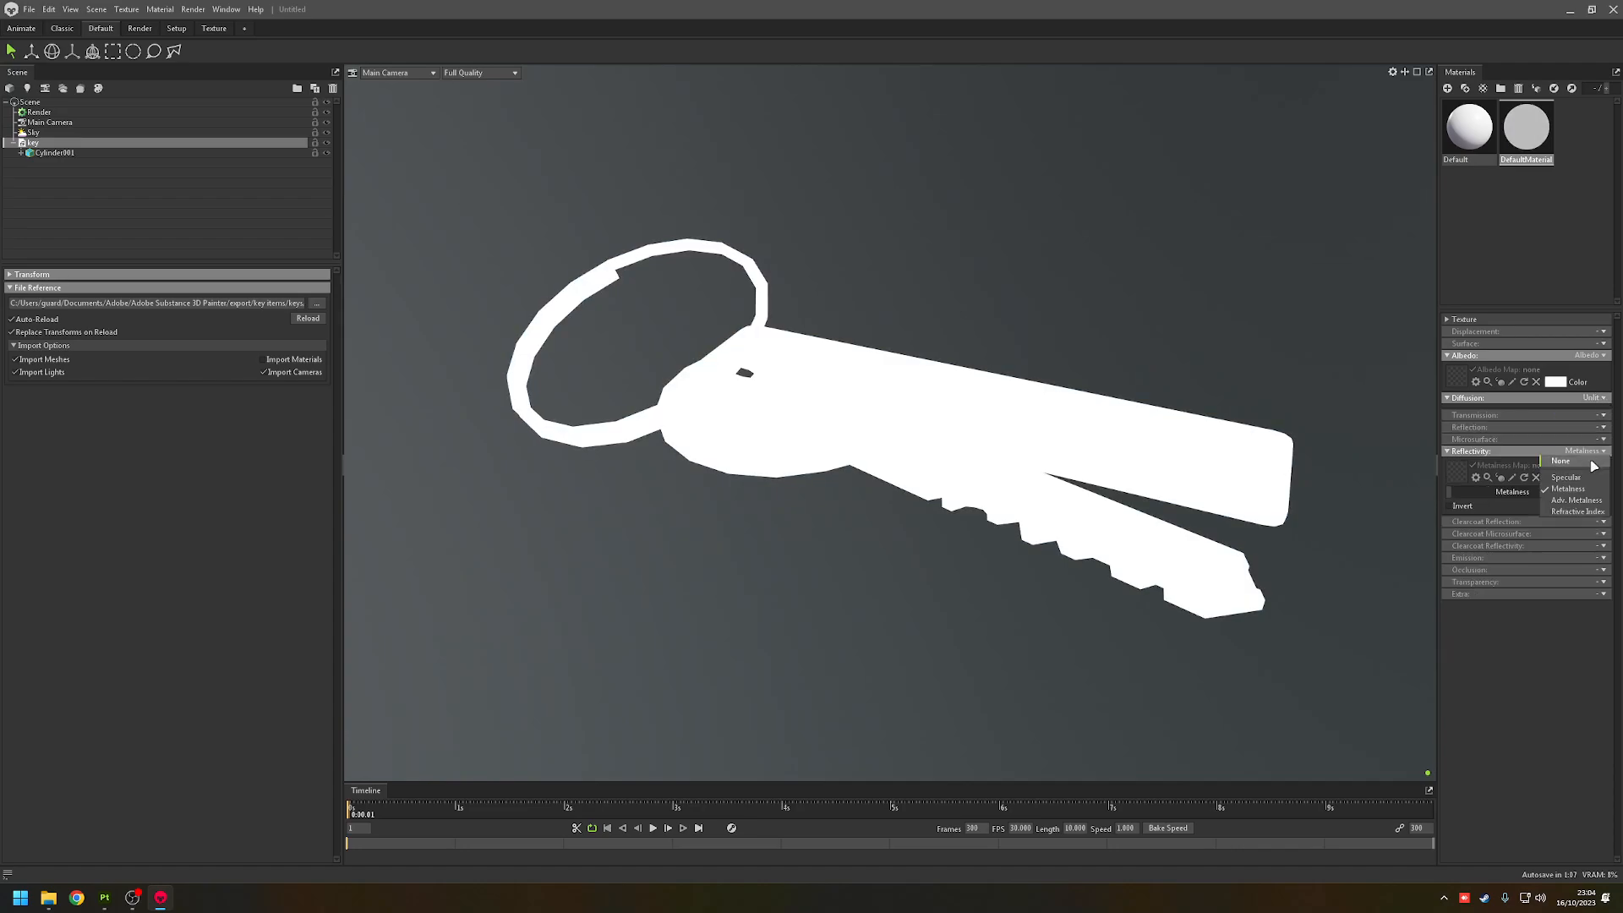
pyautogui.click(1594, 462)
# - Load DefaultMaterial_2D_View.png as the DefaultMaterial's albedo map and inspect the textured key
pyautogui.click(1461, 374)
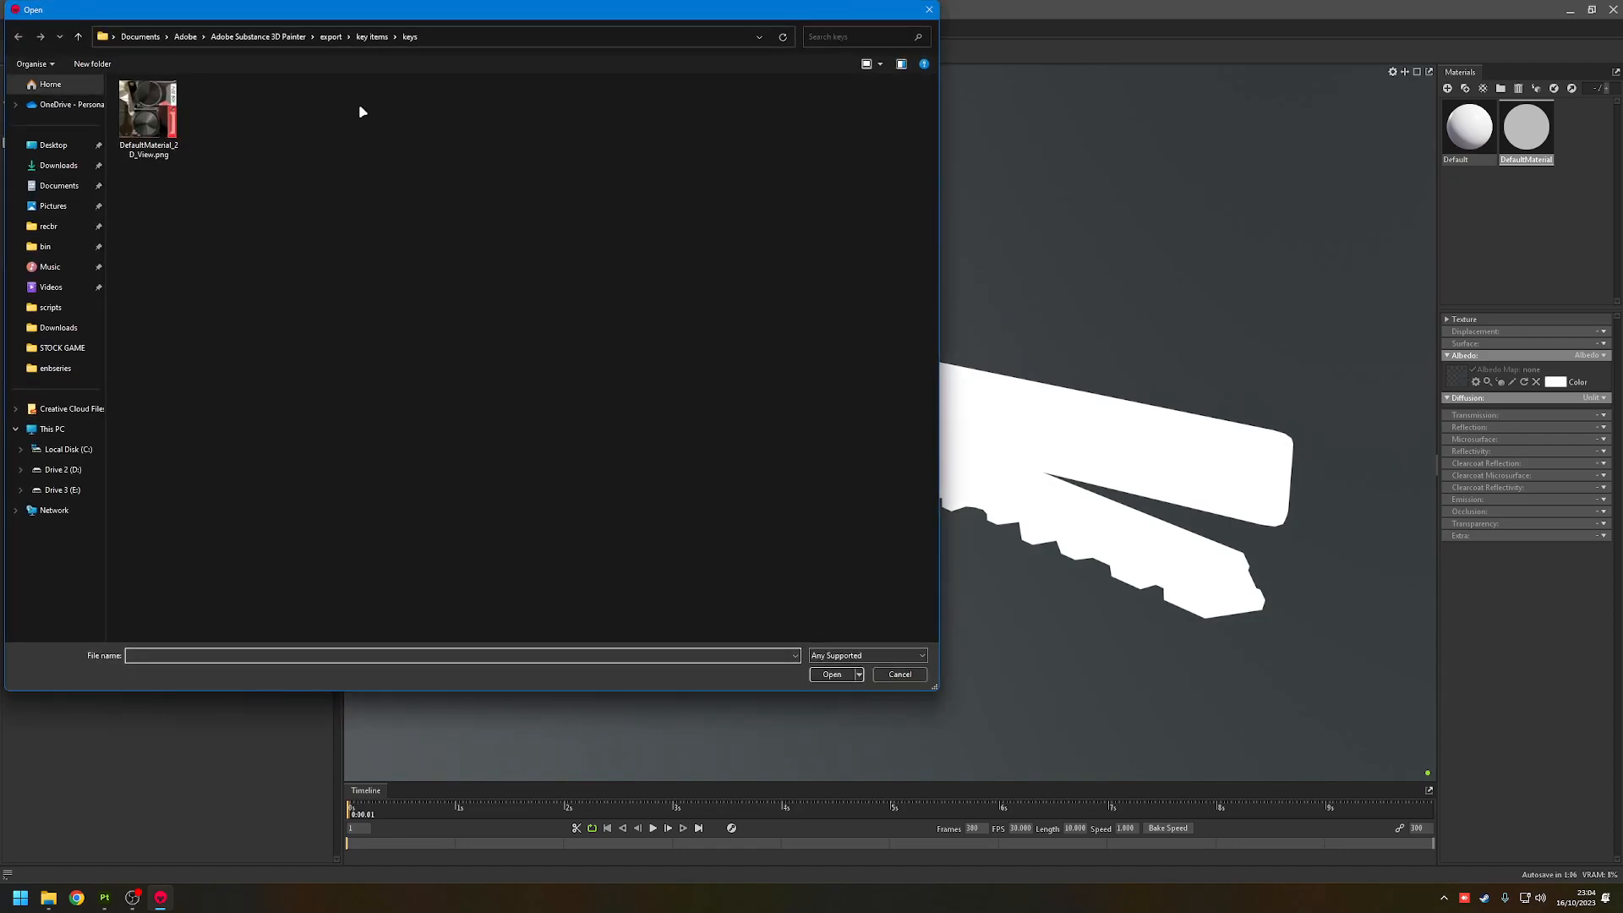
pyautogui.doubleClick(147, 110)
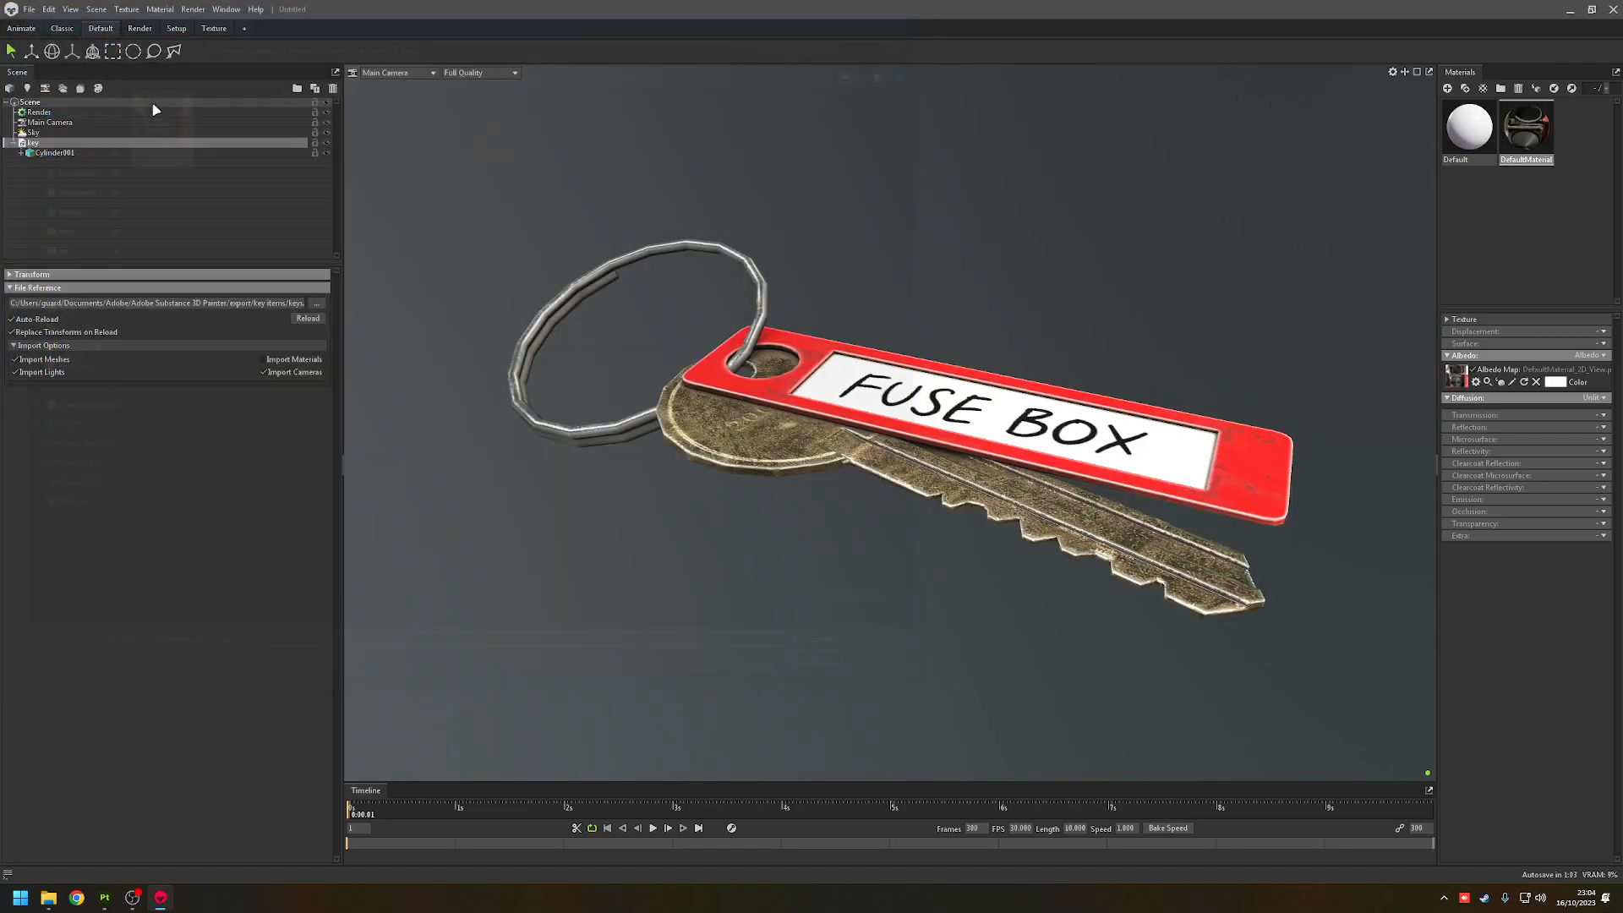
pyautogui.moveTo(873, 504); pyautogui.dragTo(850, 453)
pyautogui.scroll(-5, 813, 488)
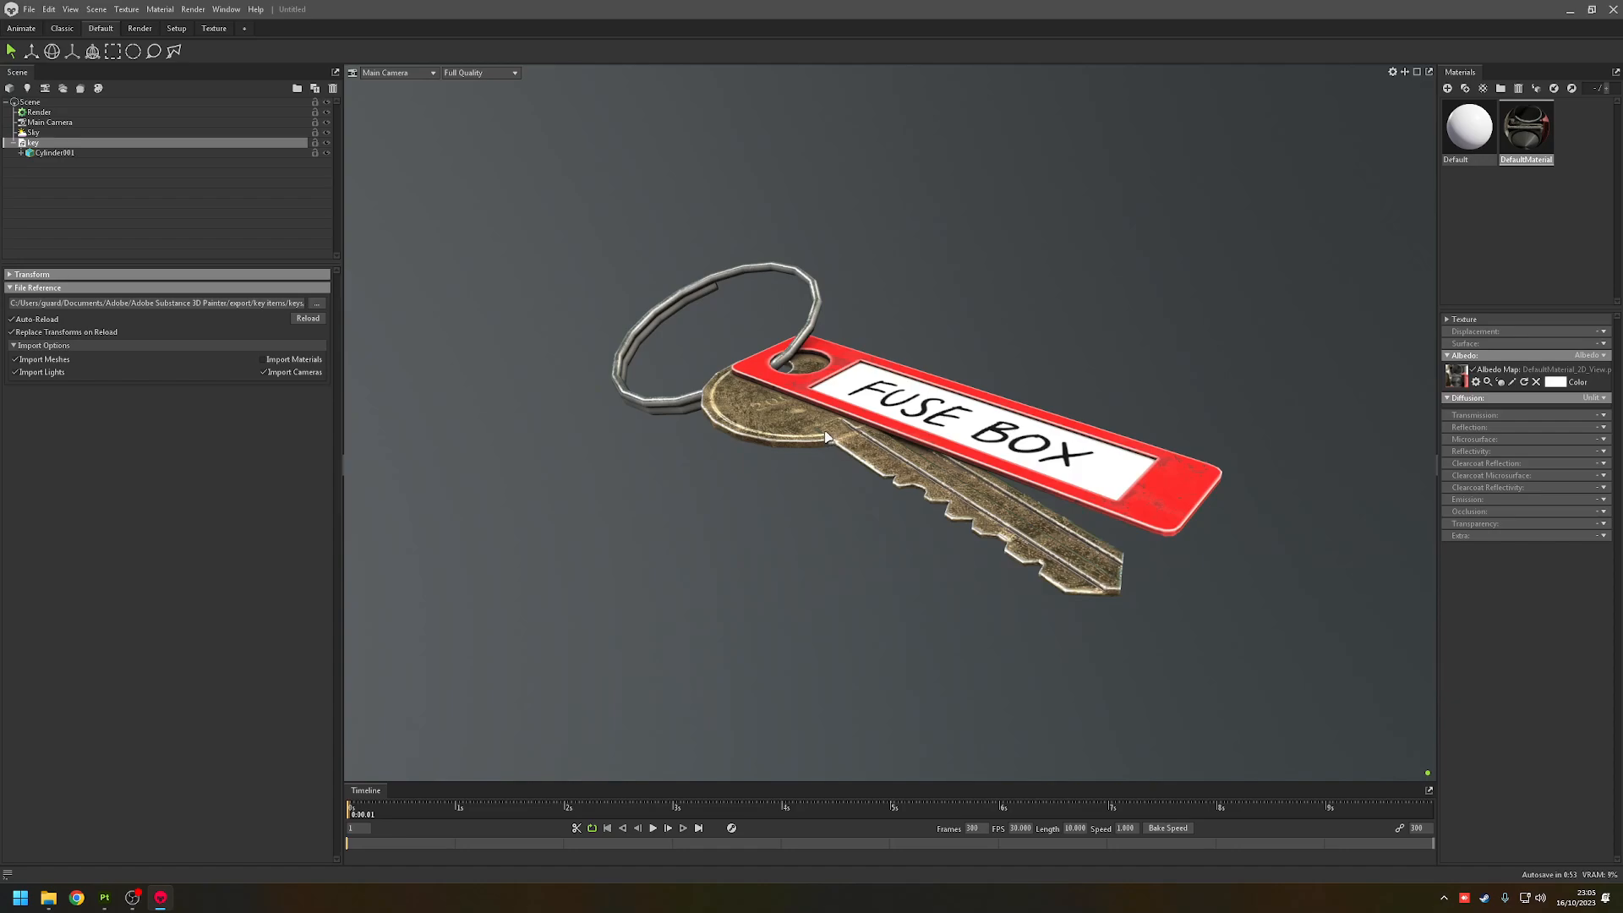
pyautogui.moveTo(694, 394); pyautogui.dragTo(846, 546)
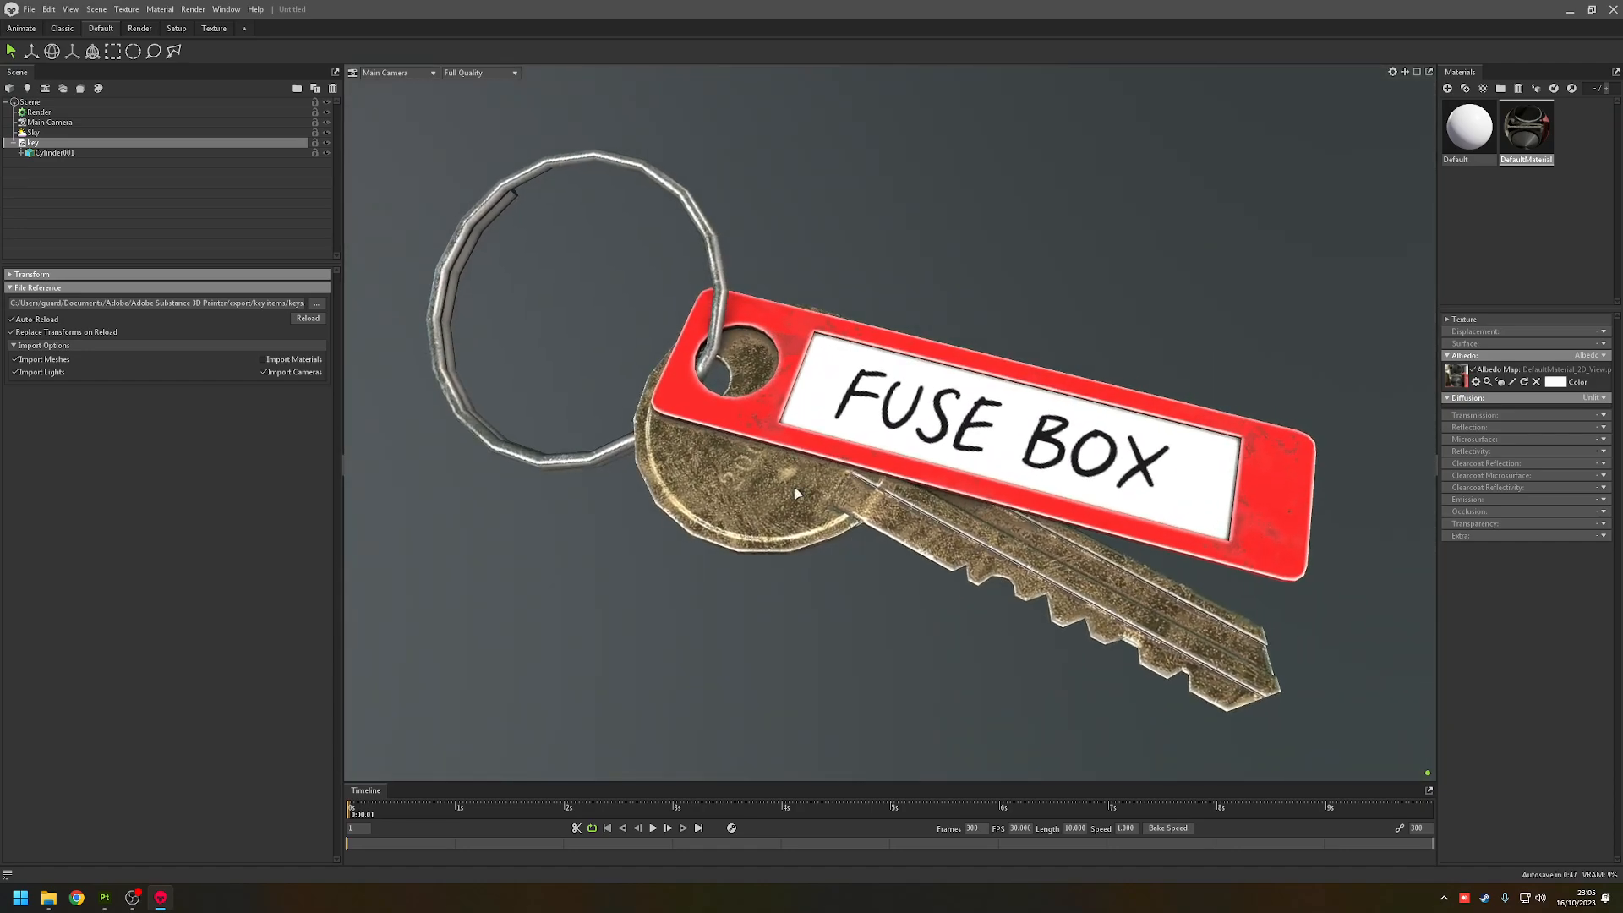
pyautogui.scroll(-2, 796, 493)
pyautogui.moveTo(780, 488); pyautogui.dragTo(848, 494)
# - Switch to Substance 3D Painter and re-export the 2D View texture as an 8-bit png at the texture set's size
pyautogui.click(107, 901)
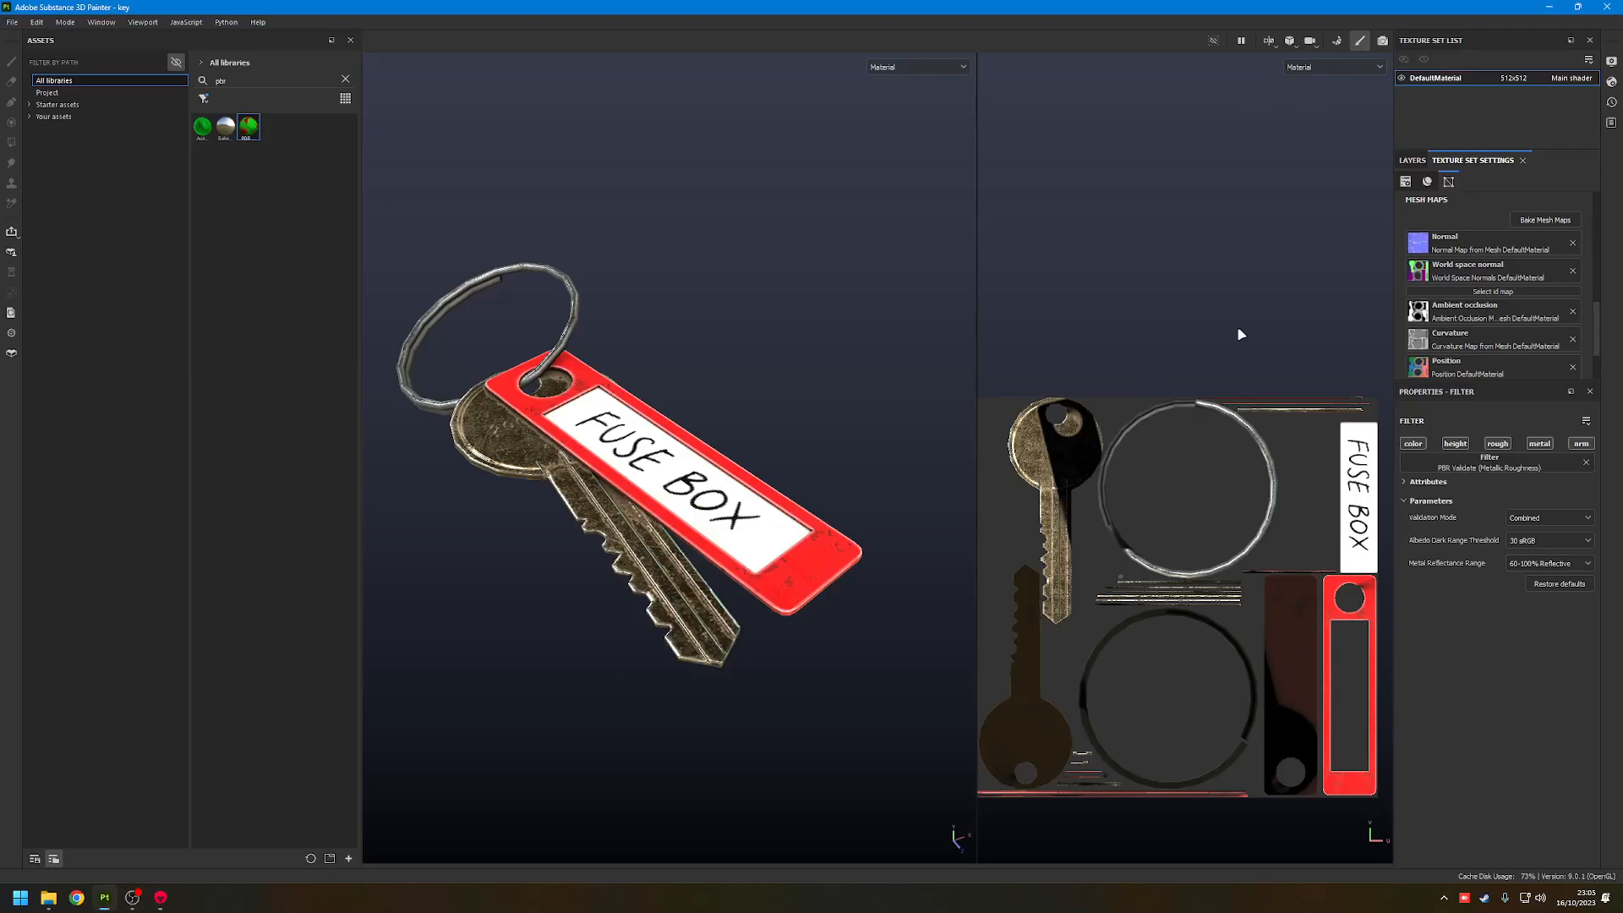
pyautogui.click(1611, 62)
pyautogui.click(1612, 61)
pyautogui.click(12, 22)
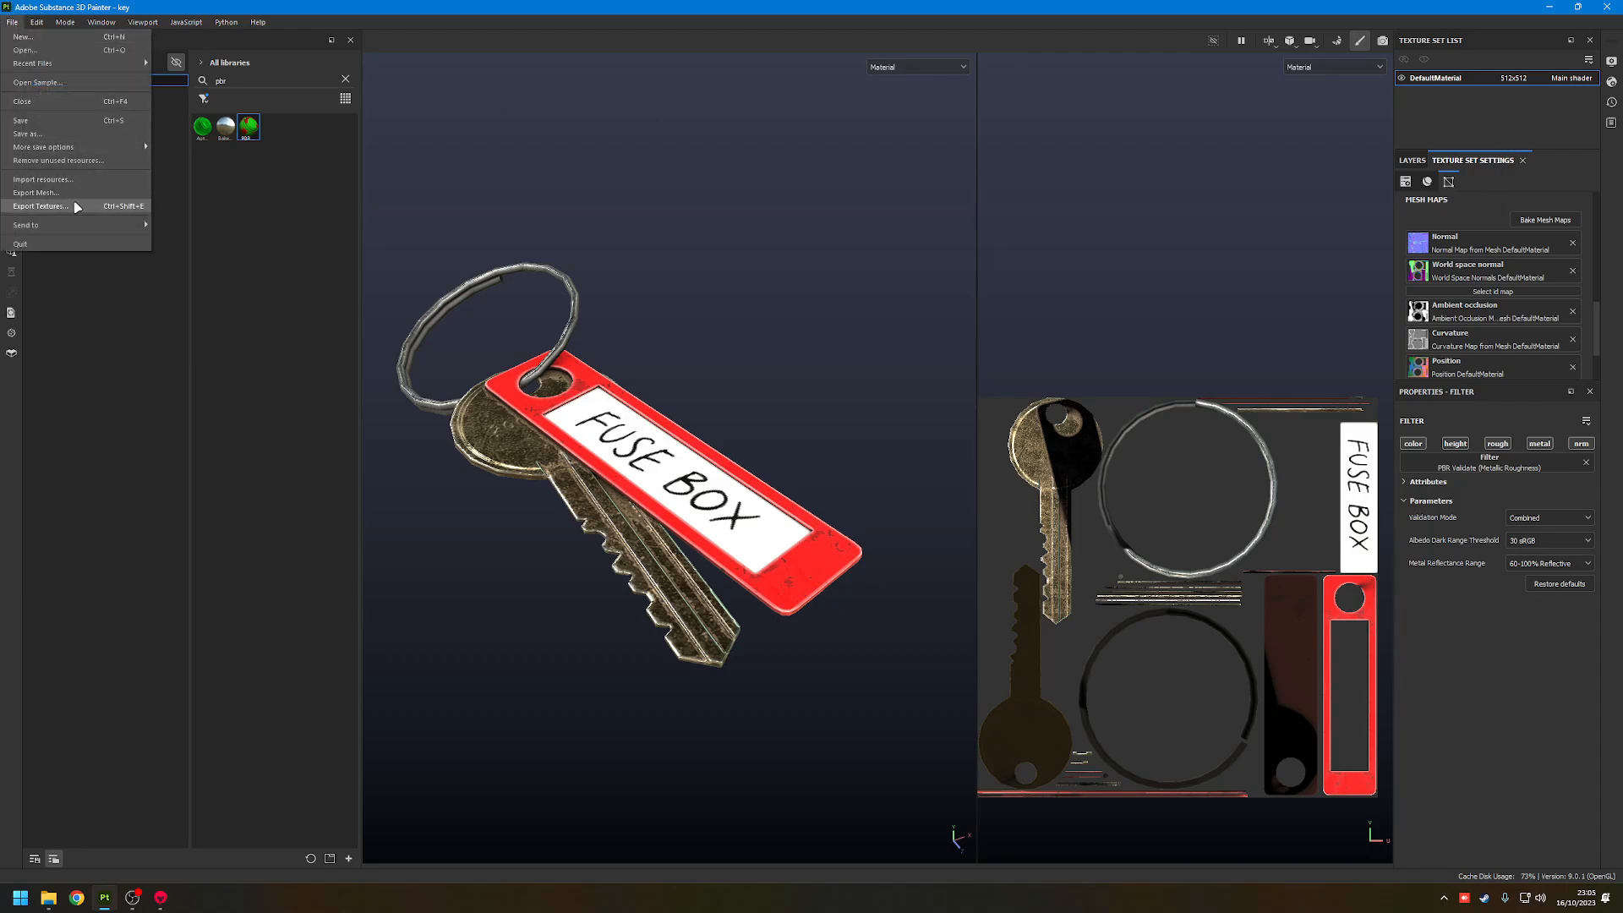
pyautogui.click(89, 206)
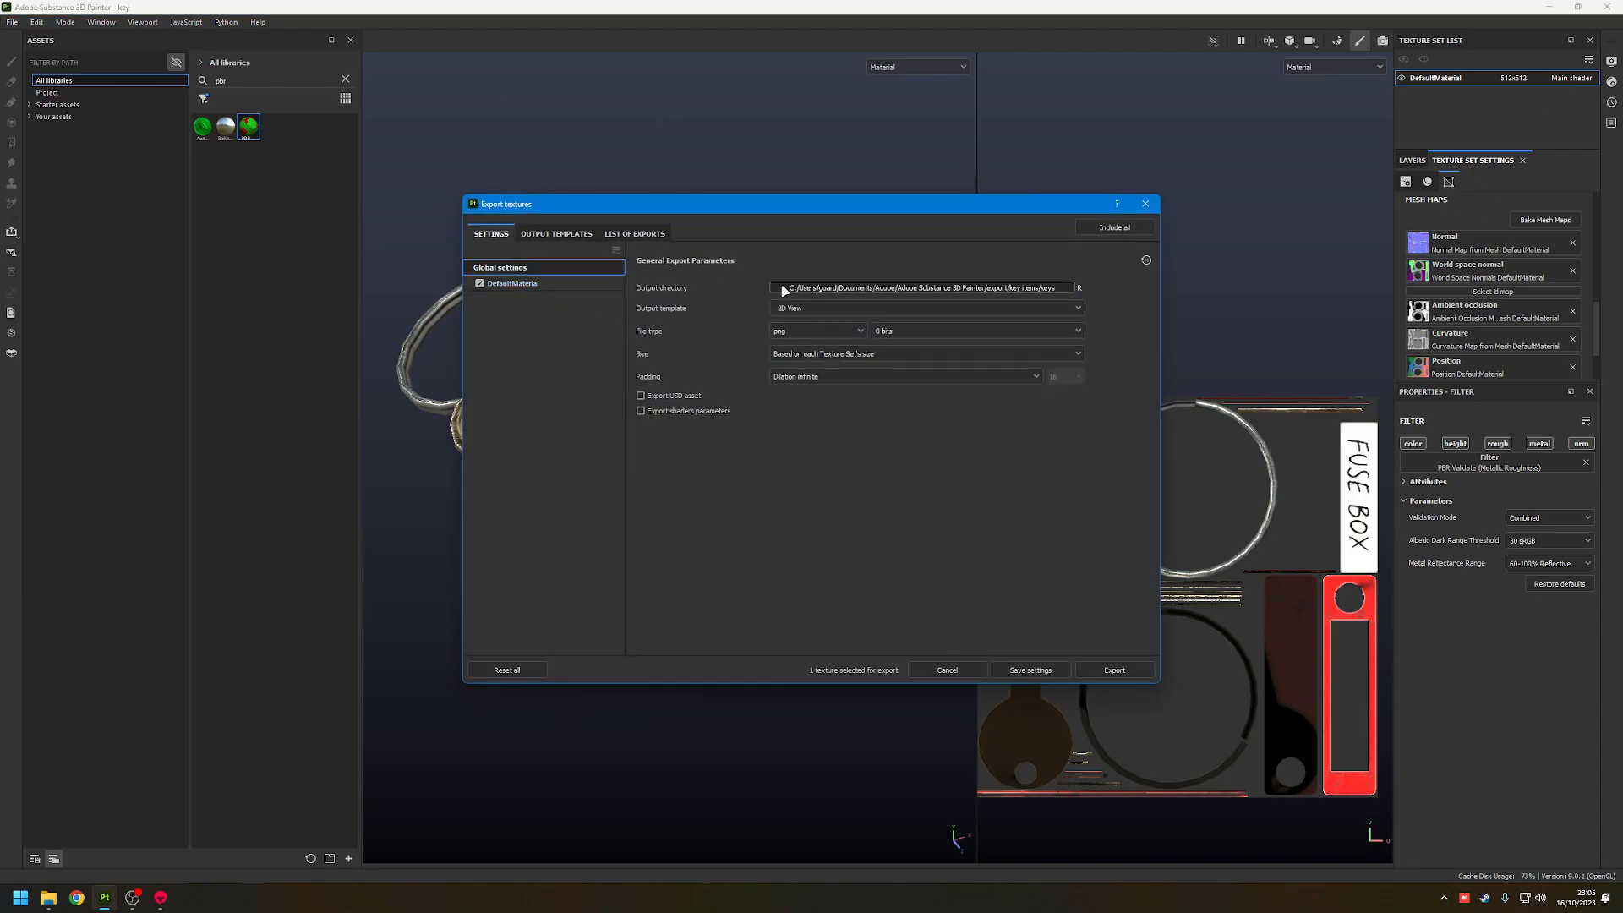
pyautogui.click(1114, 670)
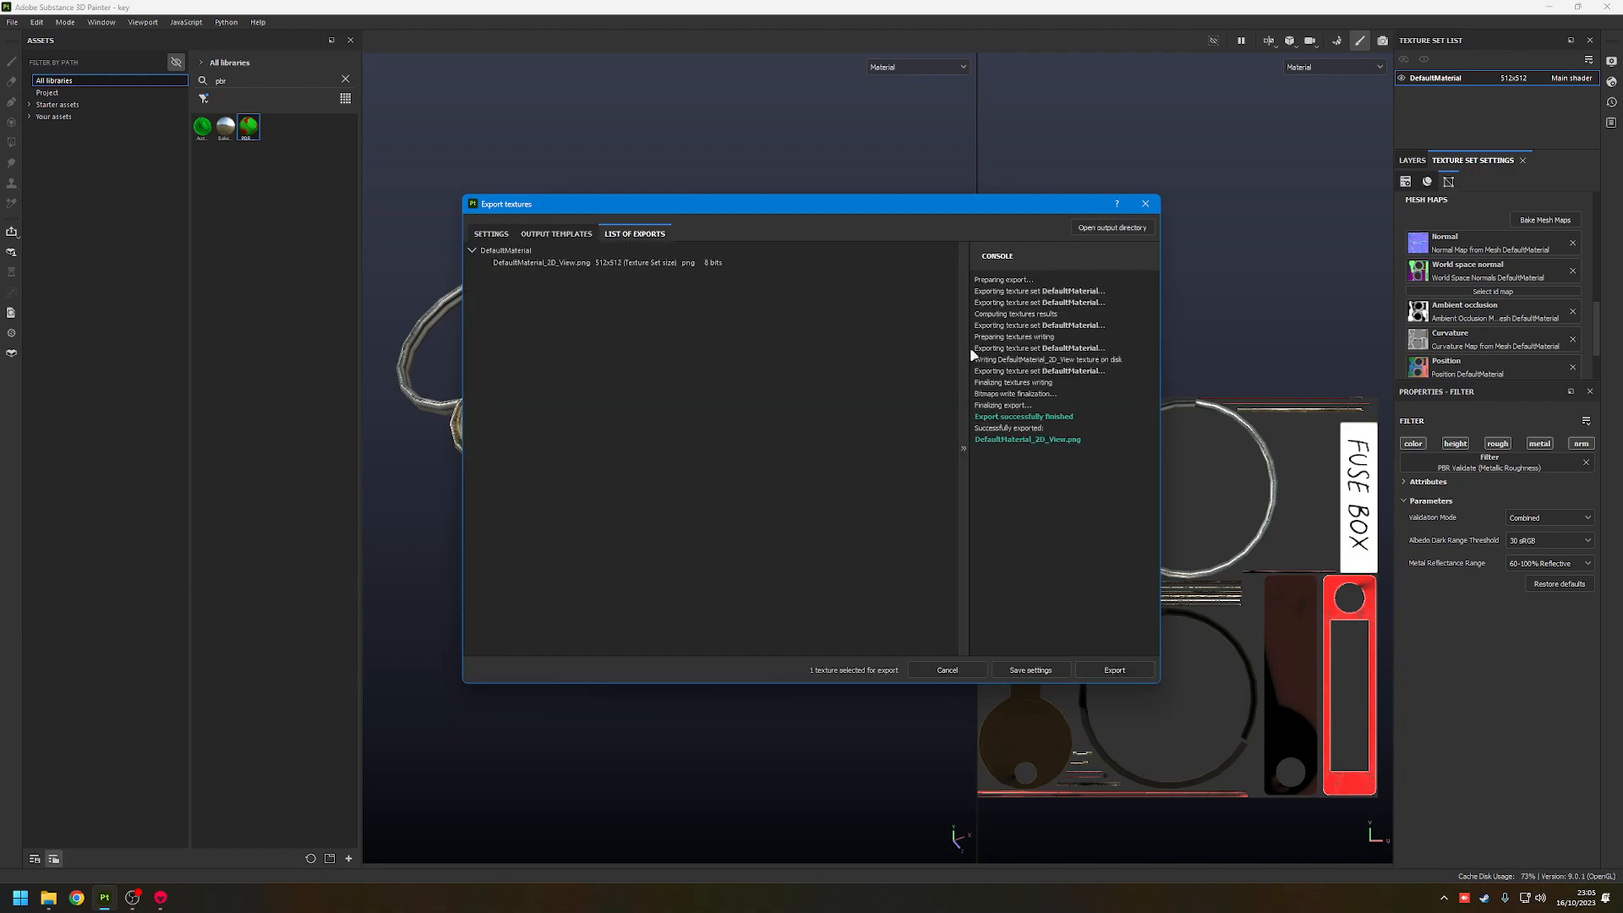
# - Switch to Marmoset Toolbag and inspect the key with the re-exported texture from several angles
pyautogui.click(161, 898)
pyautogui.moveTo(786, 423)
pyautogui.mouseDown()
pyautogui.moveTo(832, 562)
pyautogui.moveTo(800, 550)
pyautogui.moveTo(893, 596)
pyautogui.mouseUp()
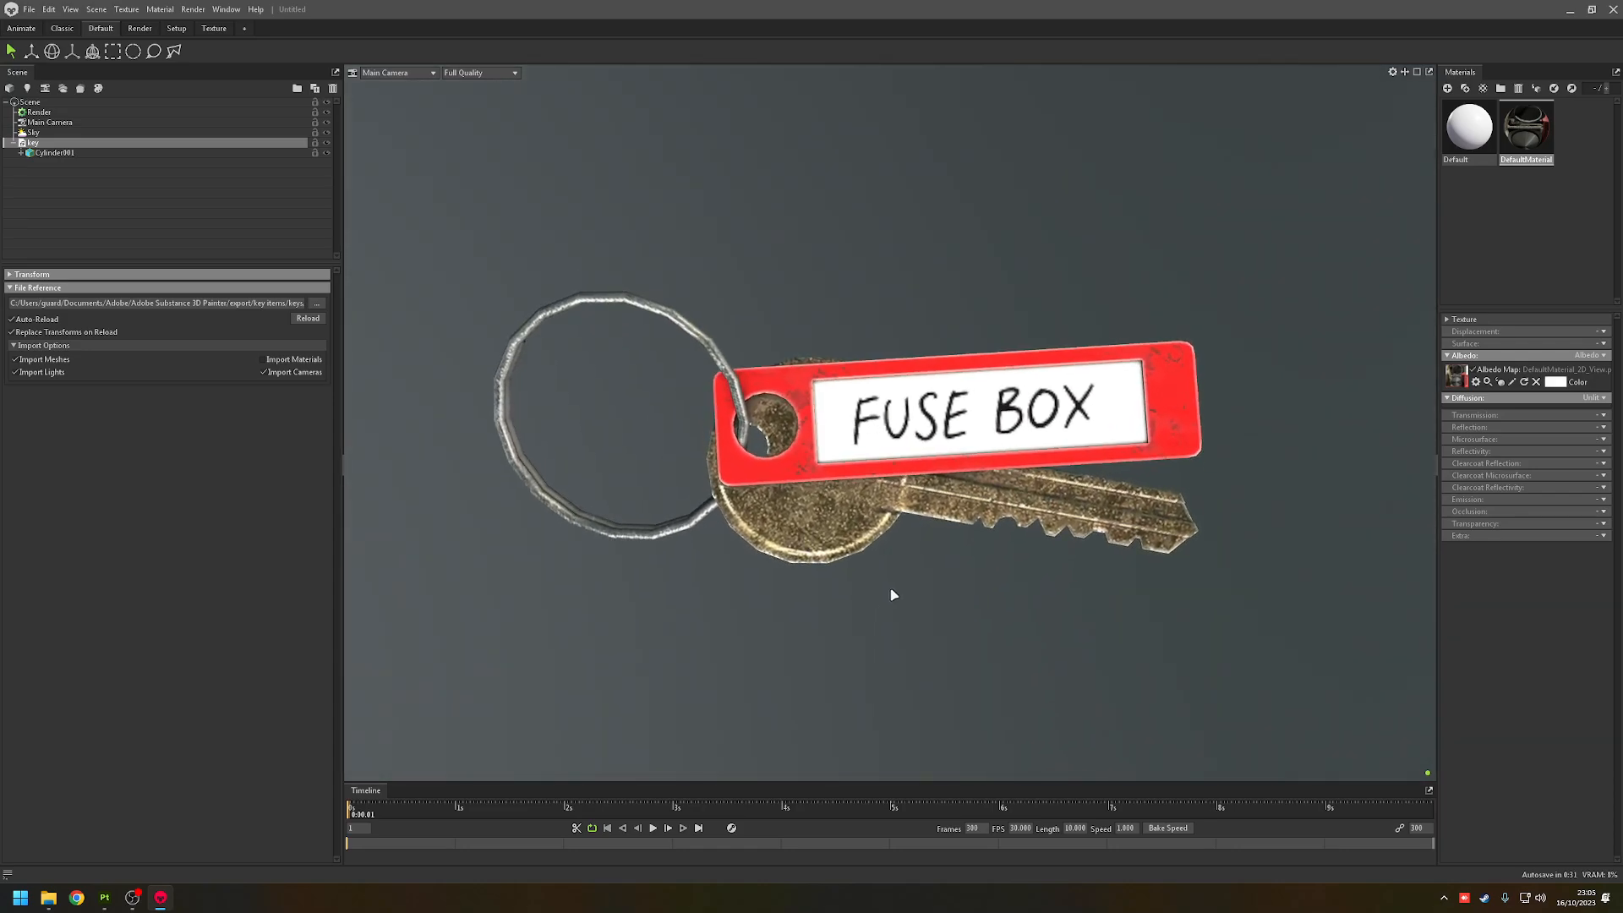
pyautogui.moveTo(953, 522); pyautogui.dragTo(877, 422)
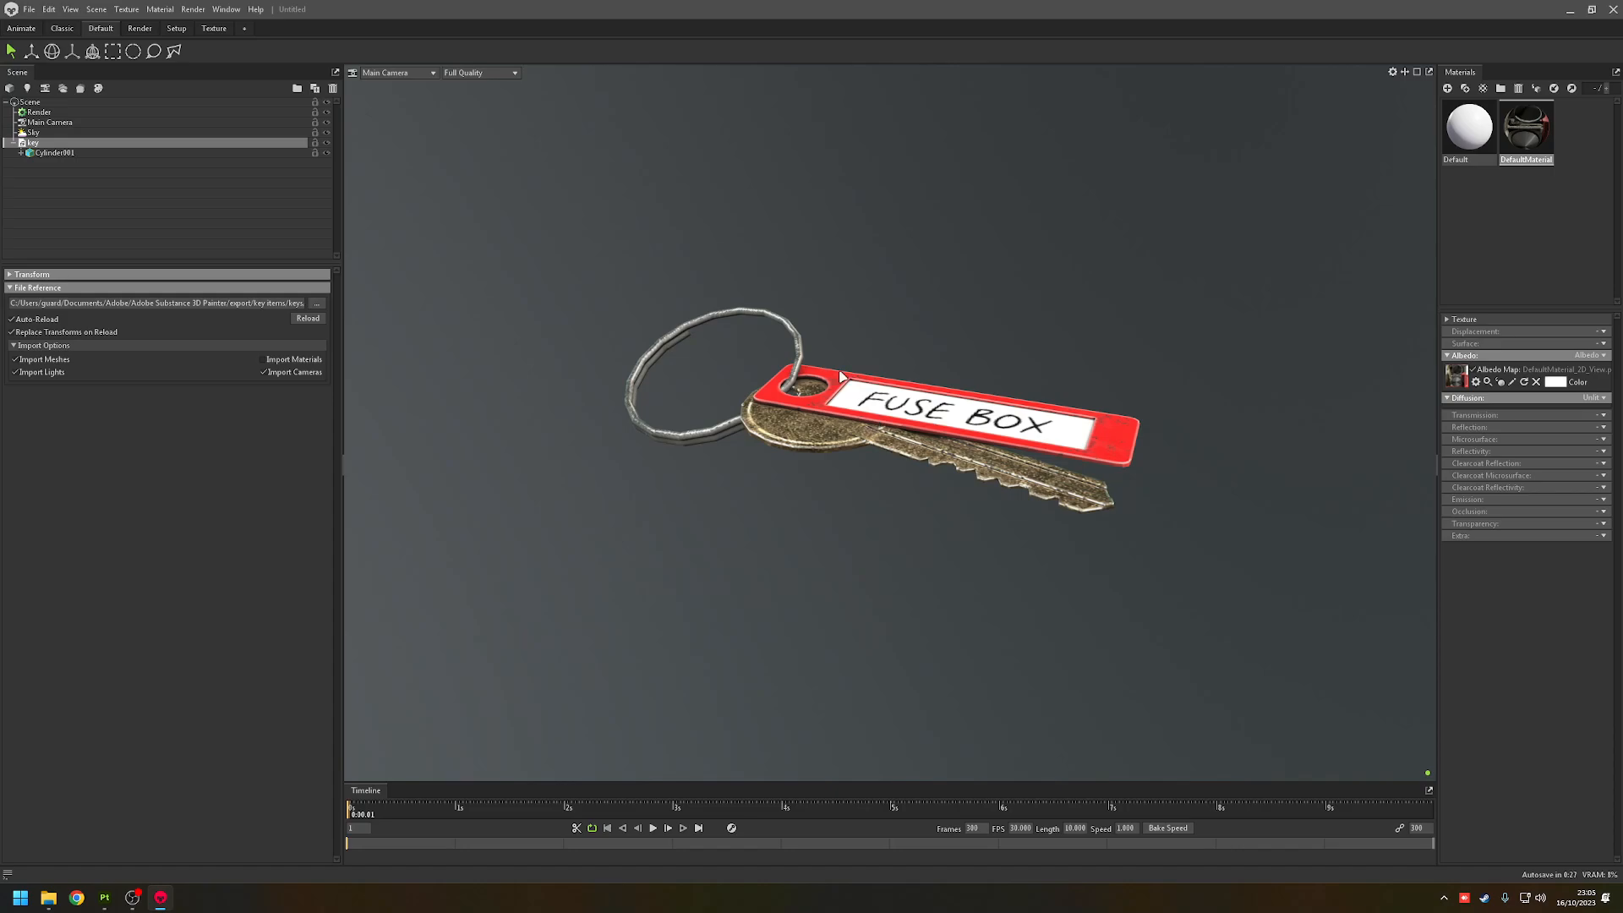
# - Switch to Substance 3D Painter, close the texture export window and select Fill layer 2 in the layer stack
pyautogui.hotkey('alt', 'Tab')
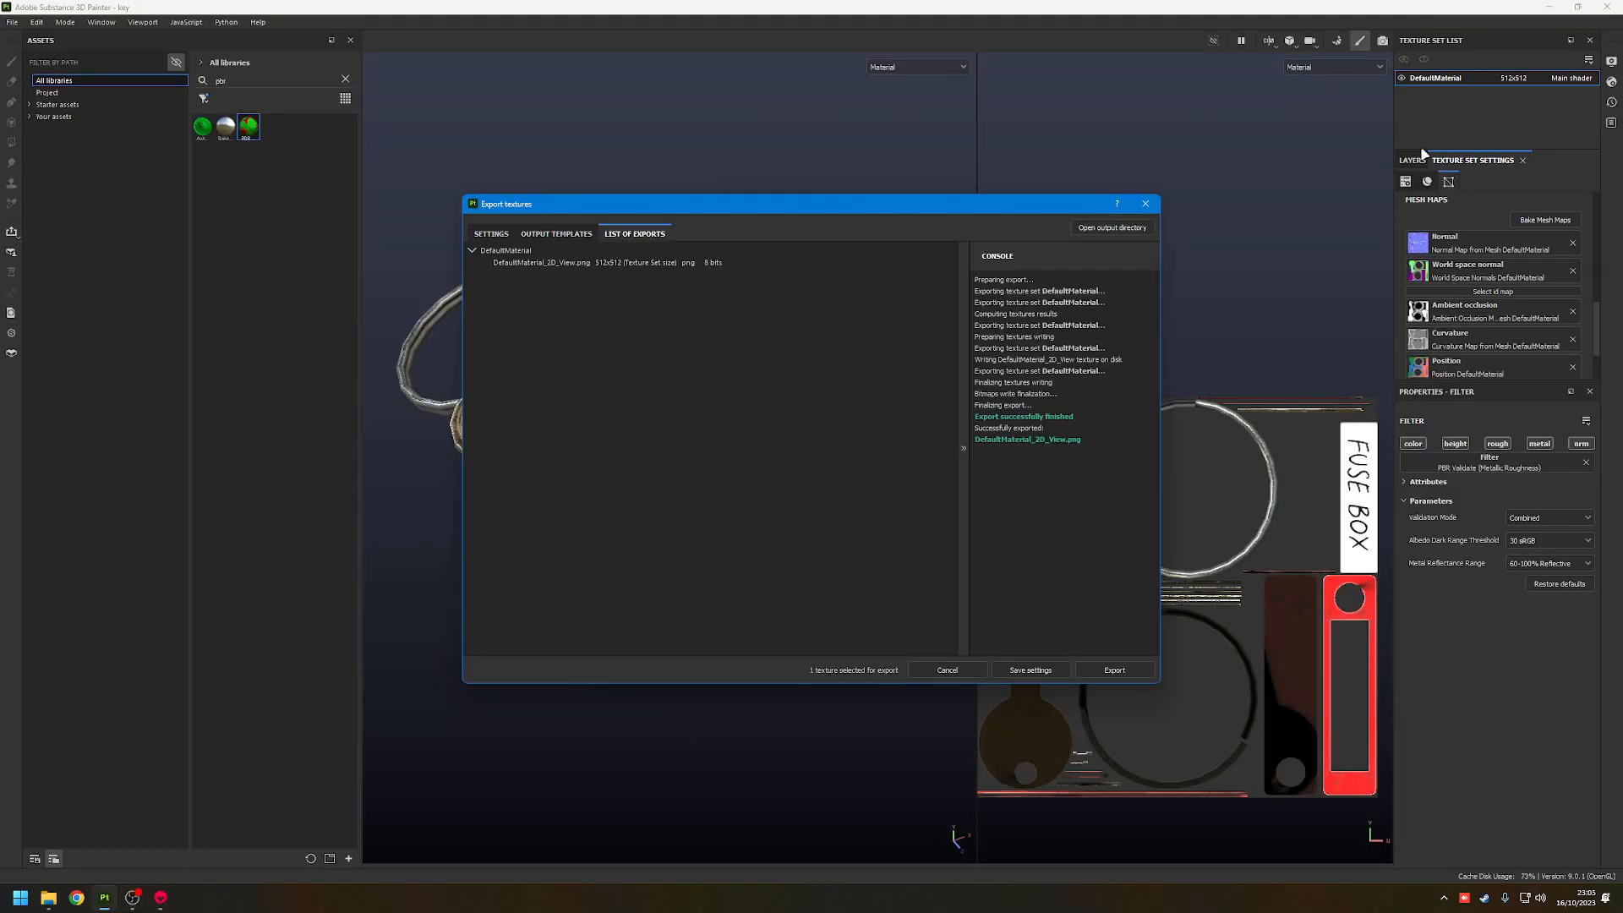
pyautogui.click(1145, 204)
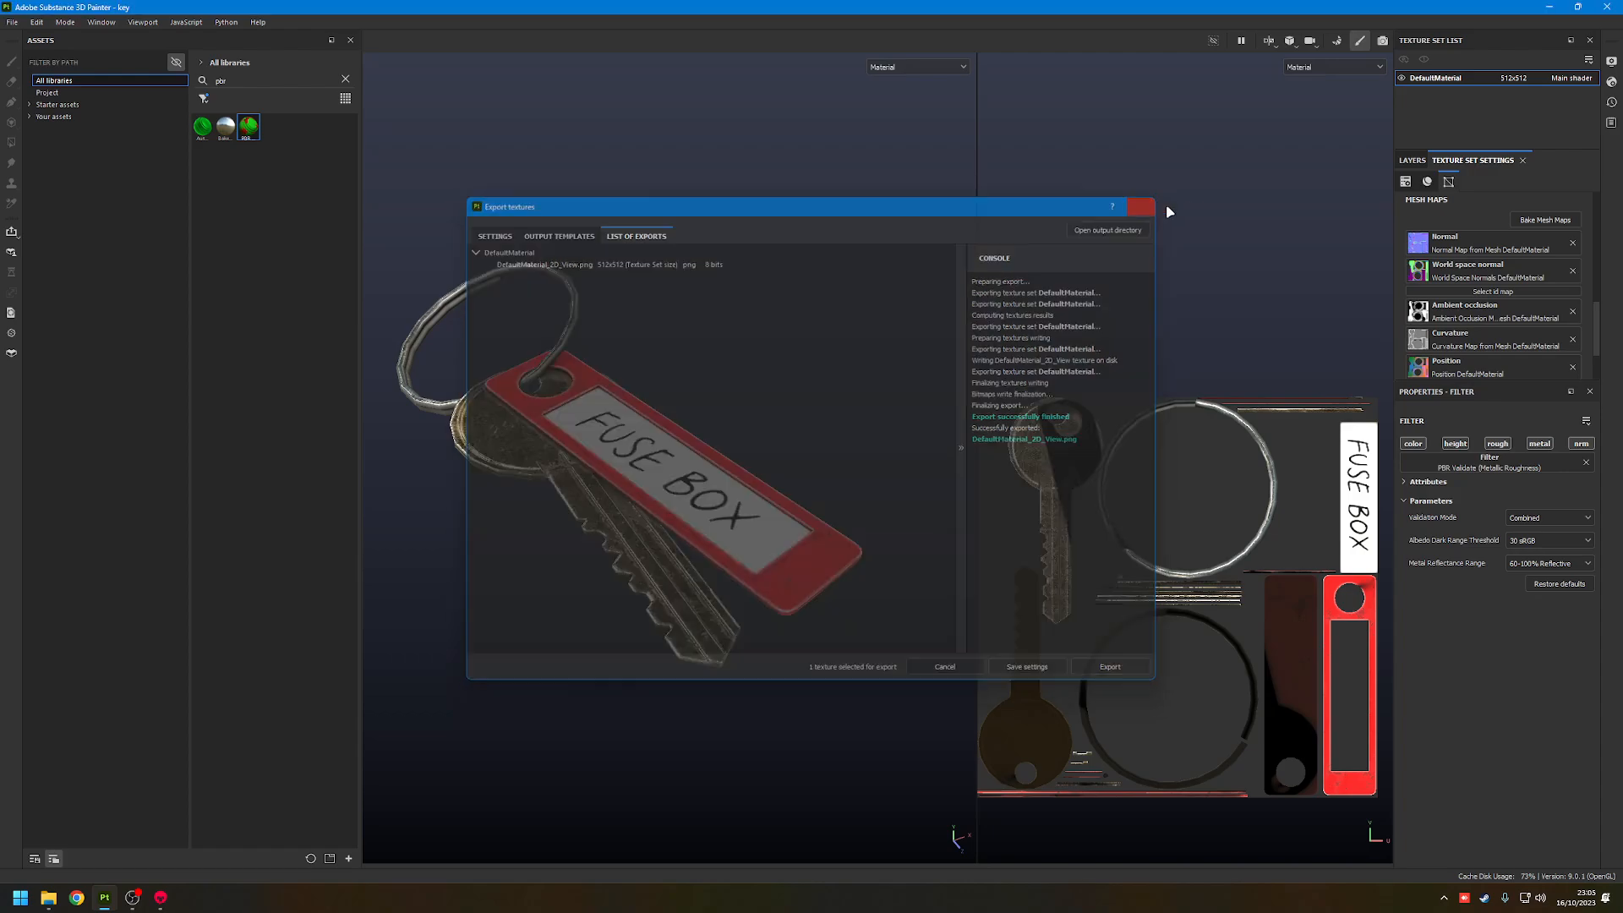
pyautogui.click(1412, 160)
pyautogui.click(1463, 161)
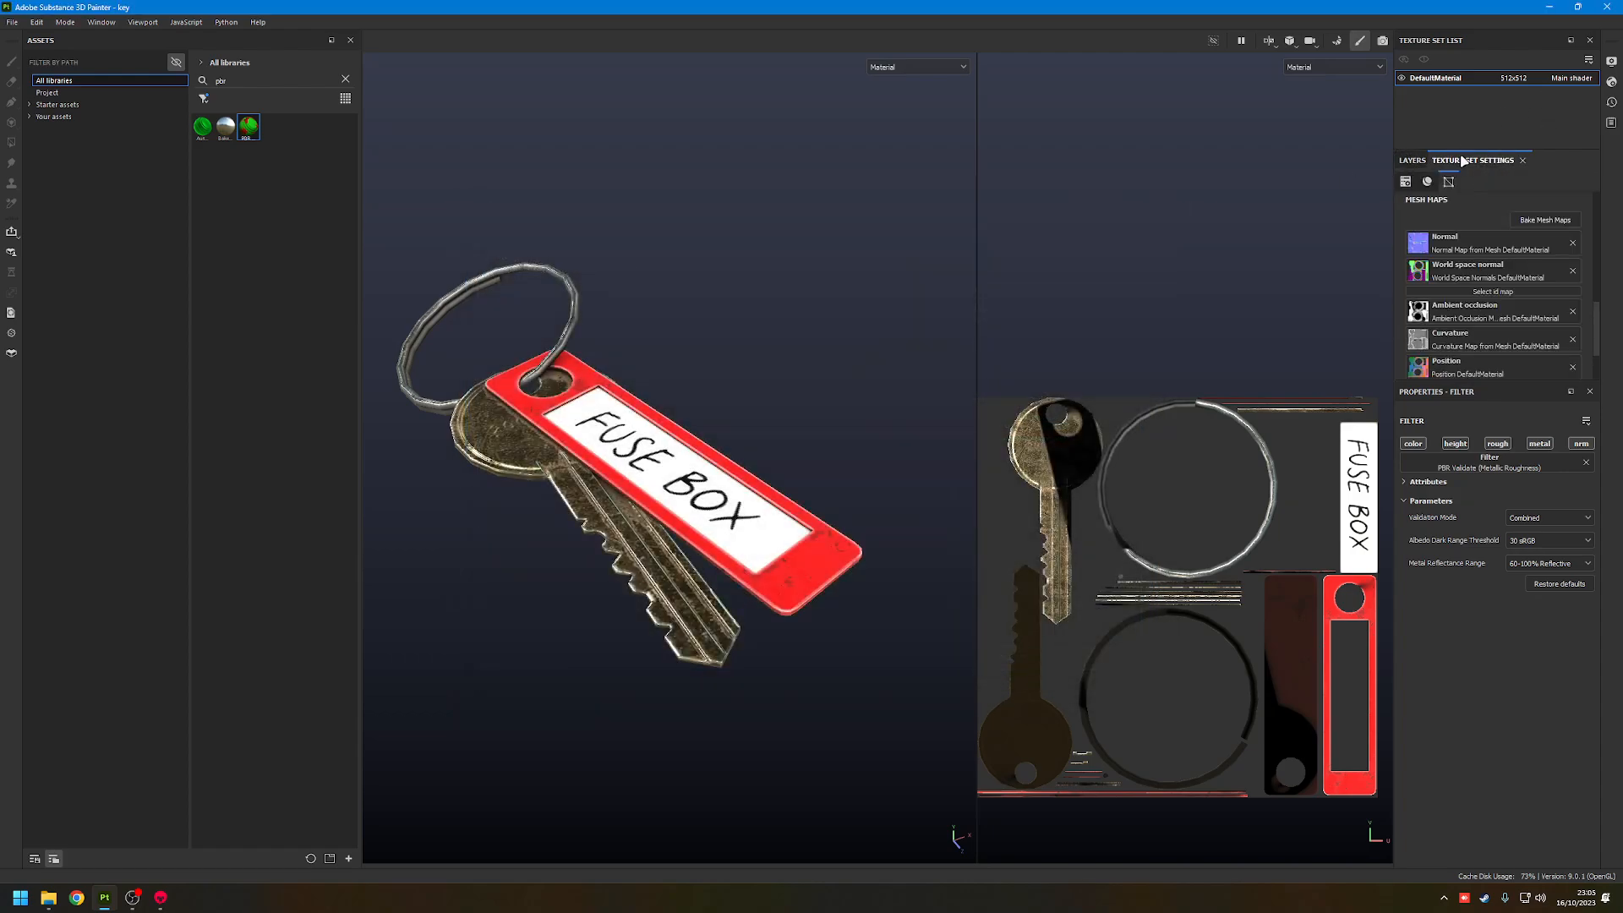
pyautogui.click(1417, 161)
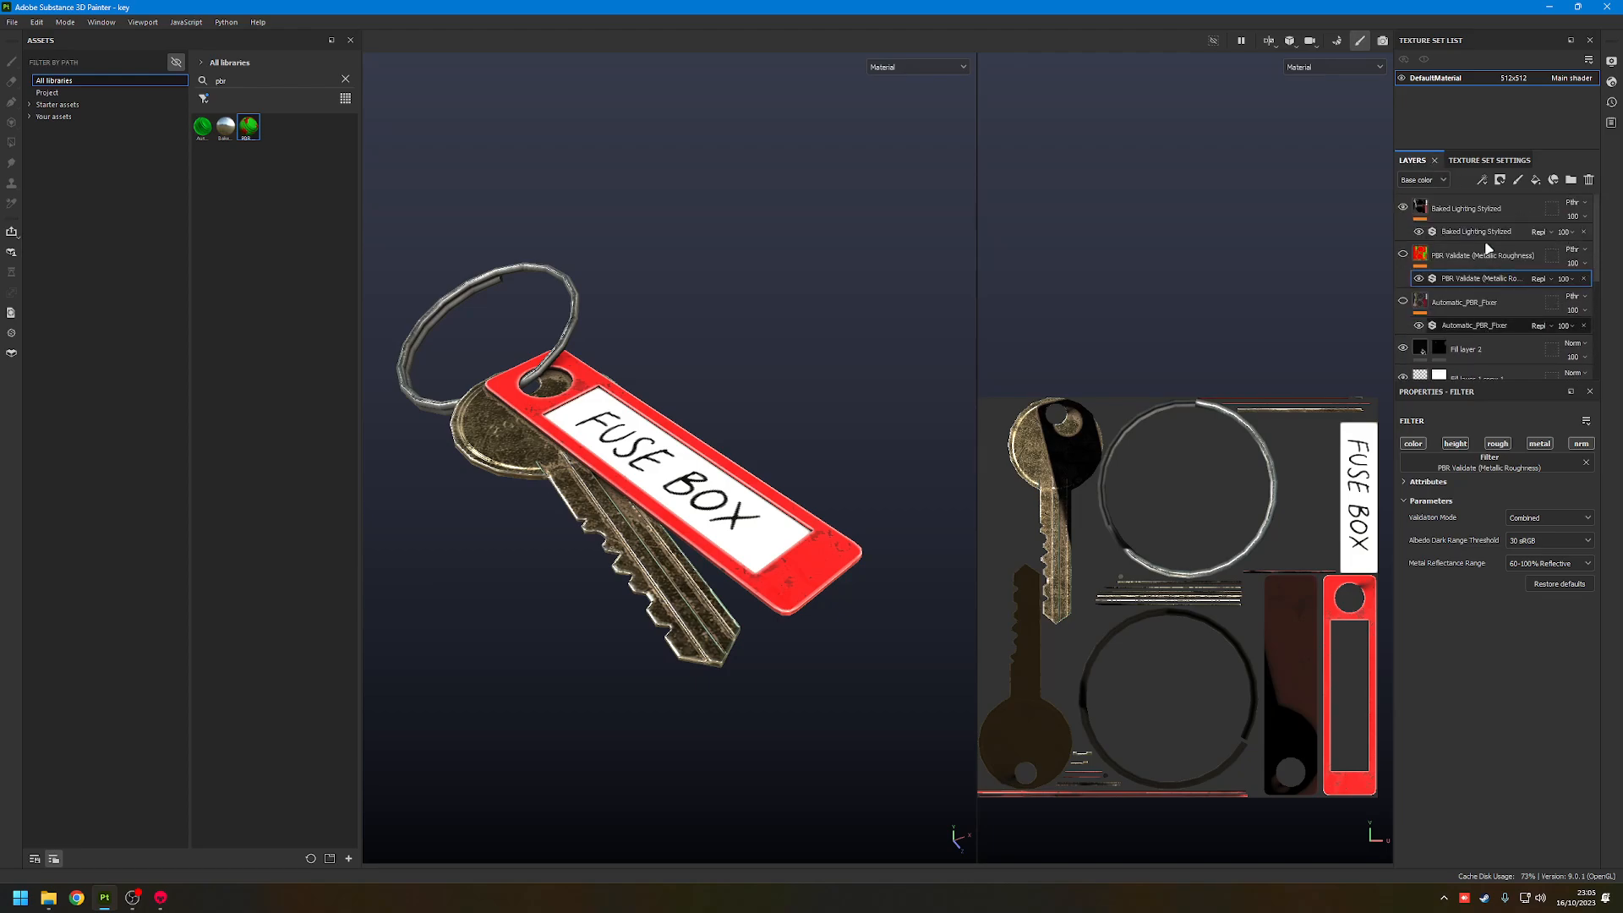
pyautogui.click(1478, 348)
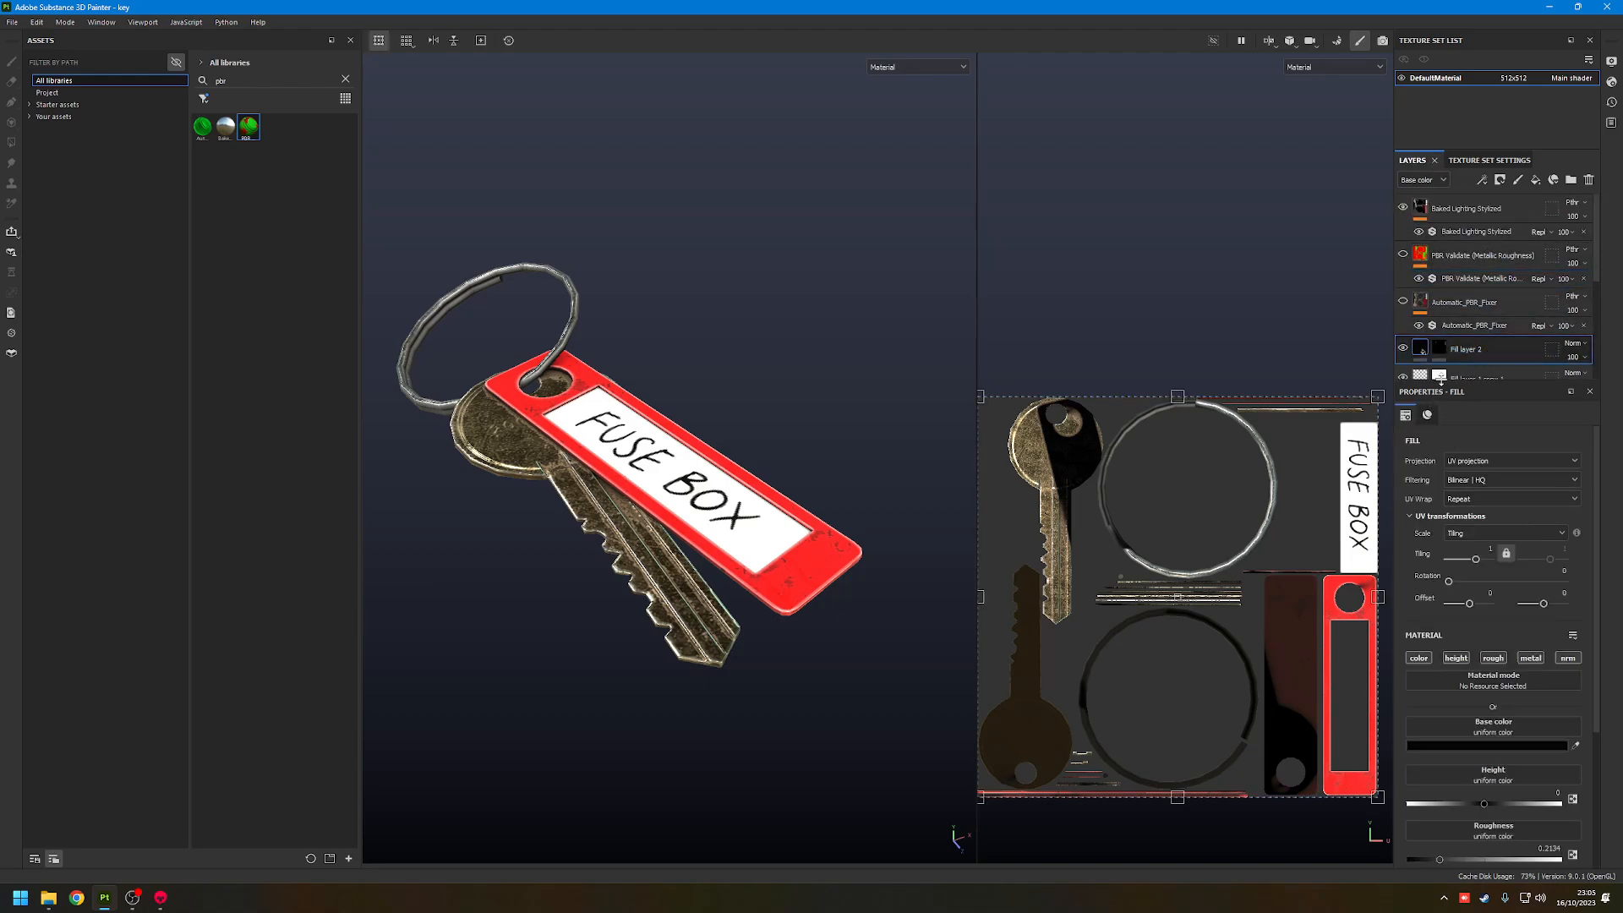
# - Try a Sharpen filter layer above Fill layer 2 on the key and remove it again
pyautogui.moveTo(230, 83); pyautogui.dragTo(113, 82)
pyautogui.write('sharpen')
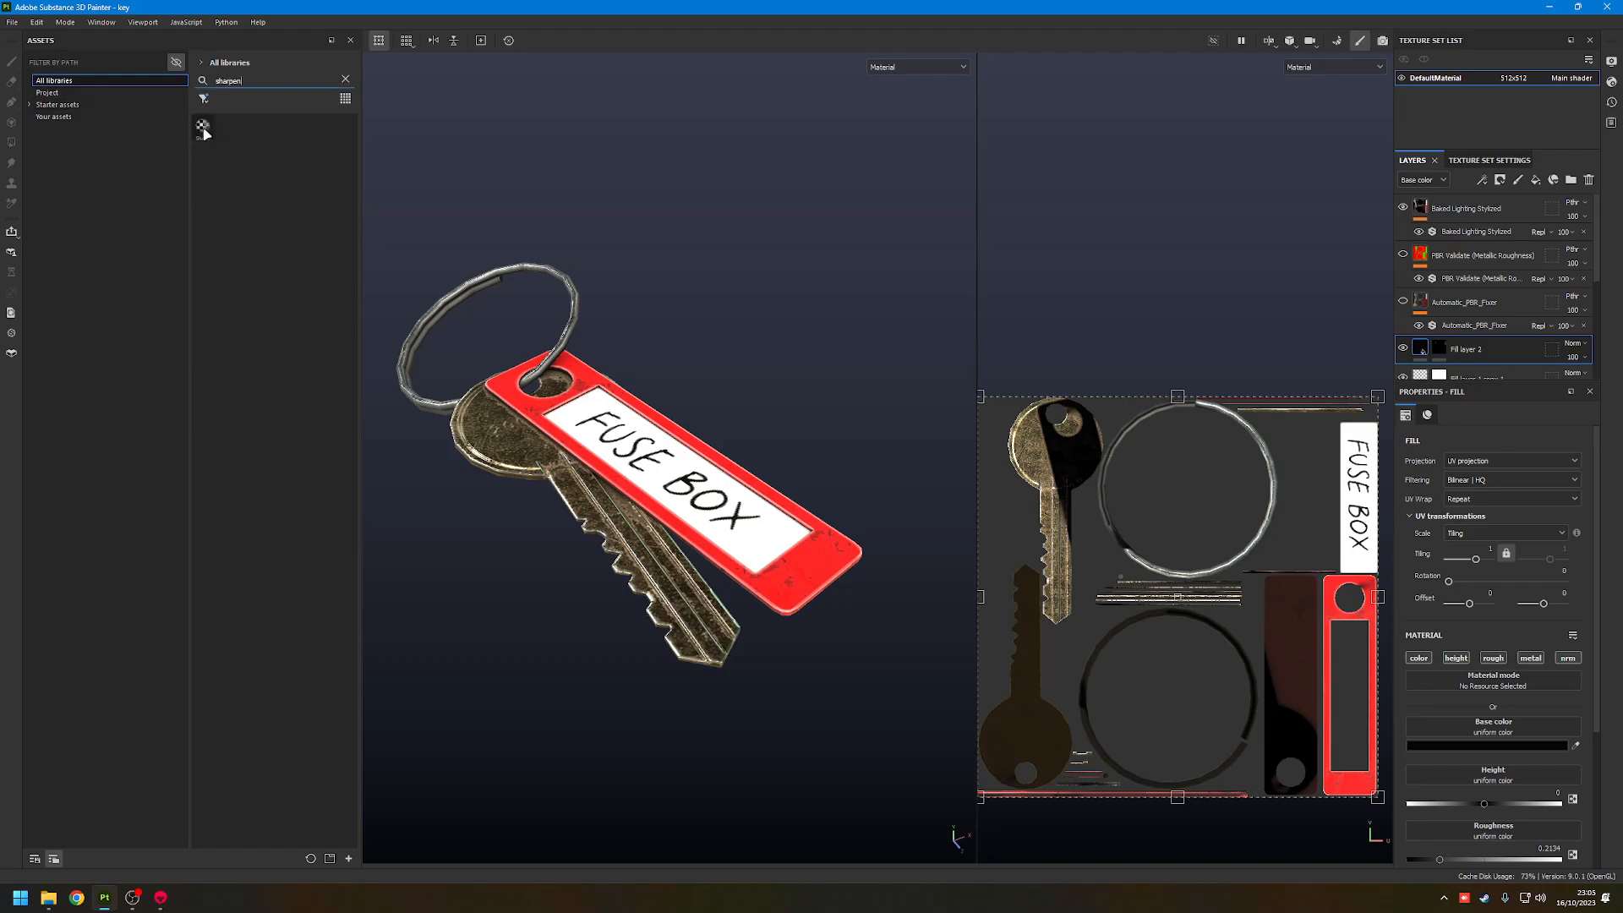
pyautogui.moveTo(203, 127); pyautogui.dragTo(1464, 332)
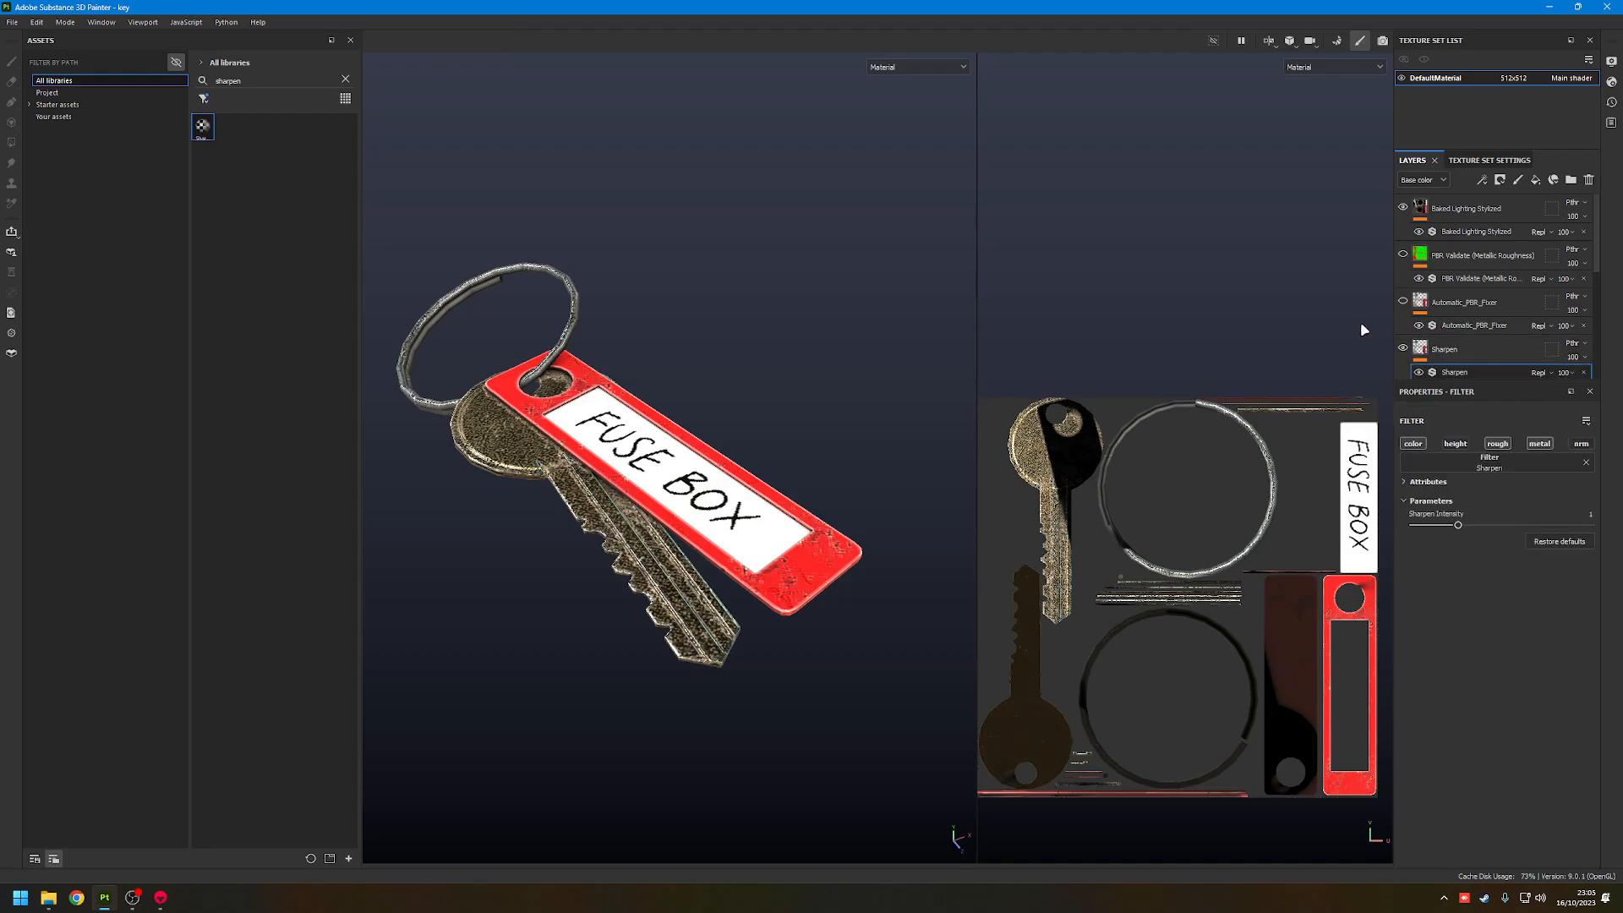
pyautogui.keyDown('alt'); pyautogui.moveTo(509, 321); pyautogui.dragTo(602, 470); pyautogui.keyUp('alt')
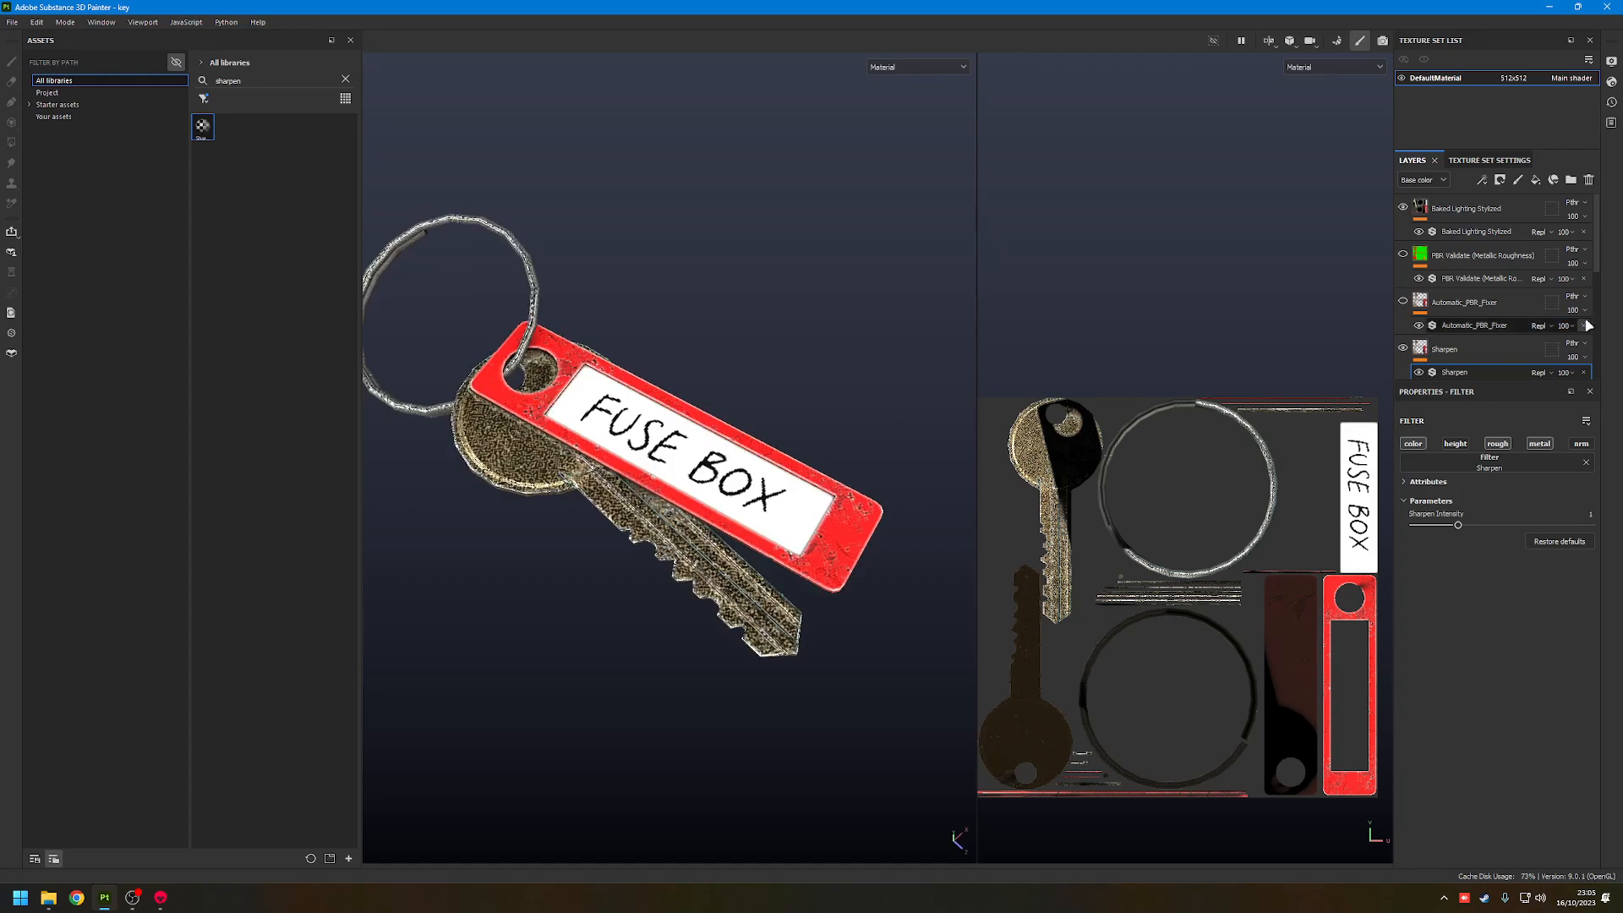
pyautogui.rightClick(1471, 345)
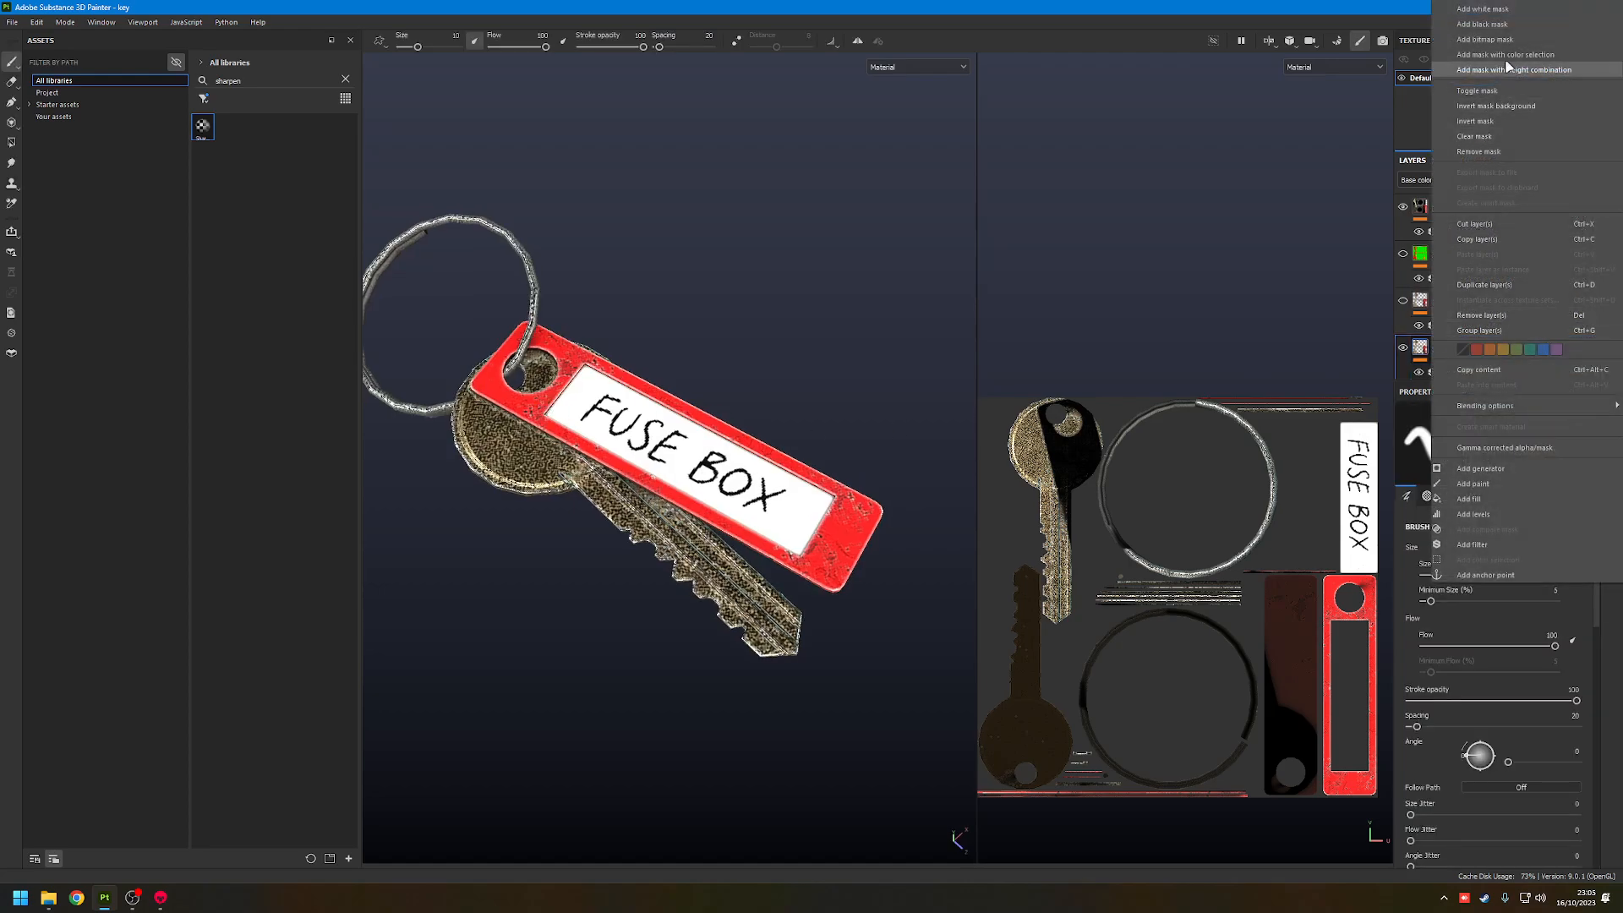
pyautogui.click(1480, 315)
# - Hide the Sharpen layer inside the Bronze Armor folder and inspect the key's metal
pyautogui.scroll(-5, 1471, 338)
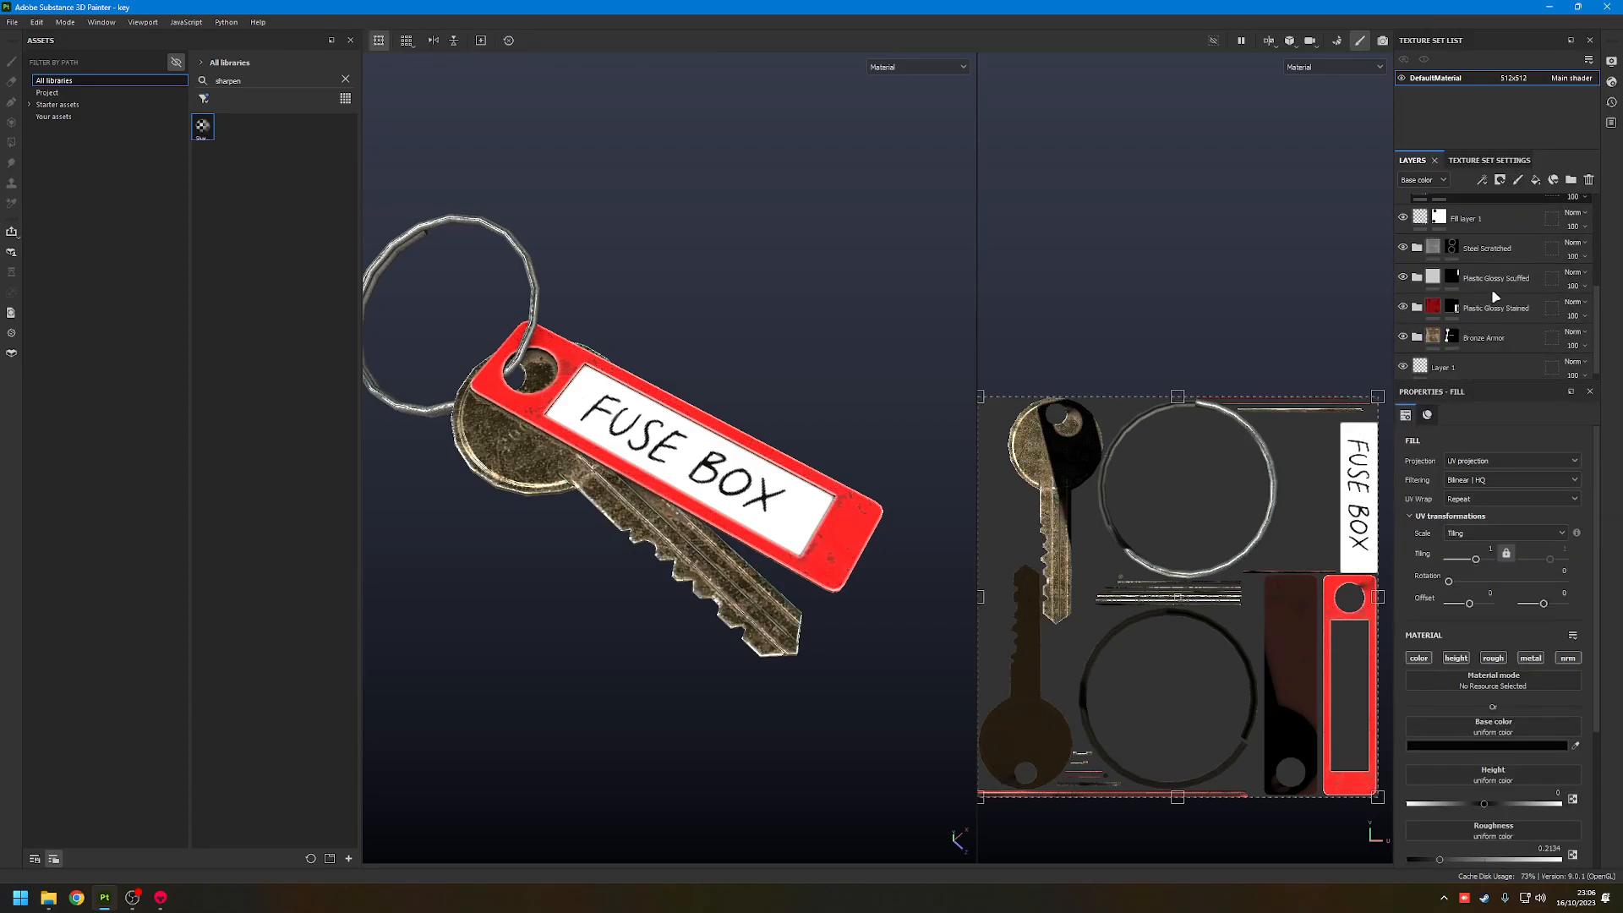
pyautogui.click(1418, 328)
pyautogui.scroll(-2, 1440, 306)
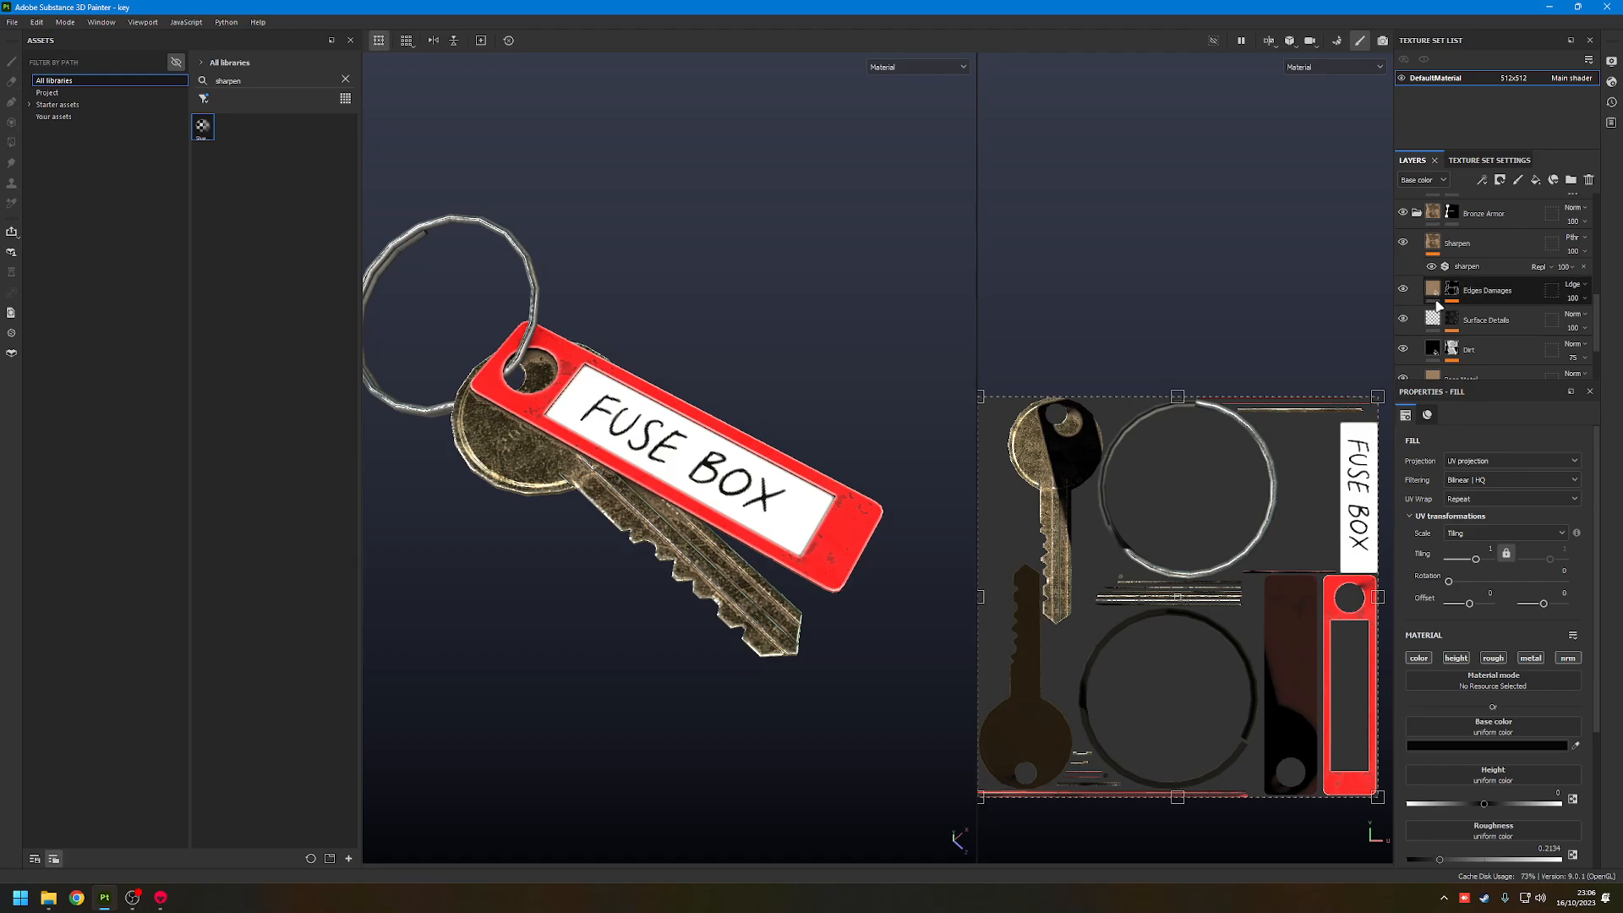
pyautogui.scroll(-1, 1413, 313)
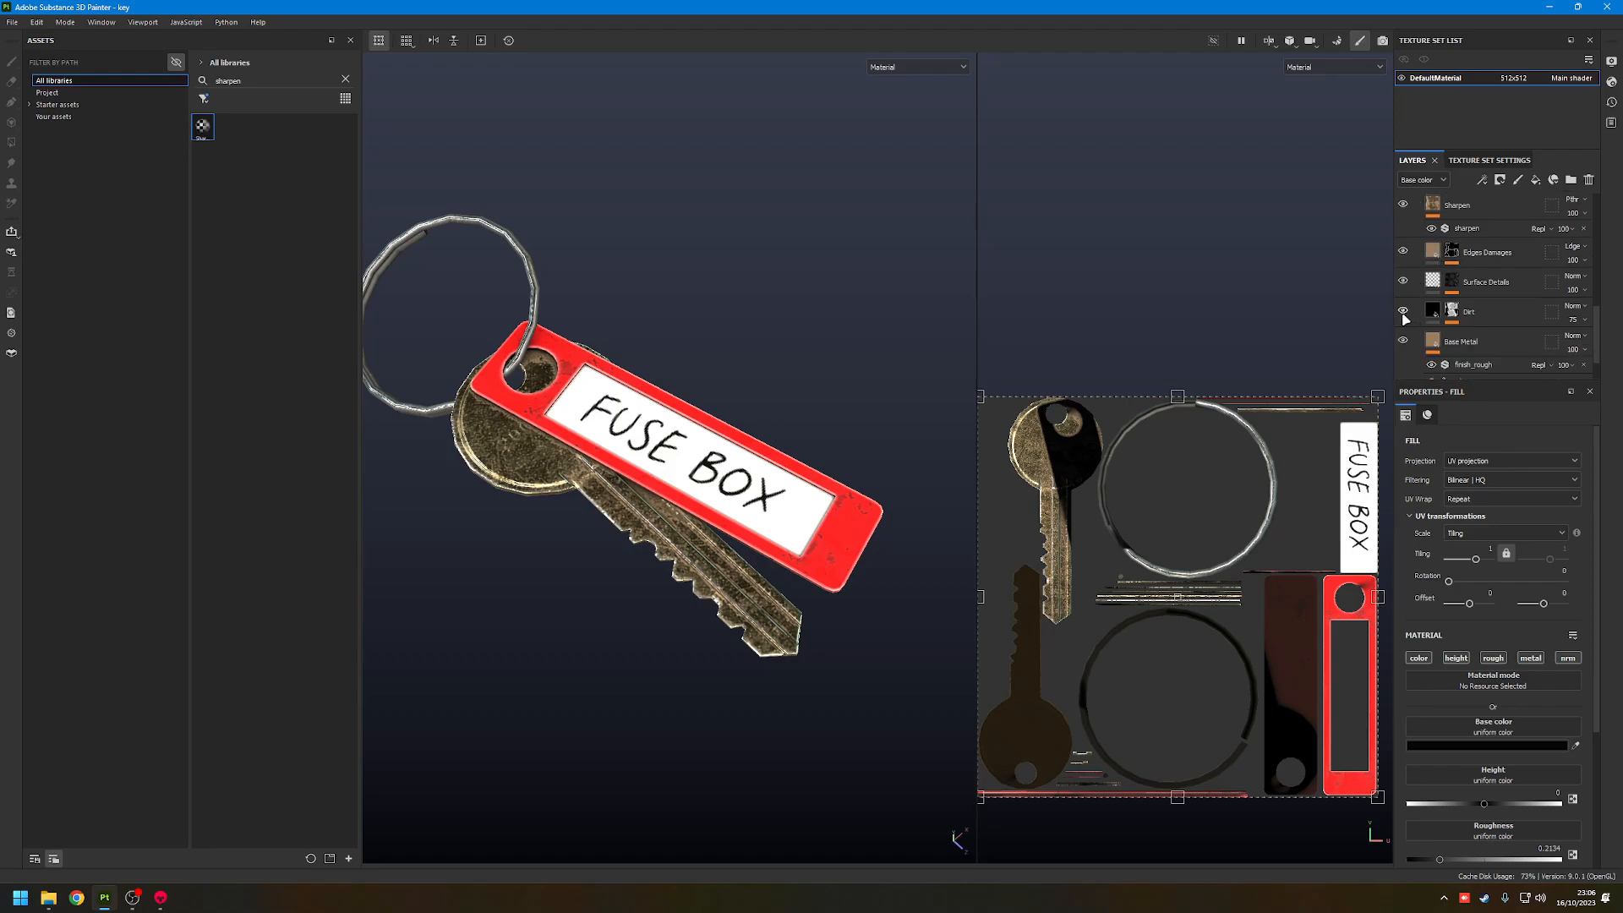
pyautogui.click(1405, 252)
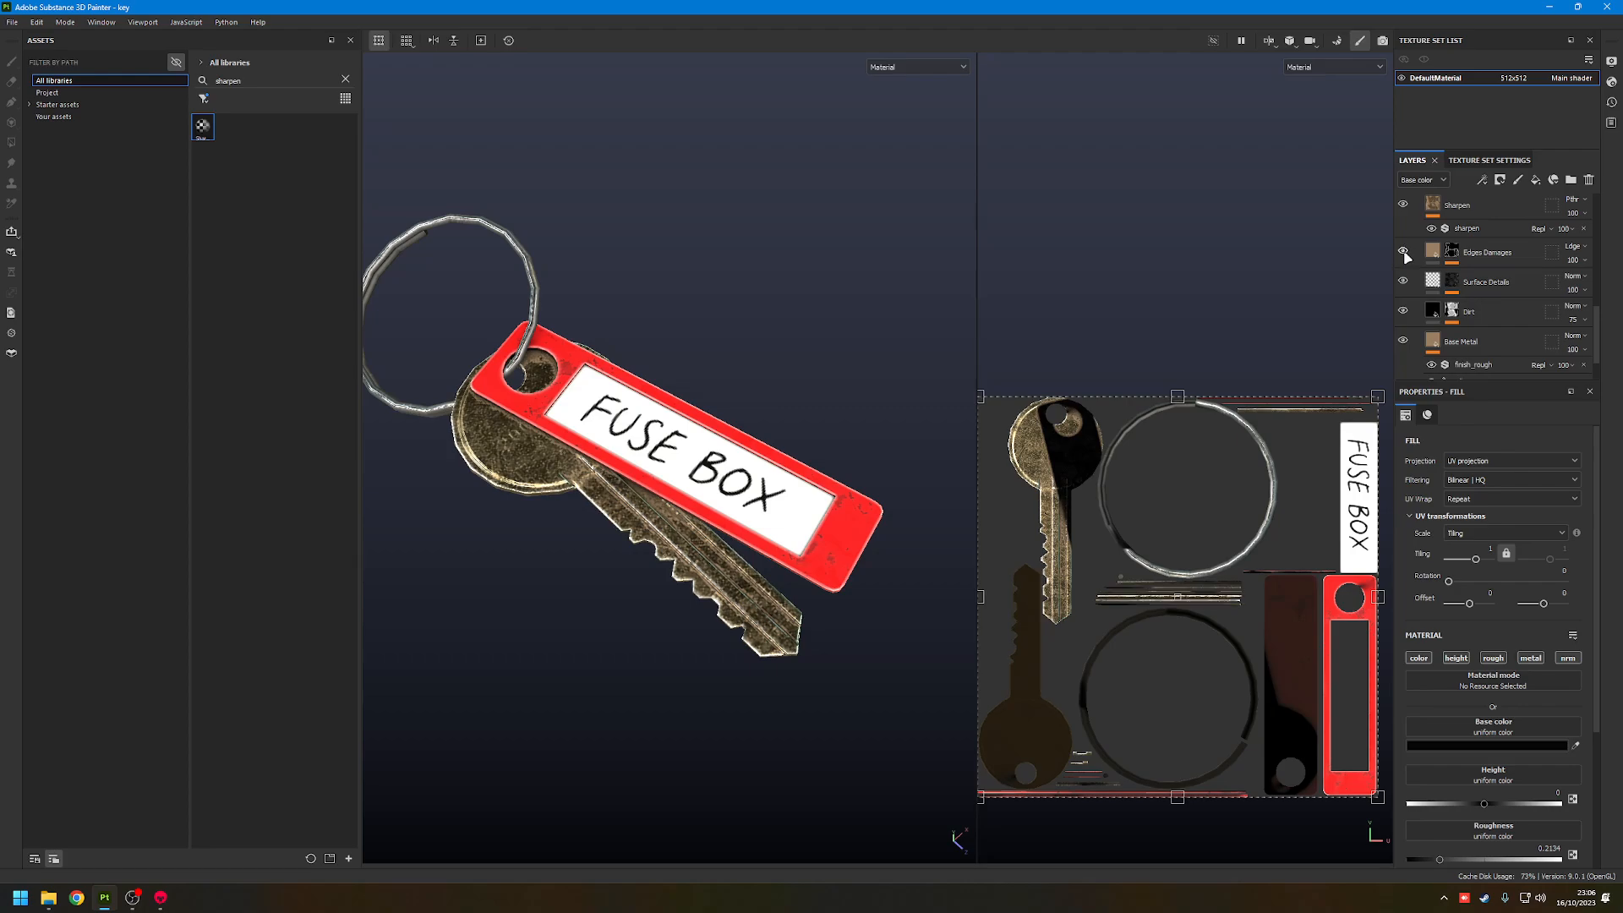
pyautogui.click(1404, 204)
pyautogui.moveTo(596, 306)
pyautogui.keyDown('alt'); pyautogui.mouseDown()
pyautogui.moveTo(567, 317)
pyautogui.moveTo(573, 294)
pyautogui.mouseUp(); pyautogui.keyUp('alt')
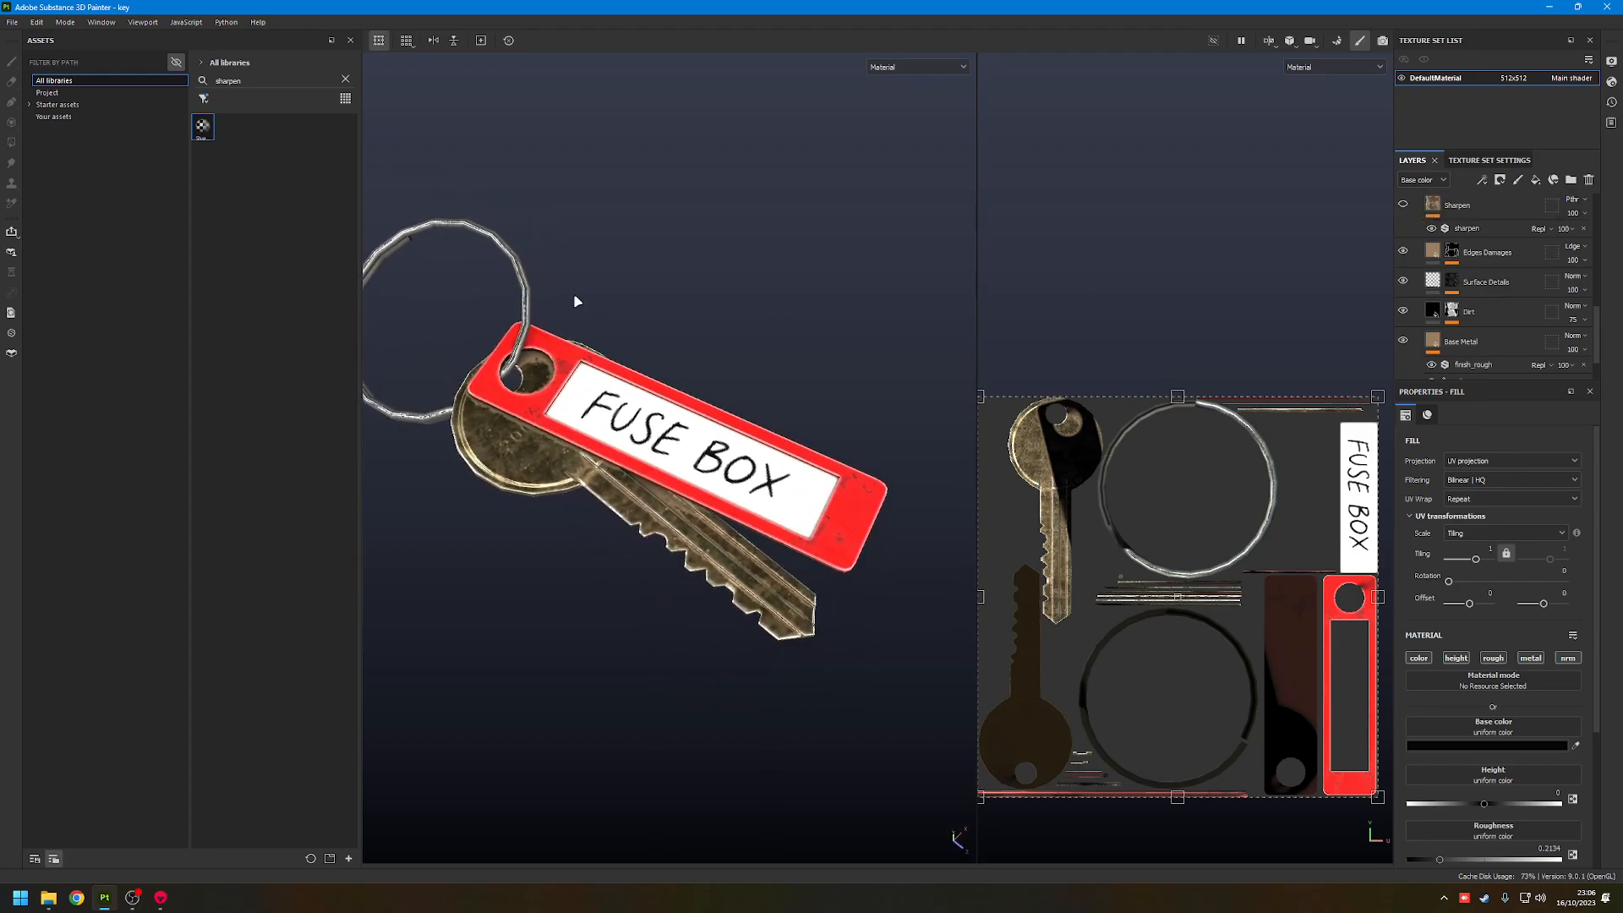
# - Re-export the 2D View texture as an 8-bit png and inspect the updated key in Marmoset Toolbag
pyautogui.click(12, 22)
pyautogui.click(45, 211)
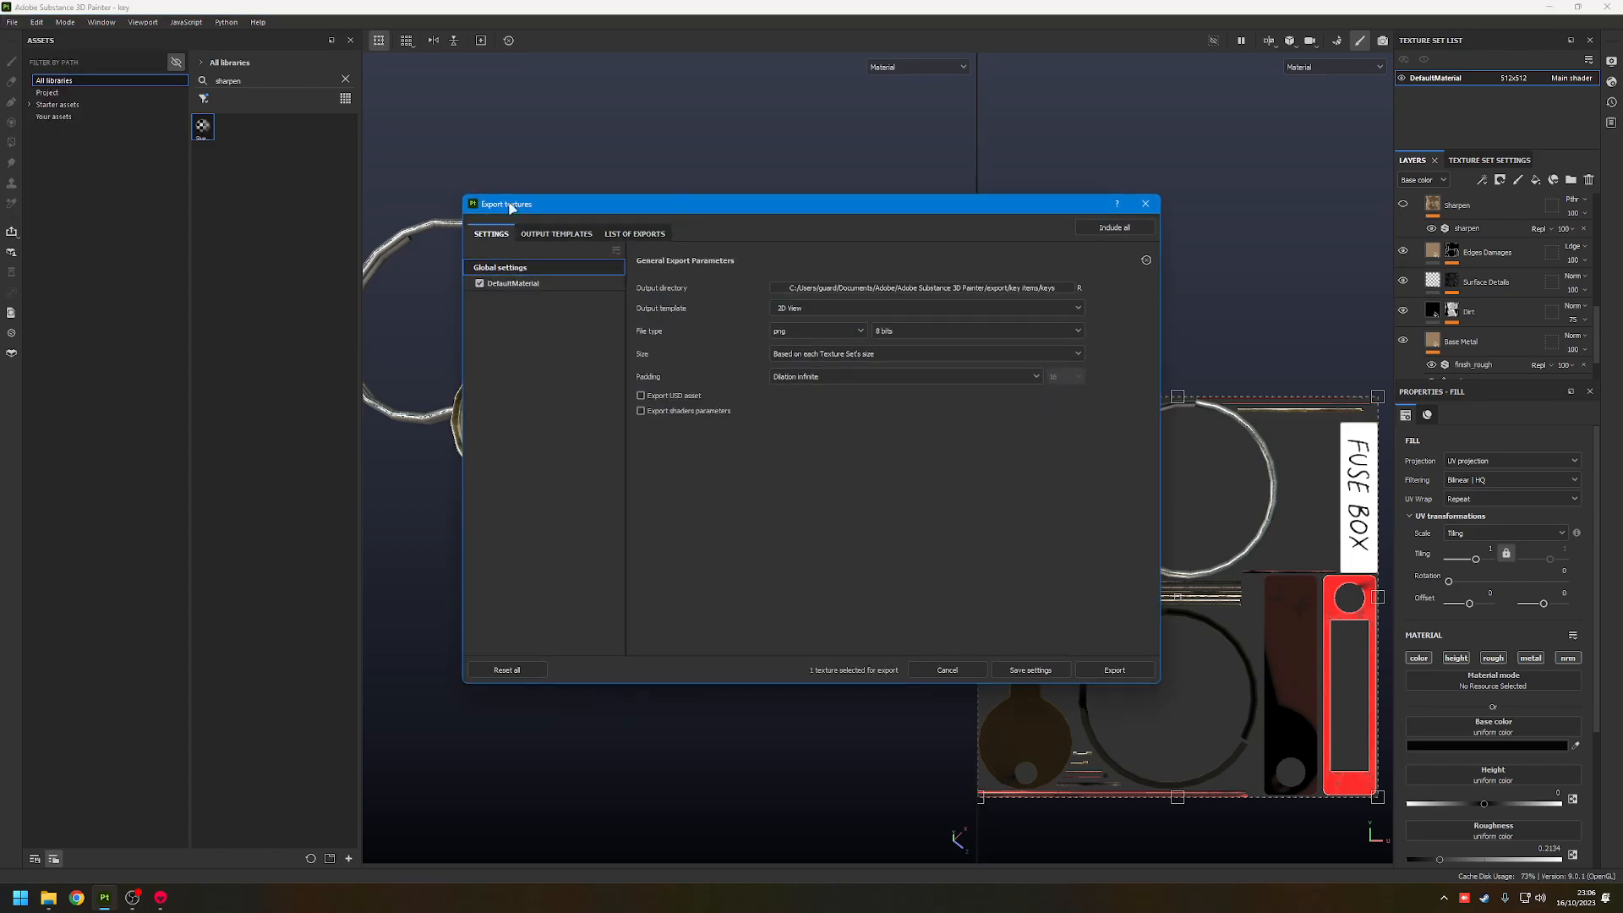
pyautogui.click(1115, 670)
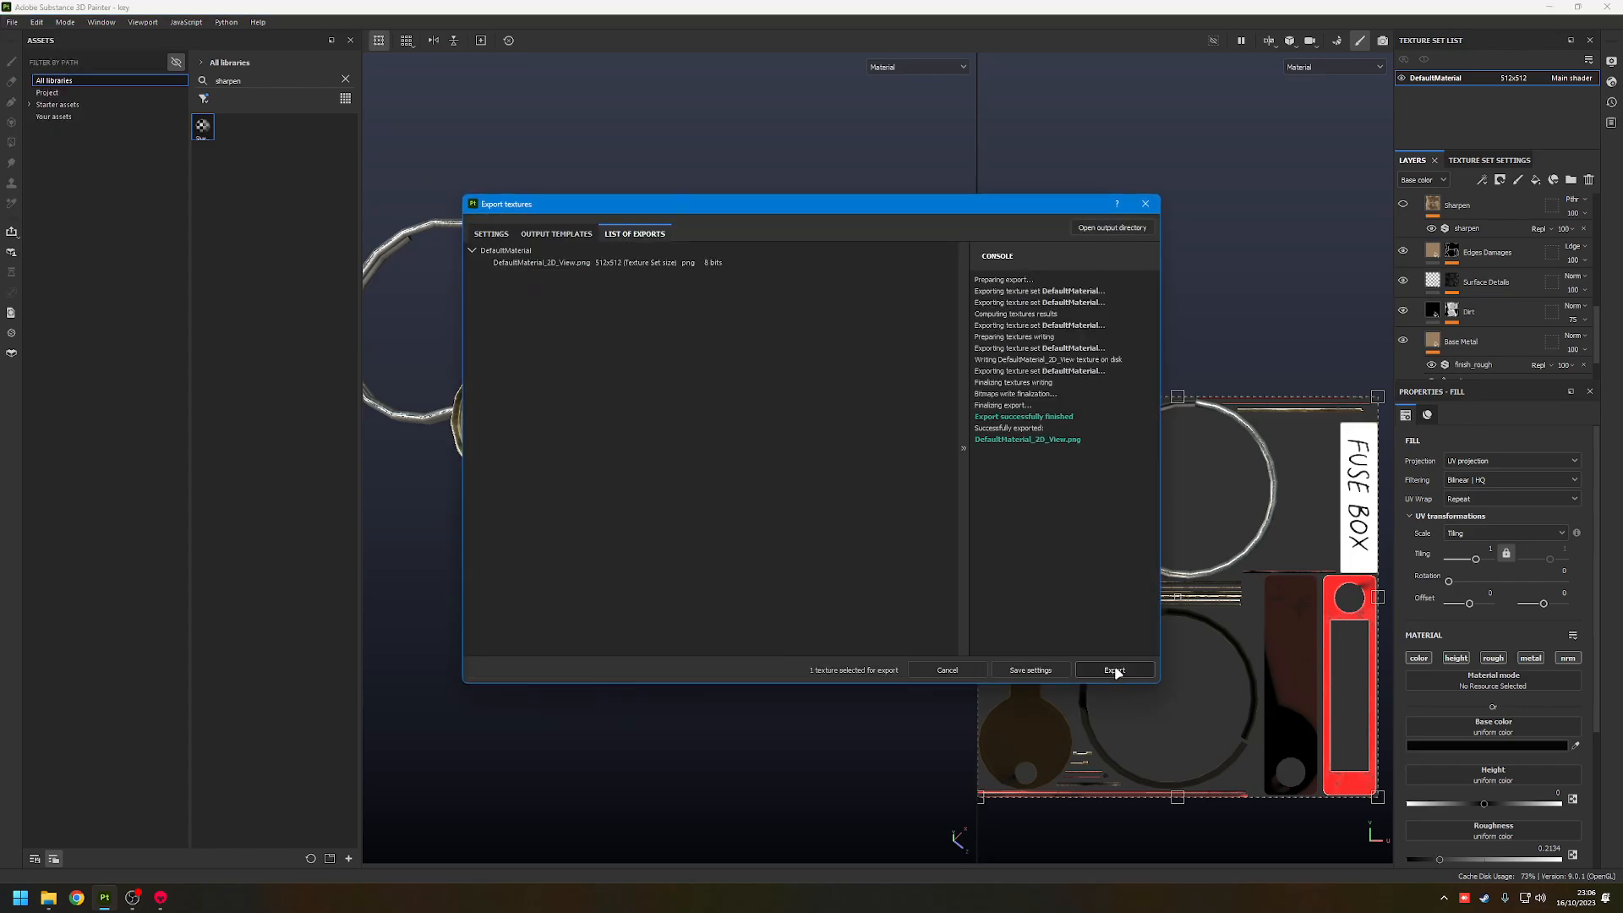
pyautogui.click(166, 902)
pyautogui.moveTo(881, 430)
pyautogui.mouseDown()
pyautogui.moveTo(902, 589)
pyautogui.moveTo(727, 523)
pyautogui.moveTo(761, 591)
pyautogui.moveTo(922, 524)
pyautogui.moveTo(1072, 428)
pyautogui.moveTo(1162, 469)
pyautogui.moveTo(1032, 561)
pyautogui.moveTo(924, 555)
pyautogui.moveTo(888, 443)
pyautogui.mouseUp()
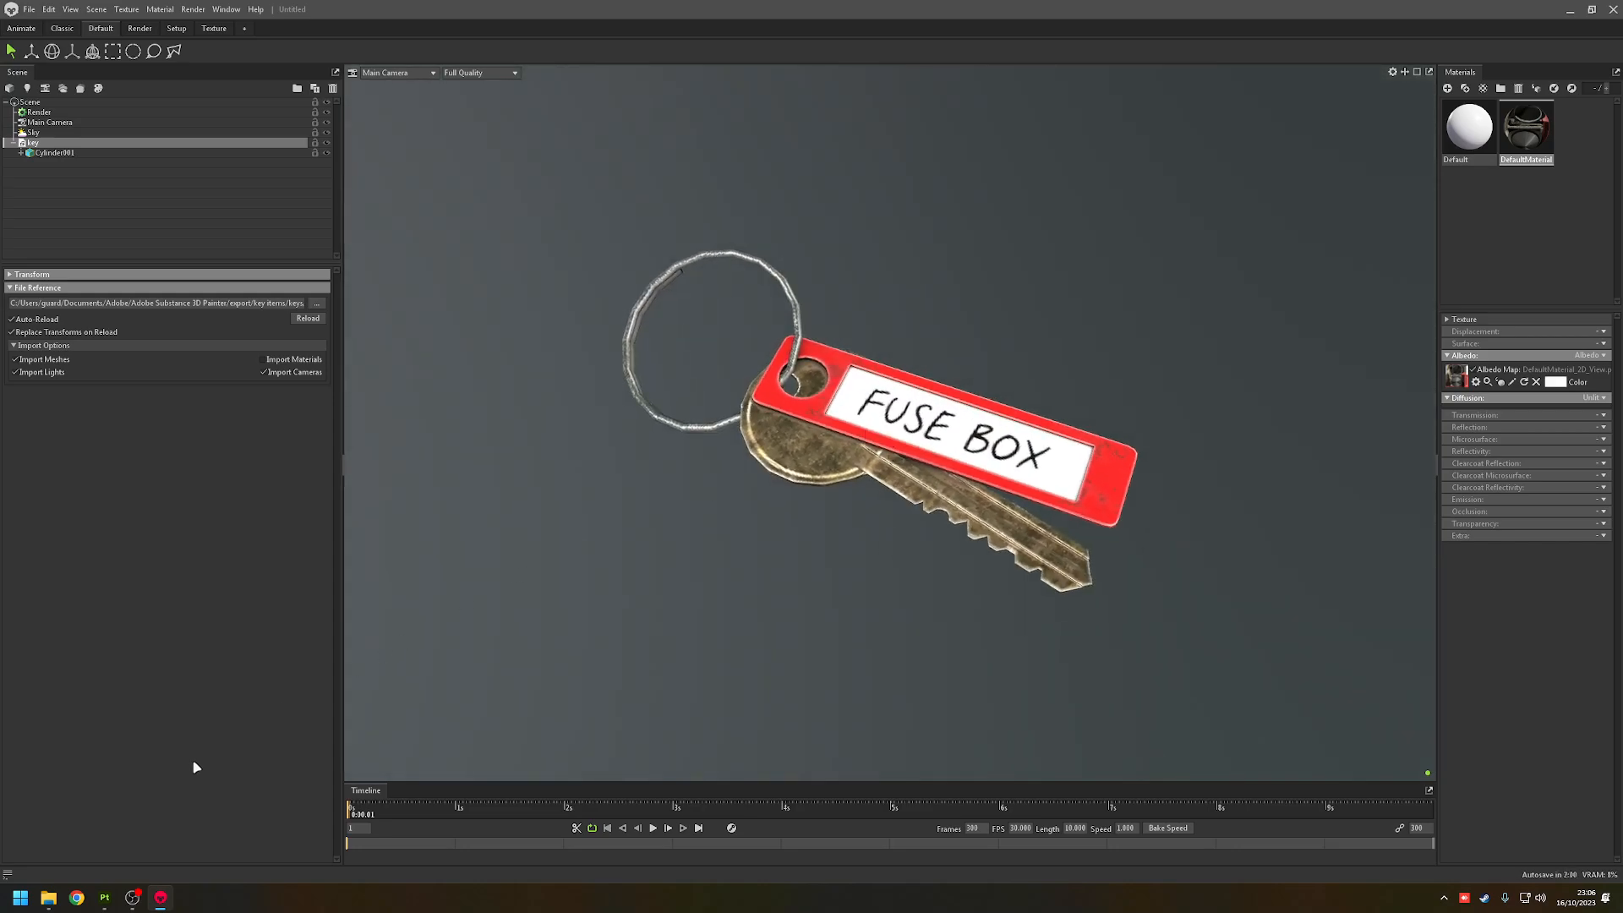
# - Switch to Substance 3D Painter and compare the key with Baked Lighting Stylized on and off, viewing both the Base color channel and the Material
pyautogui.click(104, 899)
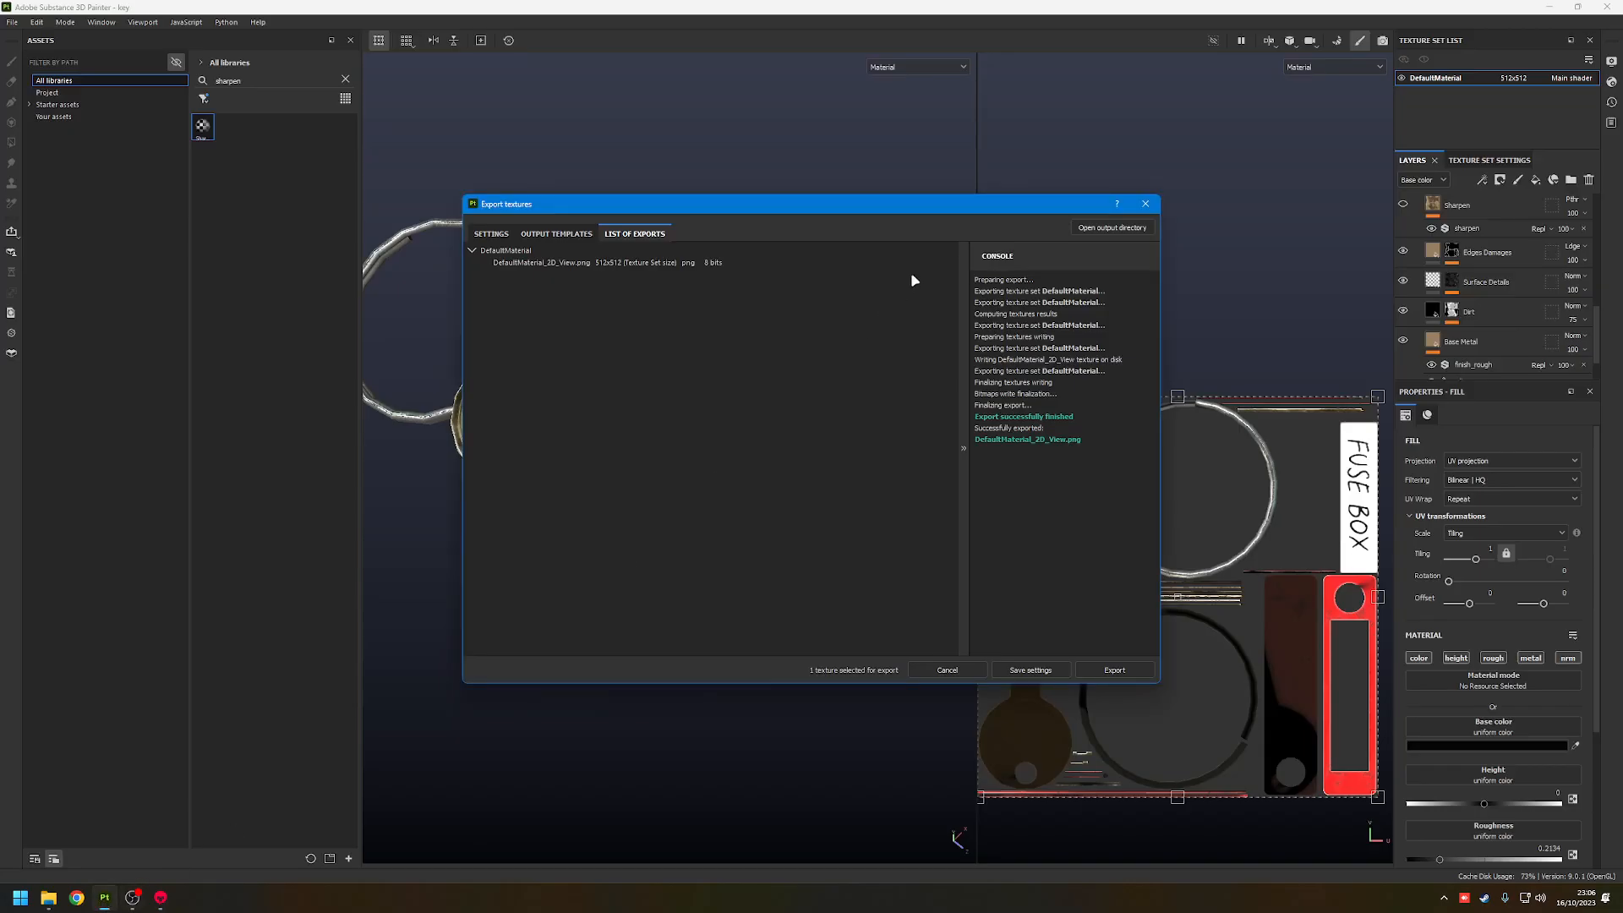
pyautogui.click(1145, 204)
pyautogui.scroll(5, 1504, 246)
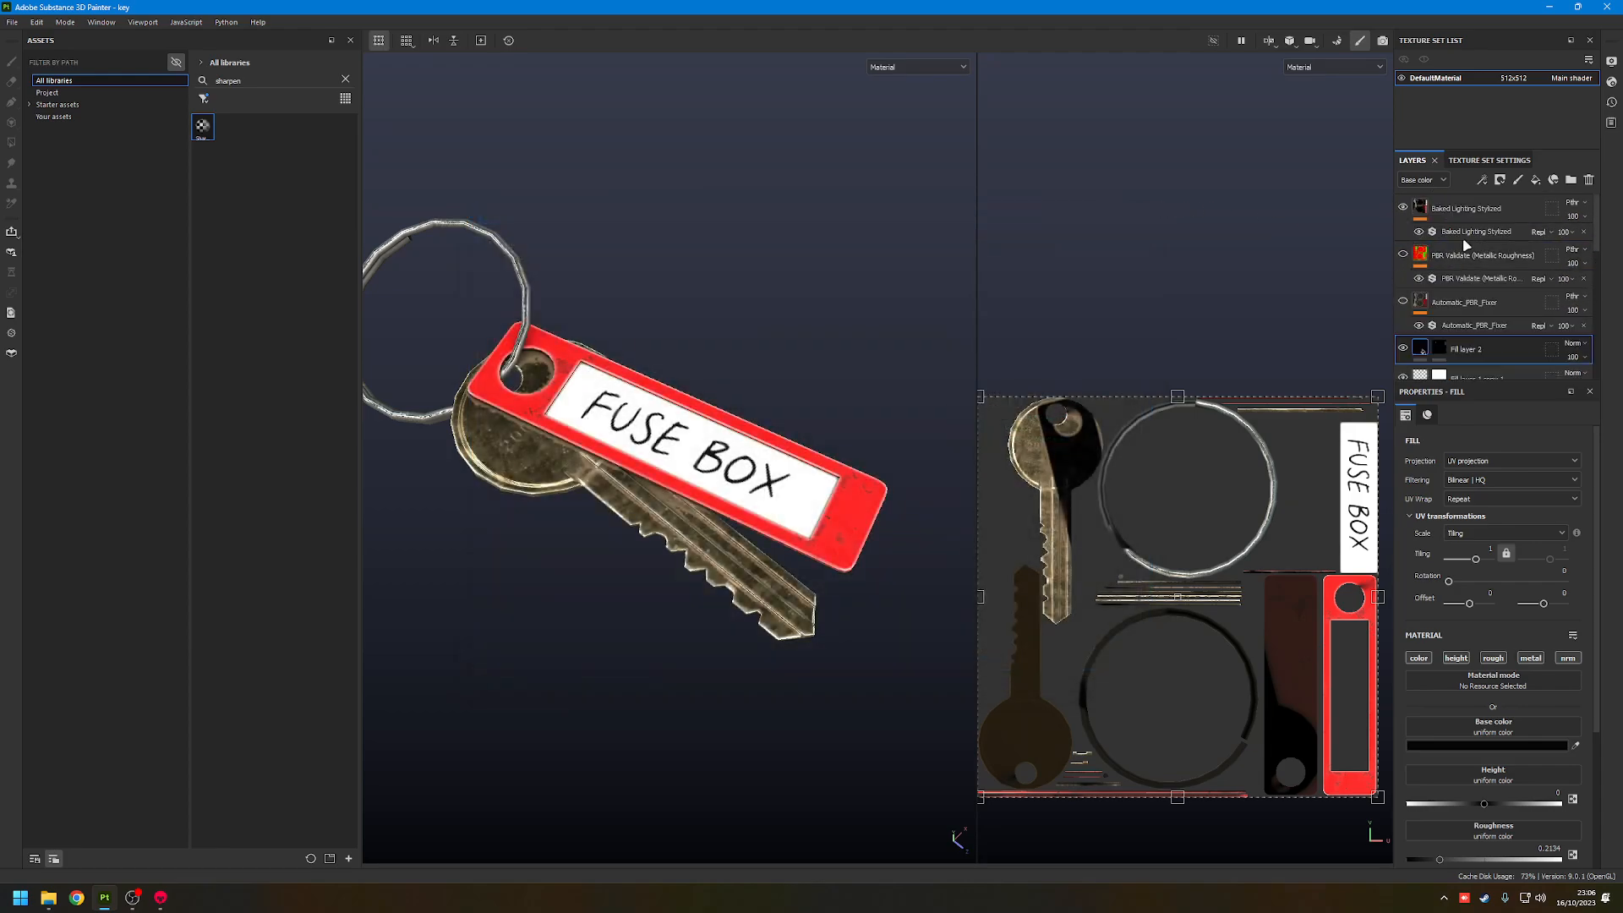
pyautogui.click(1403, 208)
pyautogui.keyDown('alt'); pyautogui.moveTo(729, 455); pyautogui.dragTo(719, 295); pyautogui.keyUp('alt')
pyautogui.click(919, 64)
pyautogui.click(916, 123)
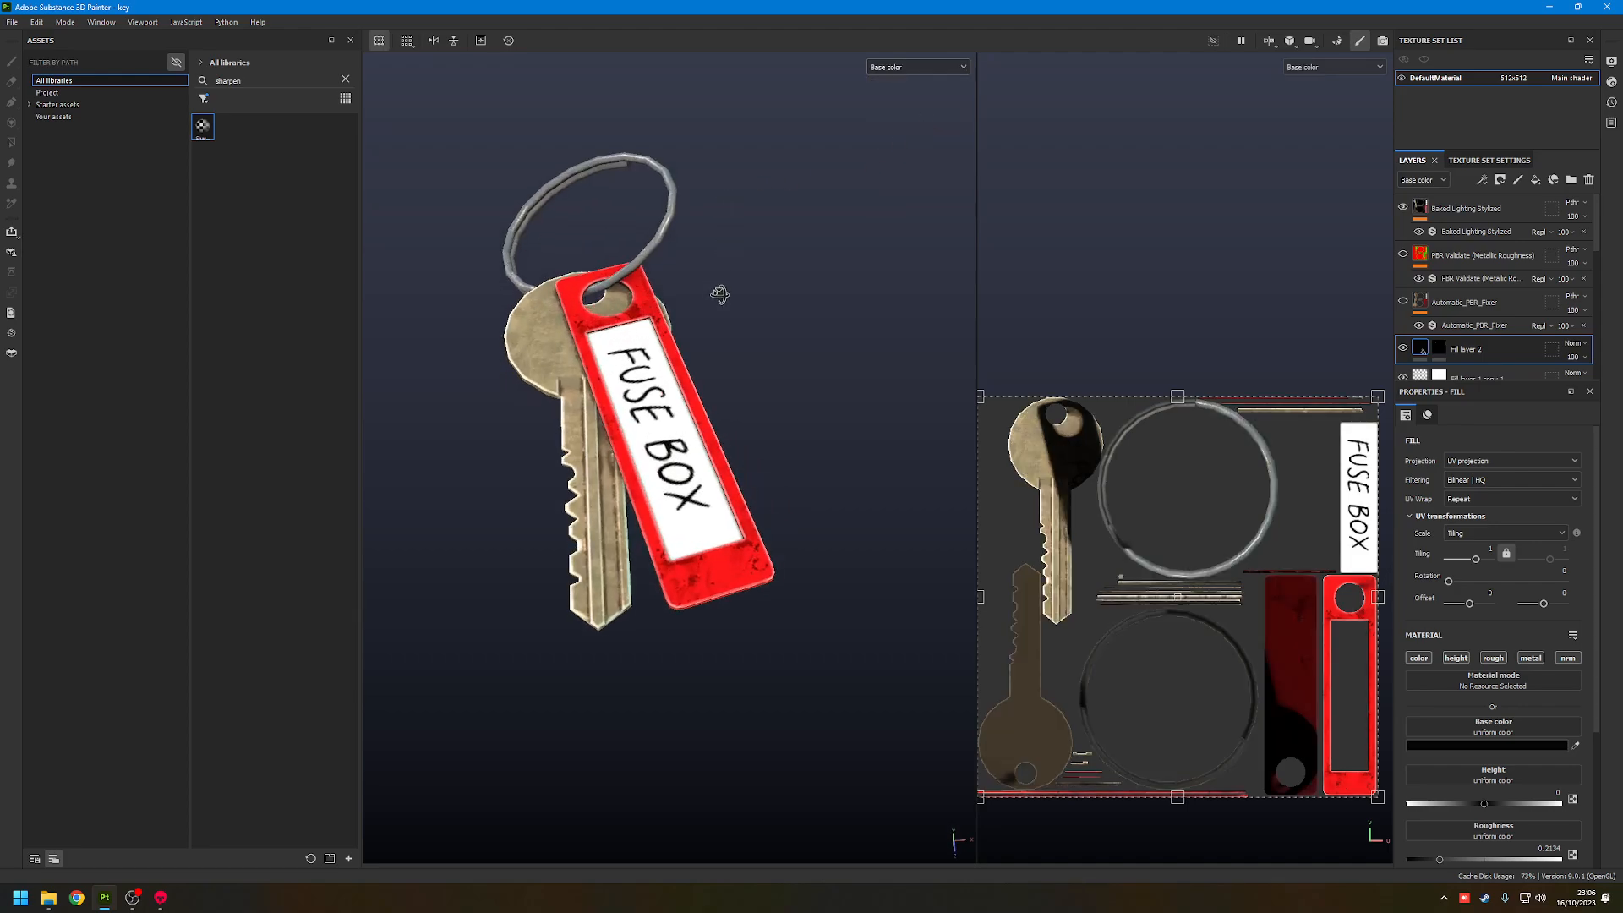
pyautogui.click(1402, 207)
pyautogui.click(1403, 206)
pyautogui.click(896, 68)
pyautogui.click(903, 78)
pyautogui.moveTo(608, 475)
pyautogui.keyDown('alt'); pyautogui.mouseDown()
pyautogui.moveTo(675, 431)
pyautogui.moveTo(799, 427)
pyautogui.mouseUp(); pyautogui.keyUp('alt')
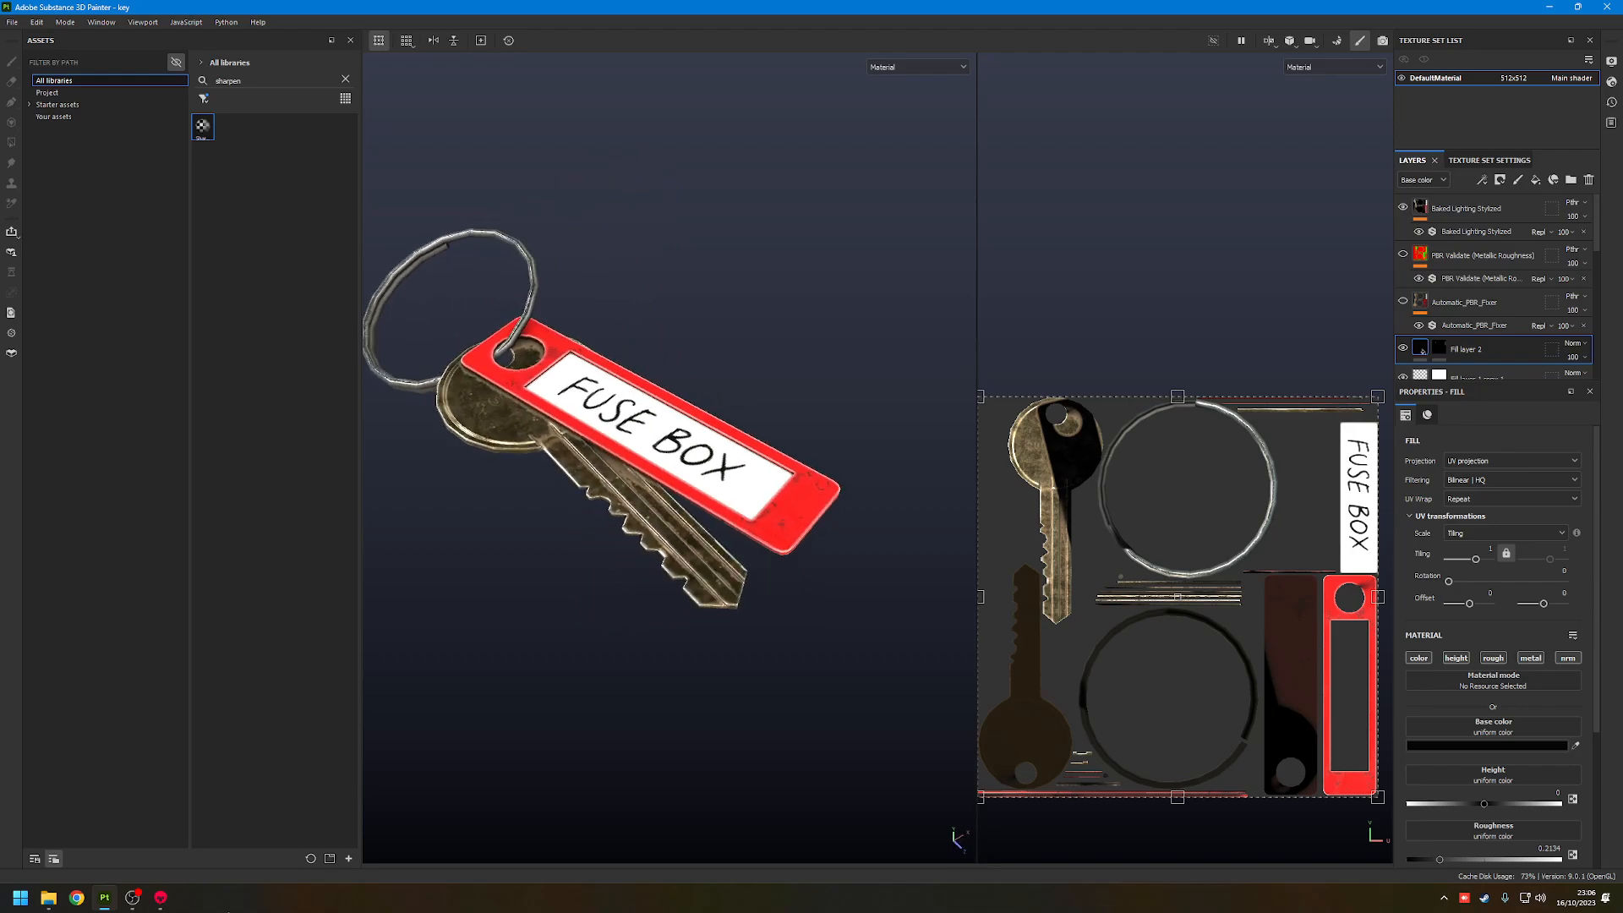
# - Check the key in Marmoset Toolbag, return to Substance 3D Painter and set the DefaultMaterial texture set's size to 1024
pyautogui.click(162, 903)
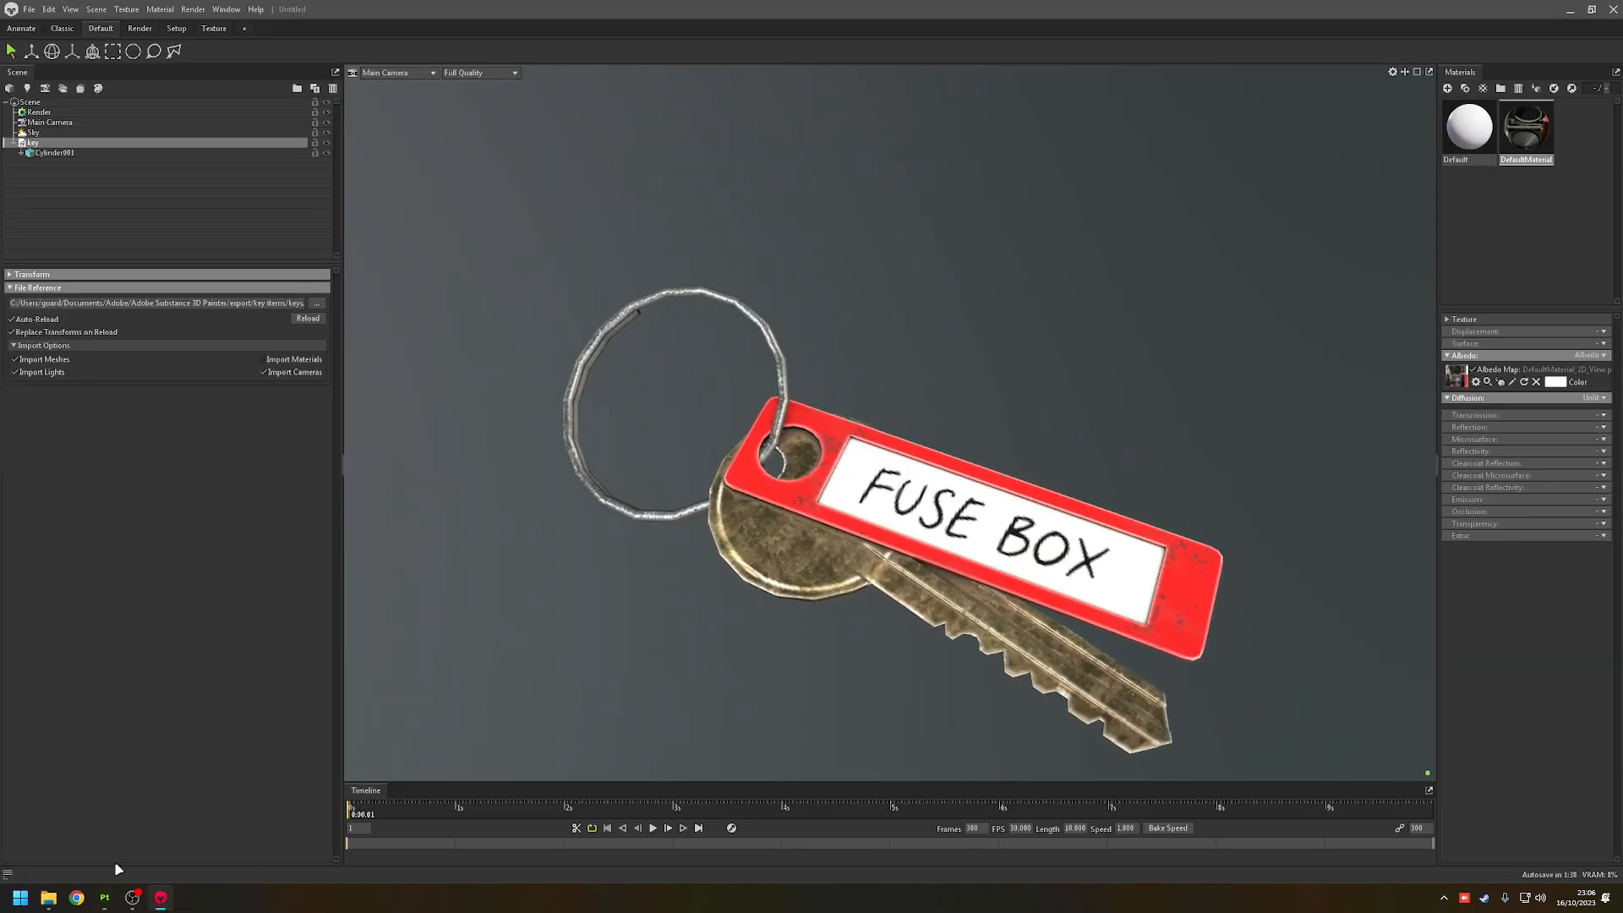
pyautogui.click(106, 900)
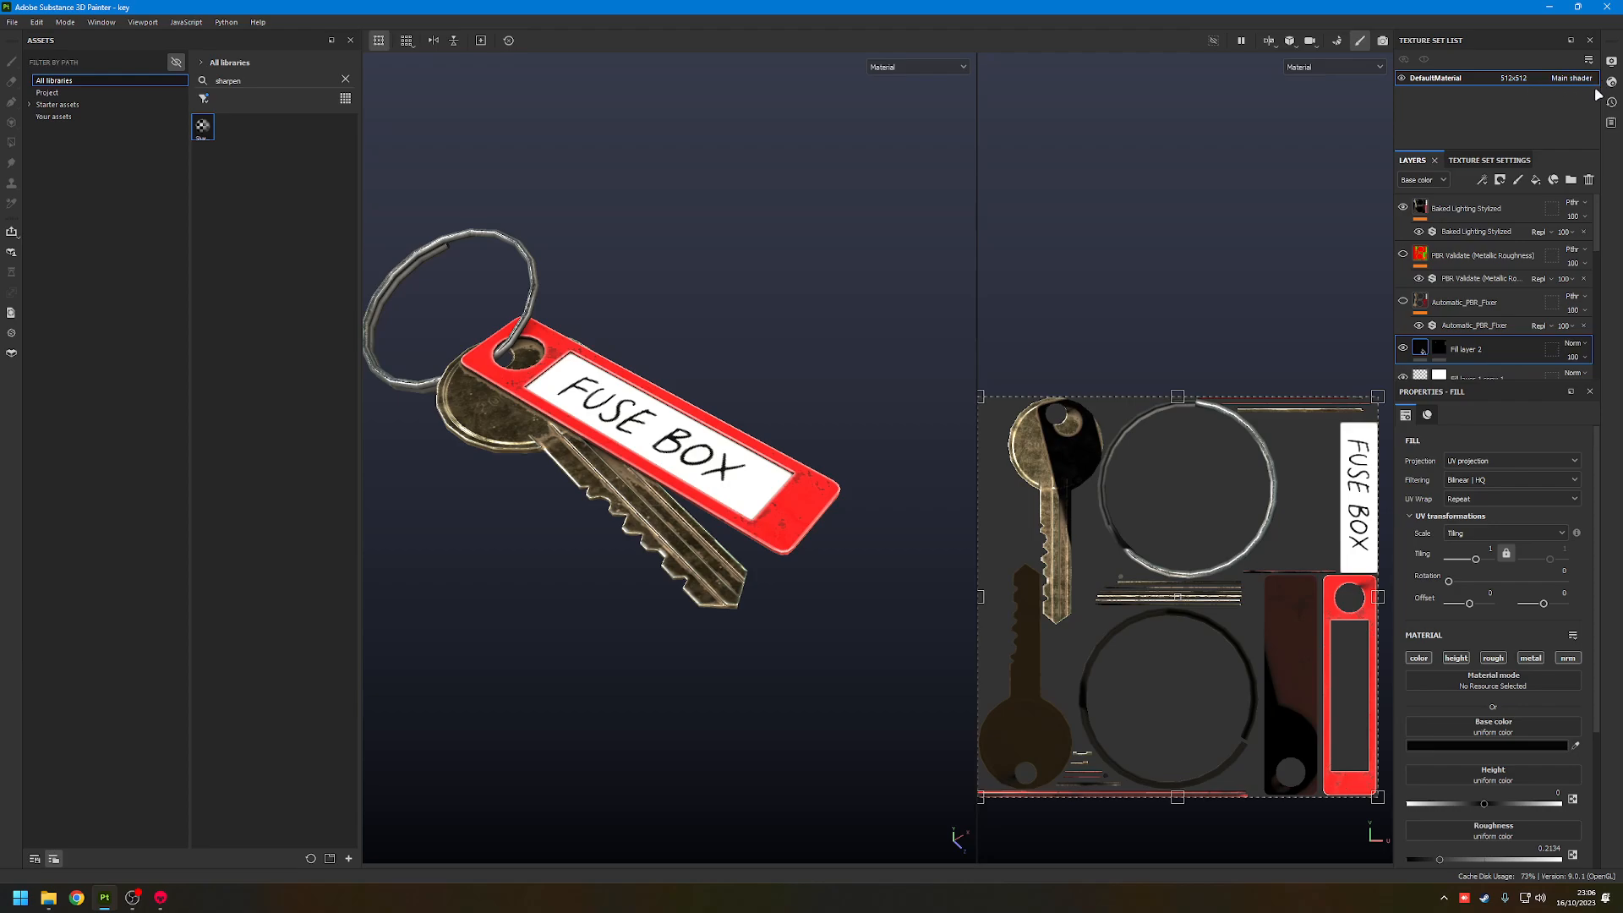
pyautogui.click(1489, 160)
pyautogui.scroll(5, 1444, 230)
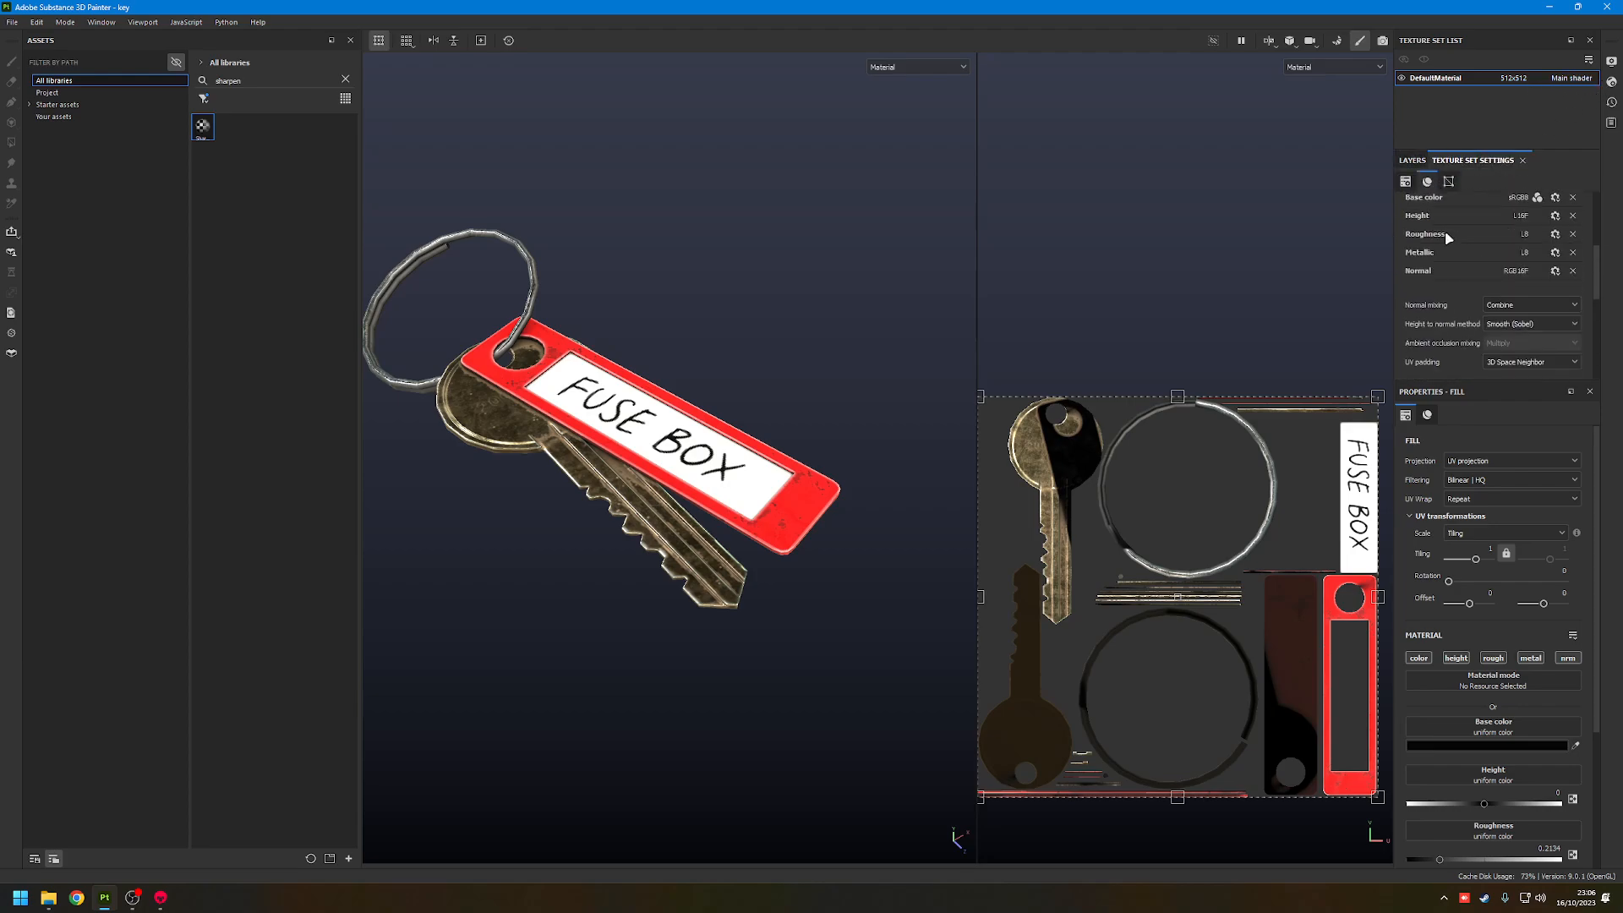
pyautogui.click(1482, 263)
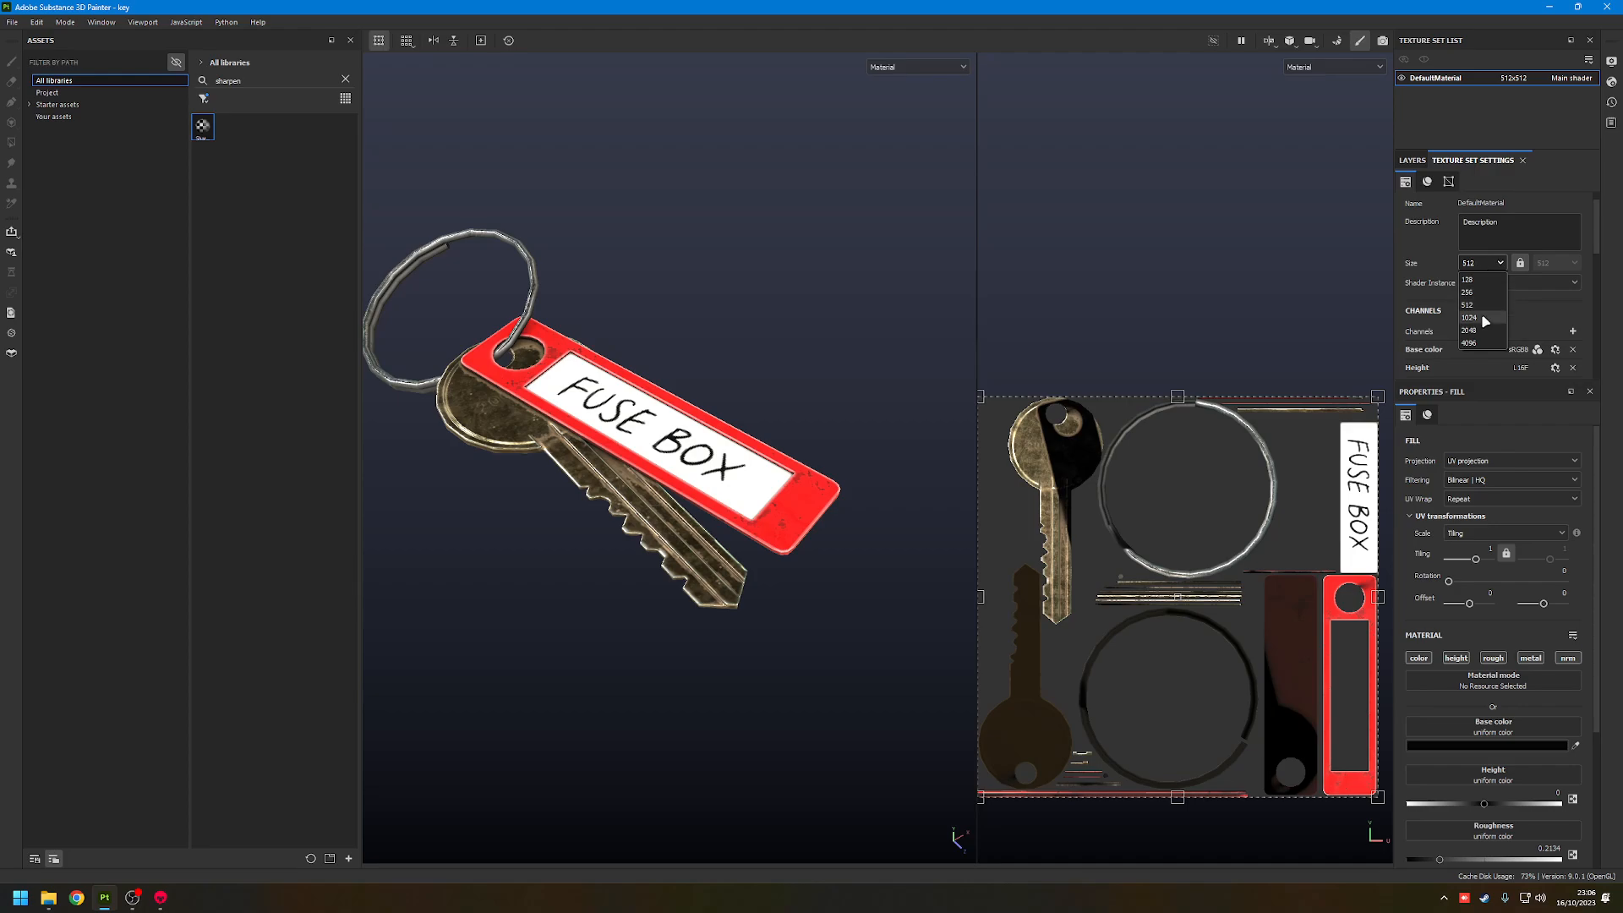
pyautogui.keyDown('alt'); pyautogui.moveTo(489, 313); pyautogui.dragTo(515, 423); pyautogui.keyUp('alt')
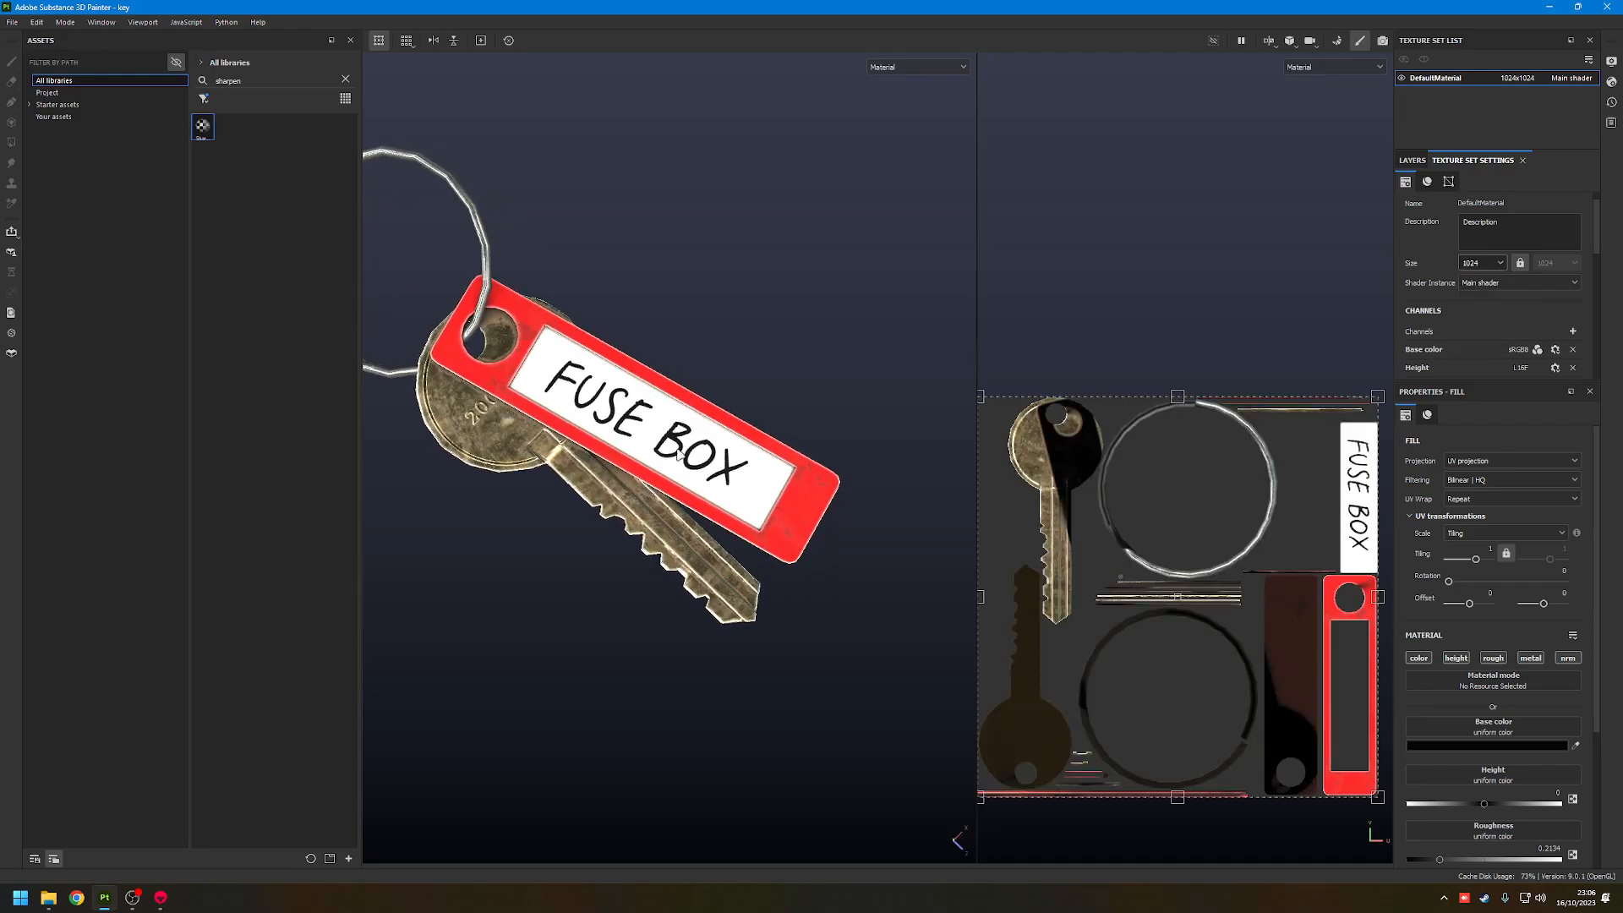
# - Export the 1024x1024 2D View texture as an 8-bit png with infinite dilation padding
pyautogui.click(12, 22)
pyautogui.click(66, 206)
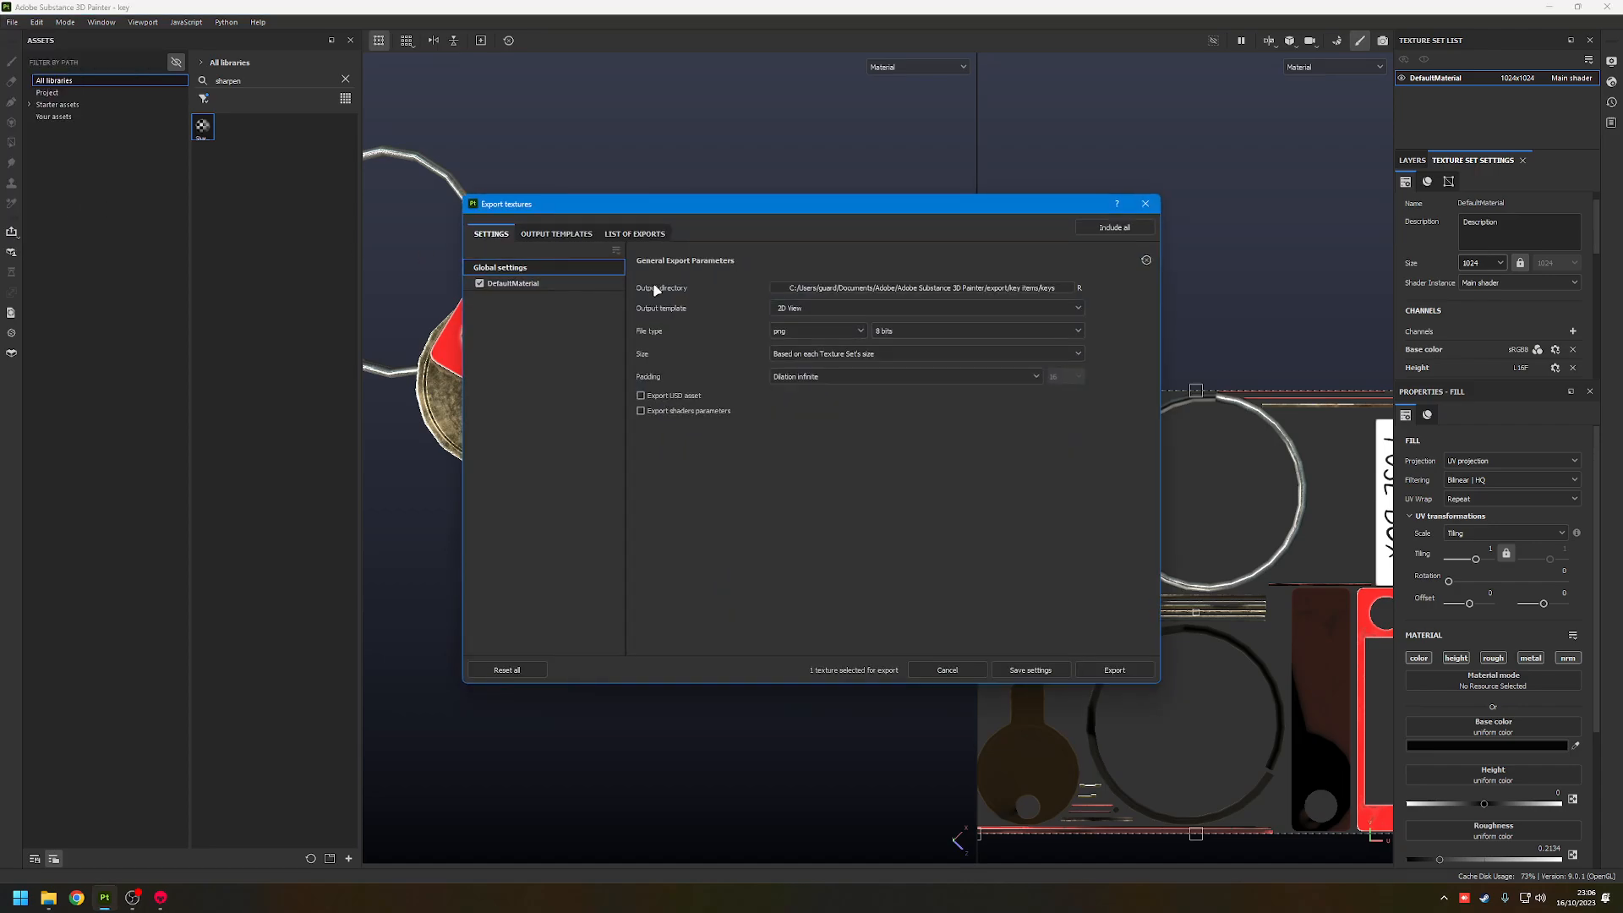
pyautogui.click(1115, 671)
# - Switch to Marmoset Toolbag and inspect the key with the 1024 texture from a distance and up close
pyautogui.click(162, 898)
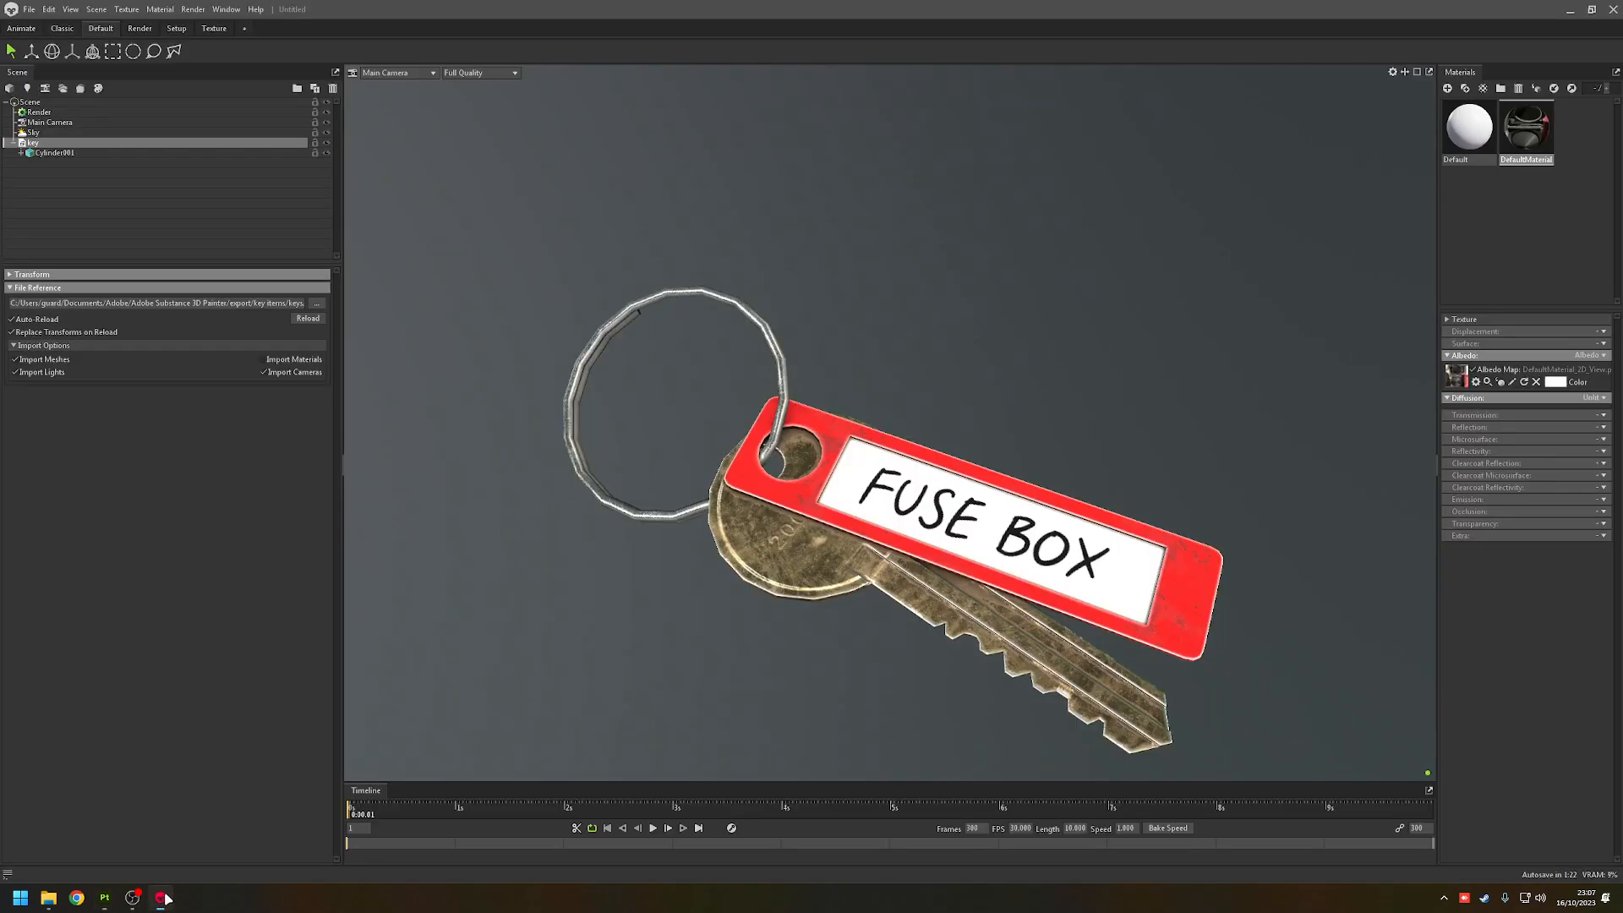
pyautogui.moveTo(830, 514); pyautogui.dragTo(786, 519)
pyautogui.scroll(-10, 787, 519)
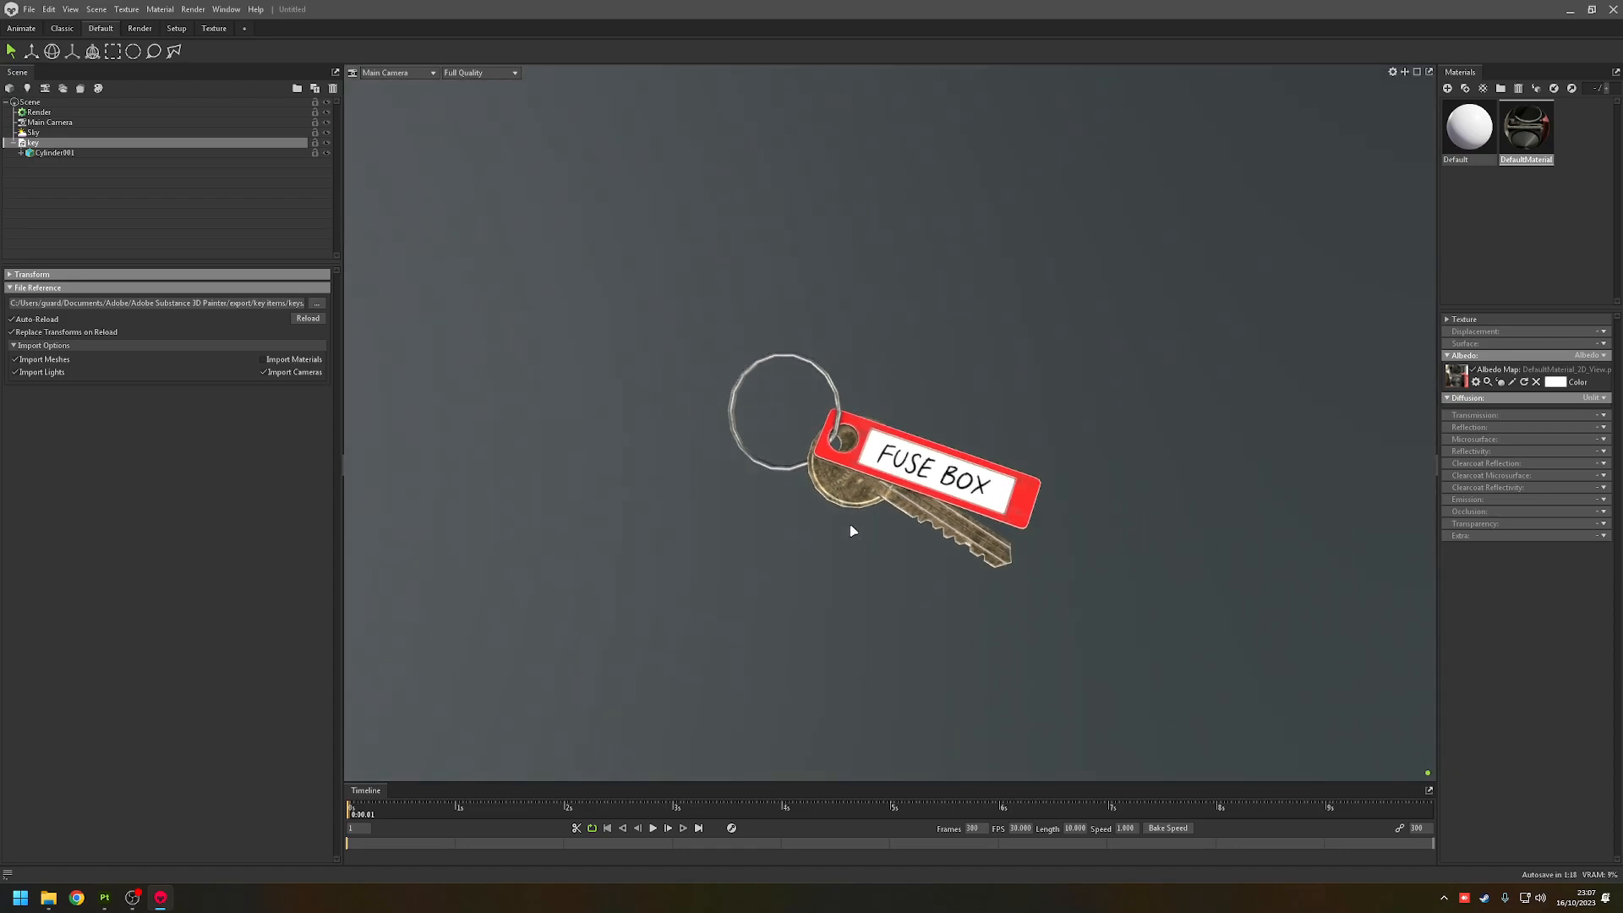
pyautogui.moveTo(887, 535); pyautogui.dragTo(961, 536)
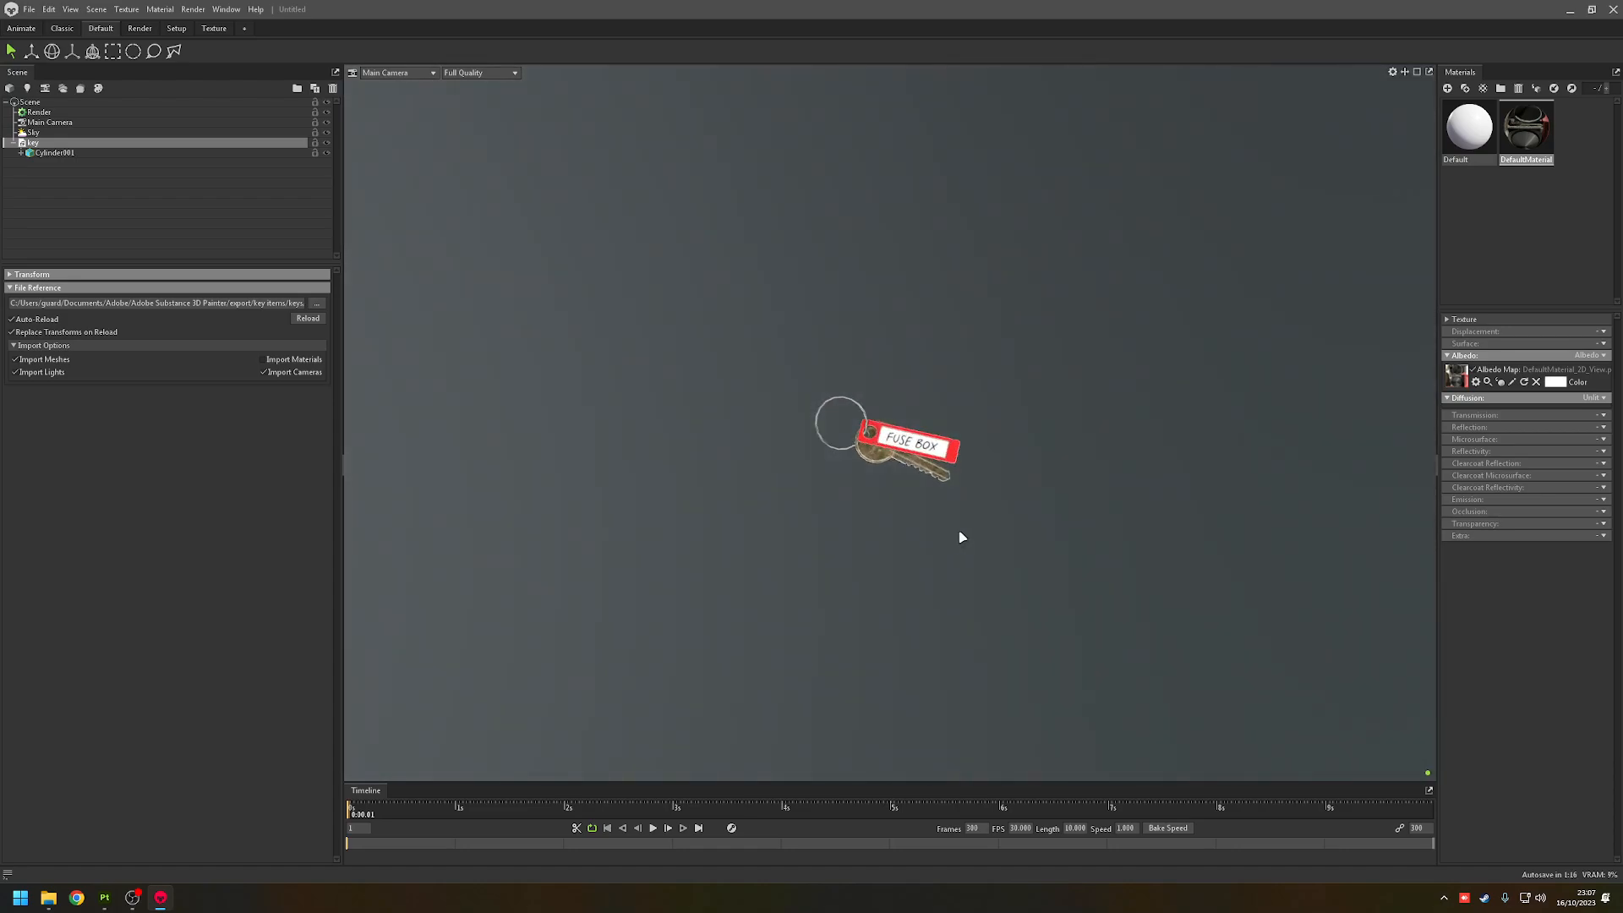
pyautogui.scroll(5, 870, 458)
pyautogui.scroll(5, 871, 457)
pyautogui.moveTo(870, 458); pyautogui.dragTo(837, 444)
pyautogui.moveTo(871, 471); pyautogui.dragTo(865, 436, button='middle')
# - Switch to Substance 3D Painter, close the export window and open the recent project pick.spp
pyautogui.click(112, 900)
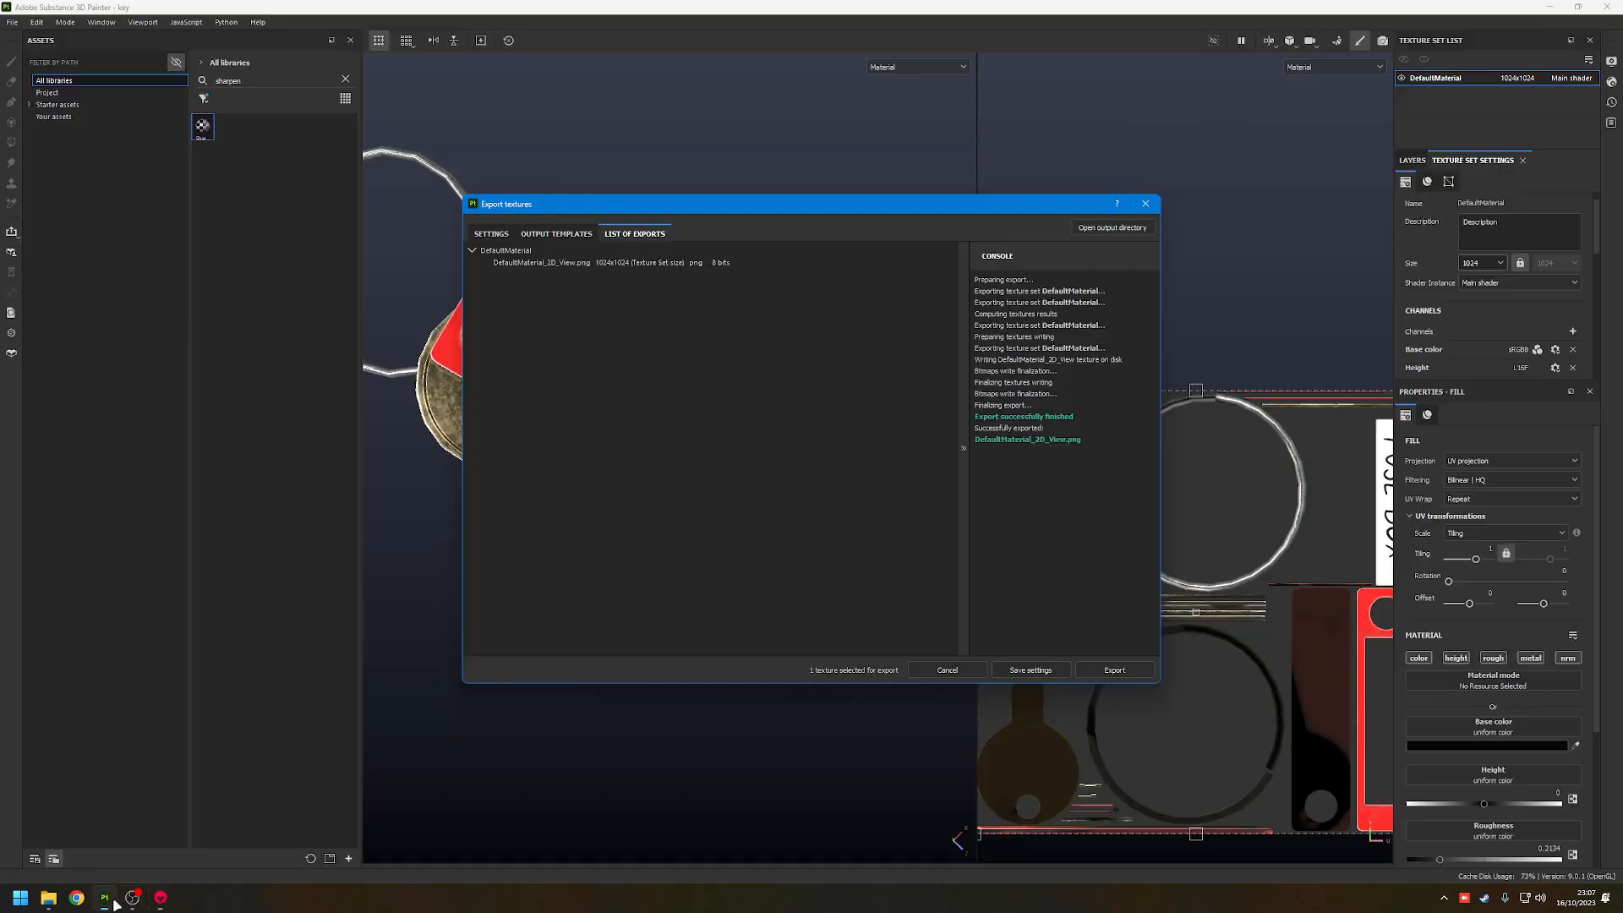
pyautogui.click(1146, 204)
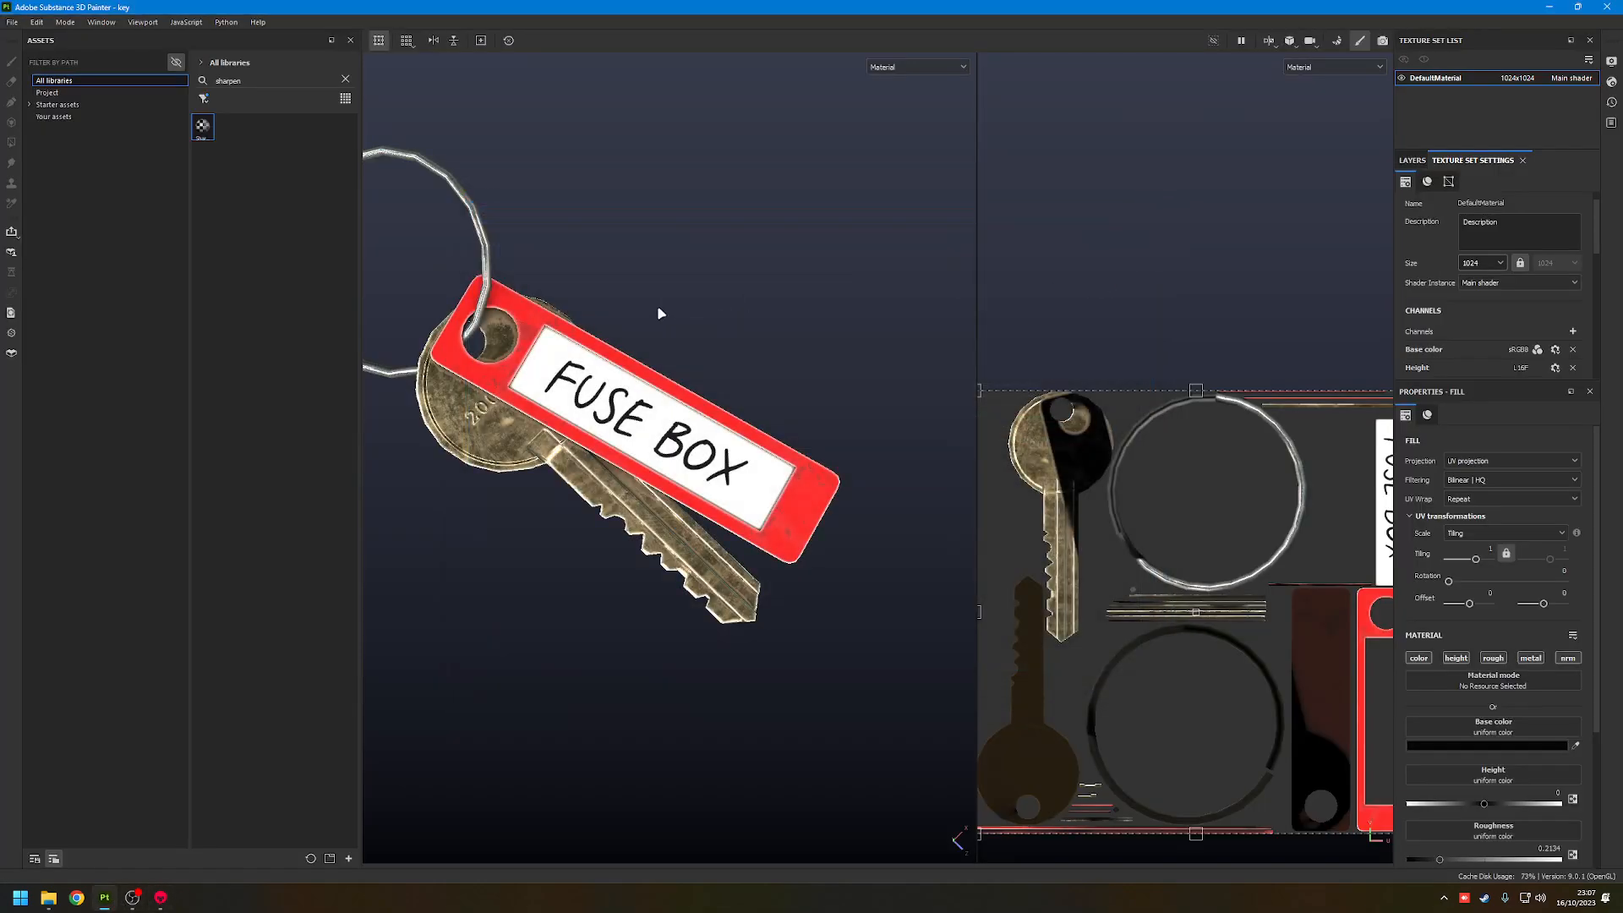
pyautogui.scroll(-4, 660, 313)
pyautogui.scroll(2, 660, 308)
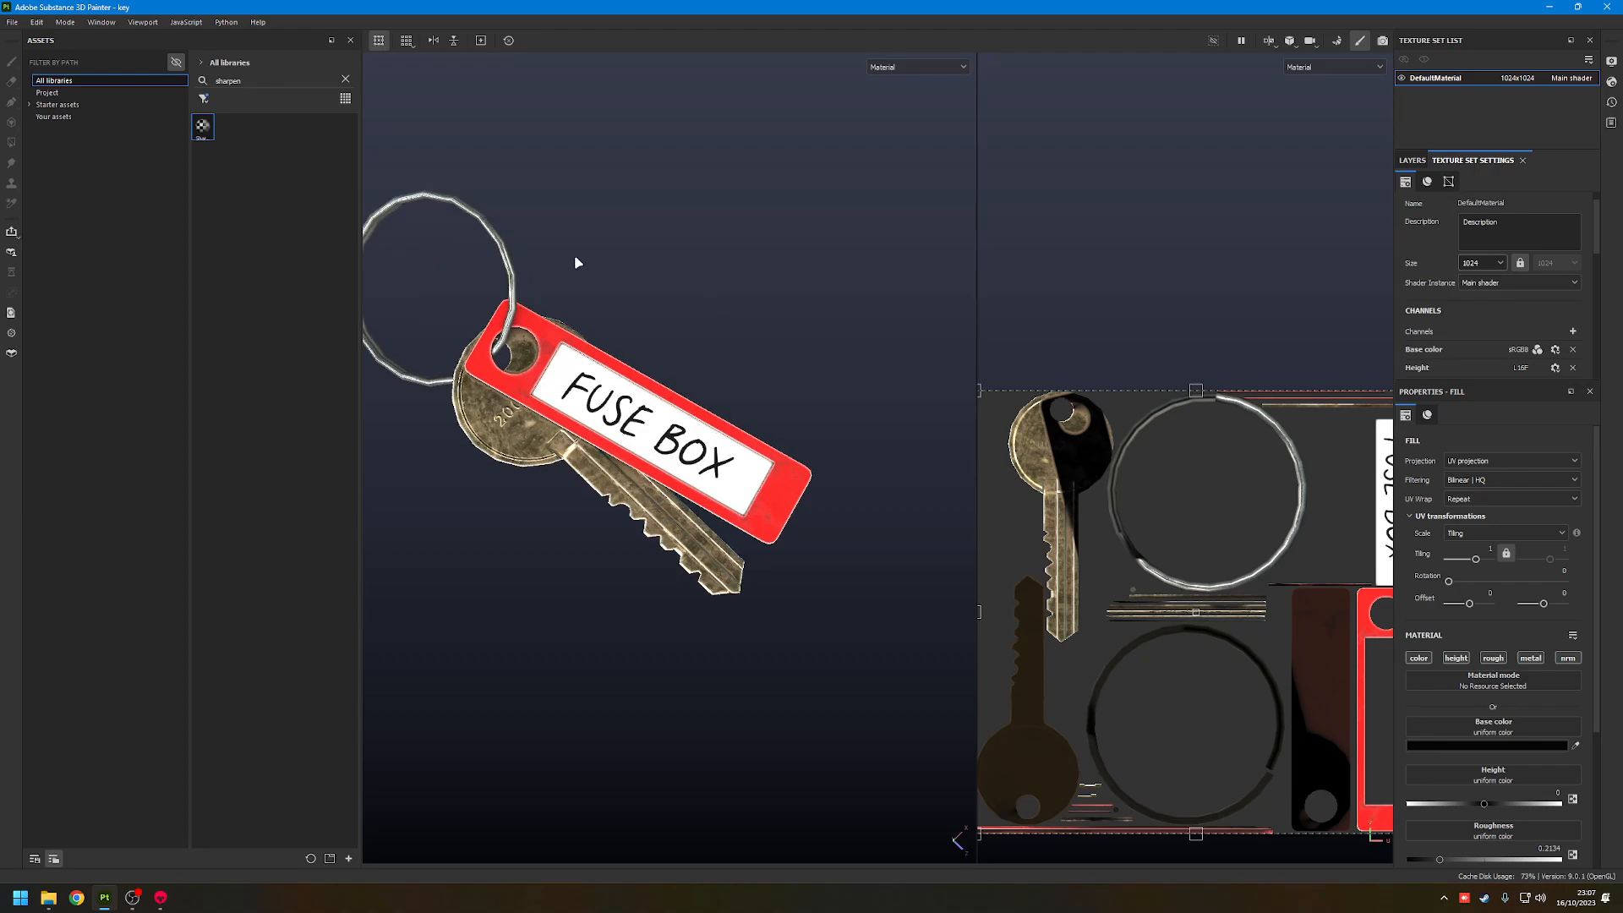
pyautogui.click(12, 22)
pyautogui.moveTo(49, 64)
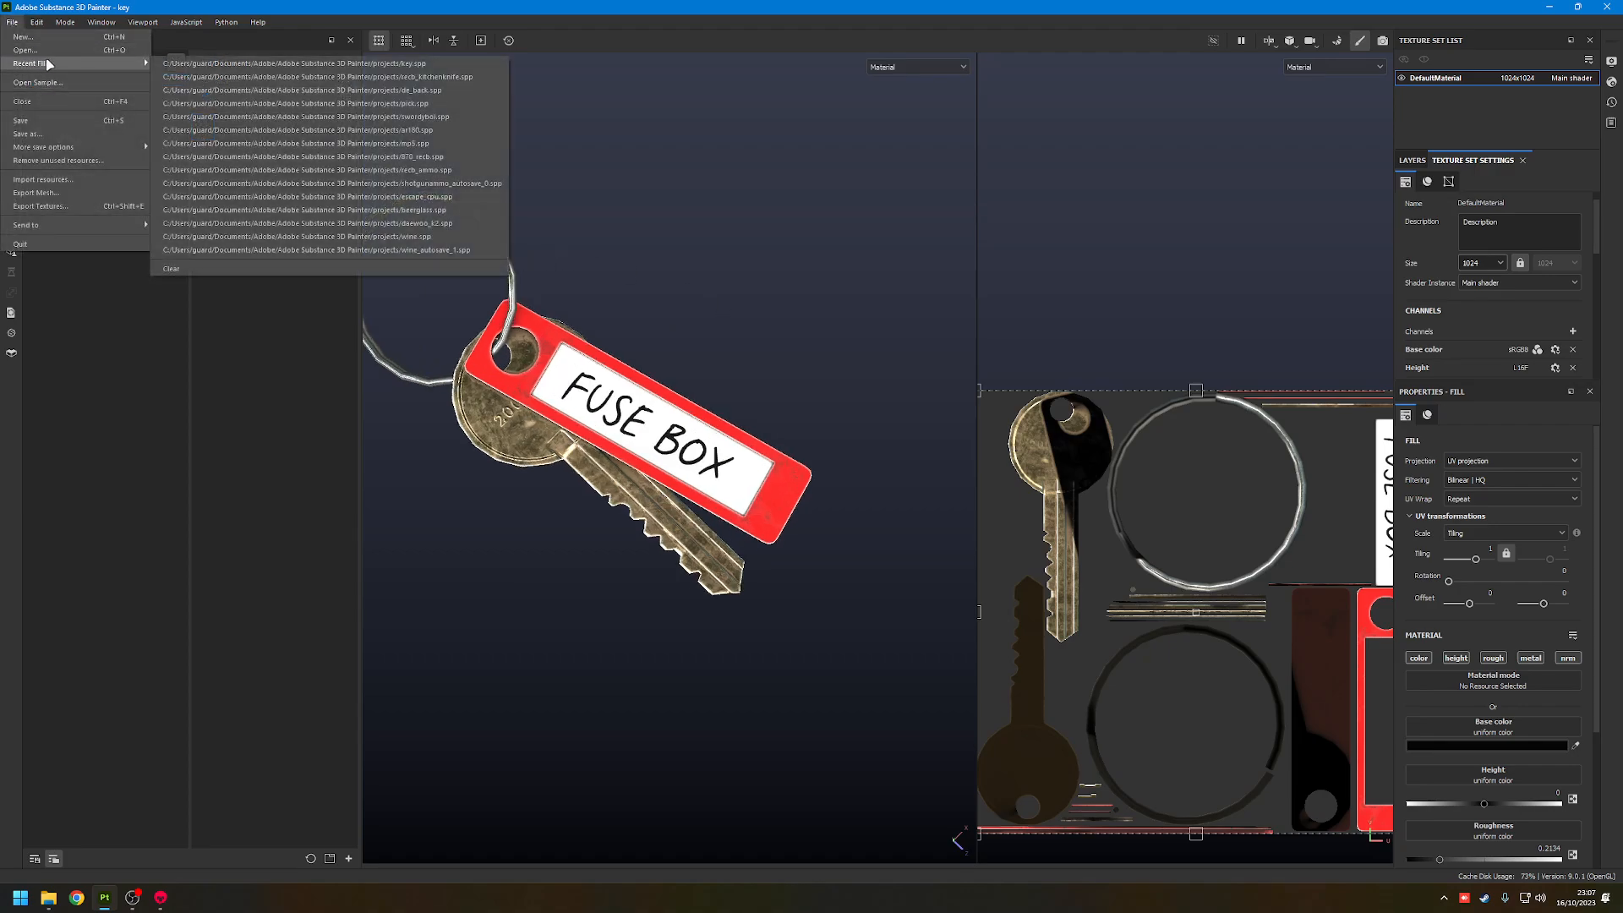
pyautogui.click(283, 103)
pyautogui.click(785, 466)
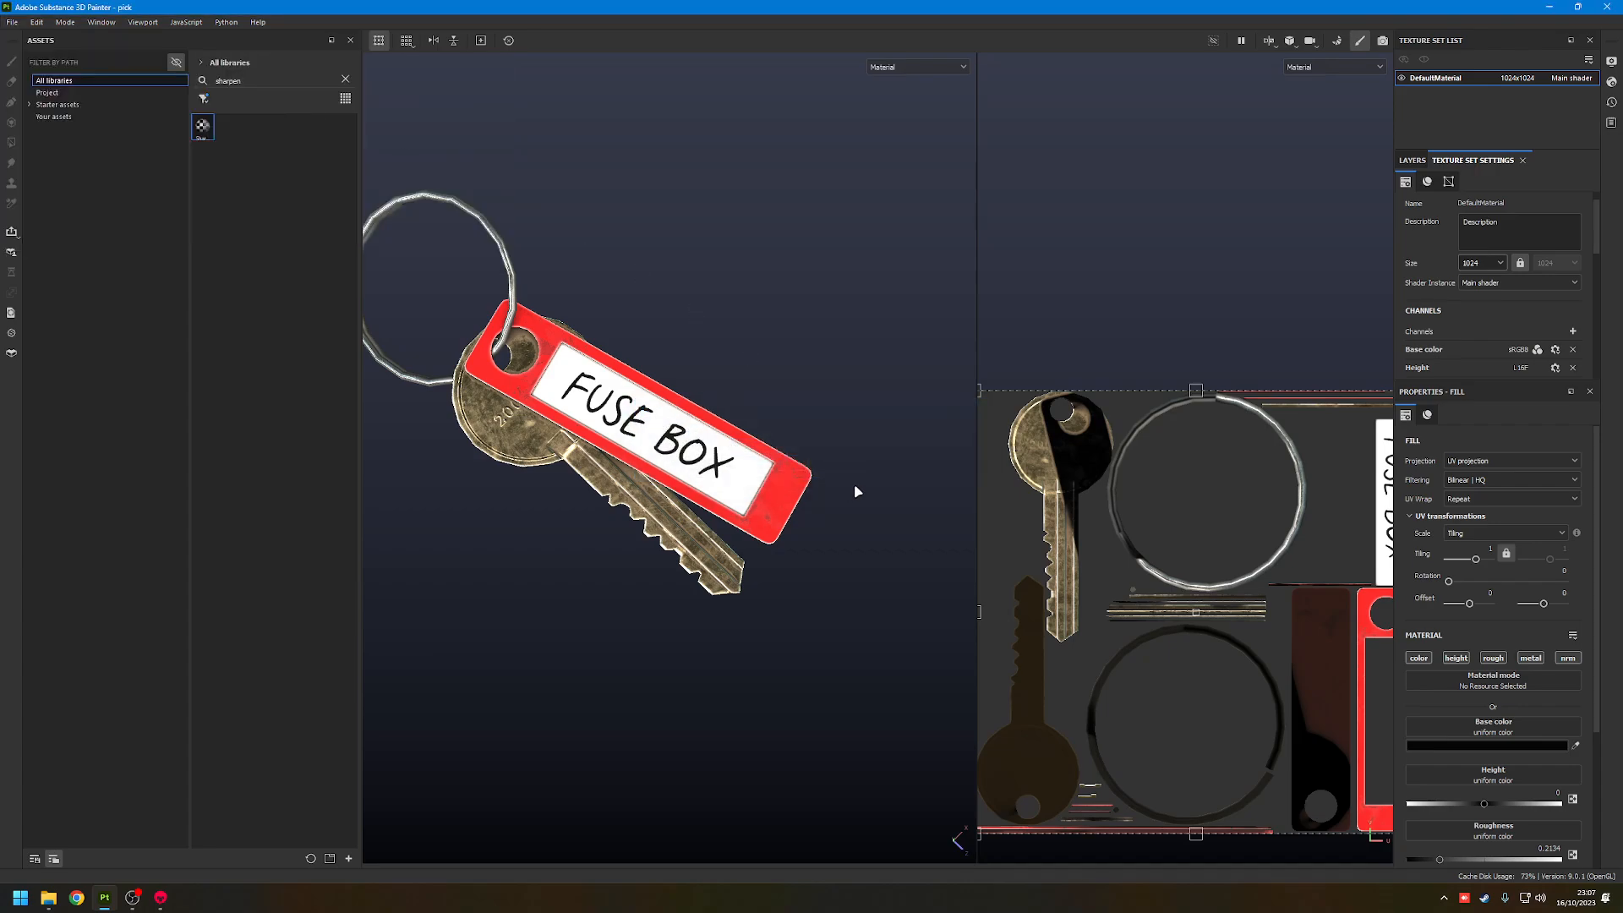
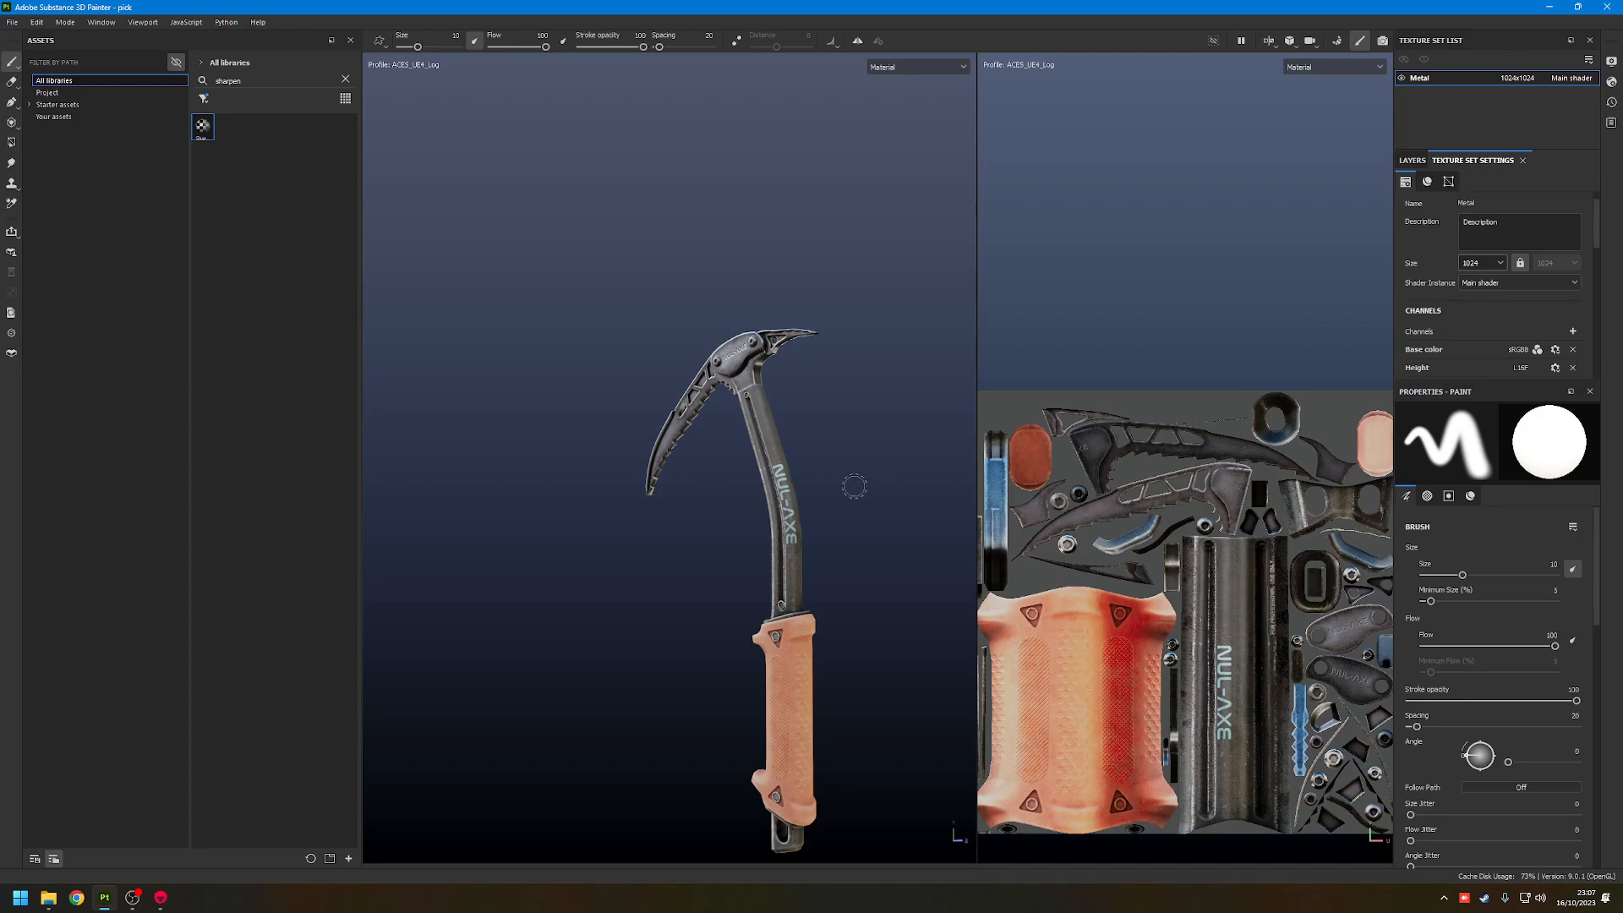
# - Orbit around the ice axe and display only its Base color channel to examine the unlit texture
pyautogui.keyDown('alt'); pyautogui.moveTo(729, 482); pyautogui.dragTo(937, 544); pyautogui.keyUp('alt')
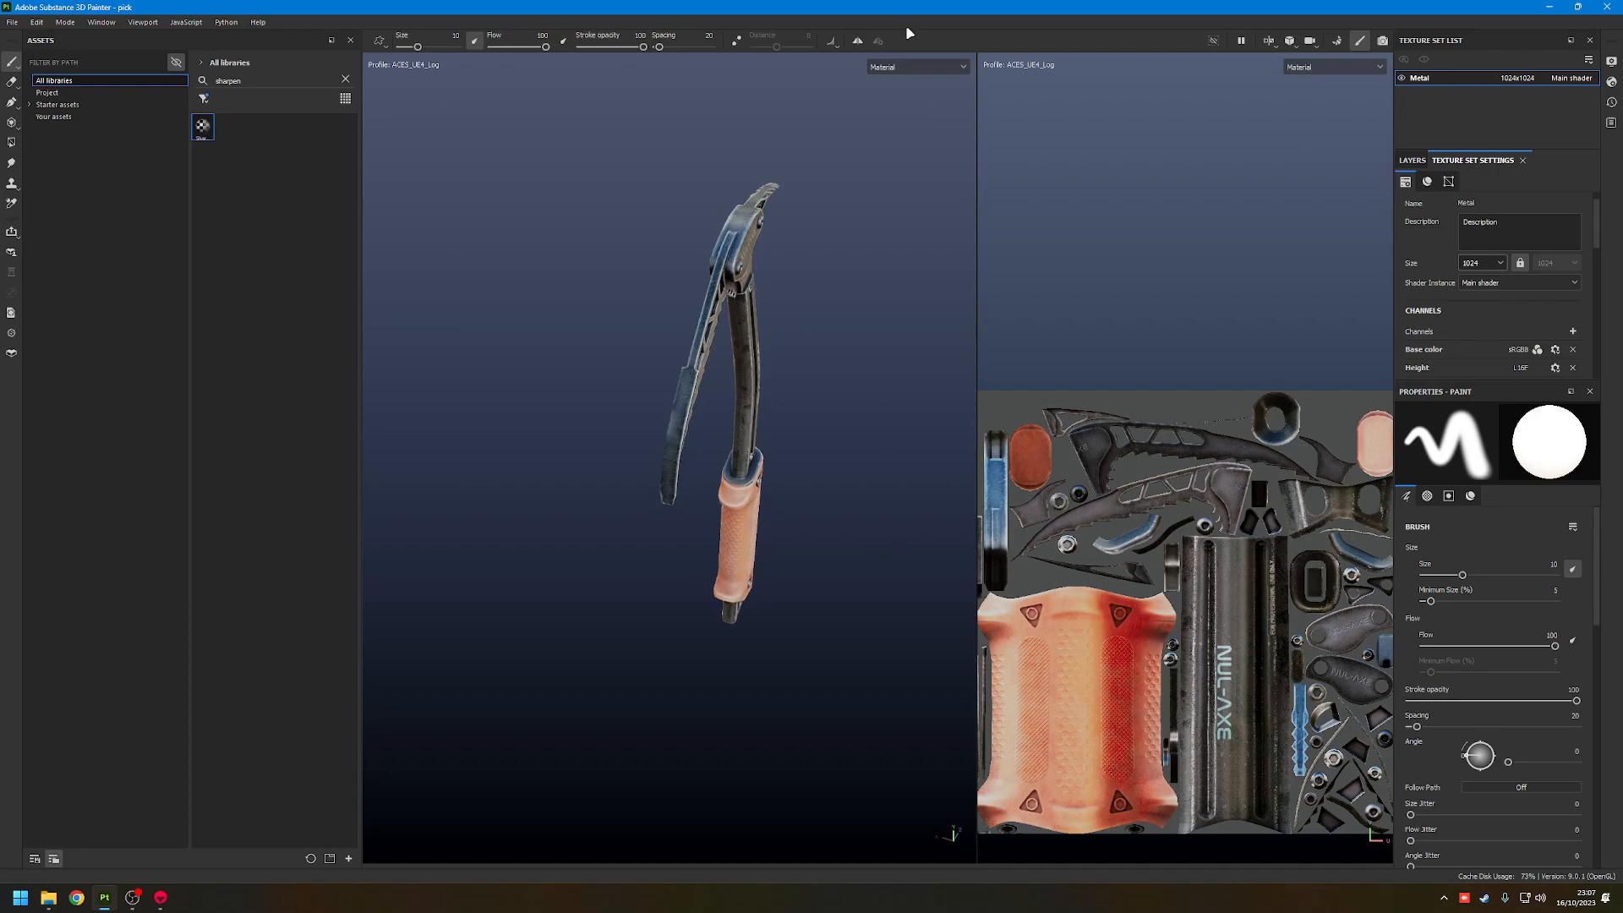
pyautogui.click(911, 66)
pyautogui.click(909, 123)
pyautogui.moveTo(851, 312)
pyautogui.keyDown('alt'); pyautogui.mouseDown()
pyautogui.moveTo(165, 285)
pyautogui.moveTo(694, 287)
pyautogui.moveTo(841, 195)
pyautogui.moveTo(787, 161)
pyautogui.moveTo(785, 104)
pyautogui.mouseUp(); pyautogui.keyUp('alt')
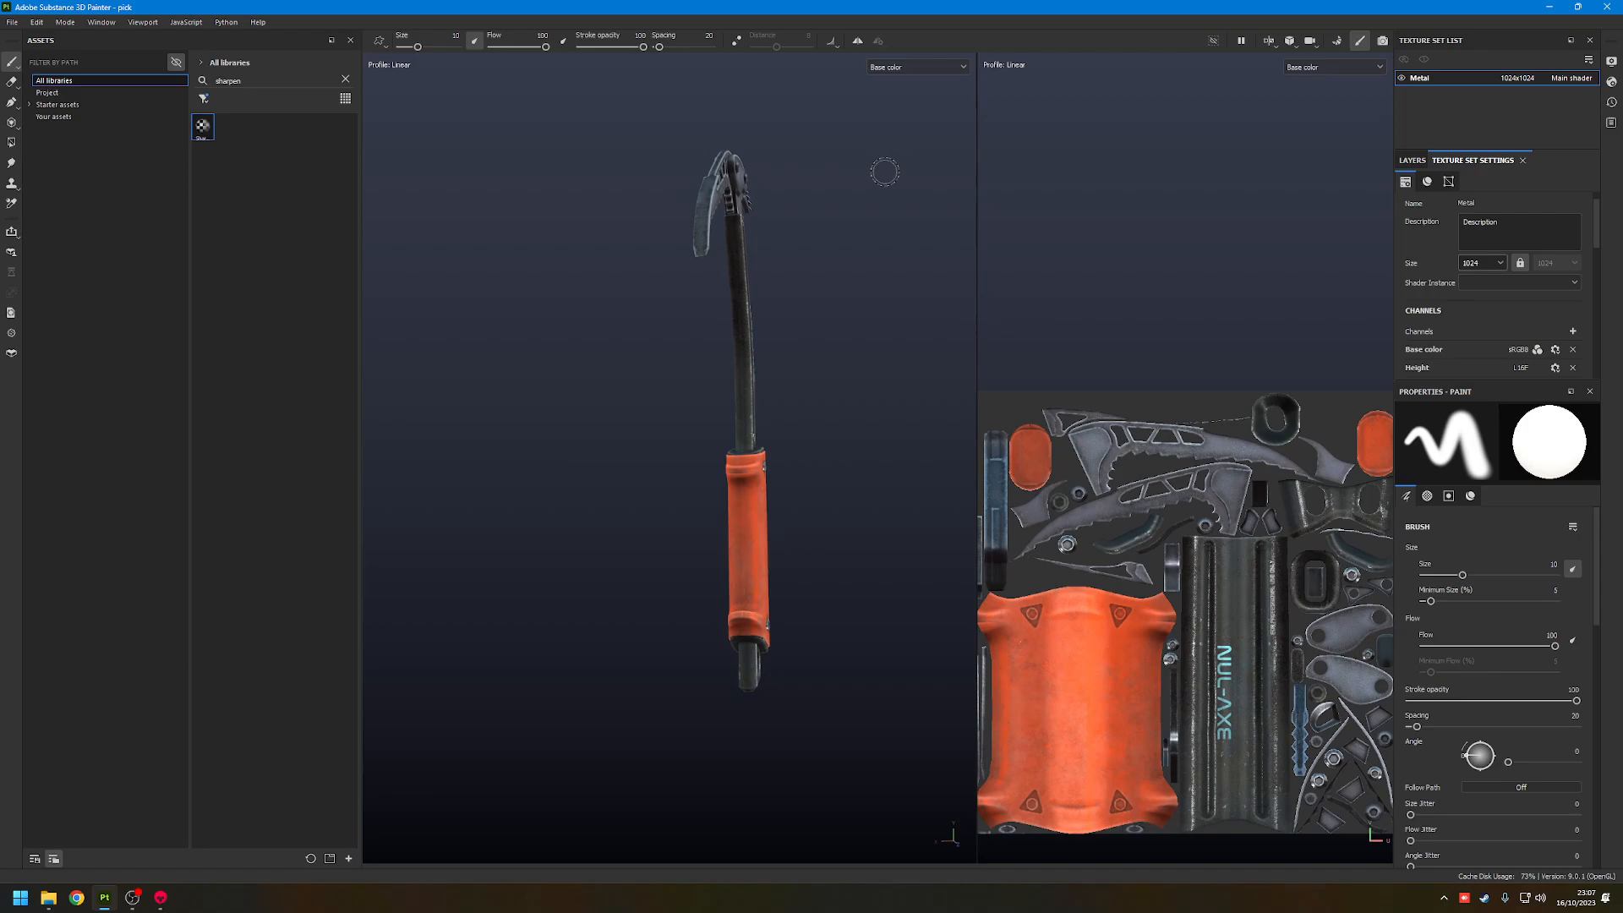
pyautogui.keyDown('alt'); pyautogui.moveTo(884, 172); pyautogui.dragTo(831, 156); pyautogui.keyUp('alt')
# - Return the viewport to the lit Material view and examine the axe's grip, shaft and head up close
pyautogui.click(907, 66)
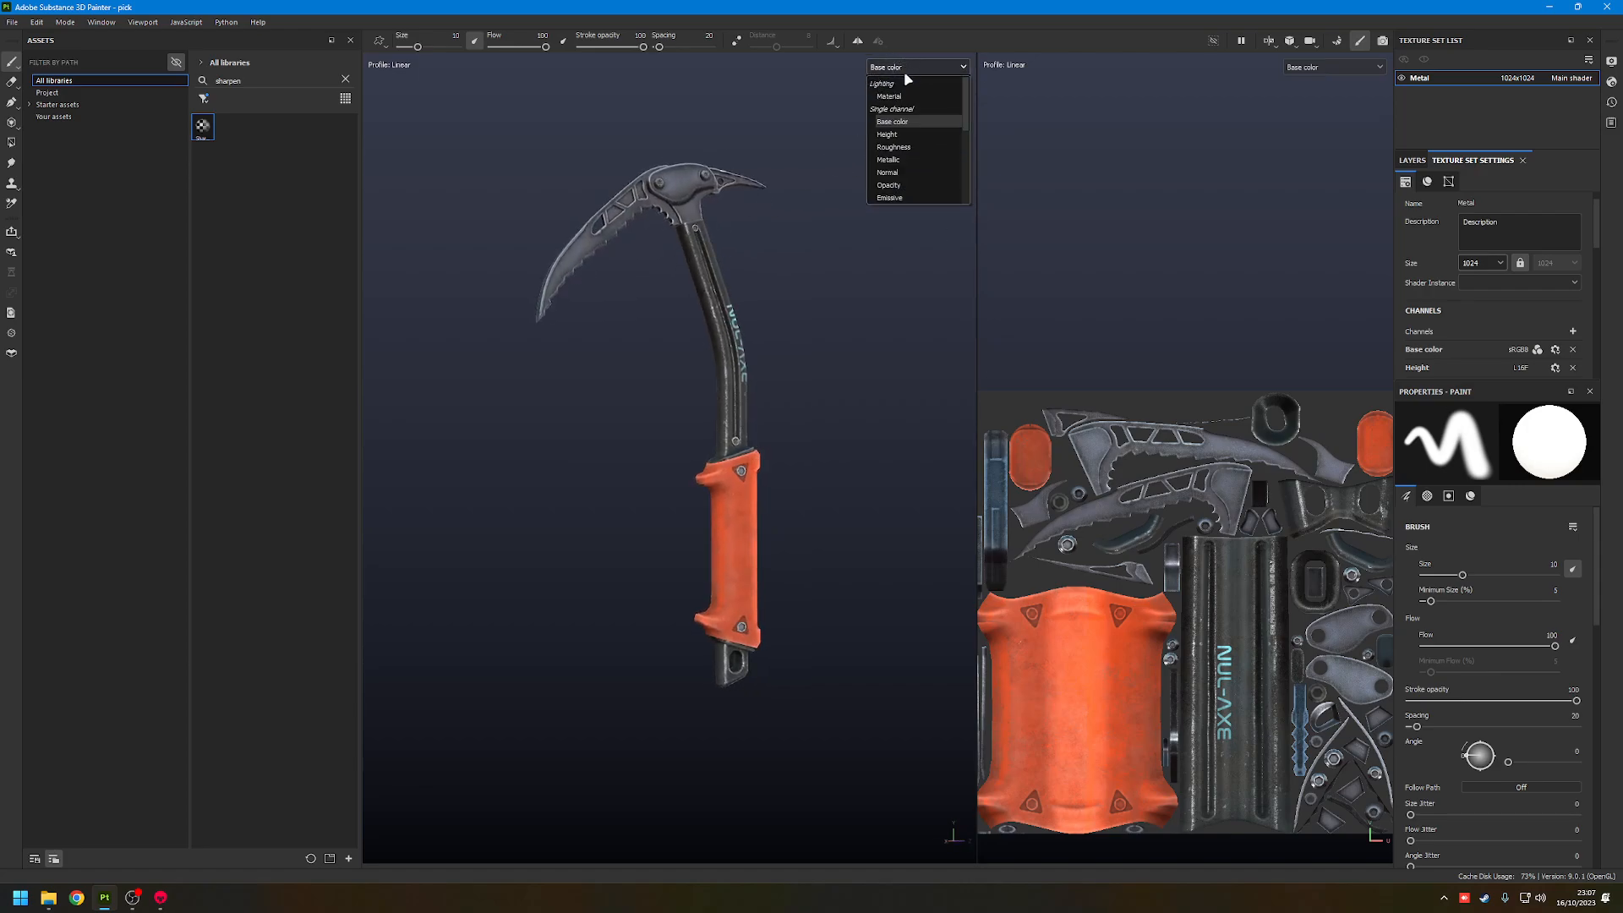
pyautogui.click(904, 99)
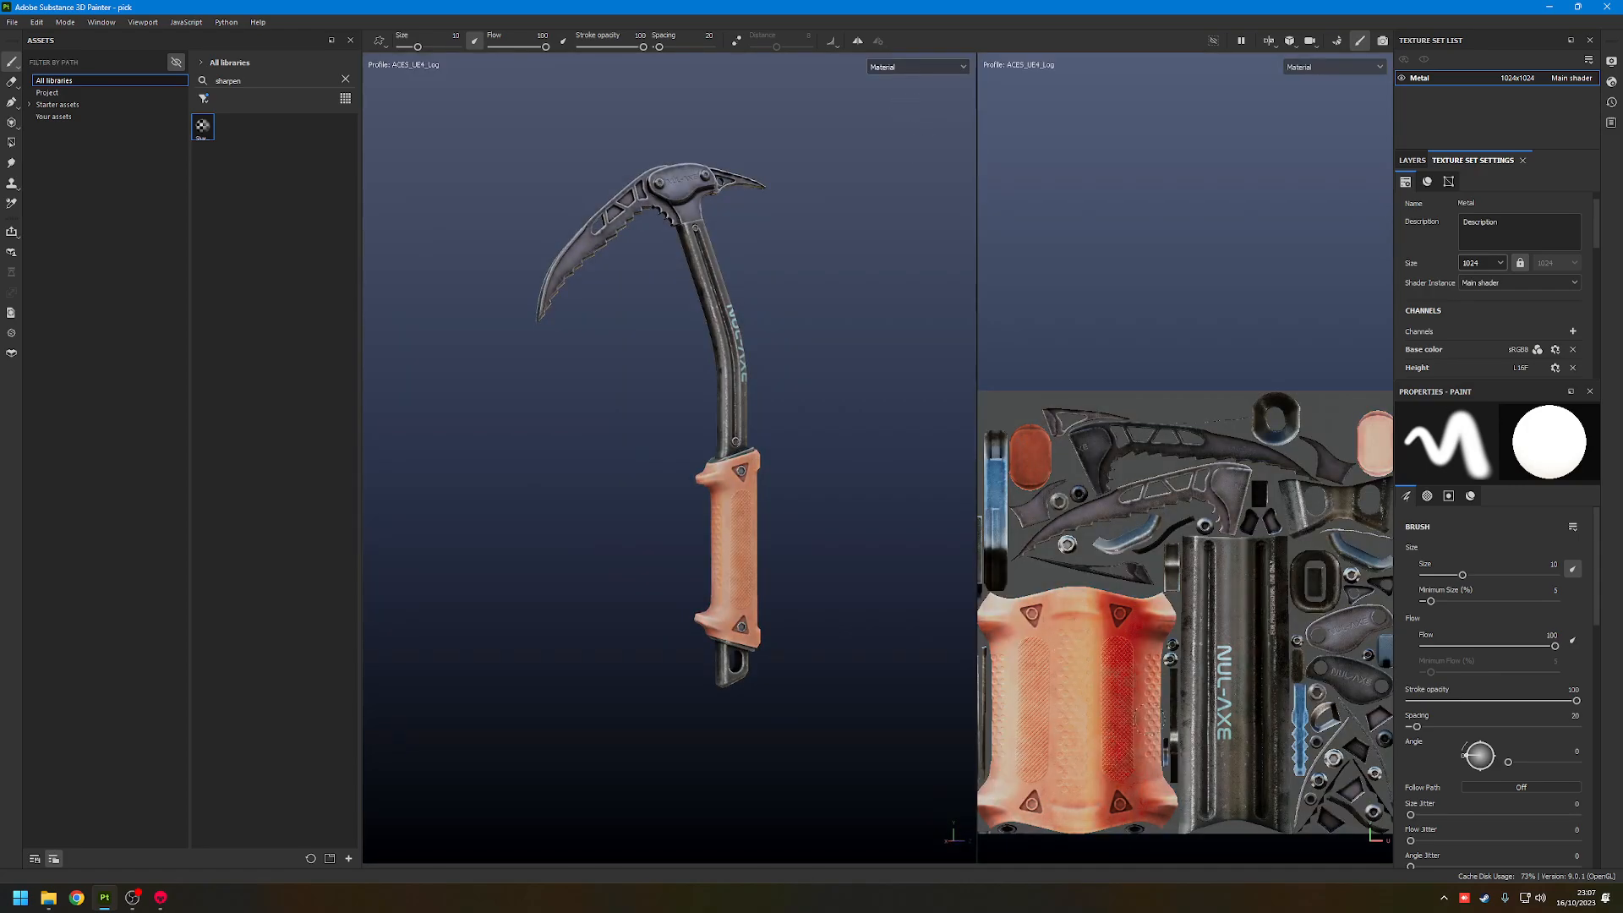
pyautogui.scroll(6, 735, 424)
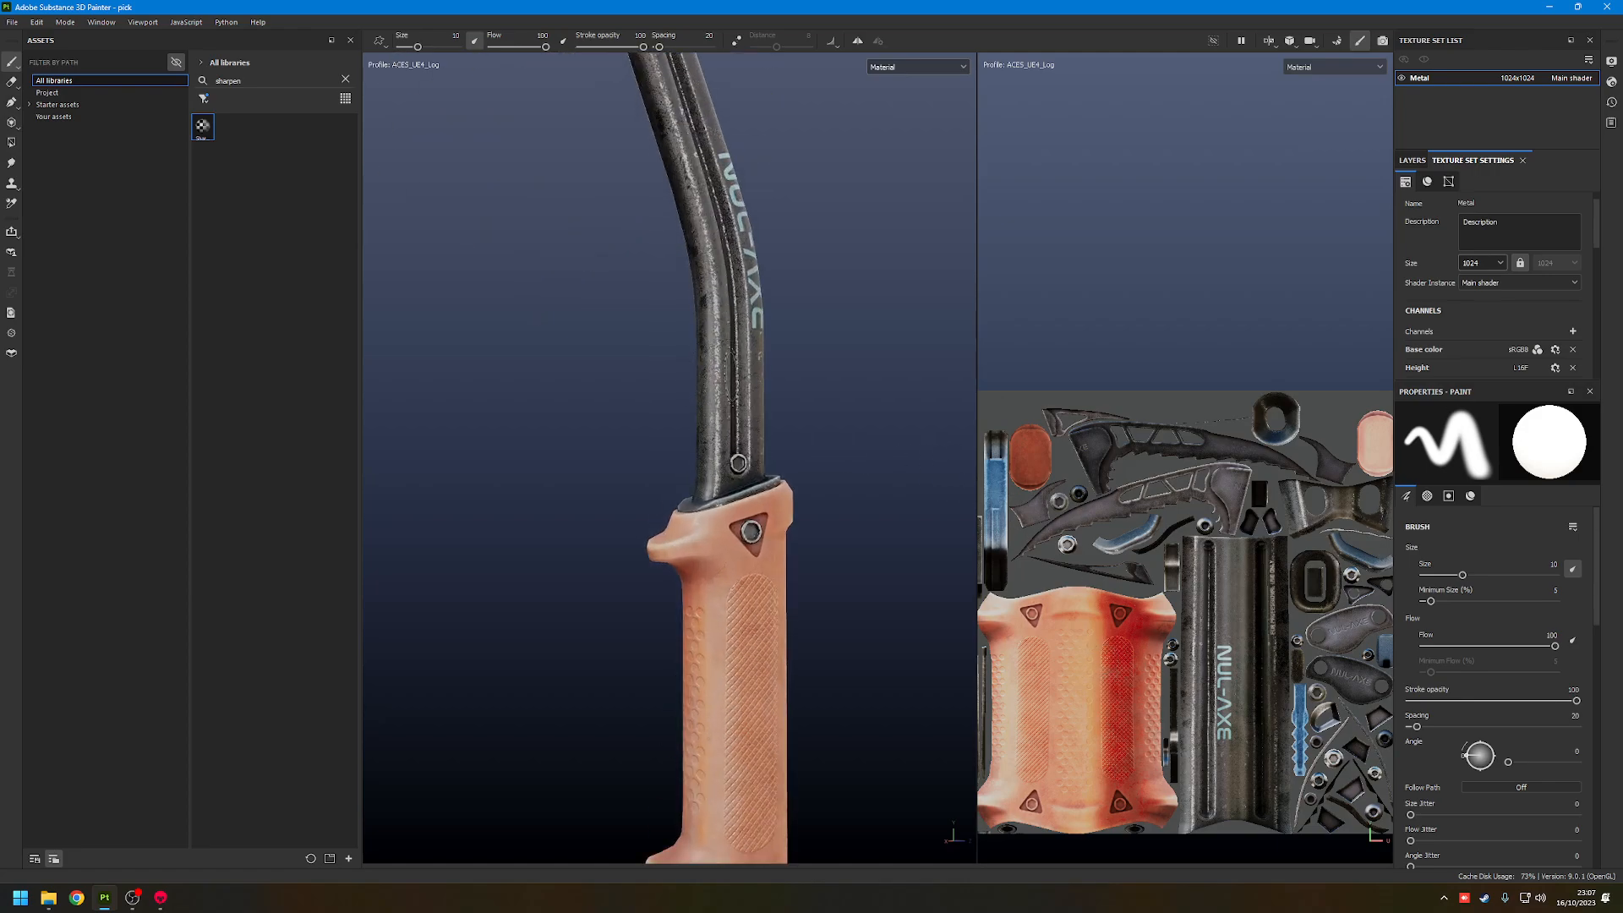
pyautogui.moveTo(831, 455)
pyautogui.keyDown('alt'); pyautogui.mouseDown()
pyautogui.moveTo(514, 365)
pyautogui.moveTo(511, 416)
pyautogui.moveTo(575, 439)
pyautogui.moveTo(812, 226)
pyautogui.mouseUp(); pyautogui.keyUp('alt')
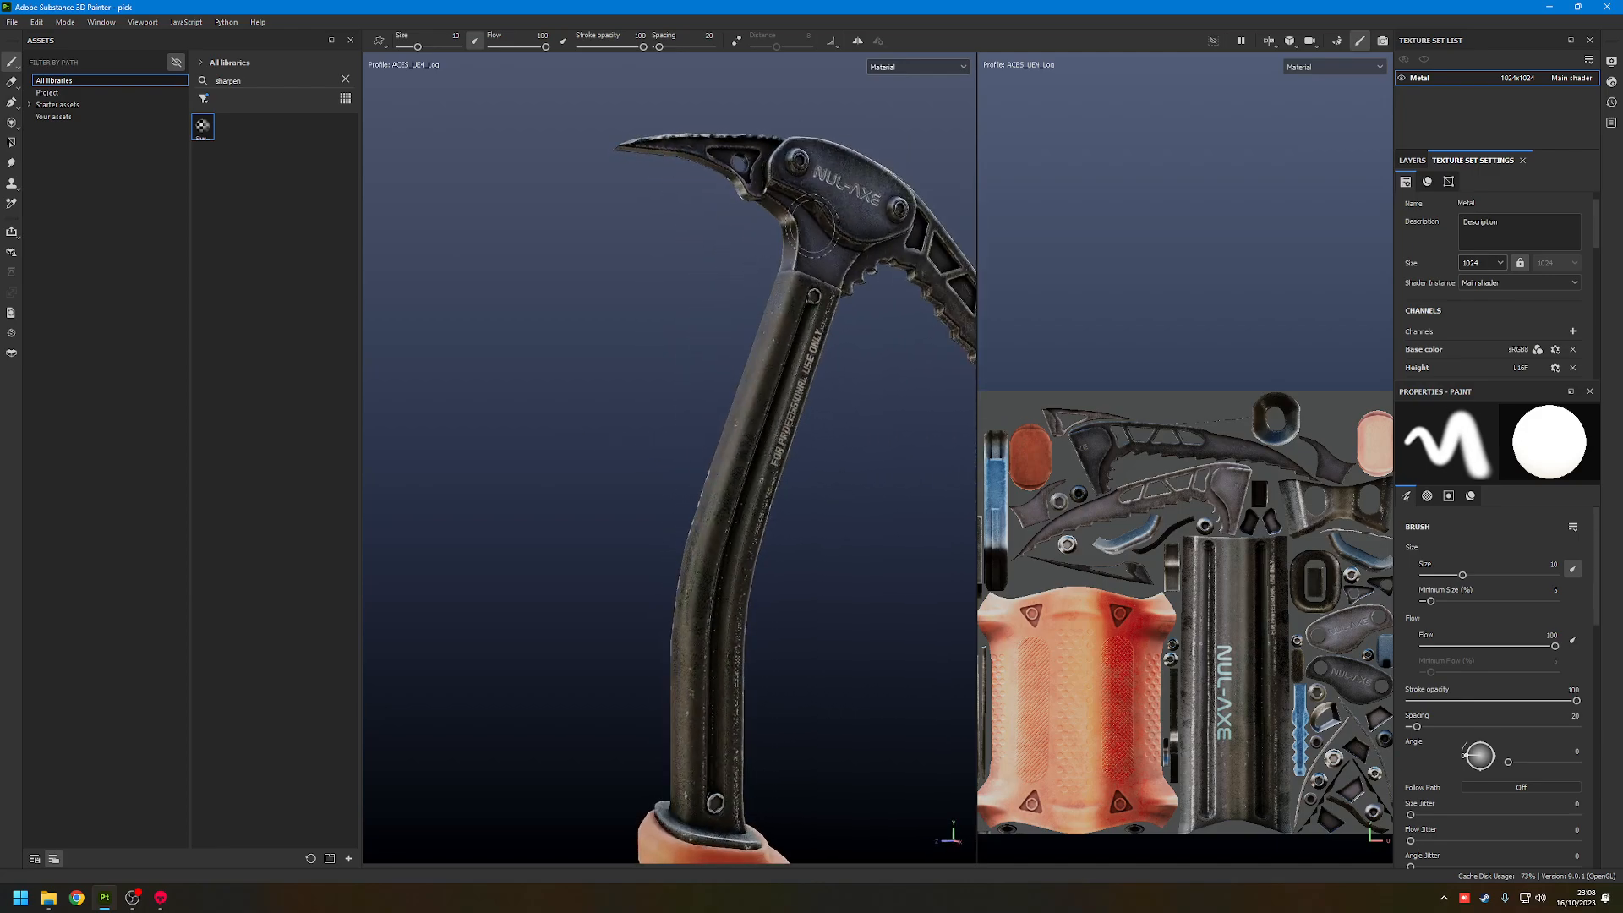
# - Show the Base color channel again and compare the axe head and shaft without lighting from several angles
pyautogui.click(909, 71)
pyautogui.click(899, 122)
pyautogui.moveTo(707, 253)
pyautogui.keyDown('alt'); pyautogui.mouseDown()
pyautogui.moveTo(1057, 319)
pyautogui.moveTo(1151, 306)
pyautogui.moveTo(721, 348)
pyautogui.mouseUp(); pyautogui.keyUp('alt')
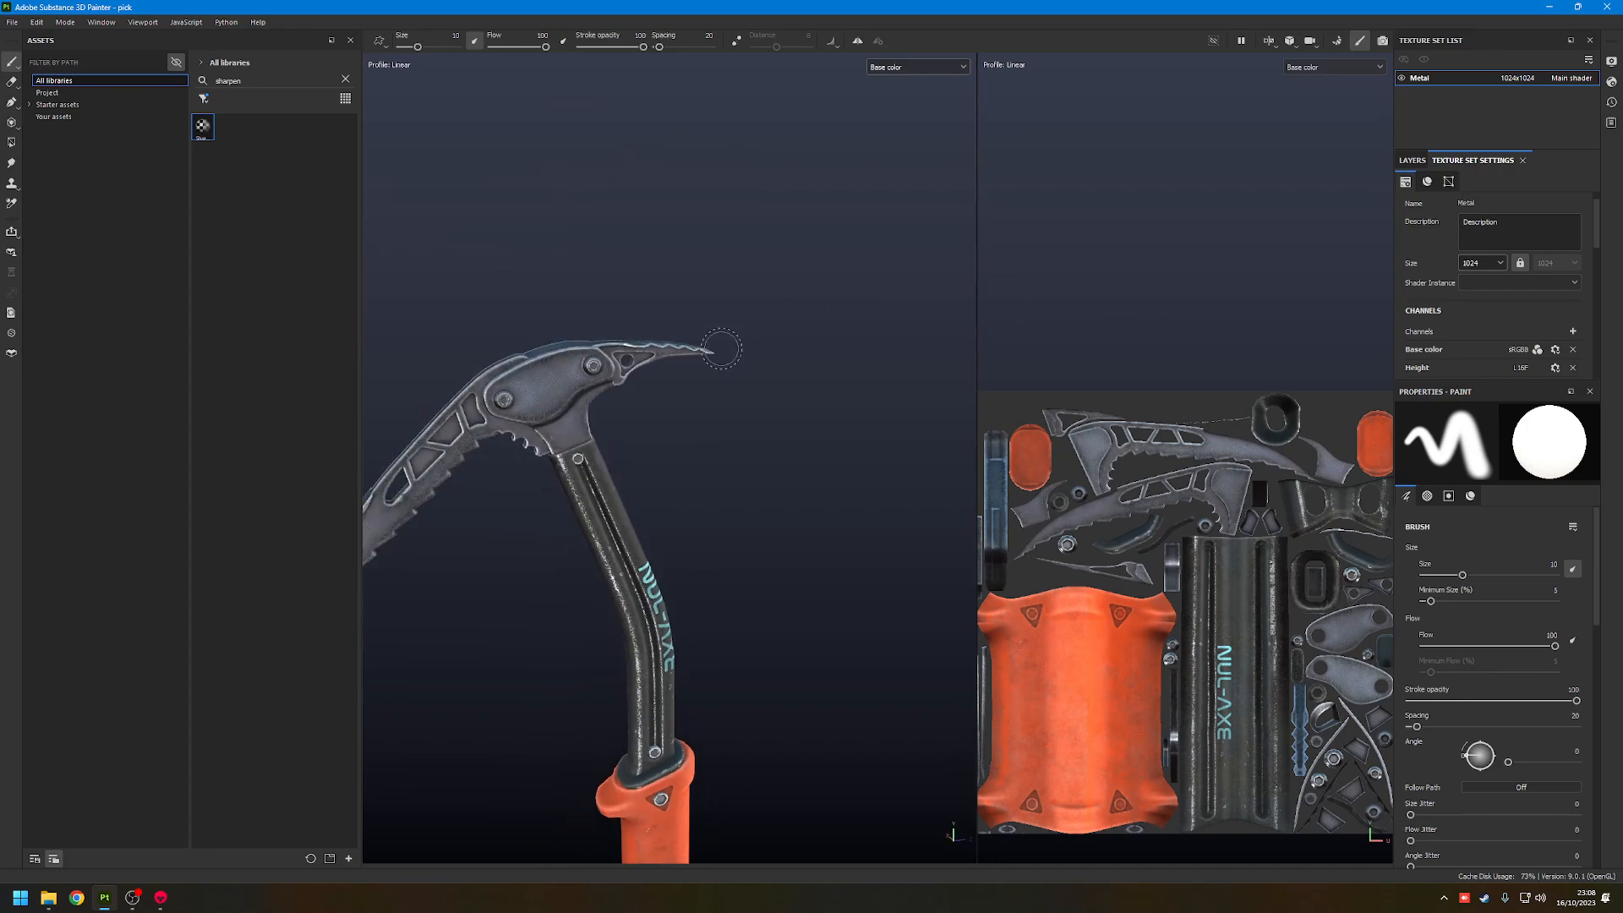
pyautogui.moveTo(664, 463)
pyautogui.keyDown('alt'); pyautogui.mouseDown()
pyautogui.moveTo(854, 399)
pyautogui.moveTo(532, 435)
pyautogui.moveTo(540, 385)
pyautogui.moveTo(405, 398)
pyautogui.mouseUp(); pyautogui.keyUp('alt')
# - Restore the Material view and frame the whole ice axe in the 3D viewport, from pick head to grip
pyautogui.click(917, 66)
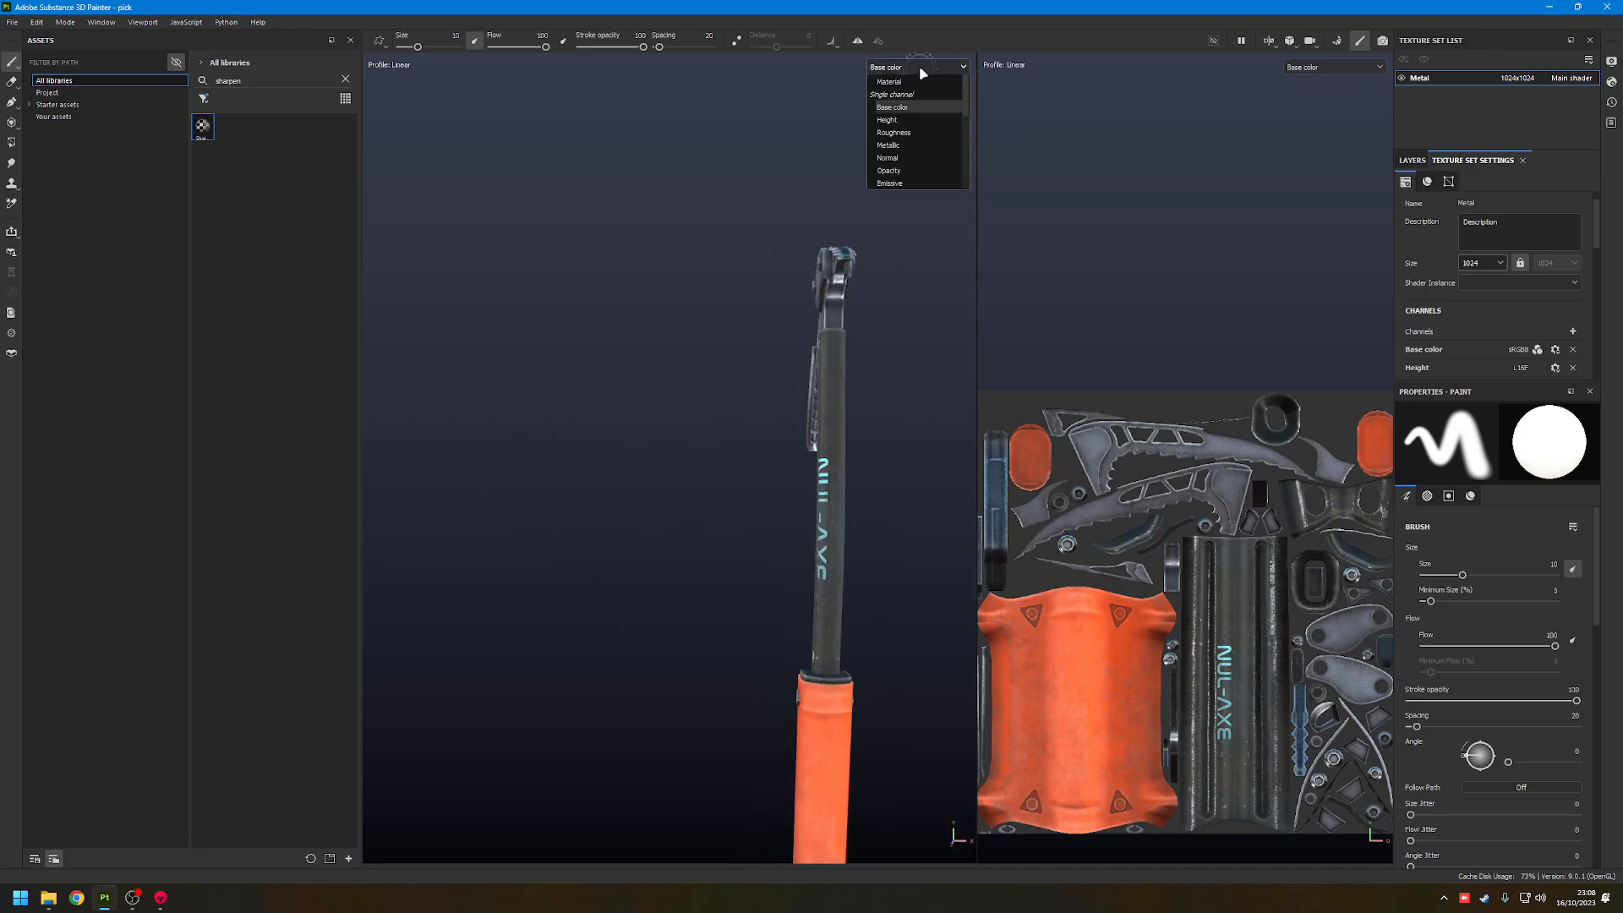
pyautogui.click(920, 105)
pyautogui.moveTo(529, 308)
pyautogui.keyDown('alt'); pyautogui.mouseDown()
pyautogui.moveTo(843, 347)
pyautogui.moveTo(865, 326)
pyautogui.mouseUp(); pyautogui.keyUp('alt')
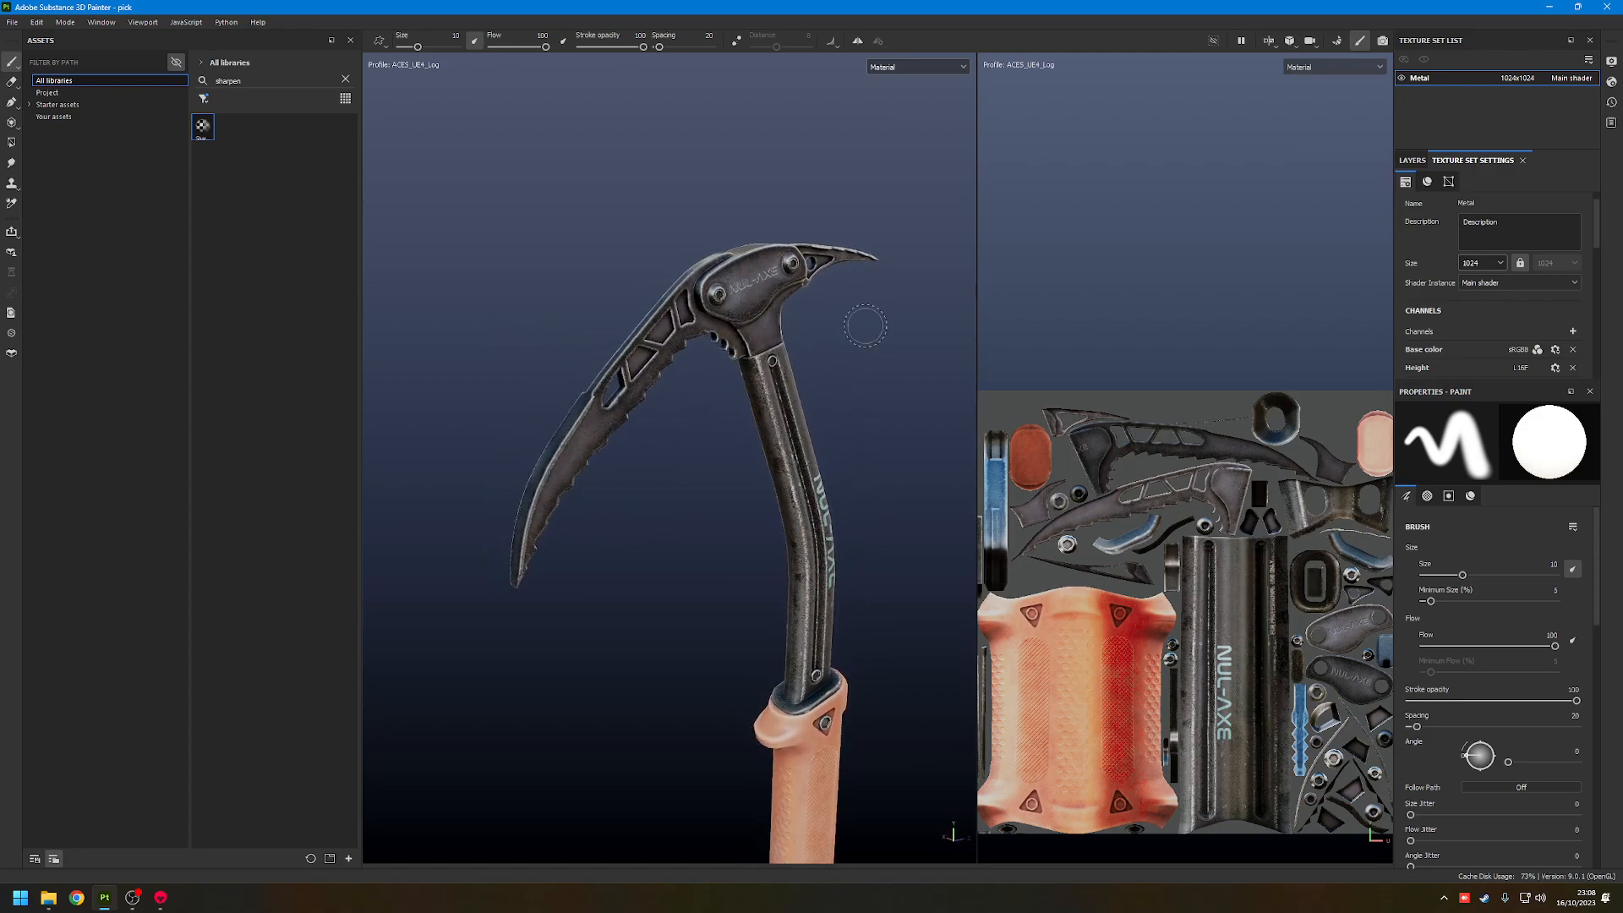
pyautogui.keyDown('alt'); pyautogui.moveTo(795, 453); pyautogui.dragTo(776, 321, button='middle'); pyautogui.keyUp('alt')
pyautogui.scroll(-3, 779, 334)
pyautogui.scroll(2, 773, 364)
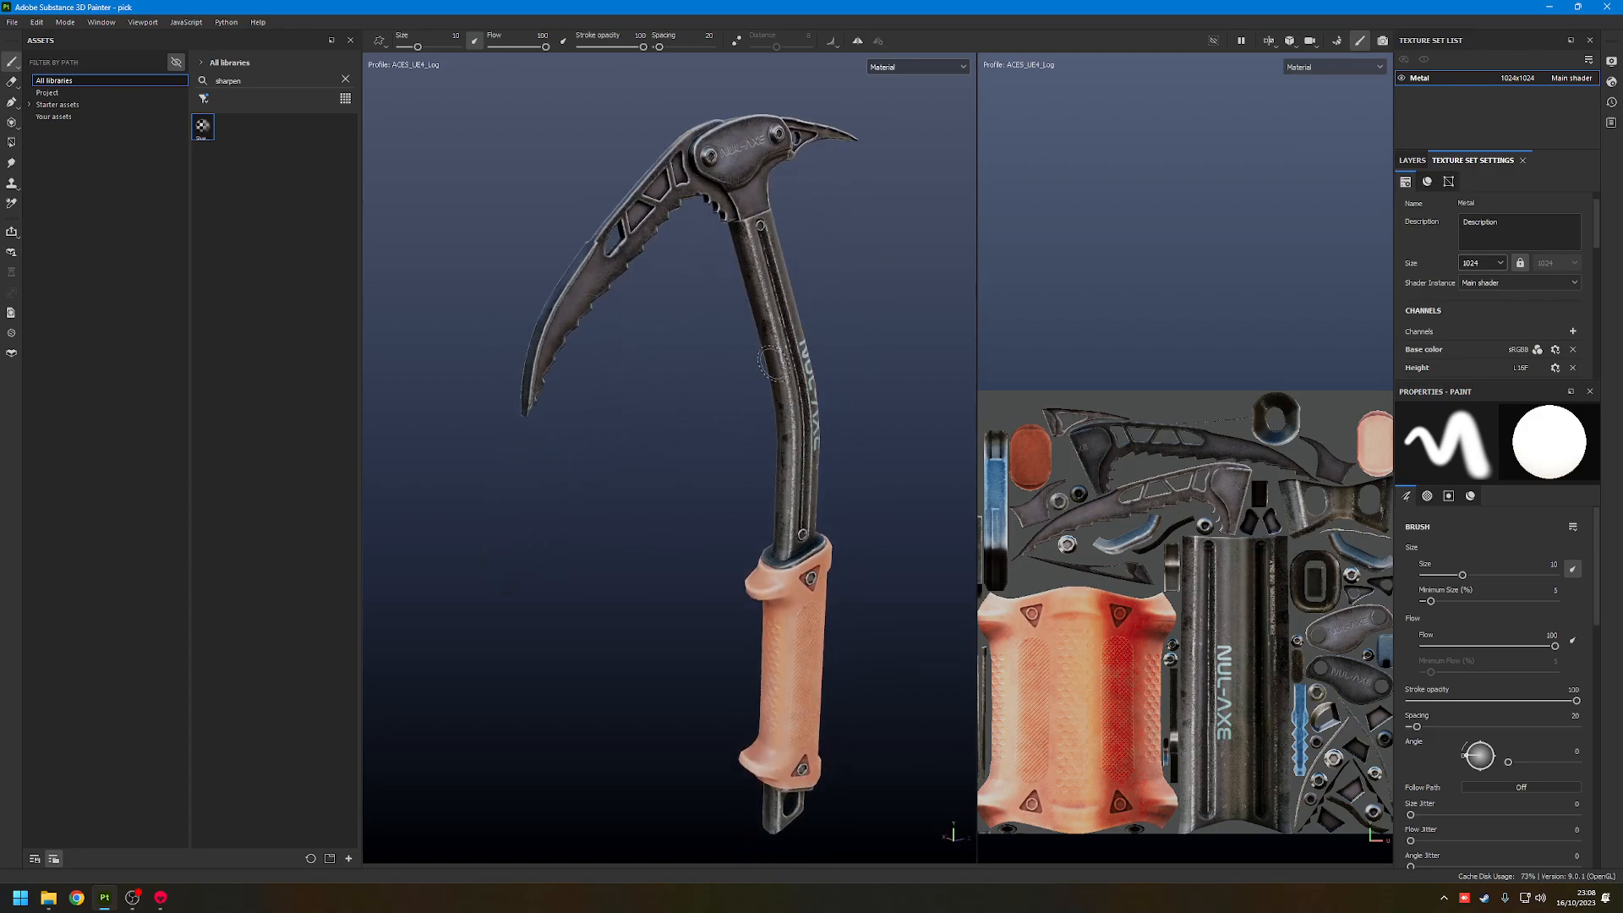
pyautogui.keyDown('alt'); pyautogui.moveTo(798, 398); pyautogui.dragTo(762, 398, button='middle'); pyautogui.keyUp('alt')
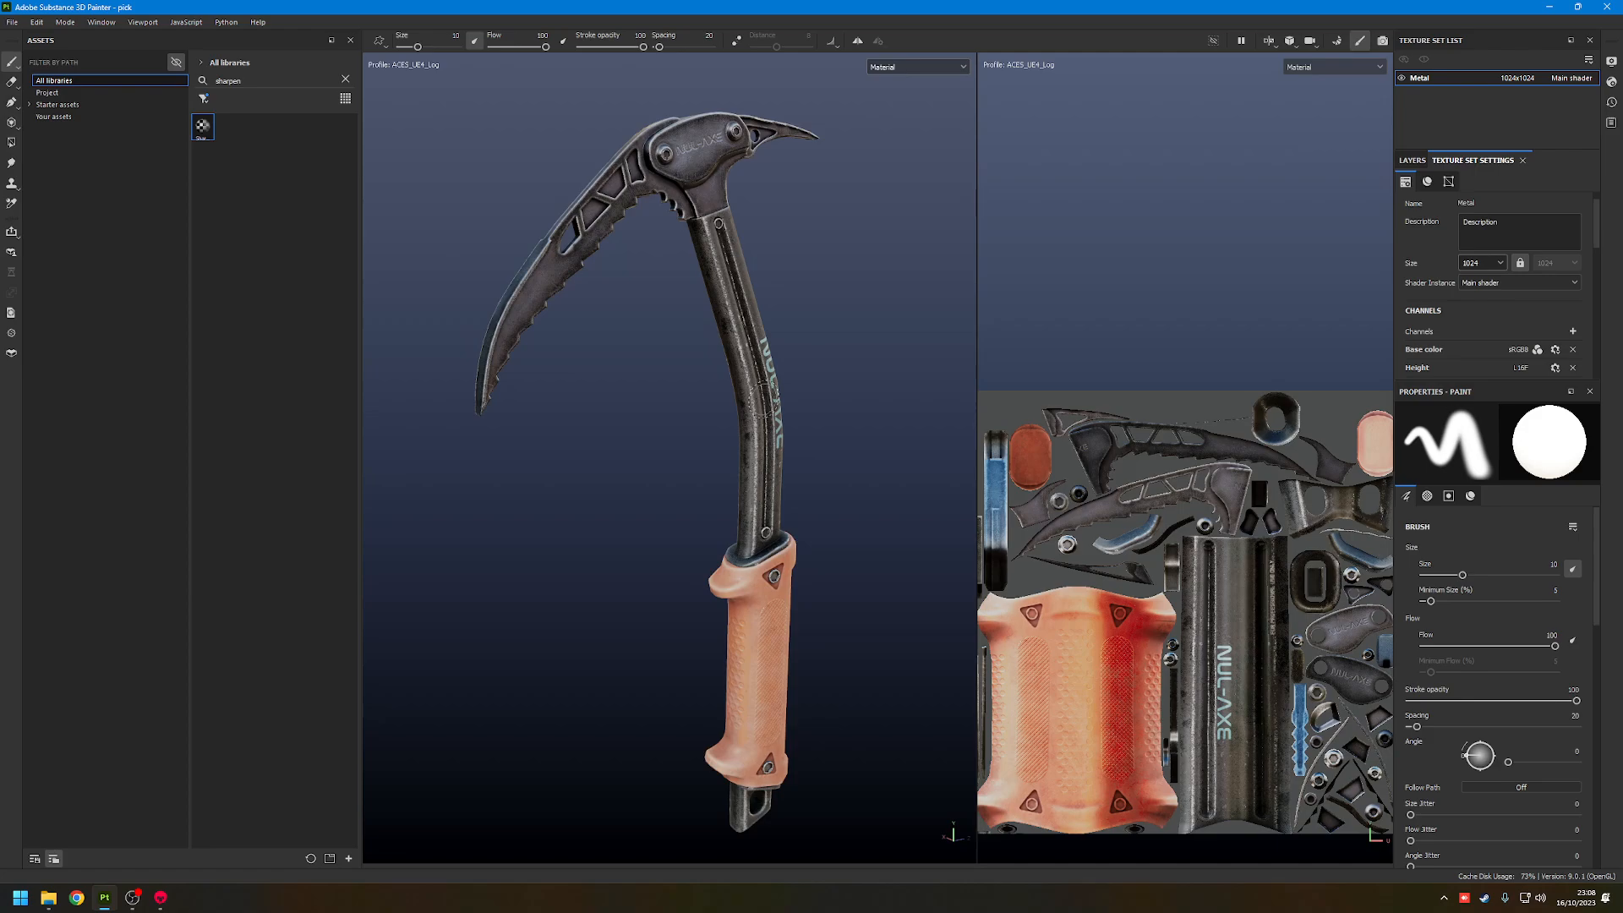